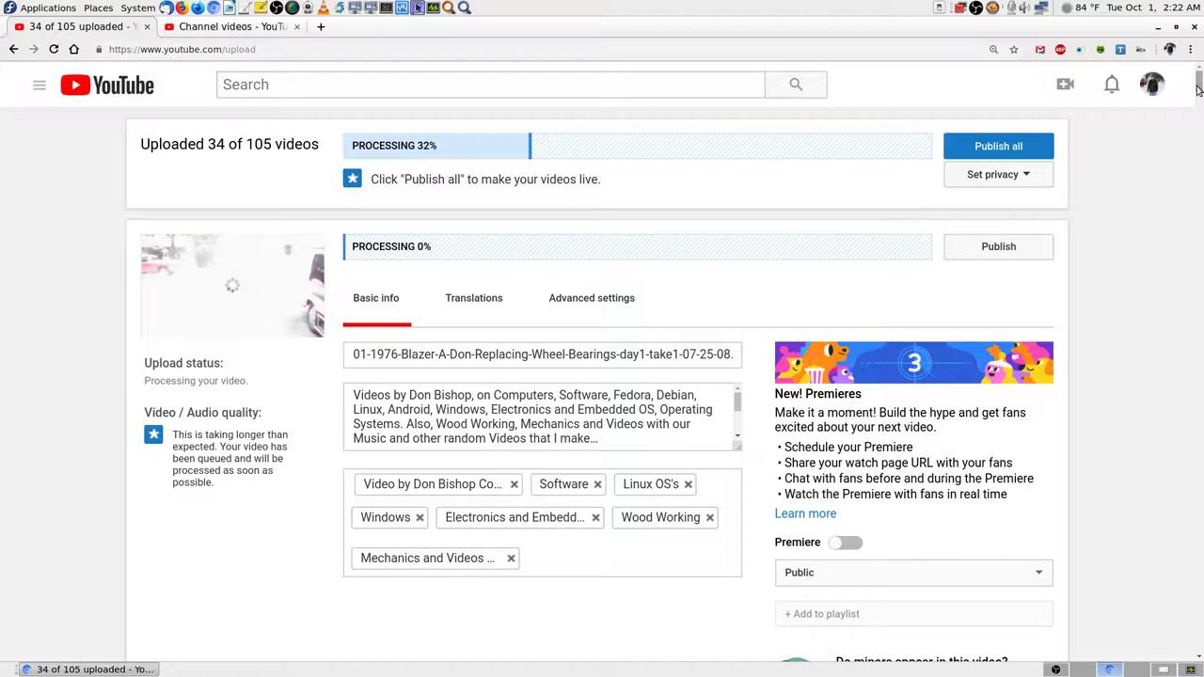
Read the full title of the first video in the upload batch, through to its file extension.
{"action": "scroll", "coordinate": [1199, 87], "scroll_direction": "down", "scroll_amount": 1}
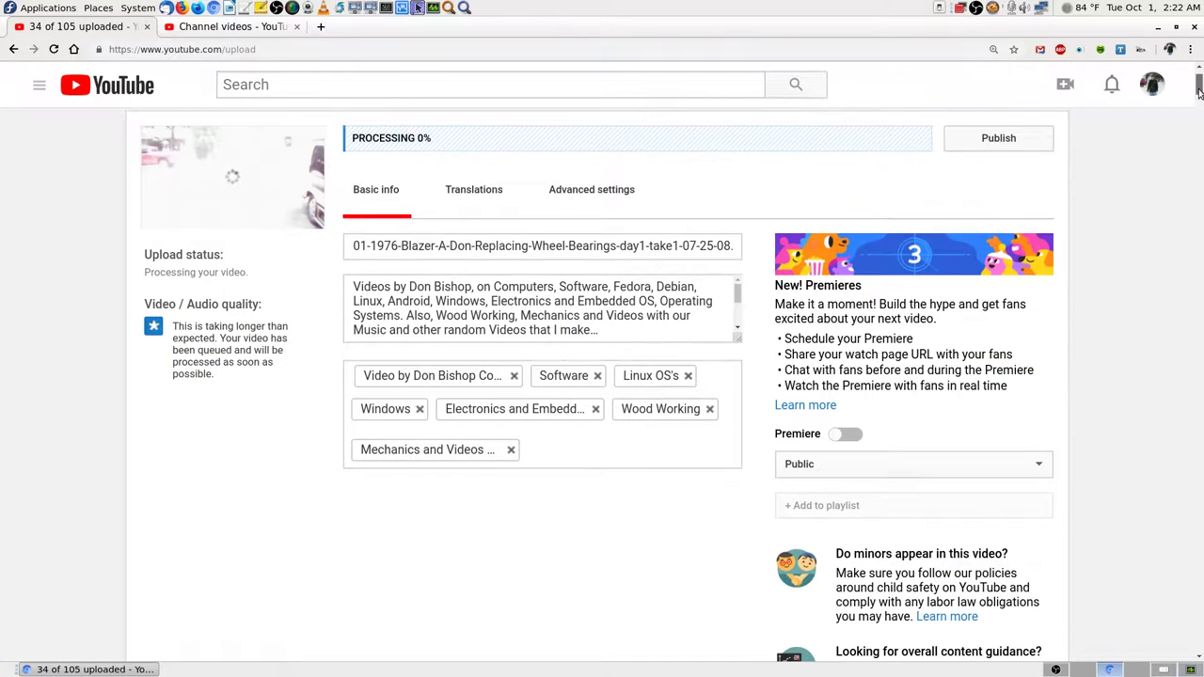
{"action": "scroll", "coordinate": [501, 174], "scroll_direction": "up", "scroll_amount": 1}
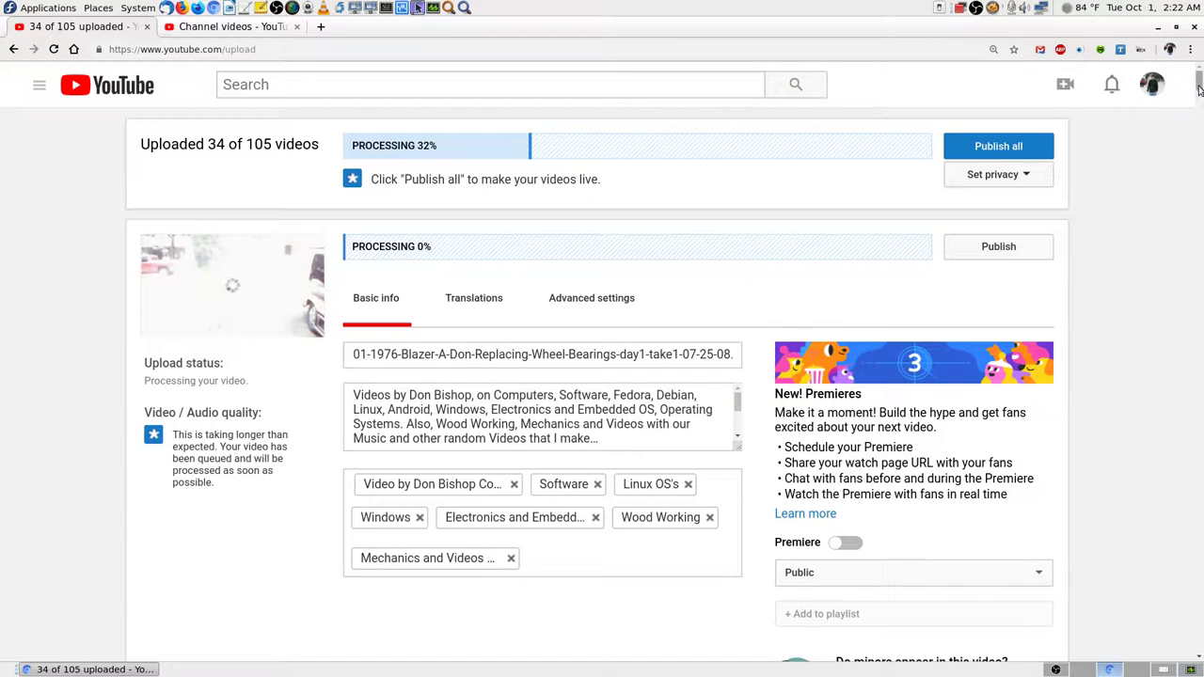
{"action": "scroll", "coordinate": [1198, 88], "scroll_direction": "down", "scroll_amount": 1}
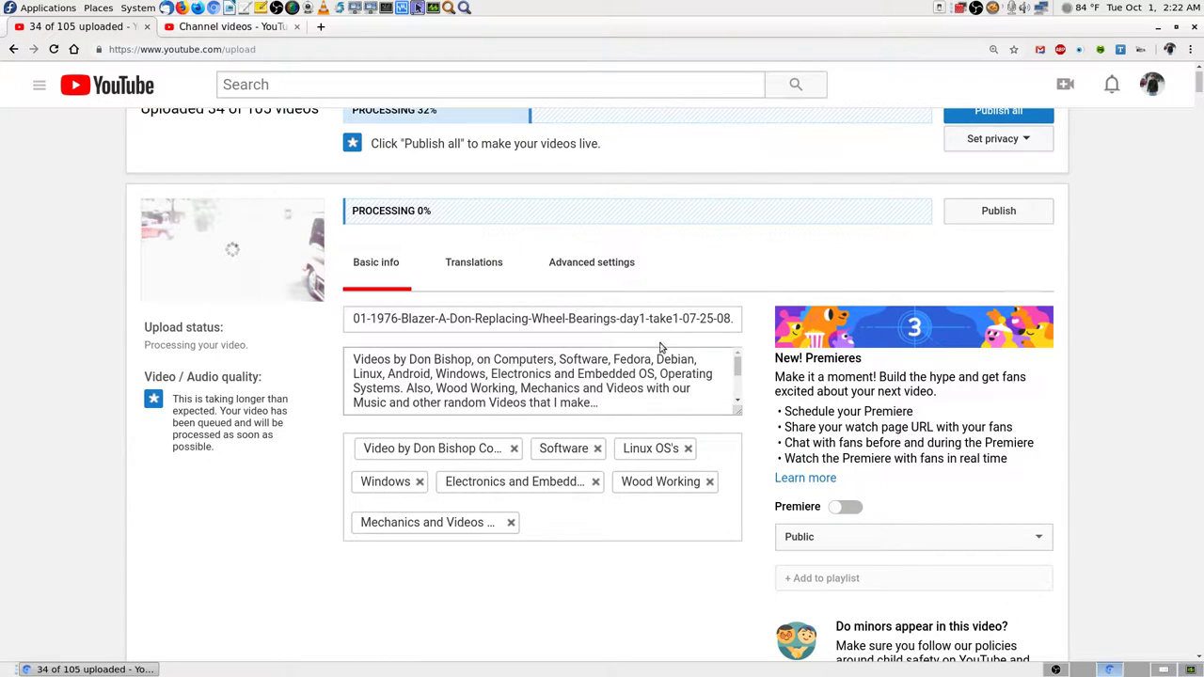
{"action": "left_click", "coordinate": [680, 320]}
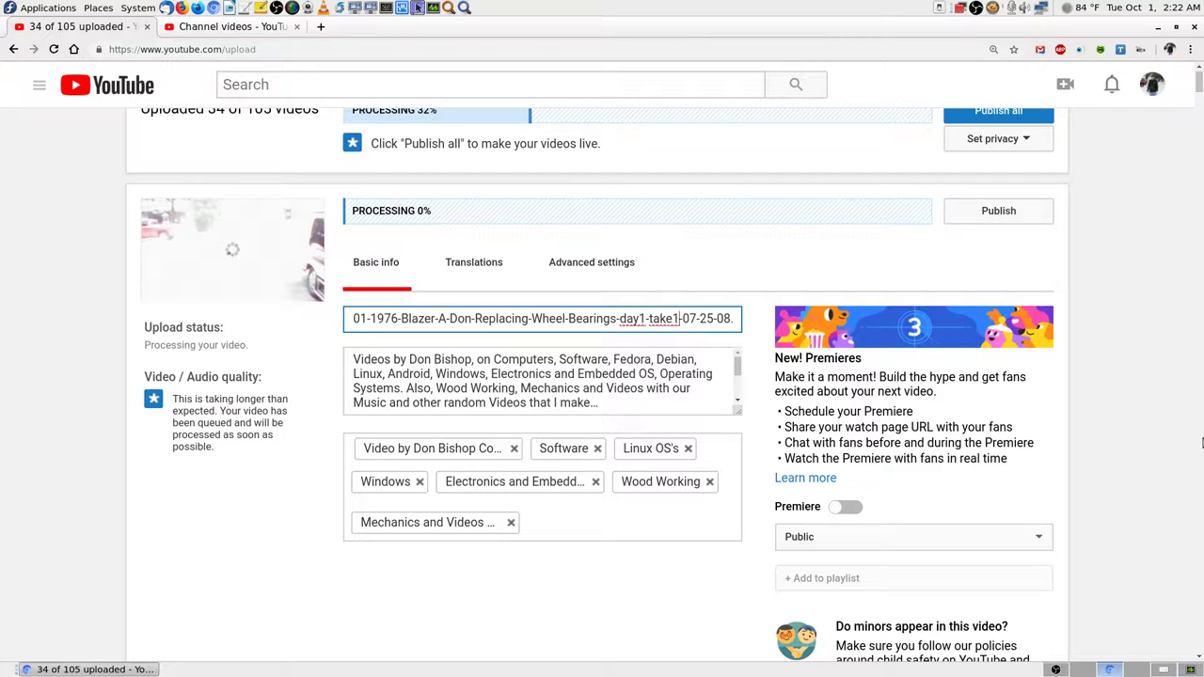
{"action": "key", "text": "Right"}
{"action": "key", "text": "Right"}
{"action": "key", "text": "Right"}
{"action": "key", "text": "Right"}
{"action": "key", "text": "Right"}
{"action": "key", "text": "Right"}
{"action": "key", "text": "Right"}
{"action": "key", "text": "Right"}
{"action": "key", "text": "Right"}
{"action": "key", "text": "Right"}
{"action": "key", "text": "Right"}
{"action": "key", "text": "Right"}
{"action": "key", "text": "Right"}
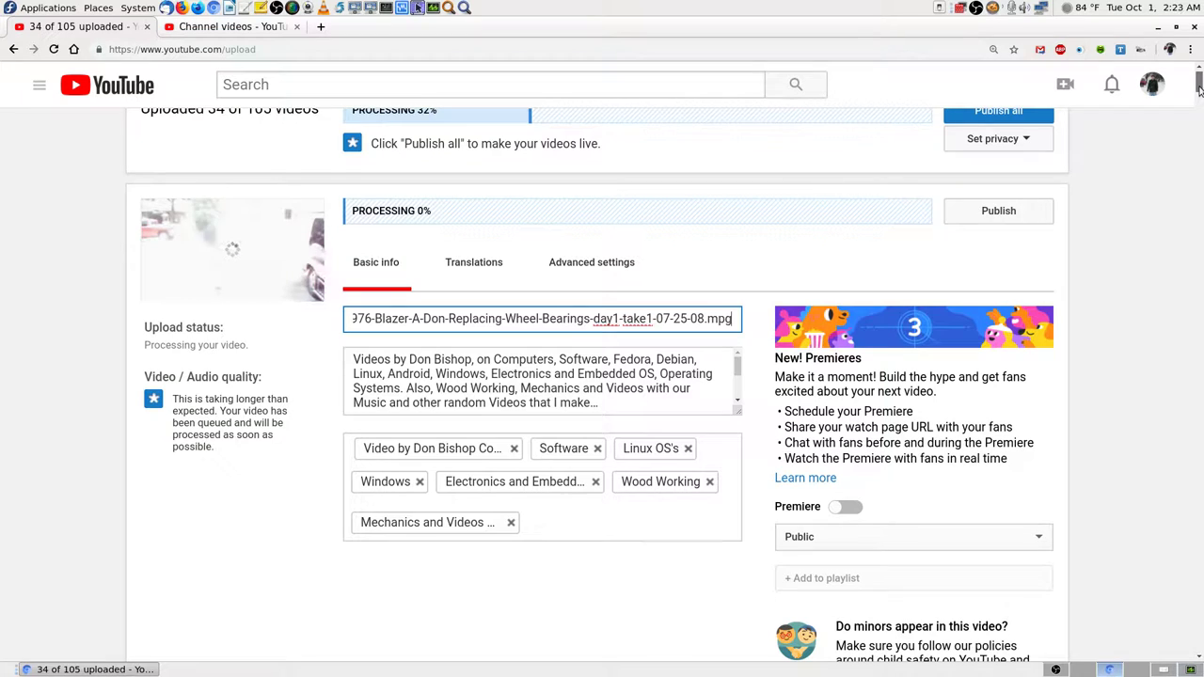
Review the processing and draft status of the videos throughout the upload batch, then return to the batch summary.
{"action": "left_click_drag", "start_coordinate": [1199, 88], "coordinate": [1197, 602]}
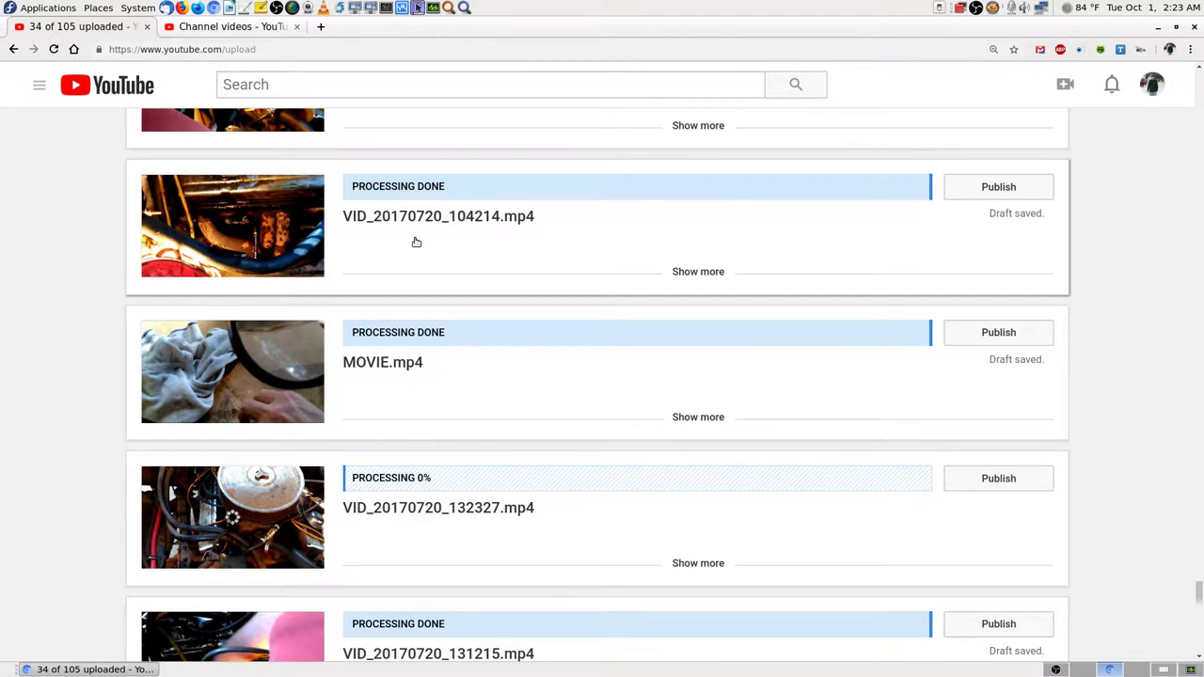
{"action": "scroll", "coordinate": [382, 239], "scroll_direction": "up", "scroll_amount": 3}
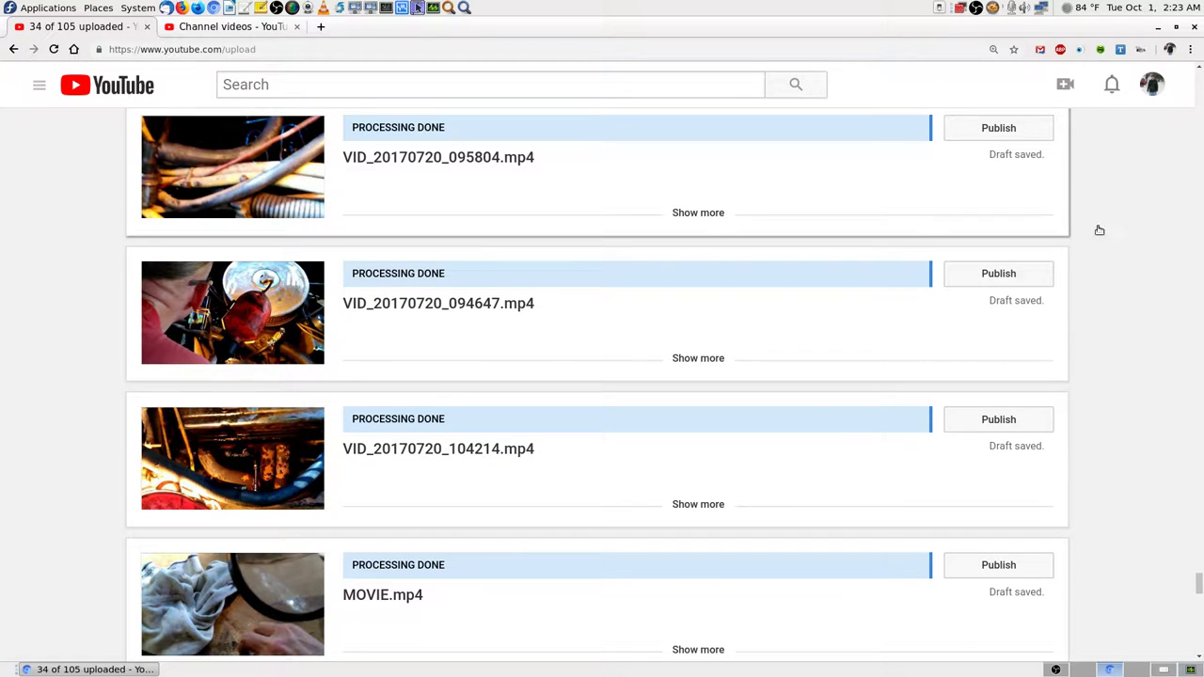
{"action": "left_click_drag", "start_coordinate": [1199, 585], "coordinate": [1198, 582]}
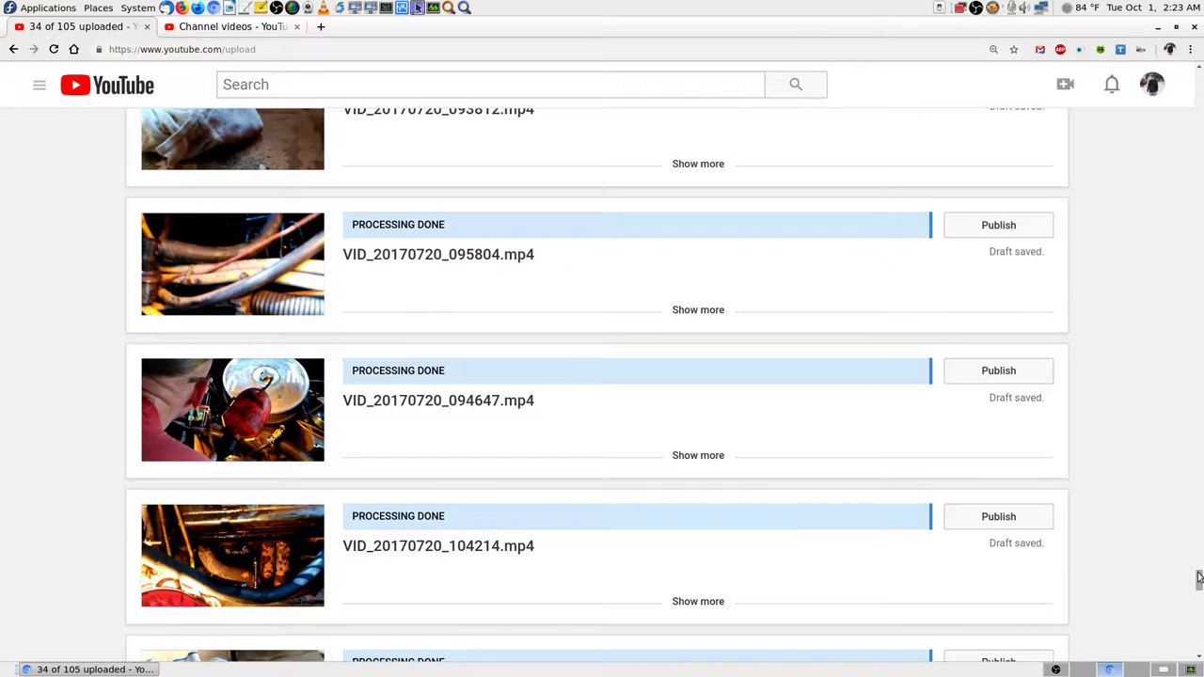
{"action": "left_click_drag", "start_coordinate": [1199, 581], "coordinate": [1199, 555]}
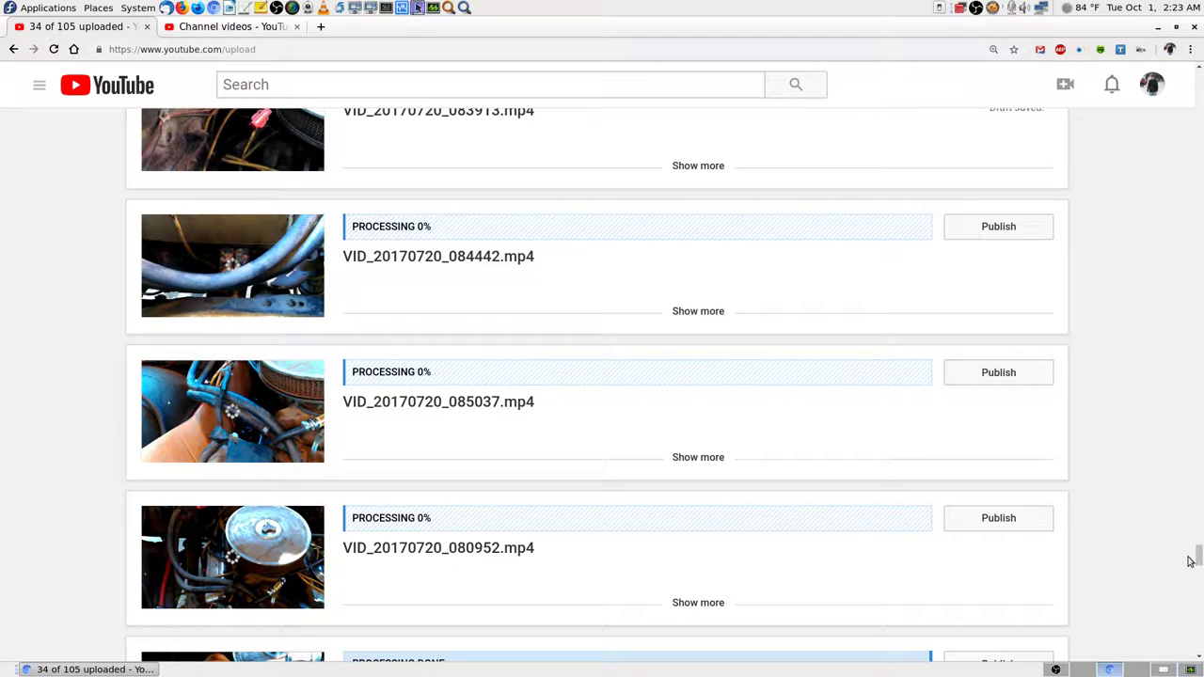
{"action": "left_click_drag", "start_coordinate": [1199, 558], "coordinate": [1173, 5]}
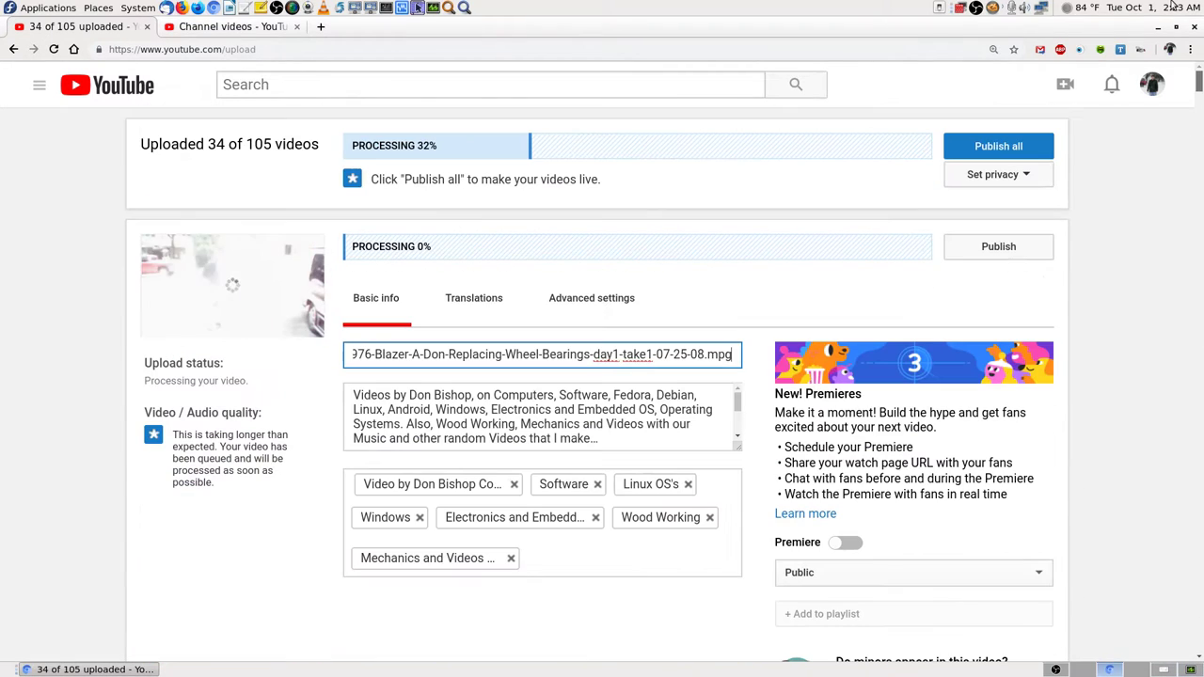
Show the channel's uploads in YouTube Studio and check the watch page of the 30-1976-Blazer-Z5 wheel bearings video.
{"action": "left_click", "coordinate": [237, 29]}
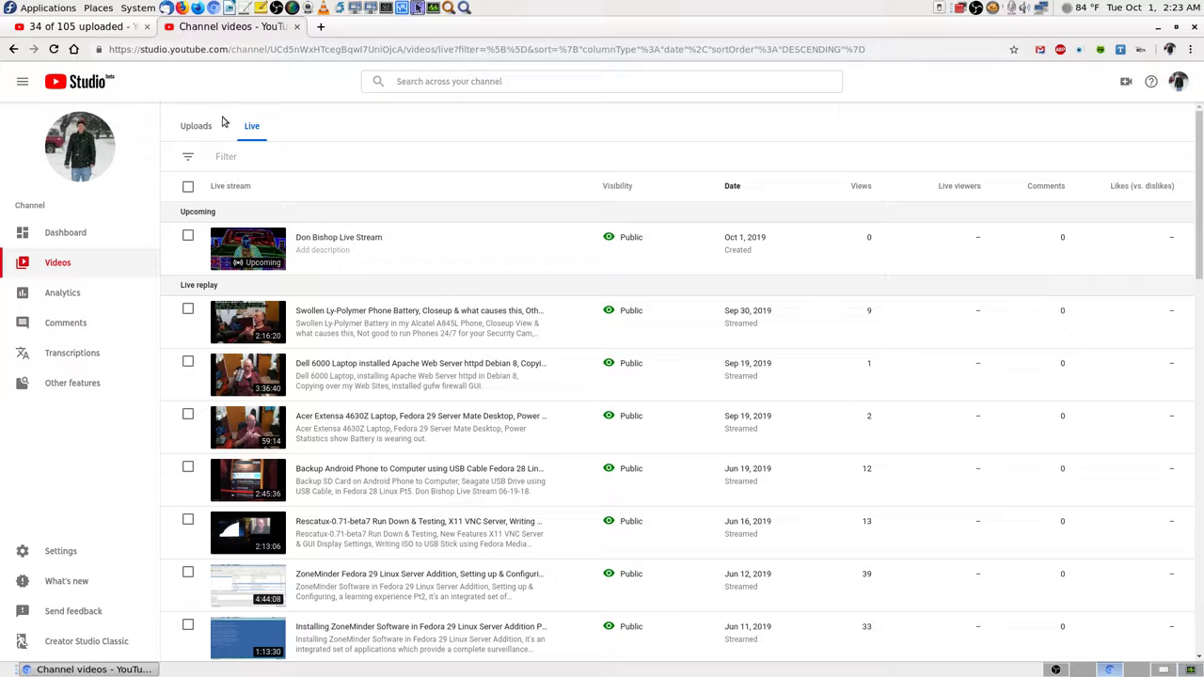
{"action": "left_click", "coordinate": [195, 127]}
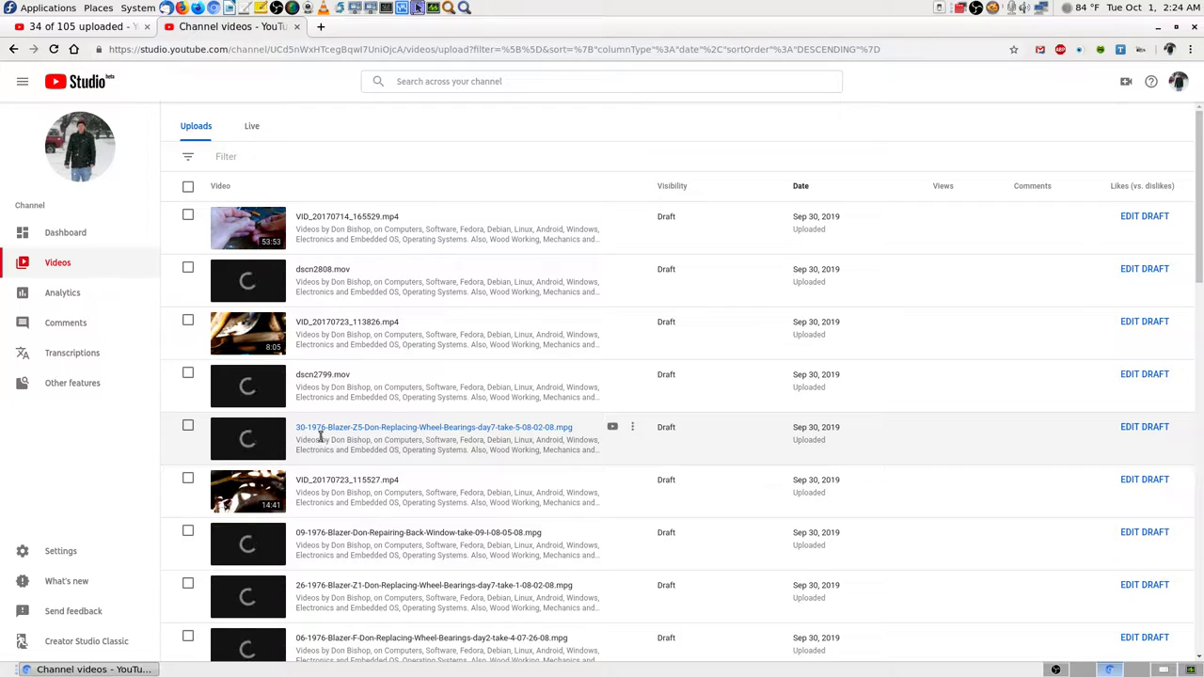
{"action": "left_click", "coordinate": [612, 429]}
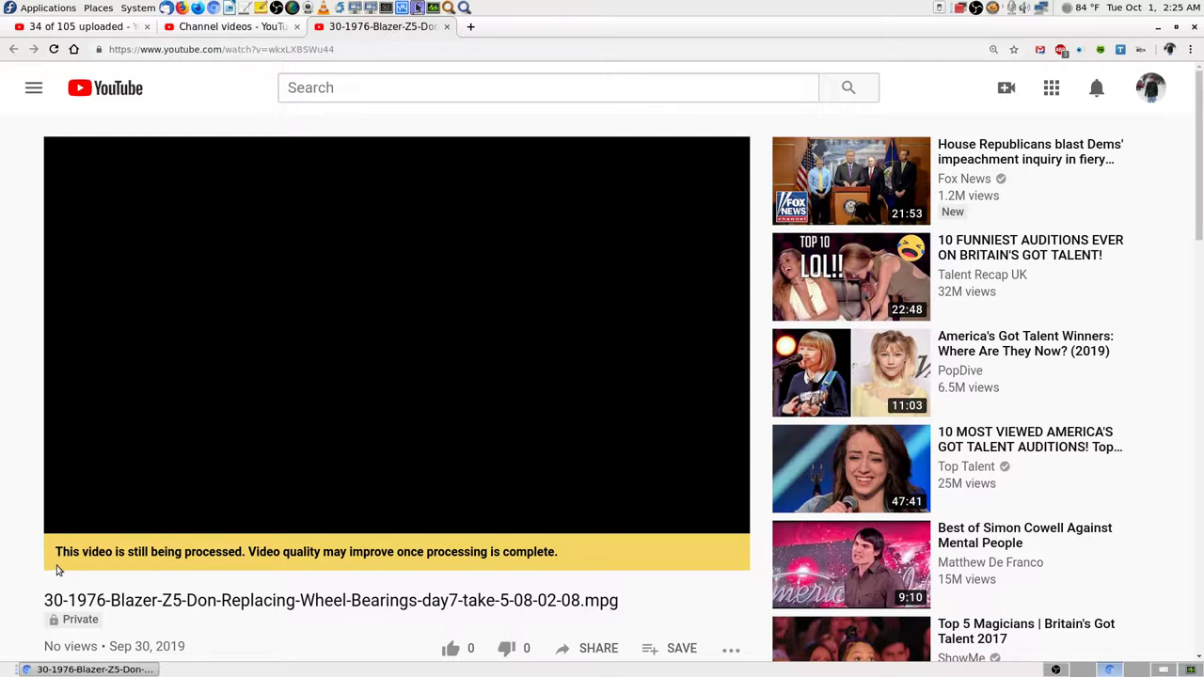
{"action": "scroll", "coordinate": [15, 565], "scroll_direction": "down", "scroll_amount": 1}
{"action": "scroll", "coordinate": [15, 565], "scroll_direction": "up", "scroll_amount": 1}
{"action": "left_click", "coordinate": [447, 27]}
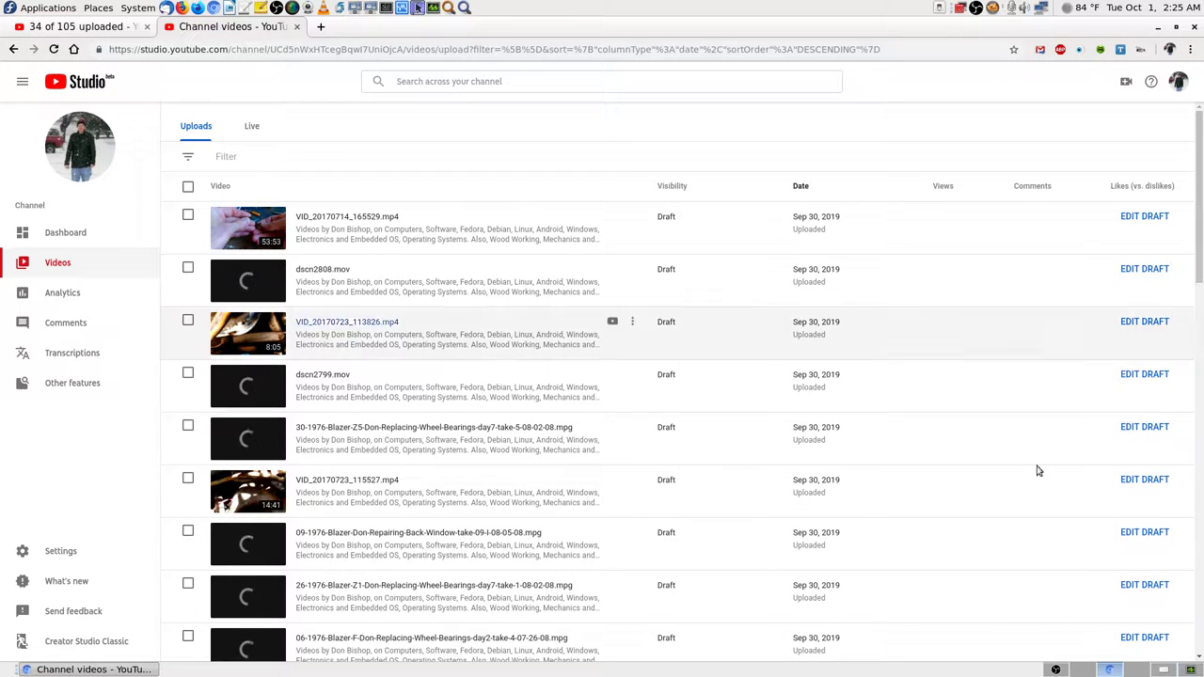
Review the uploaded drafts down to the end of the first page of the uploads list.
{"action": "scroll", "coordinate": [430, 489], "scroll_direction": "down", "scroll_amount": 5}
{"action": "left_click_drag", "start_coordinate": [1198, 333], "coordinate": [1201, 611]}
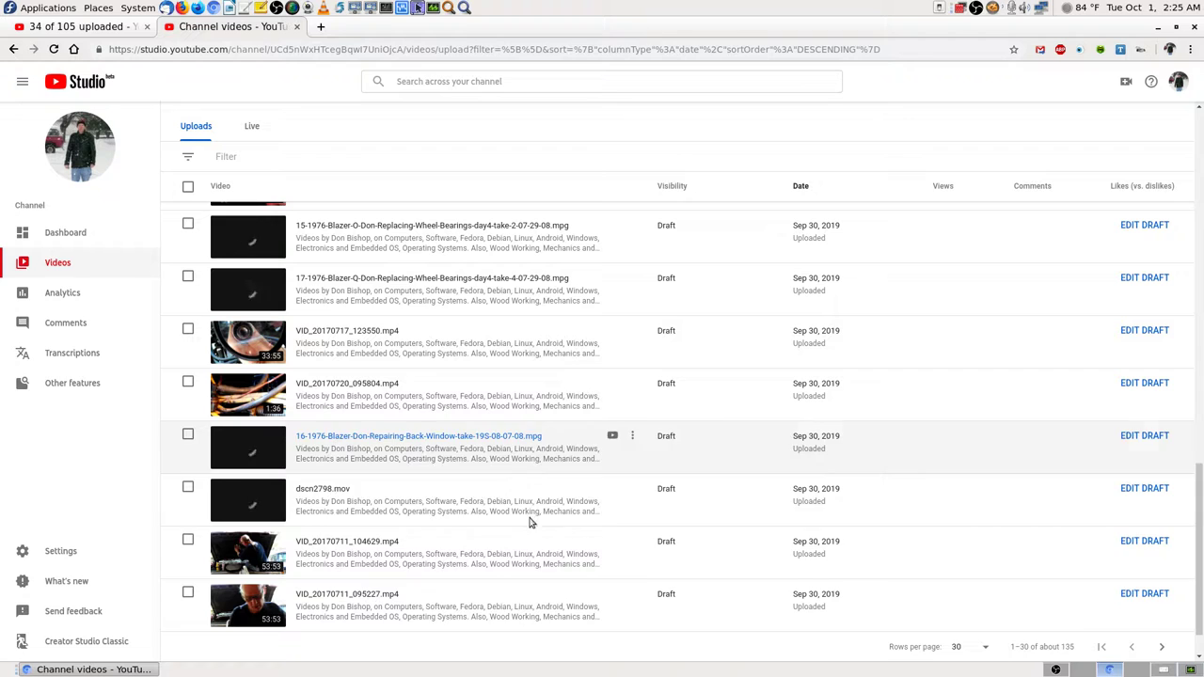
{"action": "scroll", "coordinate": [395, 560], "scroll_direction": "down", "scroll_amount": 1}
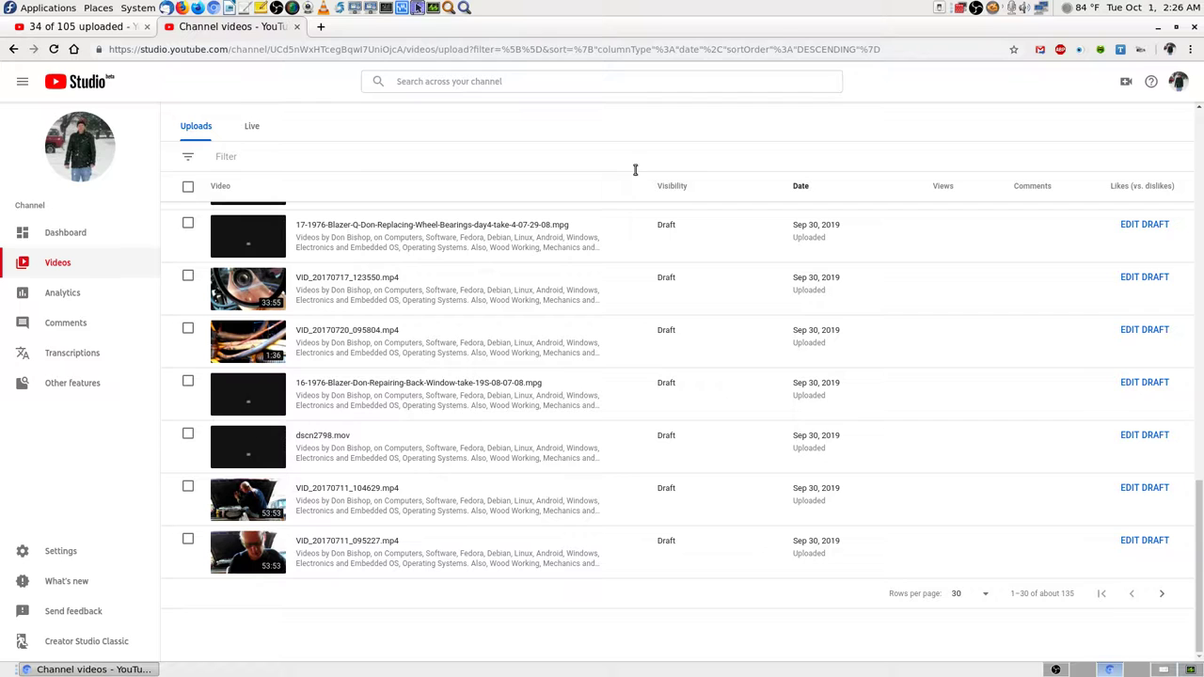
Switch to Creator Studio Classic without answering the feedback survey, check the draft videos there, and return to the upload page.
{"action": "left_click", "coordinate": [92, 643]}
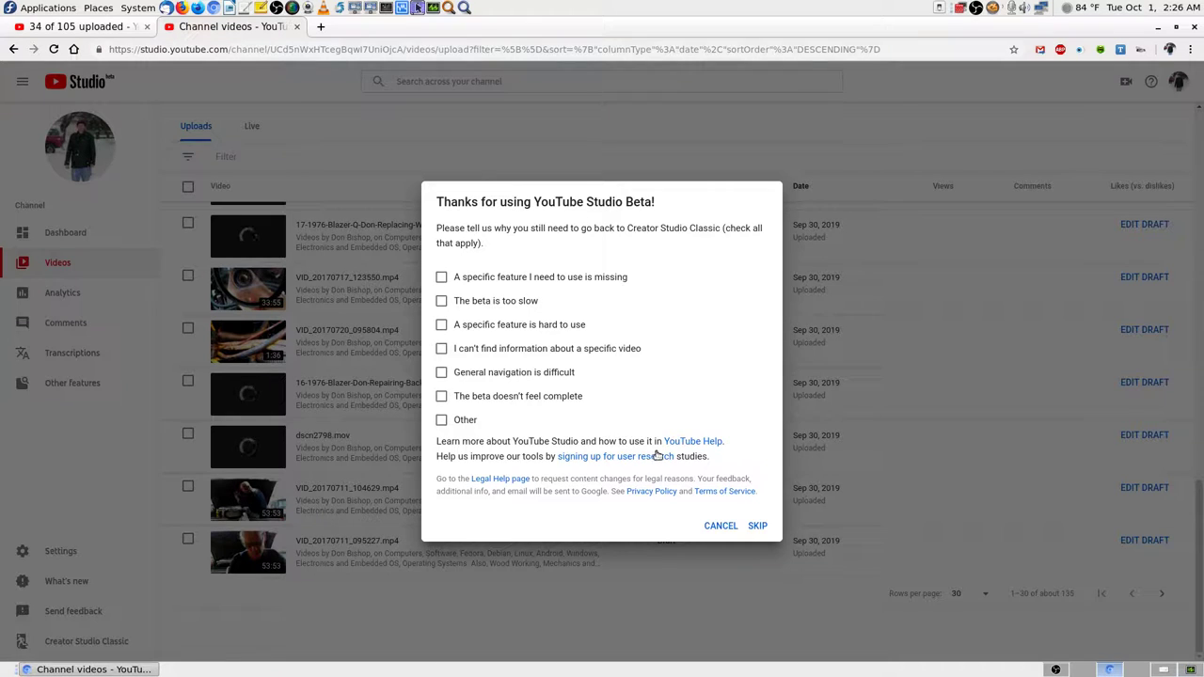
{"action": "left_click", "coordinate": [762, 526]}
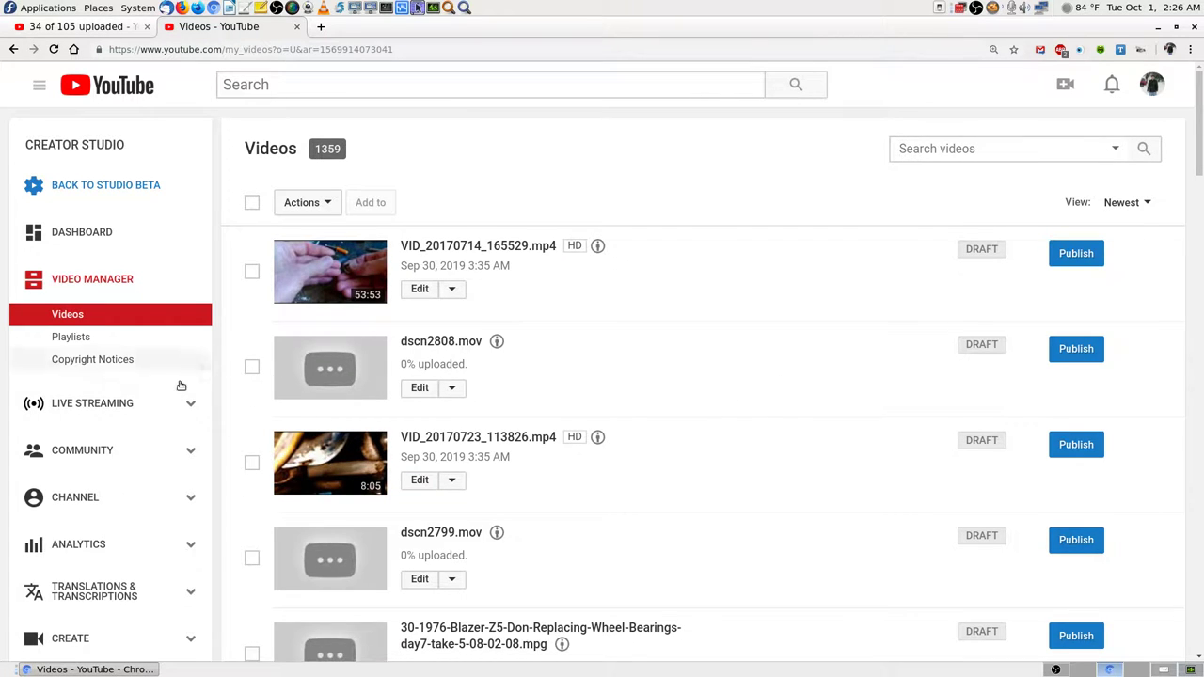
{"action": "scroll", "coordinate": [547, 518], "scroll_direction": "down", "scroll_amount": 1}
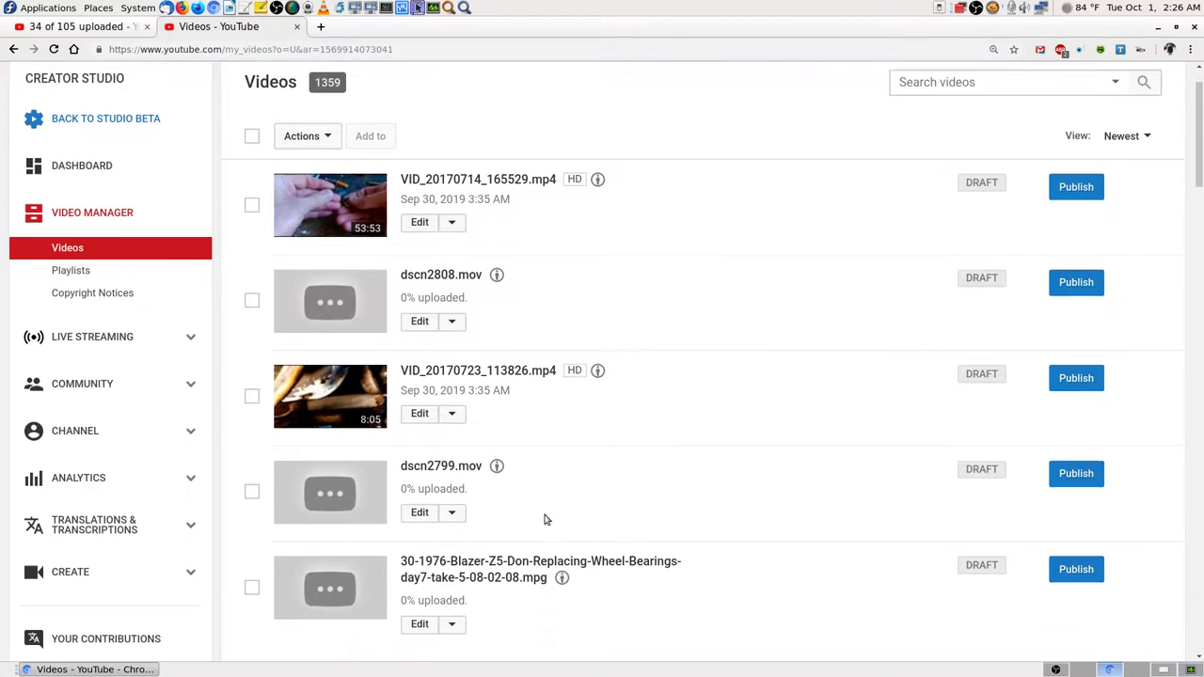
{"action": "scroll", "coordinate": [560, 523], "scroll_direction": "down", "scroll_amount": 3}
{"action": "scroll", "coordinate": [567, 526], "scroll_direction": "up", "scroll_amount": 3}
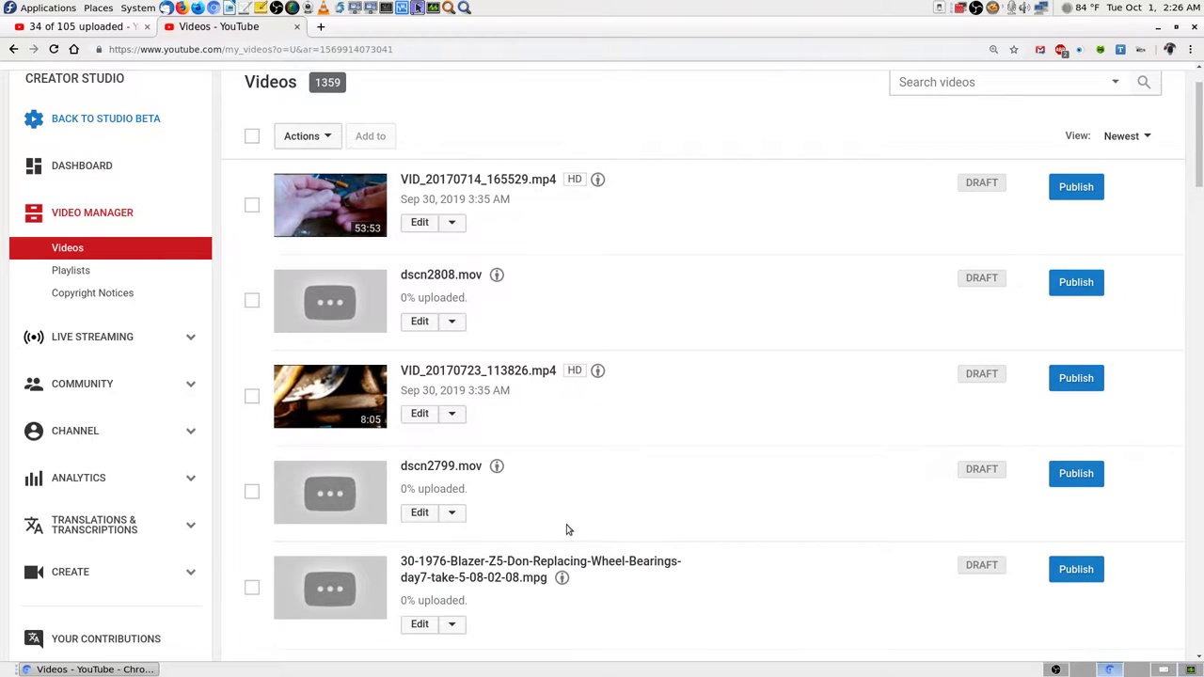
{"action": "scroll", "coordinate": [606, 538], "scroll_direction": "down", "scroll_amount": 2}
{"action": "scroll", "coordinate": [438, 510], "scroll_direction": "up", "scroll_amount": 3}
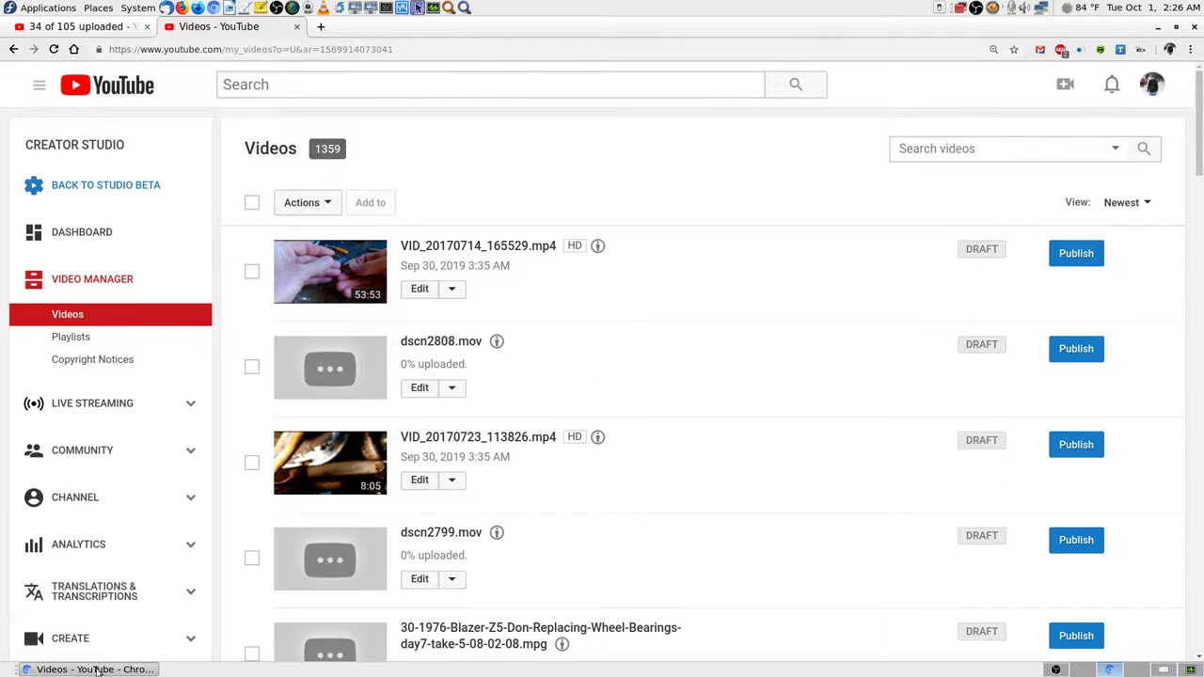
{"action": "scroll", "coordinate": [386, 428], "scroll_direction": "down", "scroll_amount": 1}
{"action": "scroll", "coordinate": [618, 511], "scroll_direction": "up", "scroll_amount": 2}
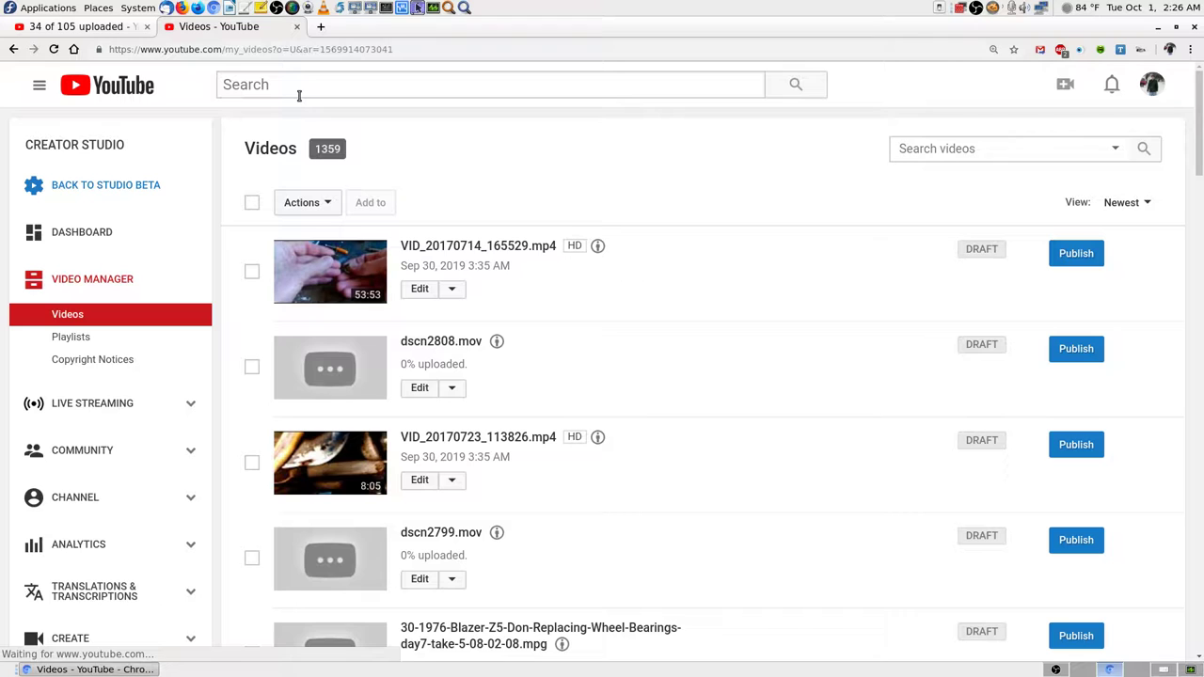
{"action": "left_click", "coordinate": [297, 27]}
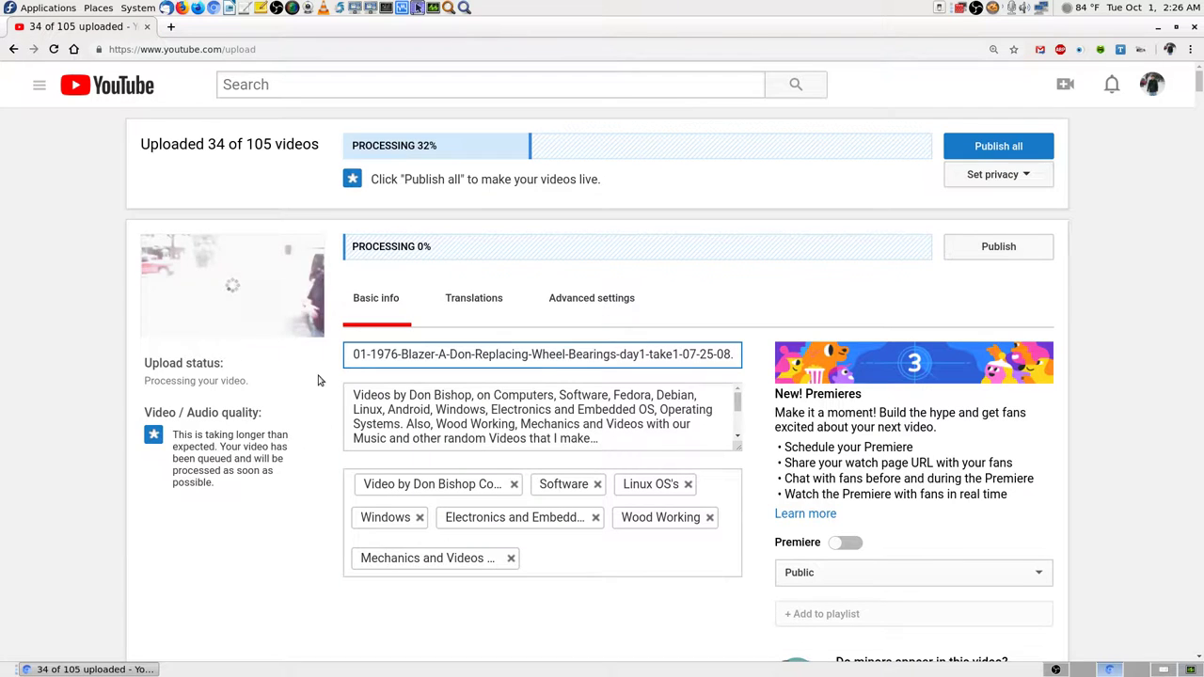
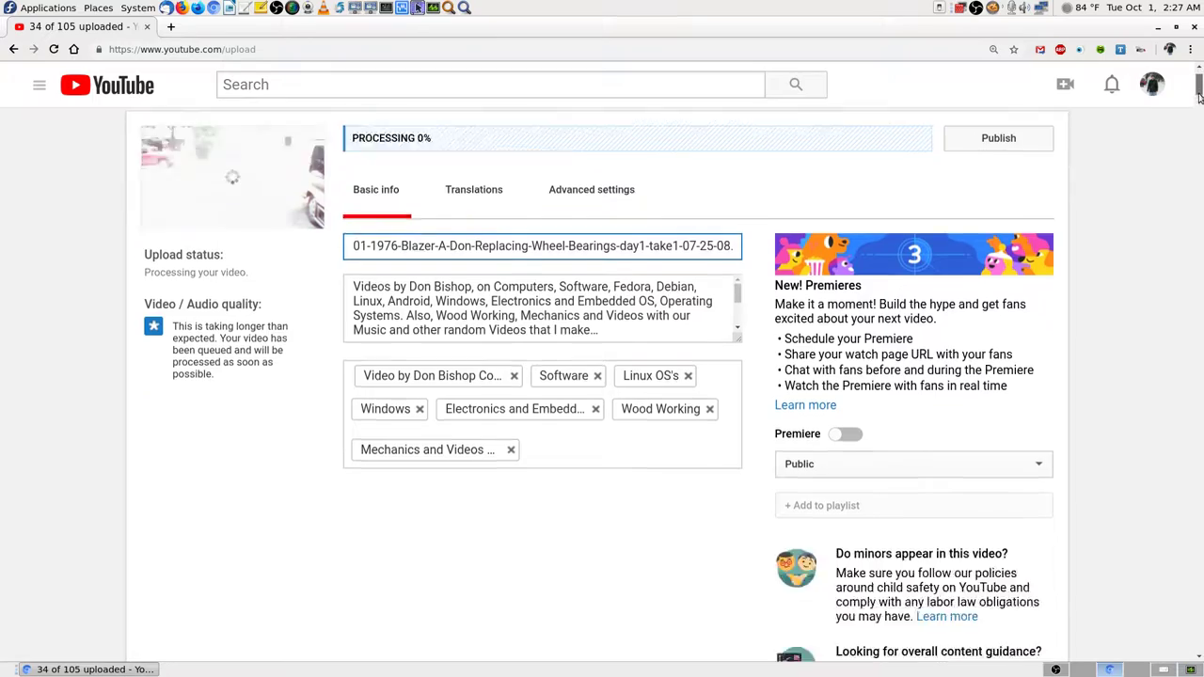
Save a screenshot of the upload page showing the batch summary and the first video's basic info.
{"action": "left_click_drag", "start_coordinate": [1191, 155], "coordinate": [1187, 85]}
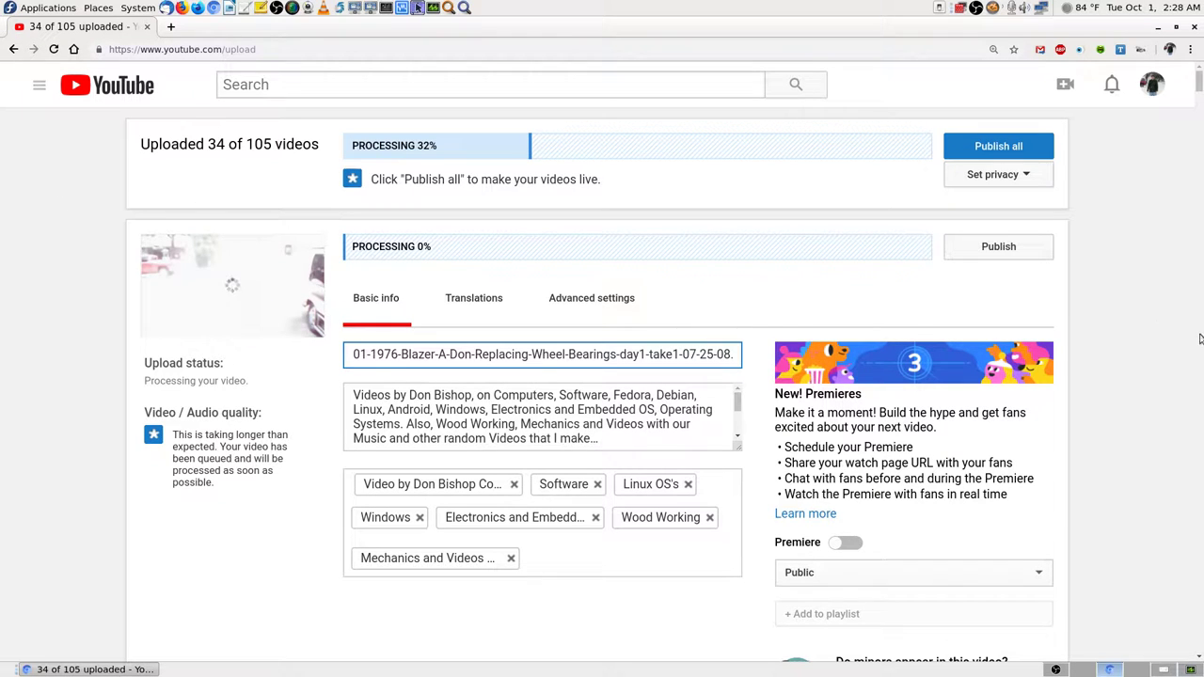
{"action": "mouse_move", "coordinate": [1199, 92]}
{"action": "left_mouse_down"}
{"action": "mouse_move", "coordinate": [1182, 416]}
{"action": "mouse_move", "coordinate": [1198, 492]}
{"action": "mouse_move", "coordinate": [1198, 640]}
{"action": "mouse_move", "coordinate": [1198, 81]}
{"action": "left_mouse_up"}
{"action": "key", "text": "Print"}
{"action": "key", "text": "Return"}
Save a screenshot of the basic info of the 02-1976-Blazer-B wheel bearings upload.
{"action": "scroll", "coordinate": [1119, 583], "scroll_direction": "down", "scroll_amount": 2}
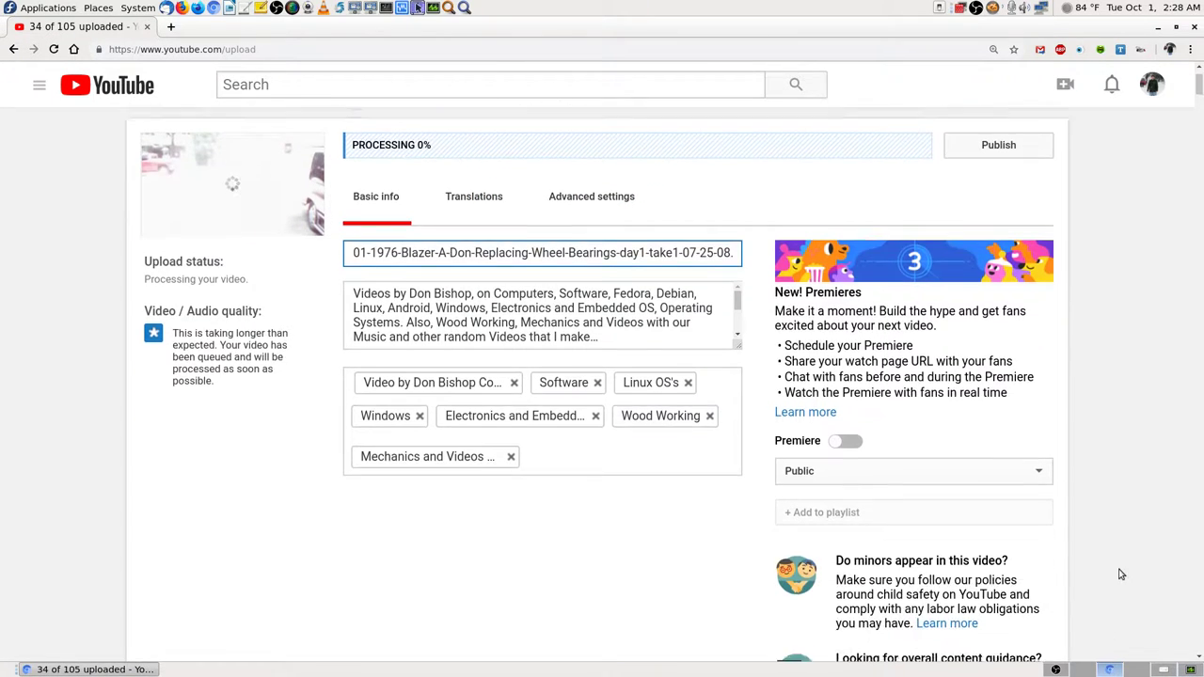
{"action": "scroll", "coordinate": [1119, 574], "scroll_direction": "down", "scroll_amount": 5}
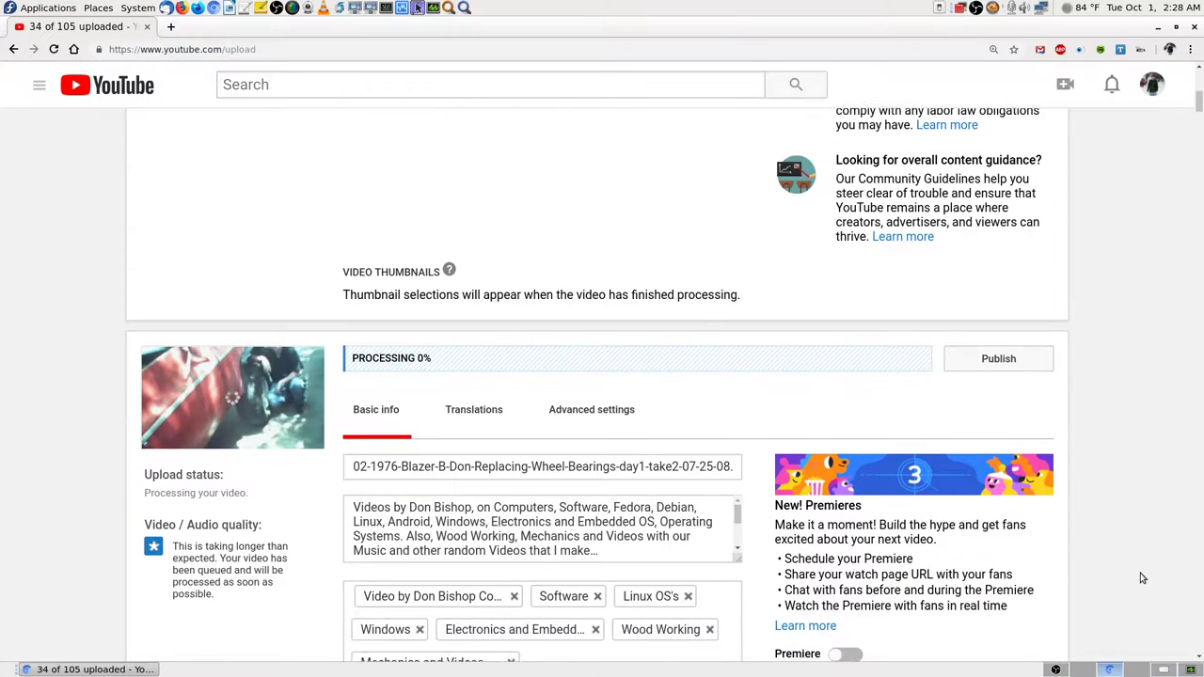
{"action": "scroll", "coordinate": [1142, 578], "scroll_direction": "down", "scroll_amount": 5}
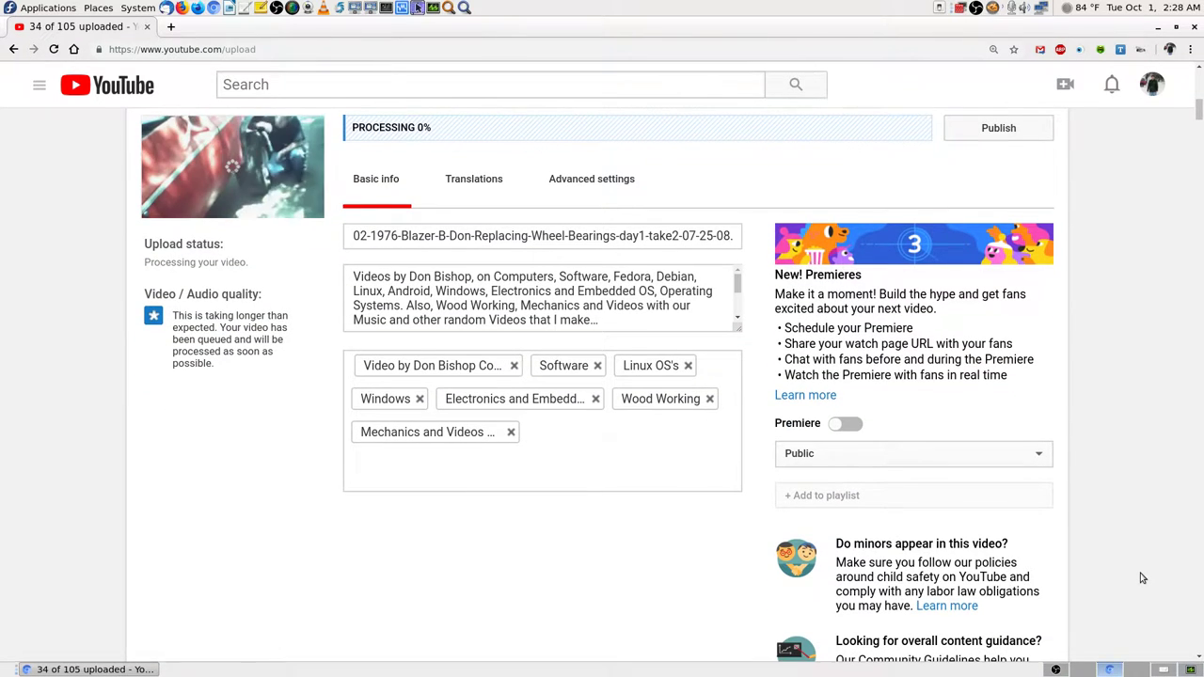
{"action": "key", "text": "Print"}
{"action": "key", "text": "Return"}
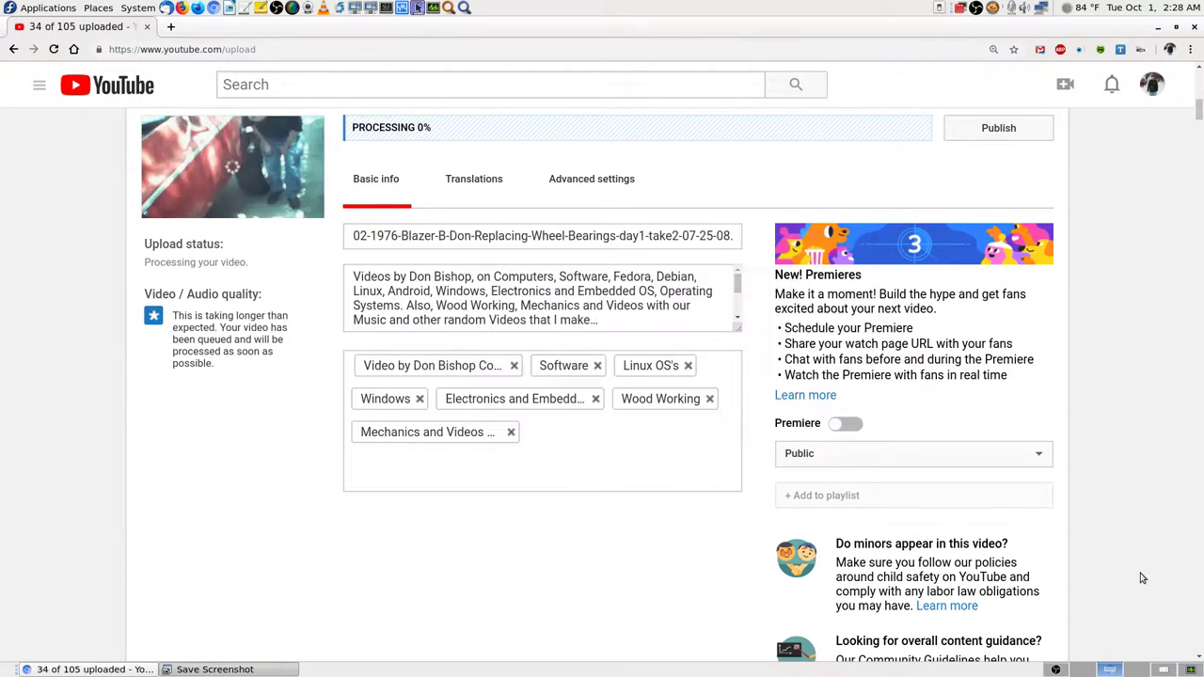
Expand the details of the 04-1976-Blazer-D wheel bearings upload and save a screenshot of the list entries above it.
{"action": "scroll", "coordinate": [1148, 577], "scroll_direction": "down", "scroll_amount": 2}
{"action": "scroll", "coordinate": [1153, 576], "scroll_direction": "down", "scroll_amount": 6}
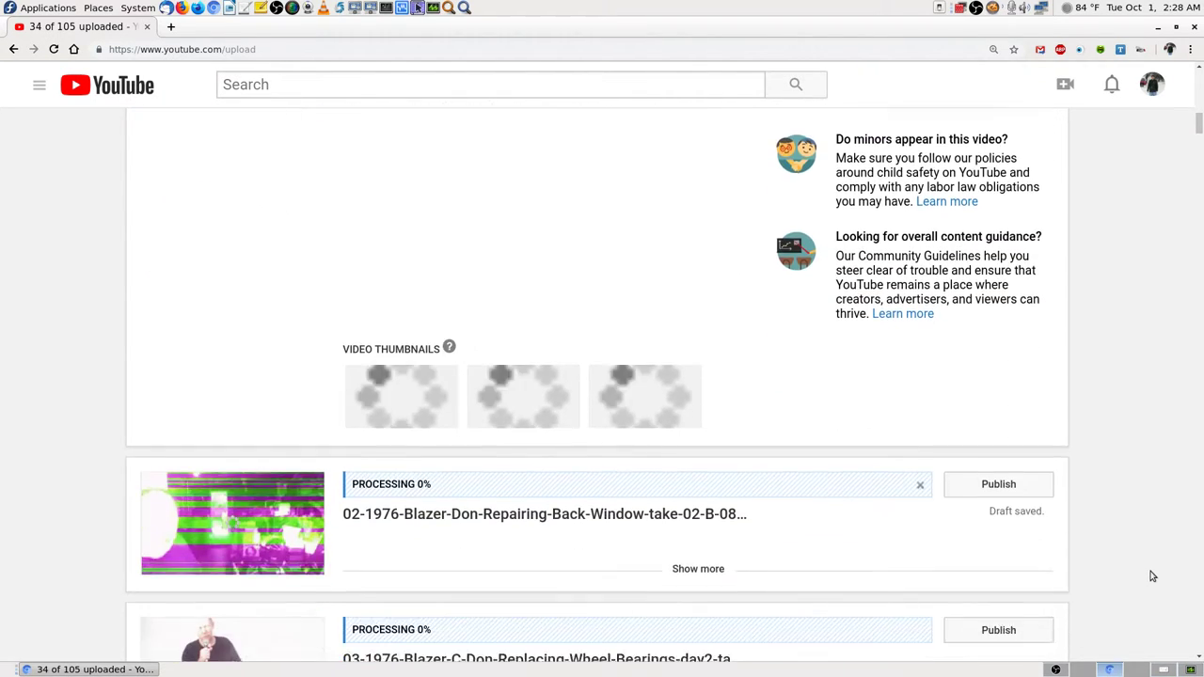
{"action": "scroll", "coordinate": [1151, 573], "scroll_direction": "down", "scroll_amount": 1}
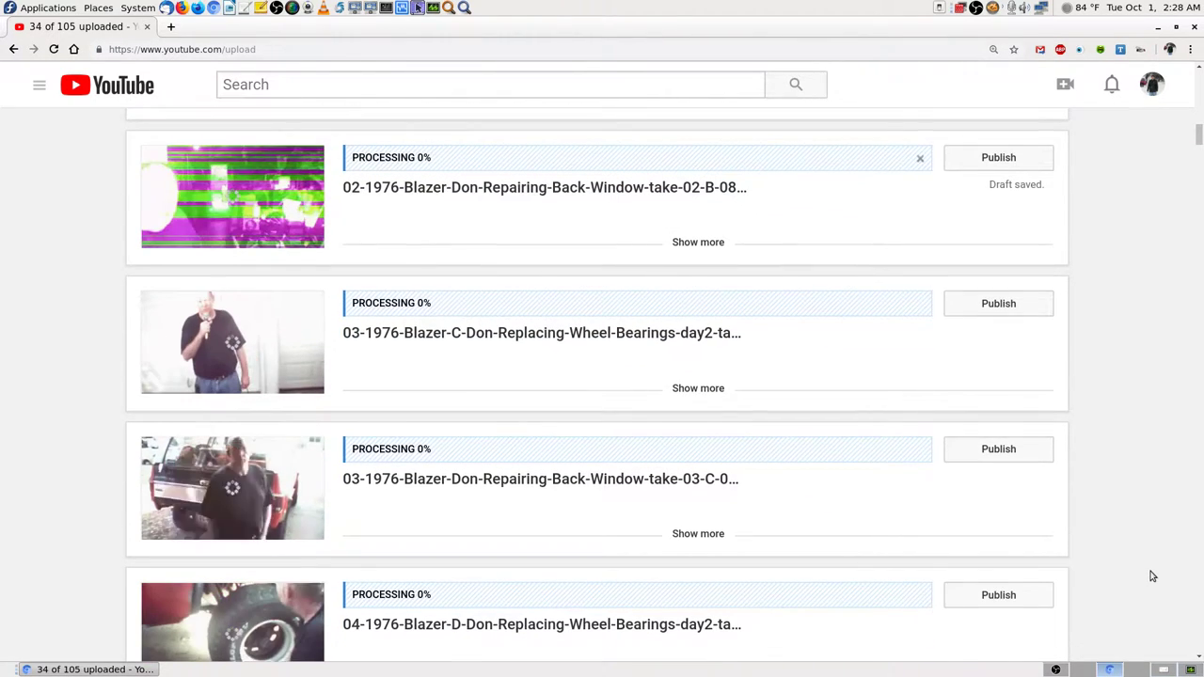
{"action": "scroll", "coordinate": [1151, 573], "scroll_direction": "down", "scroll_amount": 1}
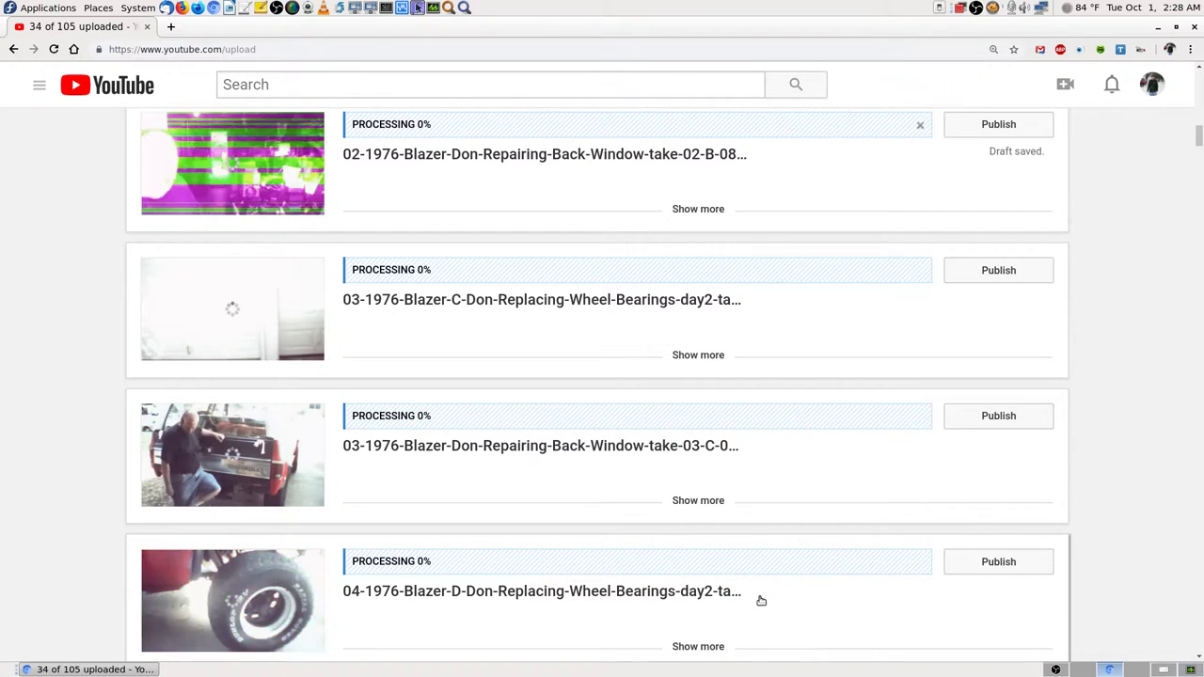
{"action": "left_click_drag", "start_coordinate": [735, 593], "coordinate": [717, 596]}
{"action": "left_click", "coordinate": [738, 616]}
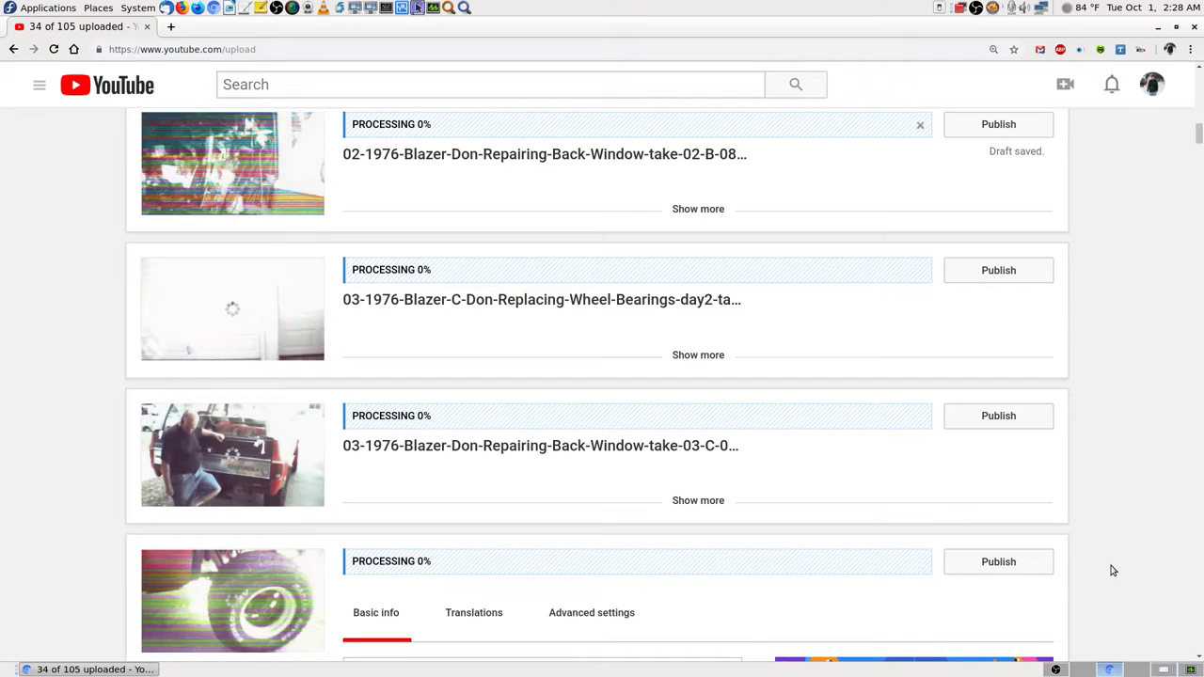
{"action": "key", "text": "Print"}
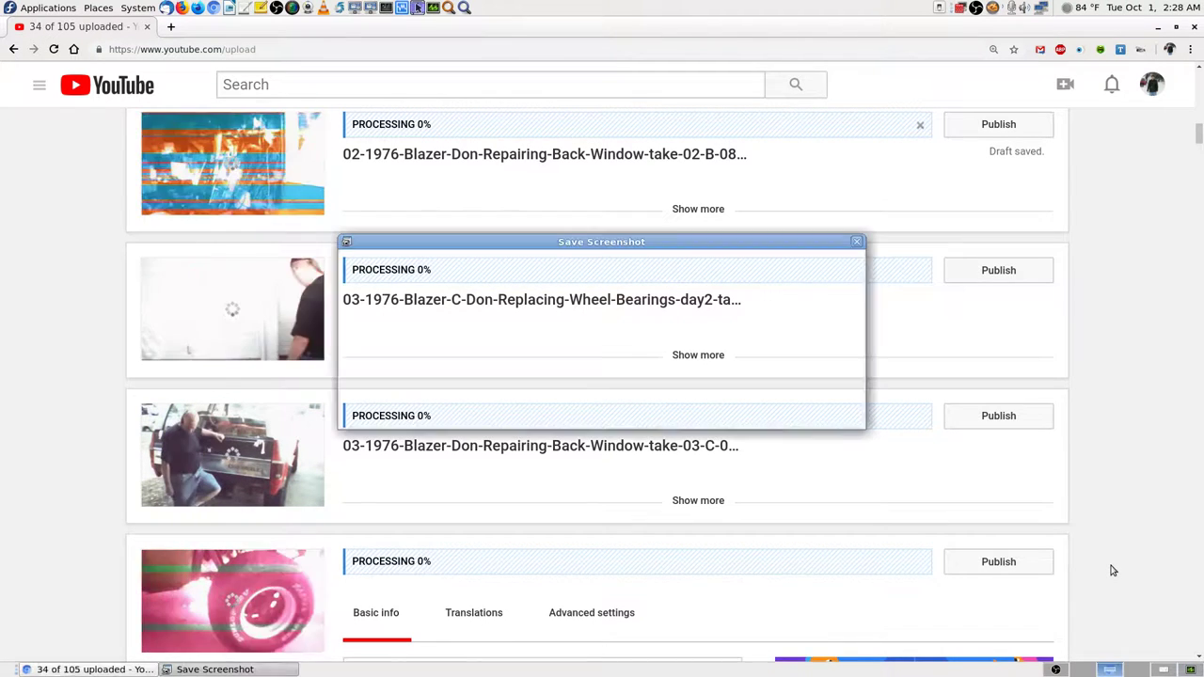
{"action": "key", "text": "Return"}
Save a screenshot of the basic info of the 04-1976-Blazer-D wheel bearings upload.
{"action": "scroll", "coordinate": [1119, 571], "scroll_direction": "down", "scroll_amount": 5}
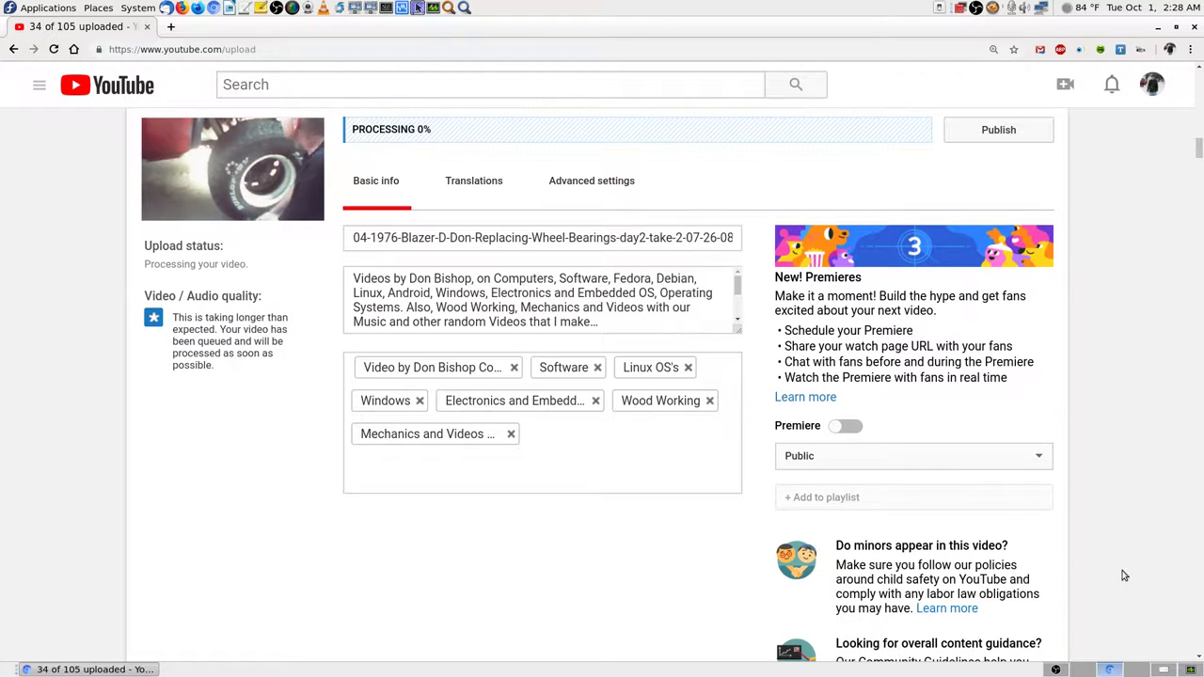
{"action": "key", "text": "Print"}
{"action": "key", "text": "Return"}
Save a screenshot of the list entries from the take-04-D back window upload to the 06-1976-Blazer-F wheel bearings upload.
{"action": "scroll", "coordinate": [1133, 574], "scroll_direction": "down", "scroll_amount": 1}
{"action": "scroll", "coordinate": [1140, 573], "scroll_direction": "down", "scroll_amount": 6}
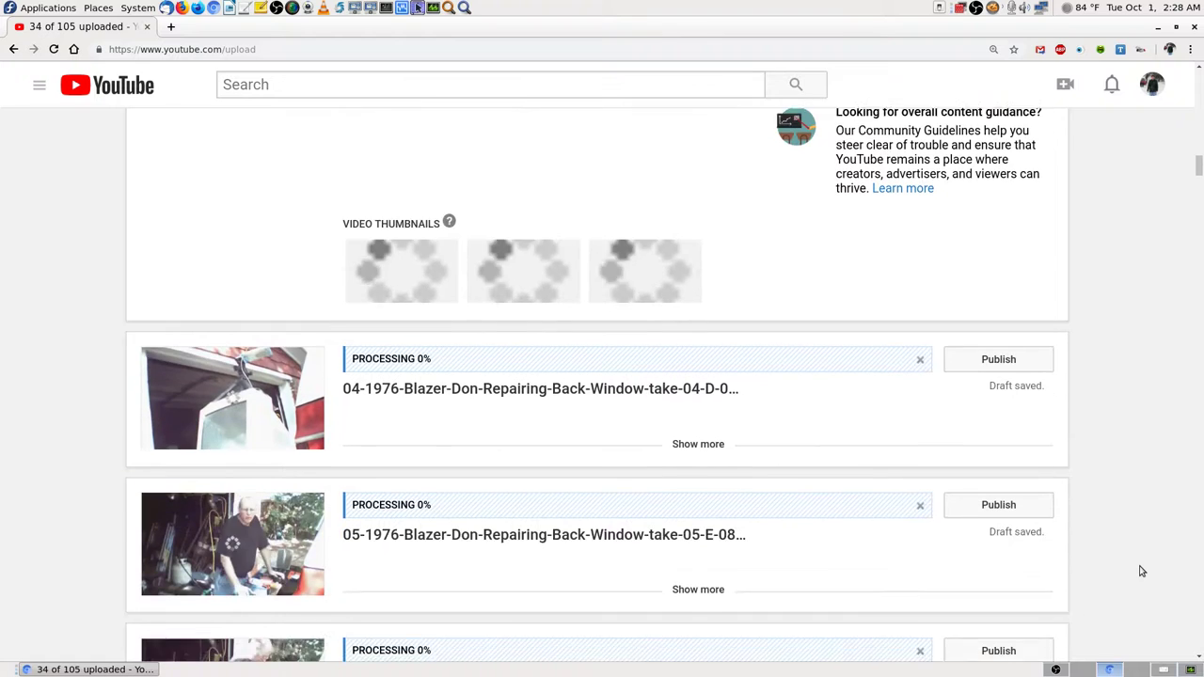
{"action": "scroll", "coordinate": [1141, 570], "scroll_direction": "down", "scroll_amount": 1}
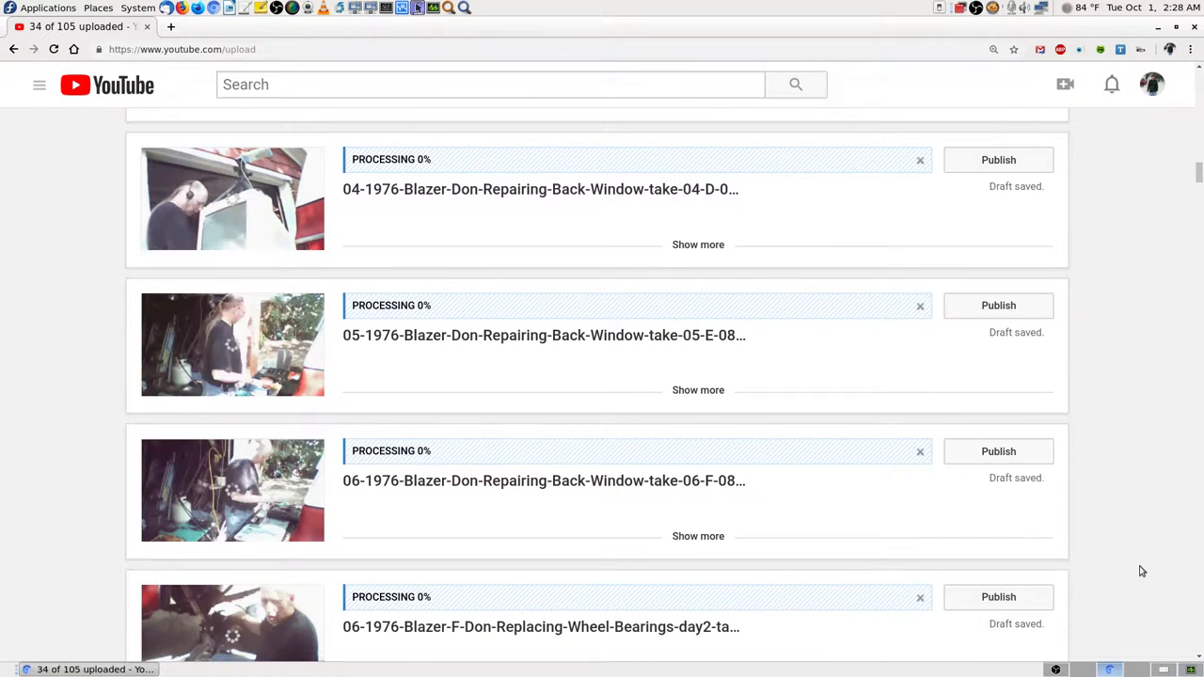
{"action": "key", "text": "Print"}
{"action": "key", "text": "Return"}
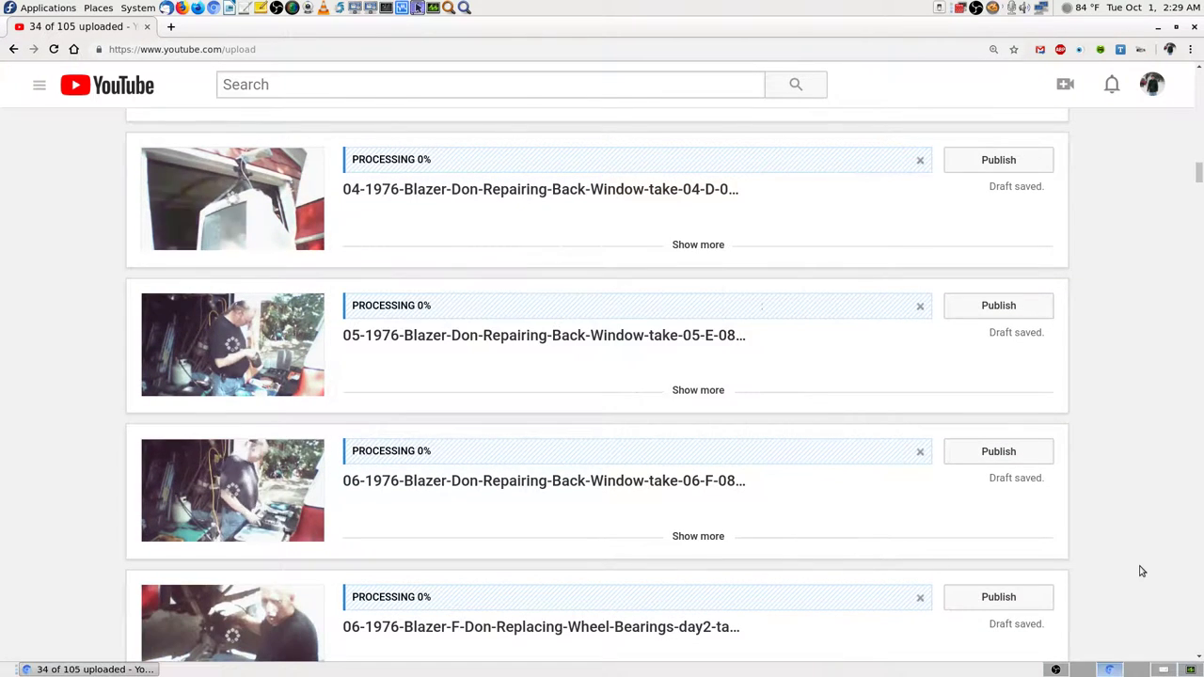
Save screenshots of the list entries from the take-07-G back window upload to the take-10-J back window upload, four entries per shot.
{"action": "scroll", "coordinate": [1144, 569], "scroll_direction": "down", "scroll_amount": 5}
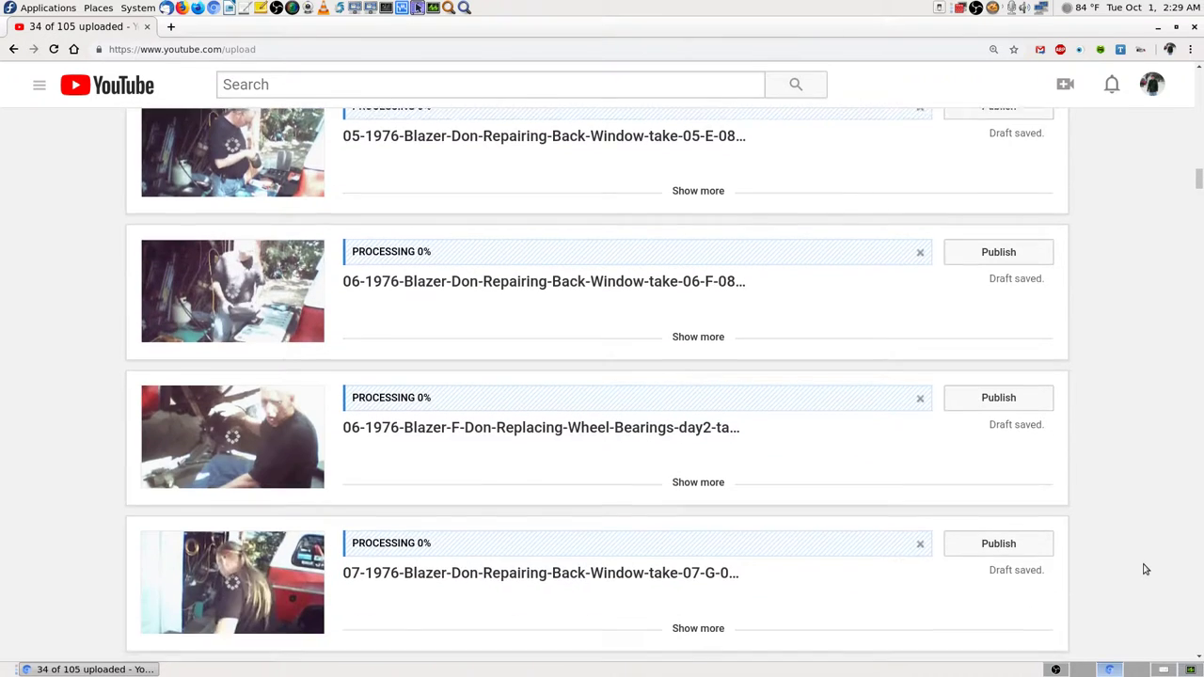
{"action": "scroll", "coordinate": [1145, 569], "scroll_direction": "down", "scroll_amount": 1}
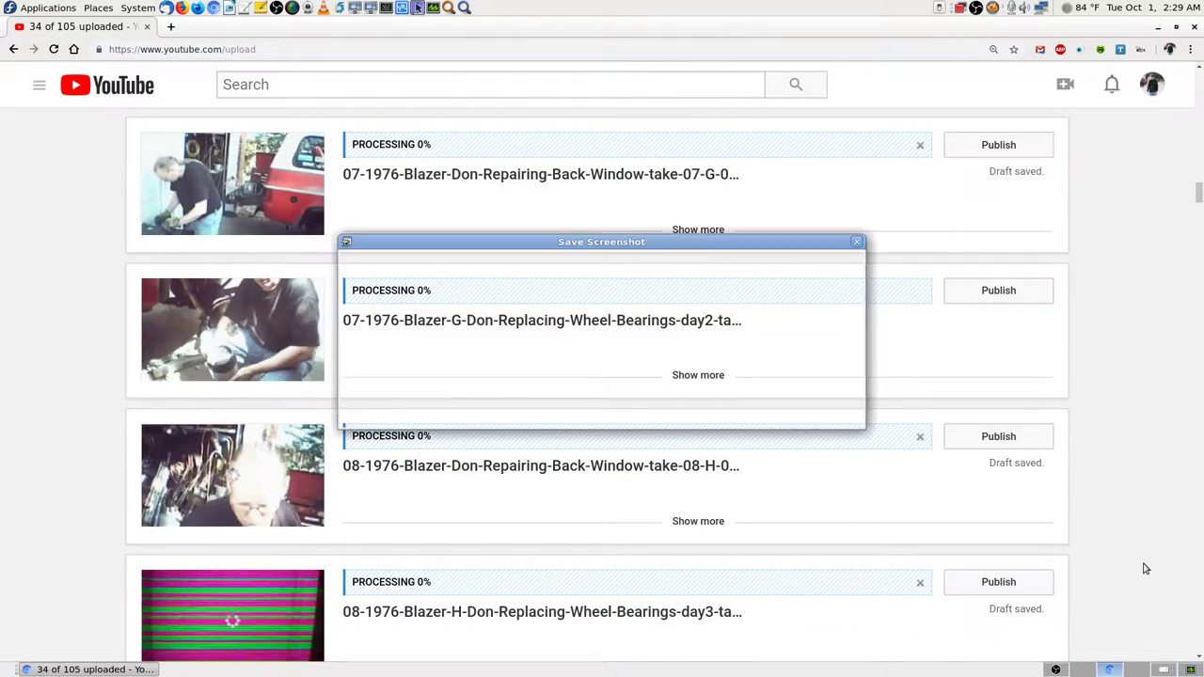
{"action": "scroll", "coordinate": [1136, 568], "scroll_direction": "down", "scroll_amount": 5}
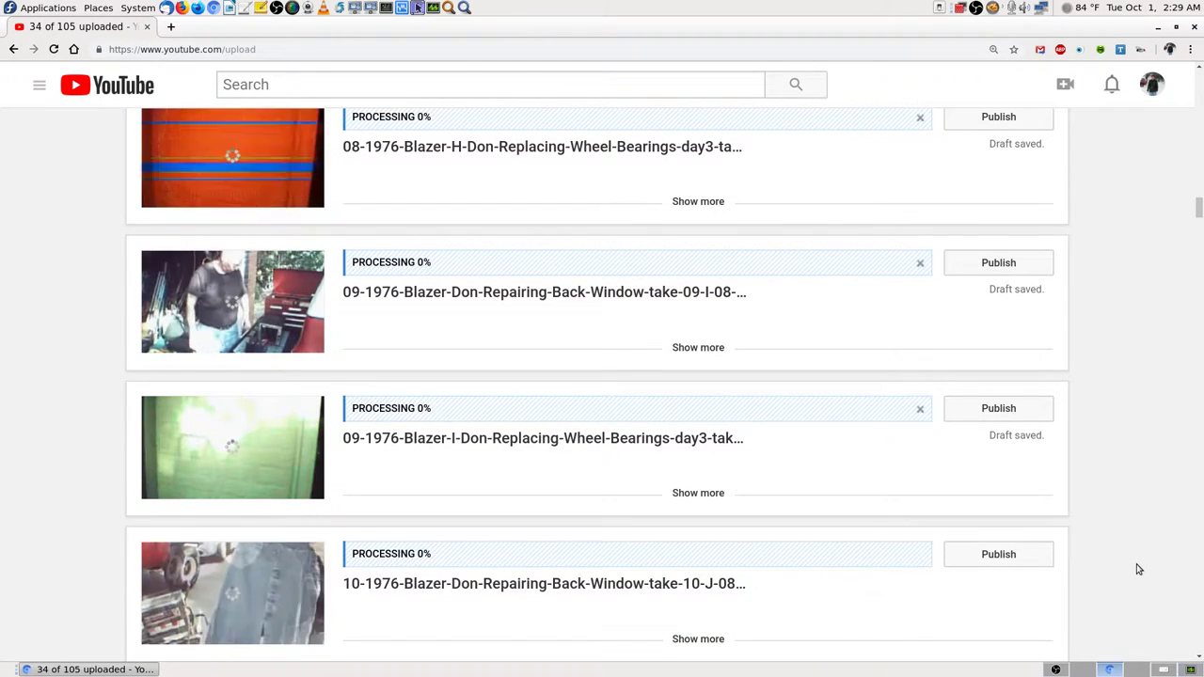
{"action": "key", "text": "Return"}
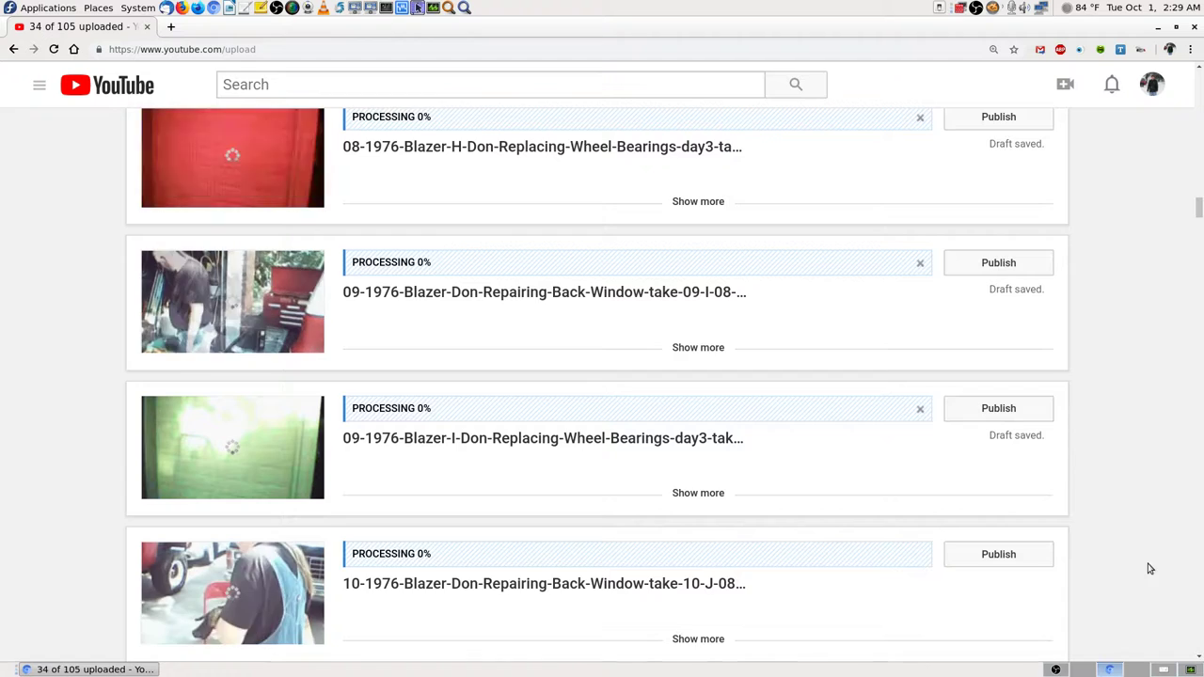
Save screenshots of the list entries from the 10-1976-Blazer-J wheel bearings upload to the take-14-N back window upload.
{"action": "scroll", "coordinate": [1148, 568], "scroll_direction": "down", "scroll_amount": 5}
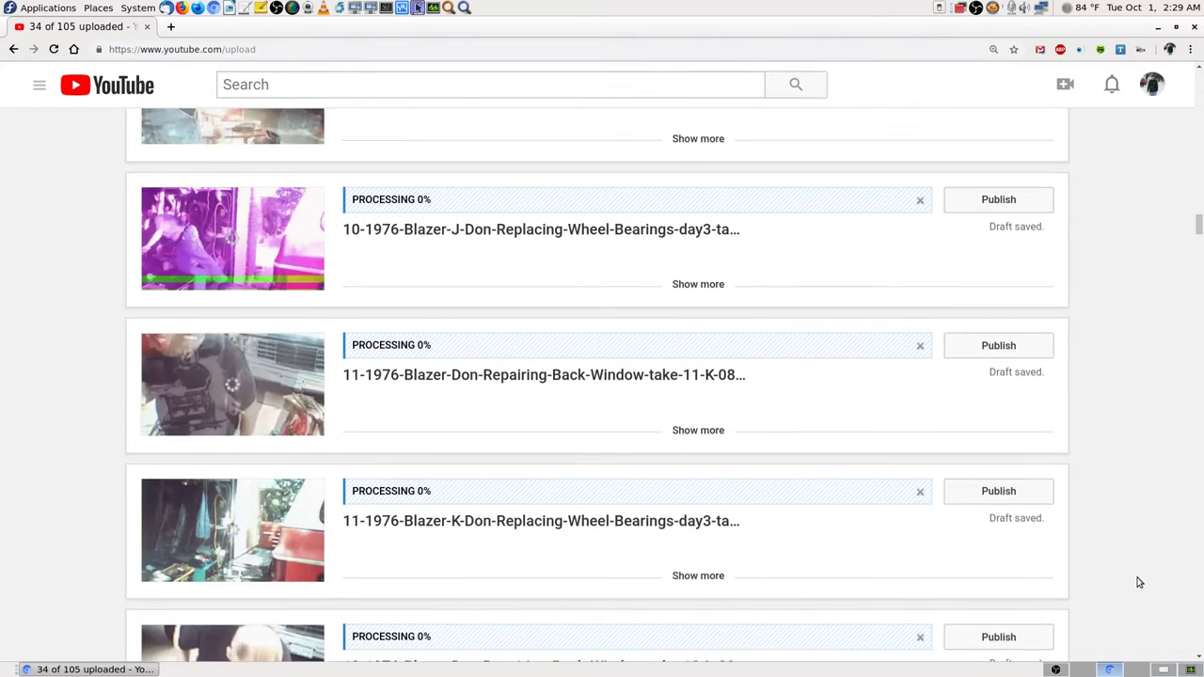
{"action": "scroll", "coordinate": [1136, 583], "scroll_direction": "down", "scroll_amount": 1}
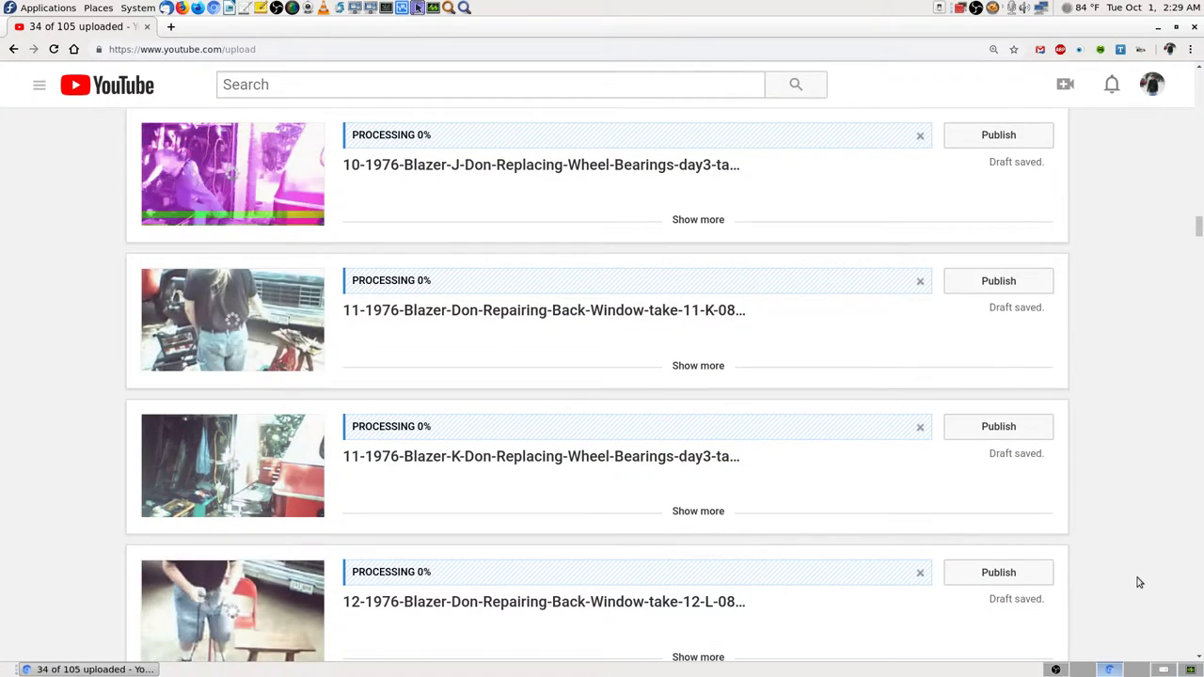
{"action": "key", "text": "Return"}
{"action": "scroll", "coordinate": [1136, 580], "scroll_direction": "down", "scroll_amount": 4}
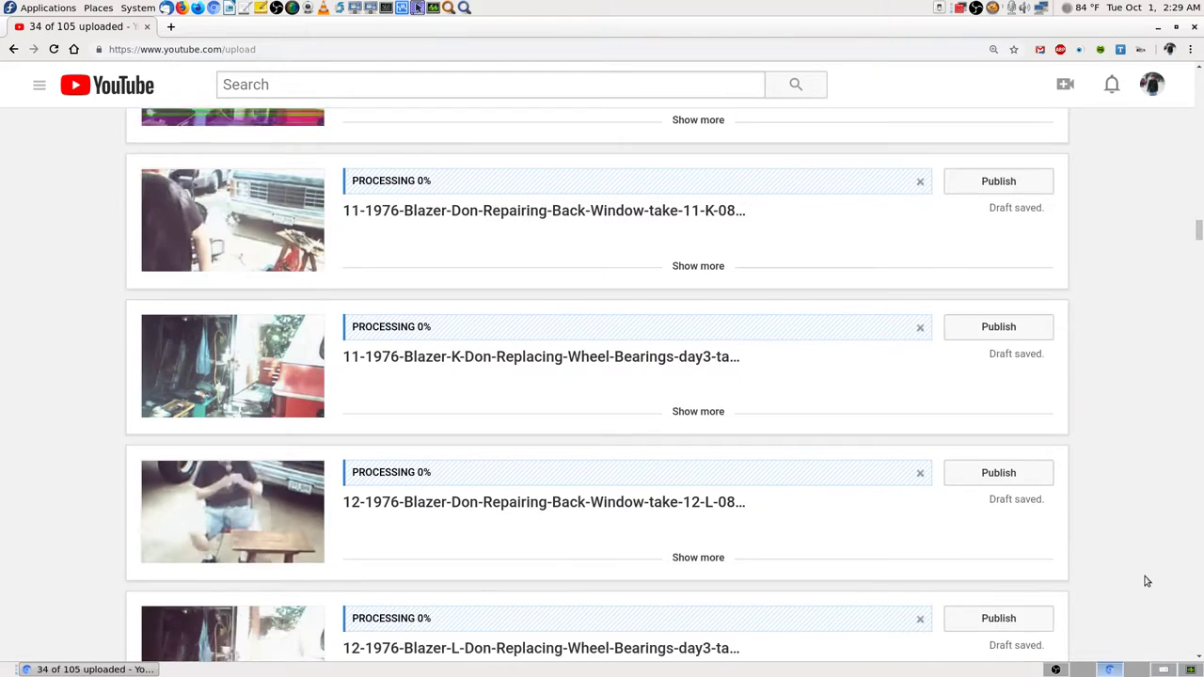
{"action": "scroll", "coordinate": [1126, 575], "scroll_direction": "down", "scroll_amount": 2}
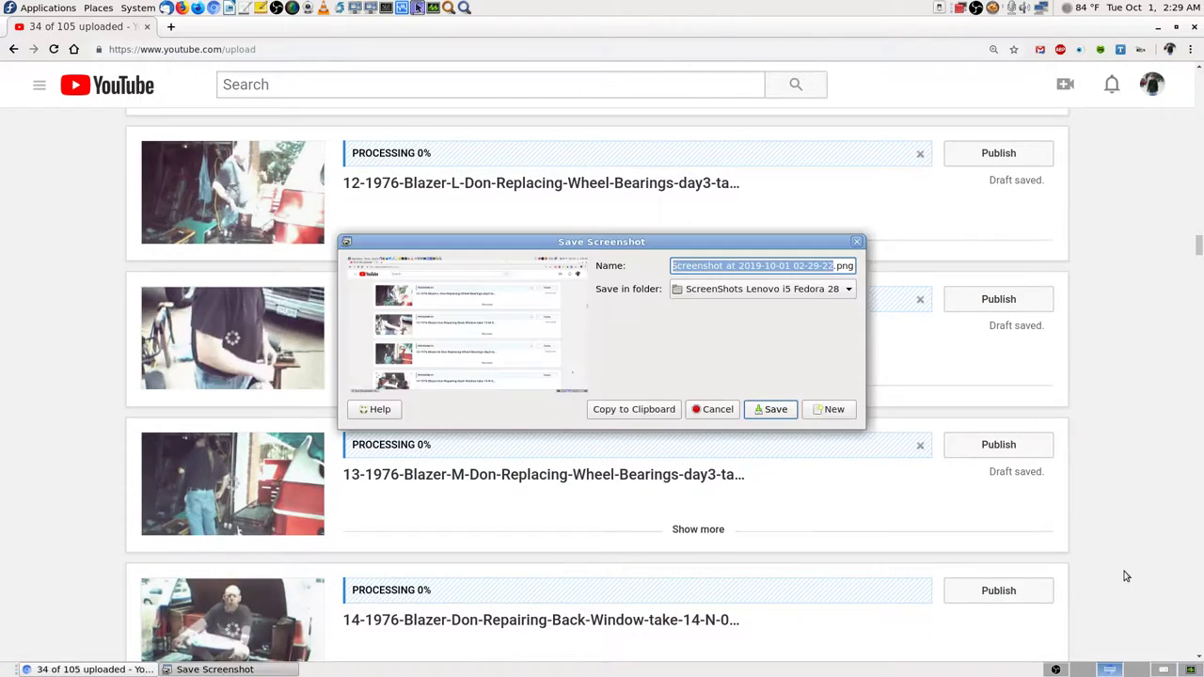
Save screenshots of the list entries from the take-14-N back window upload to the take-19S back window upload.
{"action": "scroll", "coordinate": [1125, 576], "scroll_direction": "down", "scroll_amount": 4}
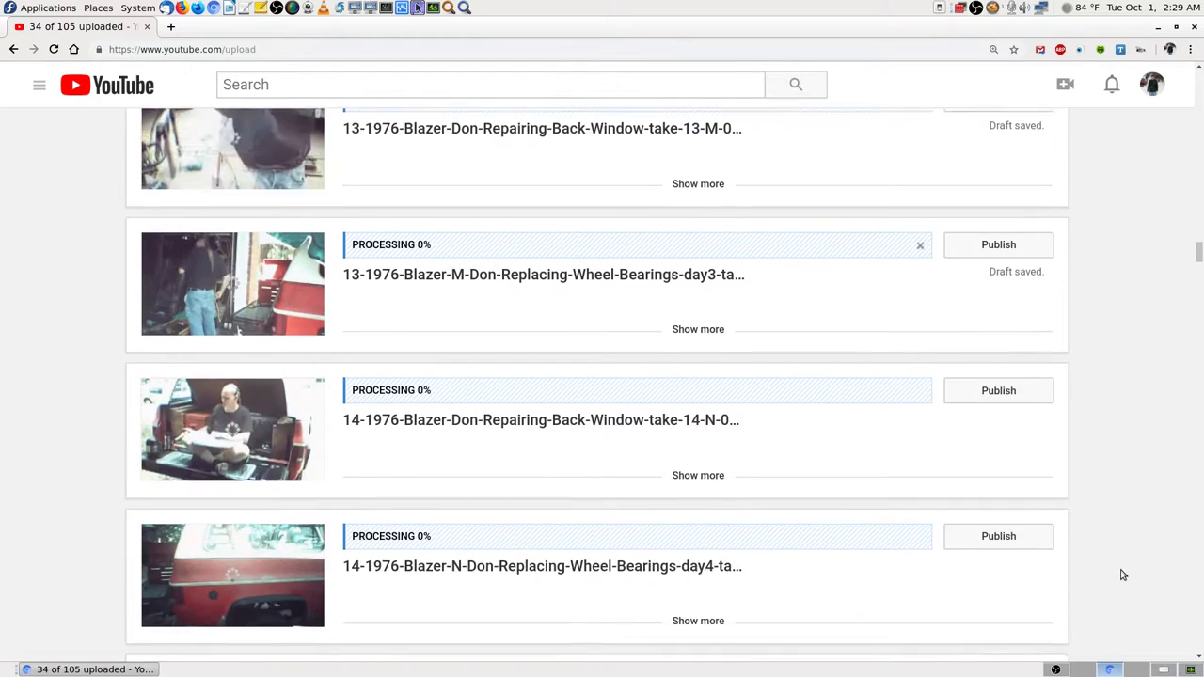
{"action": "scroll", "coordinate": [1121, 574], "scroll_direction": "down", "scroll_amount": 1}
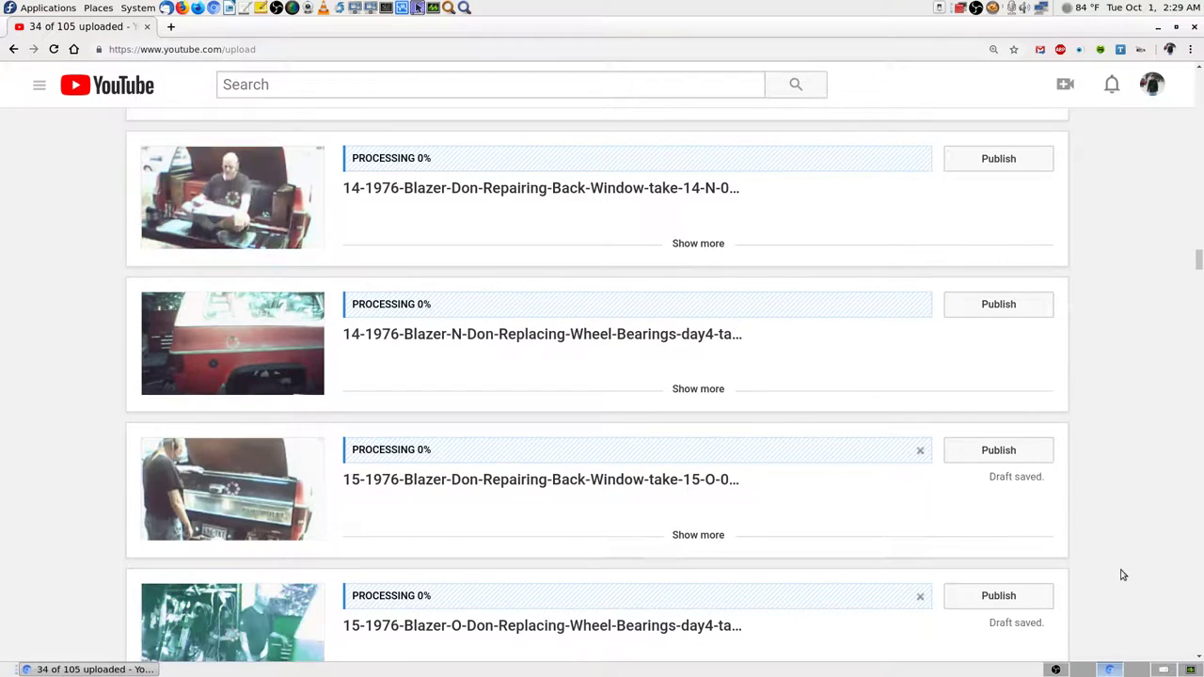
{"action": "key", "text": "Return"}
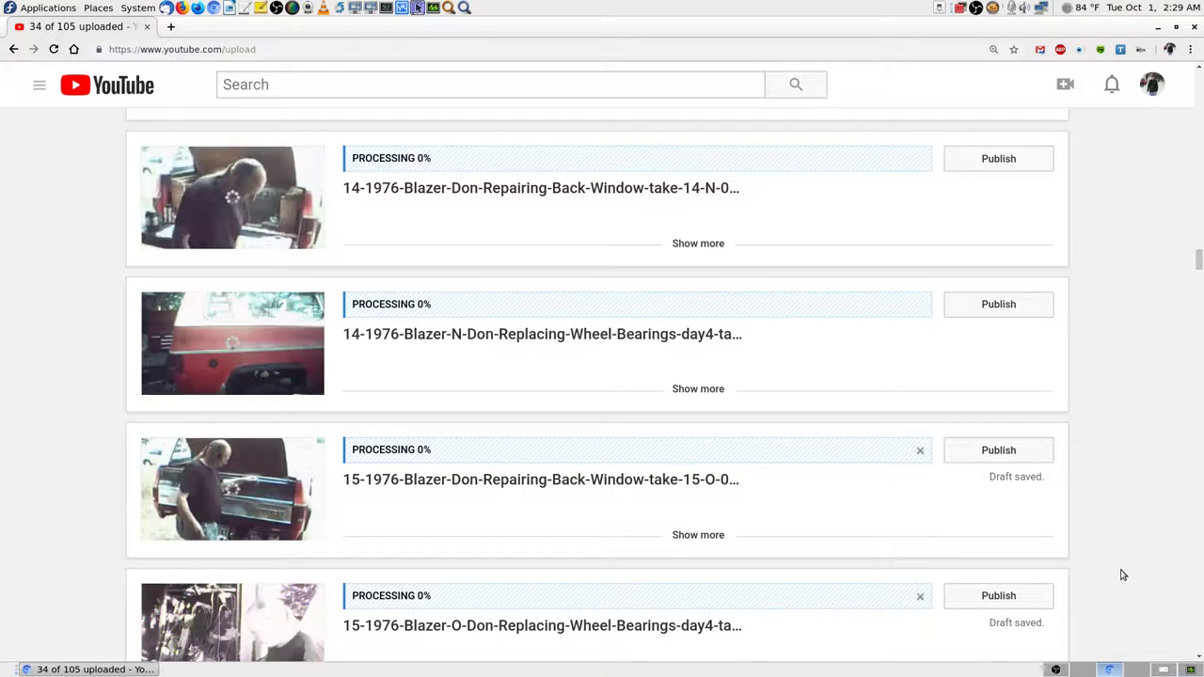
{"action": "scroll", "coordinate": [1121, 575], "scroll_direction": "down", "scroll_amount": 5}
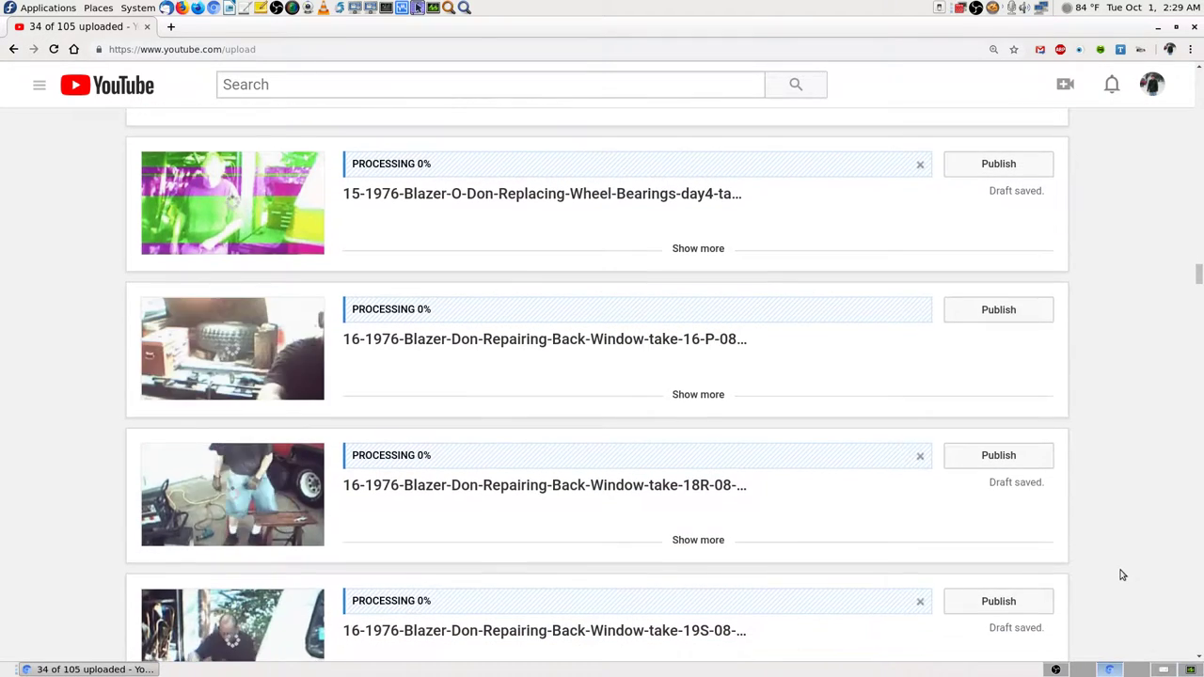
{"action": "scroll", "coordinate": [1121, 574], "scroll_direction": "down", "scroll_amount": 1}
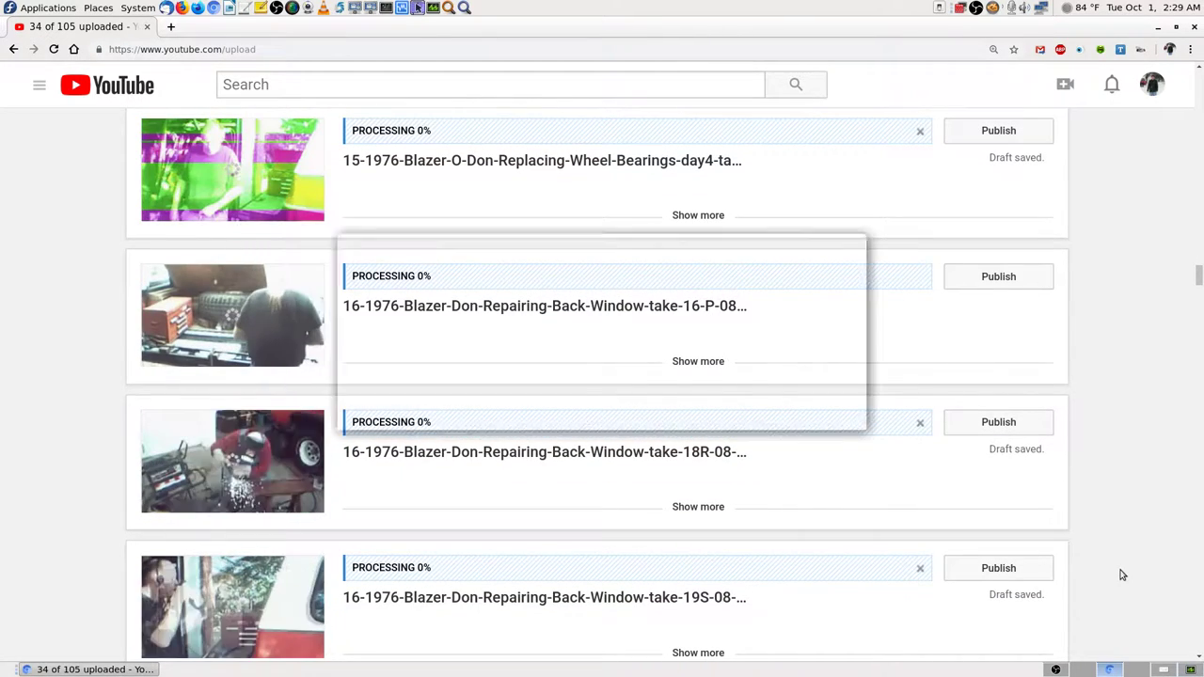
Save screenshots of the list entries from the take-19S back window upload to the 18-1976-Blazer-R wheel bearings upload.
{"action": "scroll", "coordinate": [1122, 575], "scroll_direction": "down", "scroll_amount": 5}
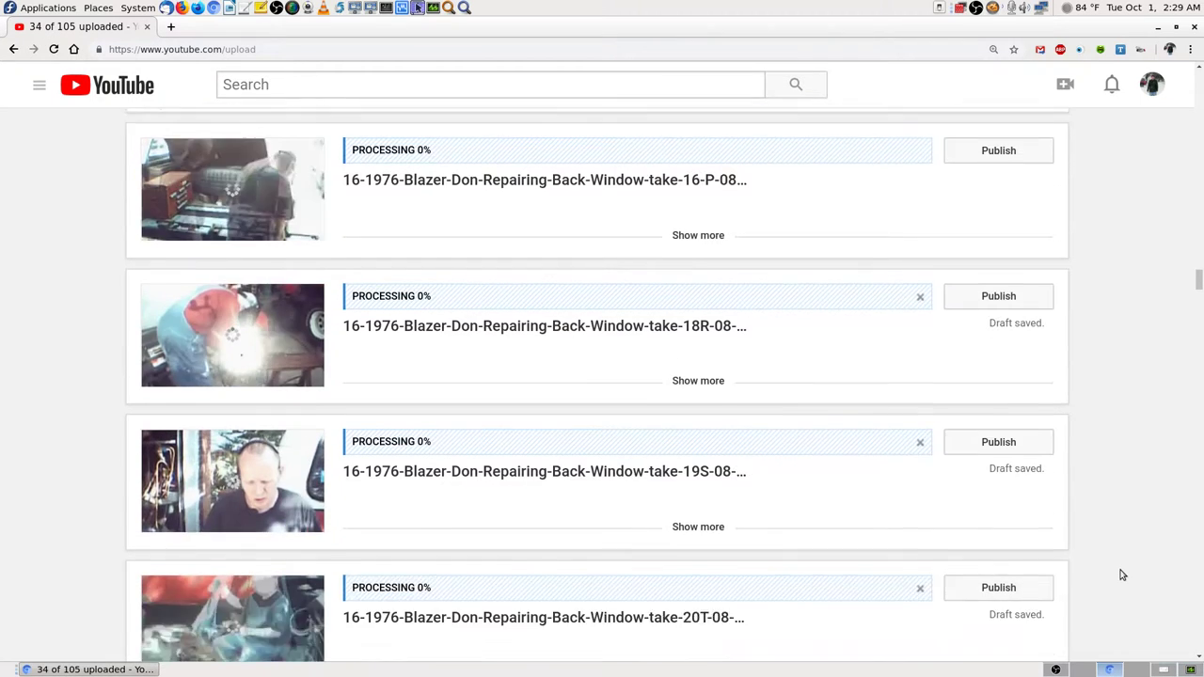
{"action": "scroll", "coordinate": [1122, 575], "scroll_direction": "down", "scroll_amount": 1}
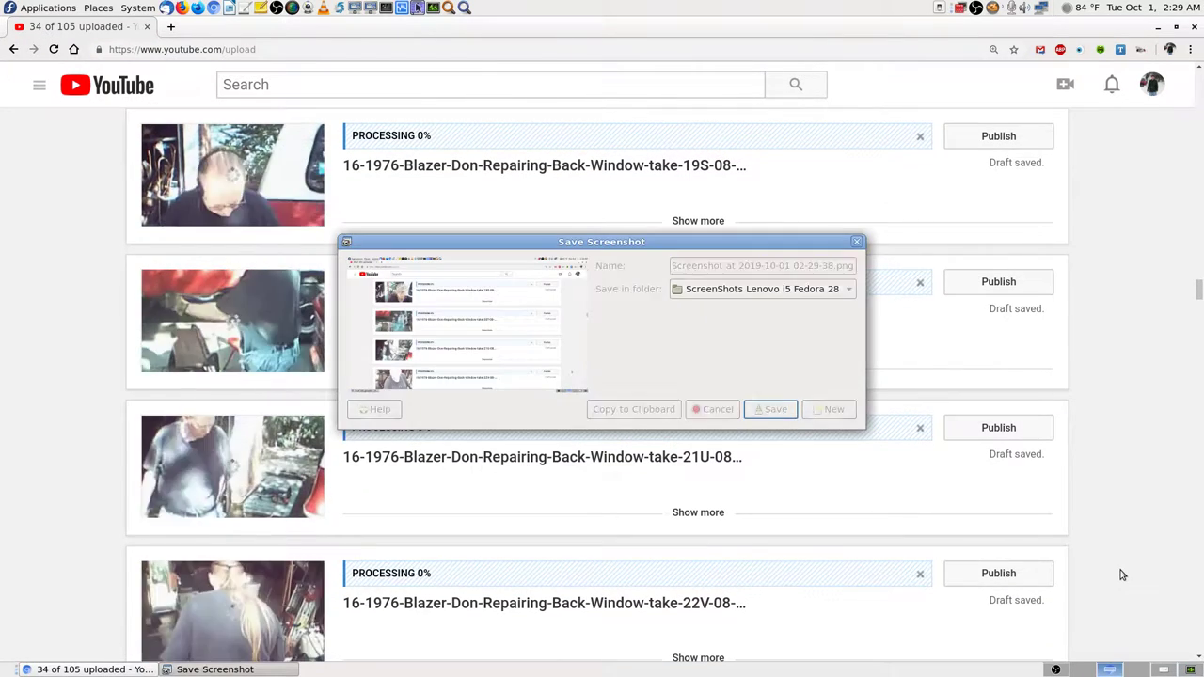
{"action": "scroll", "coordinate": [1120, 574], "scroll_direction": "down", "scroll_amount": 5}
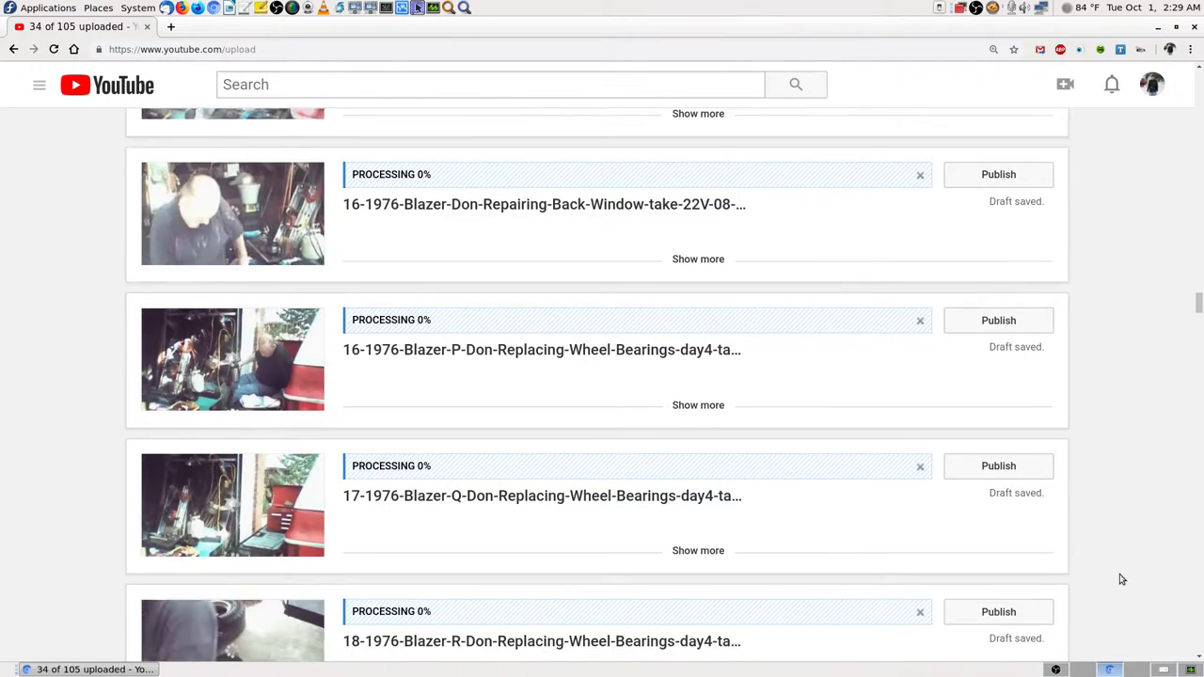
{"action": "key", "text": "Print"}
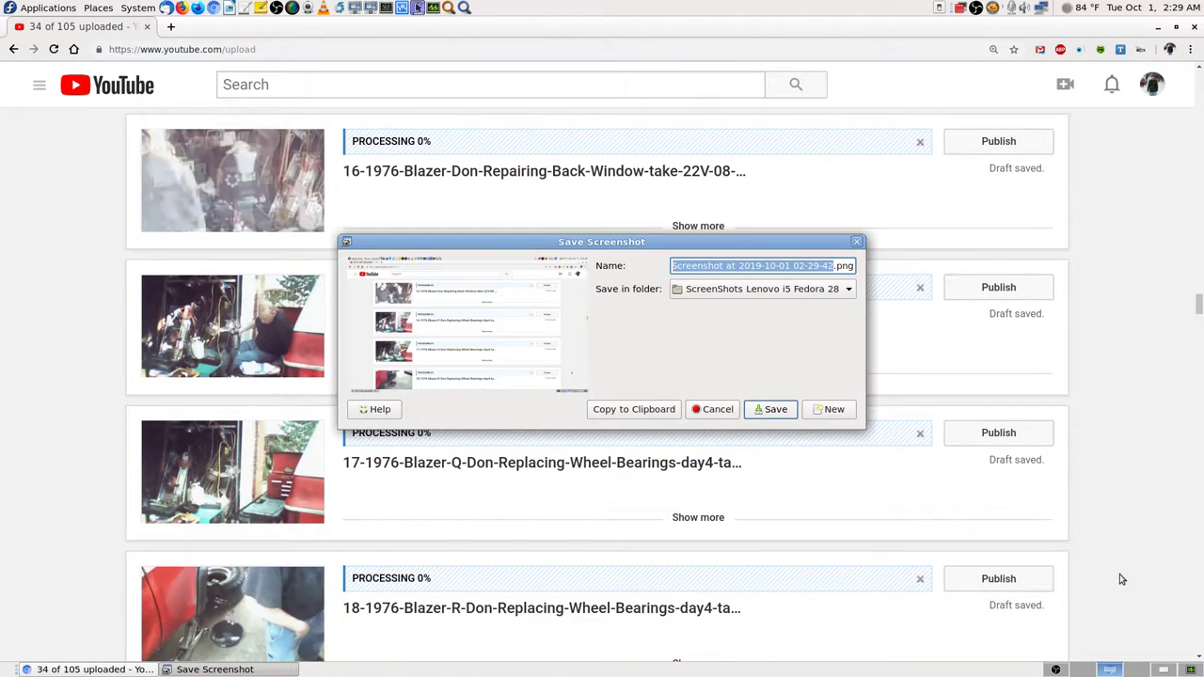
{"action": "key", "text": "Return"}
Save screenshots of the wheel bearings list entries from 18-1976-Blazer-R to 30-1976-Blazer-Z5.
{"action": "scroll", "coordinate": [1120, 579], "scroll_direction": "down", "scroll_amount": 5}
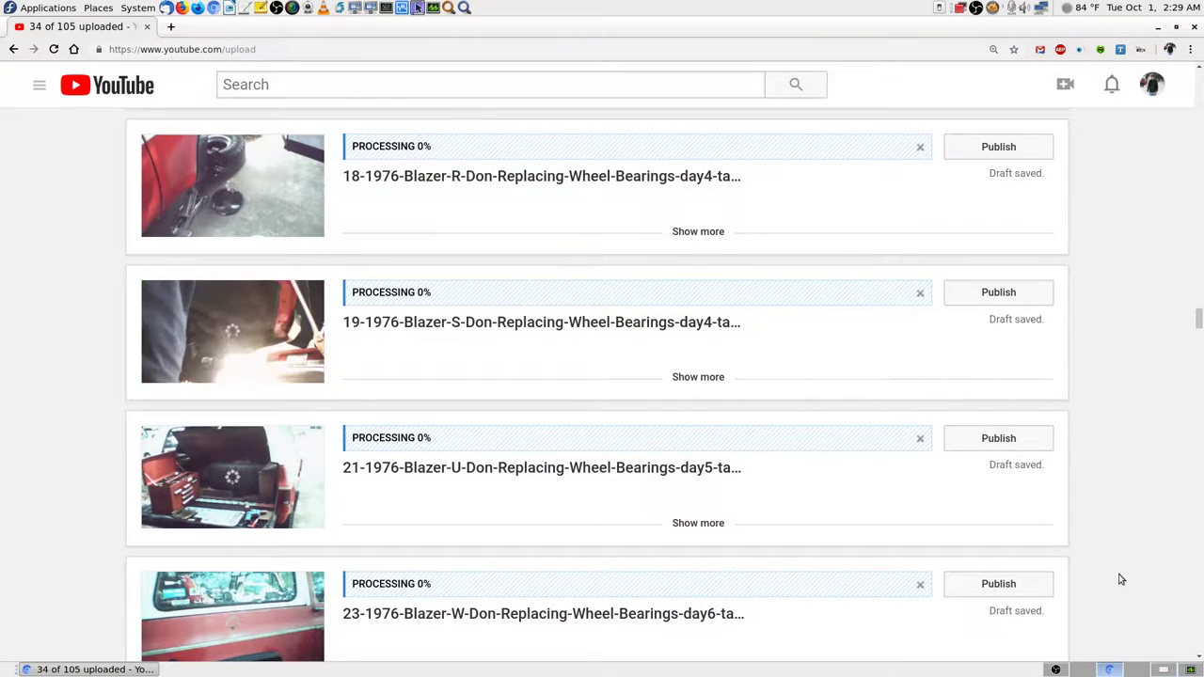
{"action": "scroll", "coordinate": [1120, 579], "scroll_direction": "down", "scroll_amount": 5}
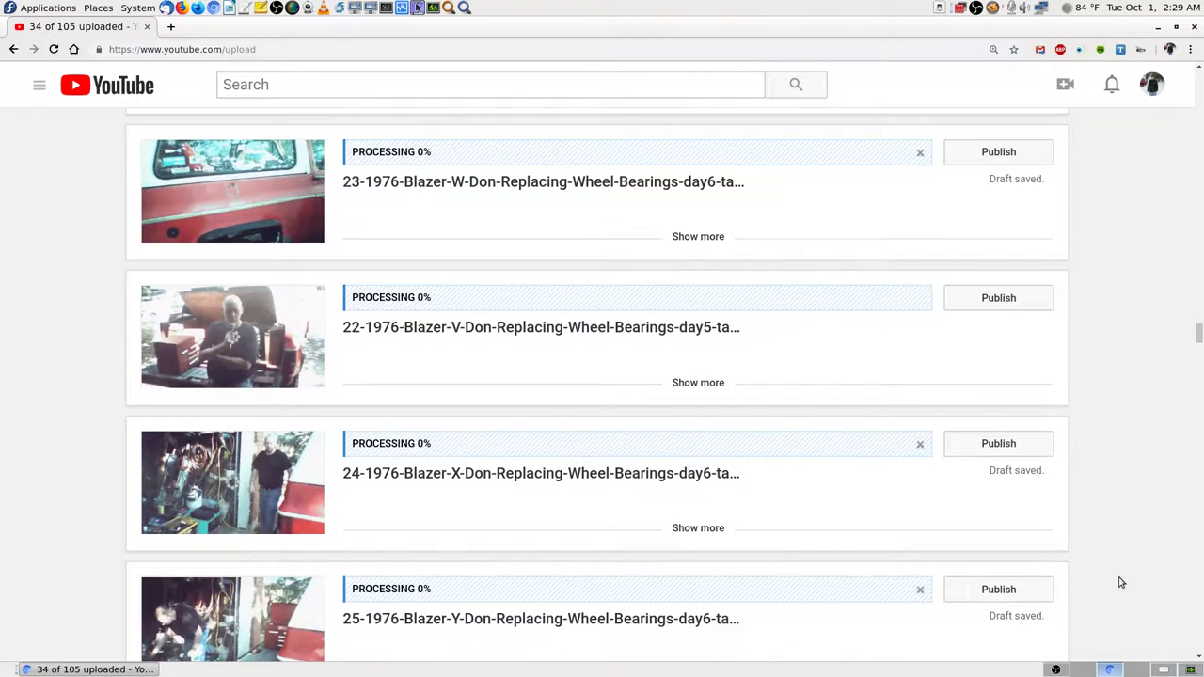
{"action": "key", "text": "Print"}
{"action": "scroll", "coordinate": [1121, 583], "scroll_direction": "down", "scroll_amount": 5}
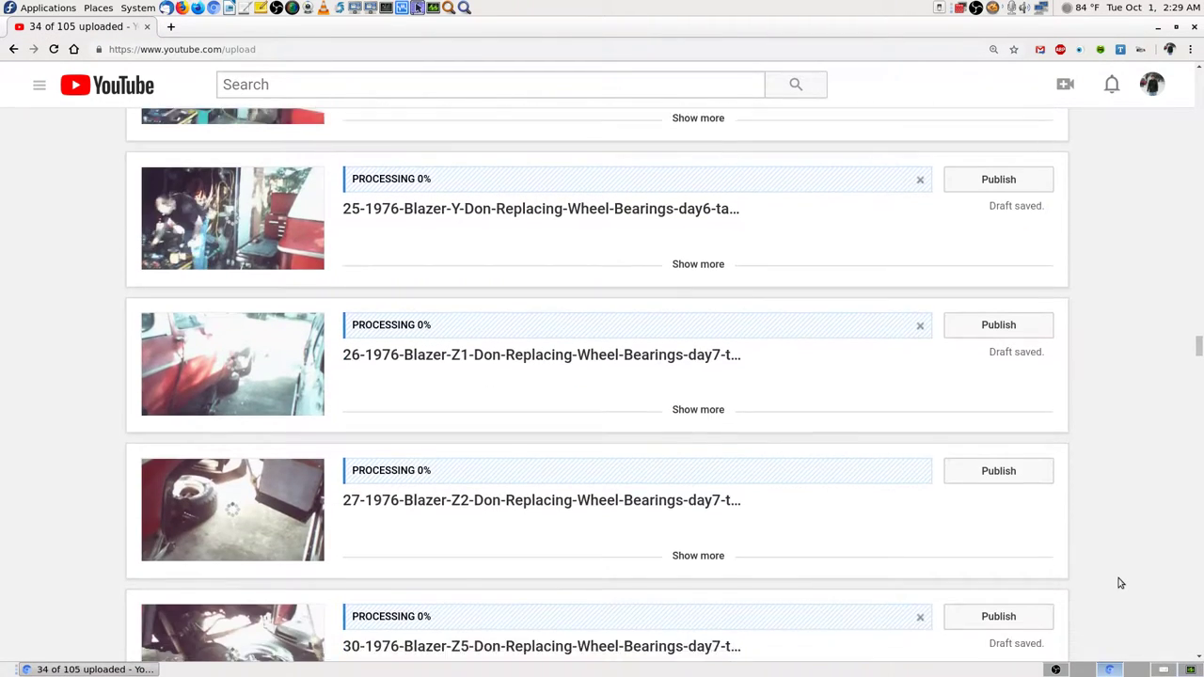
{"action": "key", "text": "Print"}
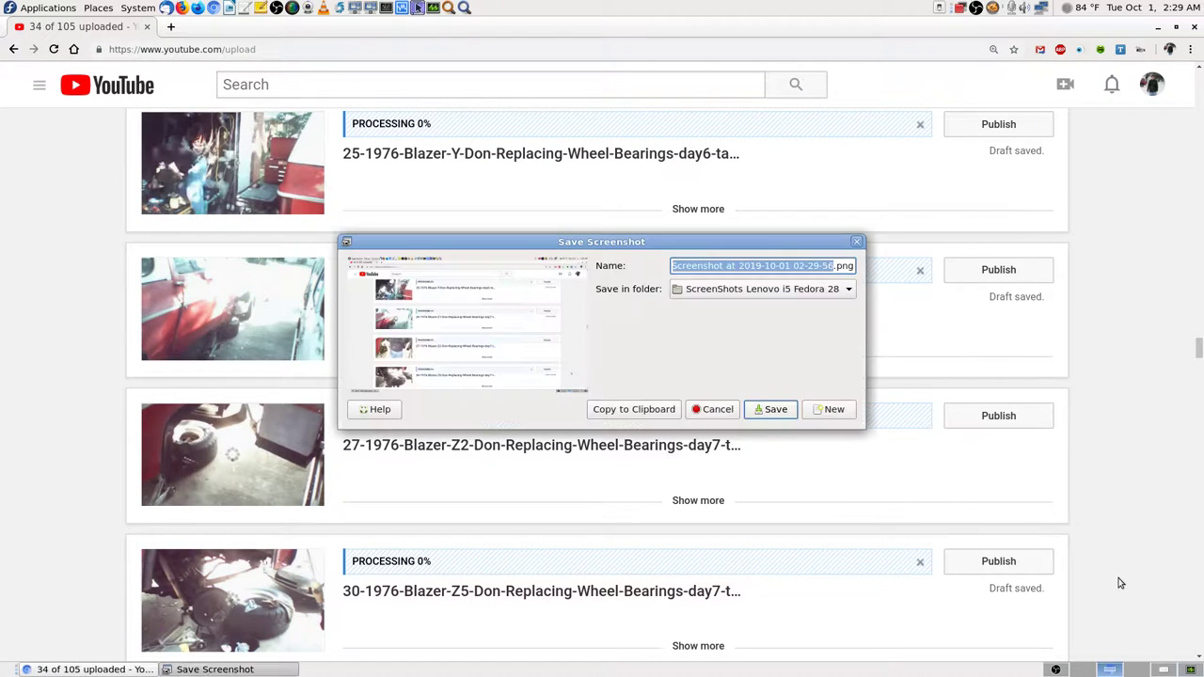
{"action": "key", "text": "Return"}
Save screenshots of the list entries from the 30-1976-Blazer-Z5 wheel bearings upload to dscn2804.mov.
{"action": "scroll", "coordinate": [1121, 583], "scroll_direction": "down", "scroll_amount": 4}
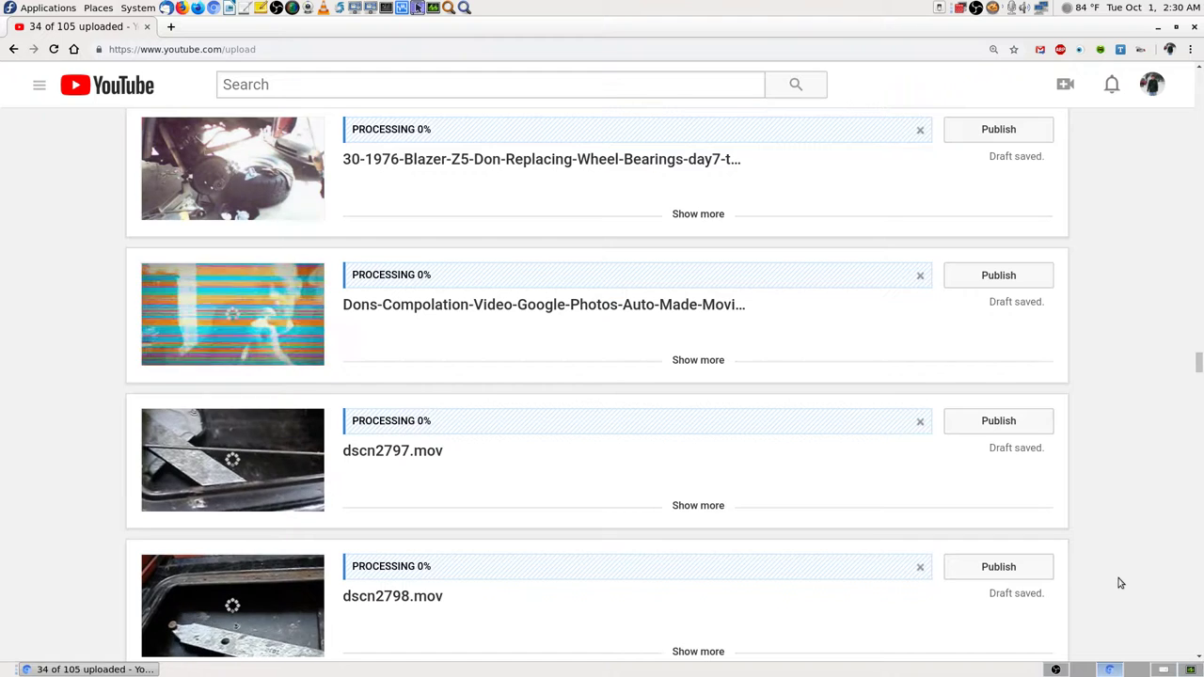
{"action": "key", "text": "Print"}
{"action": "key", "text": "Return"}
{"action": "scroll", "coordinate": [1119, 578], "scroll_direction": "down", "scroll_amount": 1}
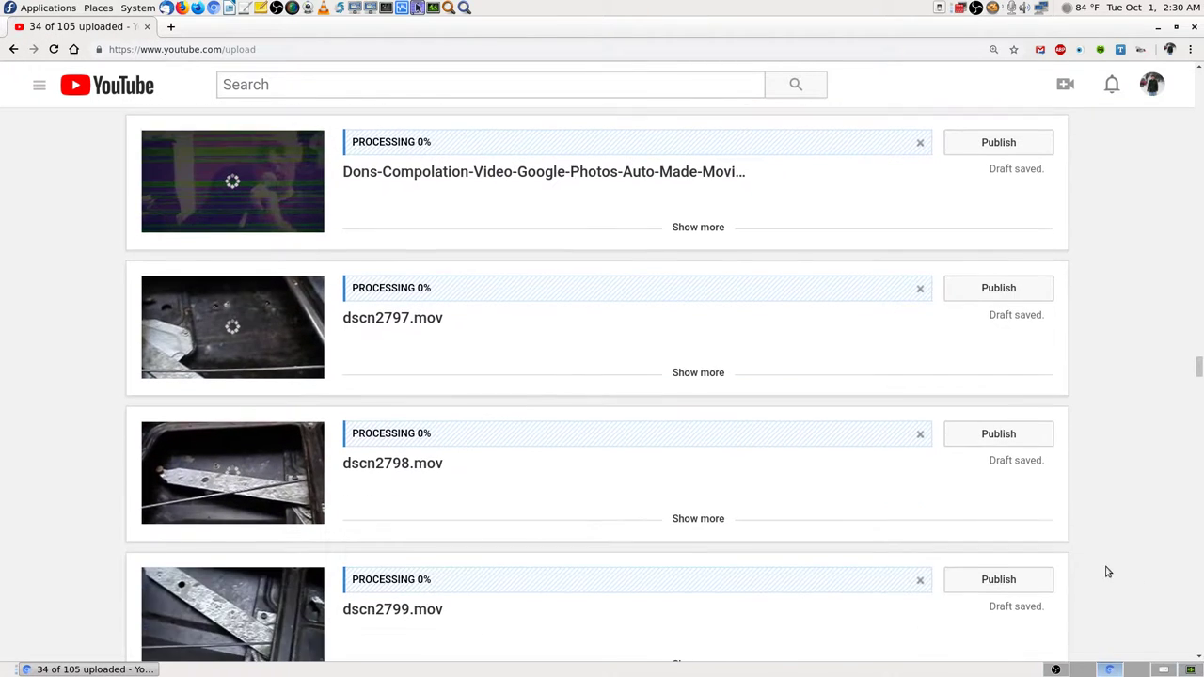
{"action": "scroll", "coordinate": [1091, 545], "scroll_direction": "down", "scroll_amount": 3}
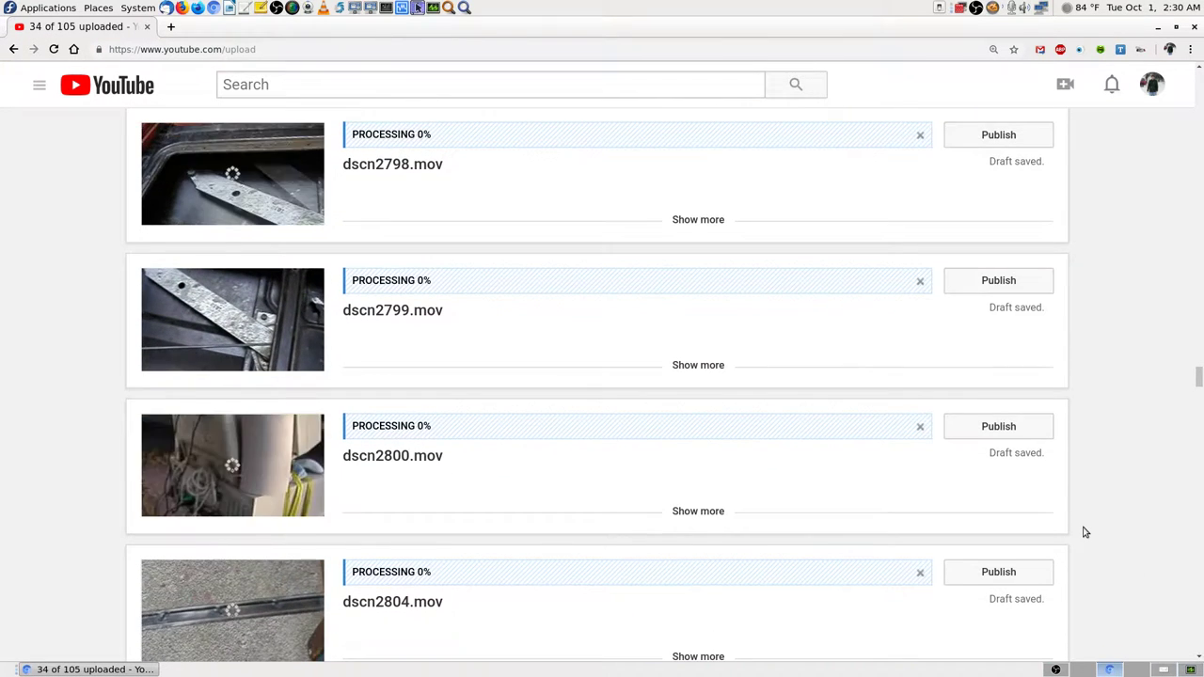
{"action": "key", "text": "Print"}
{"action": "key", "text": "Return"}
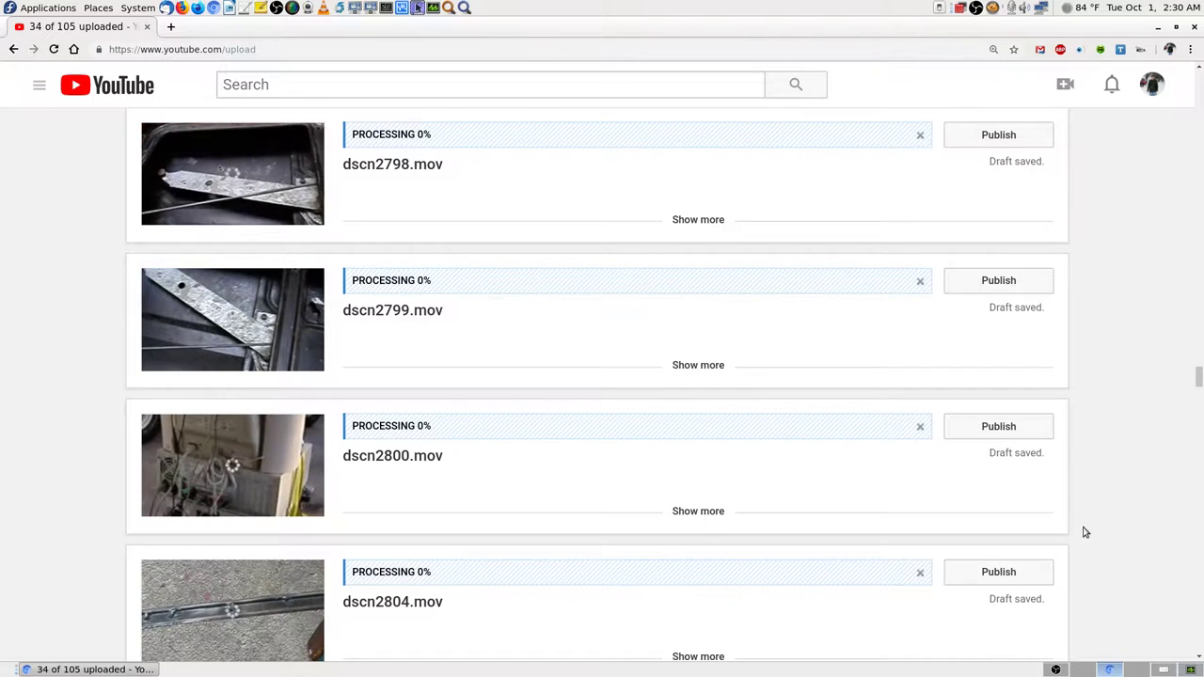
Save screenshots of the list entries from dscn2804.mov to VID_20160712_082815.mp4.
{"action": "scroll", "coordinate": [1084, 532], "scroll_direction": "down", "scroll_amount": 5}
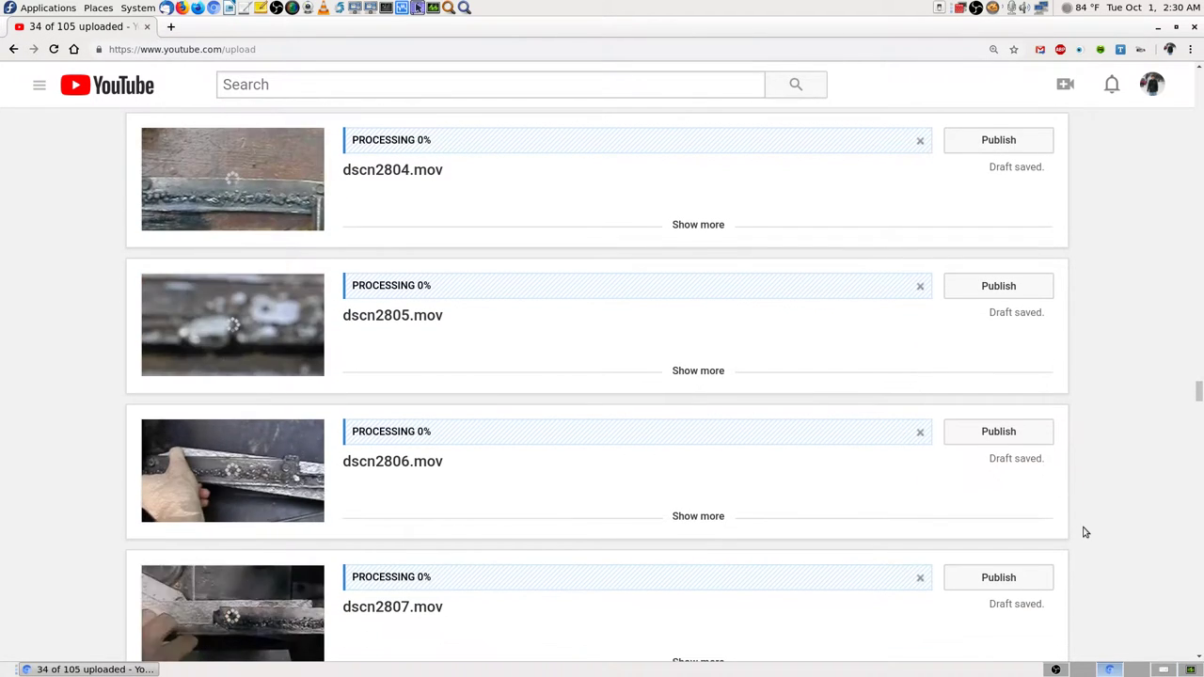
{"action": "key", "text": "Print"}
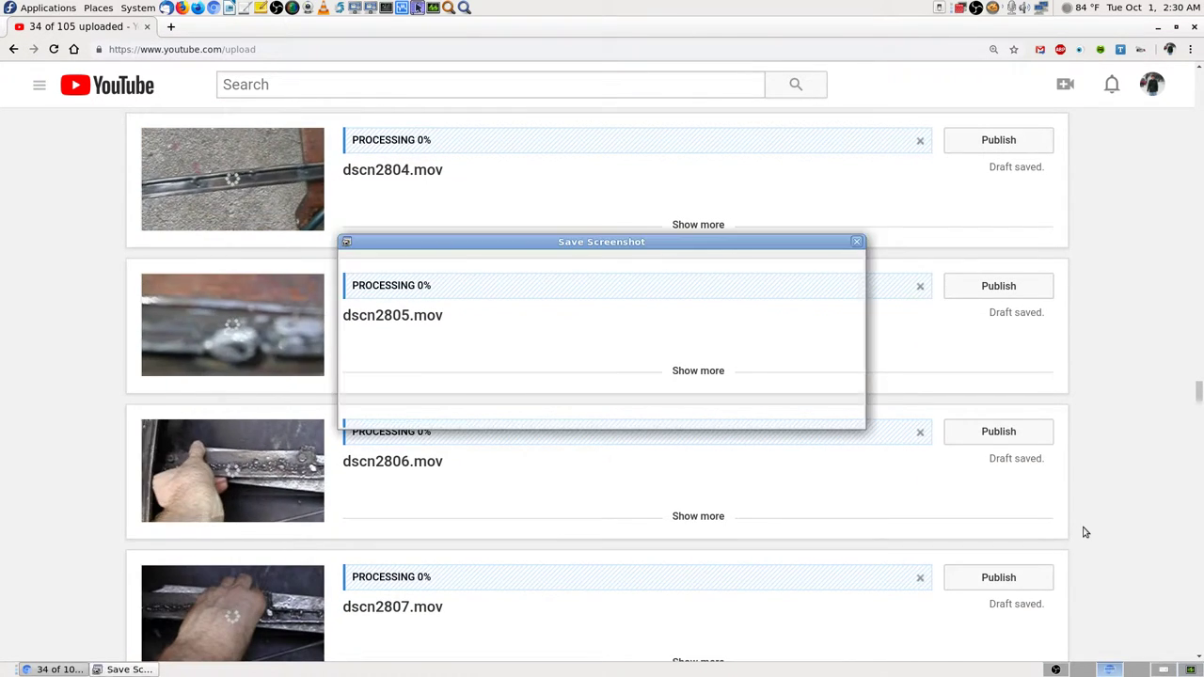
{"action": "key", "text": "Return"}
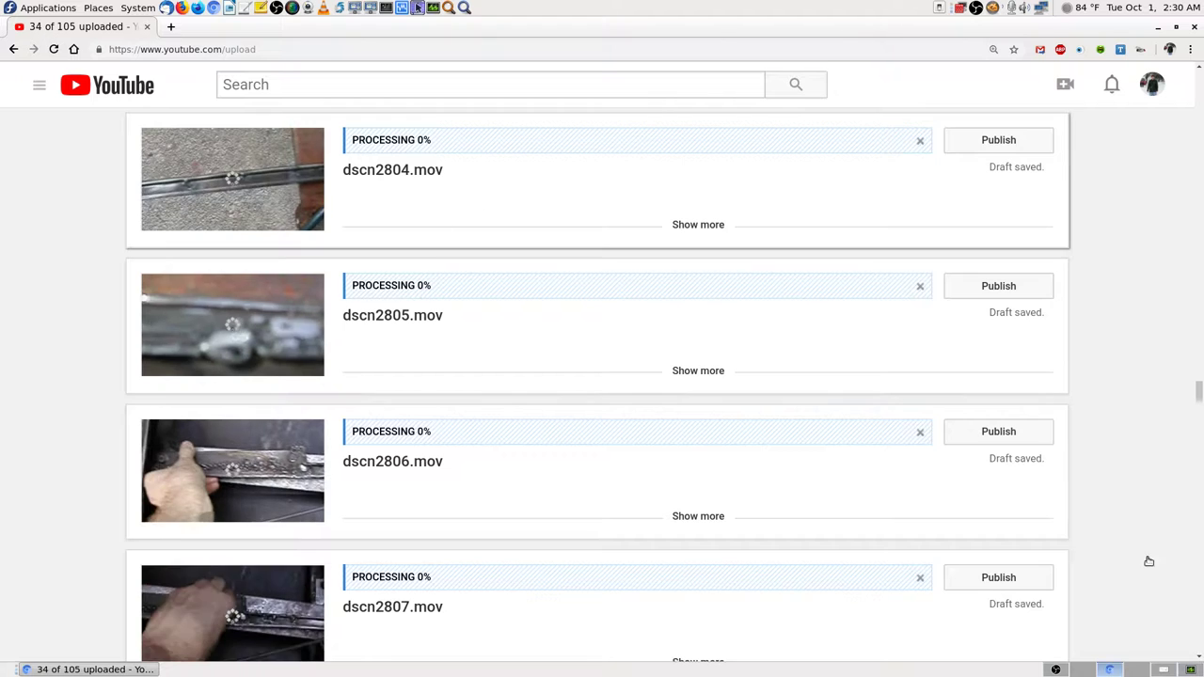
{"action": "scroll", "coordinate": [1102, 616], "scroll_direction": "down", "scroll_amount": 1}
{"action": "scroll", "coordinate": [1102, 616], "scroll_direction": "down", "scroll_amount": 5}
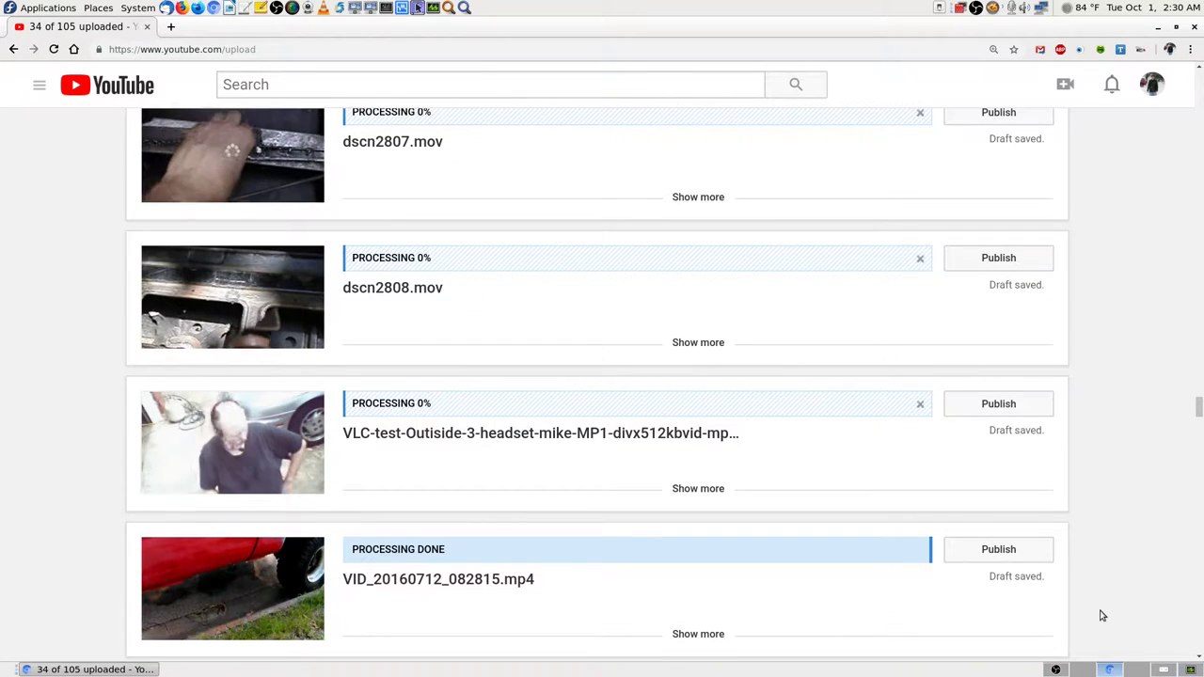
{"action": "key", "text": "Print"}
{"action": "key", "text": "Return"}
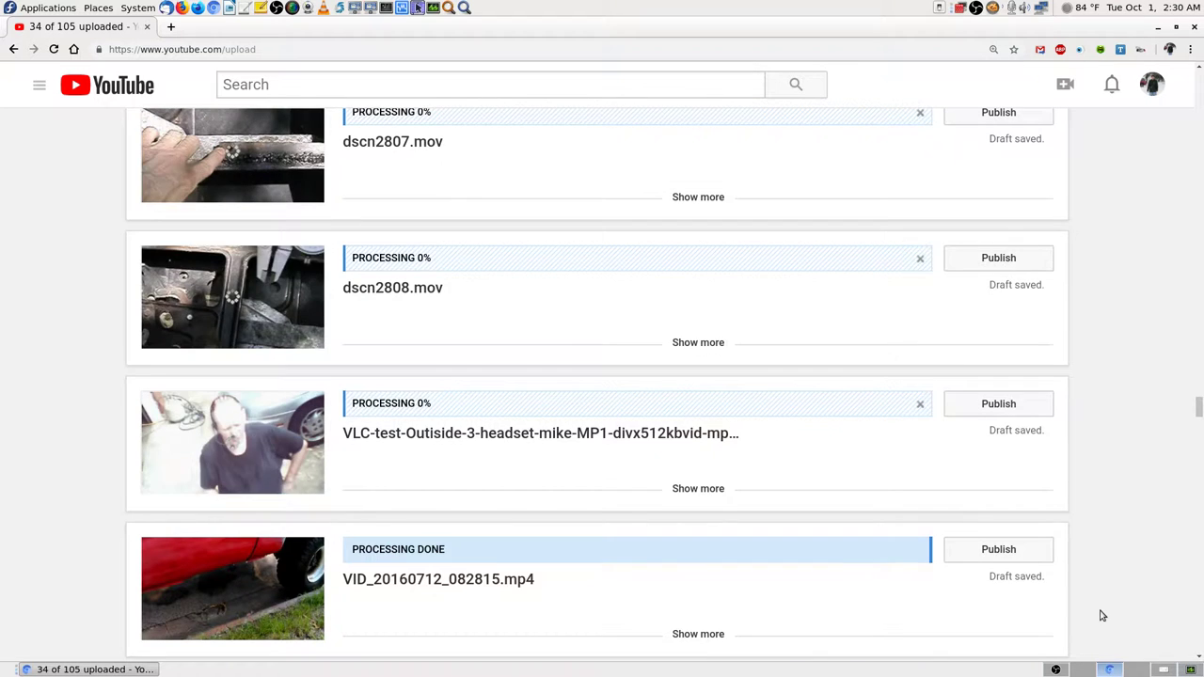
Save screenshots of the list entries from VID_20160712_082815.mp4 to VID_20170711_115026.mp4.
{"action": "scroll", "coordinate": [1102, 616], "scroll_direction": "down", "scroll_amount": 5}
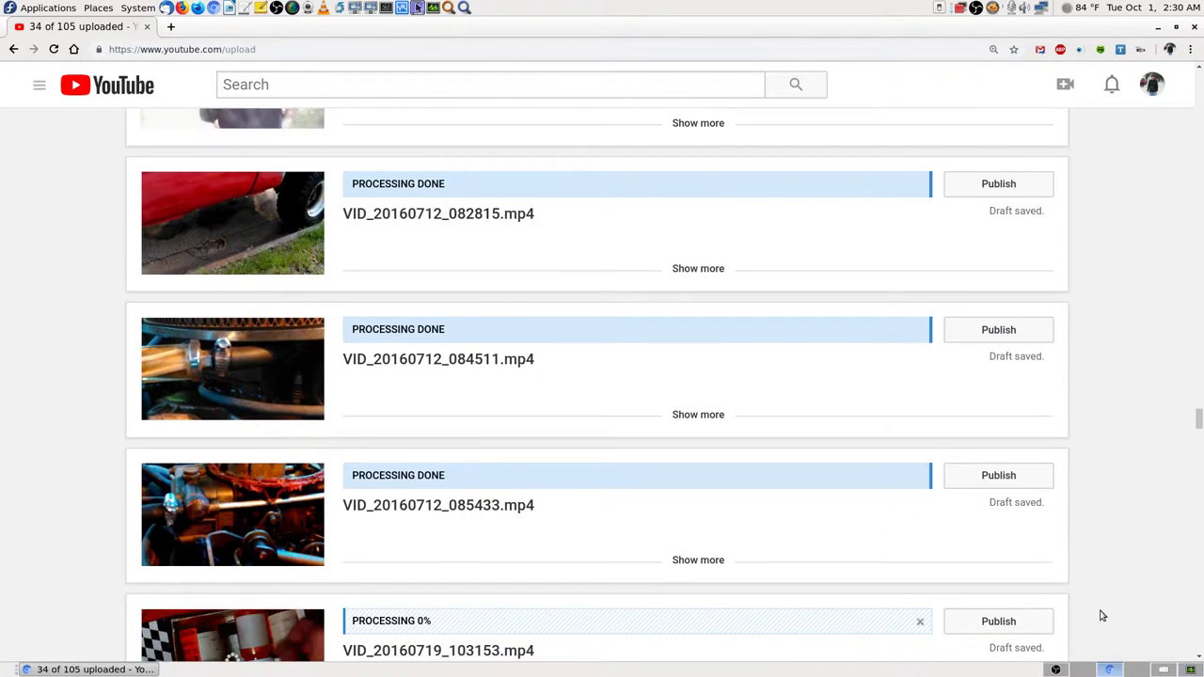
{"action": "scroll", "coordinate": [1102, 616], "scroll_direction": "down", "scroll_amount": 1}
{"action": "key", "text": "Print"}
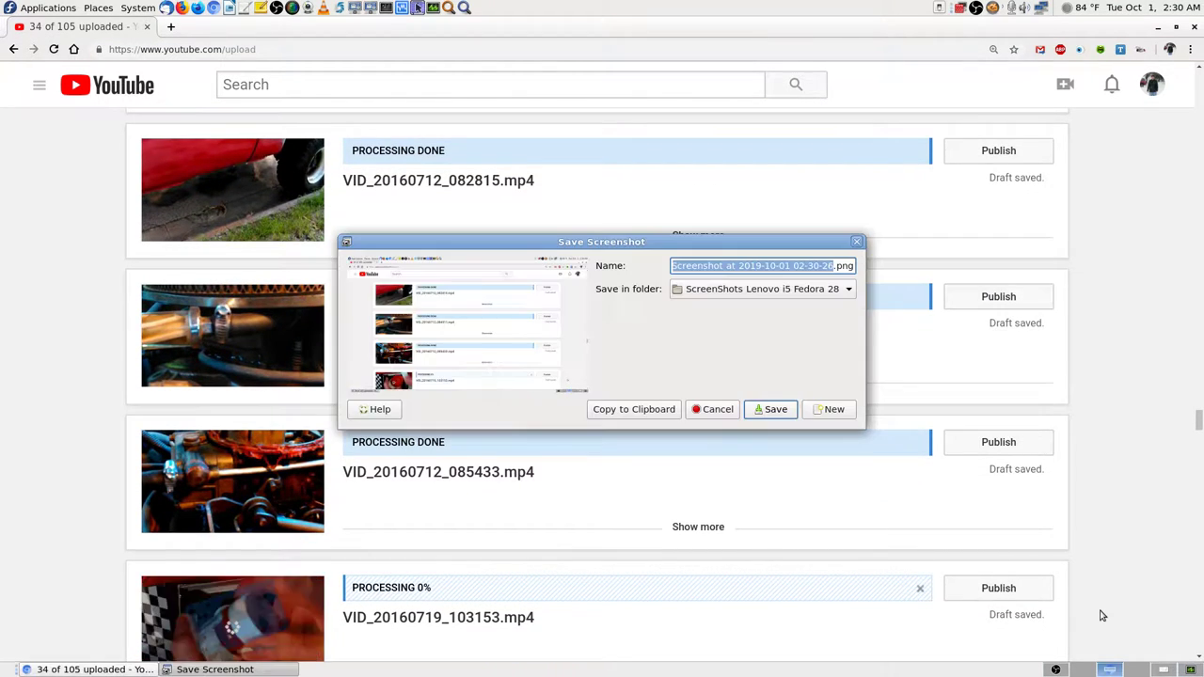
{"action": "key", "text": "Return"}
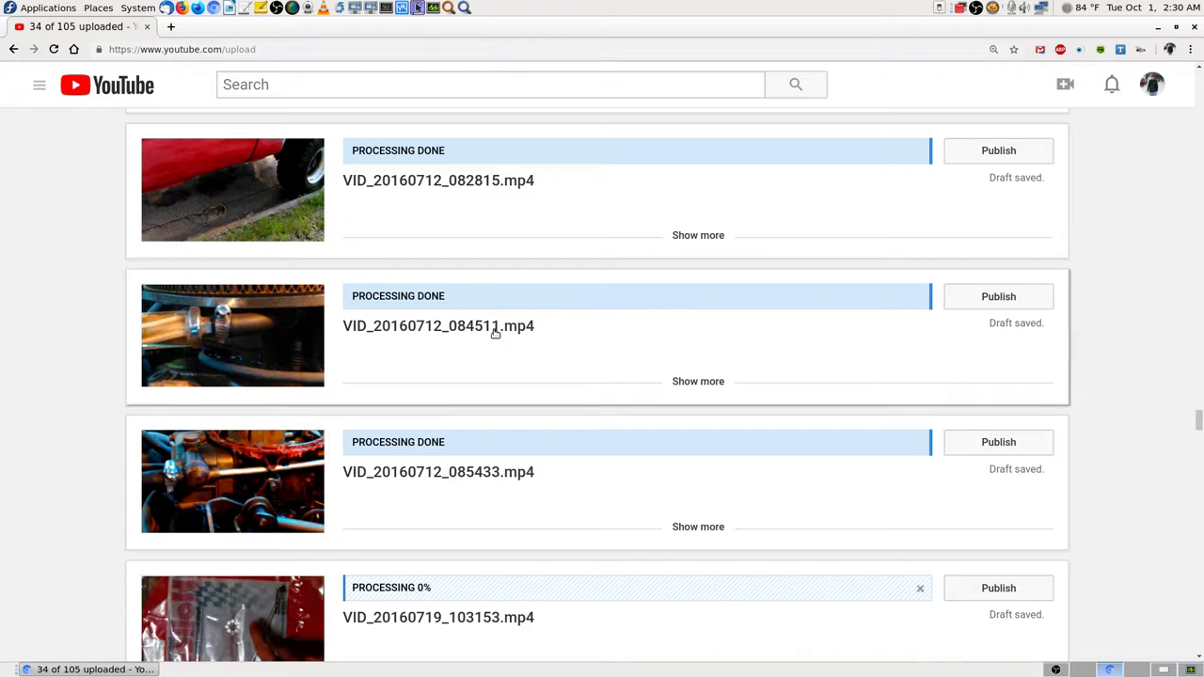
{"action": "scroll", "coordinate": [1161, 555], "scroll_direction": "down", "scroll_amount": 4}
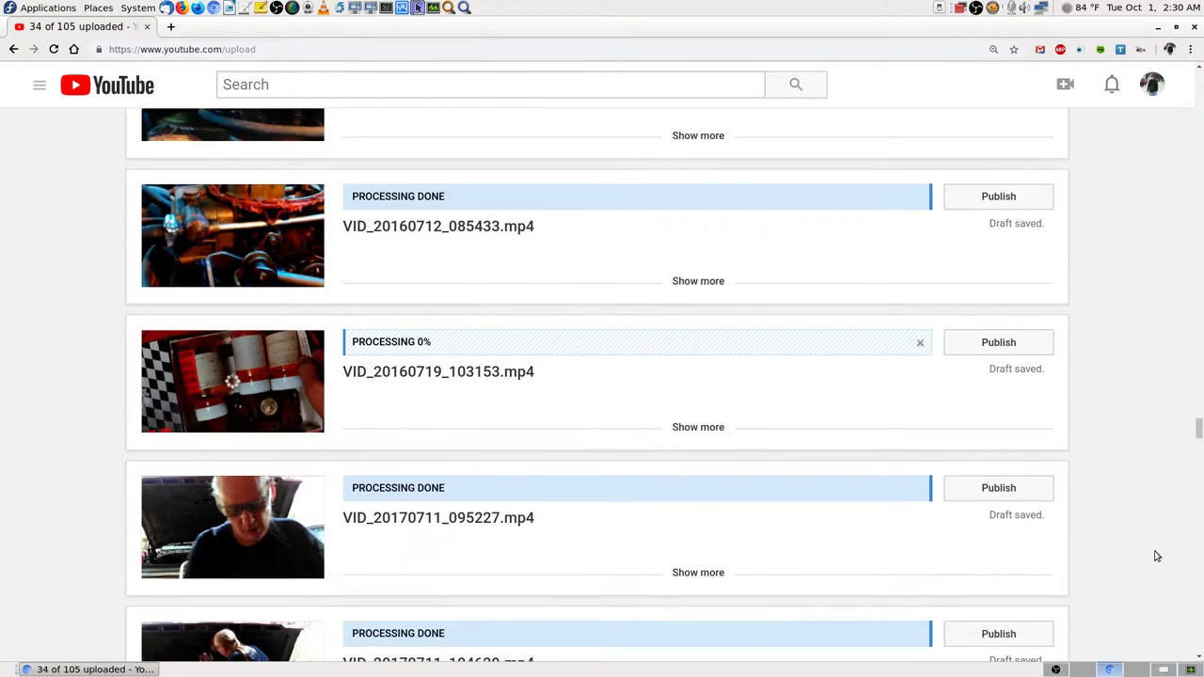
{"action": "scroll", "coordinate": [1154, 555], "scroll_direction": "down", "scroll_amount": 2}
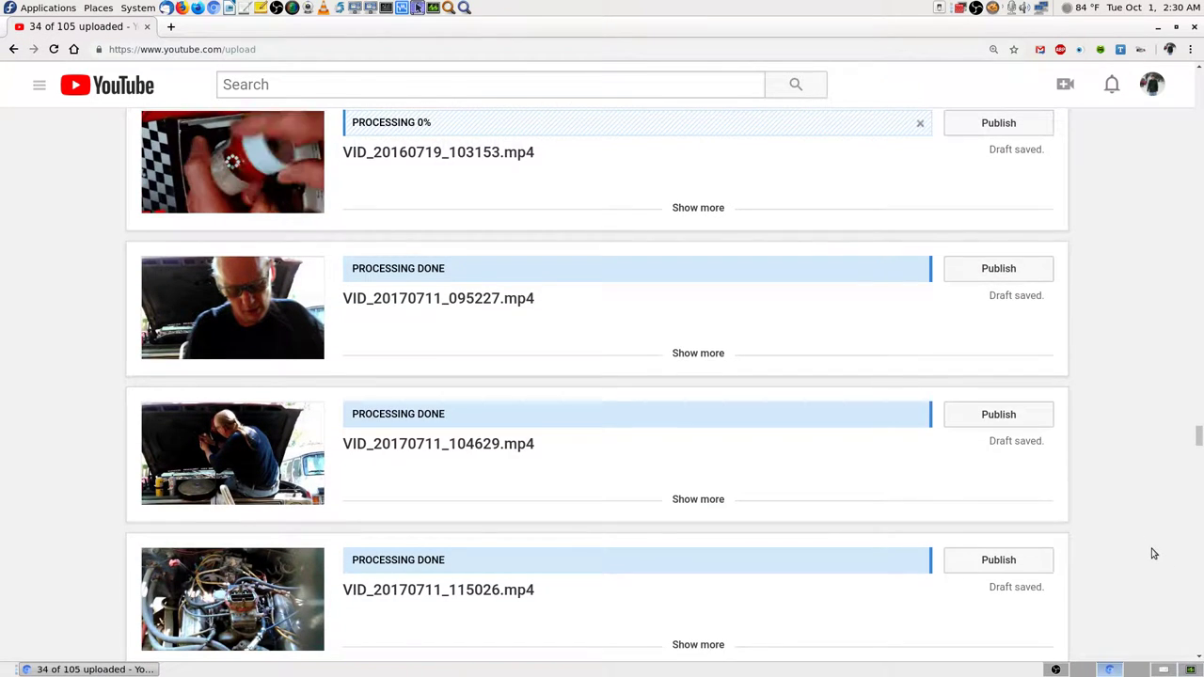
{"action": "key", "text": "Print"}
{"action": "key", "text": "Return"}
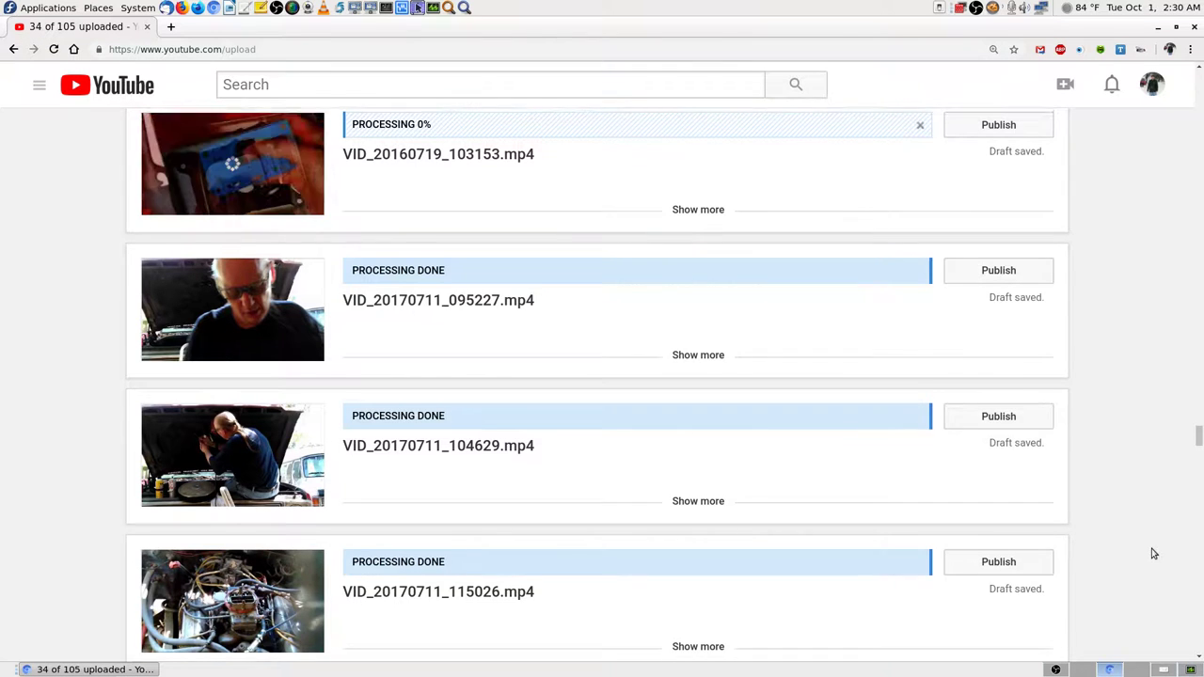
Save screenshots of the list entries from VID_20170711_115026.mp4 to VID_20170713_144720.mp4.
{"action": "scroll", "coordinate": [1150, 553], "scroll_direction": "up", "scroll_amount": 1}
{"action": "scroll", "coordinate": [1148, 552], "scroll_direction": "down", "scroll_amount": 5}
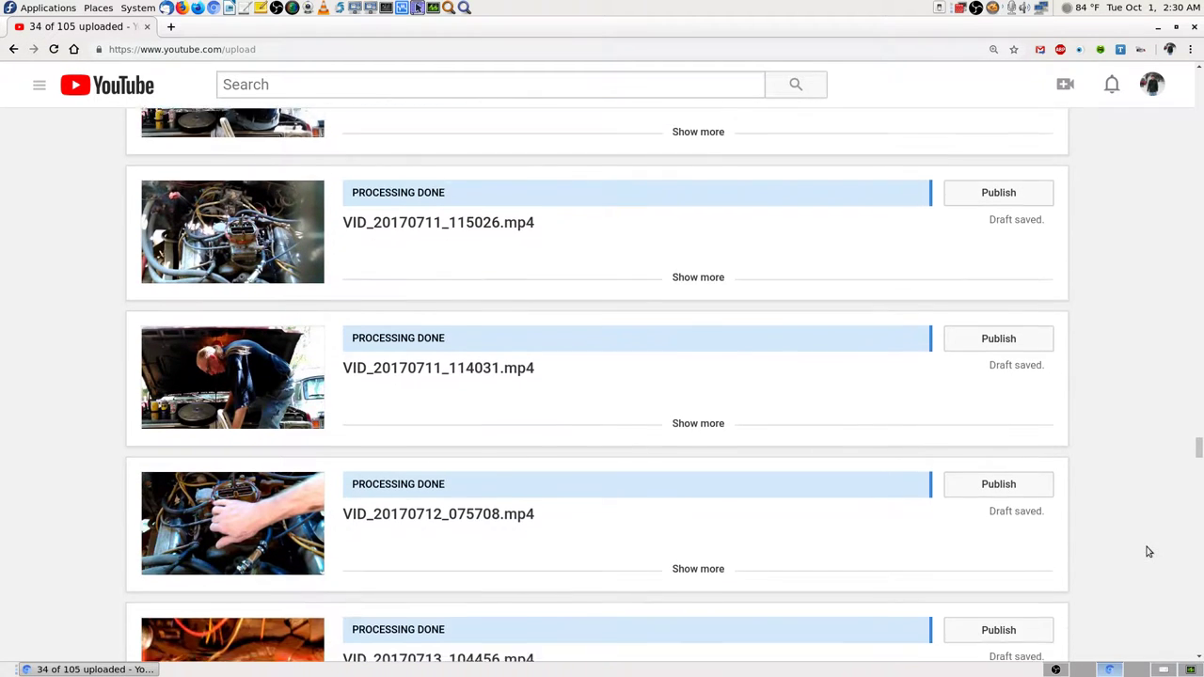
{"action": "key", "text": "Print"}
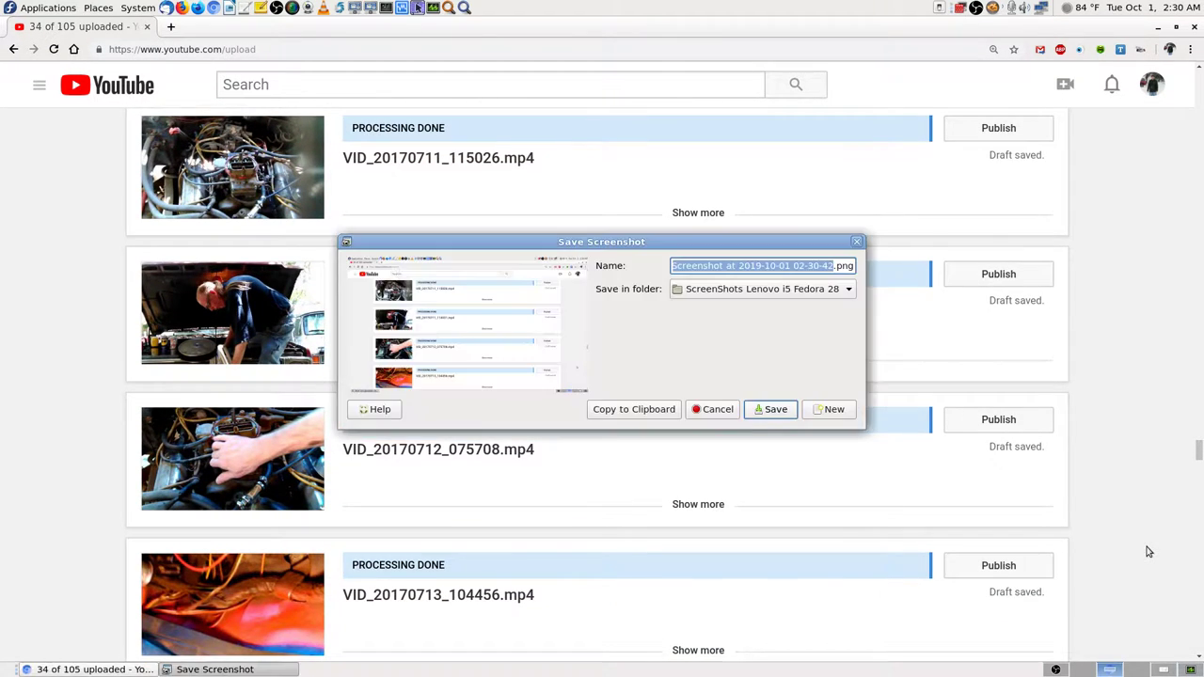
{"action": "key", "text": "Return"}
{"action": "scroll", "coordinate": [1147, 552], "scroll_direction": "down", "scroll_amount": 1}
{"action": "scroll", "coordinate": [1148, 552], "scroll_direction": "down", "scroll_amount": 4}
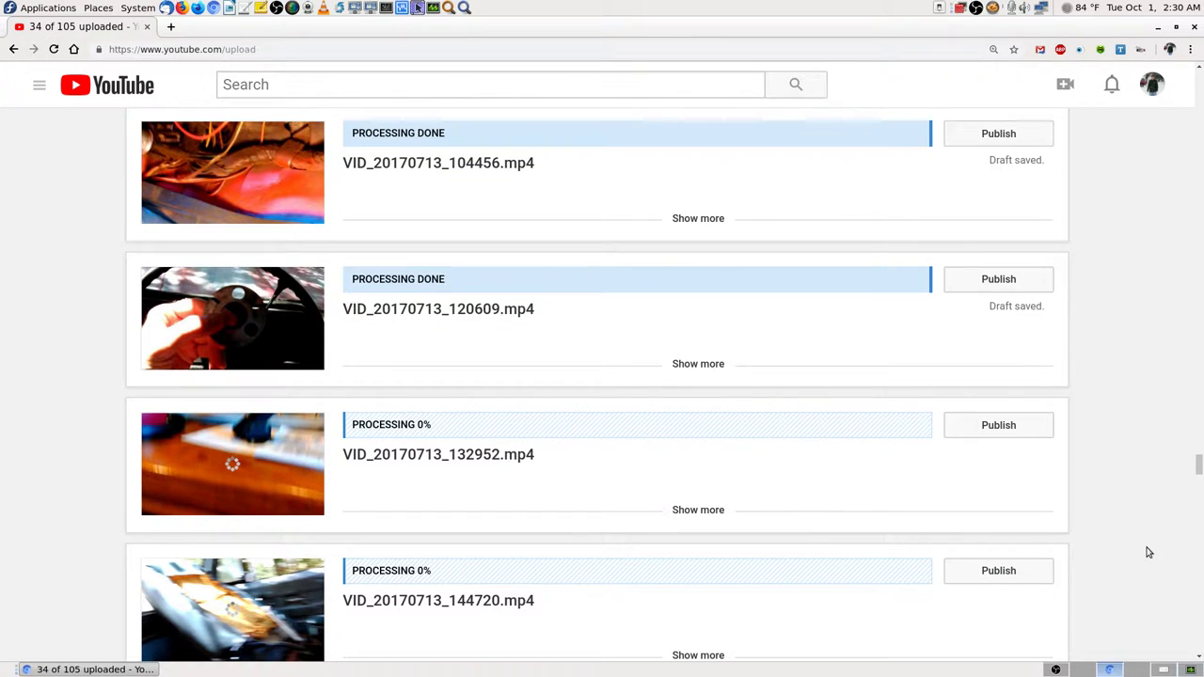
{"action": "key", "text": "Print"}
{"action": "key", "text": "Return"}
Save screenshots of the list entries from VID_20170713_144720.mp4 to VID_20170714_174931.mp4.
{"action": "scroll", "coordinate": [1133, 547], "scroll_direction": "down", "scroll_amount": 5}
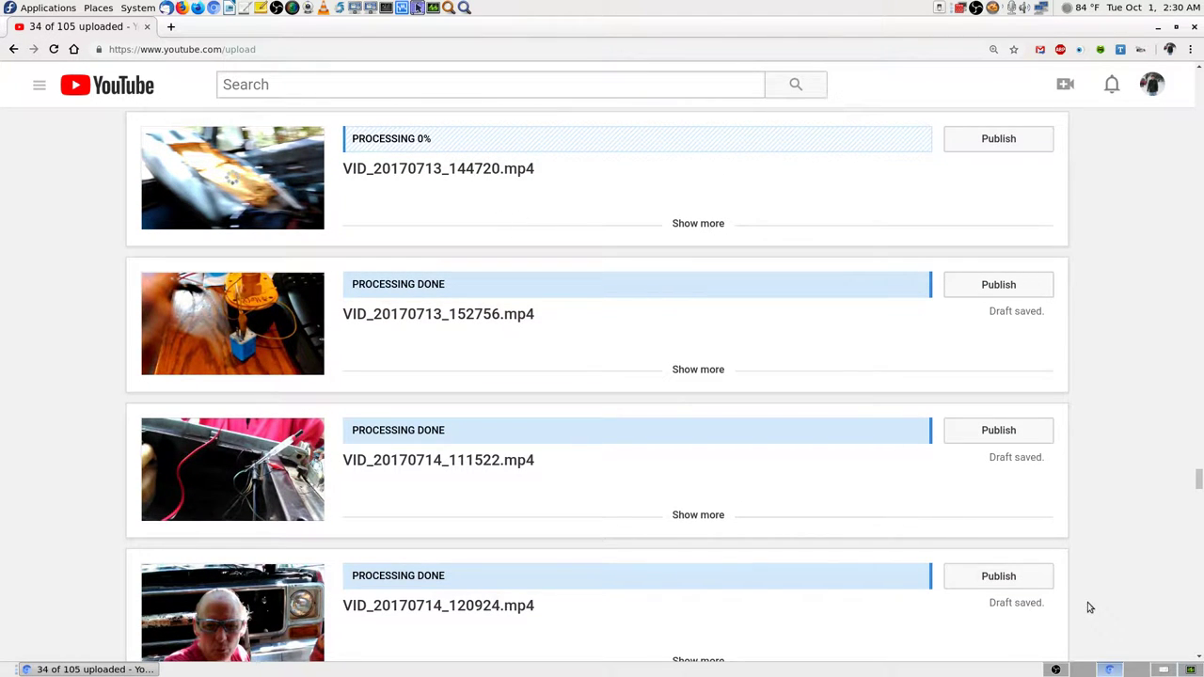
{"action": "key", "text": "Print"}
{"action": "key", "text": "Return"}
{"action": "scroll", "coordinate": [1094, 607], "scroll_direction": "down", "scroll_amount": 8}
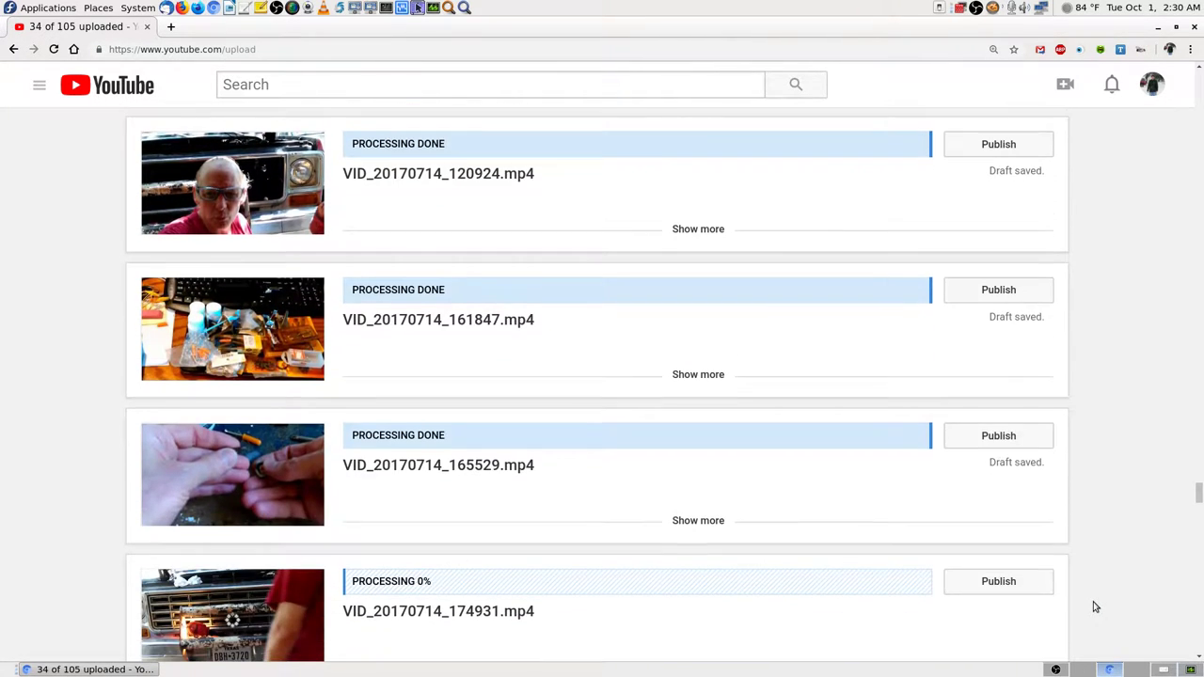
{"action": "key", "text": "Print"}
{"action": "key", "text": "Return"}
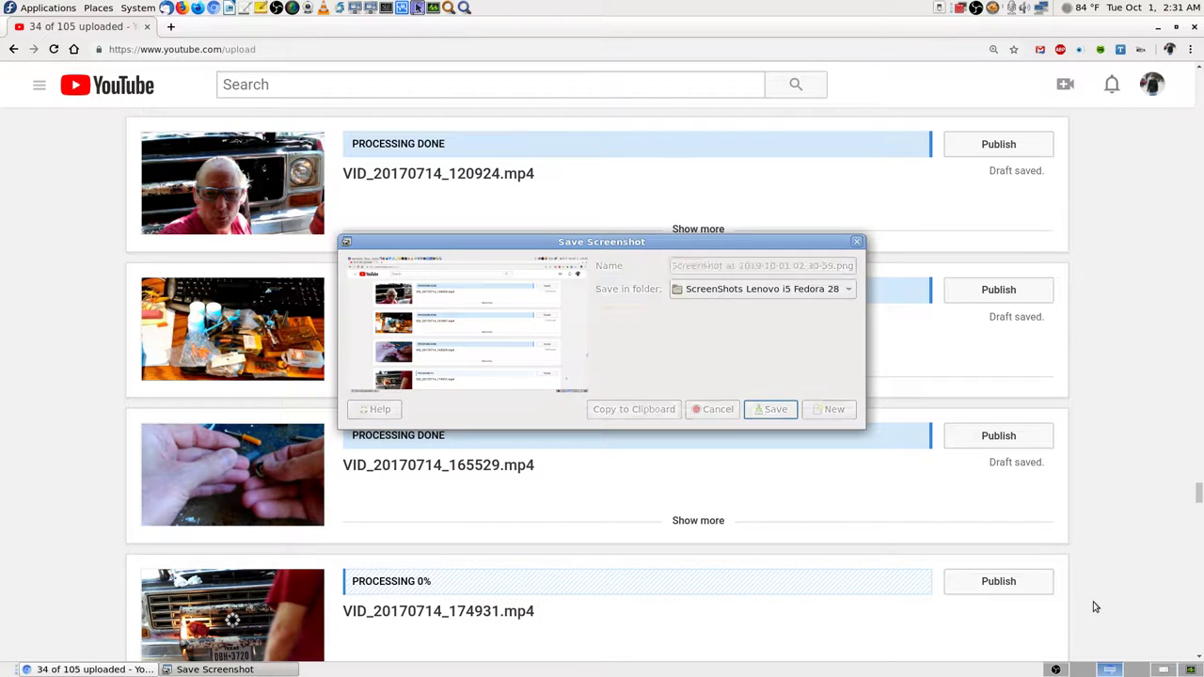
Save screenshots of the list entries from VID_20170714_174931.mp4 to VID_20170719_072508.mp4.
{"action": "scroll", "coordinate": [1094, 607], "scroll_direction": "down", "scroll_amount": 7}
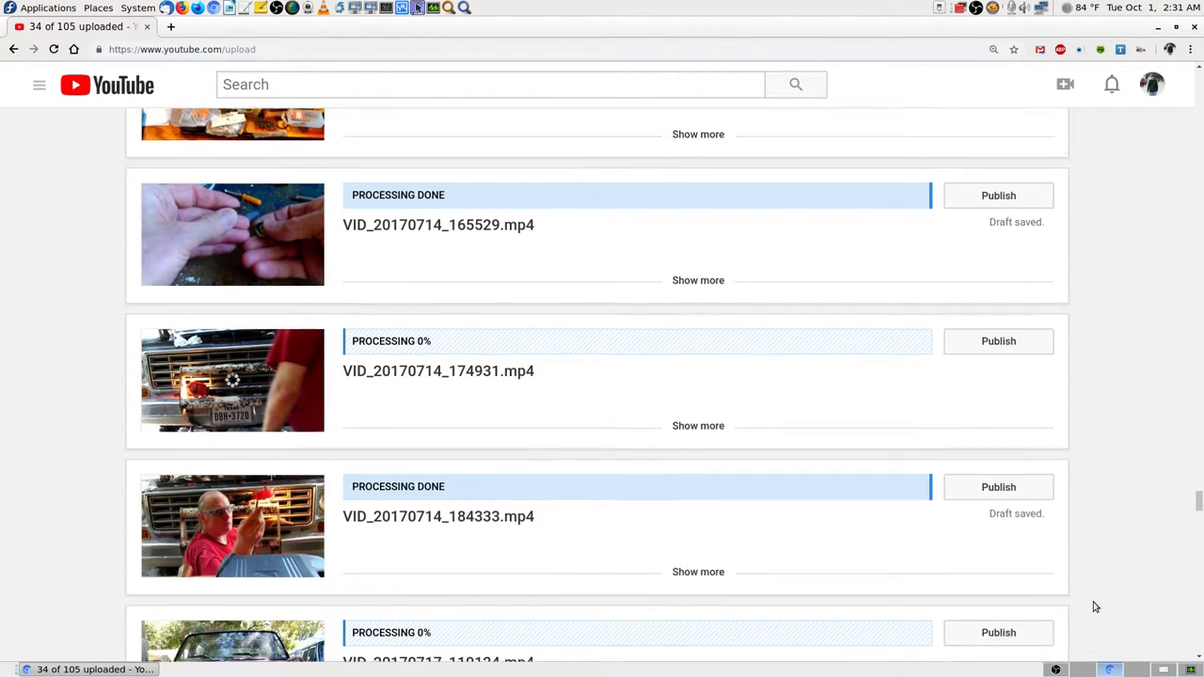
{"action": "scroll", "coordinate": [1094, 606], "scroll_direction": "down", "scroll_amount": 1}
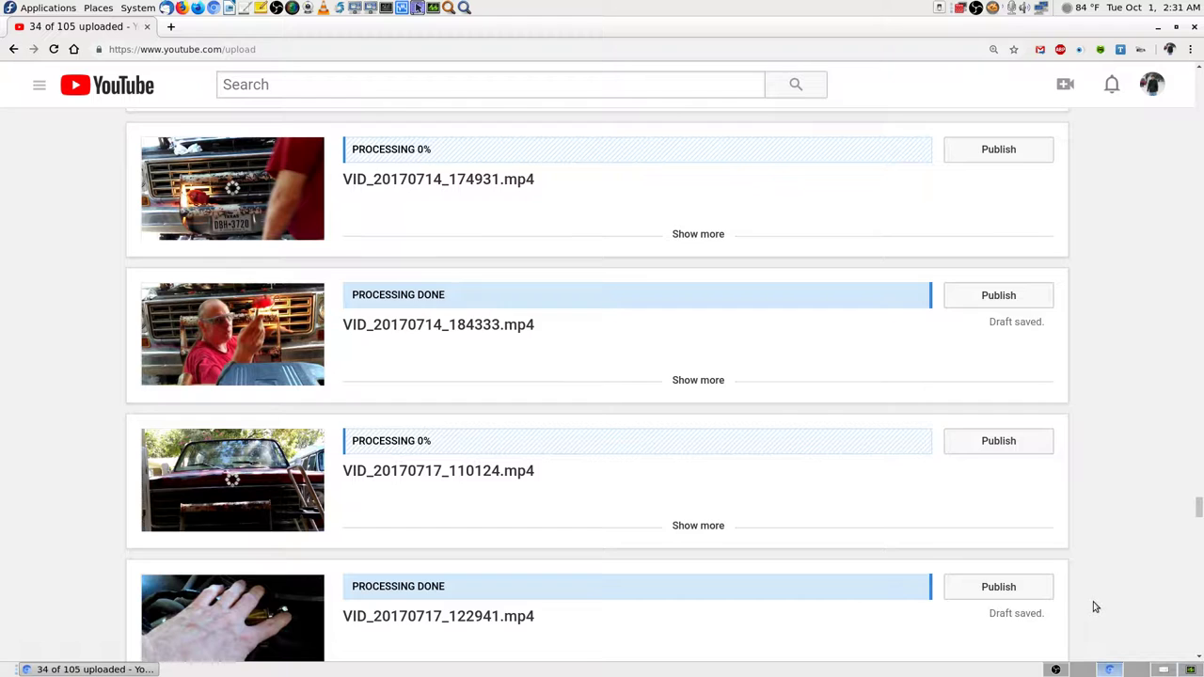
{"action": "key", "text": "Print"}
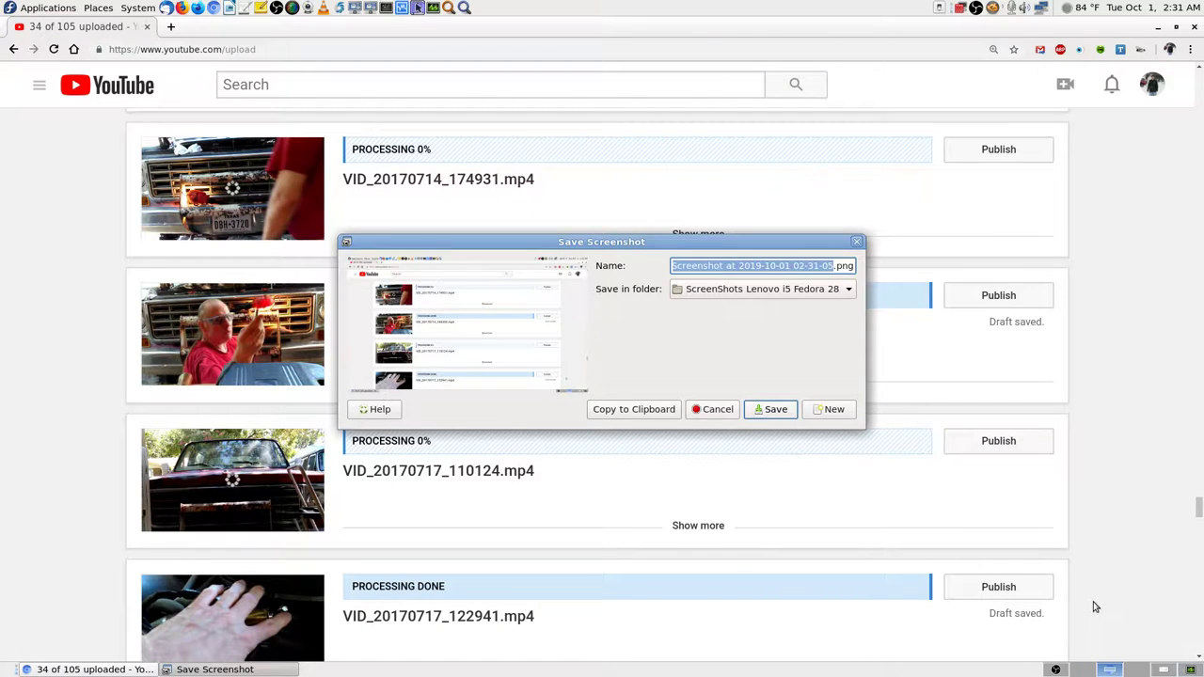
{"action": "key", "text": "Return"}
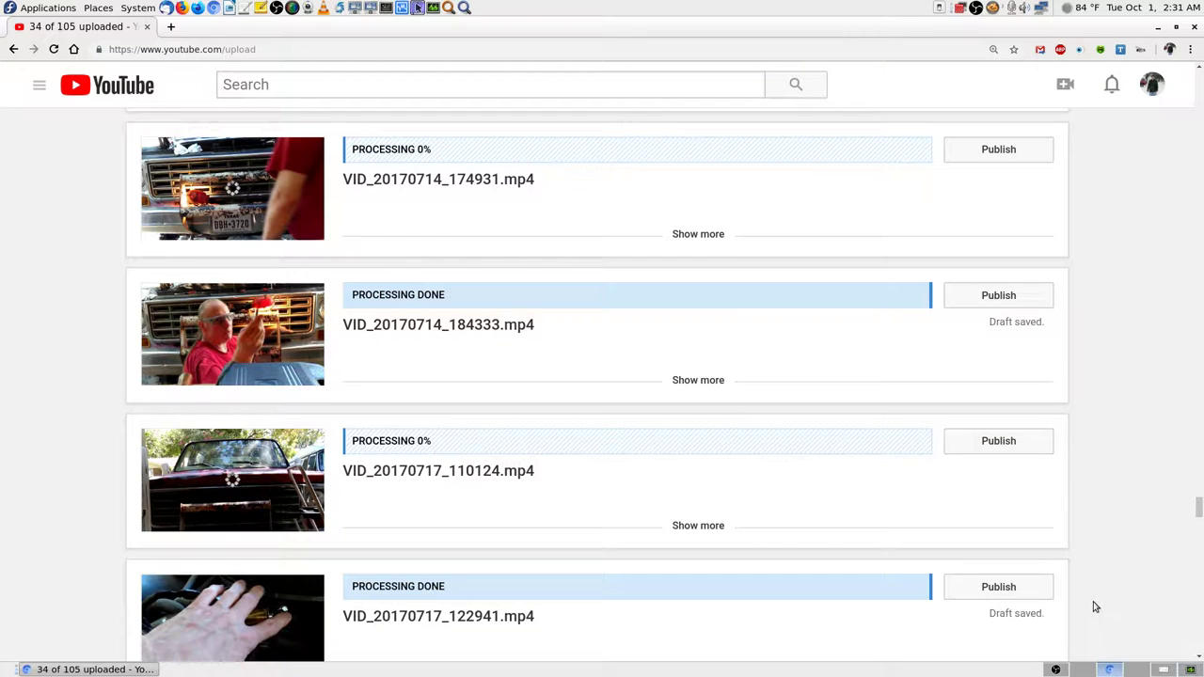
{"action": "scroll", "coordinate": [1122, 612], "scroll_direction": "down", "scroll_amount": 1}
{"action": "scroll", "coordinate": [1093, 616], "scroll_direction": "down", "scroll_amount": 4}
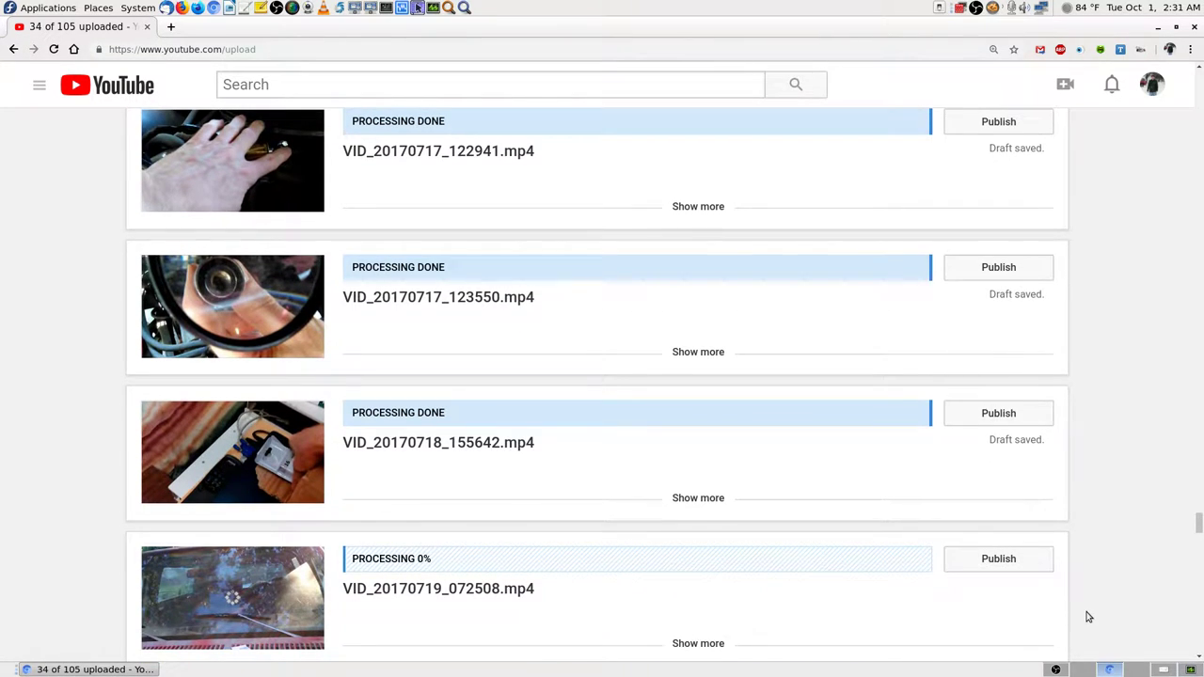
{"action": "key", "text": "Print"}
{"action": "key", "text": "Return"}
Save screenshots of the list entries from VID_20170719_072508.mp4 to VID_20170720_085037.mp4.
{"action": "scroll", "coordinate": [1088, 617], "scroll_direction": "down", "scroll_amount": 8}
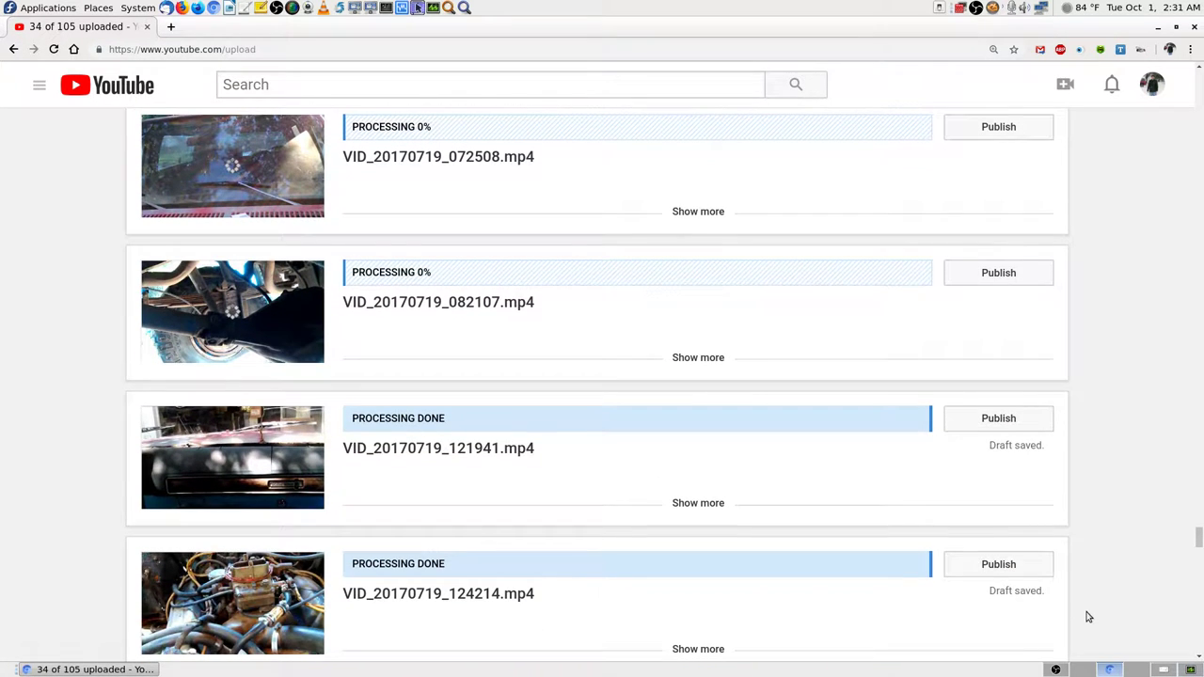
{"action": "key", "text": "Print"}
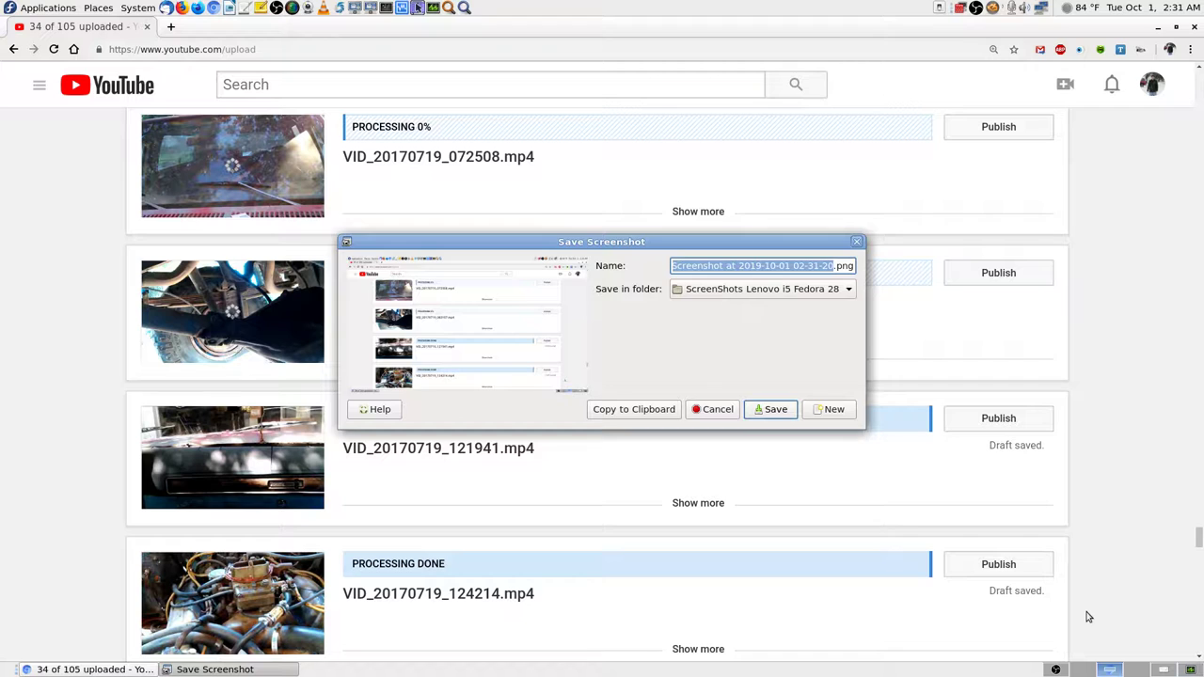
{"action": "key", "text": "Return"}
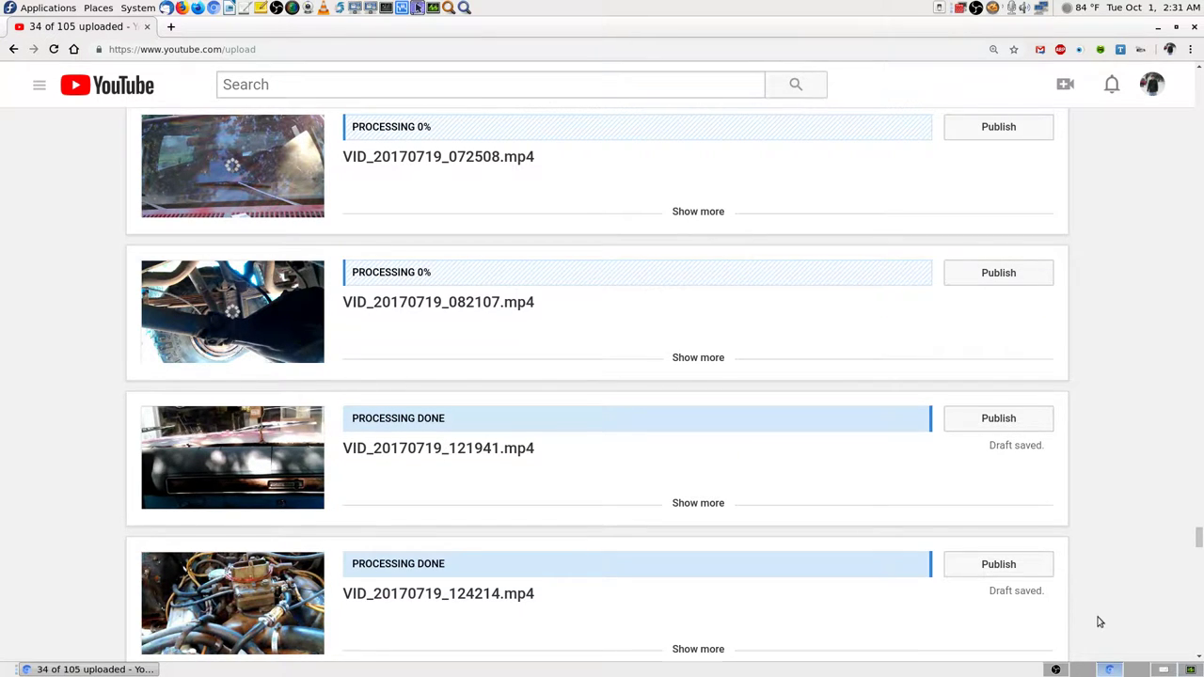
{"action": "scroll", "coordinate": [1099, 621], "scroll_direction": "down", "scroll_amount": 5}
{"action": "scroll", "coordinate": [1104, 625], "scroll_direction": "down", "scroll_amount": 2}
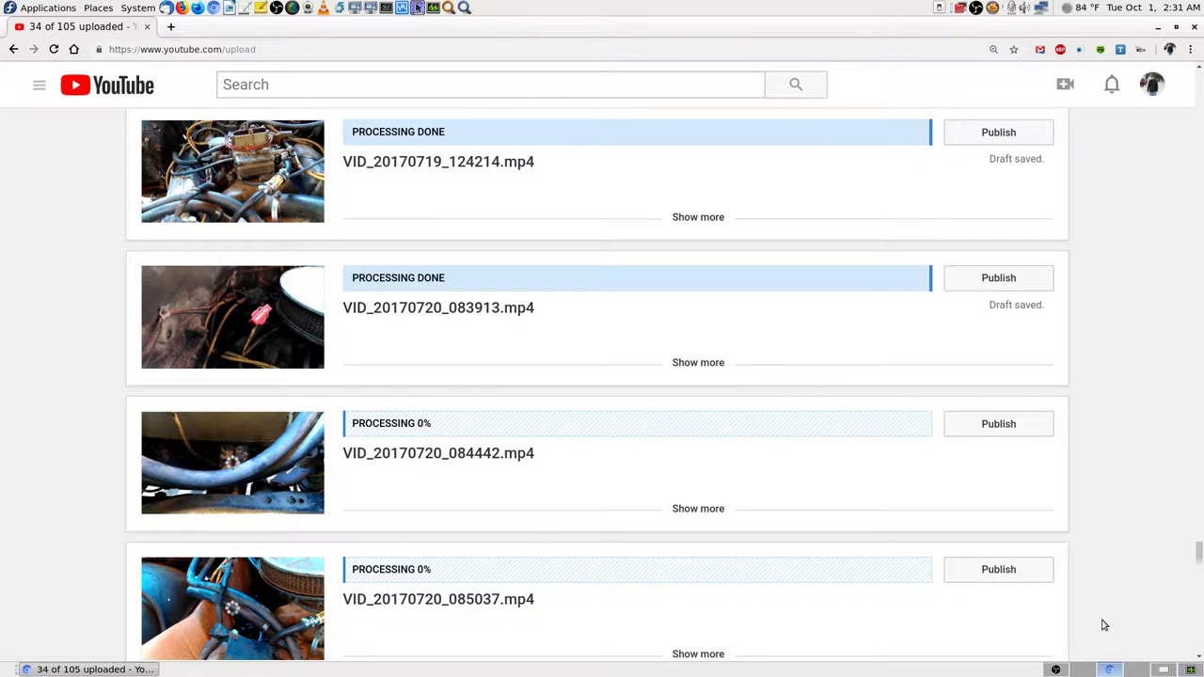
{"action": "key", "text": "Print"}
{"action": "key", "text": "Return"}
Save screenshots of the list entries from VID_20170720_085037.mp4 to VID_20170720_104214.mp4.
{"action": "scroll", "coordinate": [1107, 625], "scroll_direction": "down", "scroll_amount": 5}
{"action": "scroll", "coordinate": [1113, 624], "scroll_direction": "down", "scroll_amount": 2}
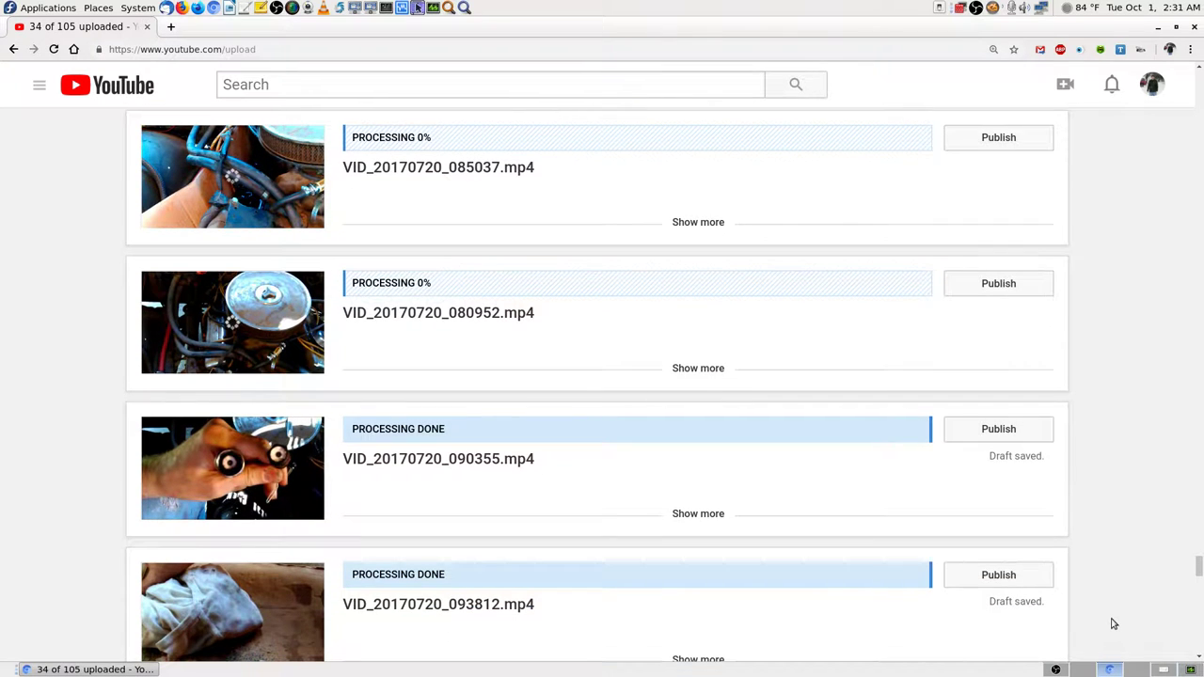
{"action": "key", "text": "Print"}
{"action": "key", "text": "Return"}
{"action": "scroll", "coordinate": [1112, 624], "scroll_direction": "down", "scroll_amount": 6}
{"action": "scroll", "coordinate": [1115, 624], "scroll_direction": "down", "scroll_amount": 1}
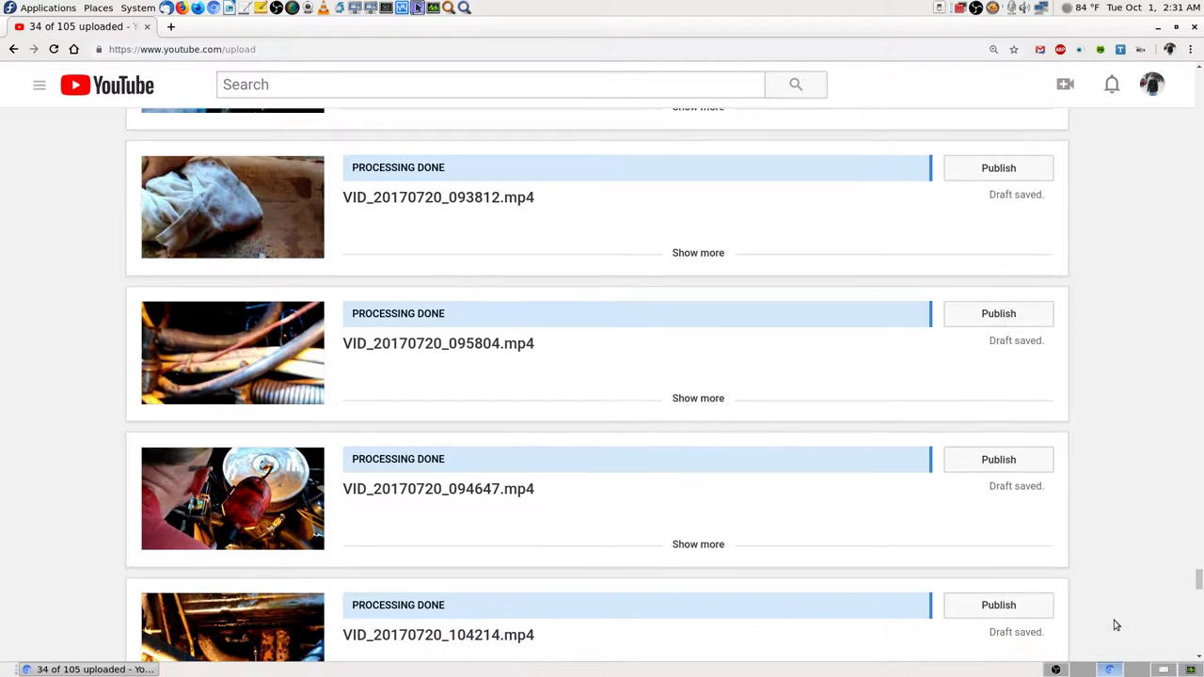
{"action": "key", "text": "Print"}
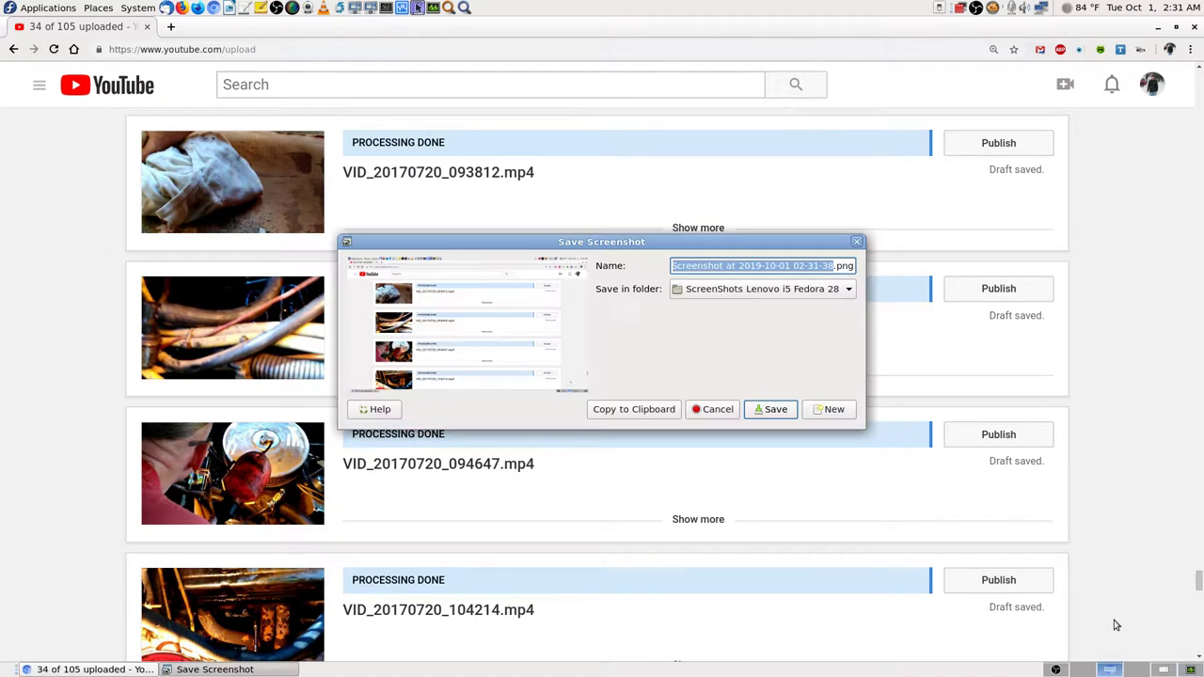
{"action": "key", "text": "Return"}
Save screenshots of the list entries from VID_20170720_104214.mp4 to VID_20170721_094025.mp4.
{"action": "scroll", "coordinate": [1116, 624], "scroll_direction": "down", "scroll_amount": 8}
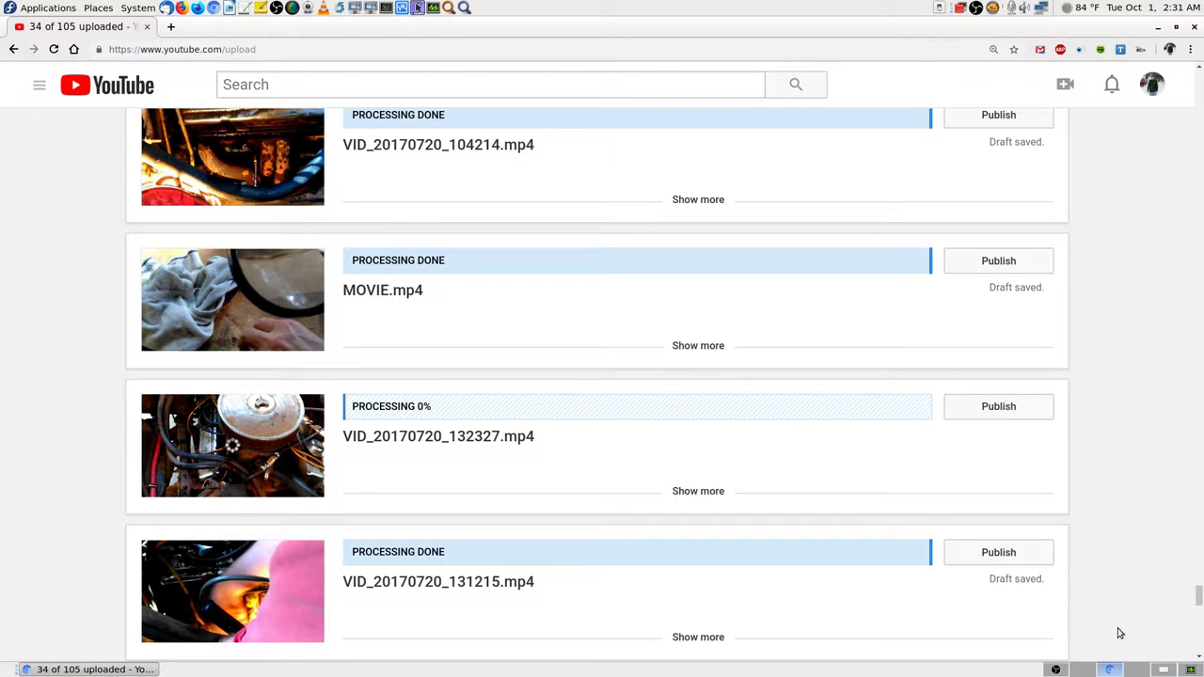
{"action": "scroll", "coordinate": [1119, 633], "scroll_direction": "up", "scroll_amount": 1}
{"action": "key", "text": "Print"}
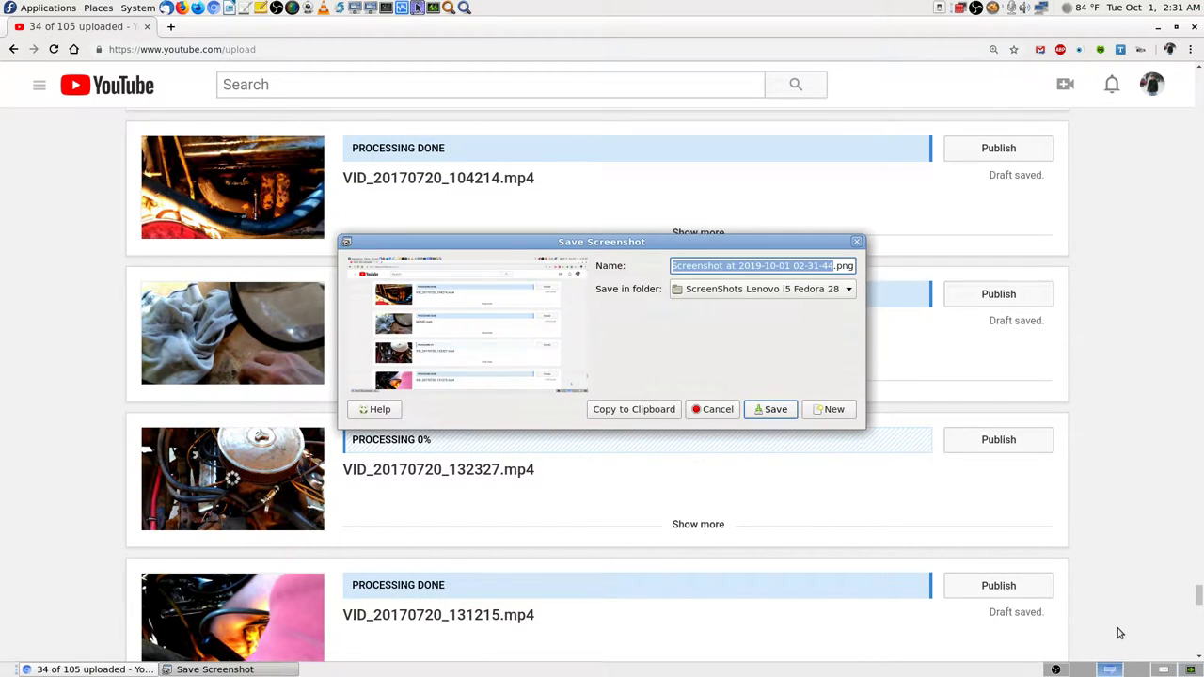
{"action": "key", "text": "Return"}
{"action": "scroll", "coordinate": [1119, 632], "scroll_direction": "down", "scroll_amount": 8}
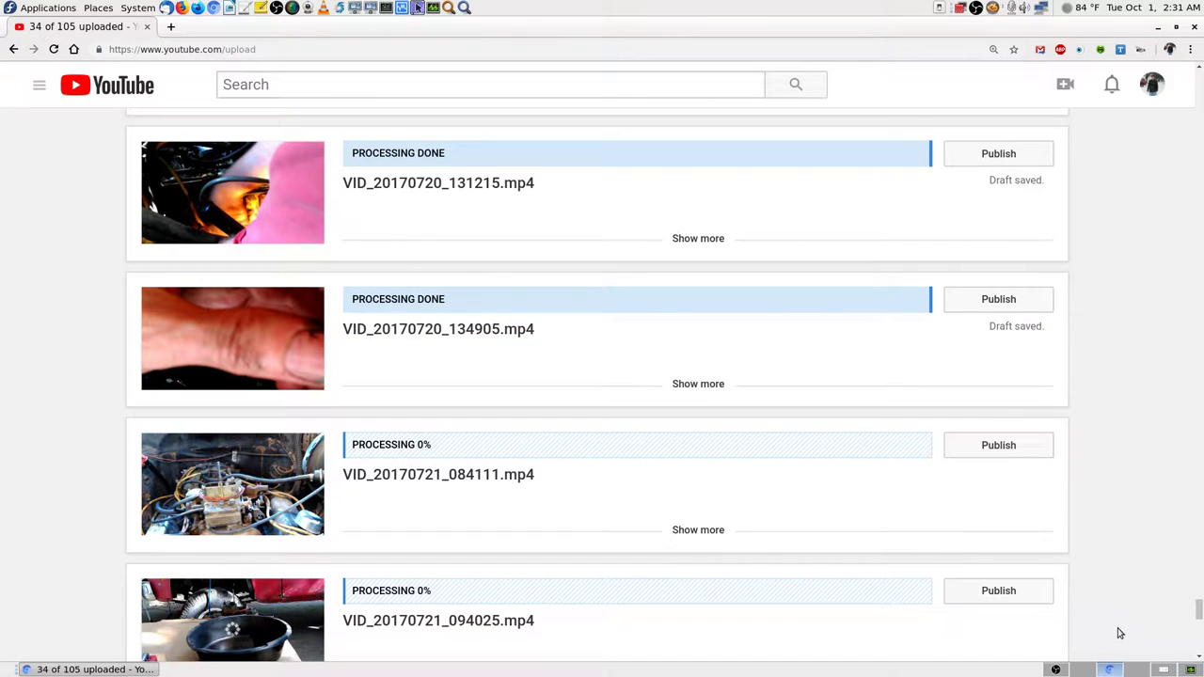
{"action": "key", "text": "Print"}
{"action": "key", "text": "Return"}
Save screenshots of the remaining list entries from VID_20170721_094025.mp4 to the final upload, VID_20170723_115527.mp4.
{"action": "scroll", "coordinate": [1119, 633], "scroll_direction": "down", "scroll_amount": 9}
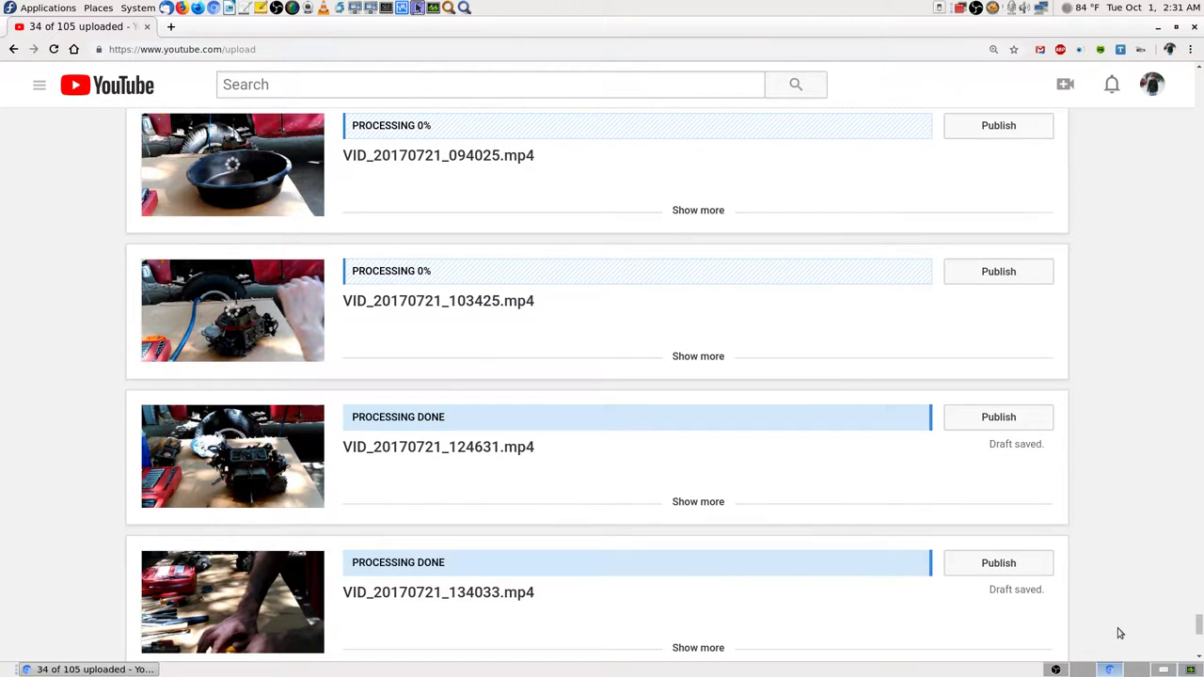
{"action": "key", "text": "Print"}
{"action": "key", "text": "Return"}
{"action": "scroll", "coordinate": [1119, 633], "scroll_direction": "down", "scroll_amount": 8}
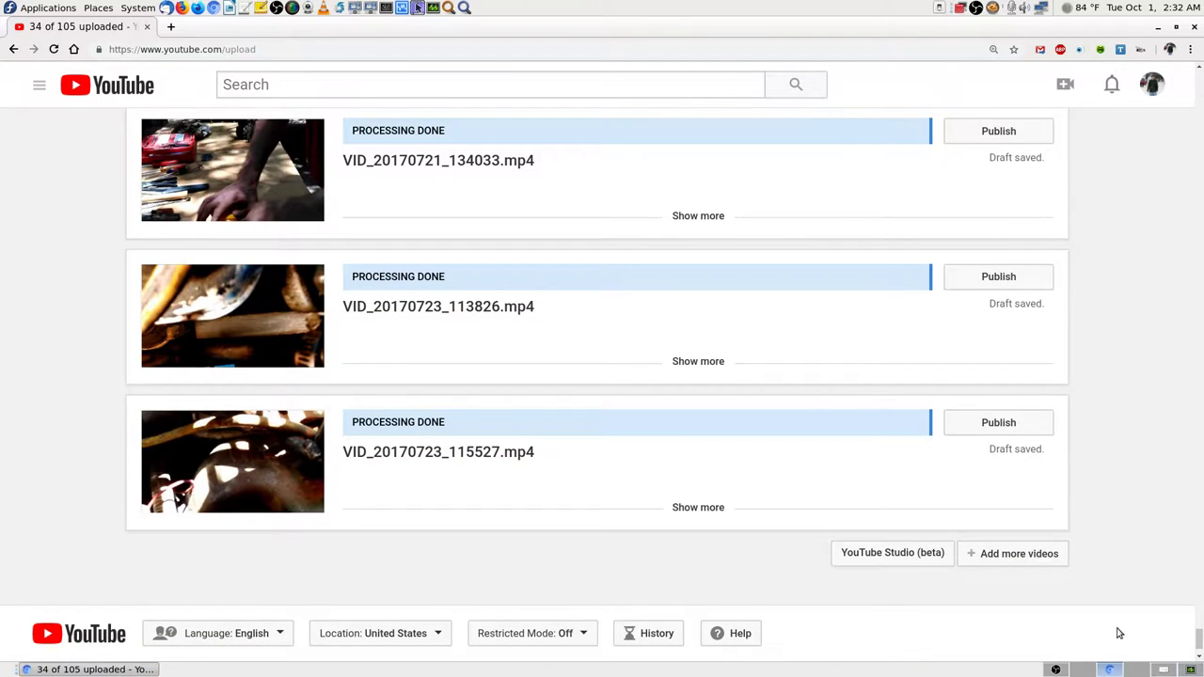
{"action": "key", "text": "Print"}
{"action": "key", "text": "Return"}
Review the processing status of the uploads from VID_20170723_115527.mp4 back up to the batch summary at the start of the list.
{"action": "scroll", "coordinate": [1166, 512], "scroll_direction": "up", "scroll_amount": 5}
{"action": "scroll", "coordinate": [1163, 508], "scroll_direction": "up", "scroll_amount": 3}
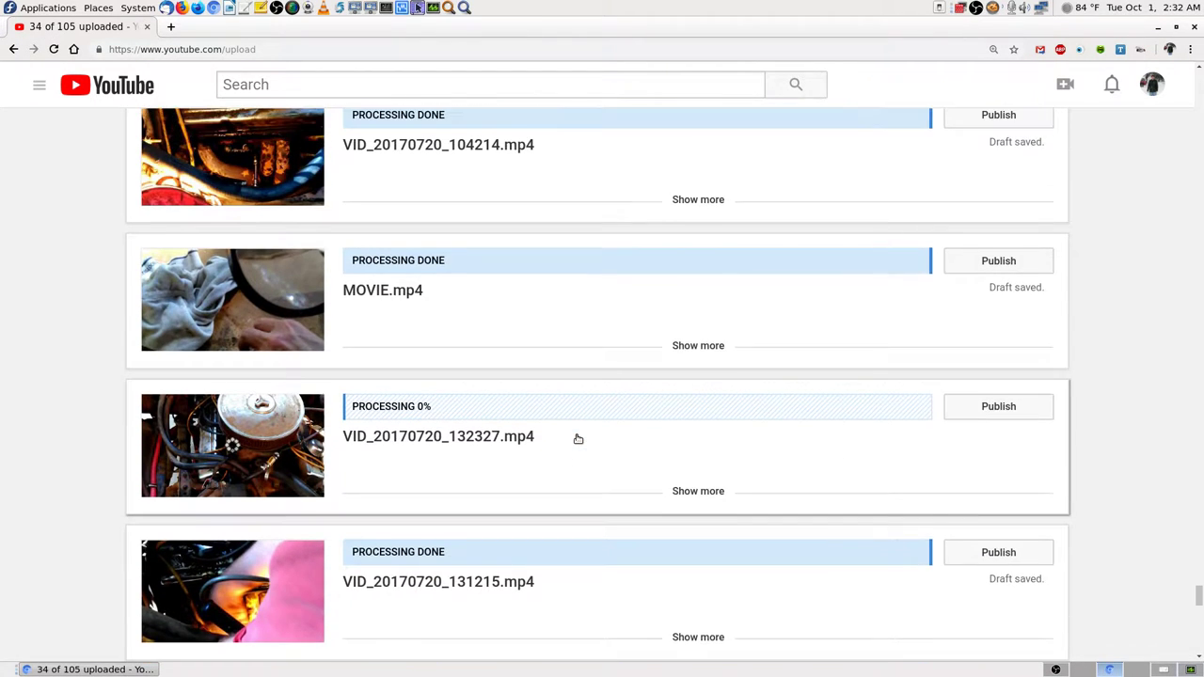
{"action": "scroll", "coordinate": [578, 439], "scroll_direction": "up", "scroll_amount": 5}
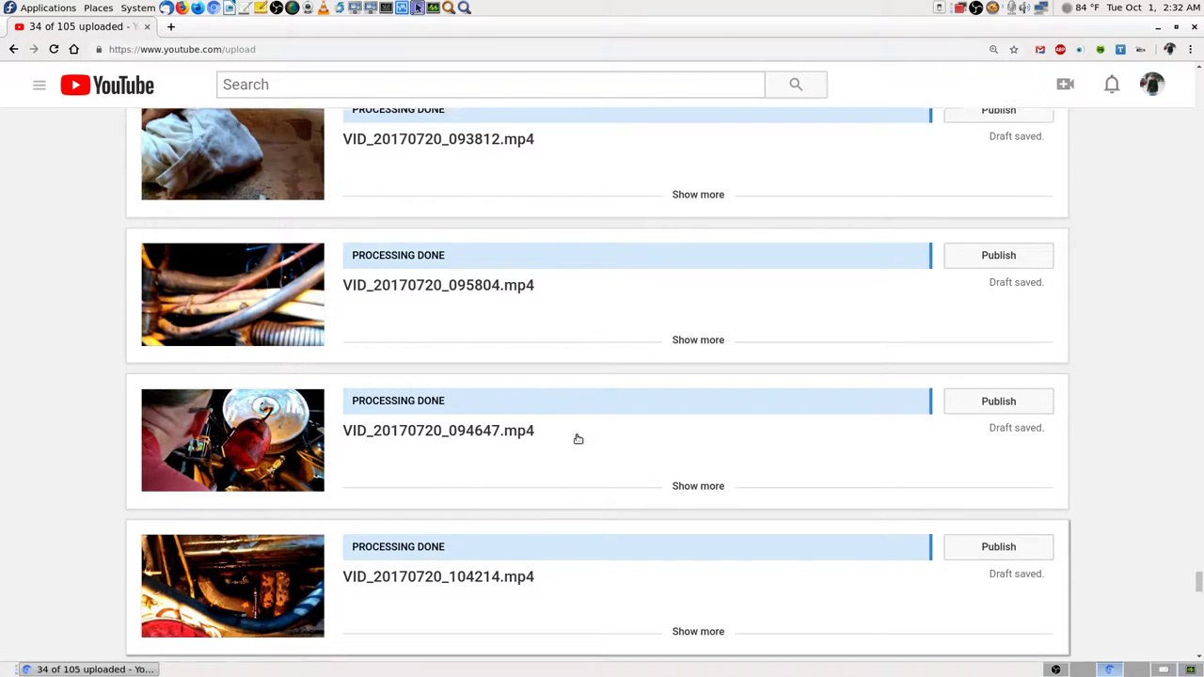
{"action": "scroll", "coordinate": [578, 439], "scroll_direction": "up", "scroll_amount": 2}
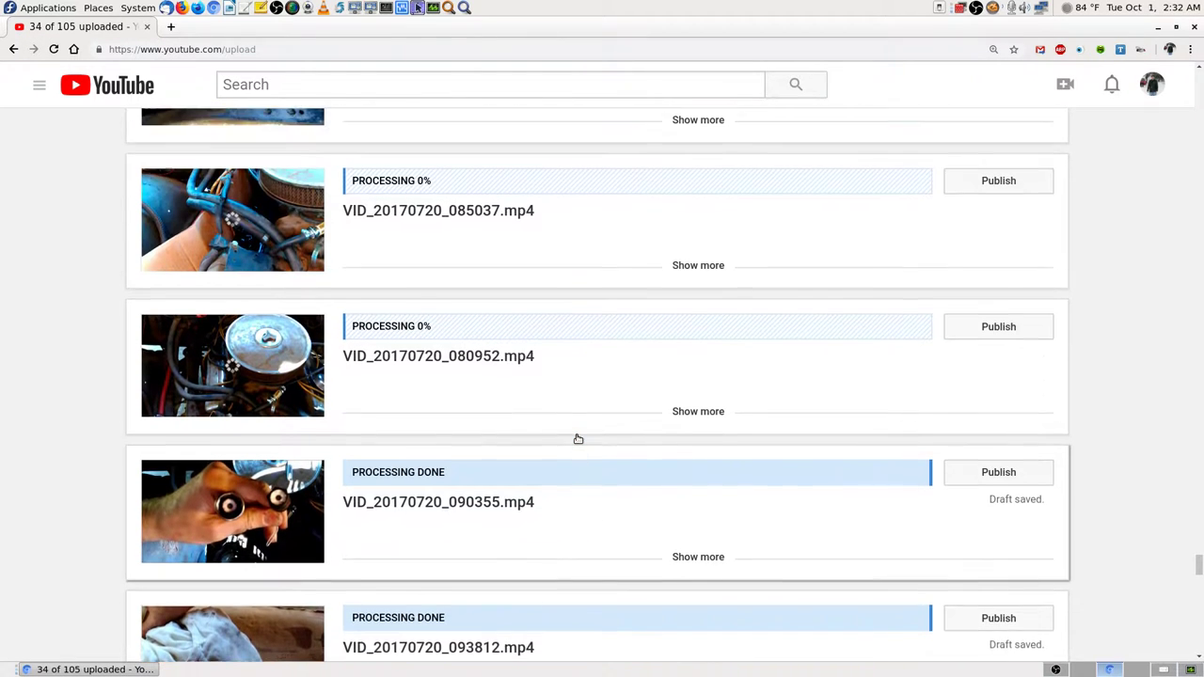
{"action": "scroll", "coordinate": [578, 439], "scroll_direction": "up", "scroll_amount": 4}
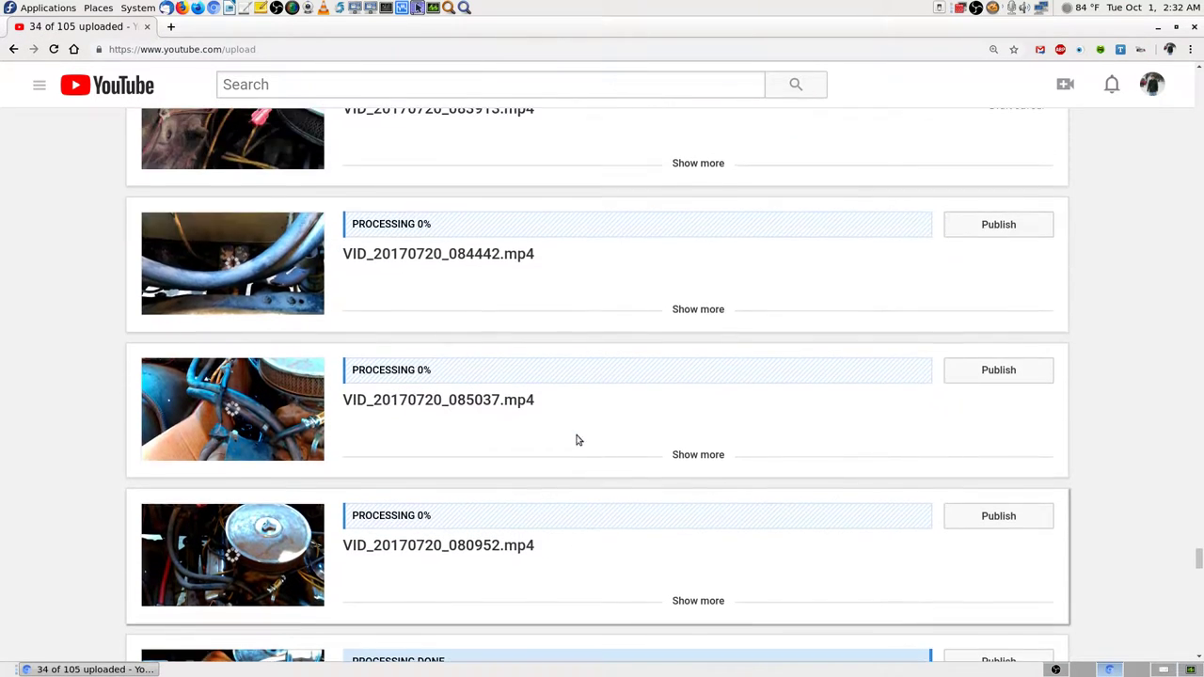
{"action": "scroll", "coordinate": [577, 439], "scroll_direction": "up", "scroll_amount": 6}
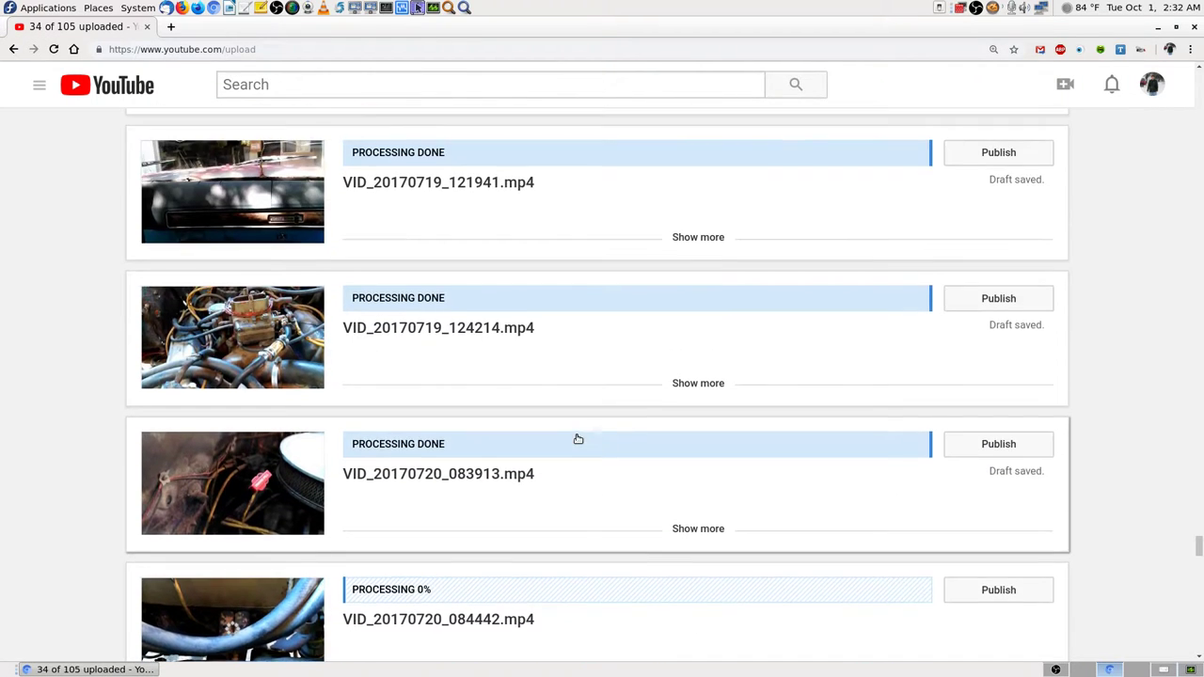
{"action": "scroll", "coordinate": [577, 439], "scroll_direction": "up", "scroll_amount": 6}
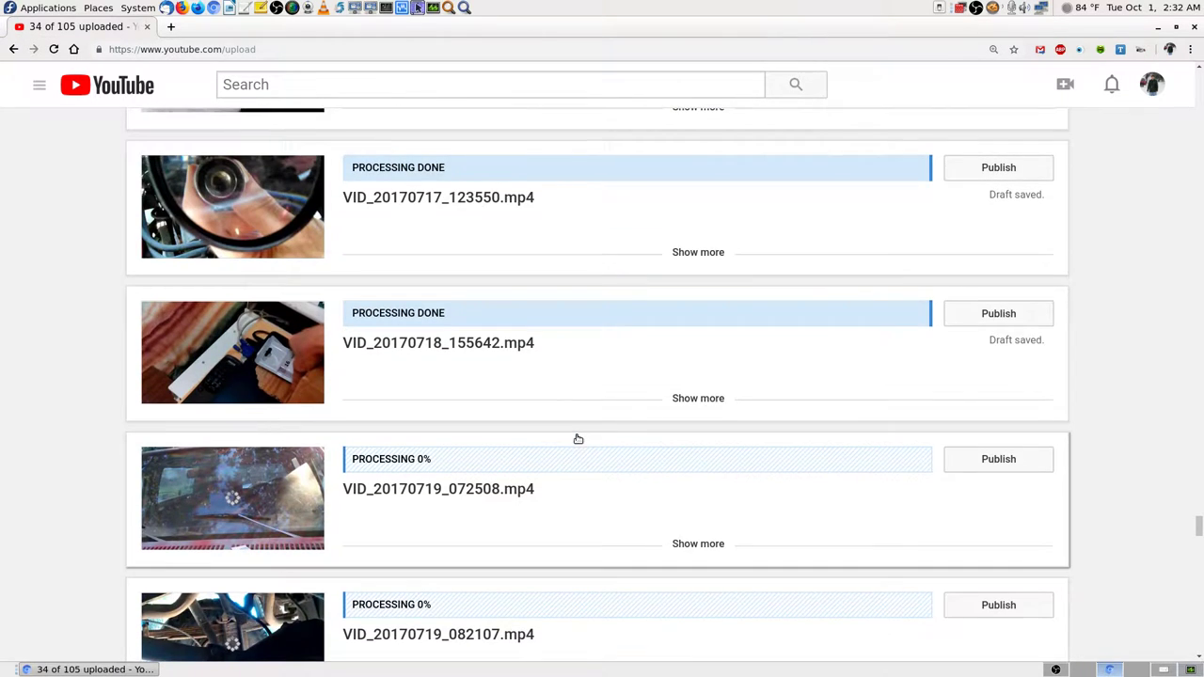
{"action": "scroll", "coordinate": [577, 439], "scroll_direction": "up", "scroll_amount": 9}
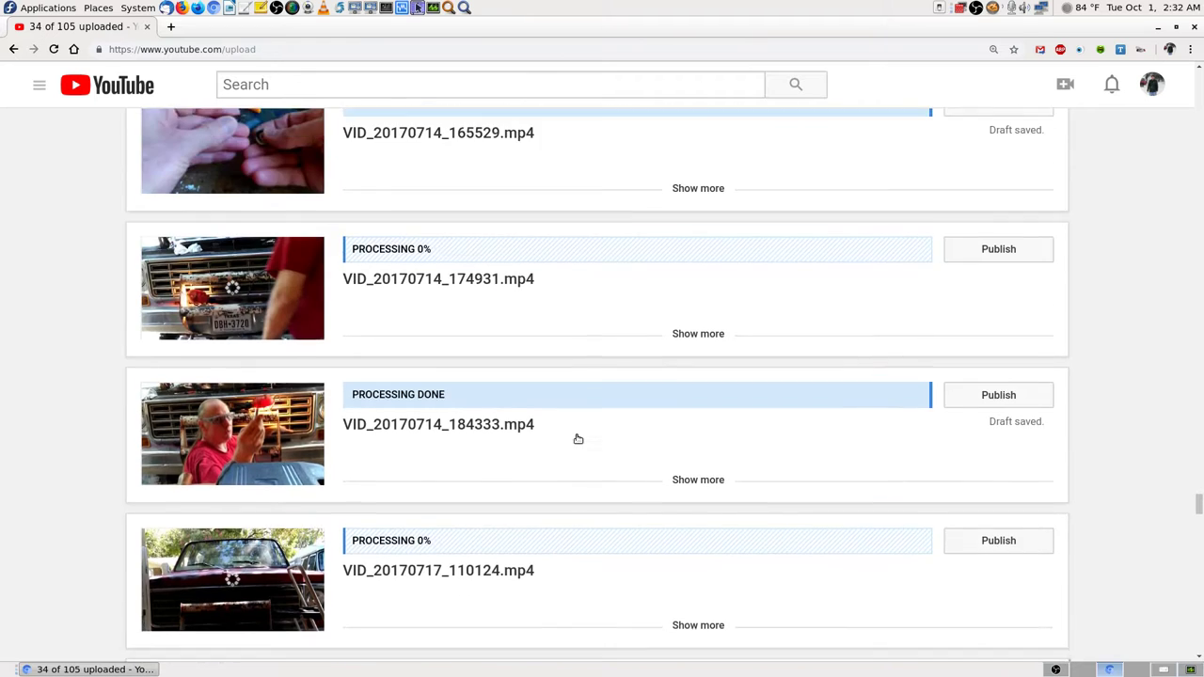
{"action": "scroll", "coordinate": [578, 439], "scroll_direction": "up", "scroll_amount": 1}
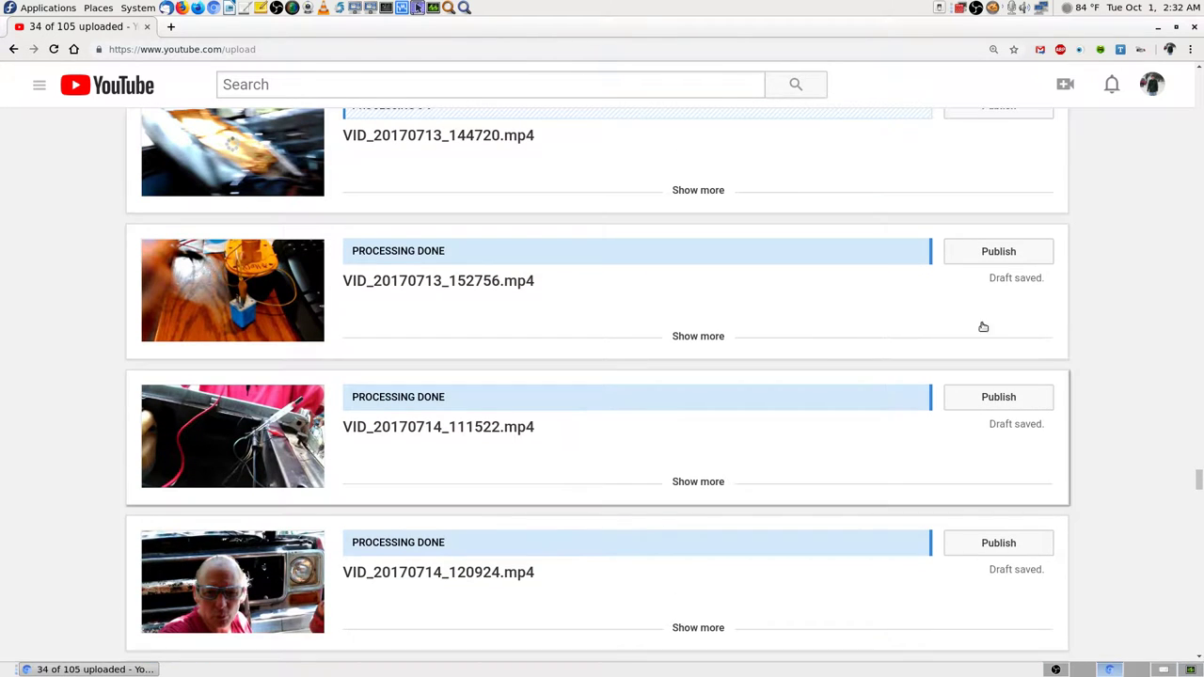
{"action": "left_click_drag", "start_coordinate": [1198, 481], "coordinate": [6, 121]}
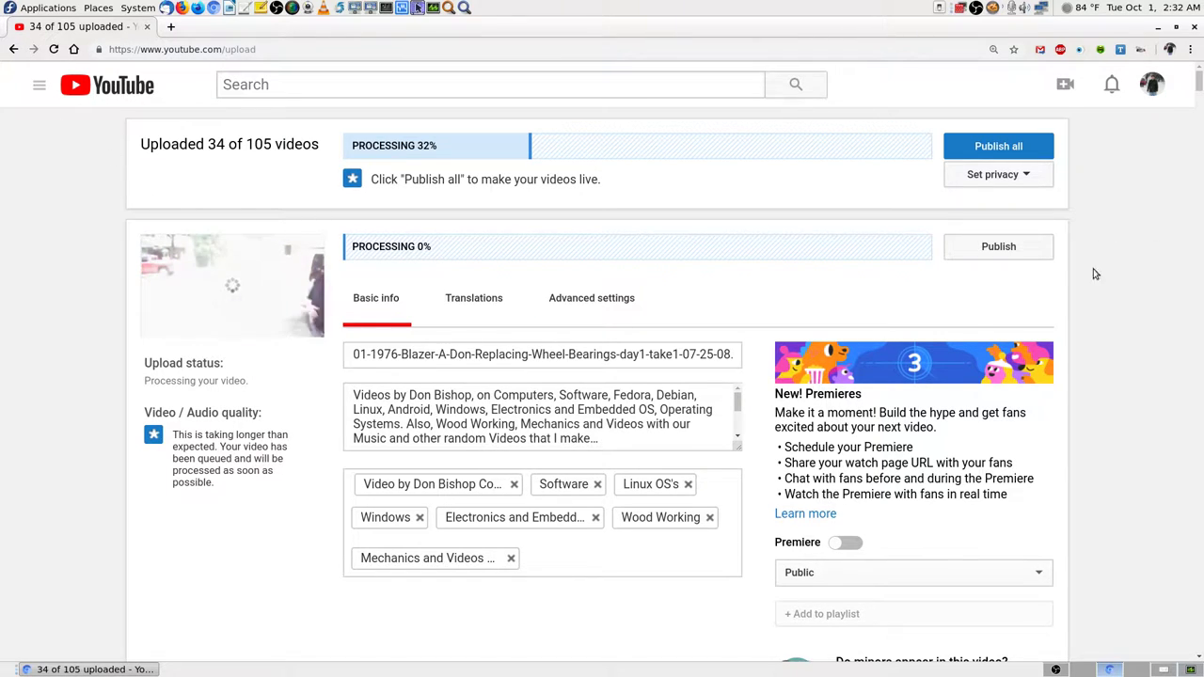
Try to set the privacy of the whole upload batch to Unlisted.
{"action": "left_click", "coordinate": [1037, 179]}
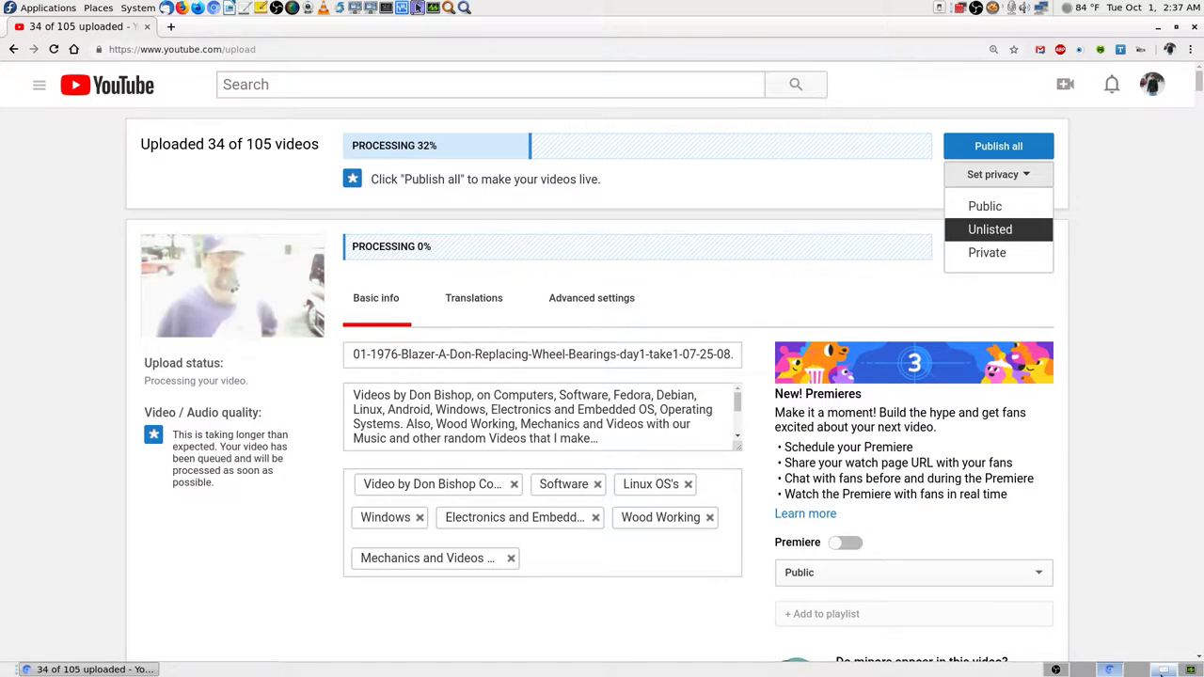
{"action": "key", "text": "ctrl+alt+Right"}
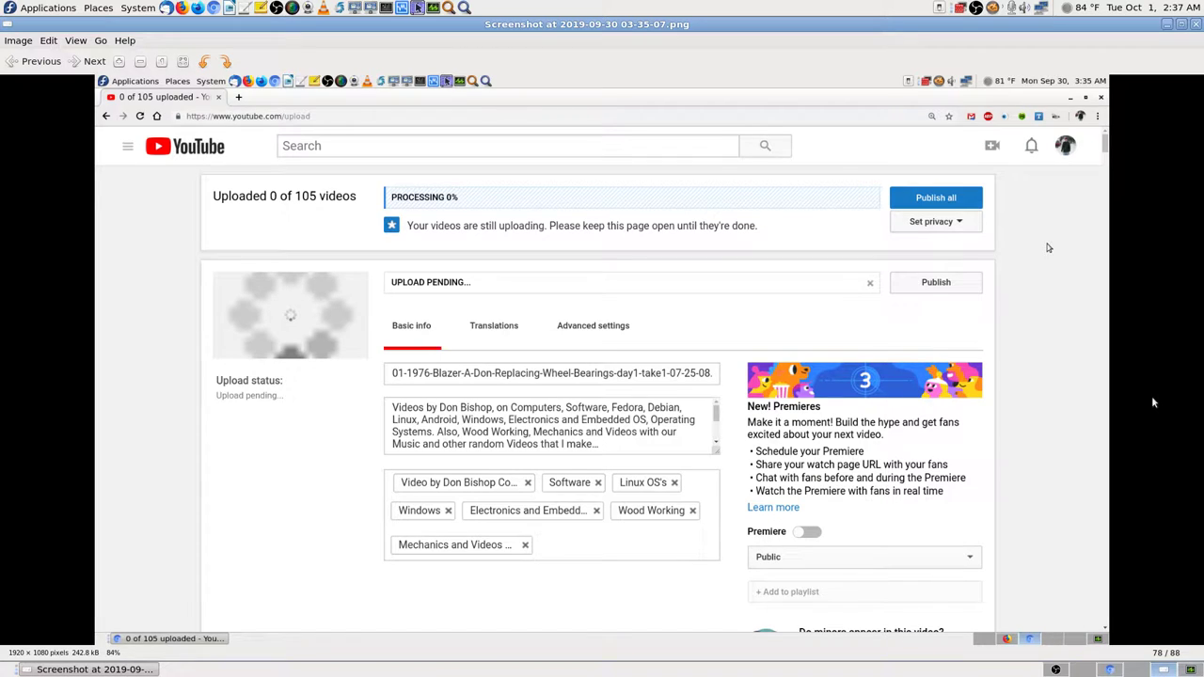
Check the running processes and system load in System Monitor, choosing to wait for the unresponsive YouTube page.
{"action": "left_click", "coordinate": [1190, 670]}
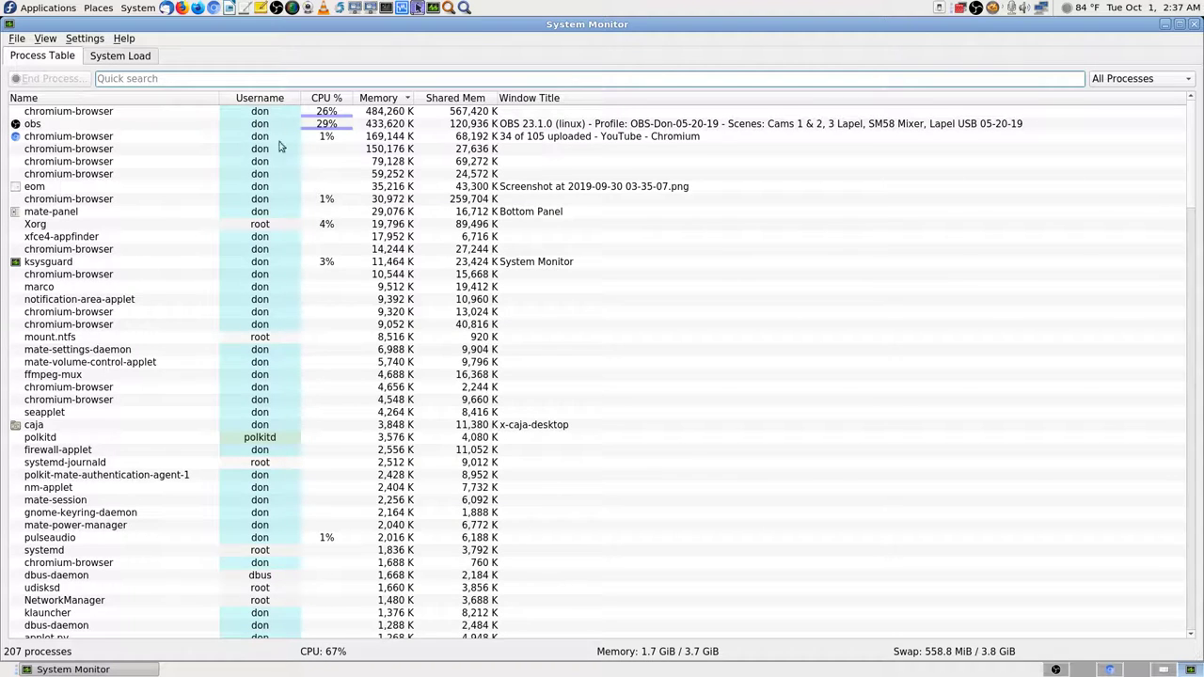
{"action": "left_click", "coordinate": [337, 112]}
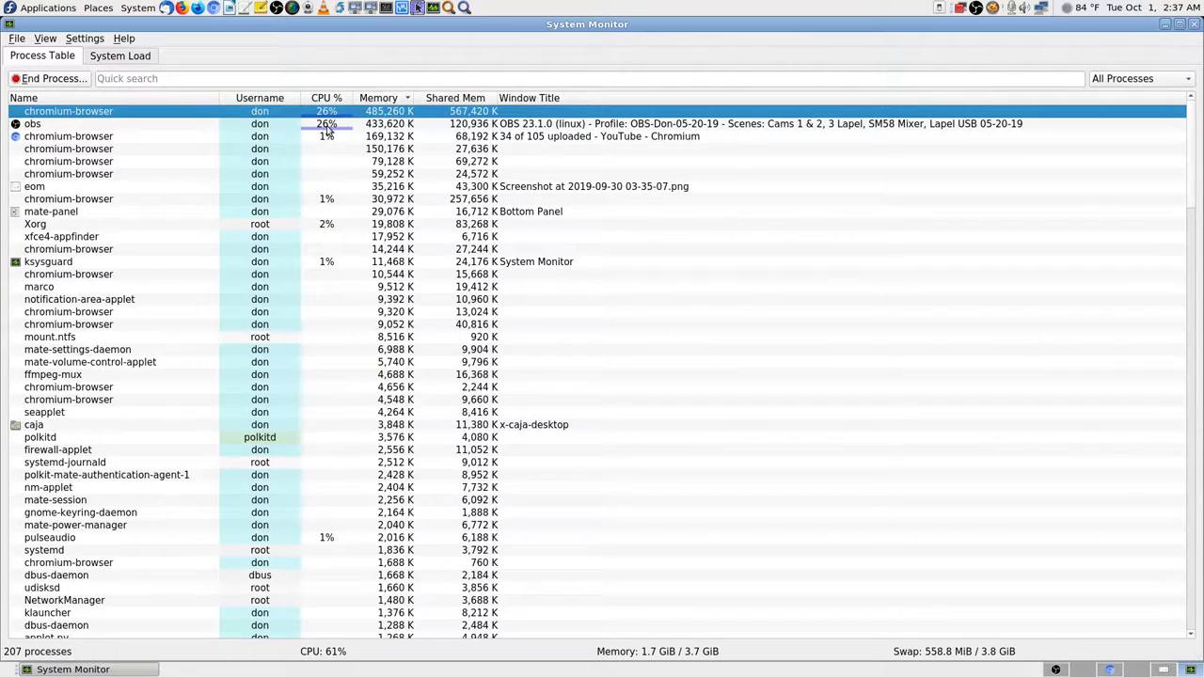
{"action": "left_click", "coordinate": [107, 58]}
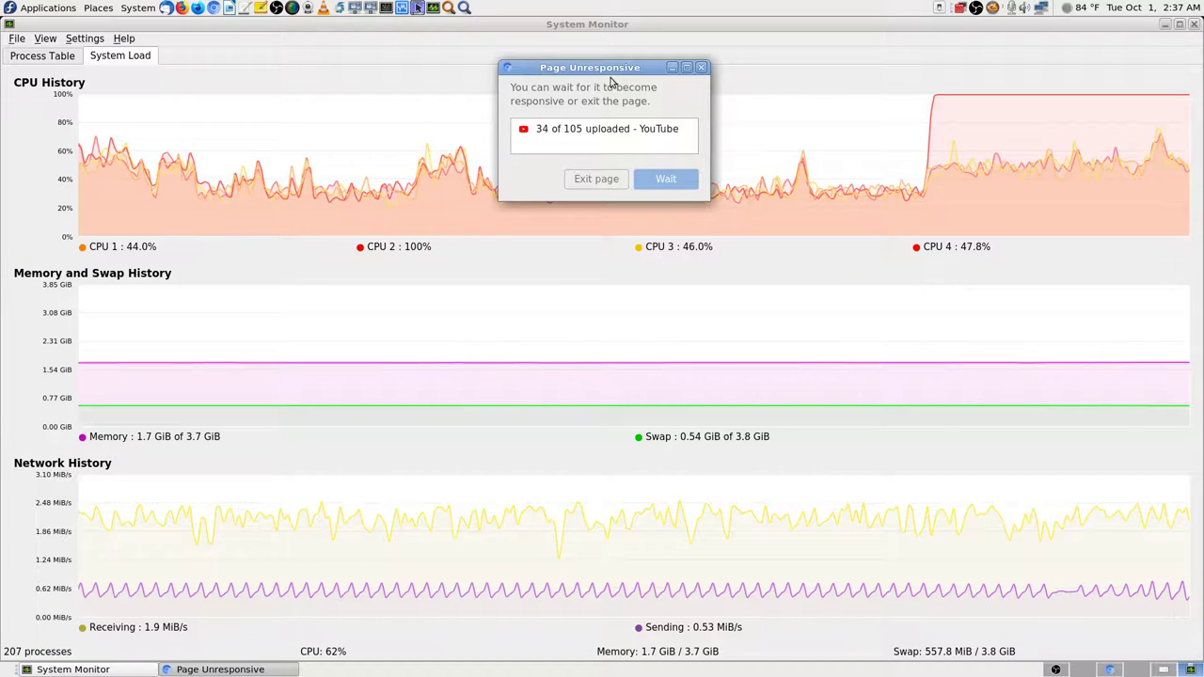
{"action": "left_click", "coordinate": [664, 180]}
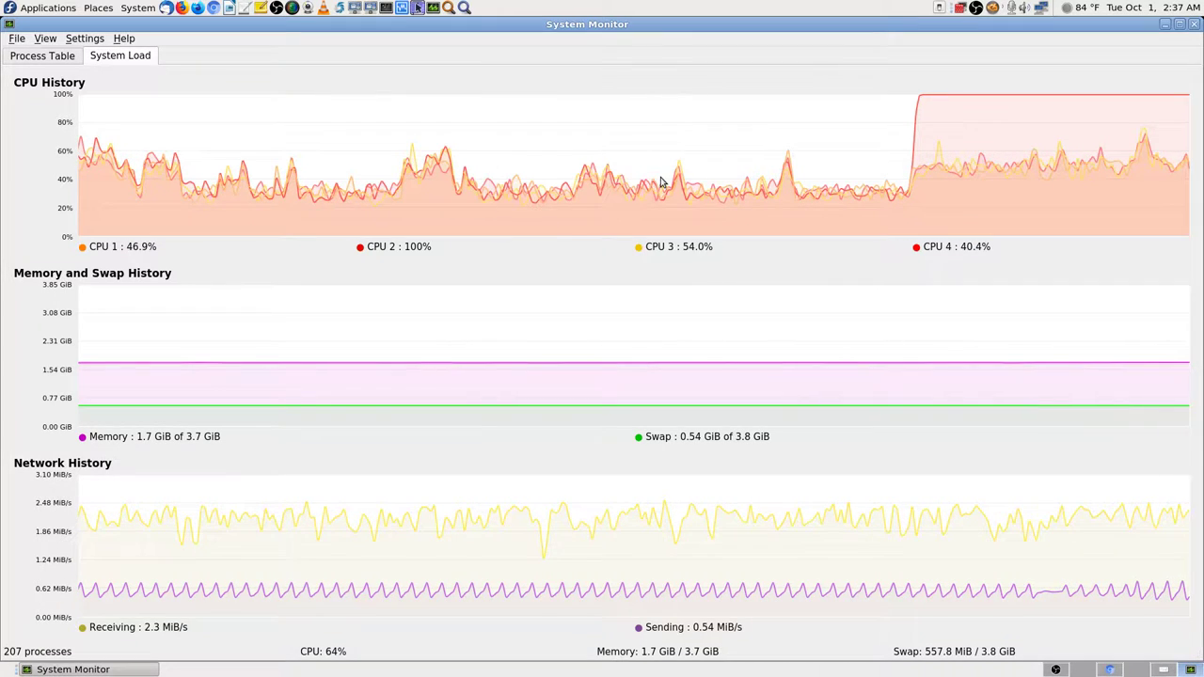
{"action": "left_click", "coordinate": [54, 57]}
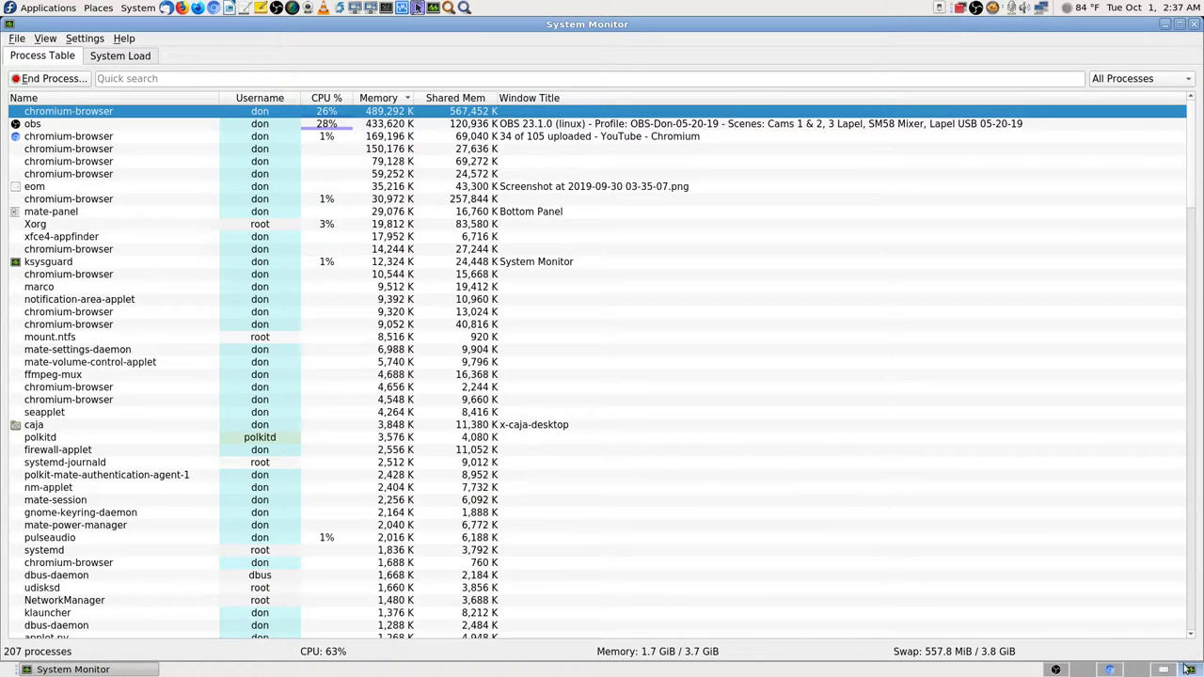
Switch to Chromium, reload the crashed YouTube upload page and close the browser window.
{"action": "left_click", "coordinate": [1112, 668]}
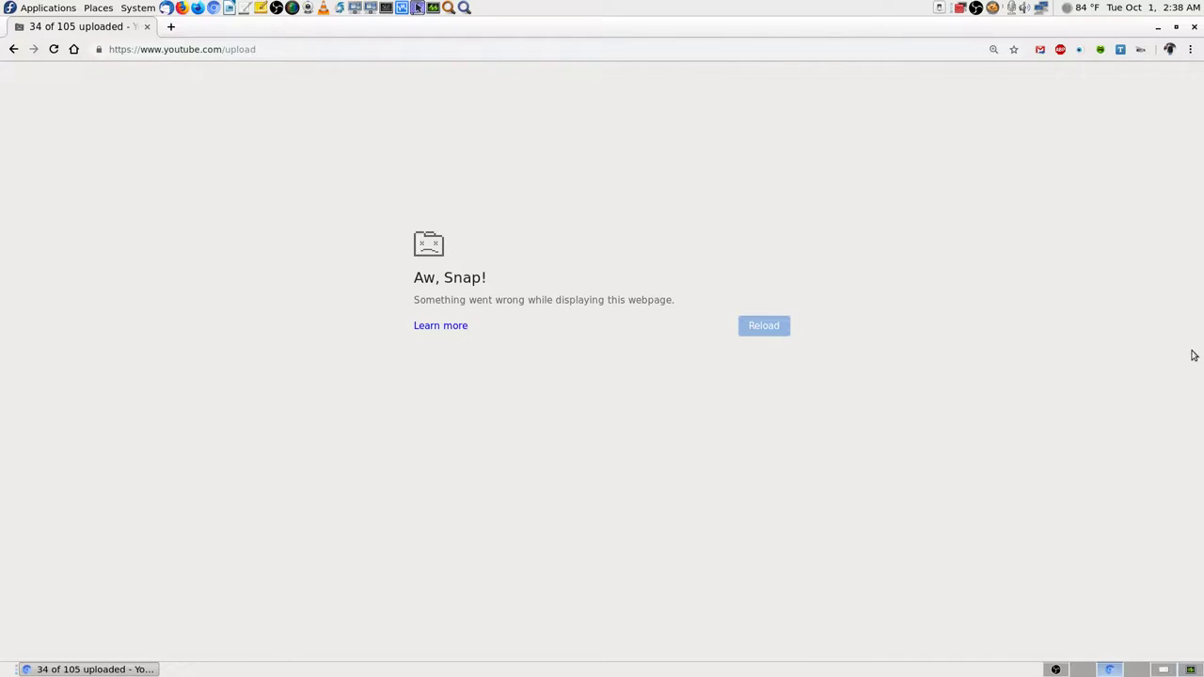
{"action": "left_click", "coordinate": [771, 331]}
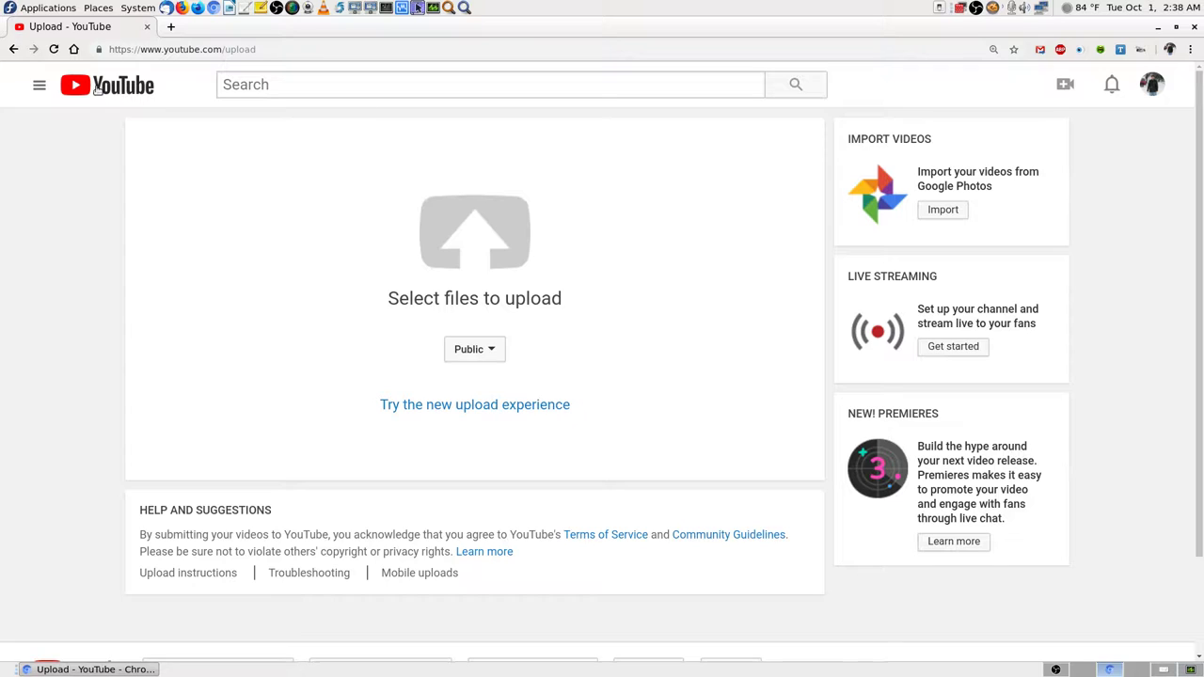
{"action": "left_click", "coordinate": [40, 86]}
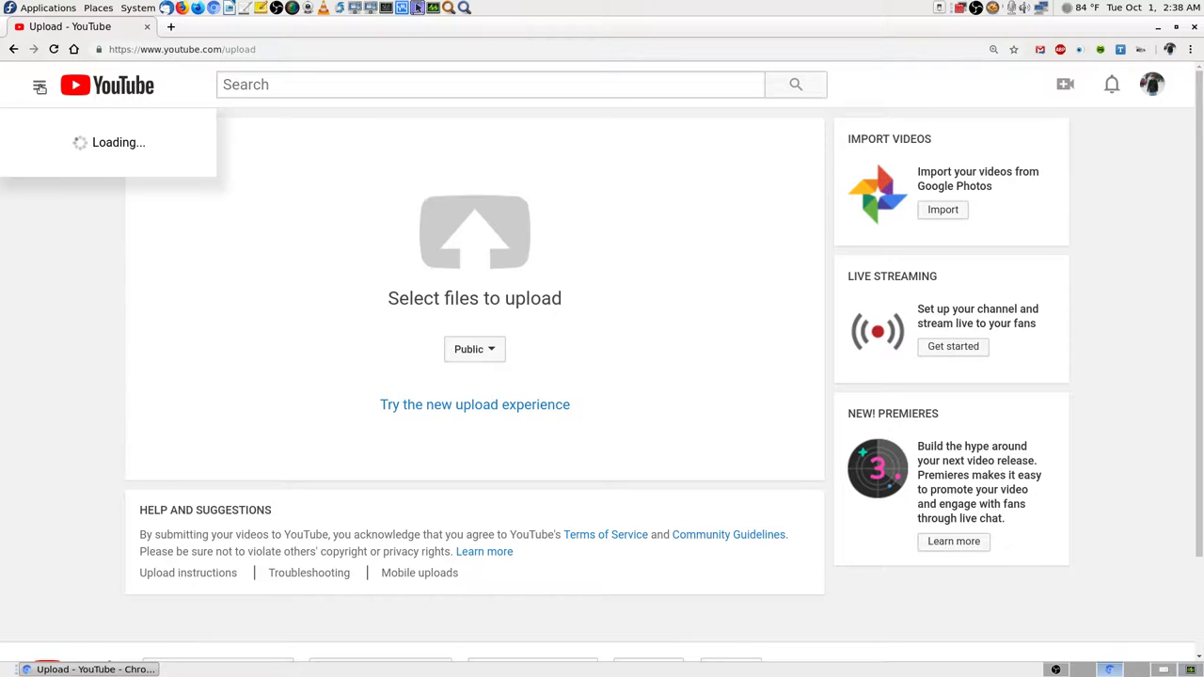
{"action": "left_click", "coordinate": [40, 85]}
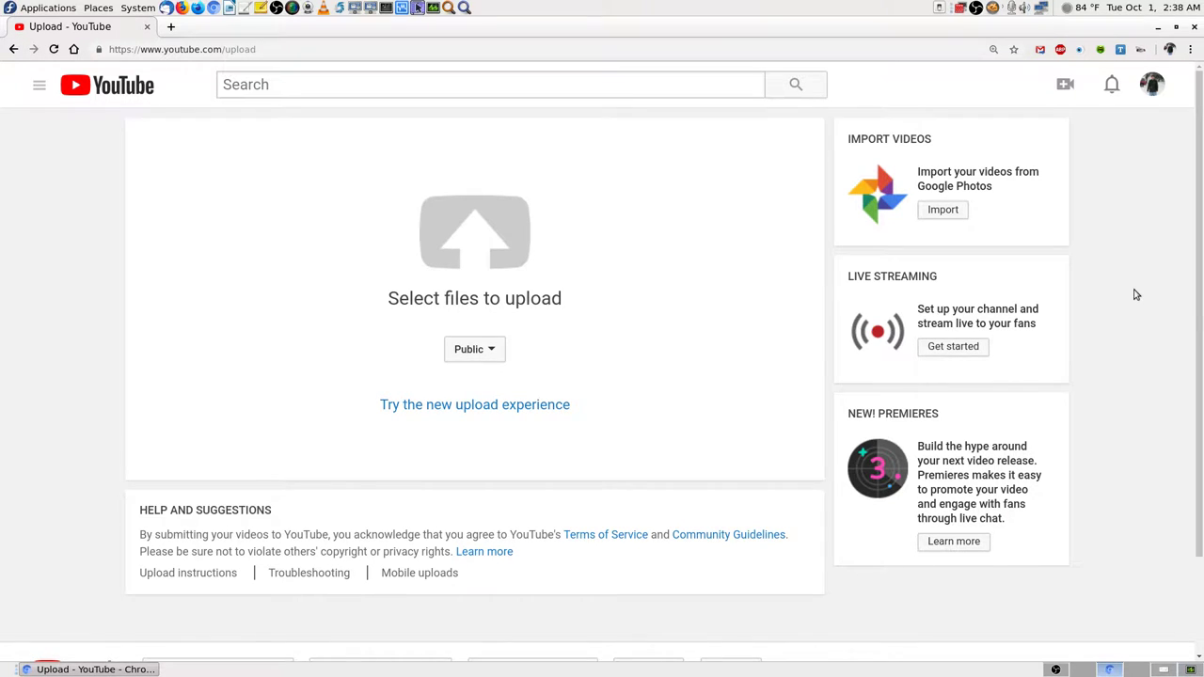
{"action": "left_click", "coordinate": [1194, 29]}
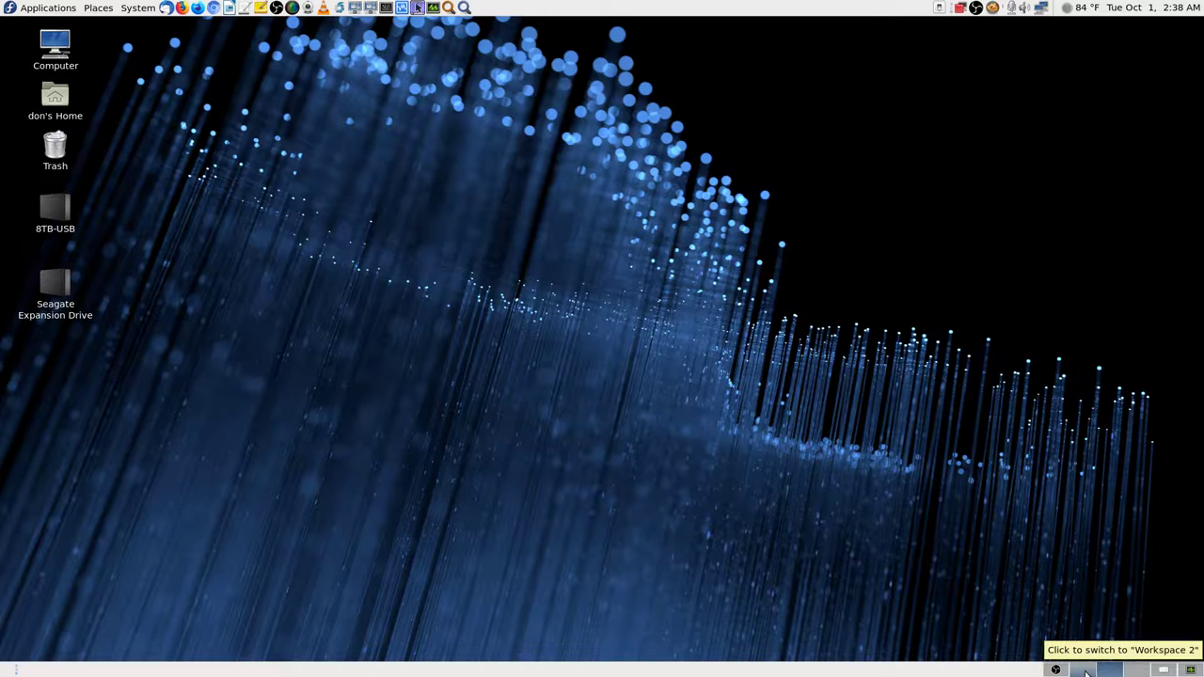
Start Firefox on the empty Workspace 2 and close the uStart.org start page, leaving Google open.
{"action": "left_click", "coordinate": [1164, 669]}
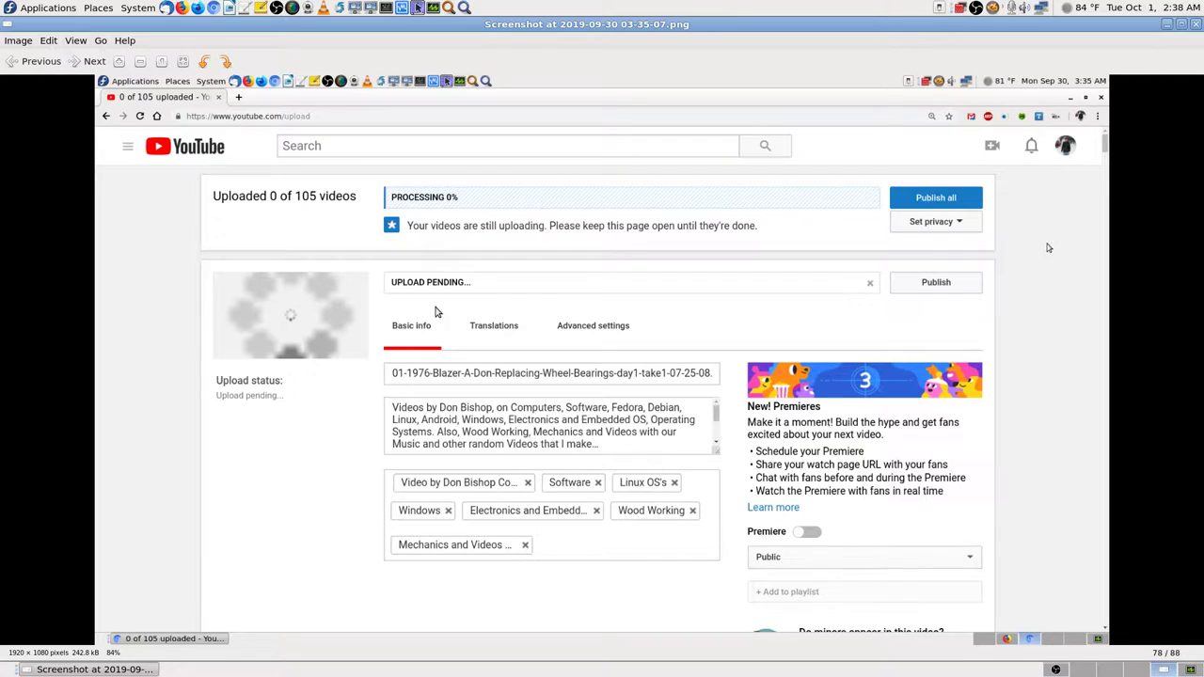
{"action": "left_click", "coordinate": [1081, 669]}
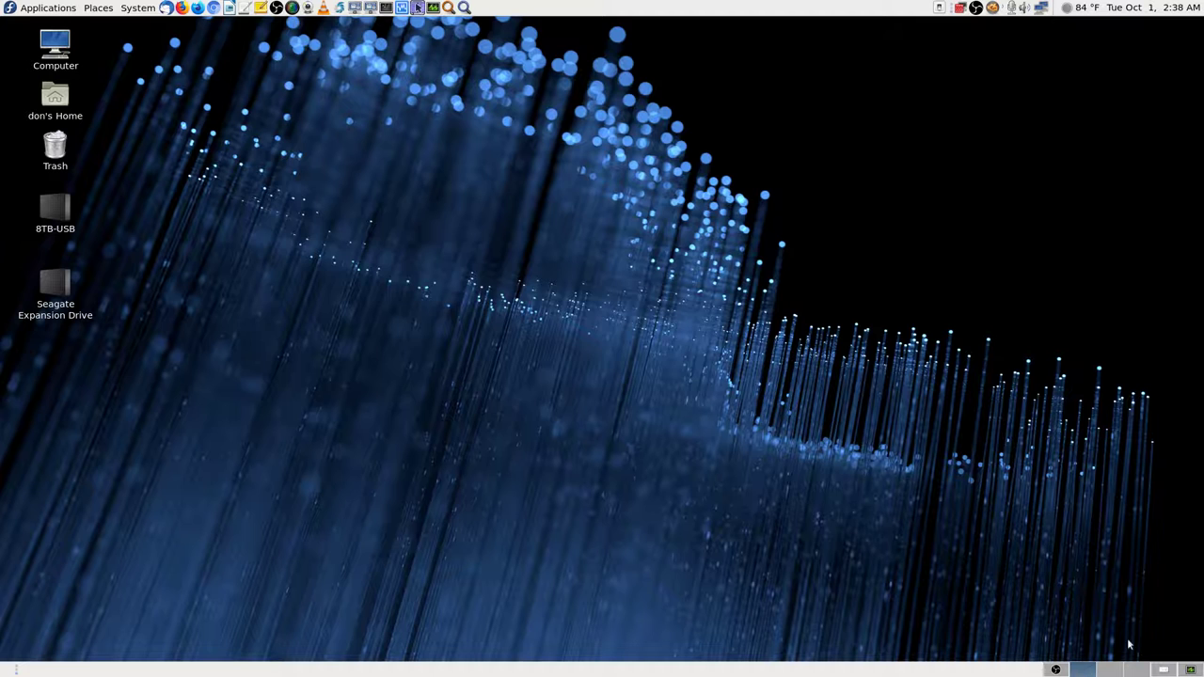
{"action": "left_click", "coordinate": [182, 7]}
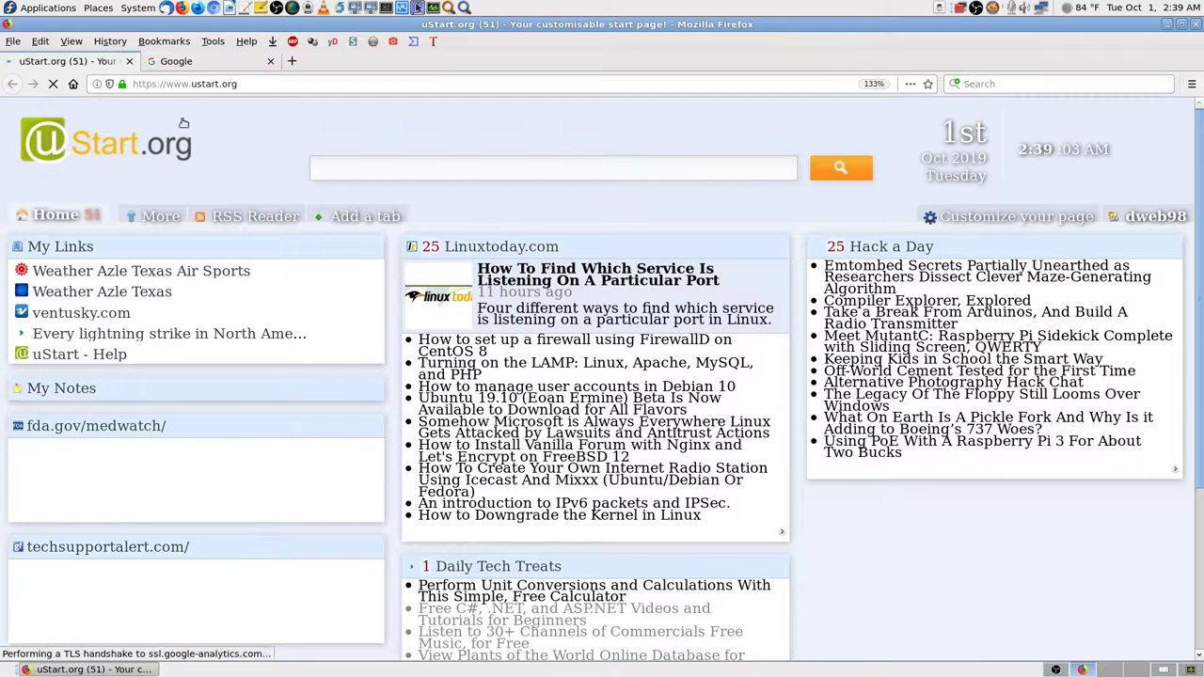
{"action": "left_click", "coordinate": [129, 61]}
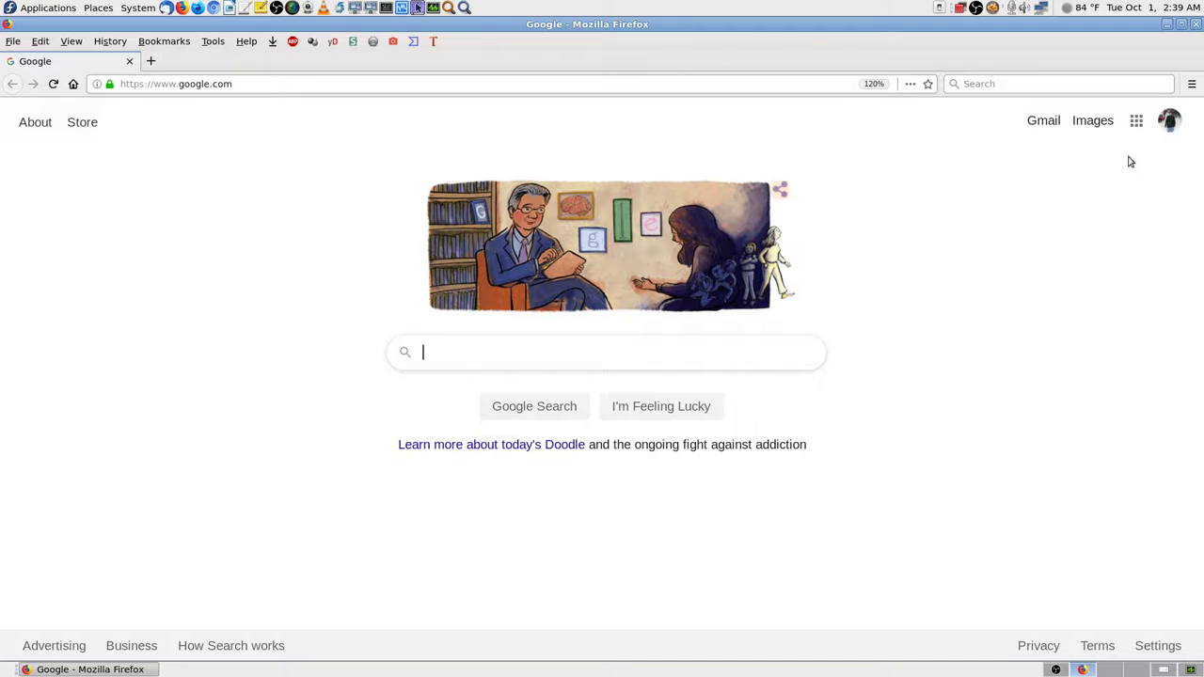
Show the bookmarks toolbar just long enough to open the bookmarked channel videos page in YouTube Studio, and hide the toolbar again.
{"action": "right_click", "coordinate": [900, 50]}
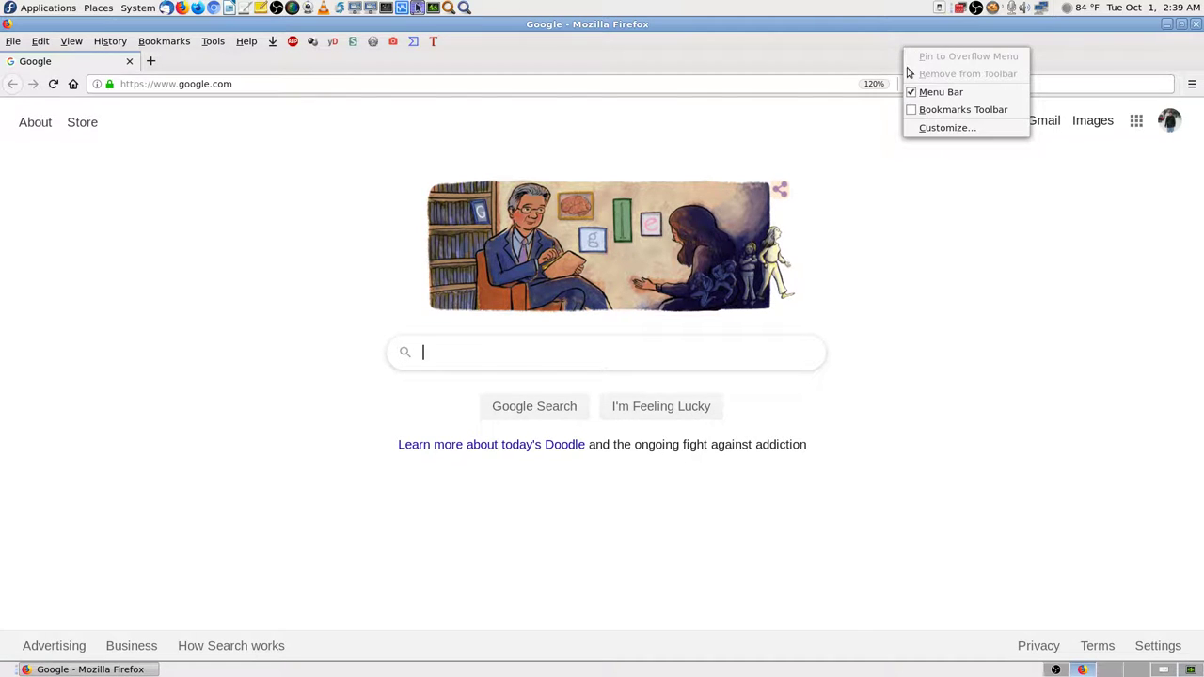
{"action": "left_click", "coordinate": [935, 108]}
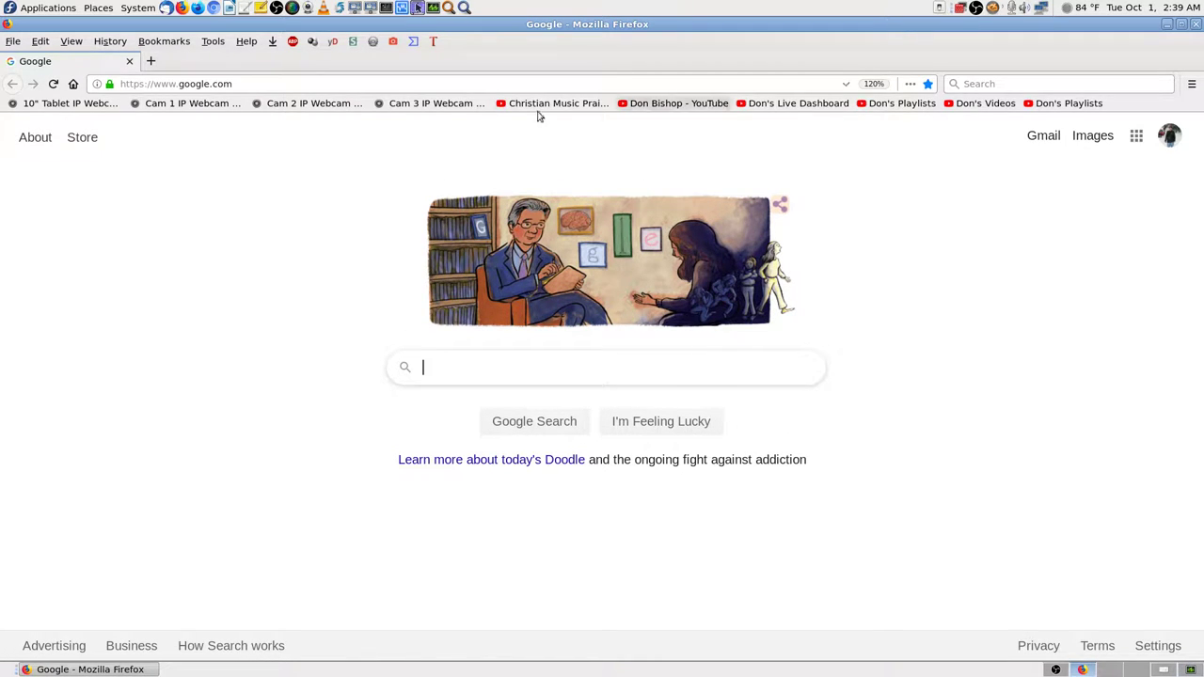
{"action": "left_click", "coordinate": [986, 103]}
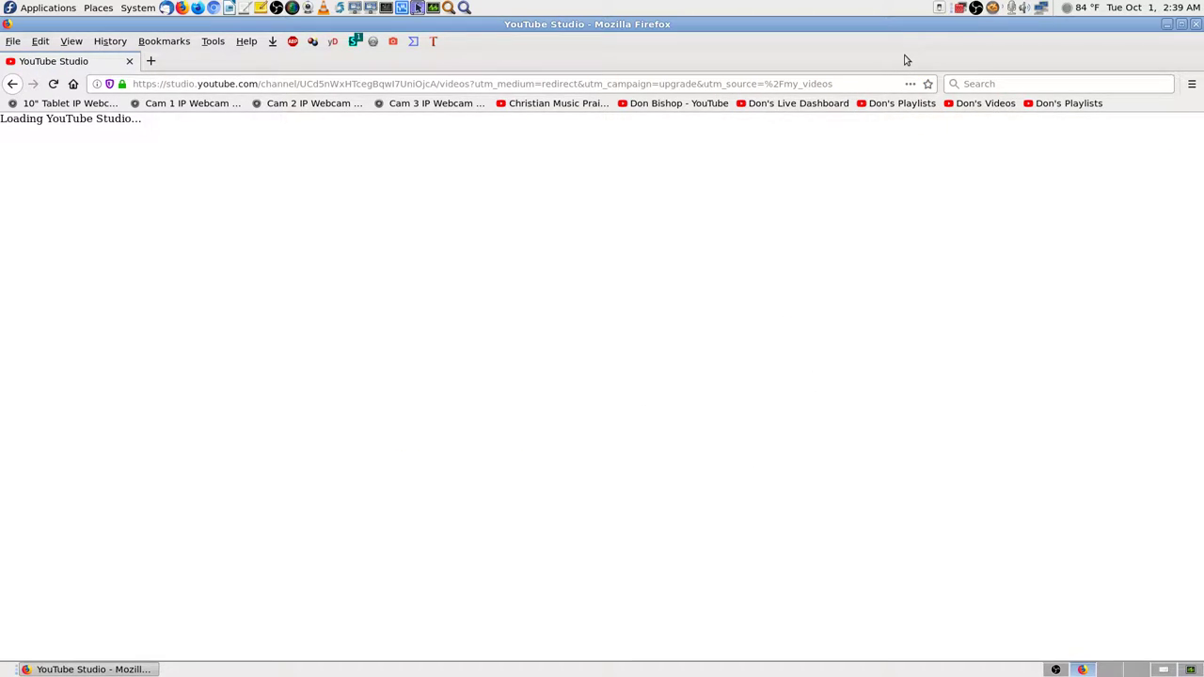
{"action": "right_click", "coordinate": [906, 60]}
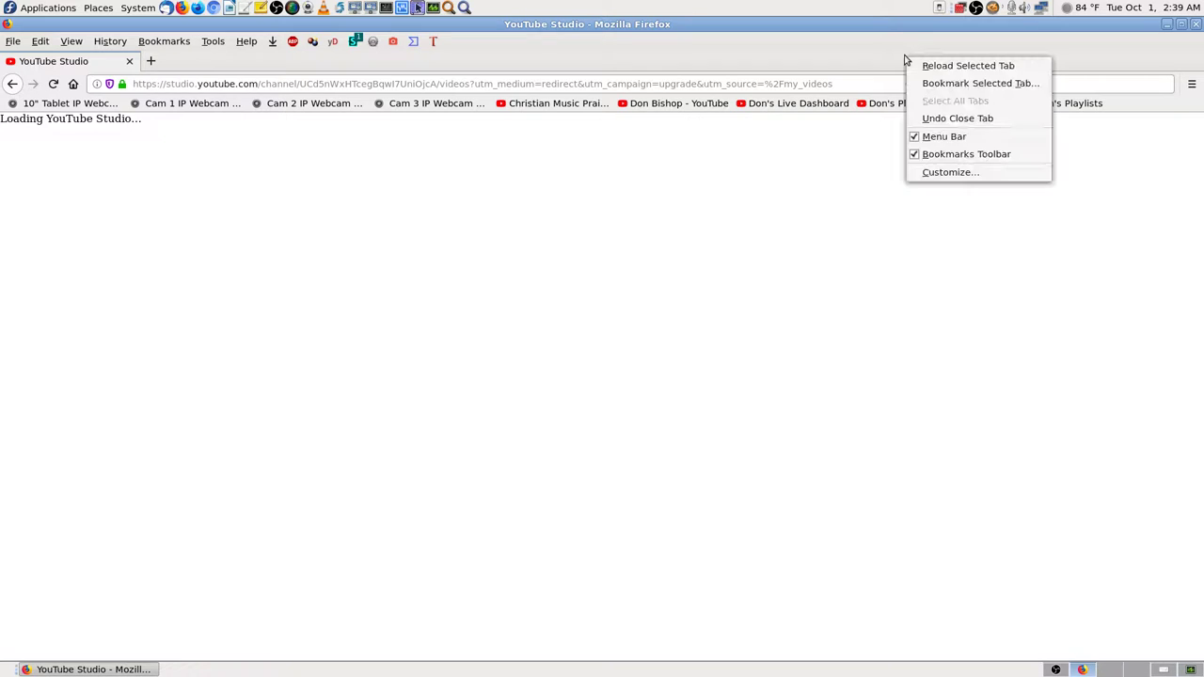
{"action": "left_click", "coordinate": [986, 151]}
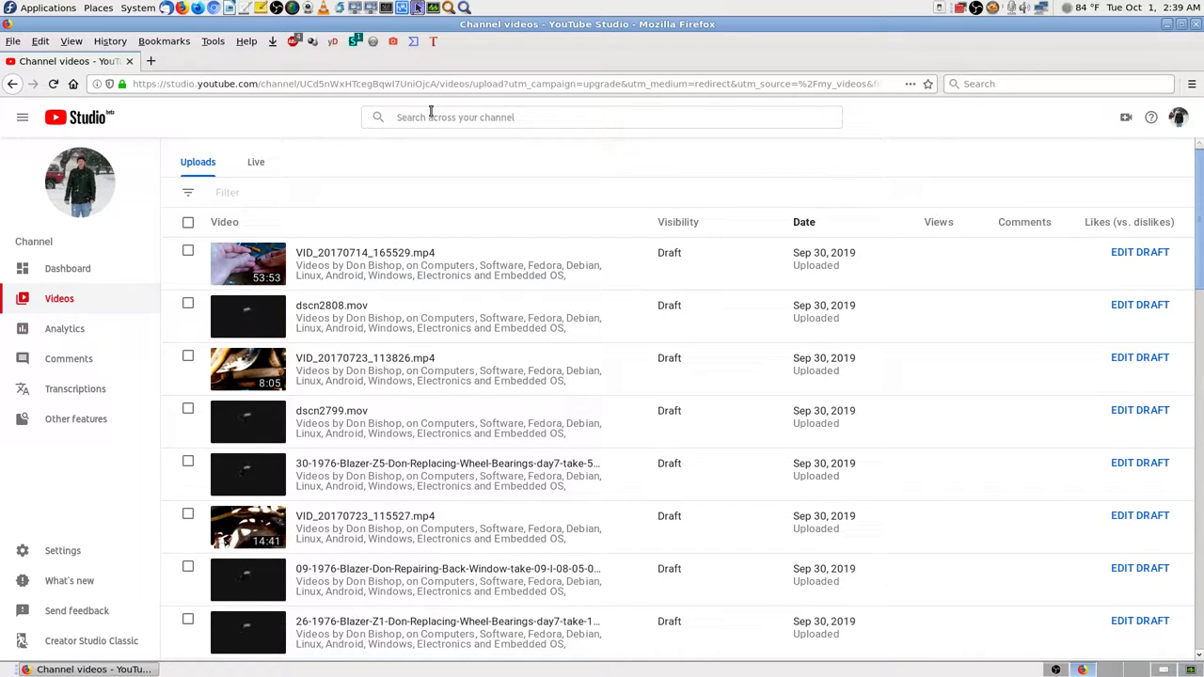
Examine the channel's live streams and the first page of uploaded drafts down to VID_20170711_095227.mp4.
{"action": "left_click", "coordinate": [256, 163]}
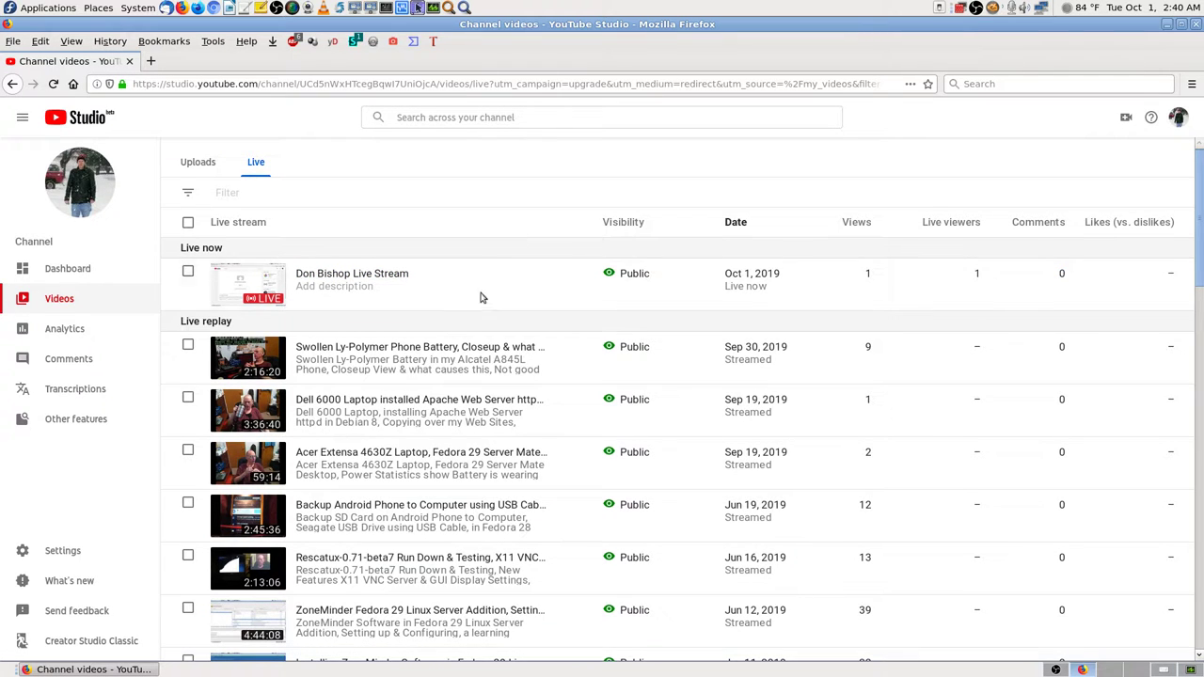
{"action": "scroll", "coordinate": [494, 377], "scroll_direction": "down", "scroll_amount": 2}
{"action": "scroll", "coordinate": [498, 372], "scroll_direction": "up", "scroll_amount": 2}
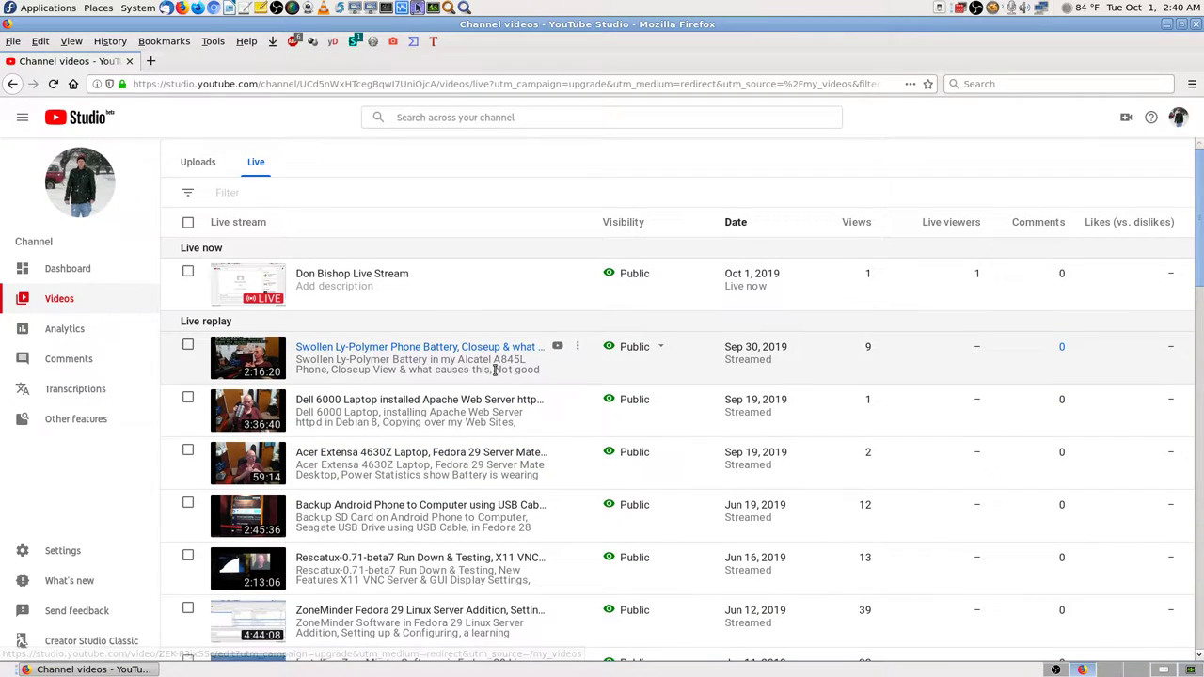
{"action": "left_click", "coordinate": [205, 162]}
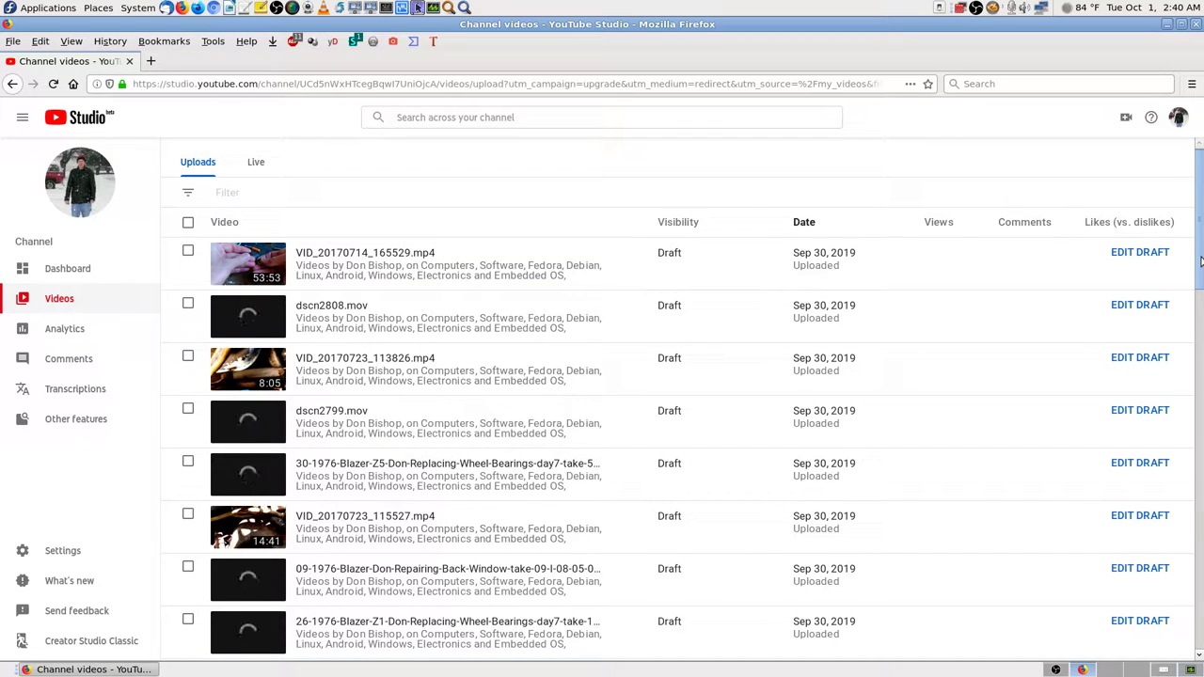
{"action": "left_click_drag", "start_coordinate": [1200, 261], "coordinate": [1201, 539]}
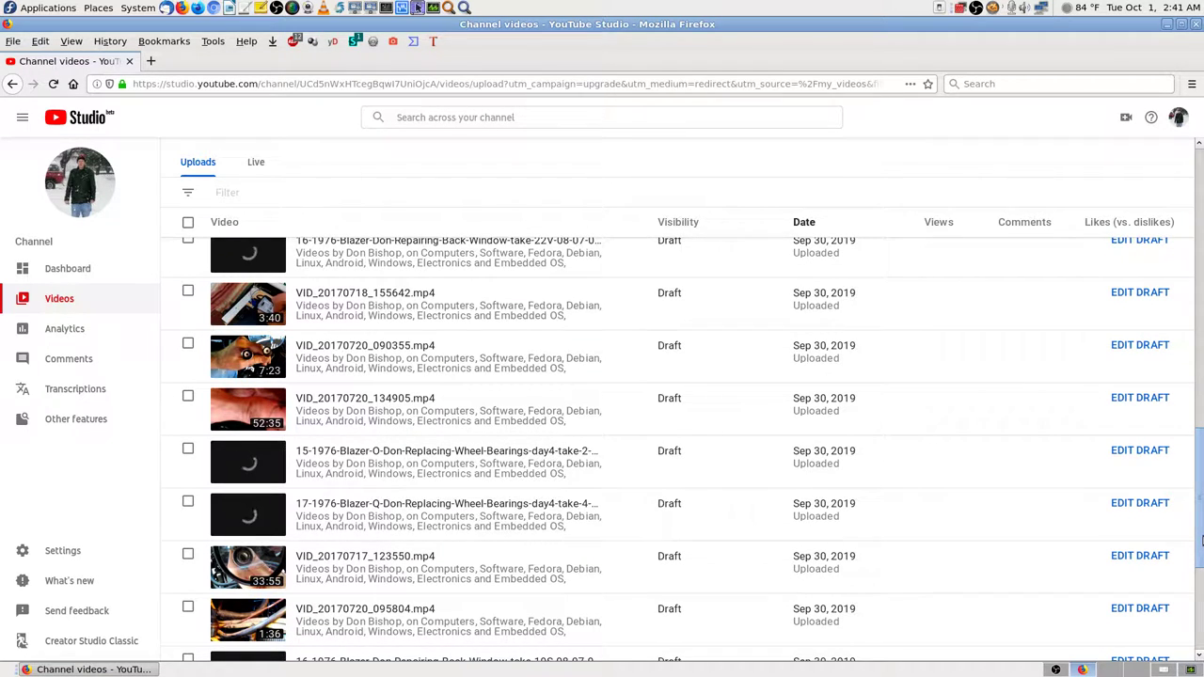
{"action": "left_click_drag", "start_coordinate": [1201, 539], "coordinate": [1201, 645]}
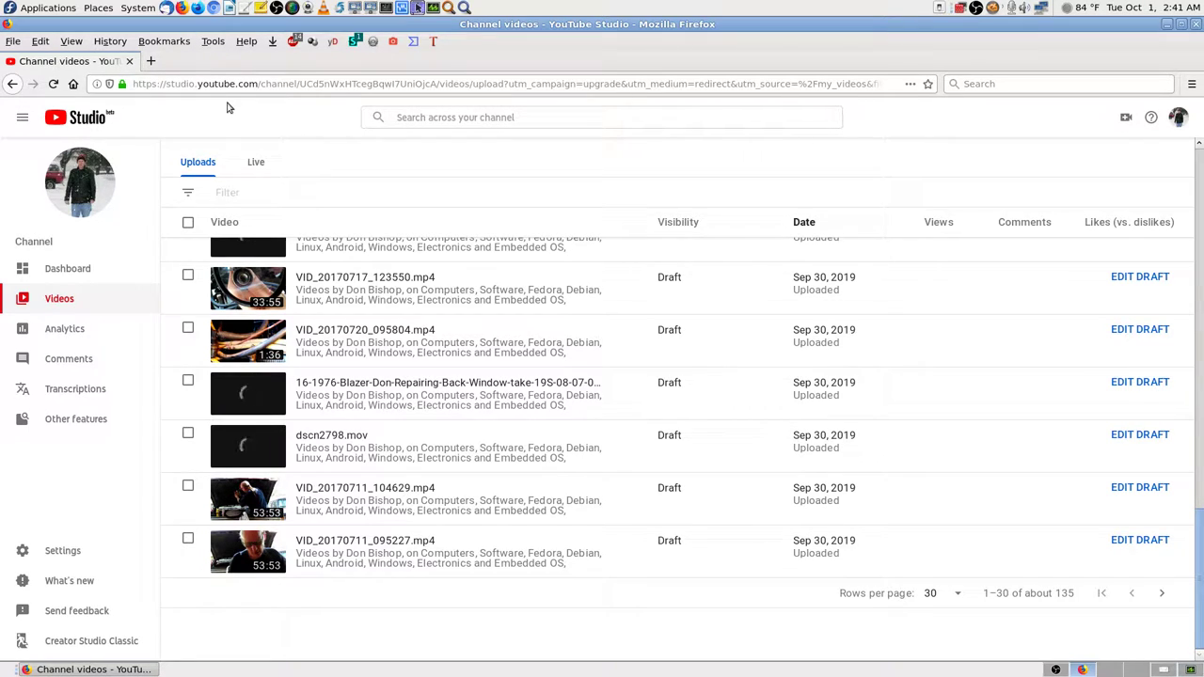
Open the classic Upload video page and view its visibility options, leaving Public selected.
{"action": "scroll", "coordinate": [1200, 213], "scroll_direction": "up", "scroll_amount": 15}
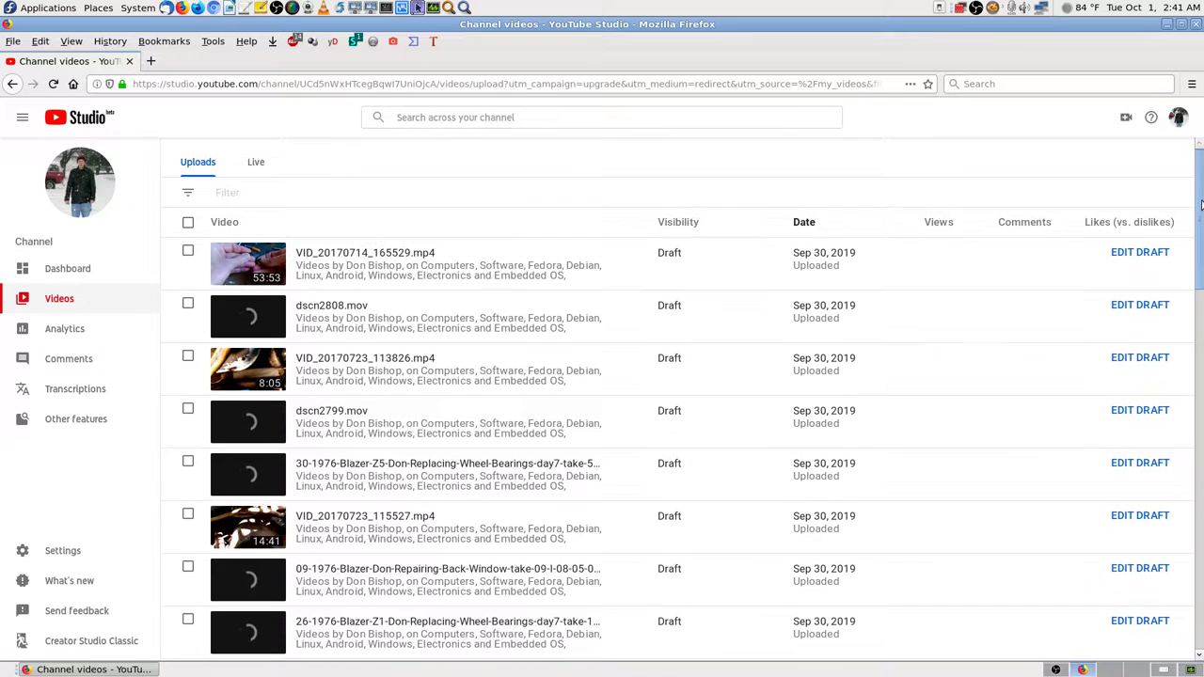
{"action": "left_click", "coordinate": [1128, 118]}
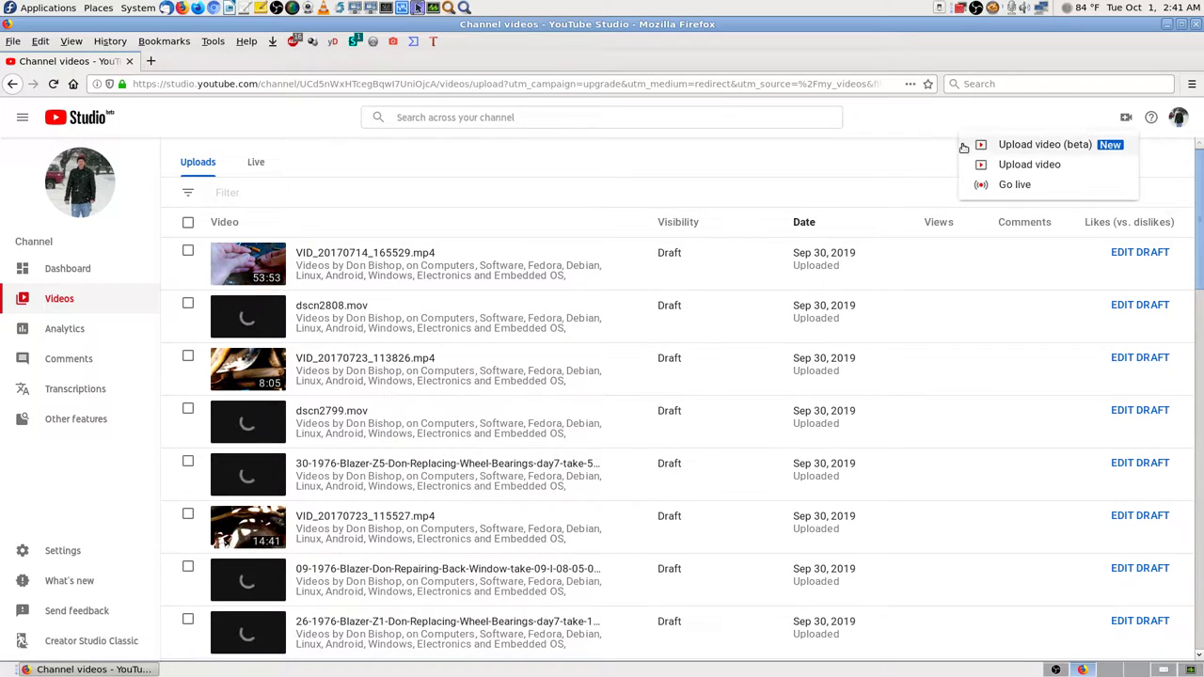
{"action": "left_click", "coordinate": [1029, 165]}
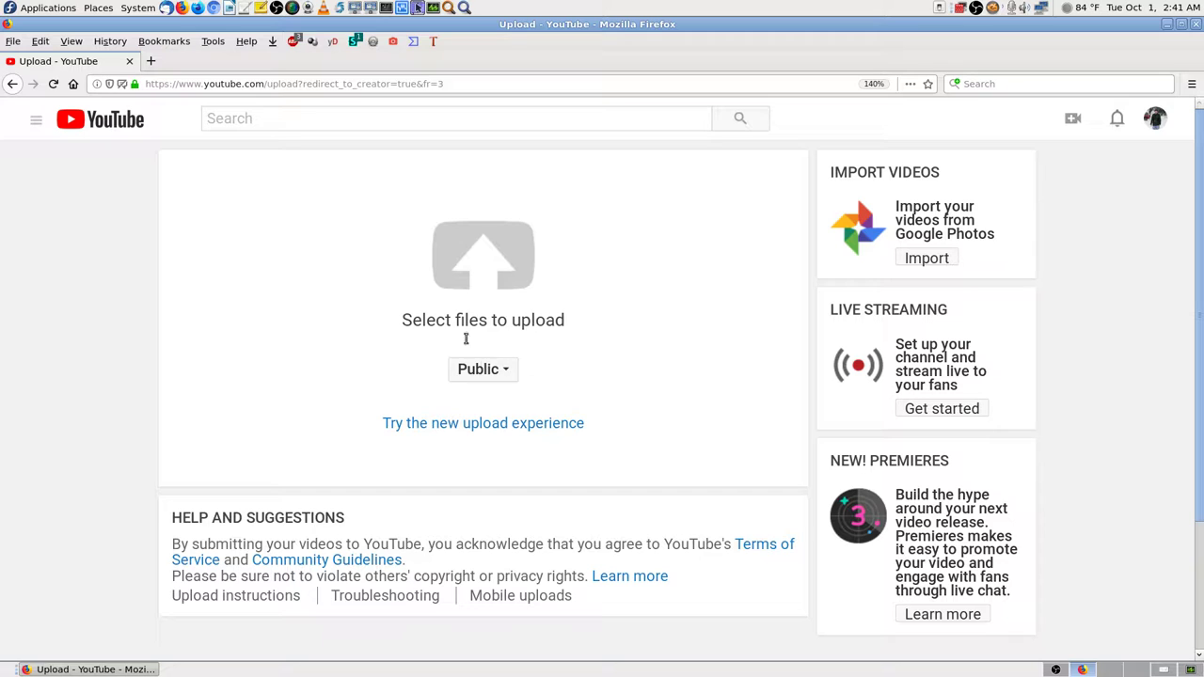
{"action": "left_click", "coordinate": [487, 371]}
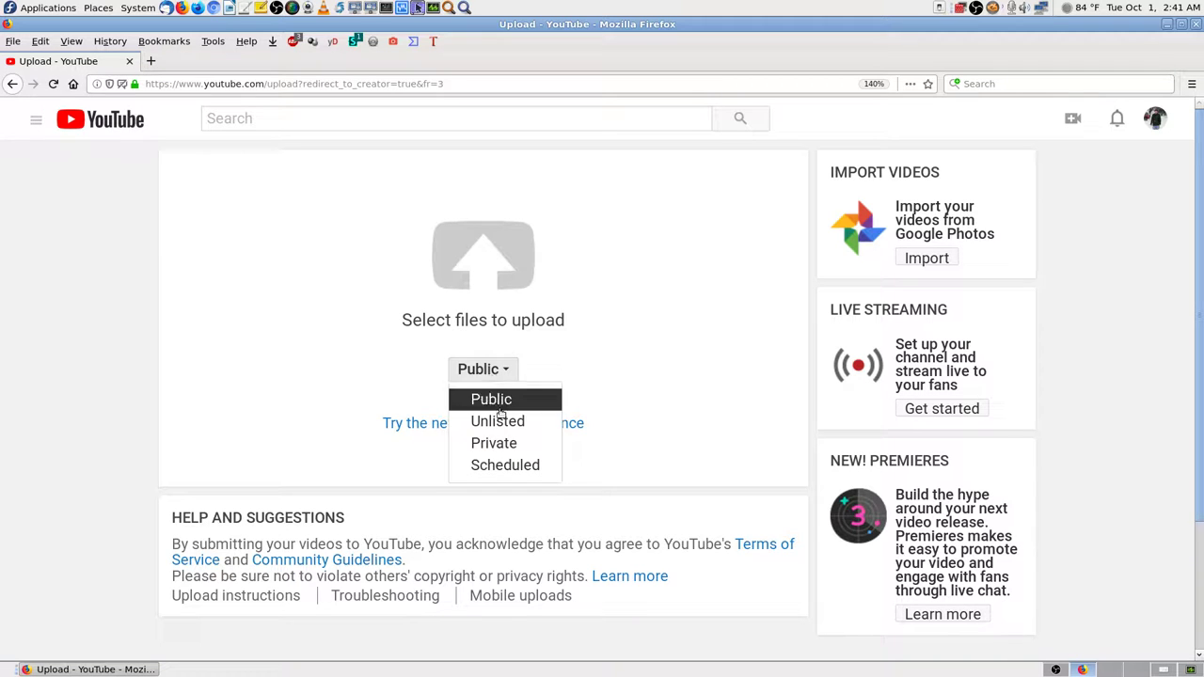
{"action": "left_click", "coordinate": [696, 312]}
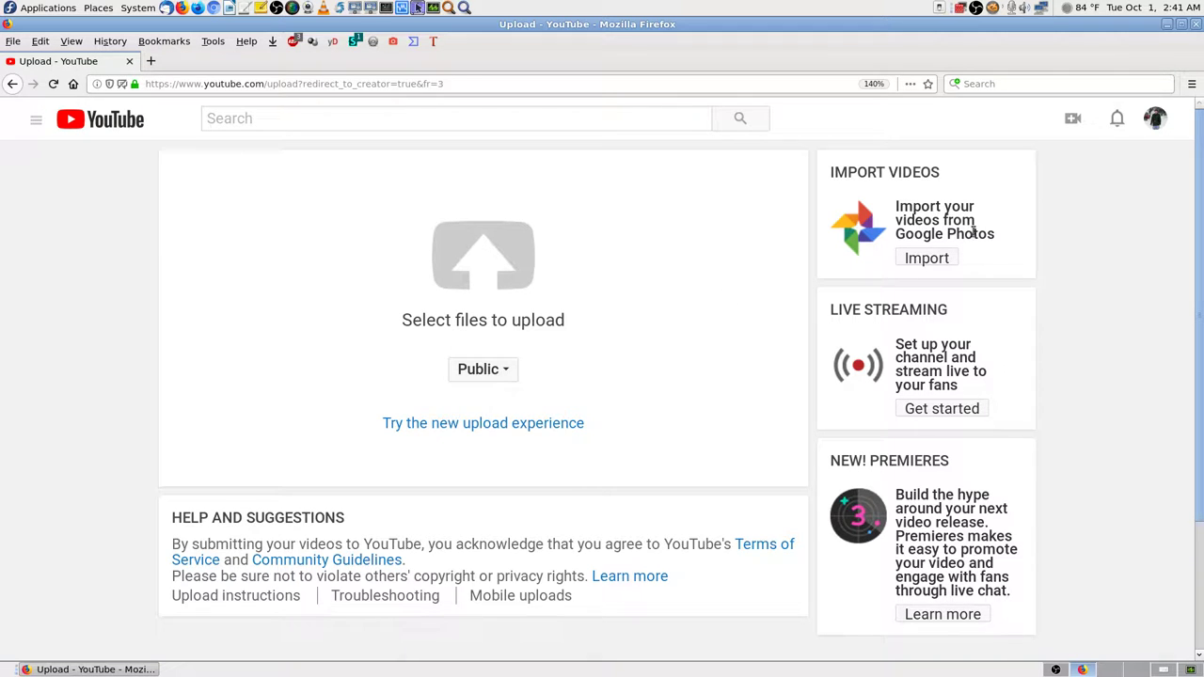
Start importing videos from Google Photos and try to sign in to Google's online storage.
{"action": "left_click", "coordinate": [934, 260]}
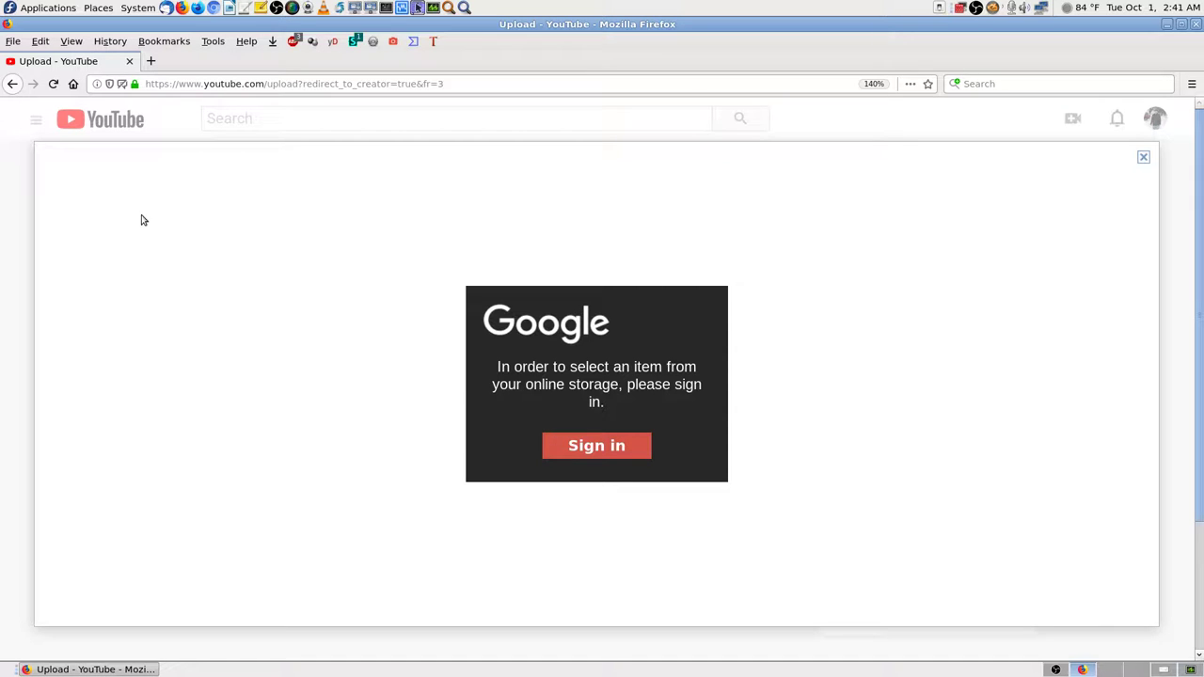
{"action": "left_click", "coordinate": [596, 450]}
{"action": "left_click", "coordinate": [596, 453]}
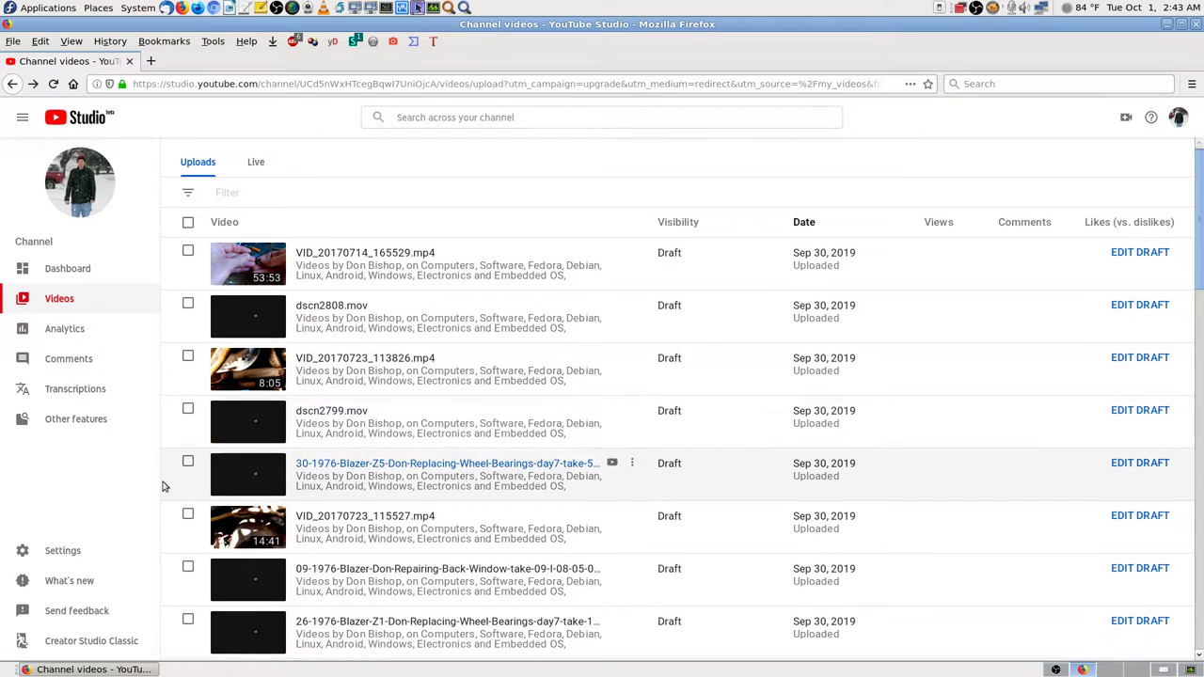
Reload the channel's uploads list, review the first page of drafts from start to end, and close the Firefox window.
{"action": "mouse_move", "coordinate": [160, 434]}
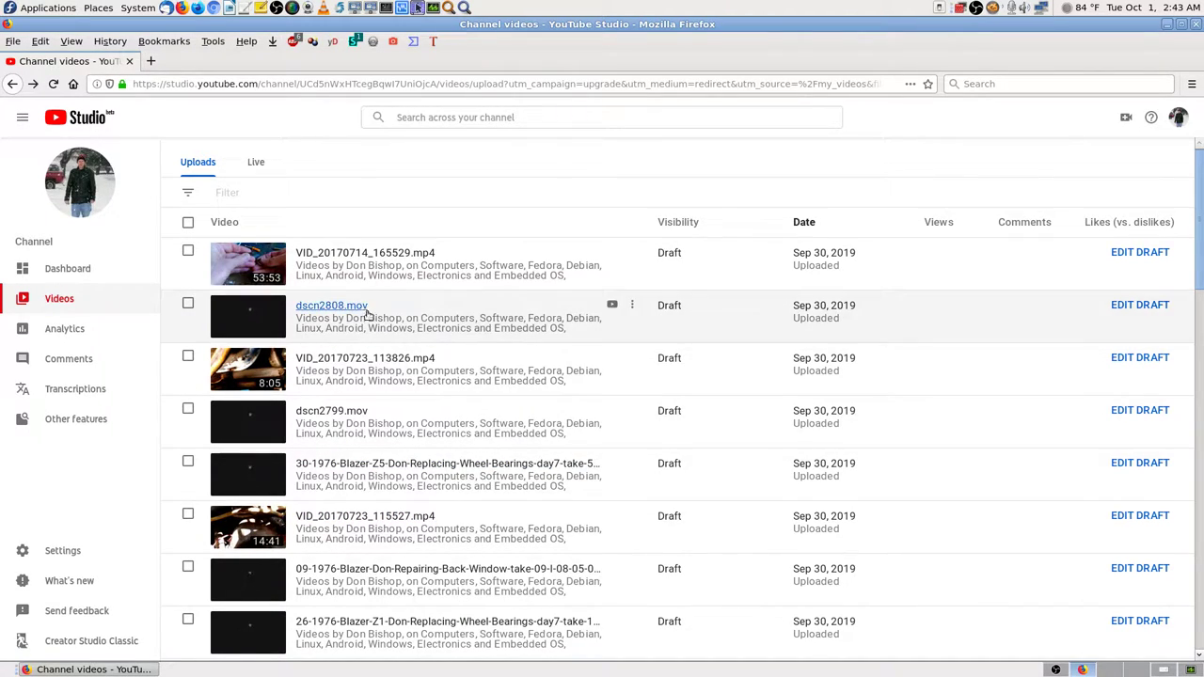
{"action": "left_click", "coordinate": [57, 84]}
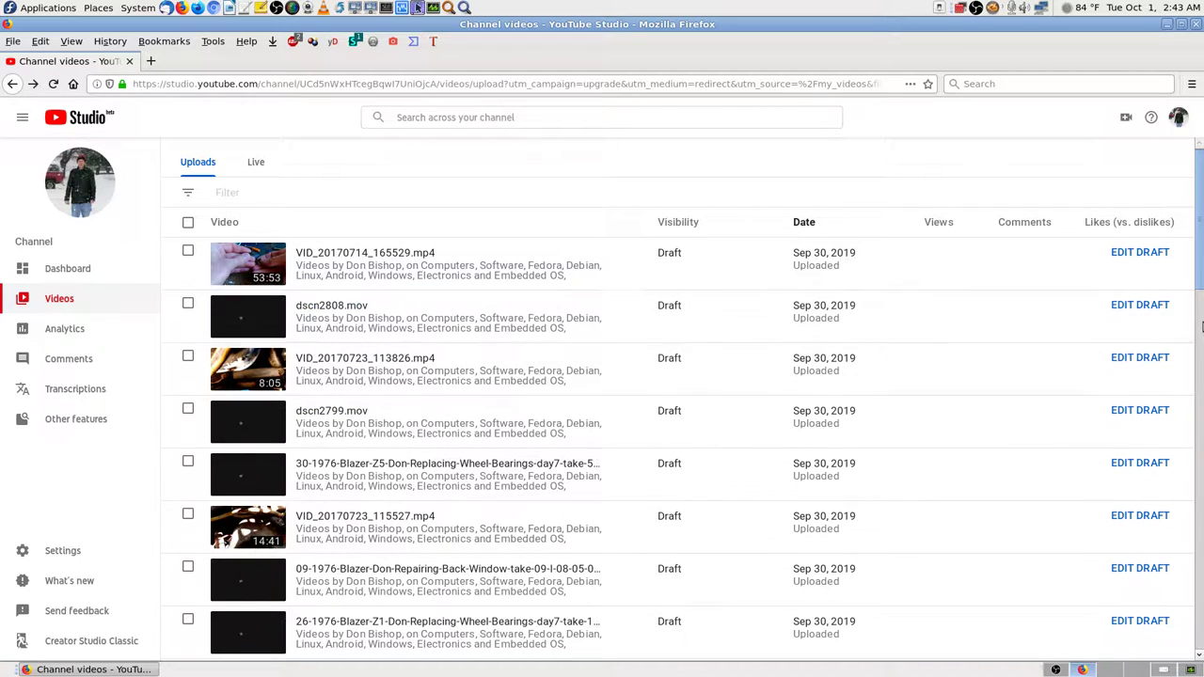
{"action": "left_click_drag", "start_coordinate": [1199, 292], "coordinate": [1200, 648]}
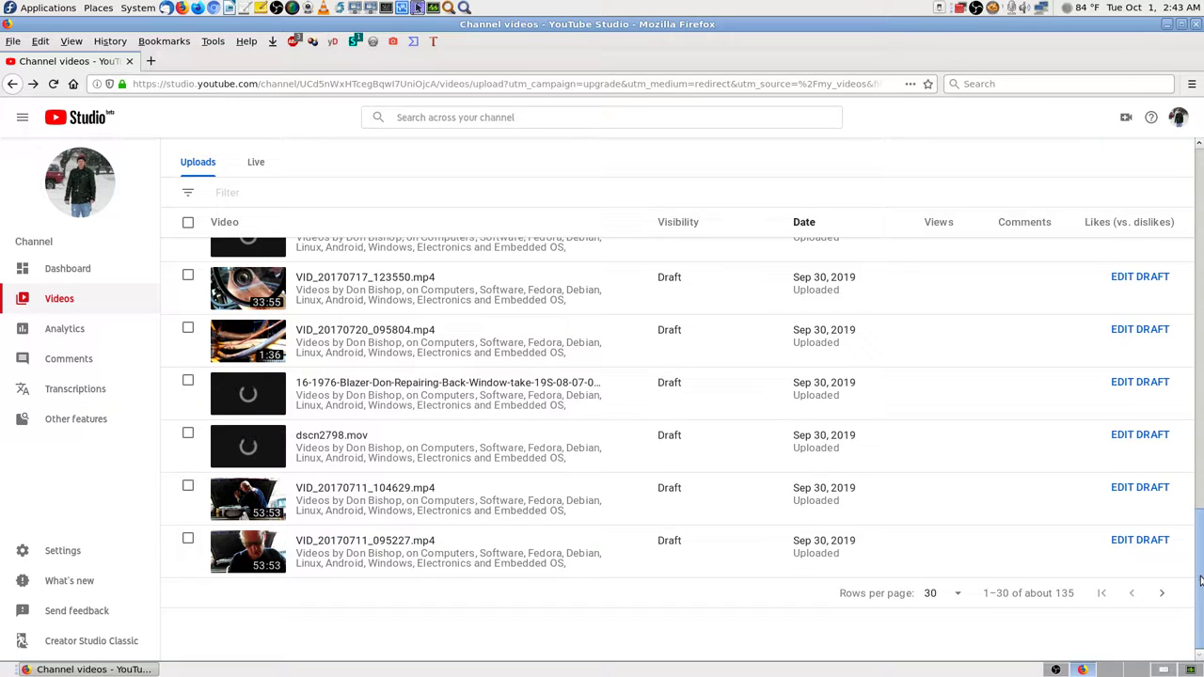
{"action": "left_click_drag", "start_coordinate": [1199, 570], "coordinate": [1199, 264]}
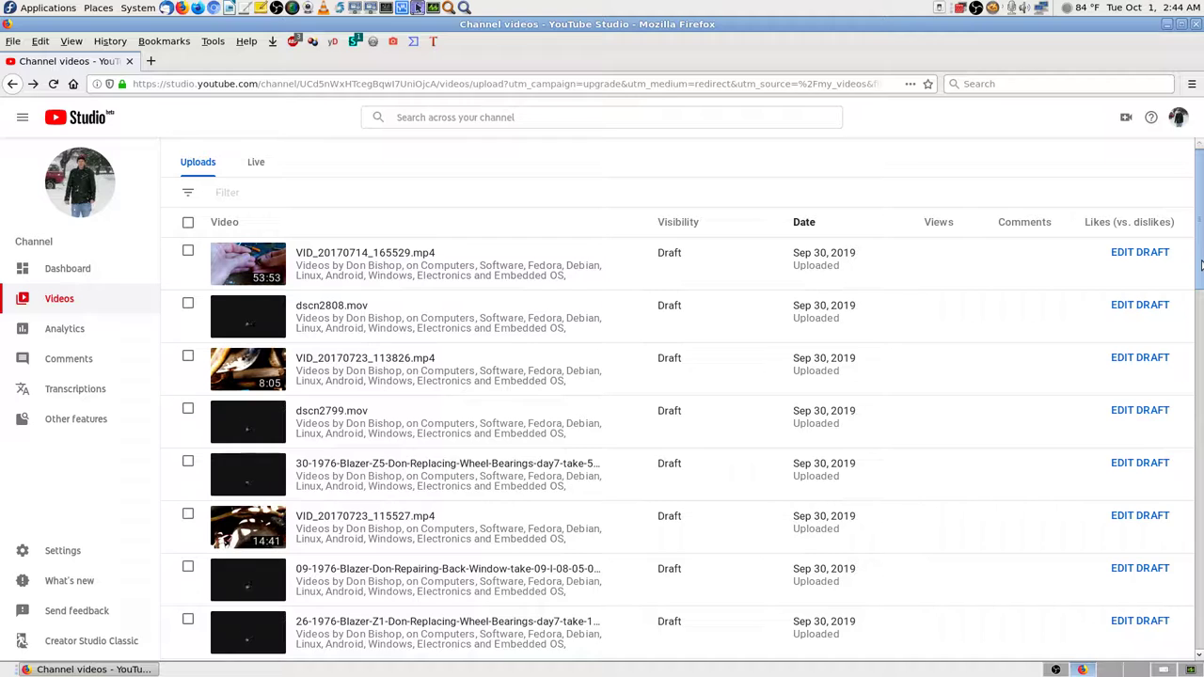
{"action": "left_click_drag", "start_coordinate": [1200, 270], "coordinate": [1200, 658]}
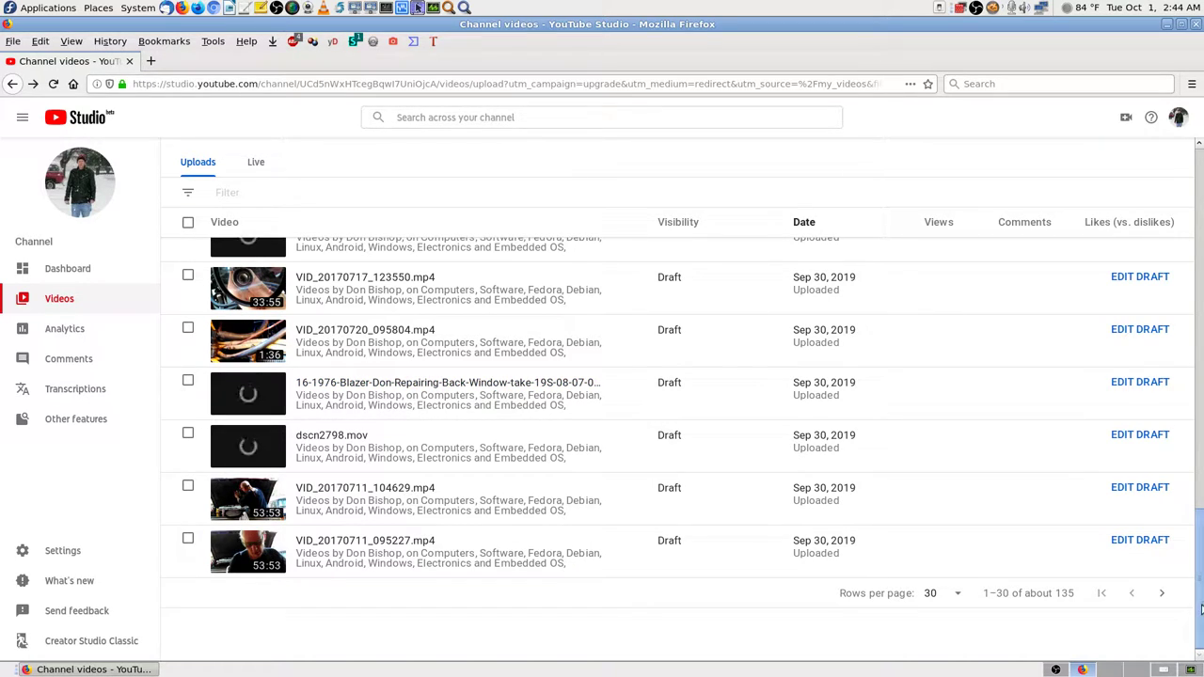
{"action": "scroll", "coordinate": [1201, 609], "scroll_direction": "up", "scroll_amount": 20}
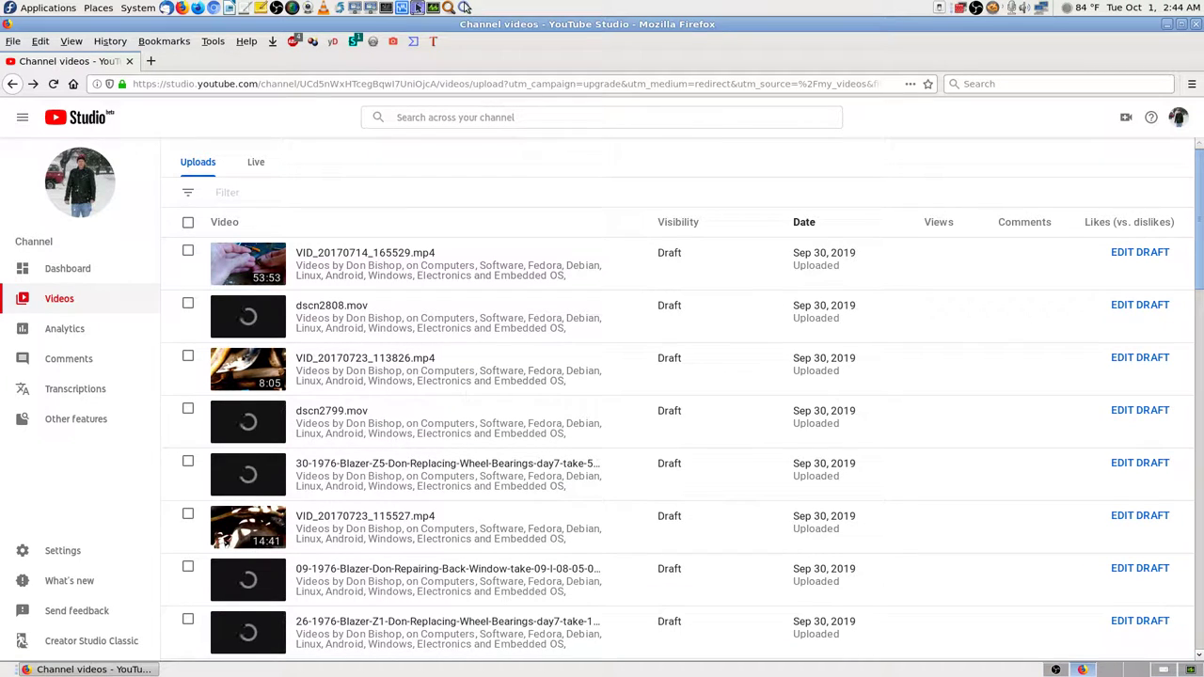
{"action": "left_click", "coordinate": [1197, 29]}
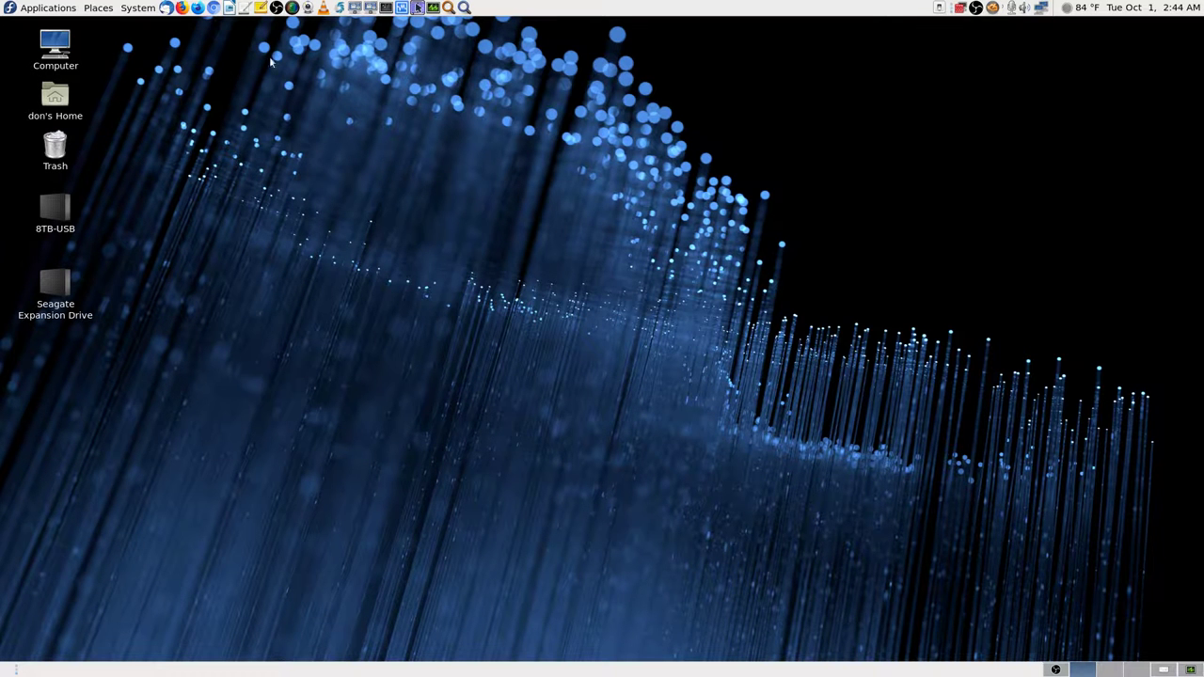
Search Application Finder for "renam", launch Bulk Rename to view its window, and close it.
{"action": "left_click", "coordinate": [464, 7]}
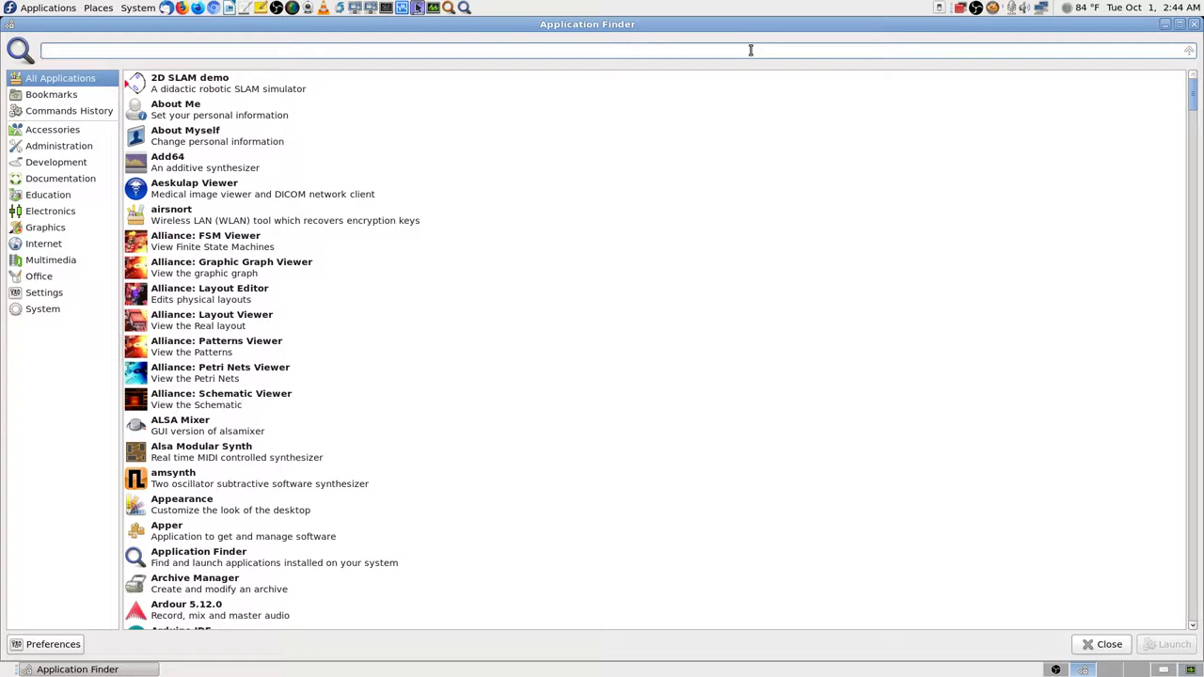
{"action": "type", "text": "renam"}
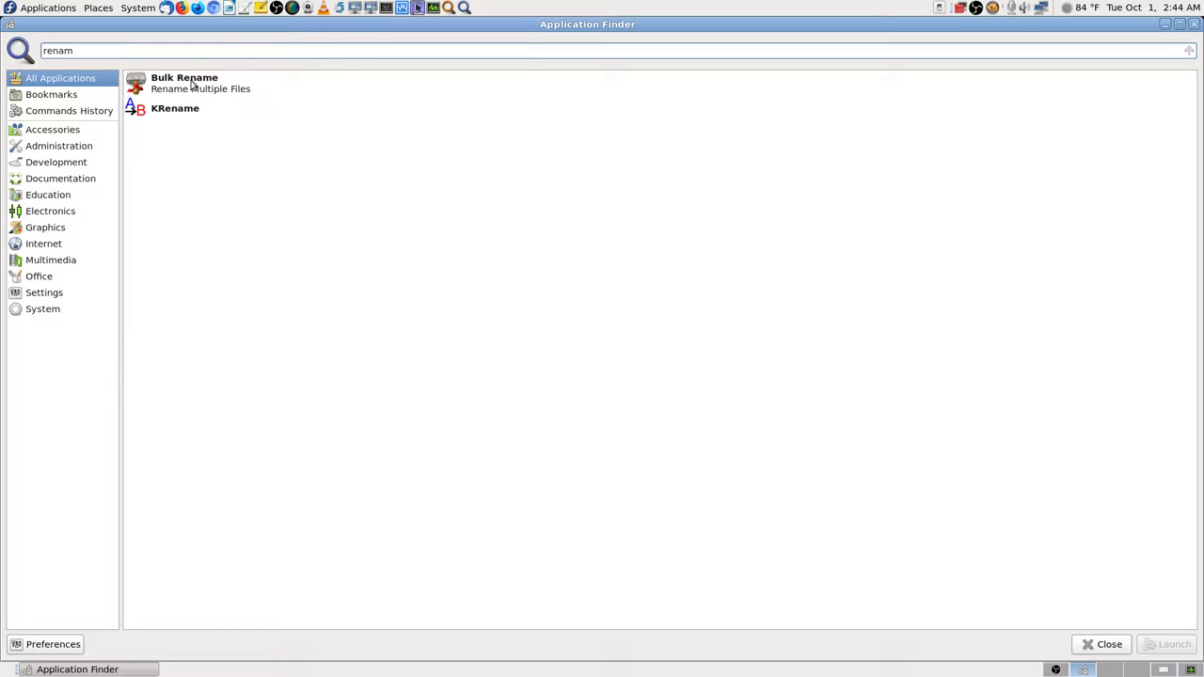
{"action": "mouse_move", "coordinate": [191, 84]}
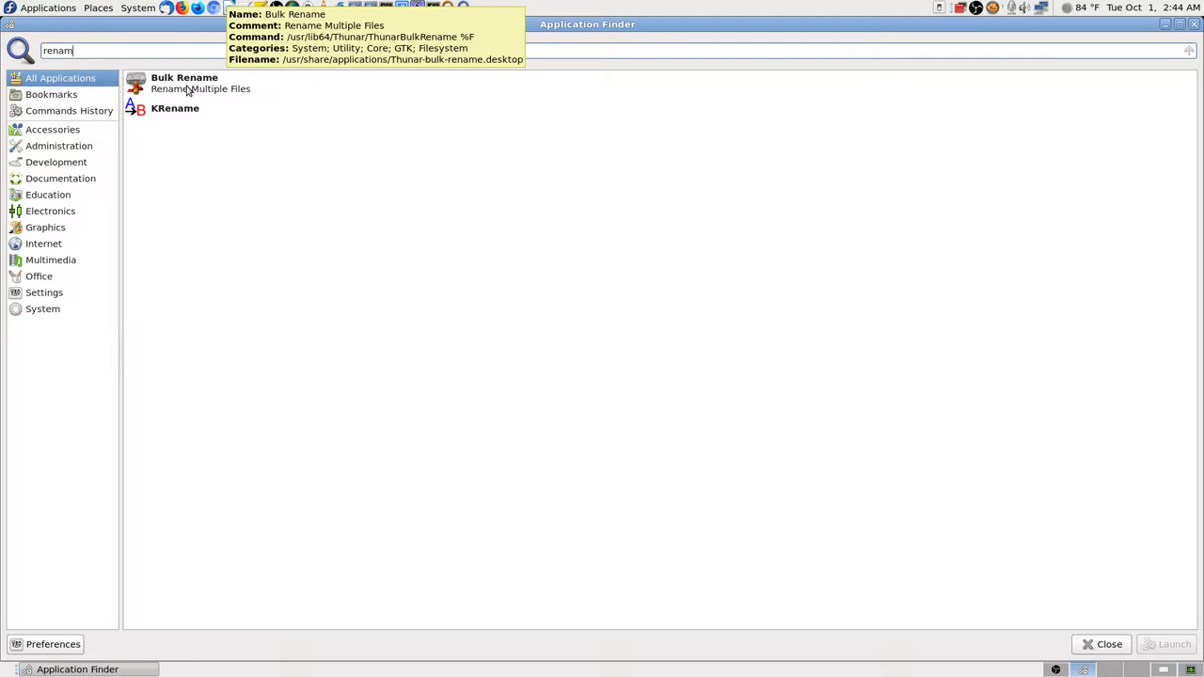
{"action": "left_click", "coordinate": [188, 89]}
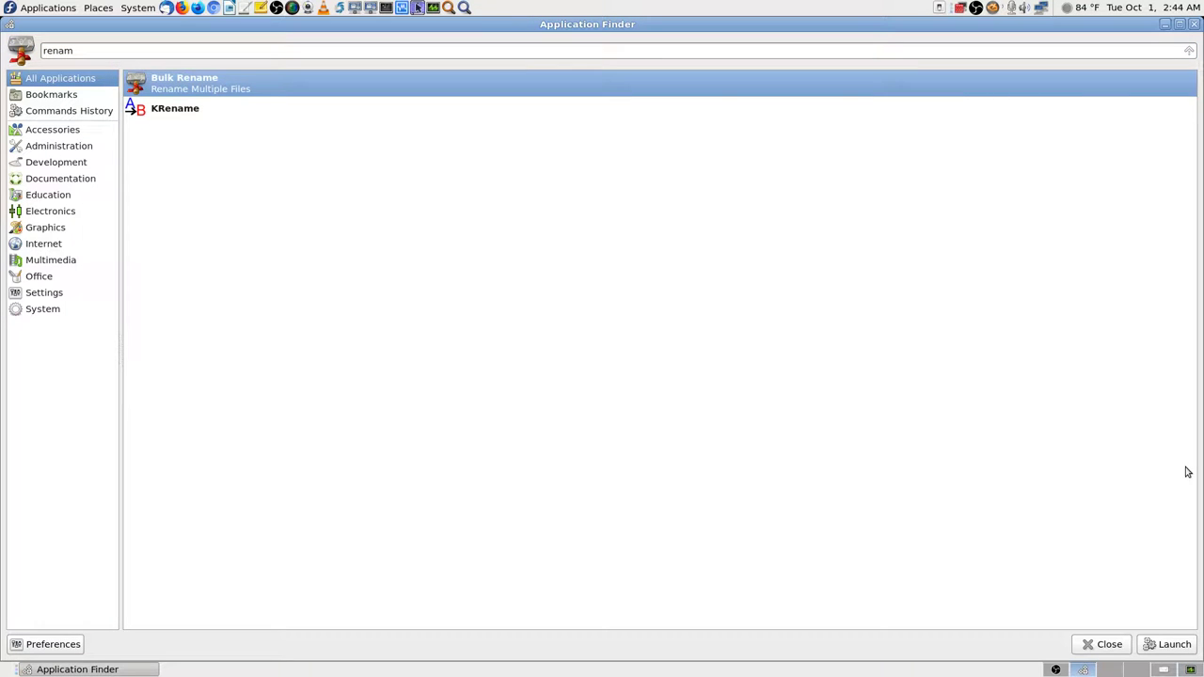
{"action": "key", "text": "Return"}
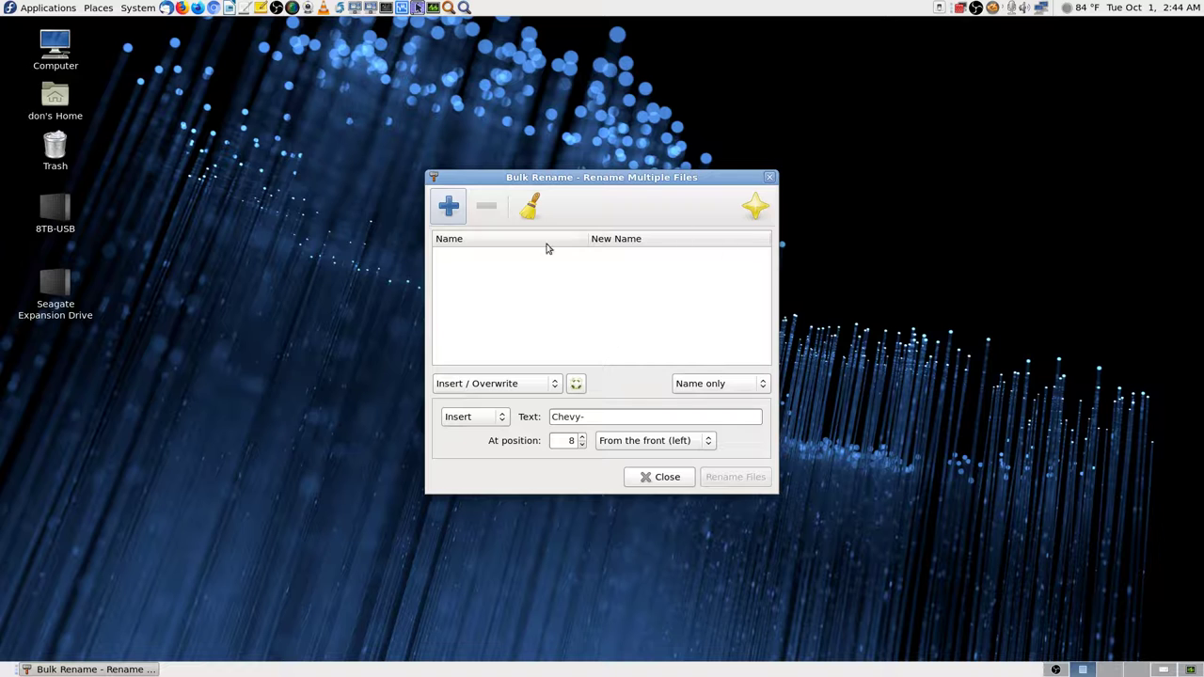
{"action": "left_click", "coordinate": [770, 179]}
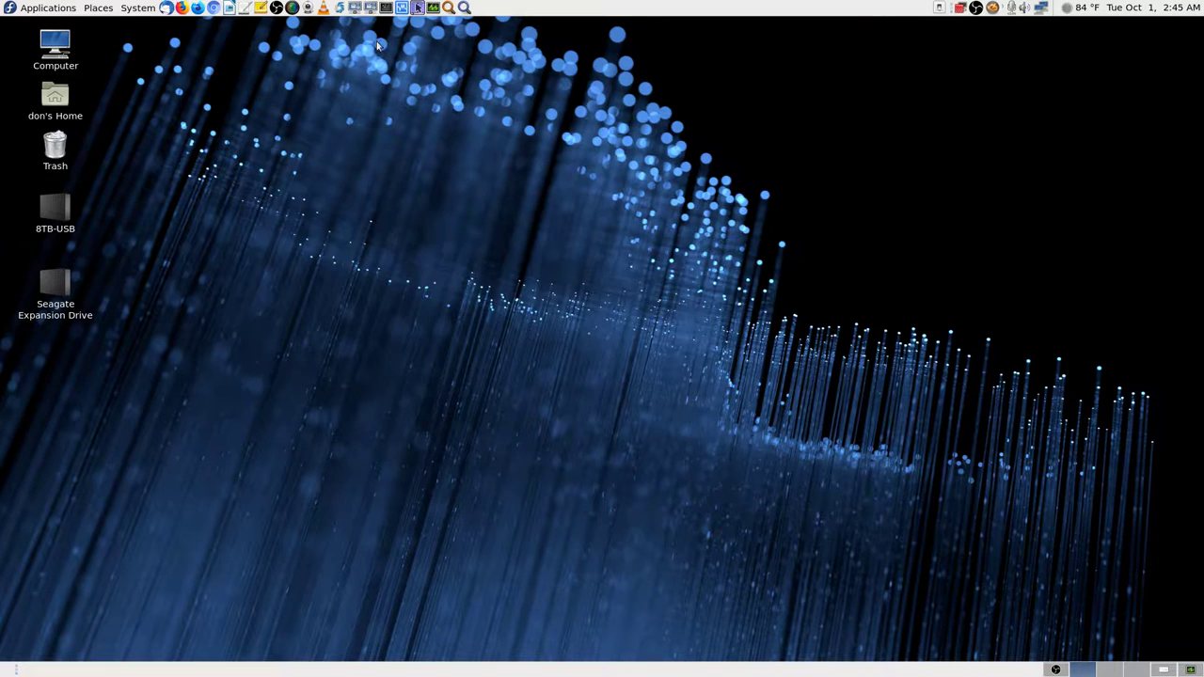
Switch to Krusader and open the three "34 of 105 uploaded - YouTube - Chromium" screenshots, 198 to 200, in KRename.
{"action": "left_click", "coordinate": [1137, 670]}
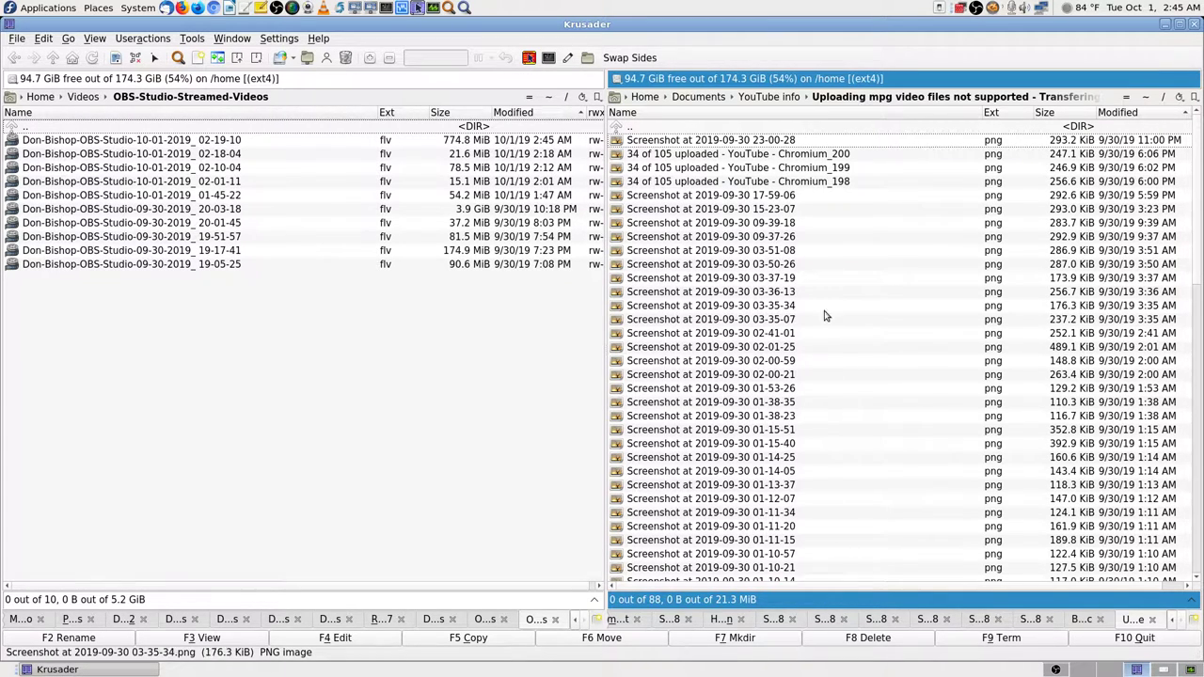
{"action": "left_click", "coordinate": [683, 180]}
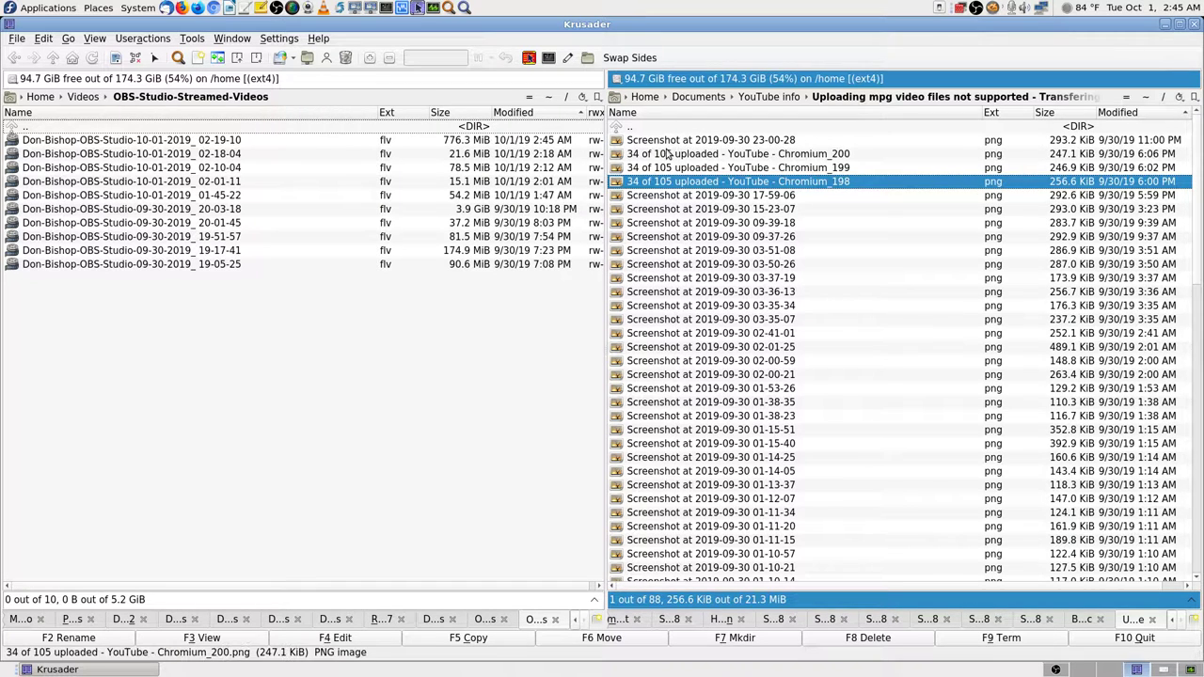
{"action": "left_click", "coordinate": [670, 153], "text": "shift"}
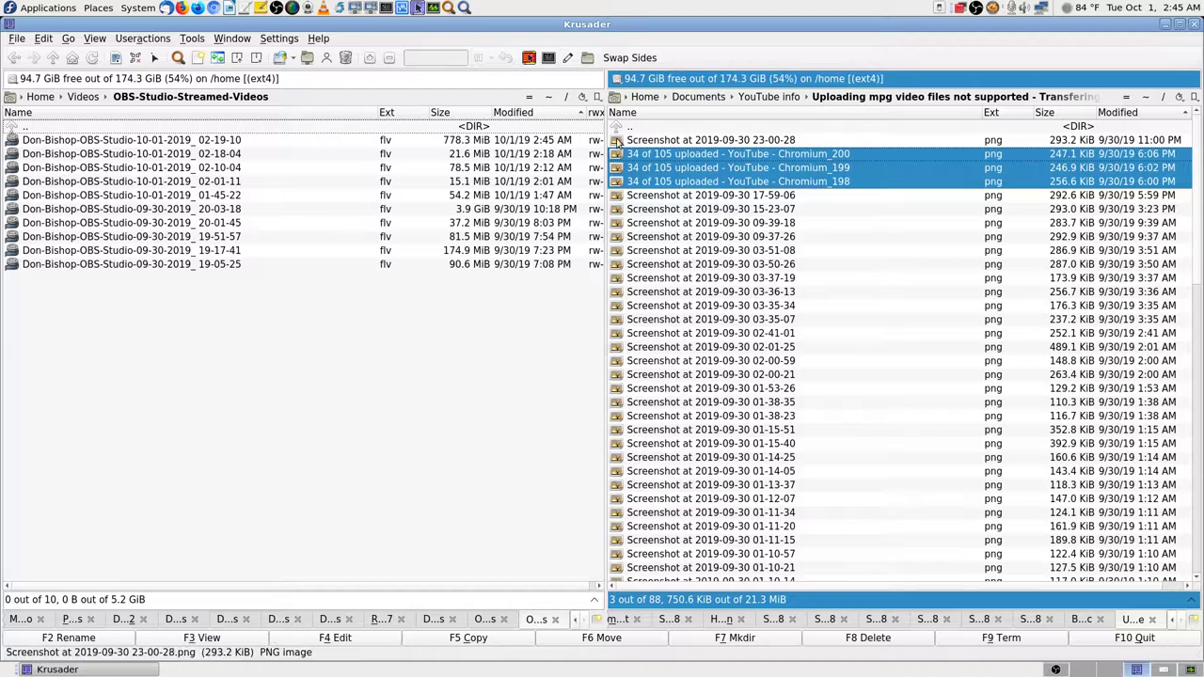
{"action": "left_click", "coordinate": [568, 59]}
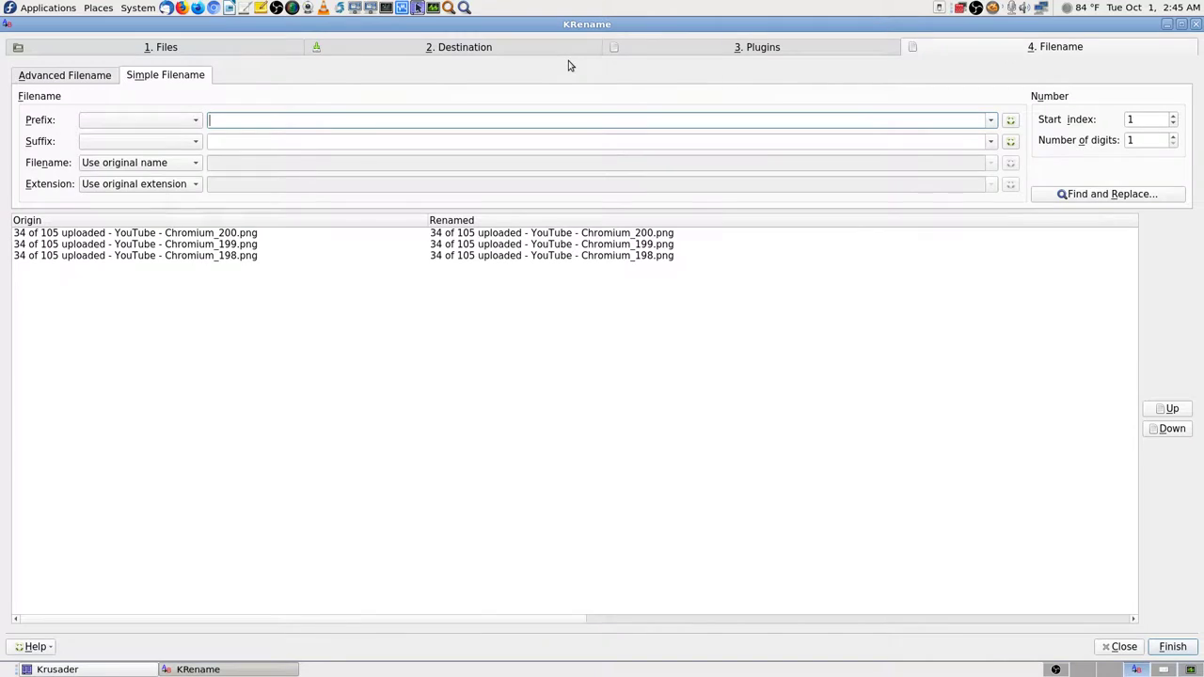
Set the filename prefix to "Screenshot-" for the three images, keeping their original names and extensions.
{"action": "type", "text": "ScreenShot"}
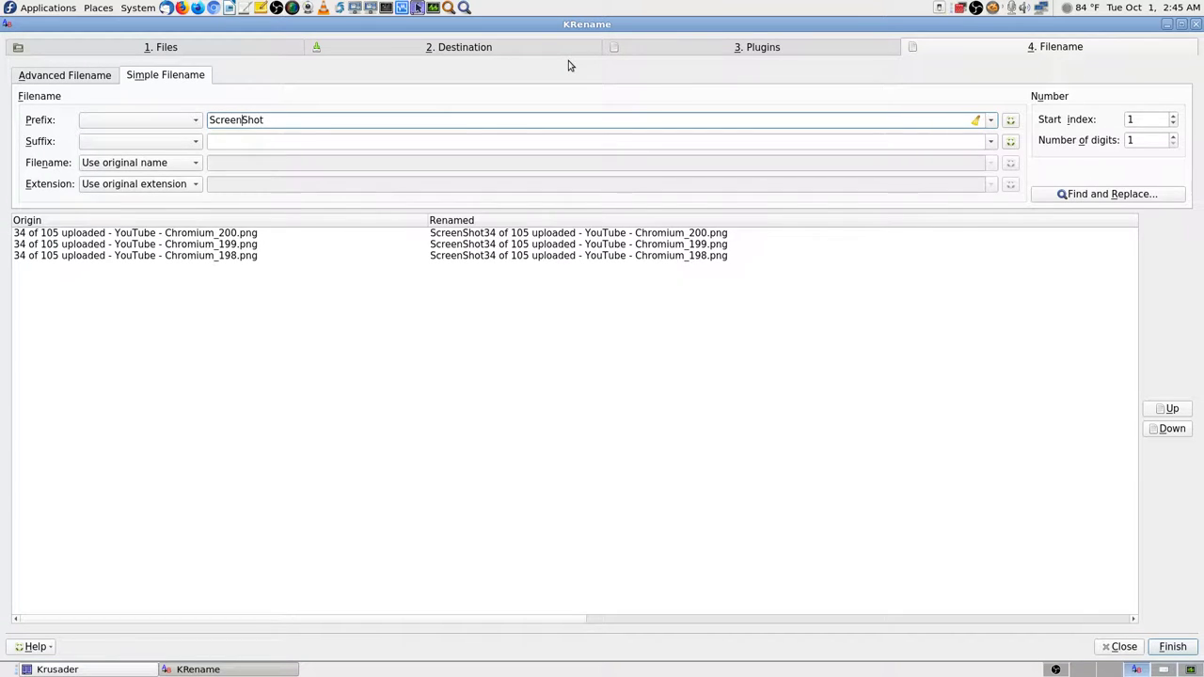
{"action": "key", "text": "Delete"}
{"action": "type", "text": "s"}
{"action": "key", "text": "End"}
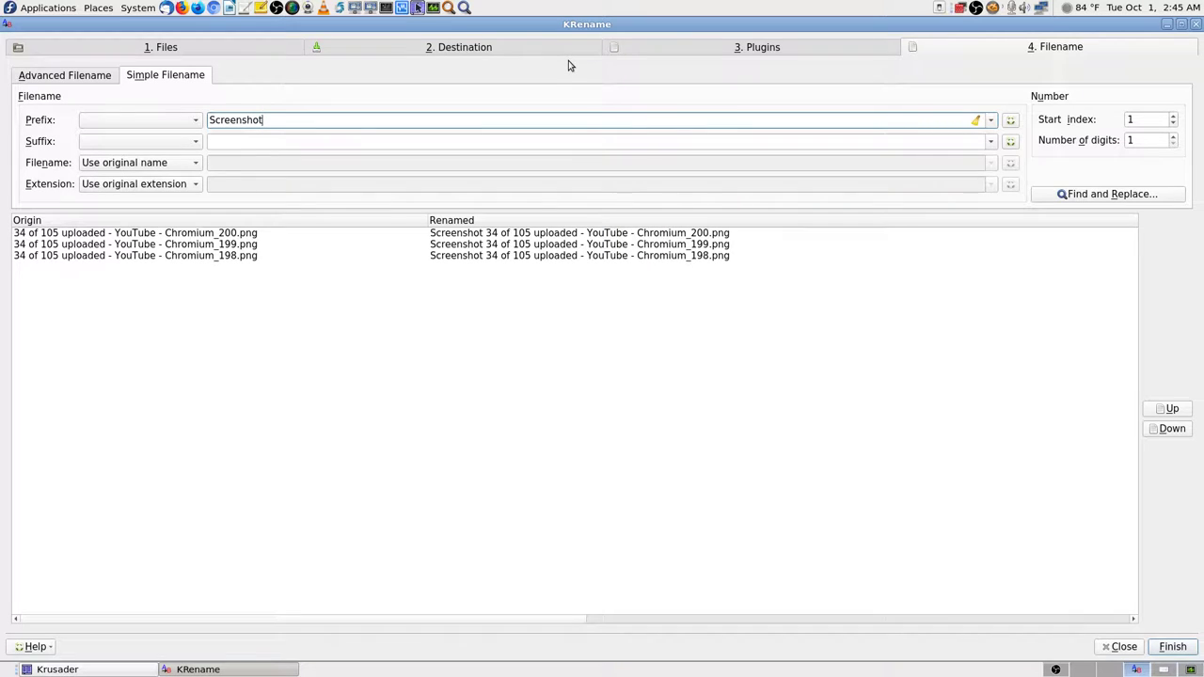
{"action": "key", "text": "BackSpace"}
{"action": "type", "text": "-"}
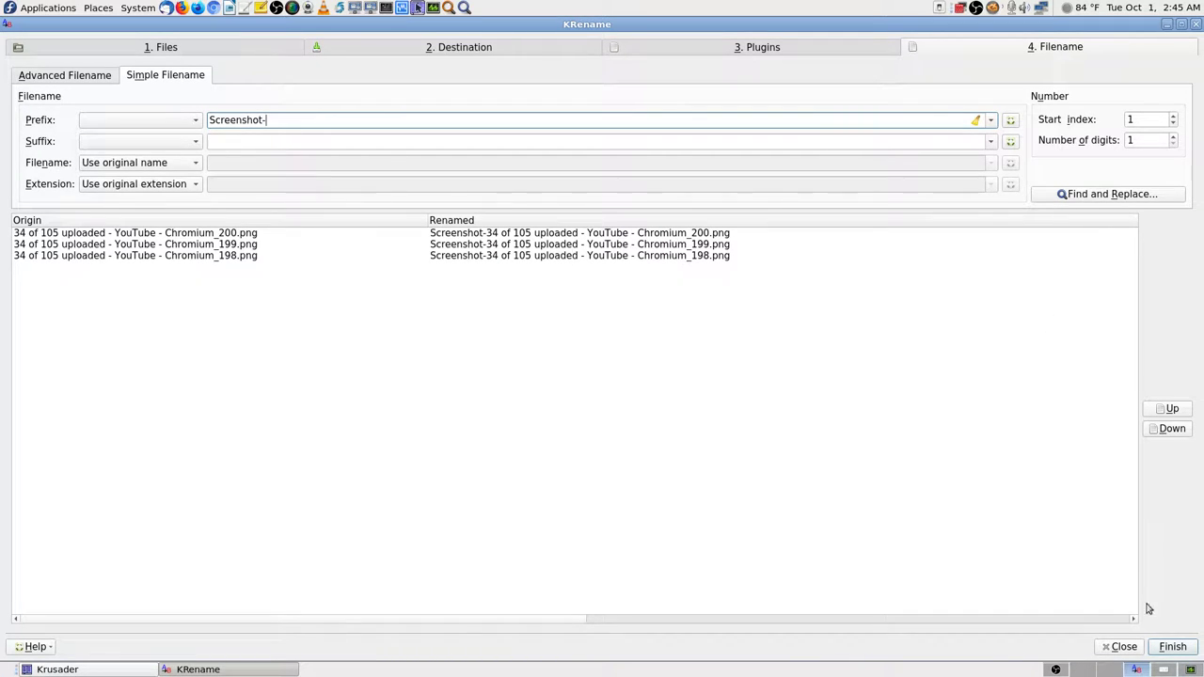
Add a find-and-replace rule that turns every space in the filenames into a hyphen.
{"action": "left_click", "coordinate": [1111, 194]}
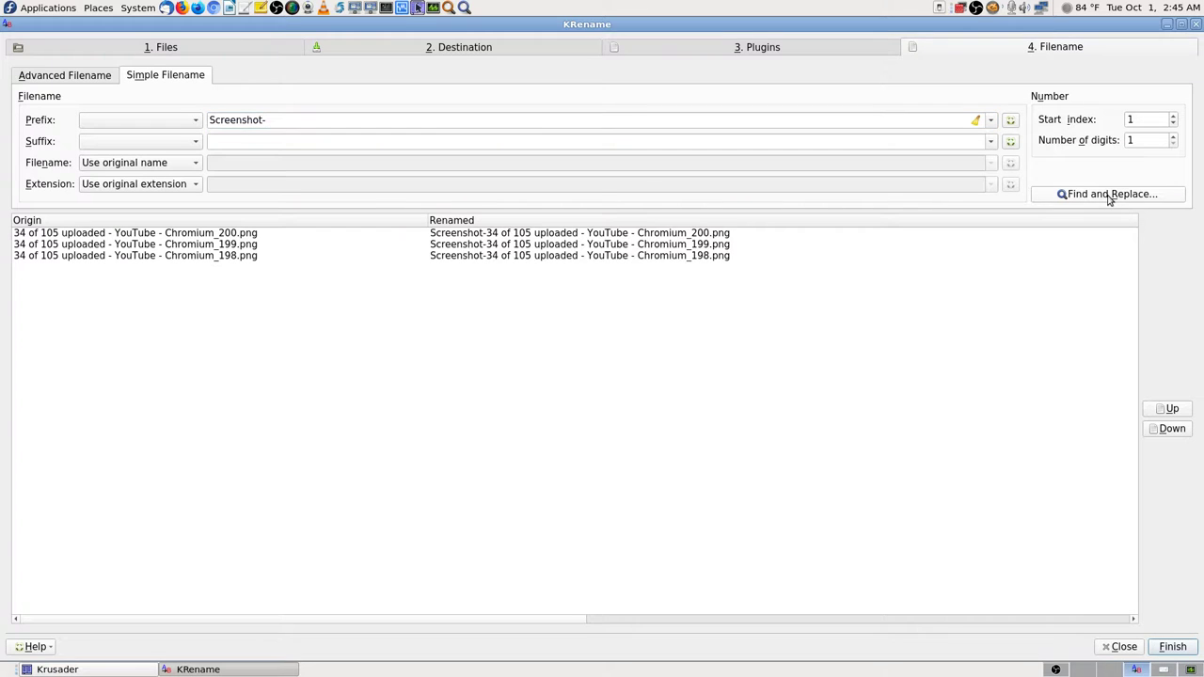
{"action": "left_click", "coordinate": [685, 321]}
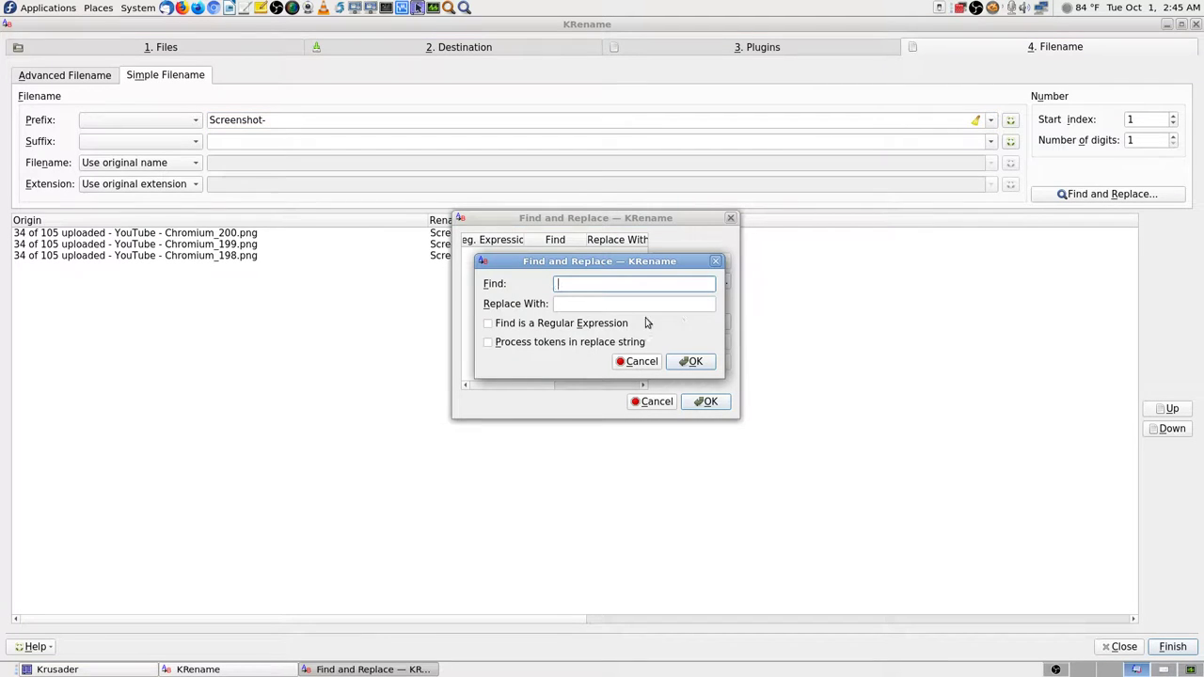
{"action": "left_click", "coordinate": [592, 305]}
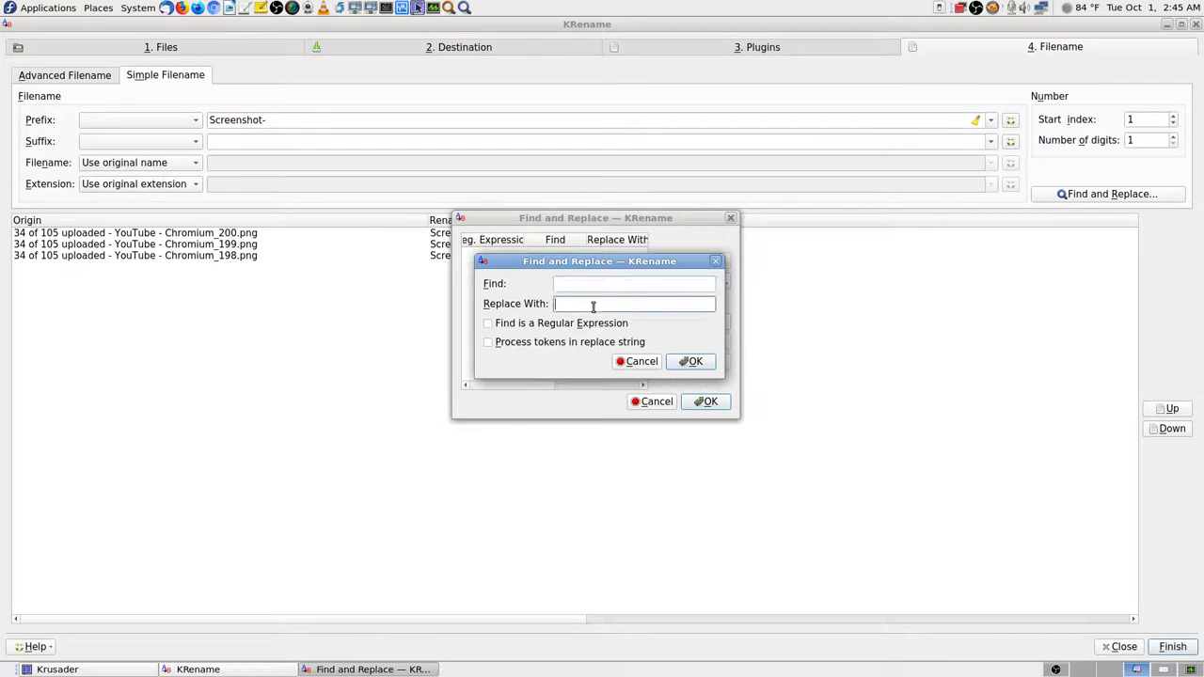
{"action": "left_click", "coordinate": [691, 361]}
{"action": "left_click", "coordinate": [708, 401]}
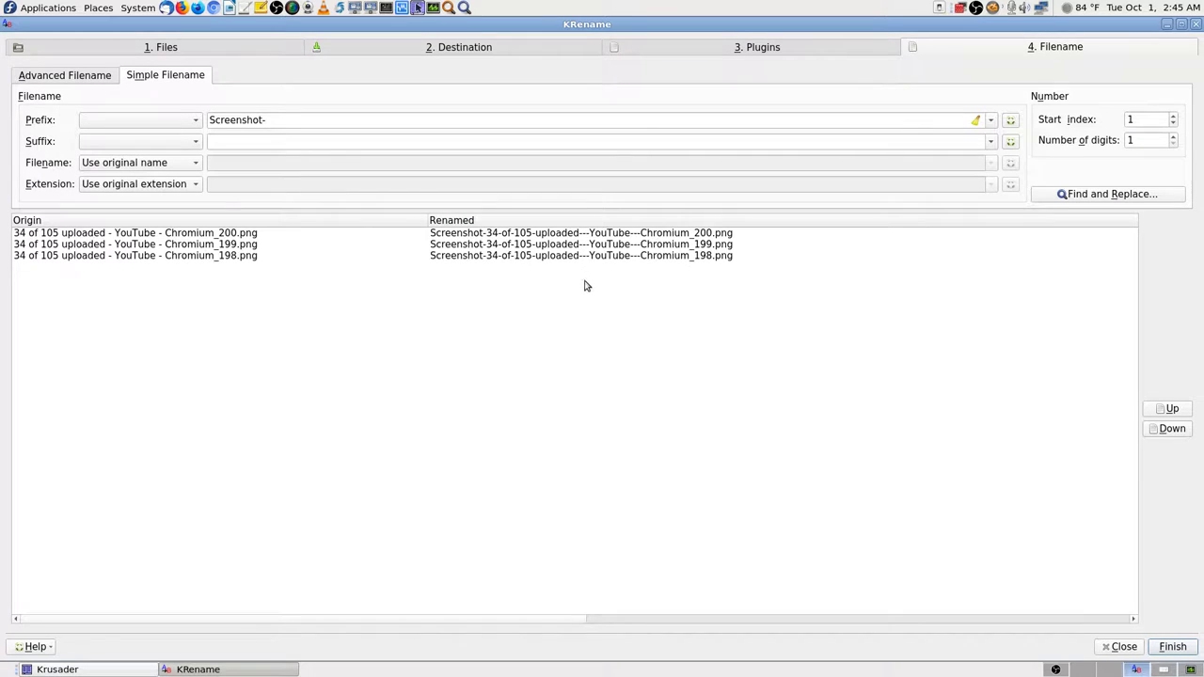
Add a second find-and-replace rule that turns "---" into a single "-" in the filenames.
{"action": "left_click", "coordinate": [1067, 194]}
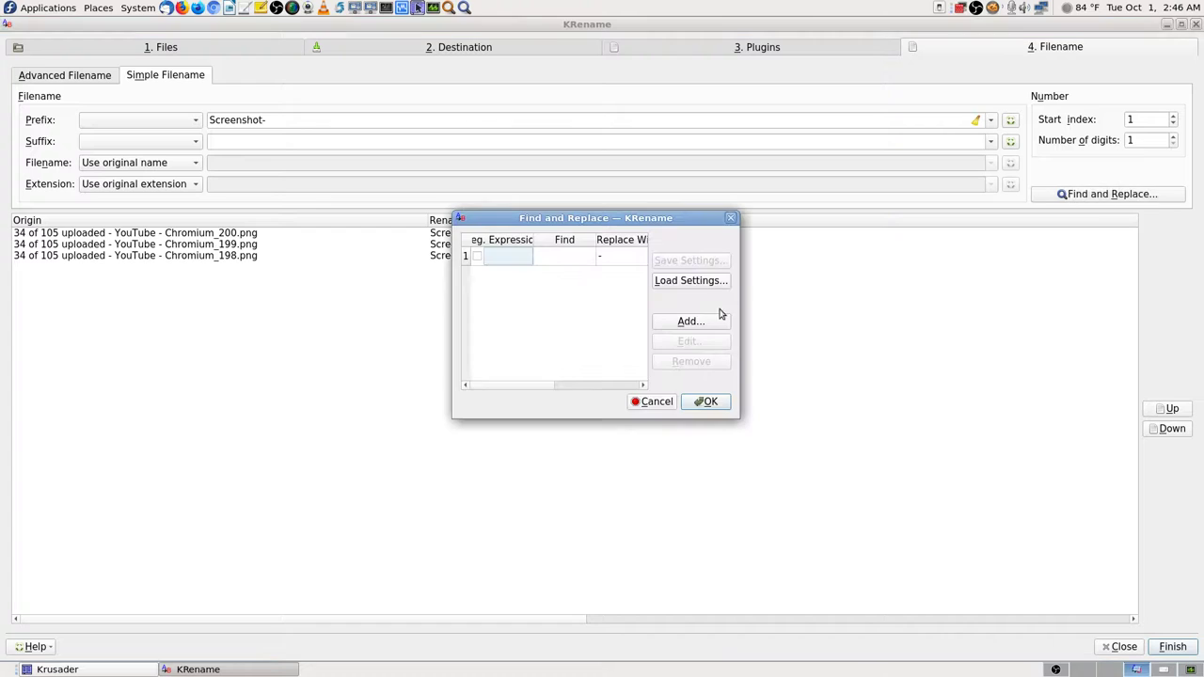
{"action": "left_click", "coordinate": [702, 321]}
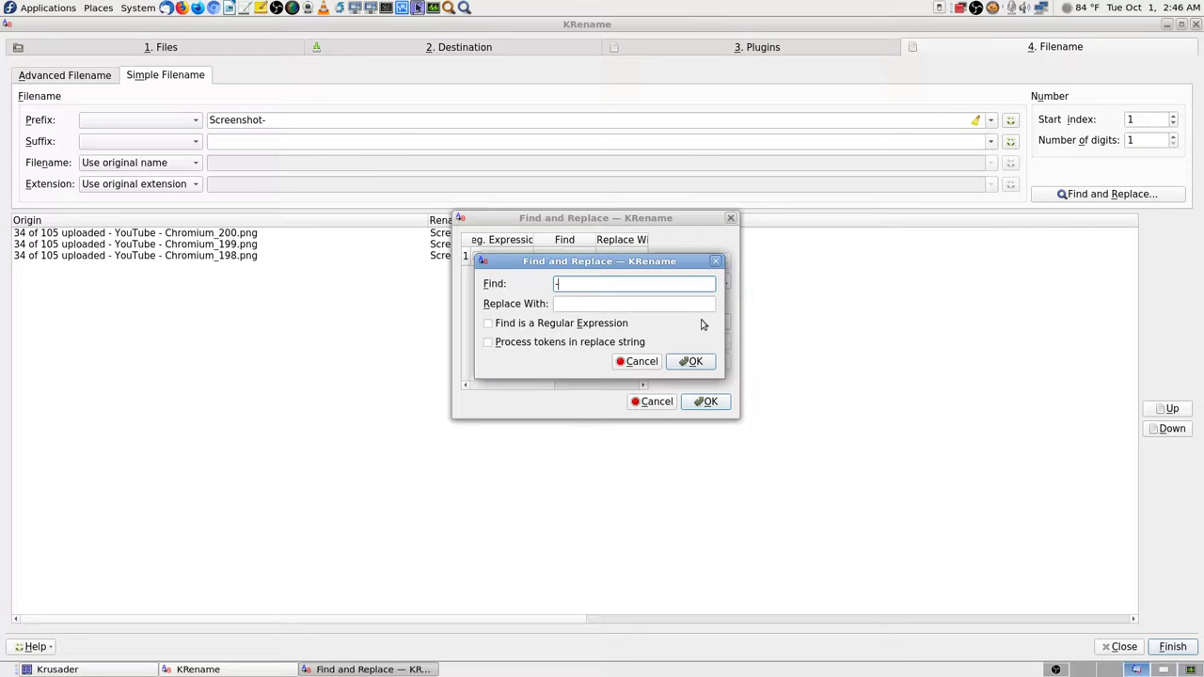
{"action": "type", "text": "---"}
{"action": "left_click", "coordinate": [607, 304]}
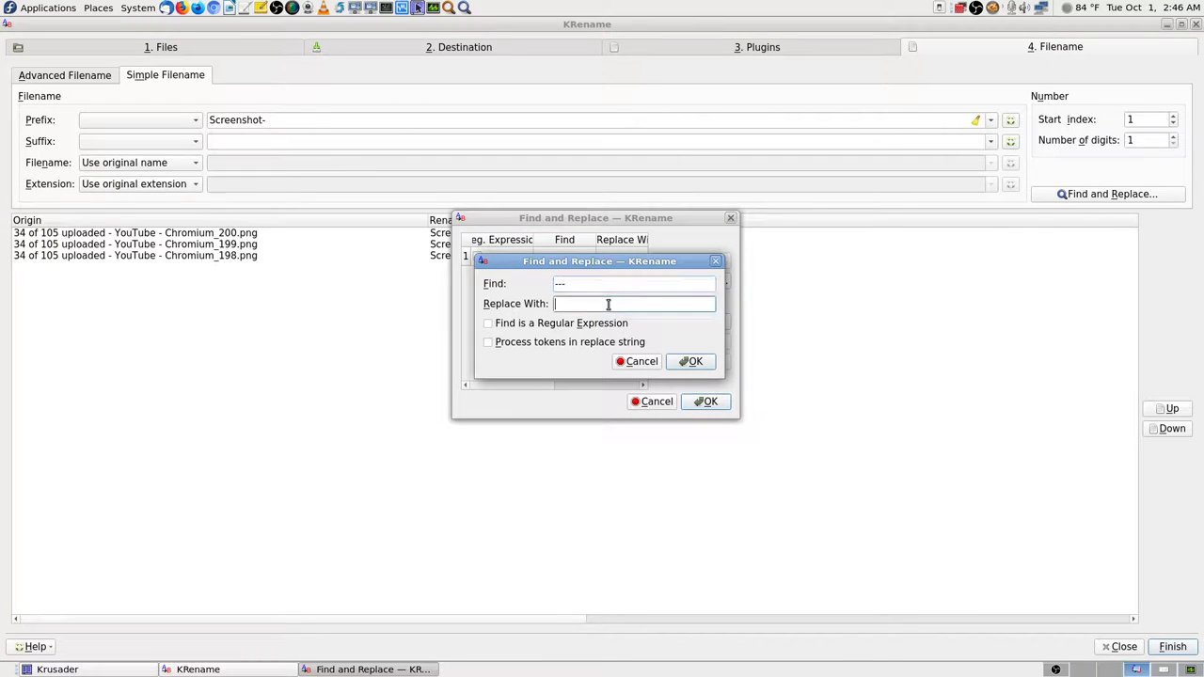
{"action": "left_click", "coordinate": [691, 362]}
{"action": "left_click", "coordinate": [705, 402]}
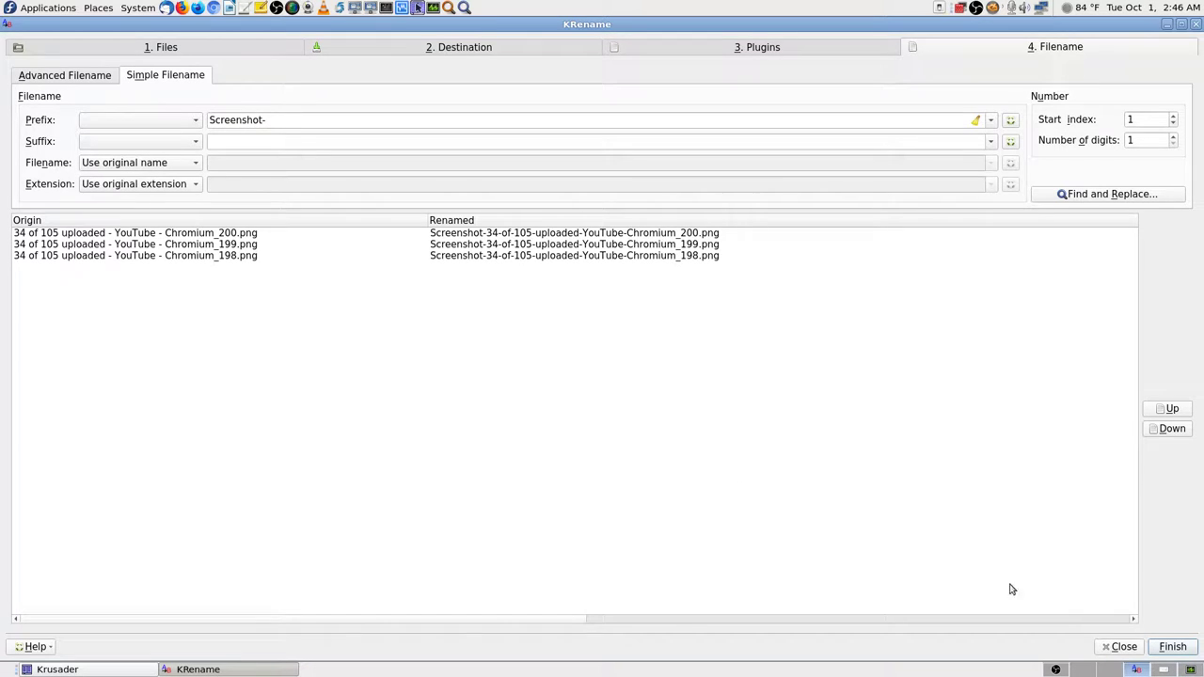
Run the KRename batch rename on the three Chromium screenshots, then close KRename and Krusader.
{"action": "left_click", "coordinate": [1173, 647]}
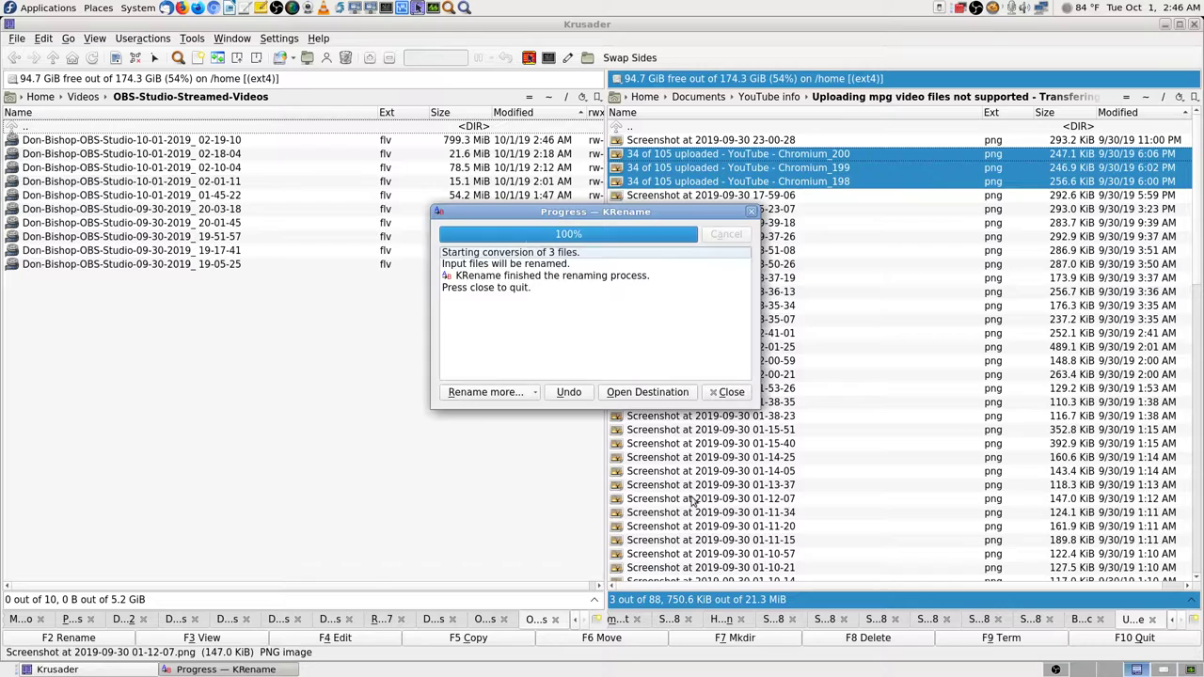
{"action": "left_click", "coordinate": [726, 392]}
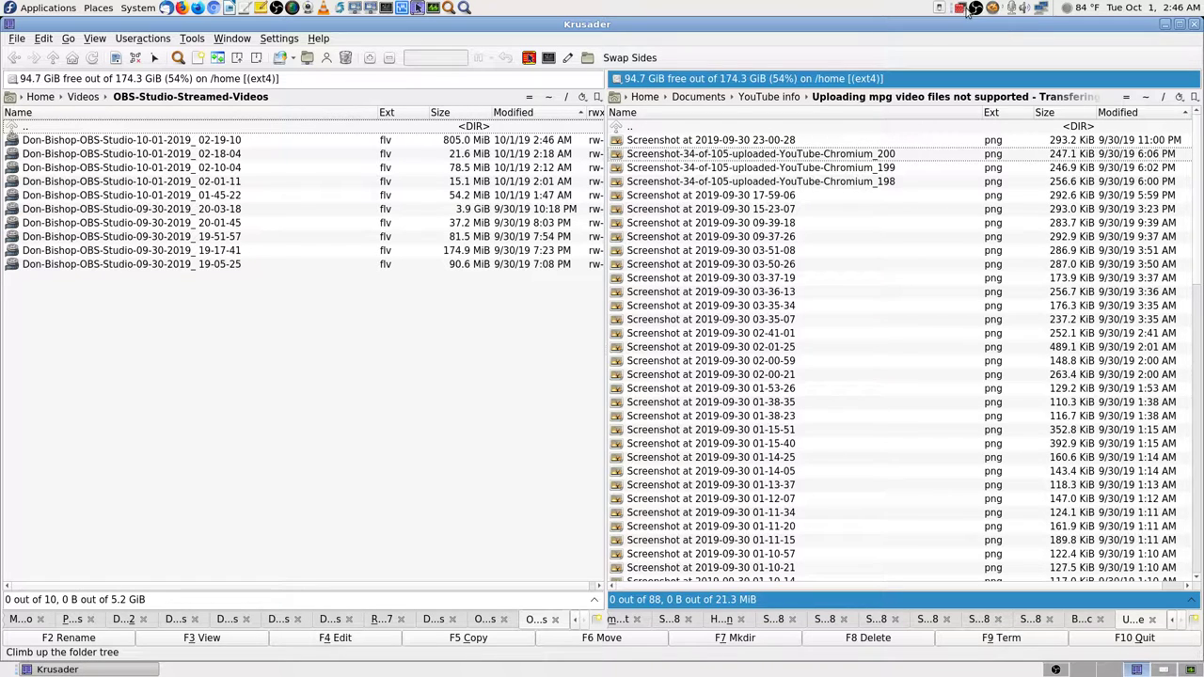
{"action": "left_click", "coordinate": [683, 132]}
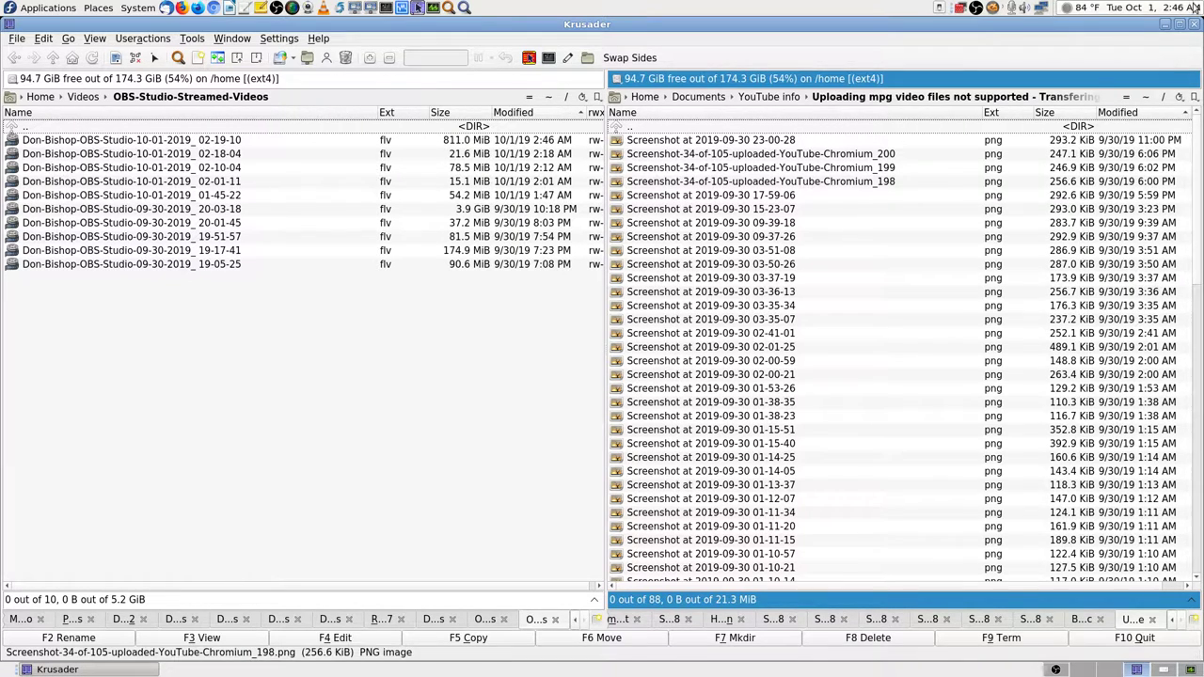
{"action": "left_click", "coordinate": [1193, 23]}
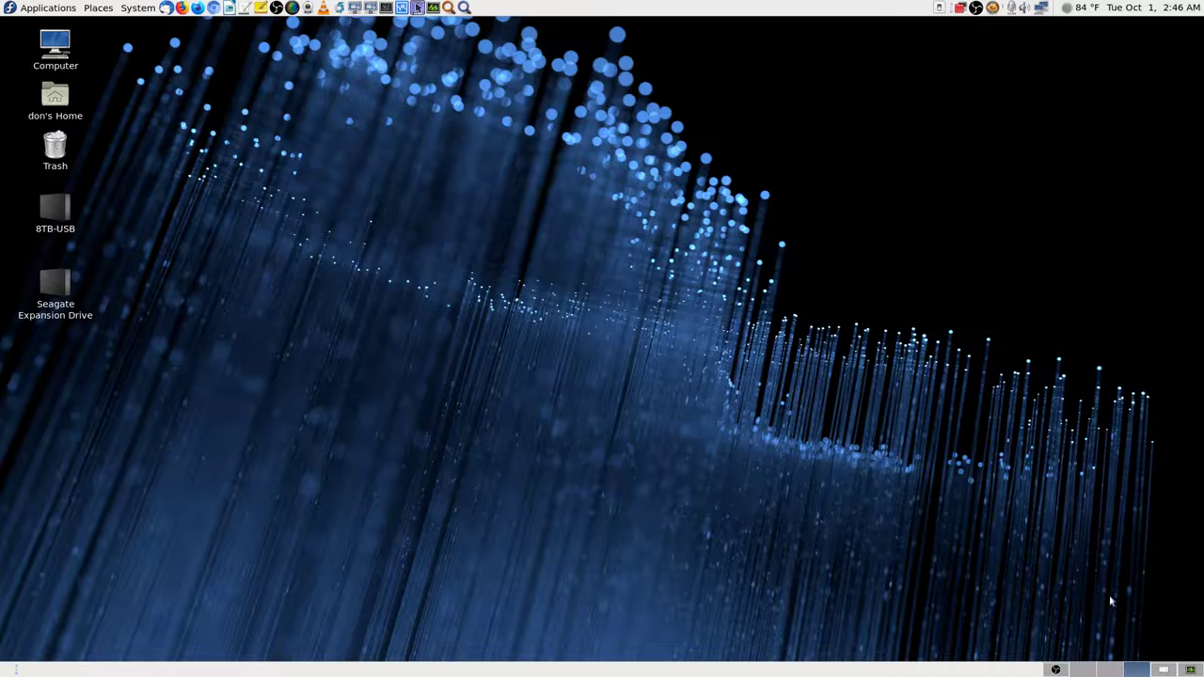
{"action": "left_click", "coordinate": [1154, 671]}
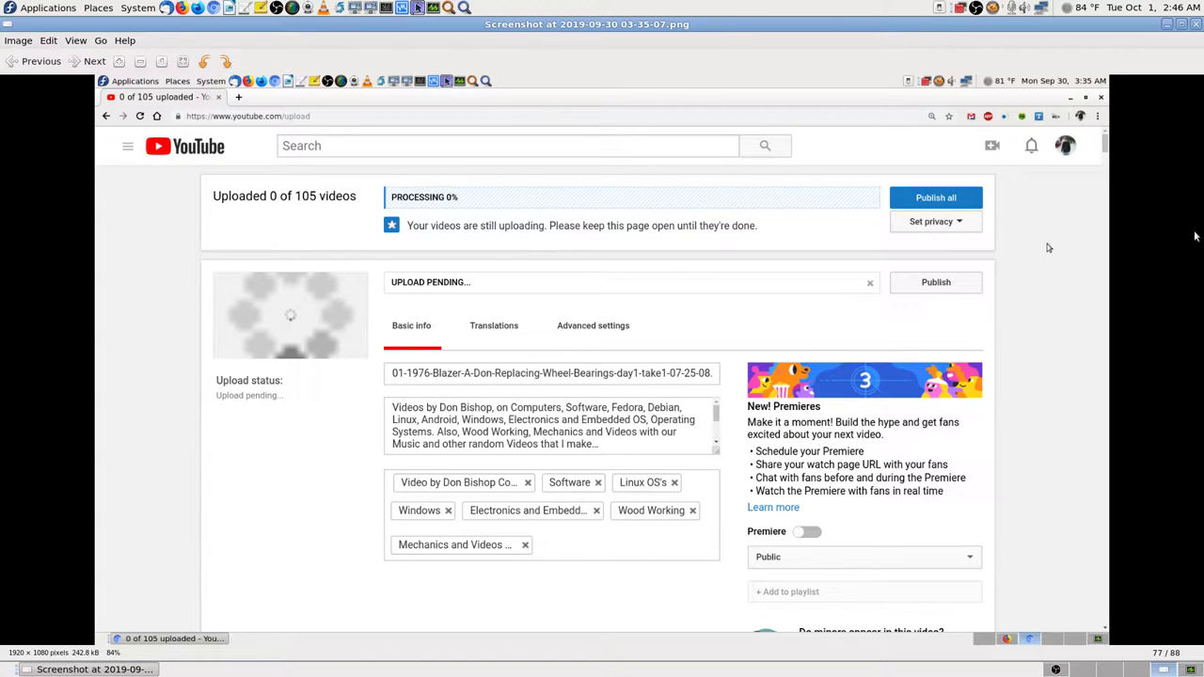
{"action": "key", "text": "Left"}
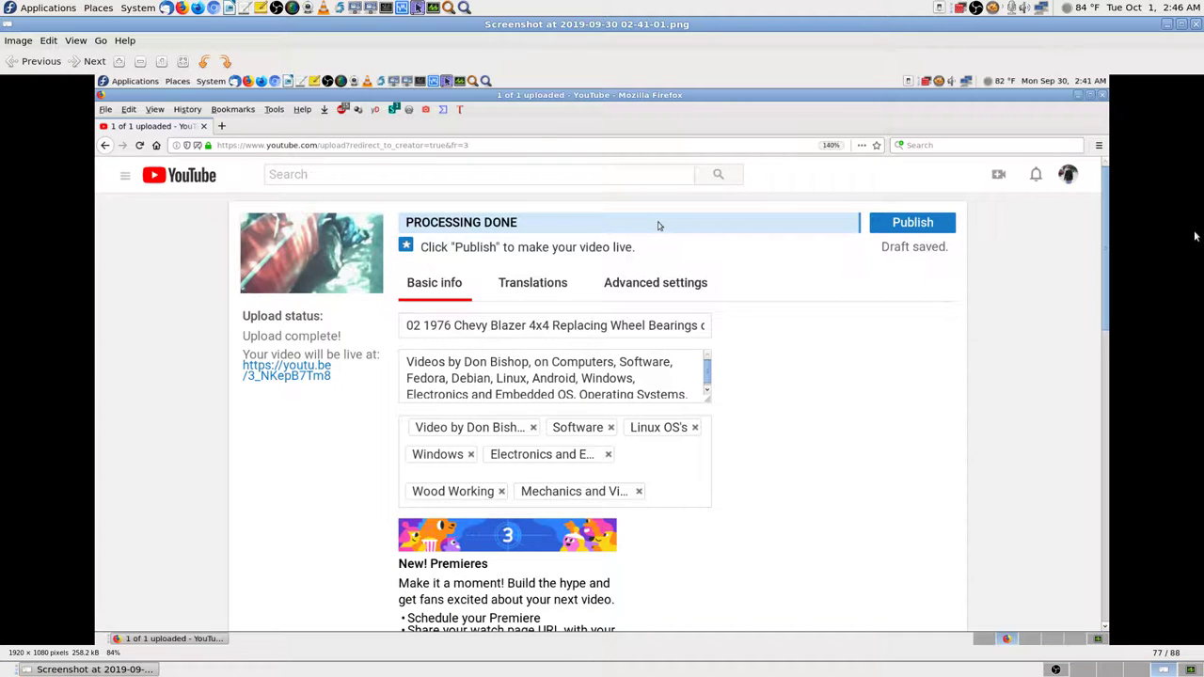
{"action": "key", "text": "Right"}
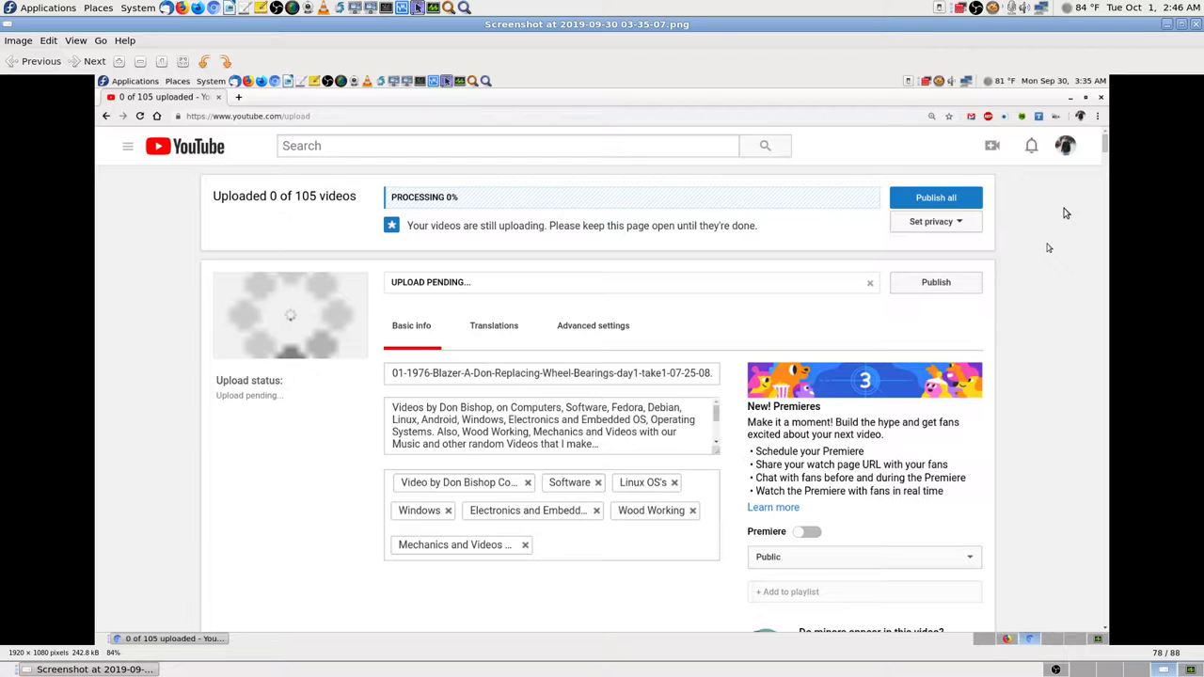
{"action": "key", "text": "F11"}
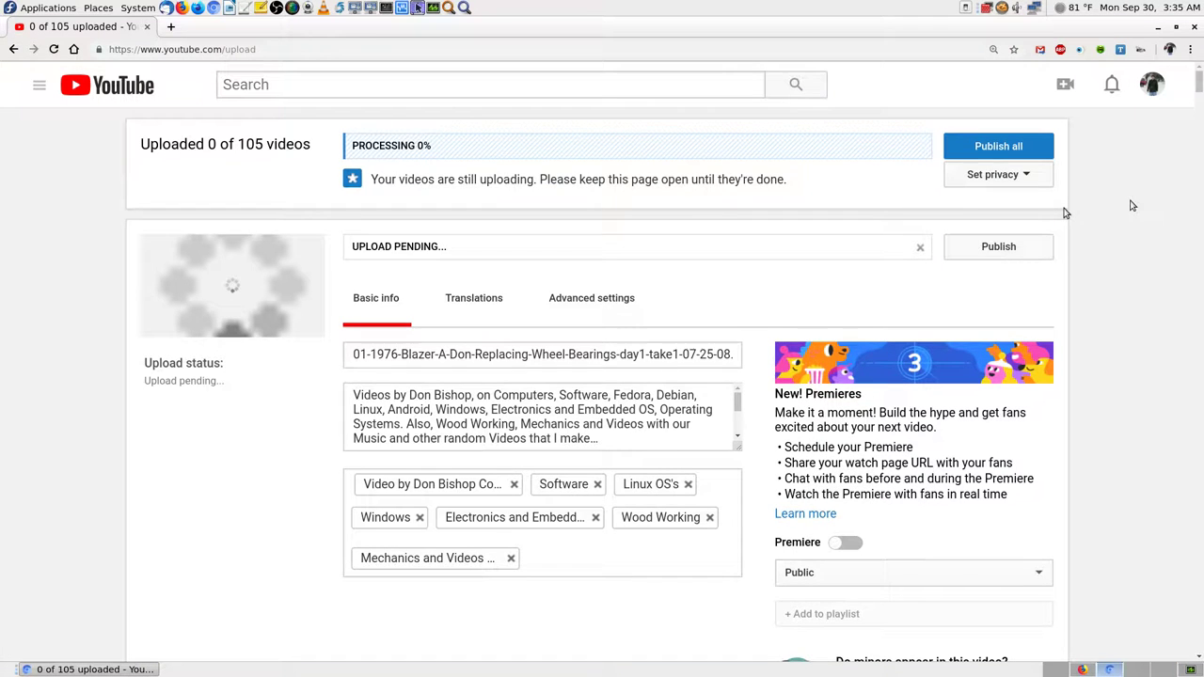
Compare the full-screen screenshots of the 105-video upload page and the YouTube Studio channel videos list, then leave full screen.
{"action": "key", "text": "Right"}
{"action": "key", "text": "Right"}
{"action": "key", "text": "Right"}
{"action": "key", "text": "Right"}
{"action": "key", "text": "Right"}
{"action": "key", "text": "Right"}
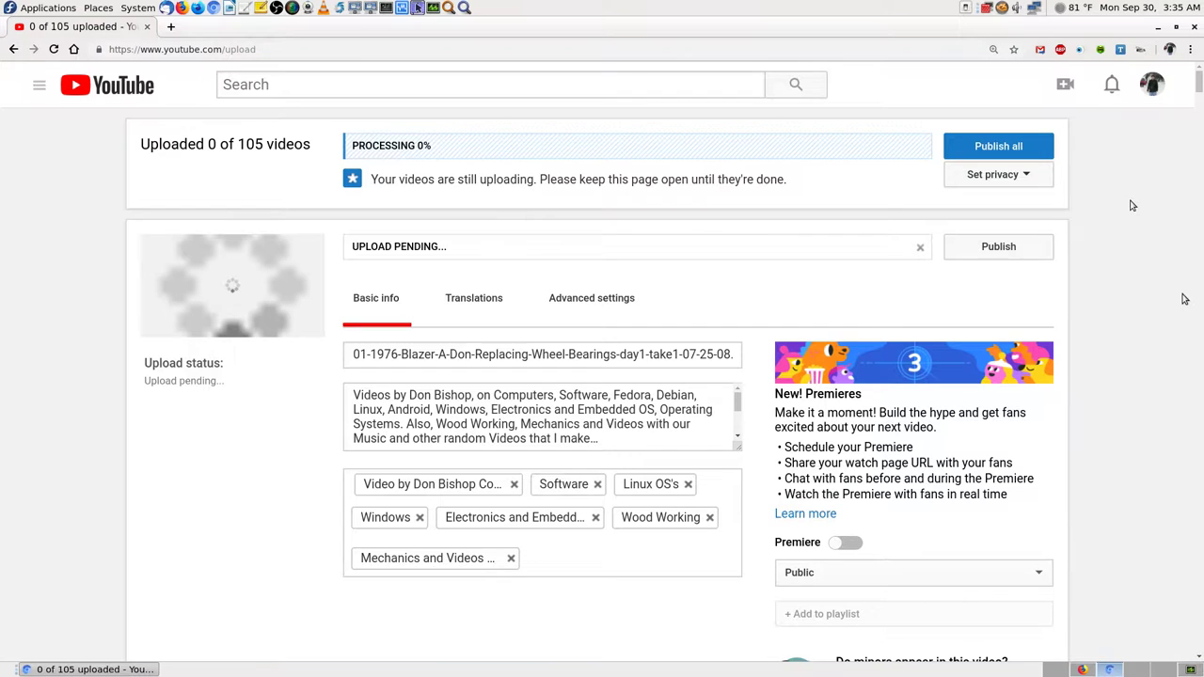
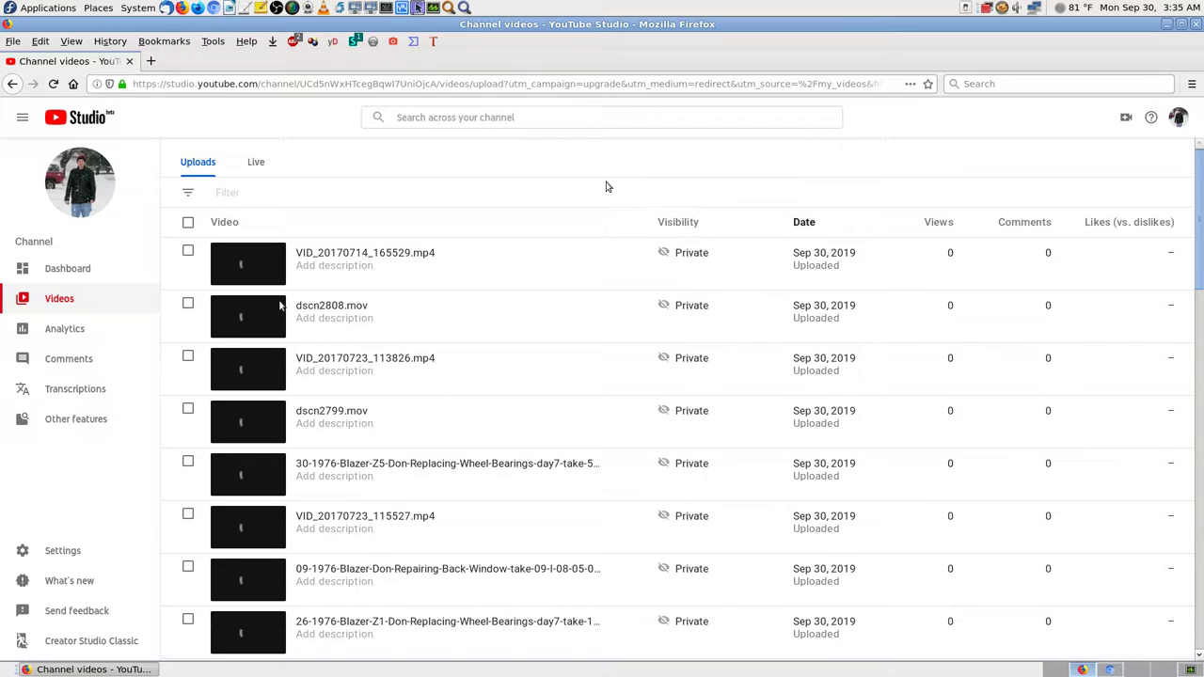
{"action": "key", "text": "ctrl+alt+Left"}
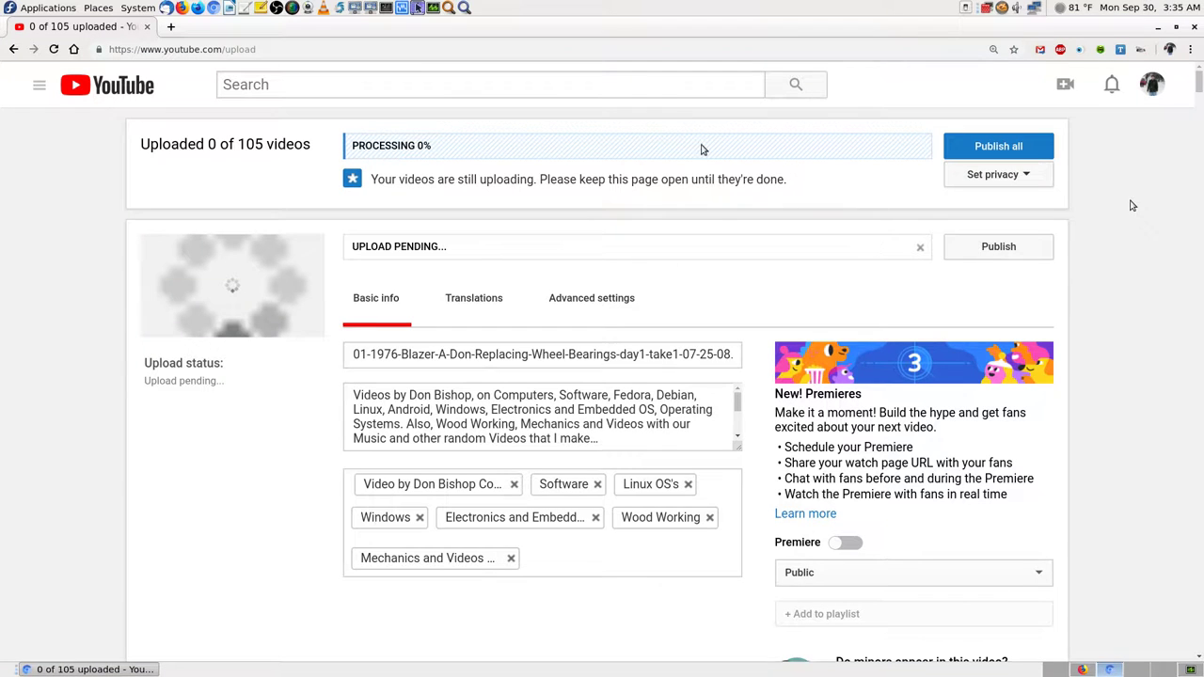
{"action": "mouse_move", "coordinate": [1159, 15]}
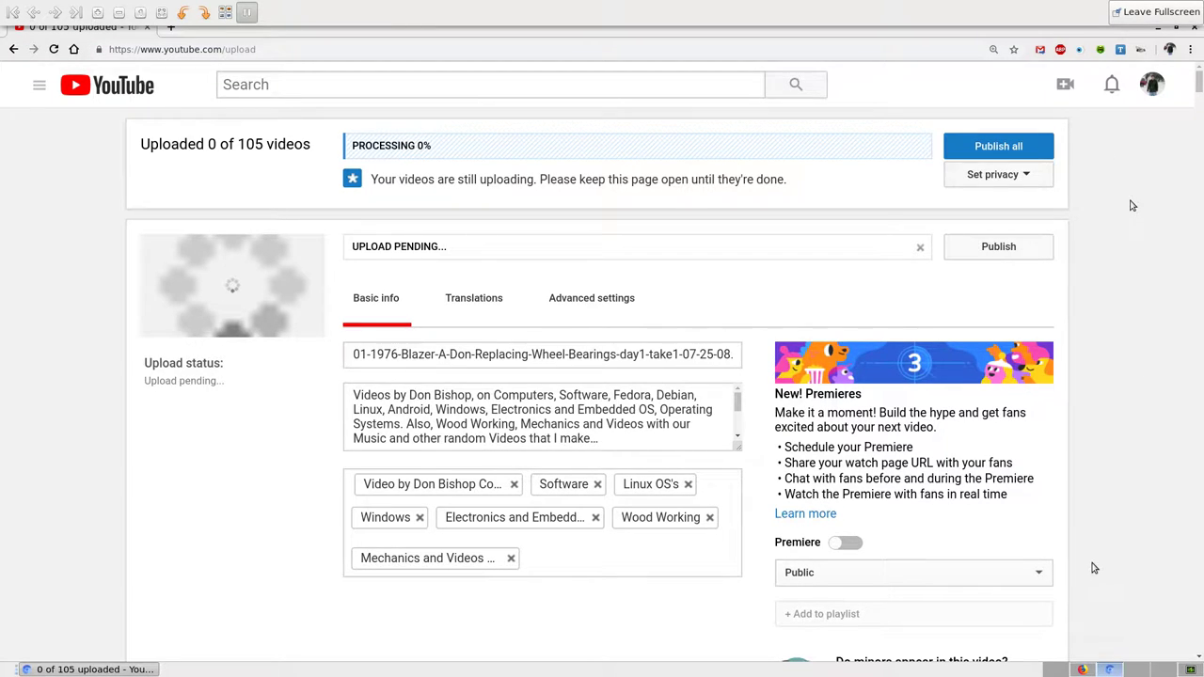
{"action": "left_click", "coordinate": [1151, 13]}
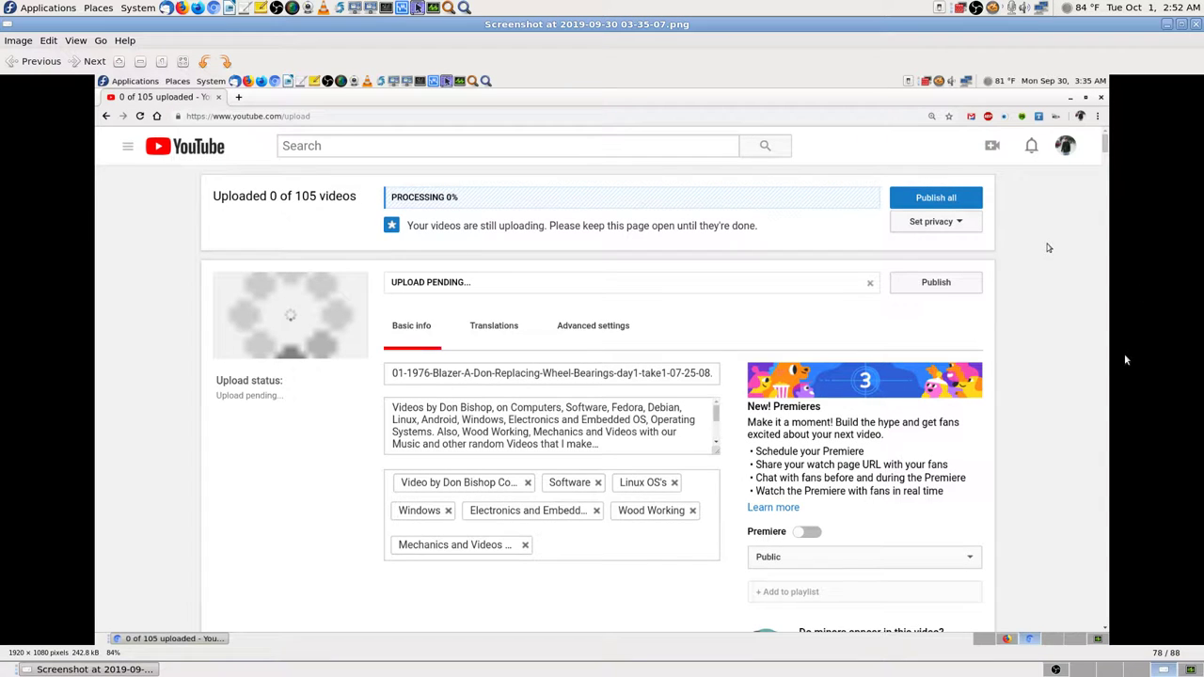
Examine the full-screen screenshots showing the upload progress of the 105-video batch.
{"action": "key", "text": "F11"}
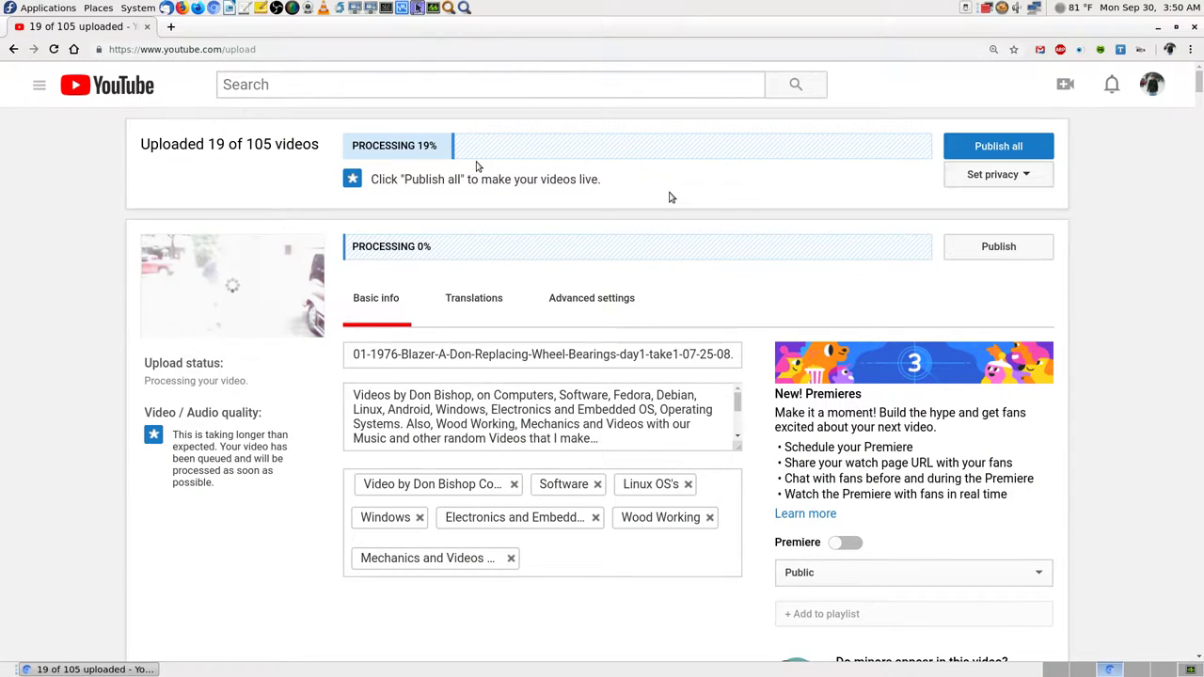
{"action": "left_click", "coordinate": [666, 179]}
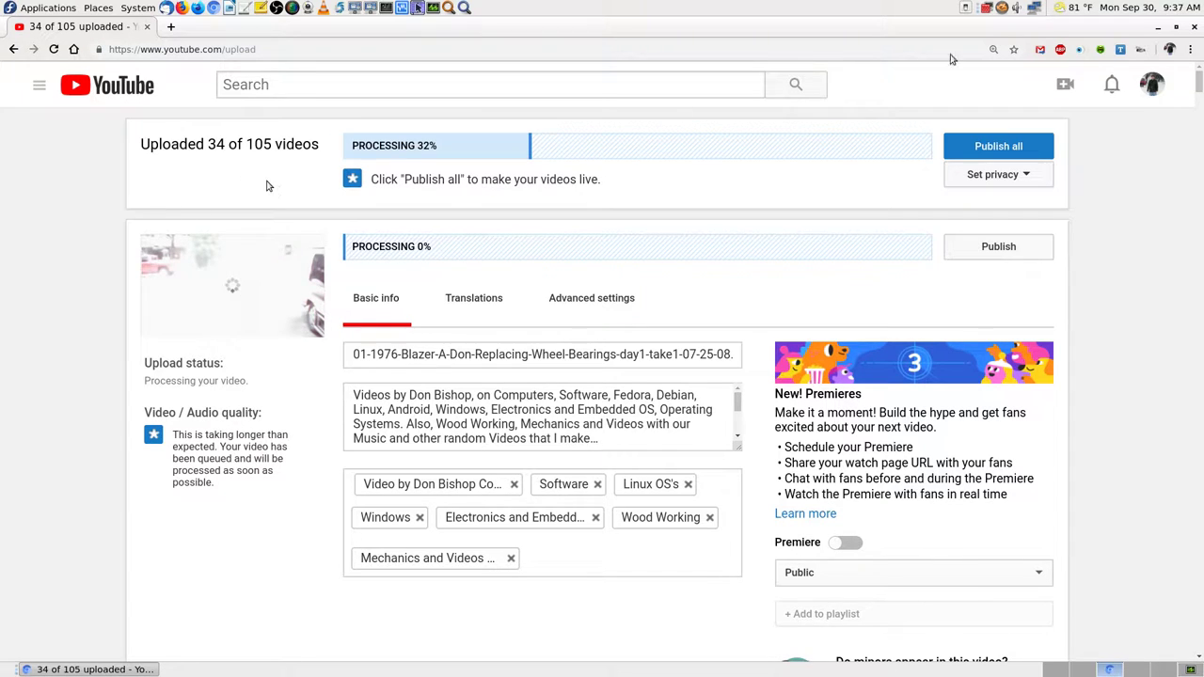
{"action": "mouse_move", "coordinate": [1186, 4]}
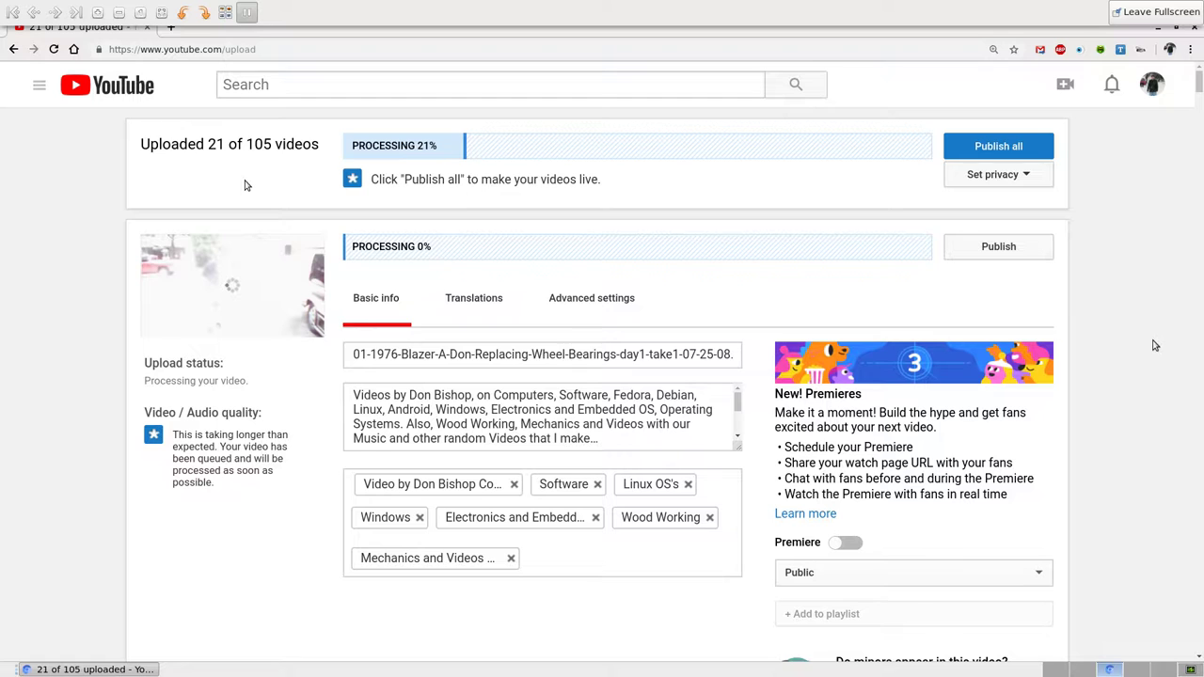
{"action": "left_click", "coordinate": [1154, 12]}
{"action": "key", "text": "F11"}
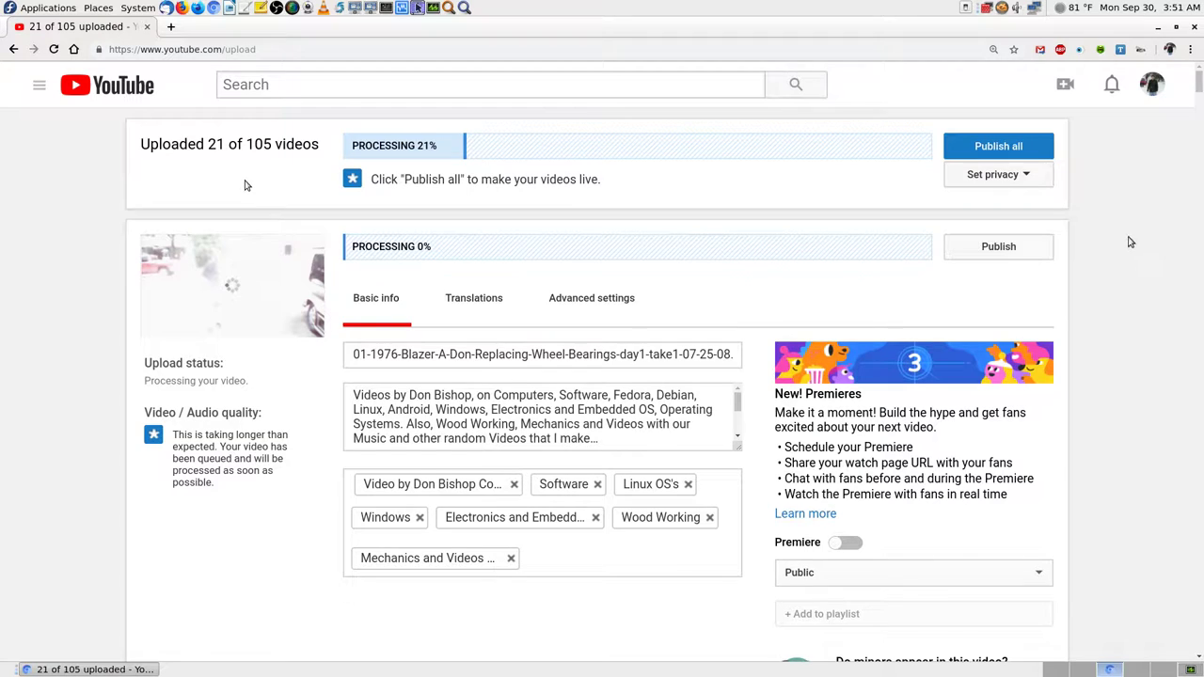
Page through the September 29 Video Manager screenshots documenting the first attempts to delete the 1976 Chevy Blazer repair videos.
{"action": "key", "text": "Right"}
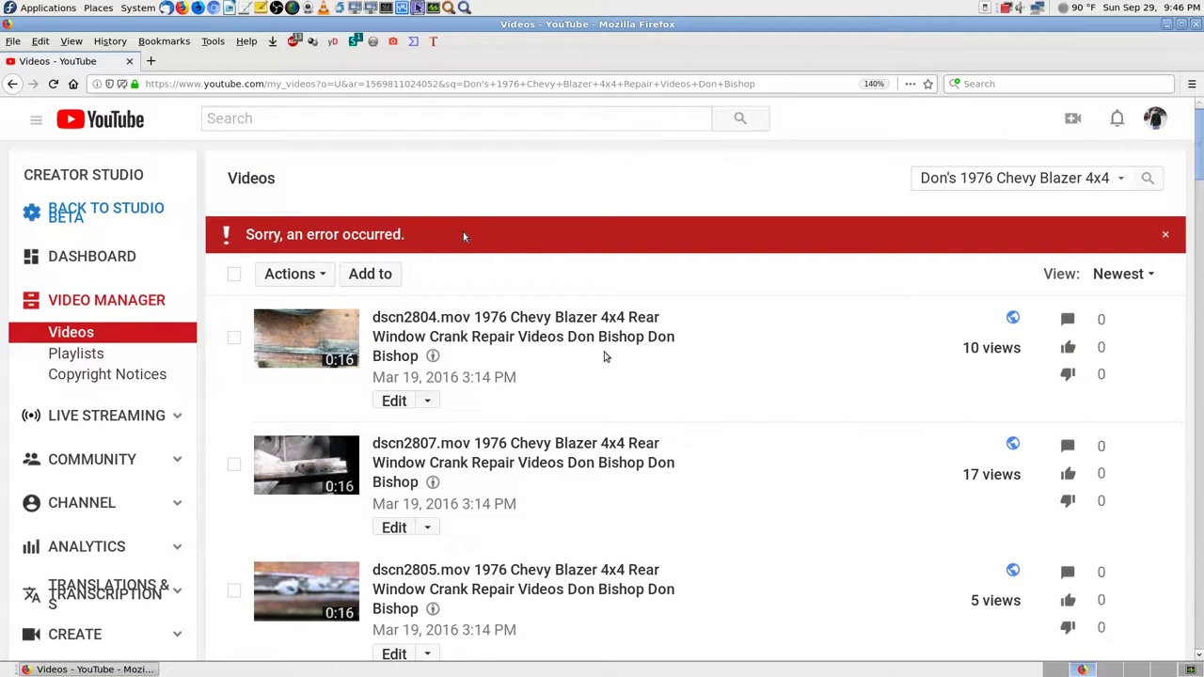
{"action": "left_click", "coordinate": [290, 274]}
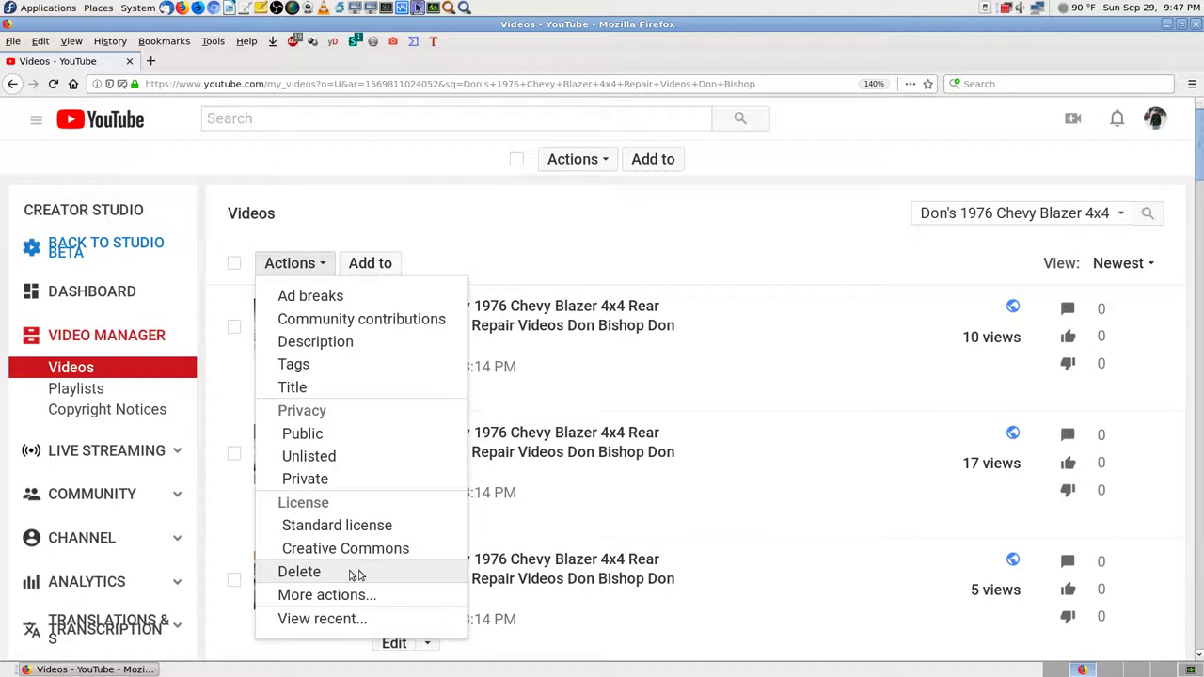
{"action": "left_click", "coordinate": [301, 572]}
{"action": "left_click", "coordinate": [360, 574]}
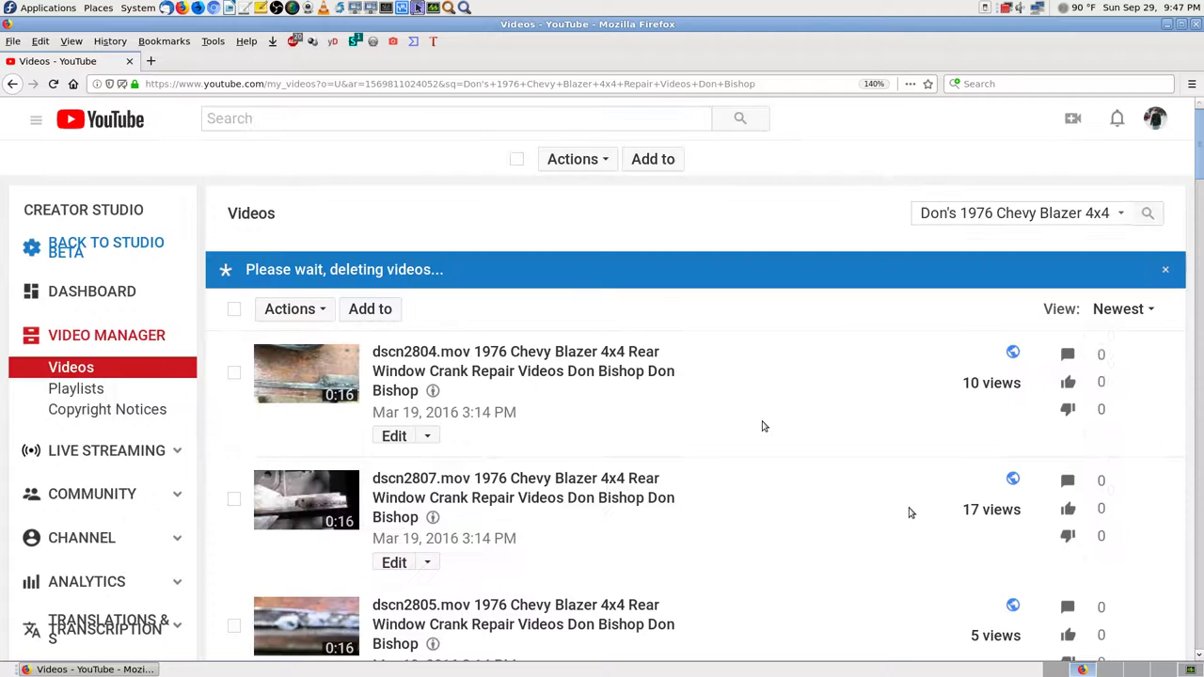
{"action": "left_click", "coordinate": [752, 423]}
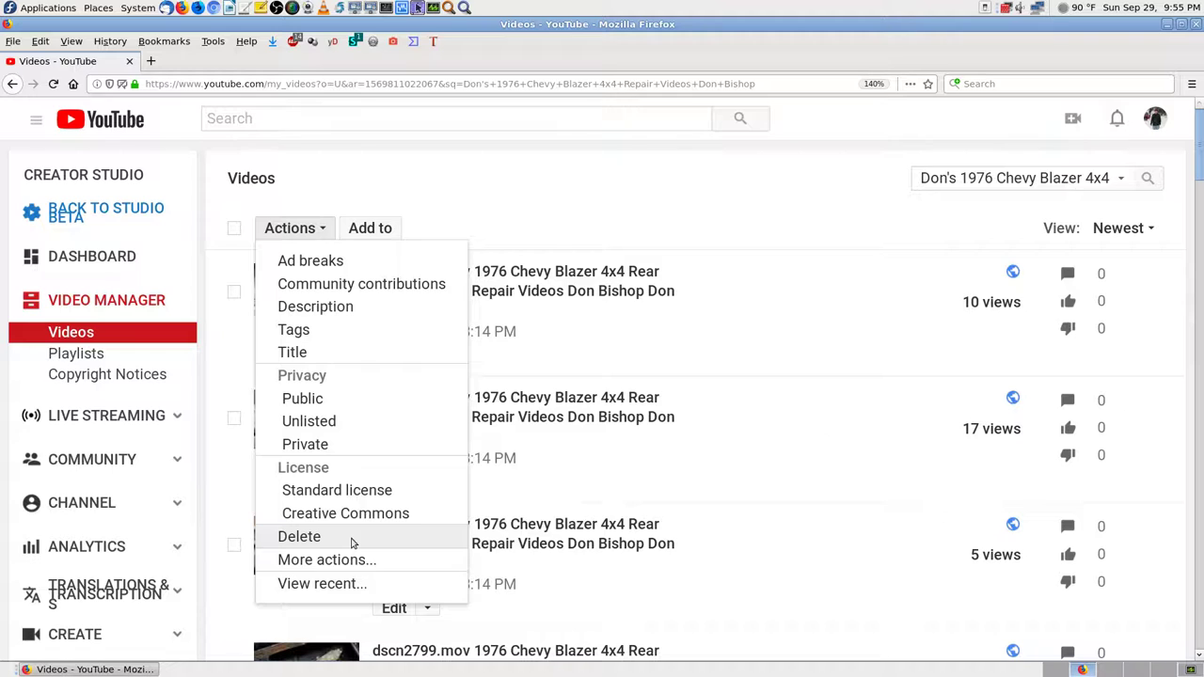
{"action": "left_click", "coordinate": [352, 537]}
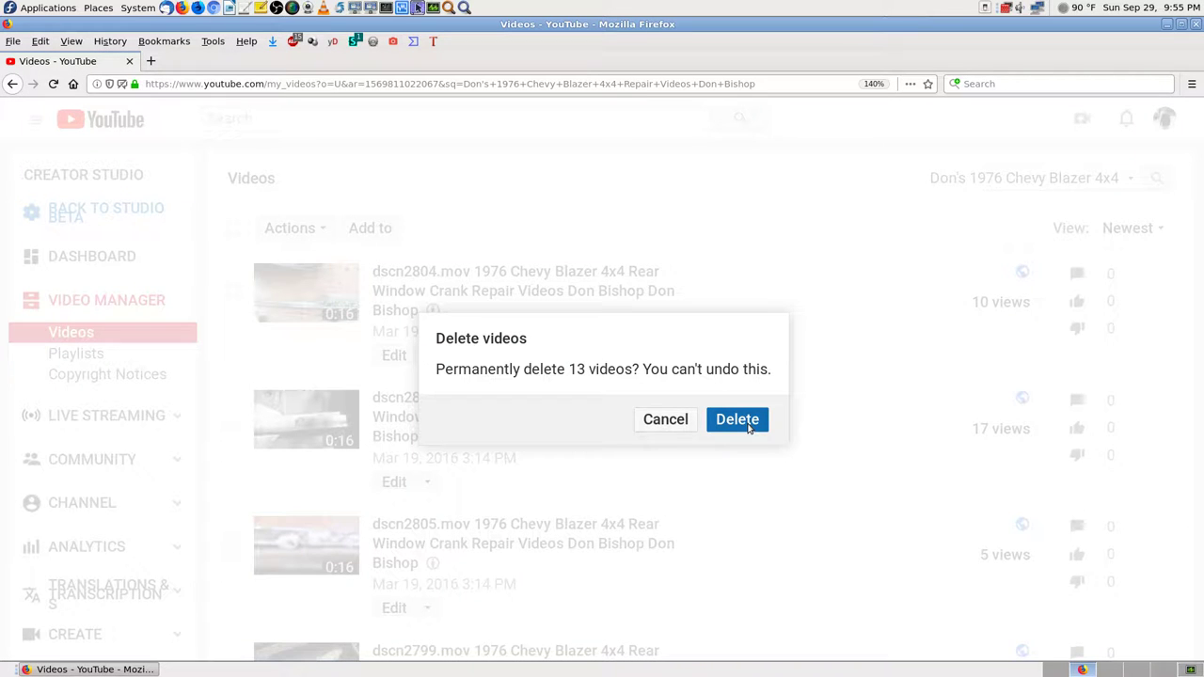
{"action": "left_click", "coordinate": [737, 419]}
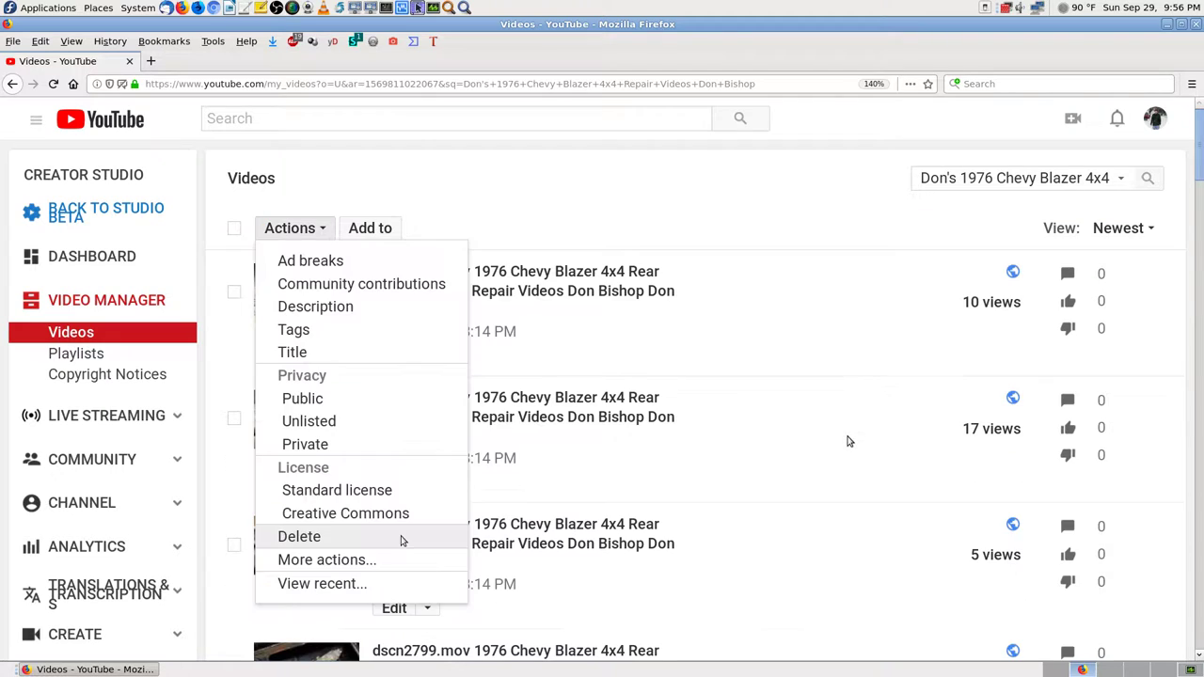
{"action": "left_click", "coordinate": [402, 541]}
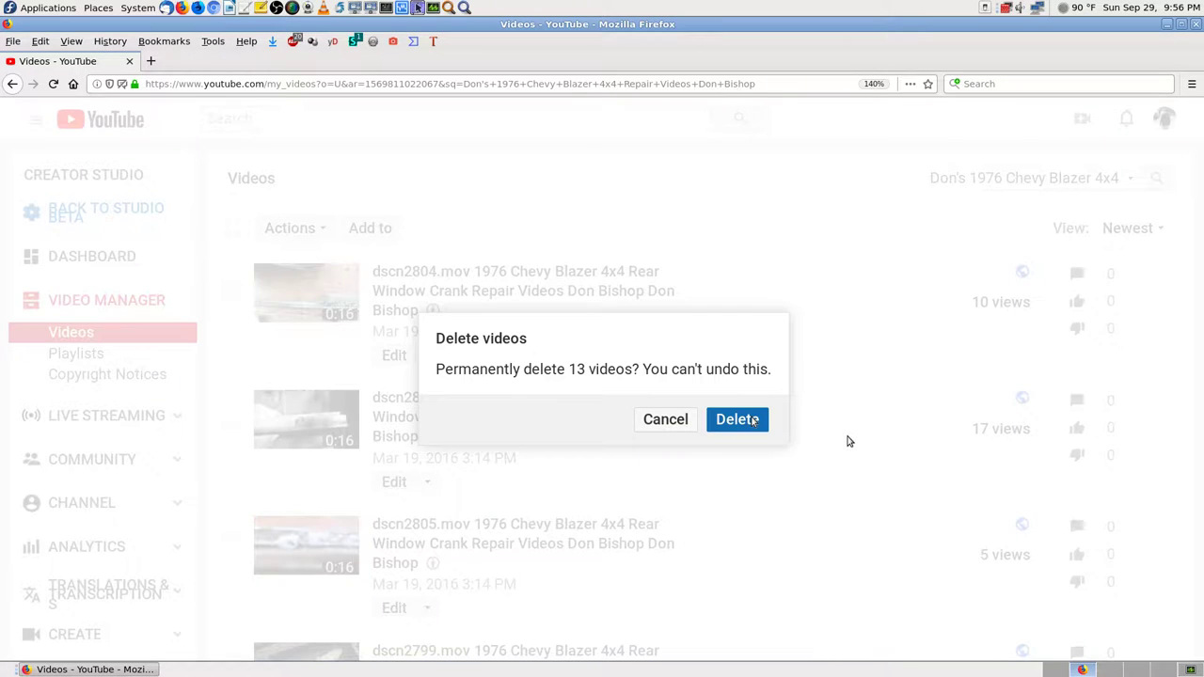
{"action": "left_click", "coordinate": [754, 420]}
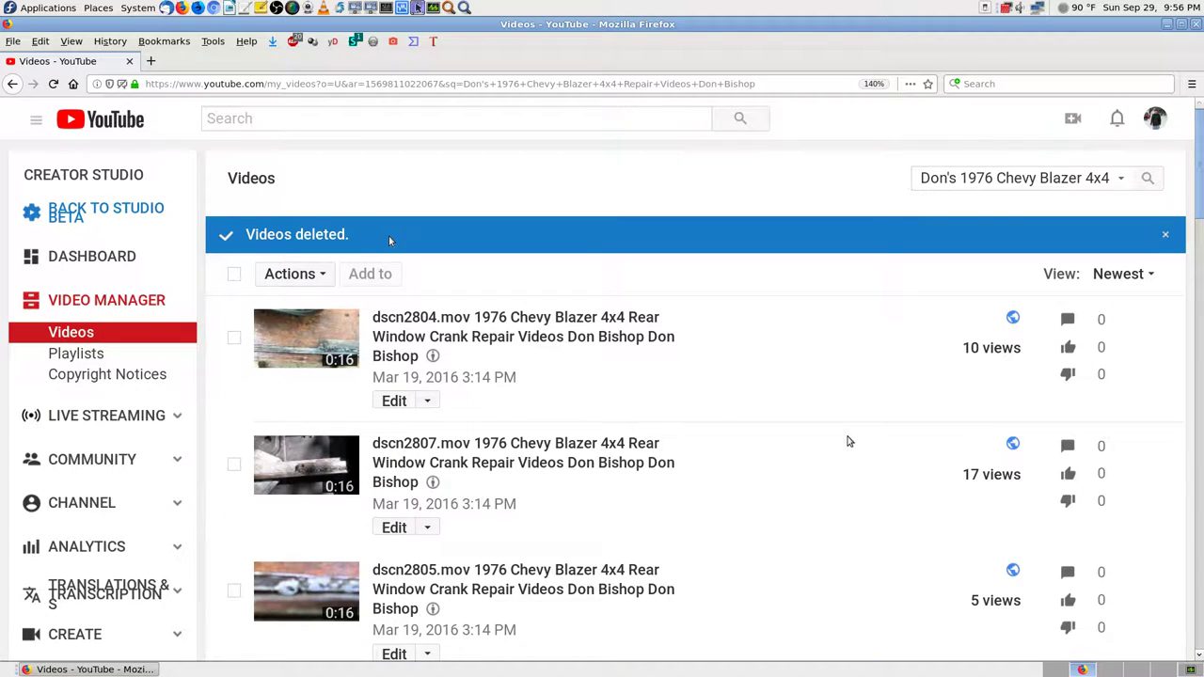
Review the following Video Manager screenshots covering the deletion attempts for the page of 30 videos and the group of 12 videos.
{"action": "scroll", "coordinate": [365, 458], "scroll_direction": "down", "scroll_amount": 15}
{"action": "left_click", "coordinate": [365, 458]}
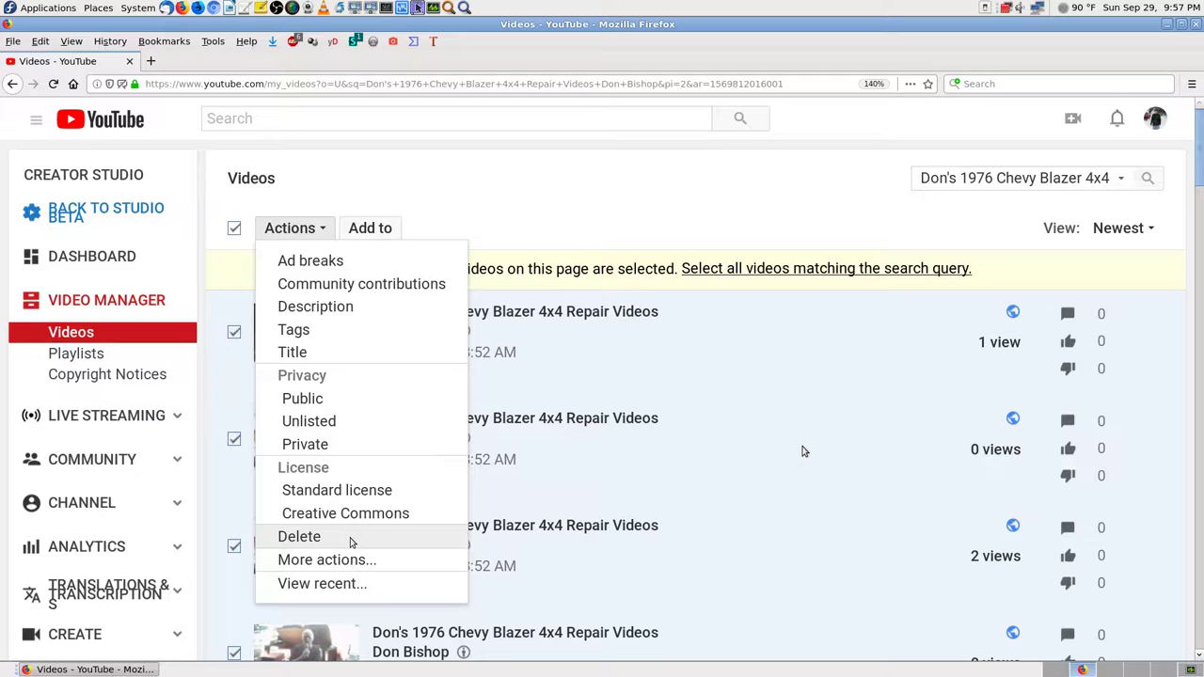
{"action": "left_click", "coordinate": [351, 542]}
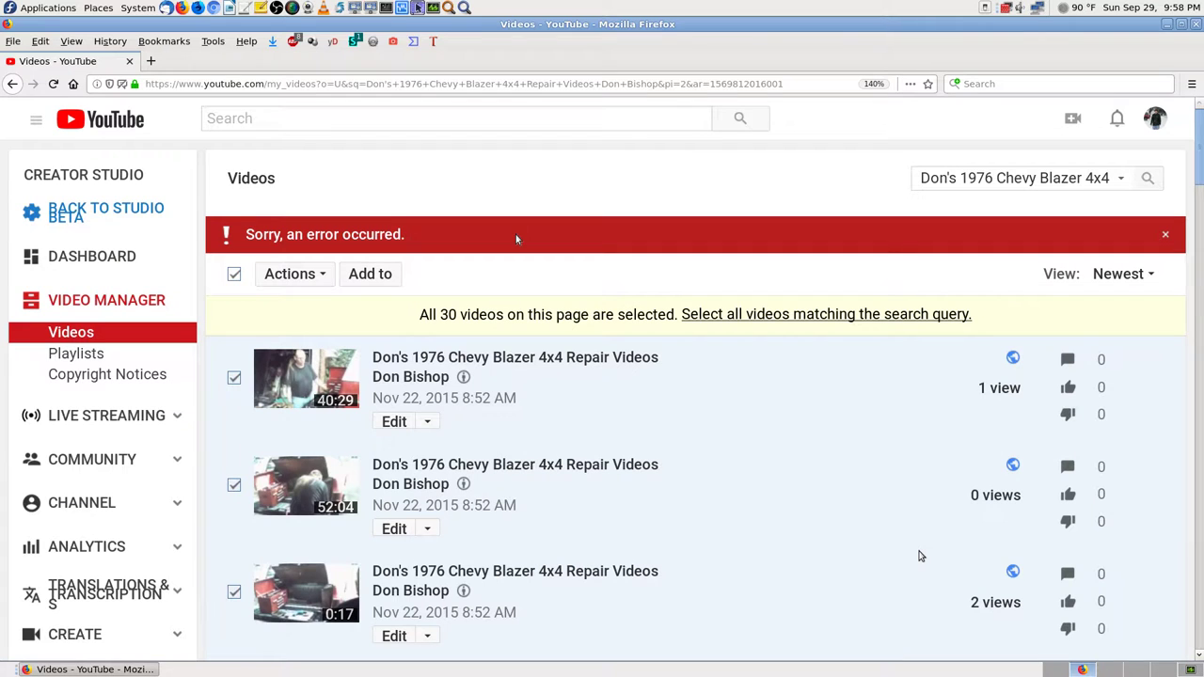
{"action": "left_click", "coordinate": [294, 273]}
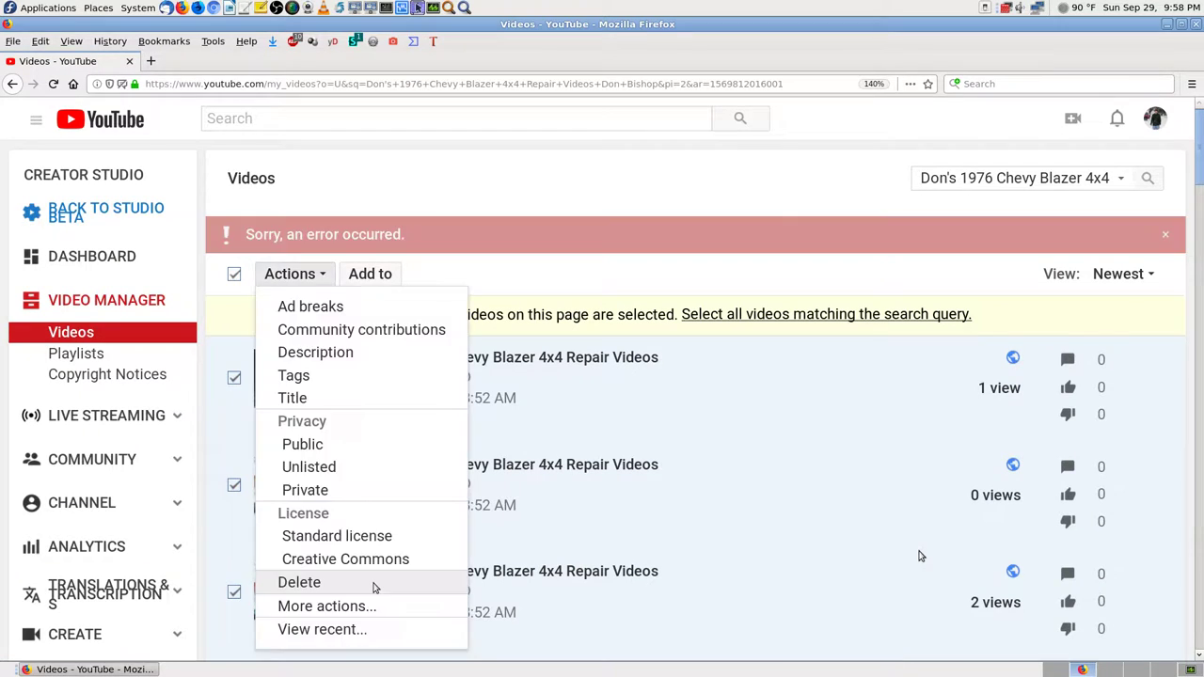
{"action": "left_click", "coordinate": [374, 586]}
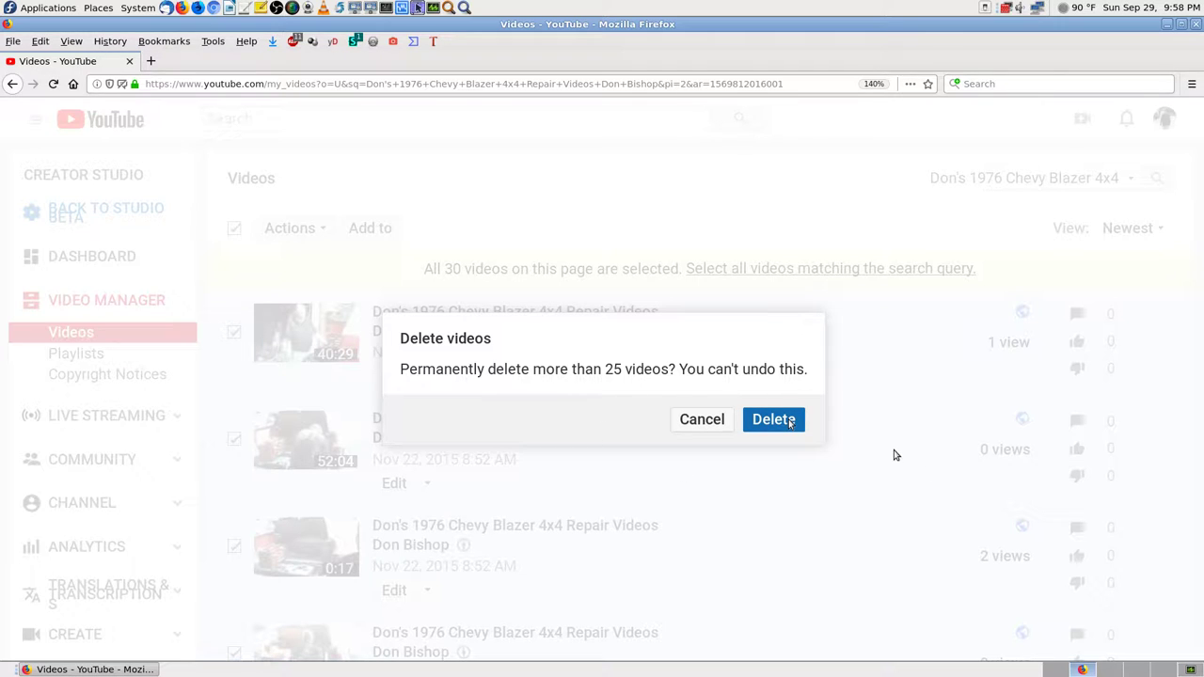
{"action": "left_click", "coordinate": [789, 424]}
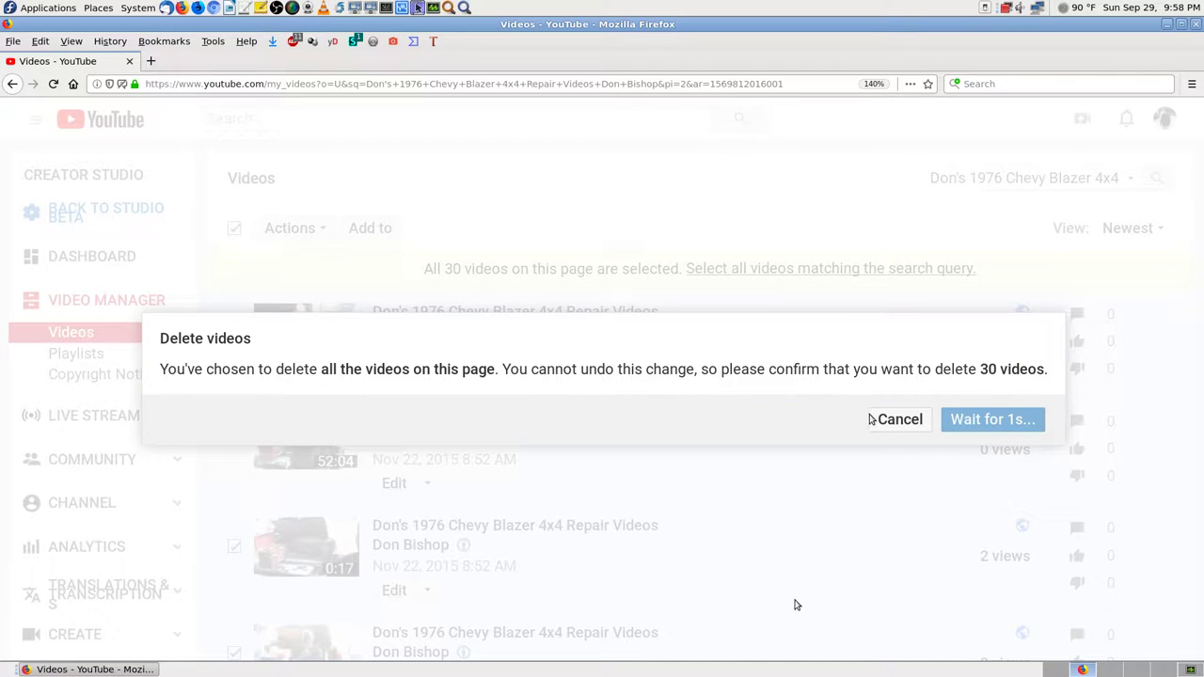
{"action": "key", "text": "Return"}
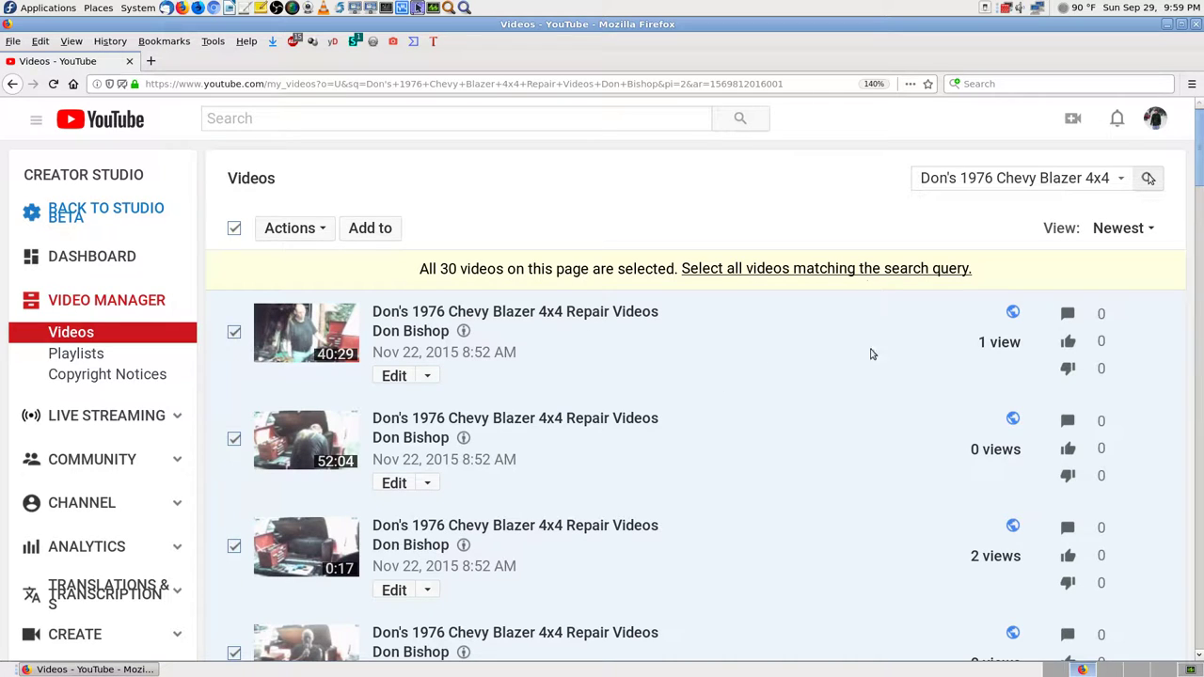
{"action": "scroll", "coordinate": [858, 406], "scroll_direction": "down", "scroll_amount": 15}
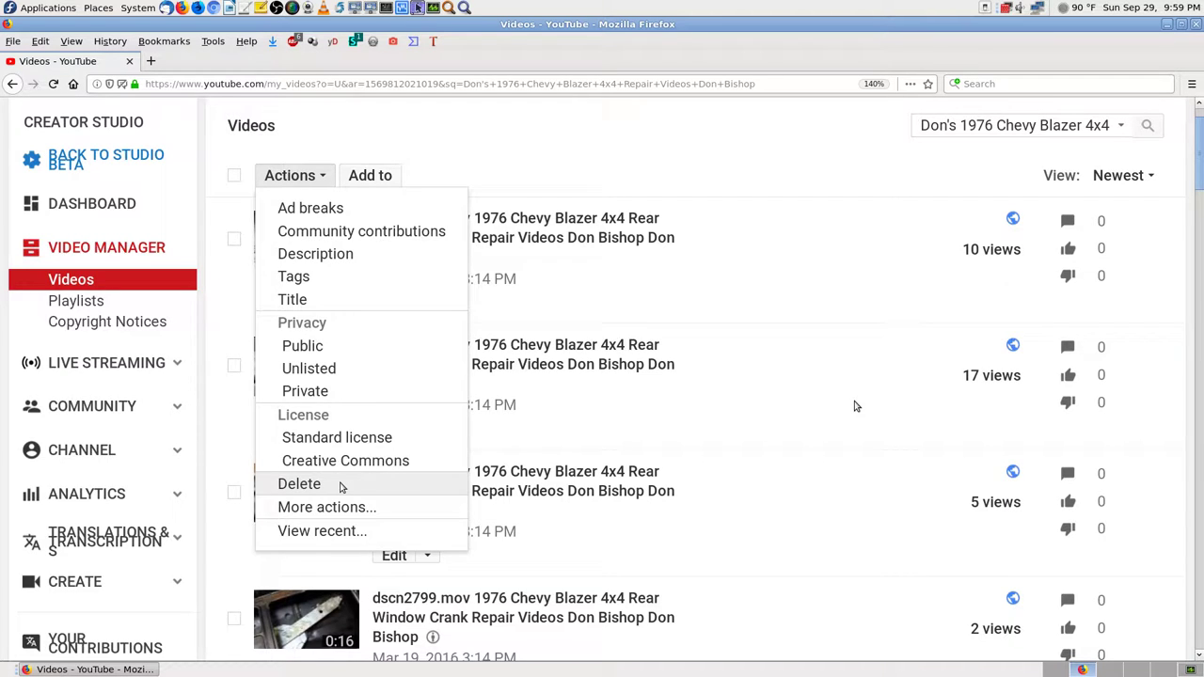
{"action": "left_click", "coordinate": [341, 486]}
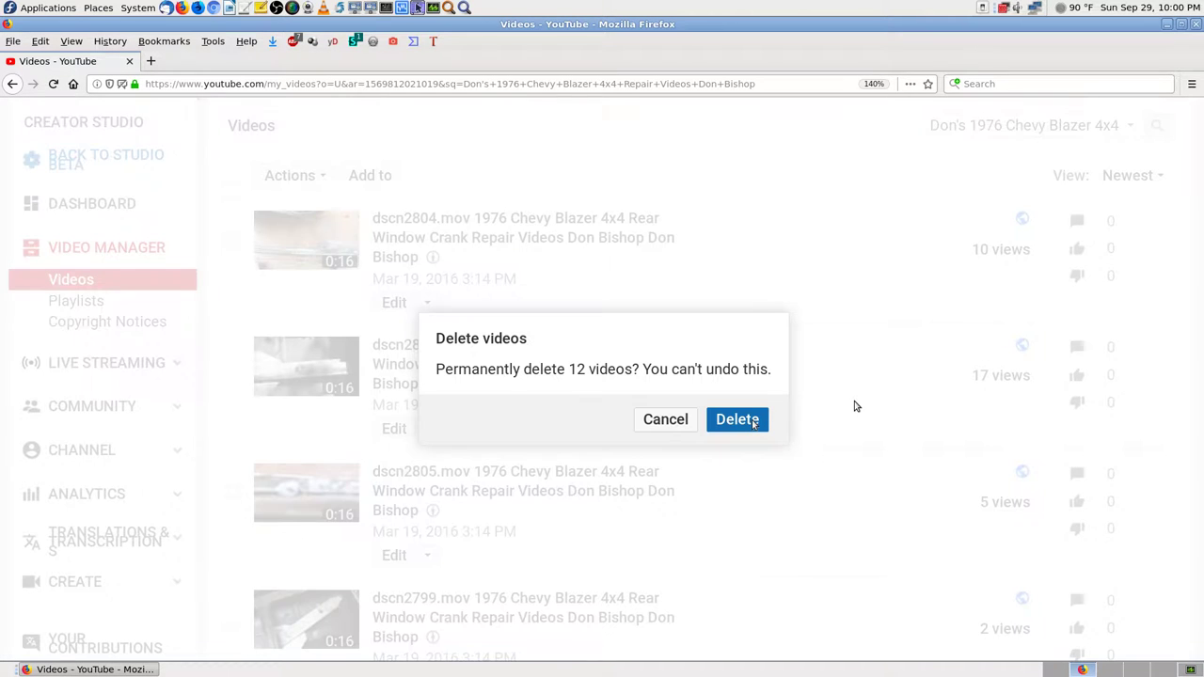
{"action": "left_click", "coordinate": [751, 422]}
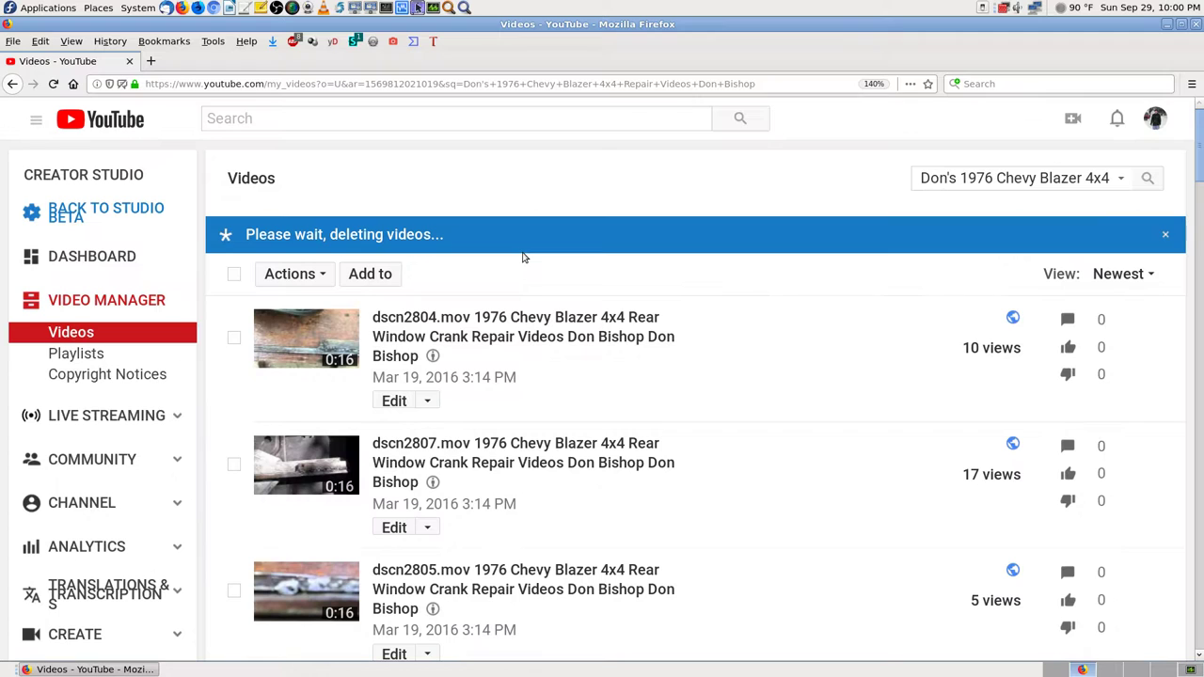
{"action": "scroll", "coordinate": [524, 257], "scroll_direction": "down", "scroll_amount": 15}
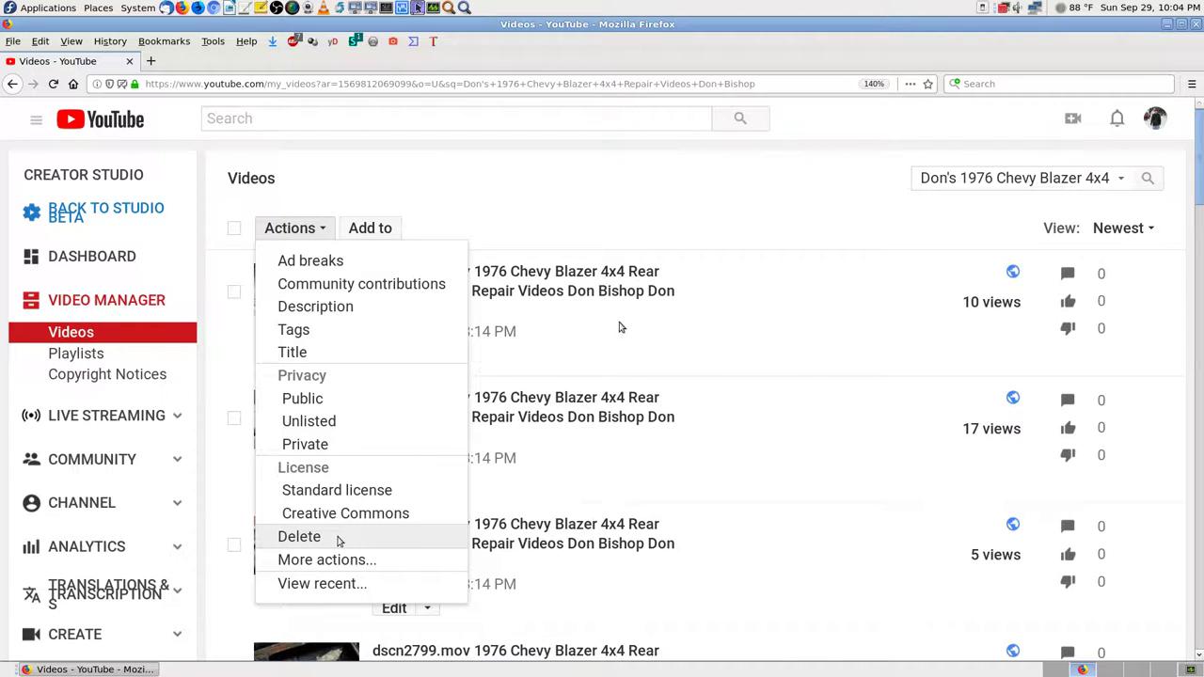
Page through the screenshots from the Video Manager delete action to the upload and processing of the 12-video wheel bearing batch.
{"action": "left_click", "coordinate": [337, 539]}
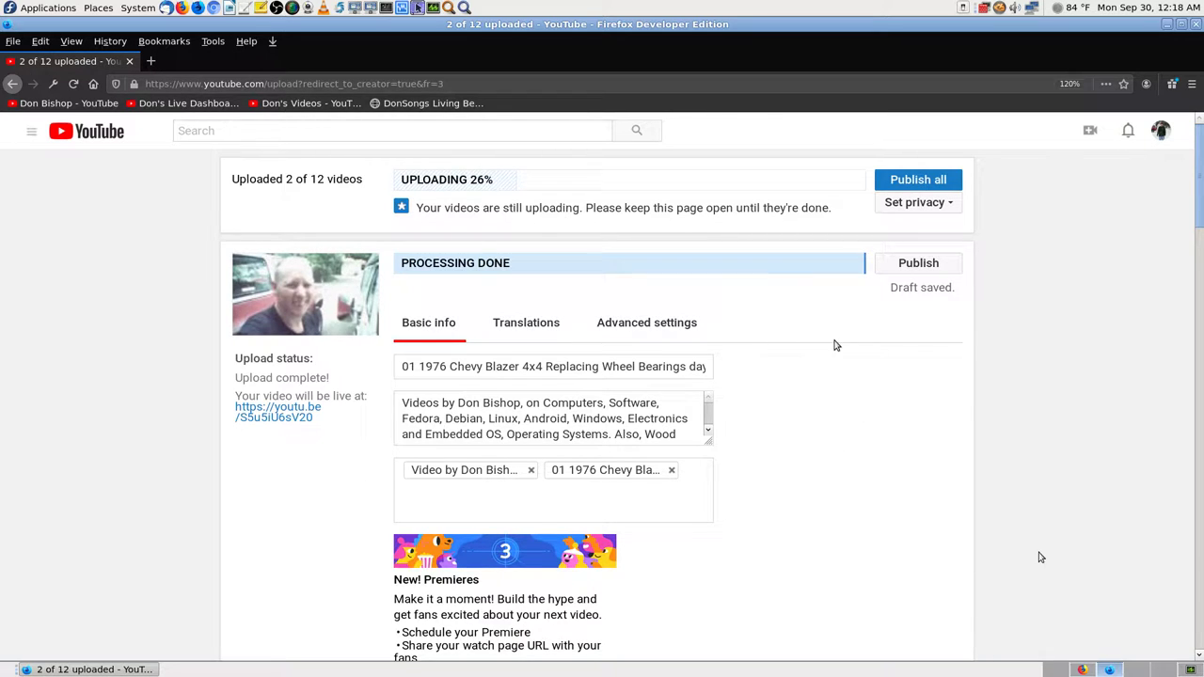
{"action": "scroll", "coordinate": [829, 361], "scroll_direction": "down", "scroll_amount": 10}
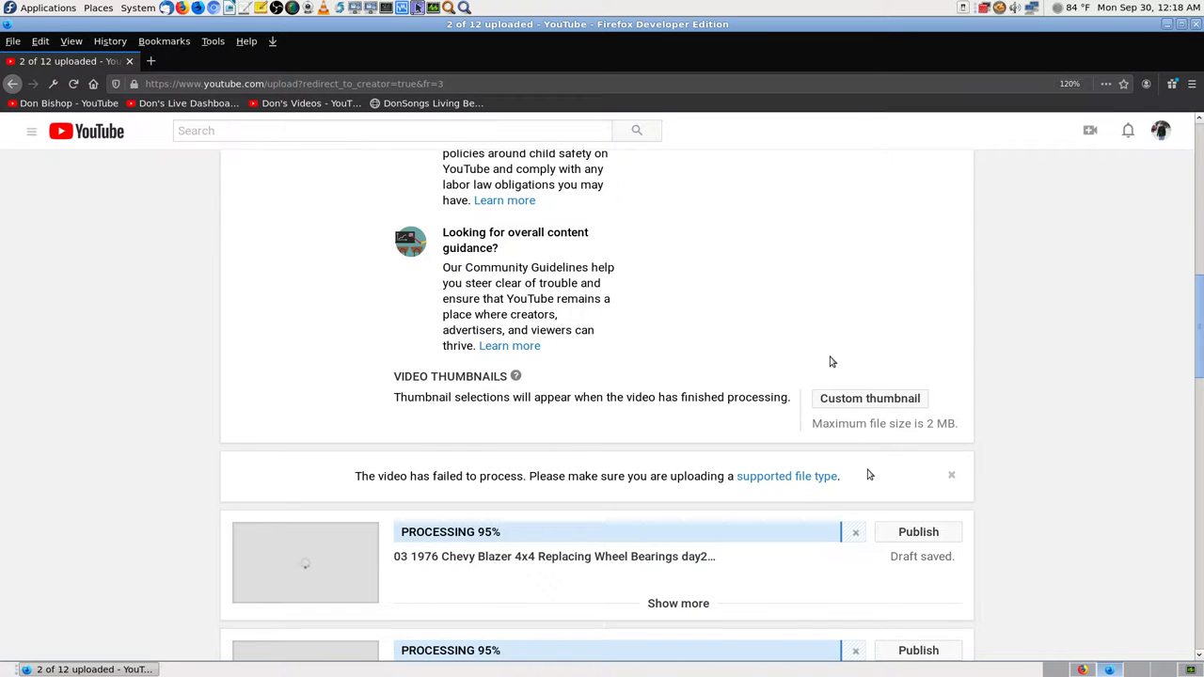
{"action": "scroll", "coordinate": [830, 361], "scroll_direction": "up", "scroll_amount": 10}
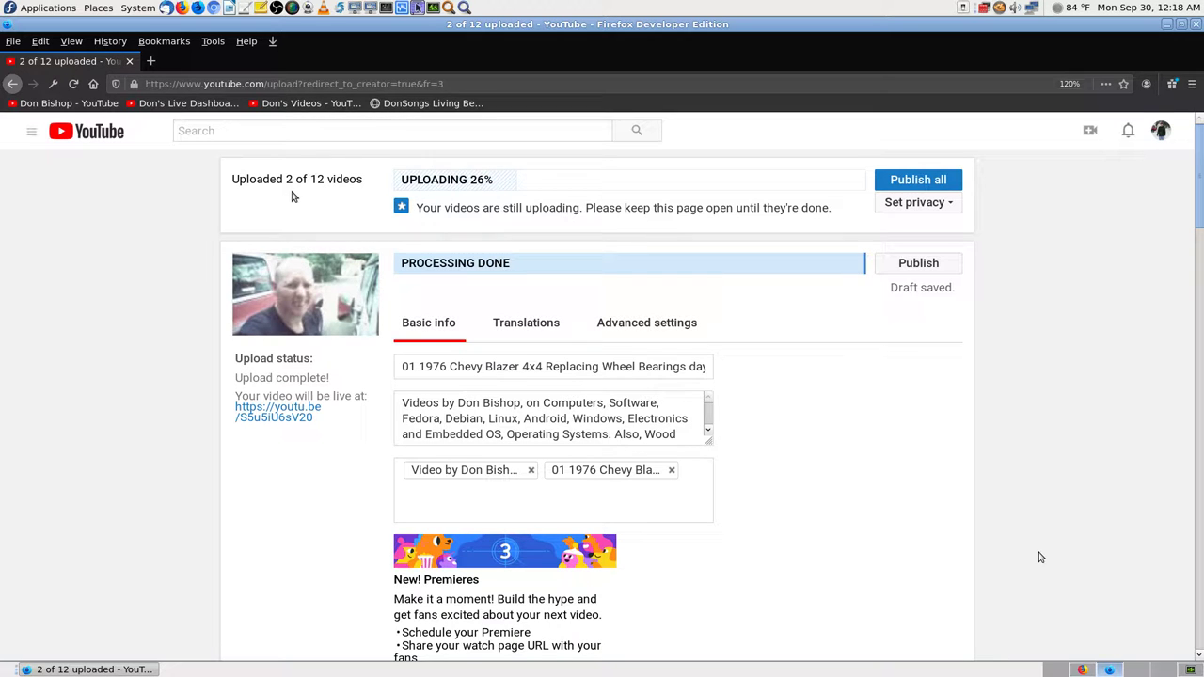
{"action": "scroll", "coordinate": [789, 385], "scroll_direction": "down", "scroll_amount": 10}
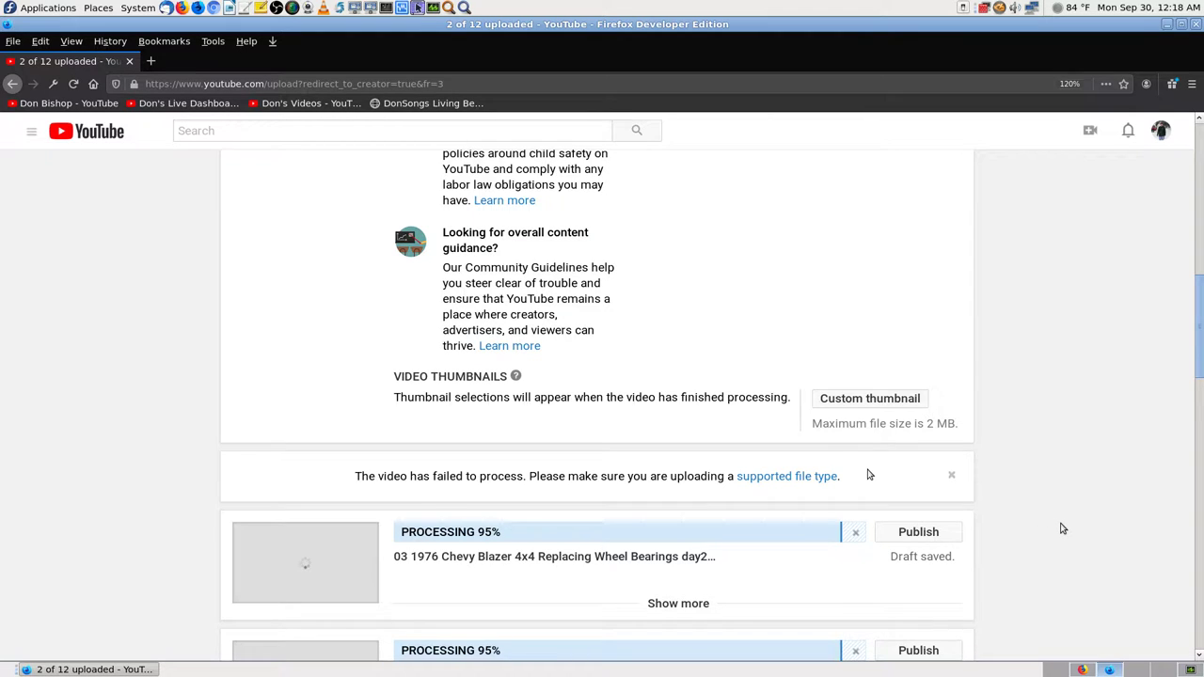
{"action": "scroll", "coordinate": [1062, 529], "scroll_direction": "down", "scroll_amount": 1}
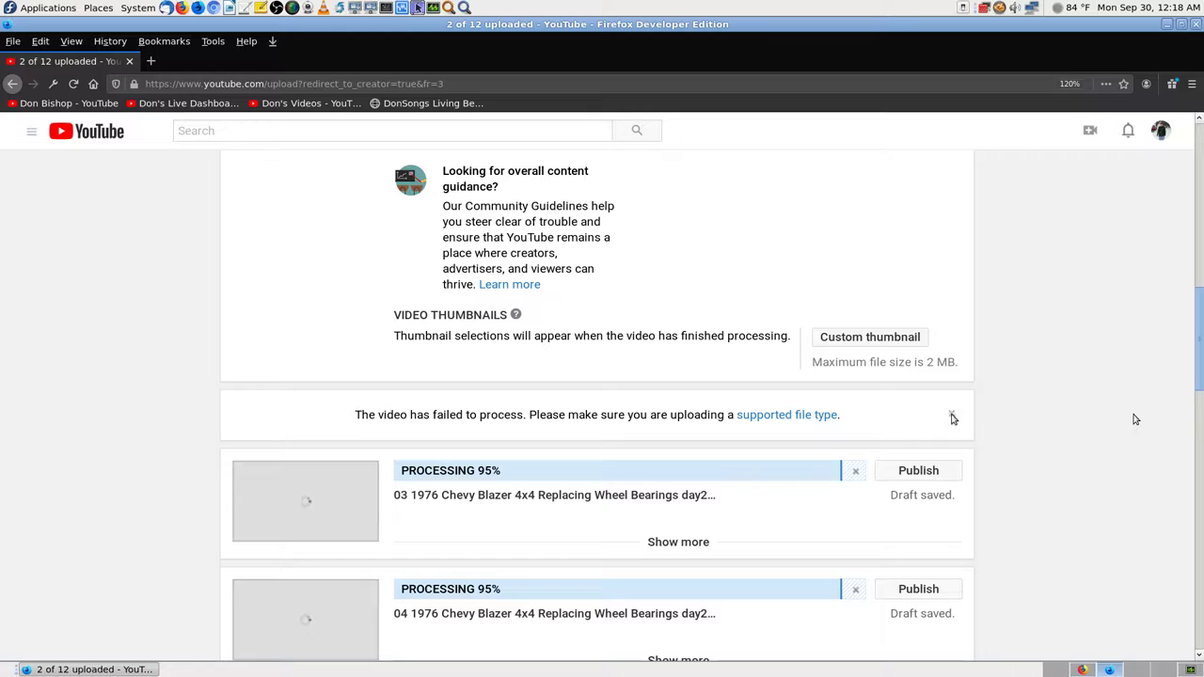
{"action": "key", "text": "End"}
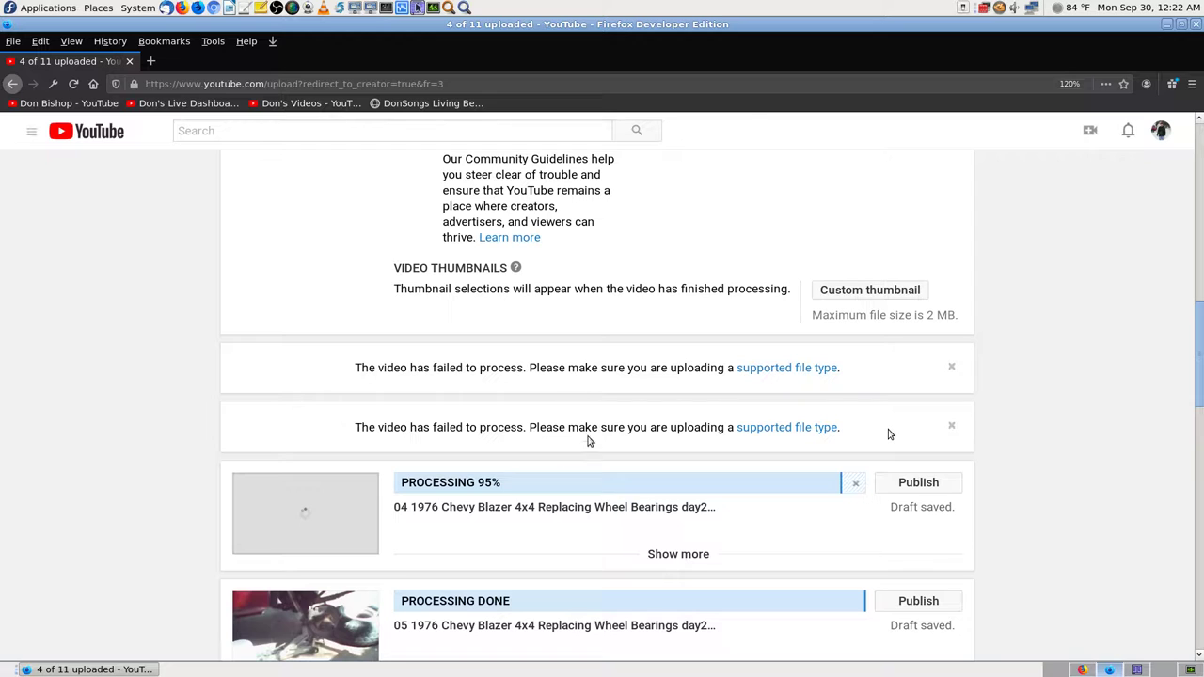
{"action": "scroll", "coordinate": [1047, 457], "scroll_direction": "down", "scroll_amount": 2}
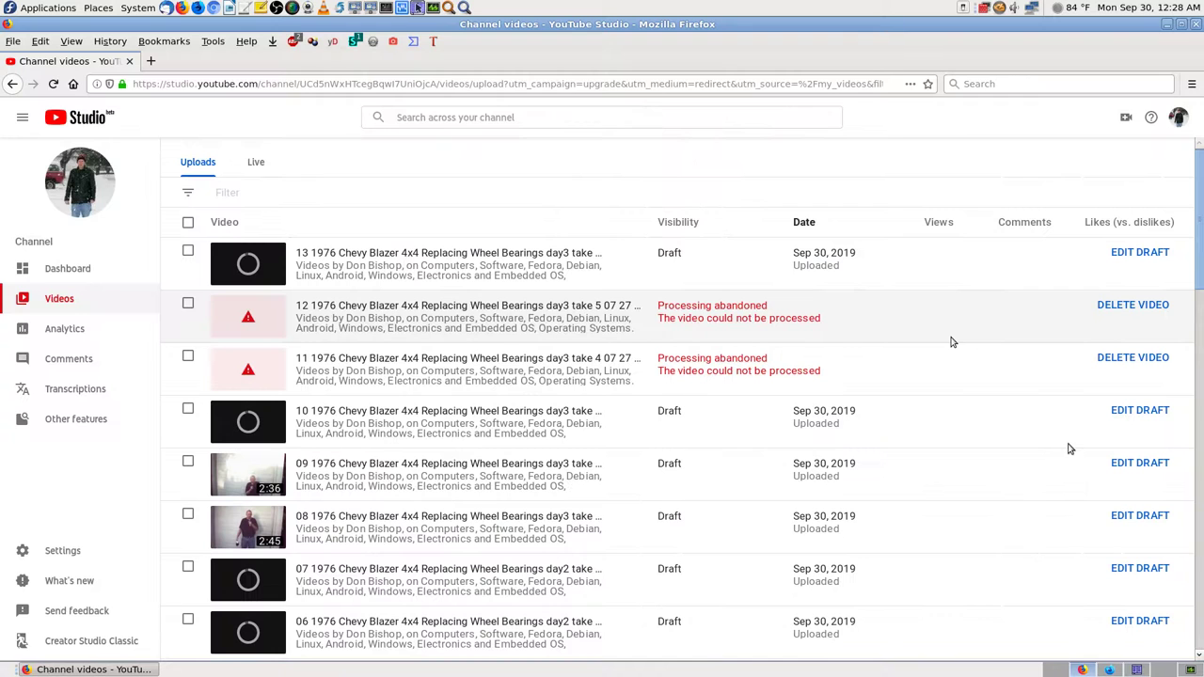
Compare the YouTube Studio screenshots listing the processing status of the 1976 Chevy Blazer wheel bearing videos numbered 01 to 13.
{"action": "key", "text": "ctrl+alt+Right"}
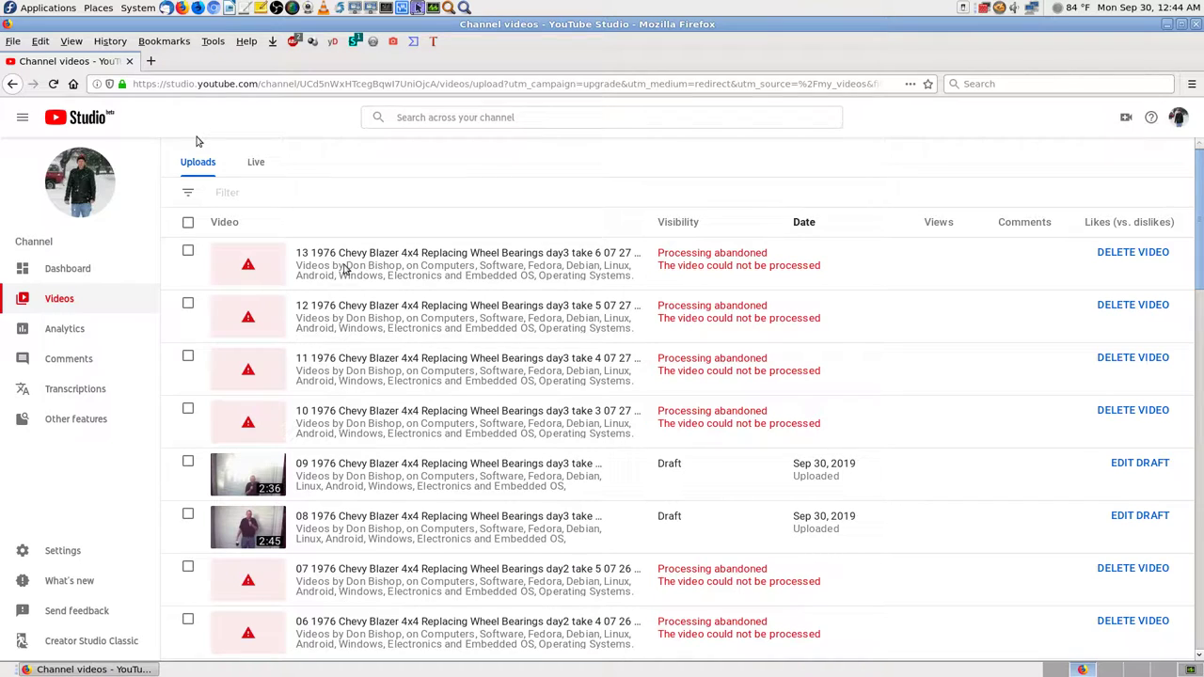
{"action": "scroll", "coordinate": [893, 425], "scroll_direction": "down", "scroll_amount": 5}
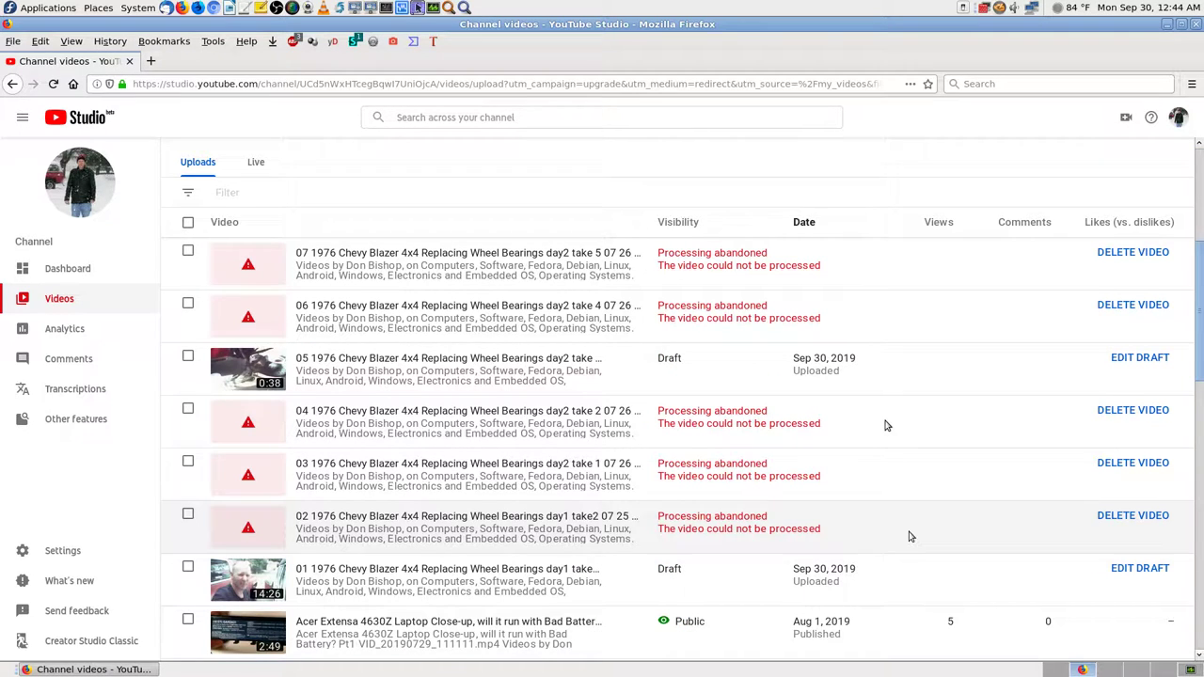
{"action": "scroll", "coordinate": [884, 425], "scroll_direction": "up", "scroll_amount": 5}
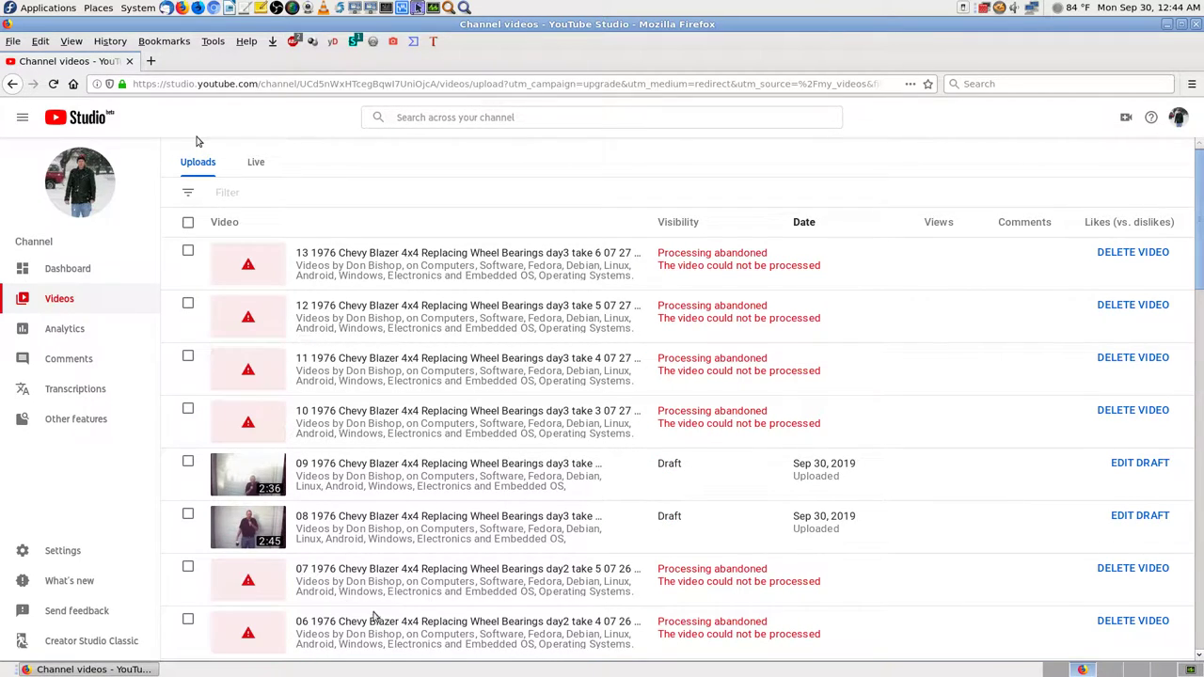
{"action": "scroll", "coordinate": [908, 535], "scroll_direction": "down", "scroll_amount": 5}
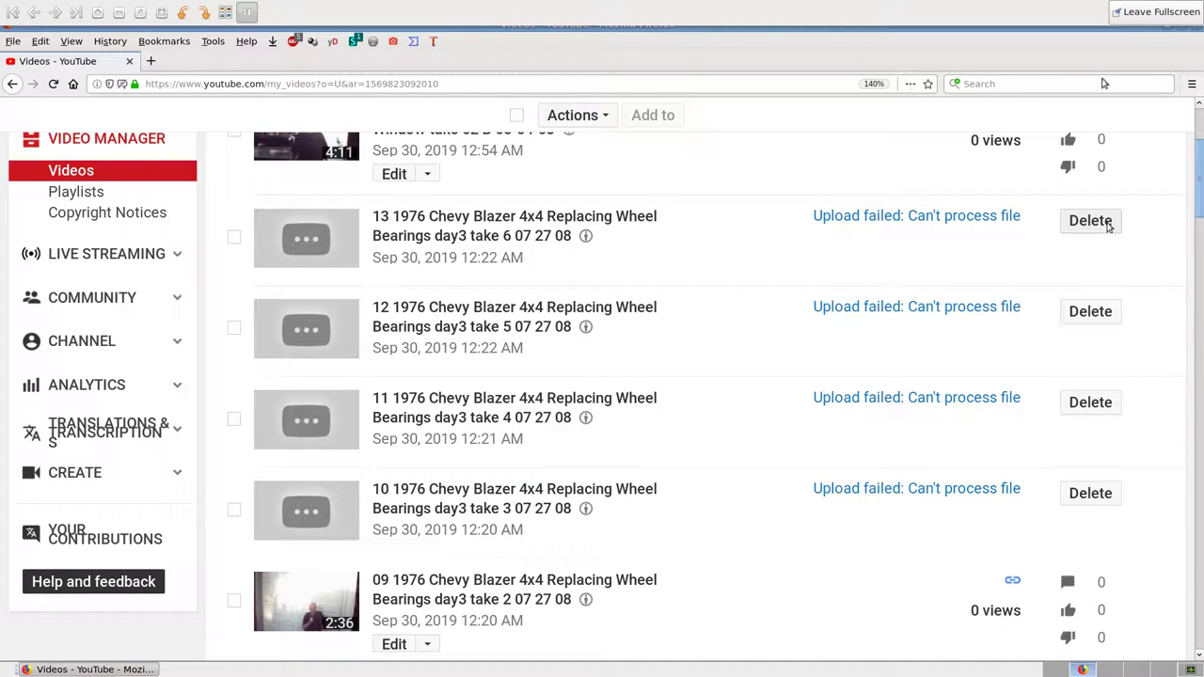
Leave full screen at the Video Manager screenshot of the failed uploads, then return to full screen and continue the review.
{"action": "left_click", "coordinate": [1162, 17]}
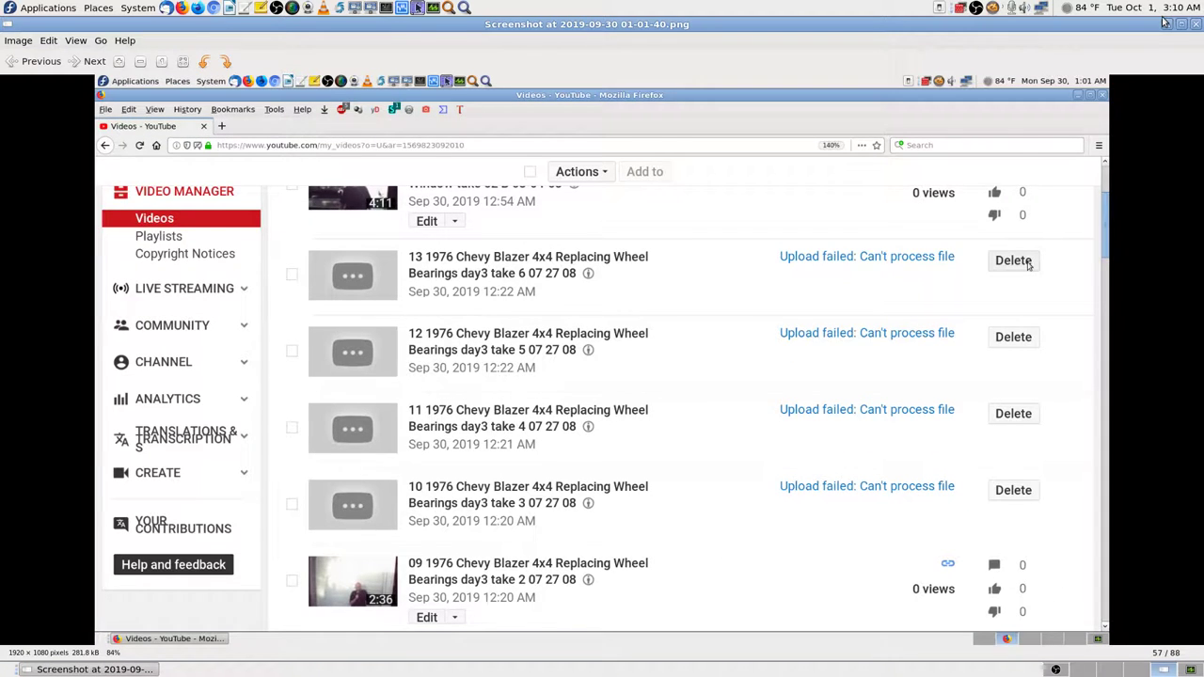
{"action": "key", "text": "F11"}
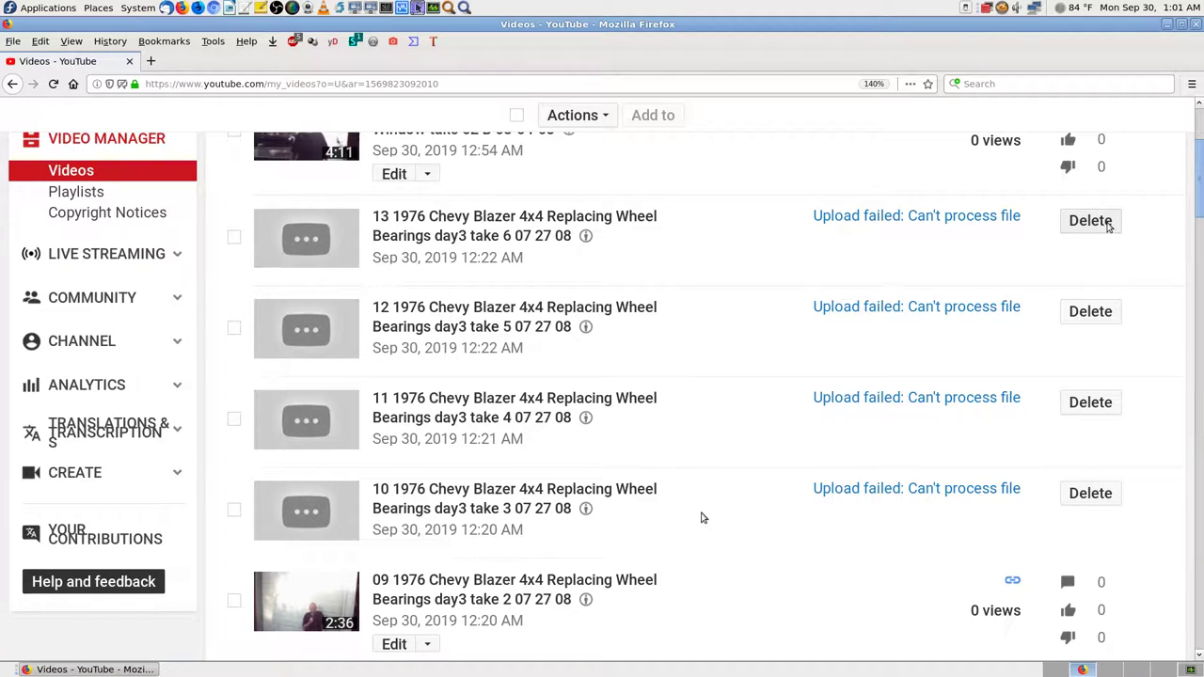
{"action": "left_click", "coordinate": [1106, 224]}
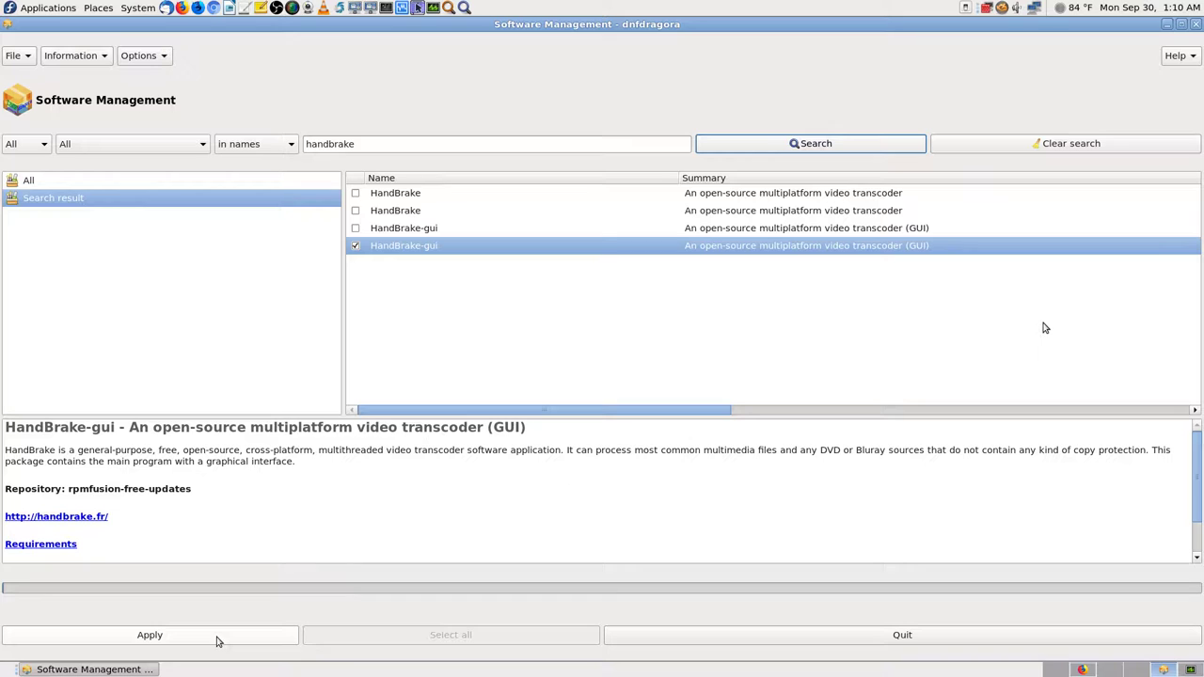
Review the dnfdragora screenshots documenting the HandBrake-gui package selection and its installation transaction.
{"action": "left_click", "coordinate": [216, 637]}
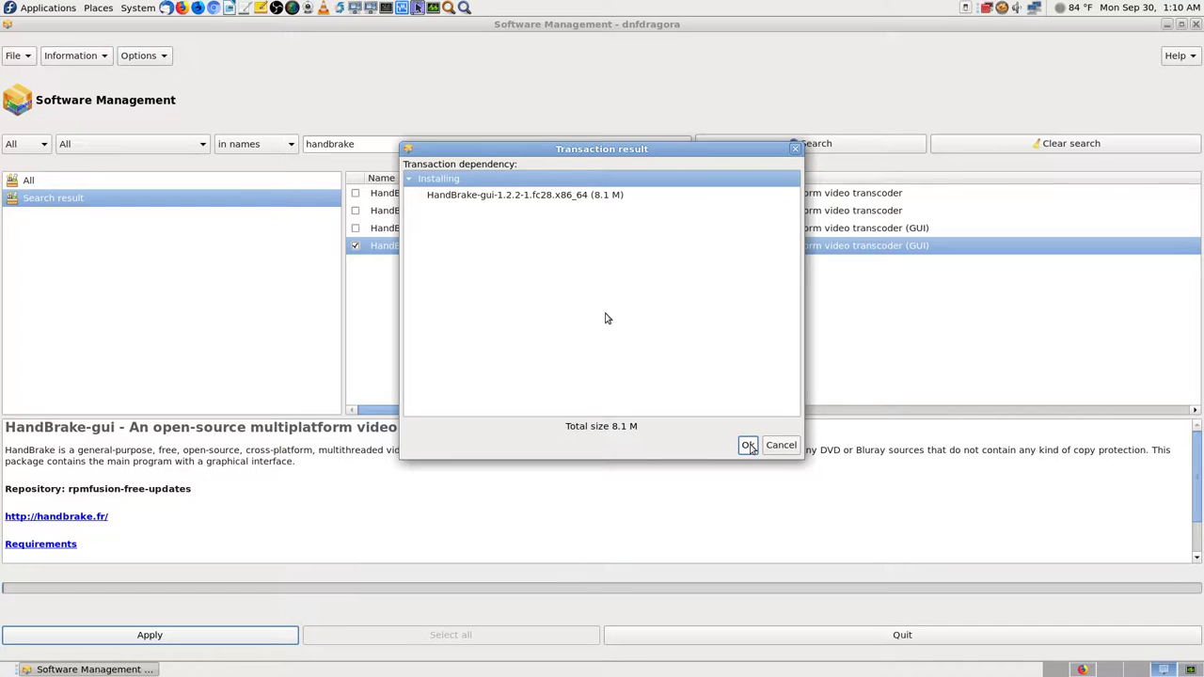
{"action": "left_click", "coordinate": [749, 447]}
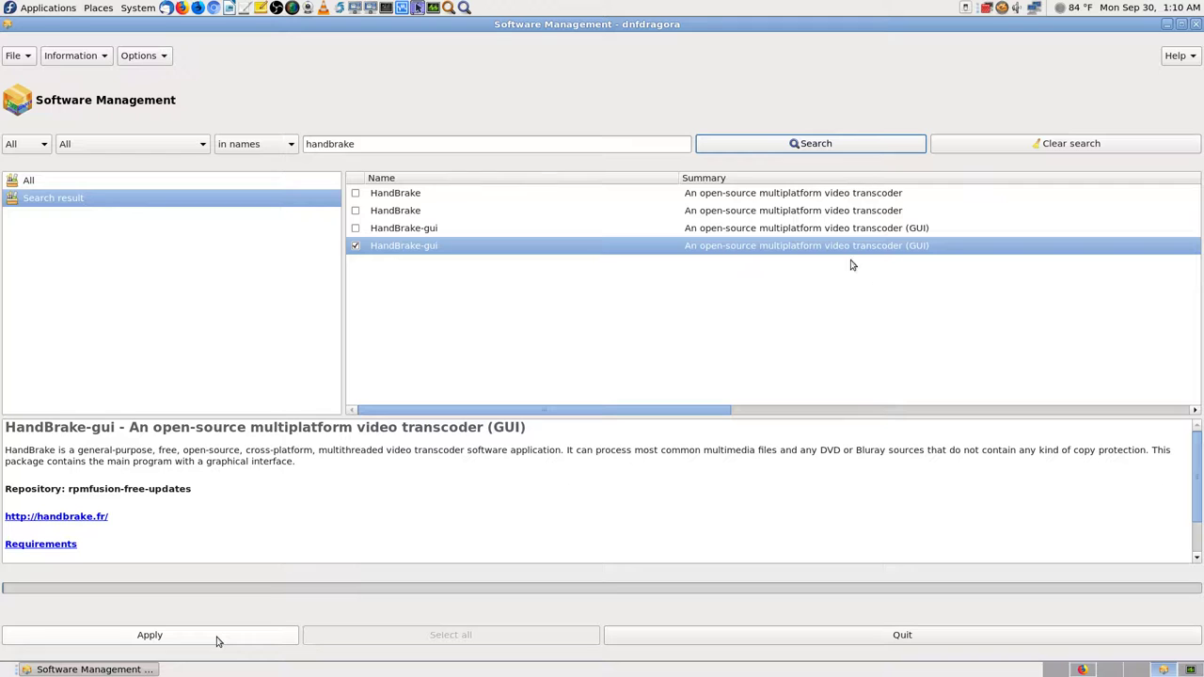
{"action": "left_click", "coordinate": [217, 638]}
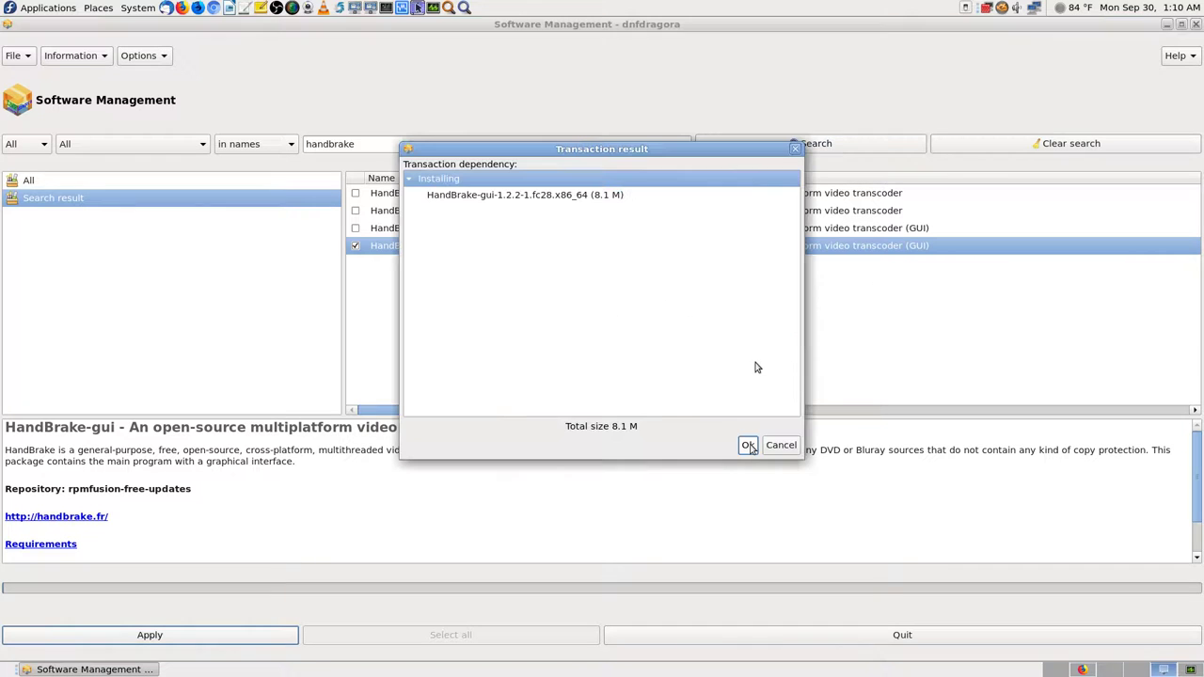
{"action": "left_click", "coordinate": [748, 446]}
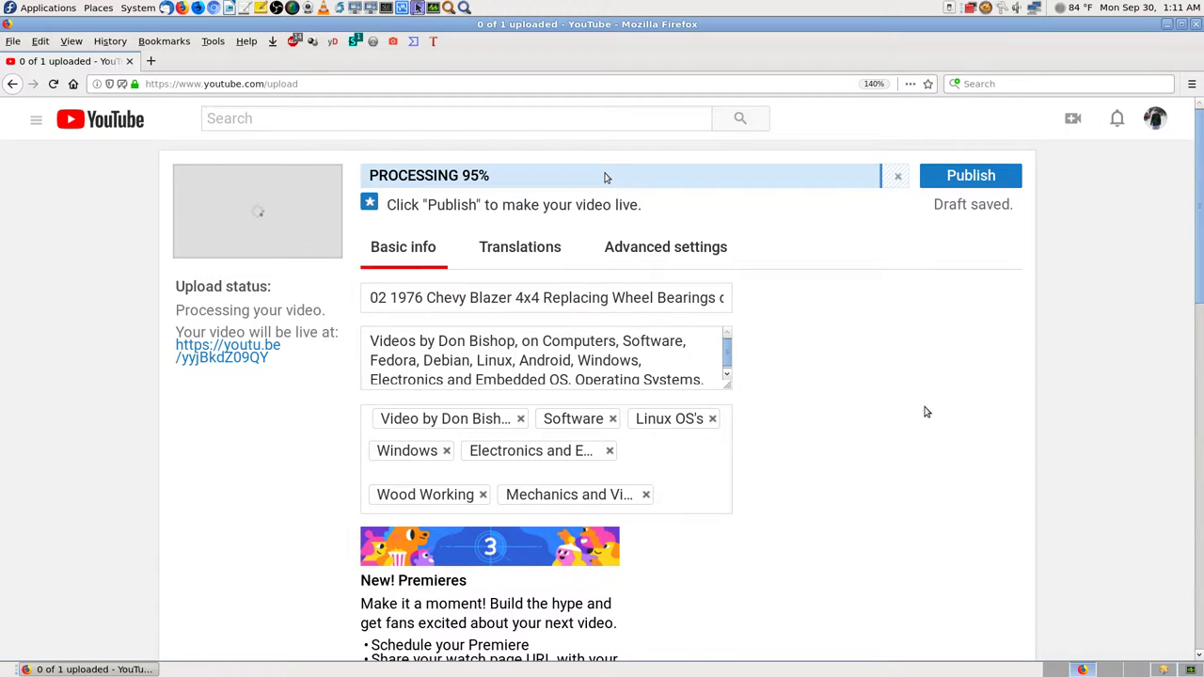
Examine the screenshots of the single 02 wheel bearing video upload, YouTube's supported file formats help page, and the channel videos list.
{"action": "scroll", "coordinate": [925, 411], "scroll_direction": "down", "scroll_amount": 10}
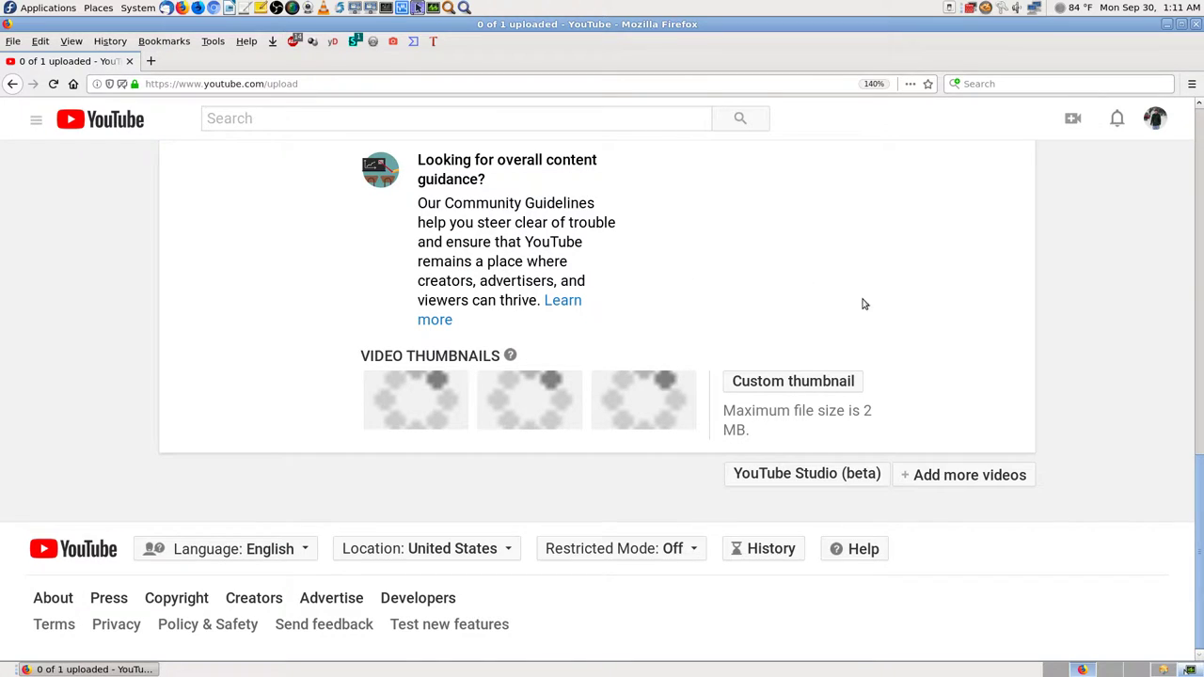
{"action": "scroll", "coordinate": [912, 311], "scroll_direction": "up", "scroll_amount": 15}
{"action": "scroll", "coordinate": [912, 312], "scroll_direction": "down", "scroll_amount": 15}
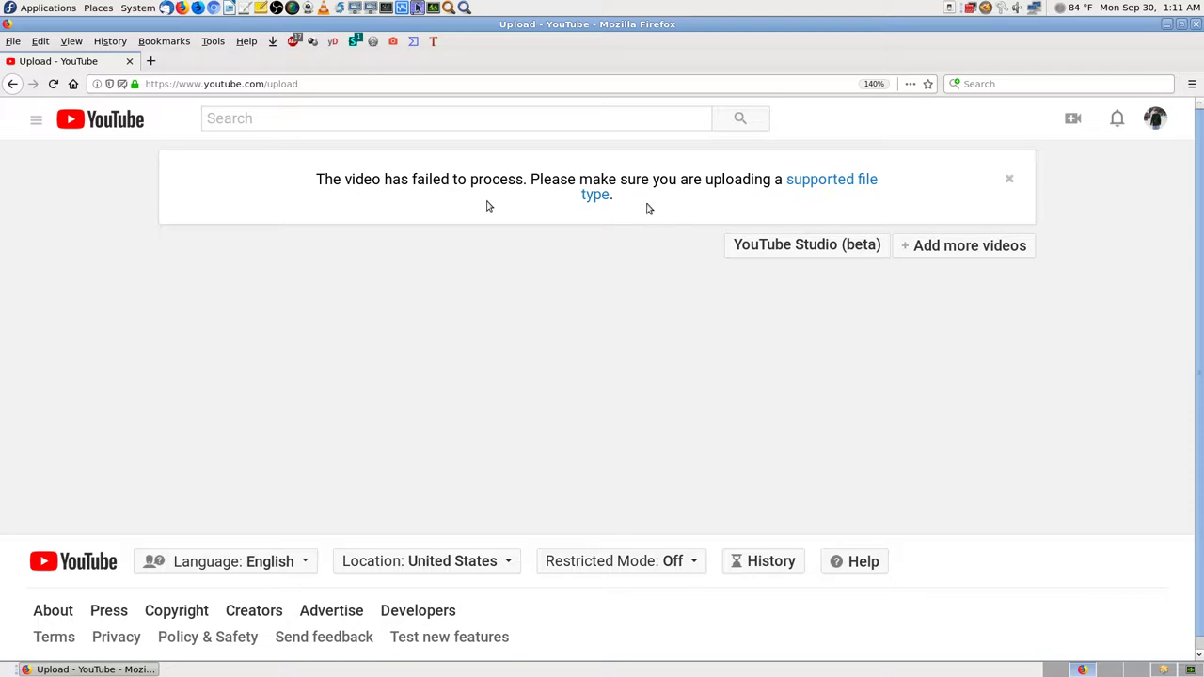
{"action": "left_click", "coordinate": [828, 185]}
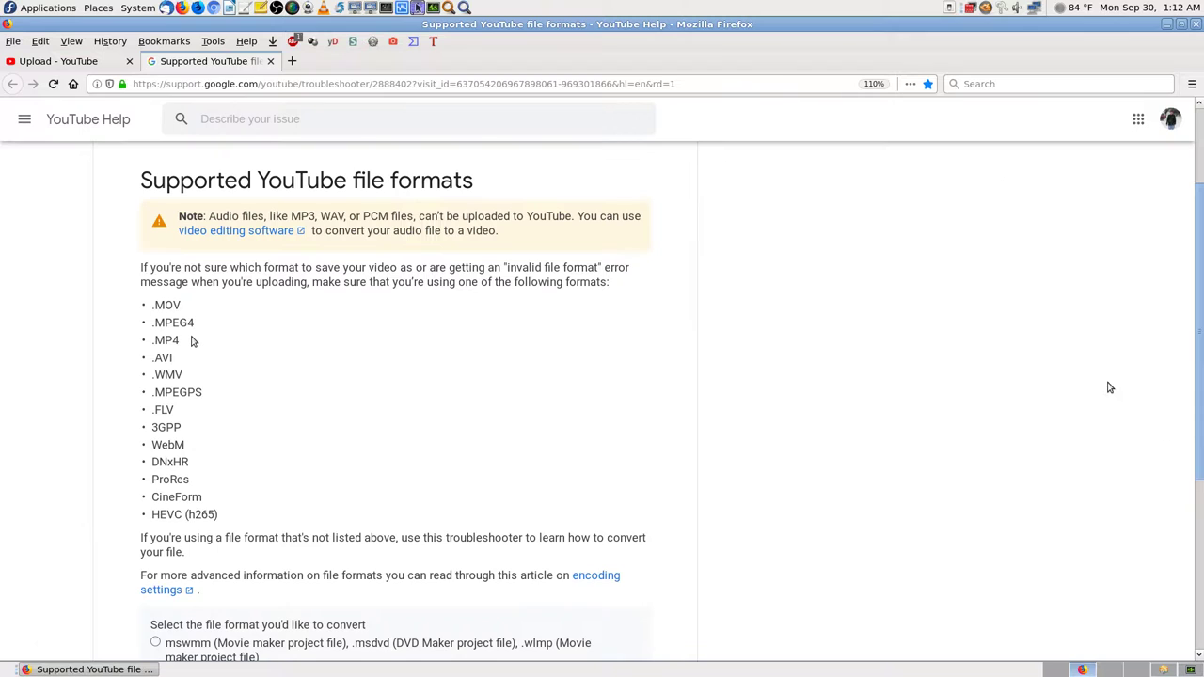
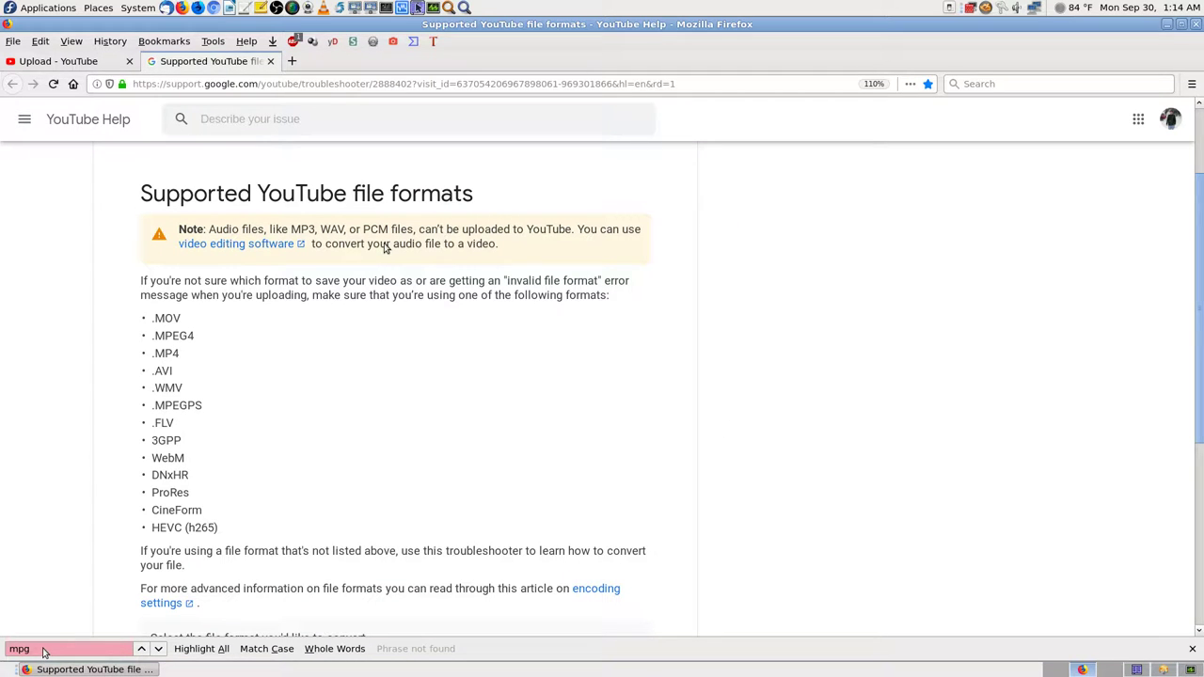
{"action": "scroll", "coordinate": [616, 503], "scroll_direction": "down", "scroll_amount": 5}
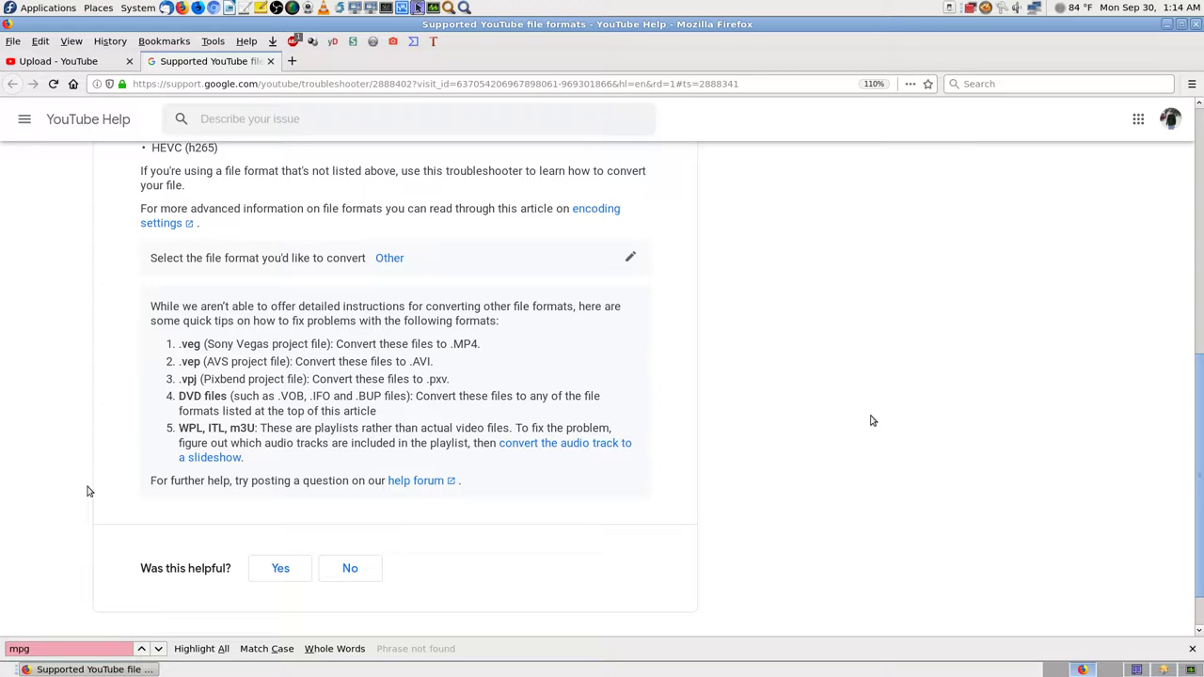
{"action": "key", "text": "ctrl+w"}
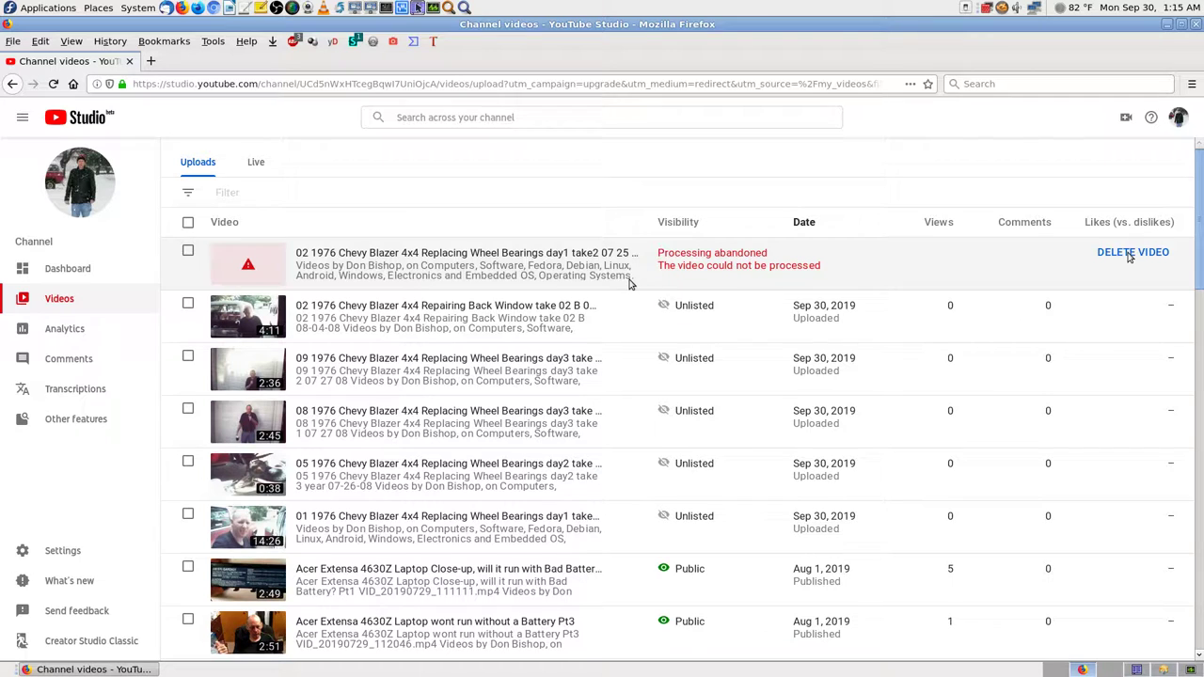
{"action": "left_click", "coordinate": [1128, 254]}
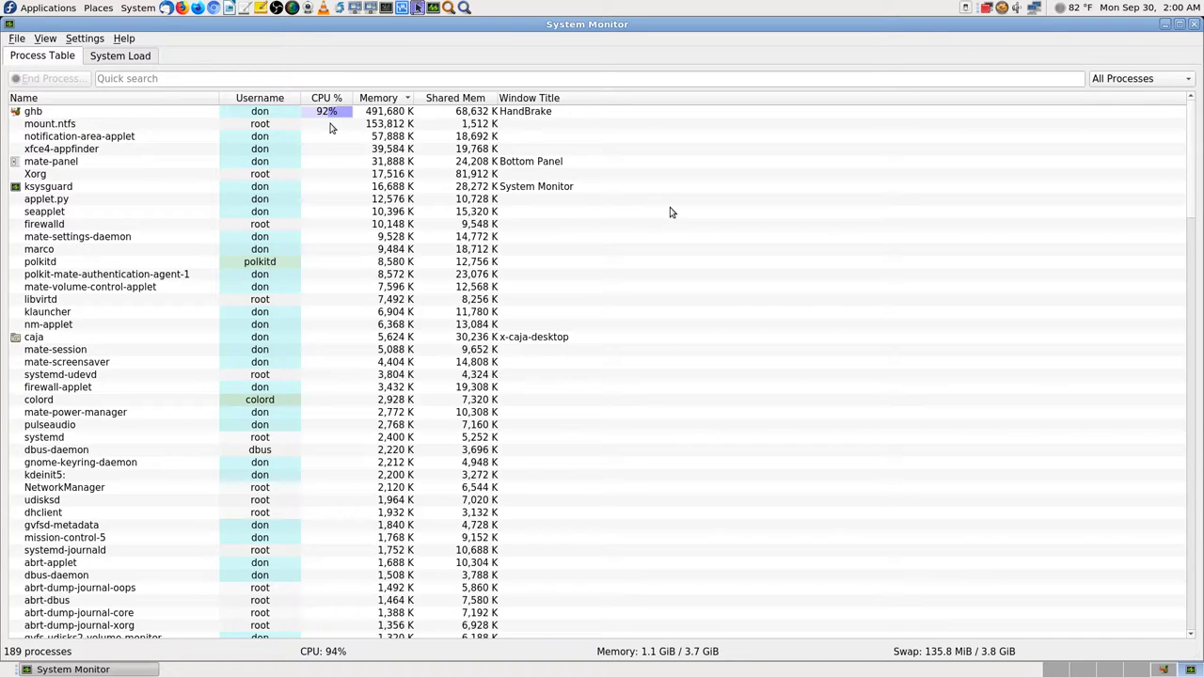
Compare the System Monitor screenshots of the process table and system load while HandBrake is running.
{"action": "left_click", "coordinate": [121, 57]}
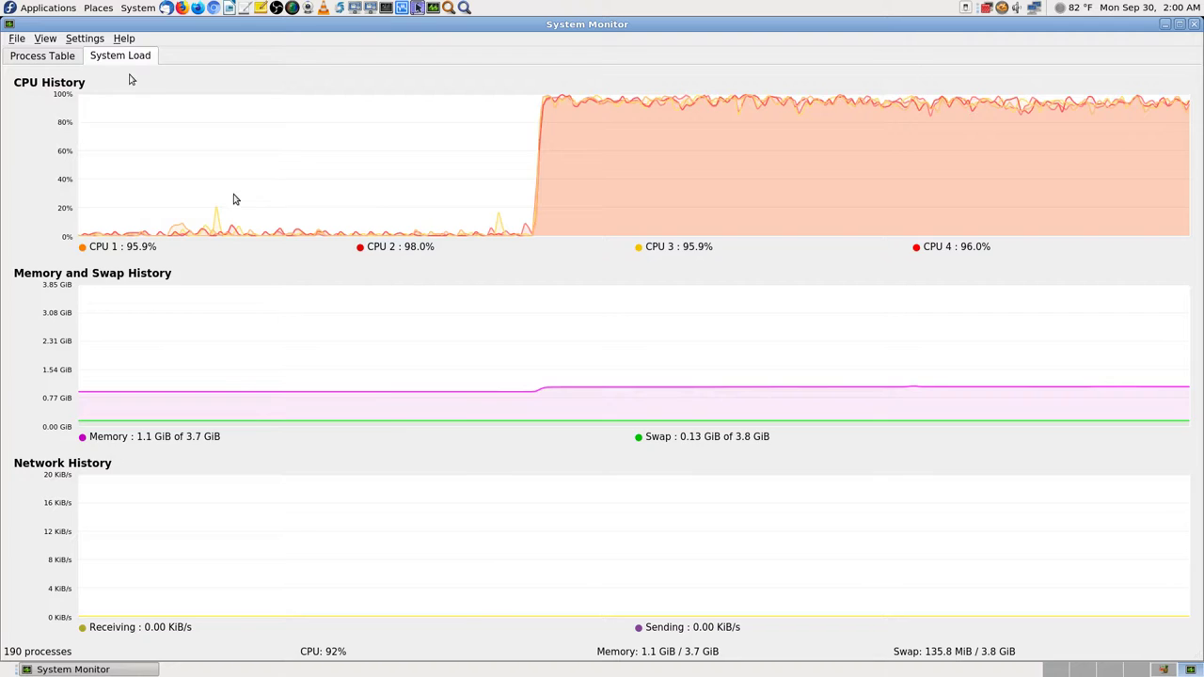
{"action": "key", "text": "ctrl+Page_Up"}
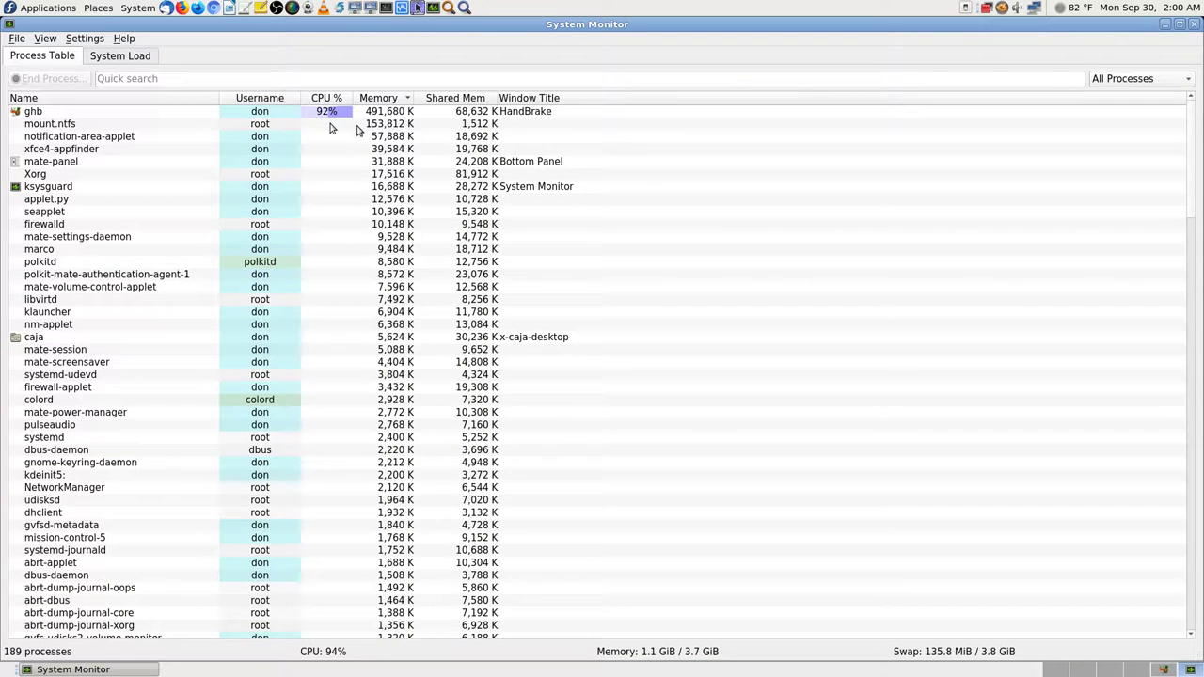
{"action": "left_click", "coordinate": [120, 57]}
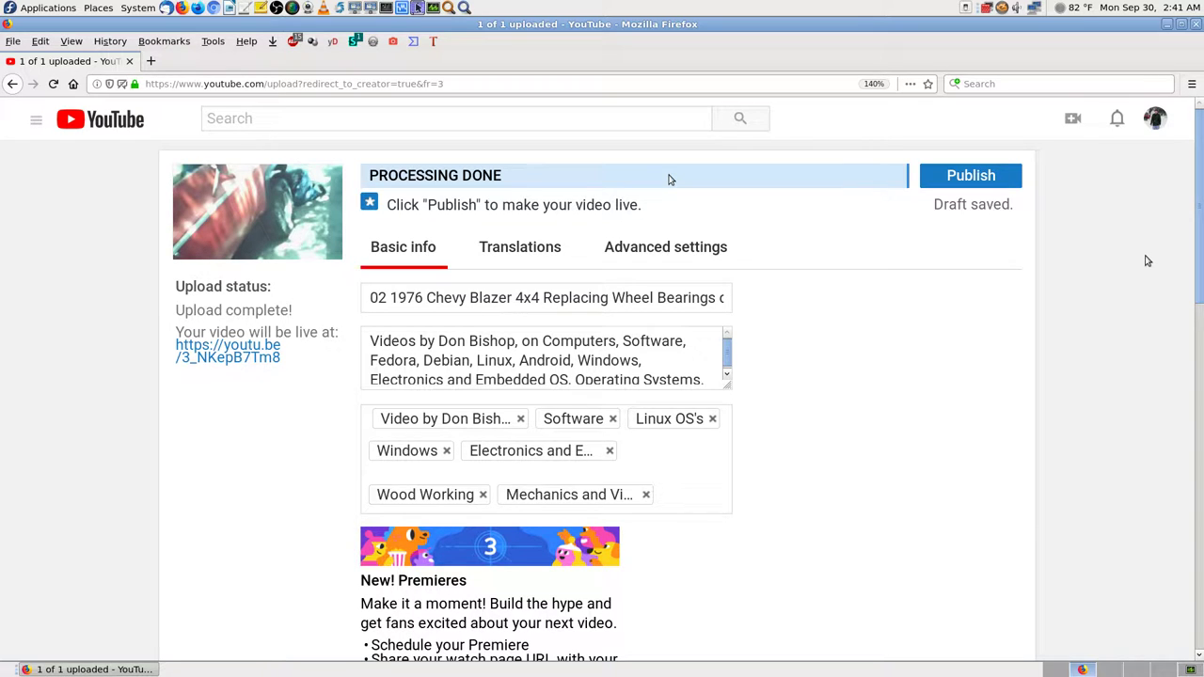
Leave full screen at the screenshot of the 02 wheel bearing video's upload page and close the image viewer.
{"action": "key", "text": "Escape"}
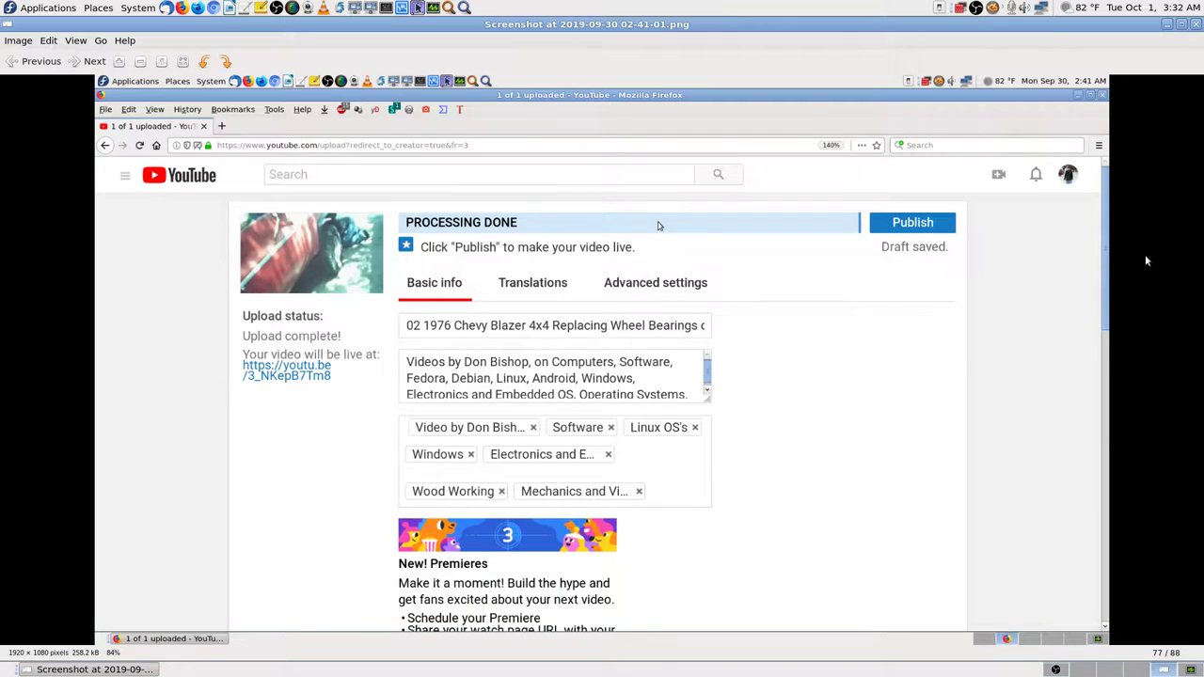
{"action": "left_click", "coordinate": [1193, 26]}
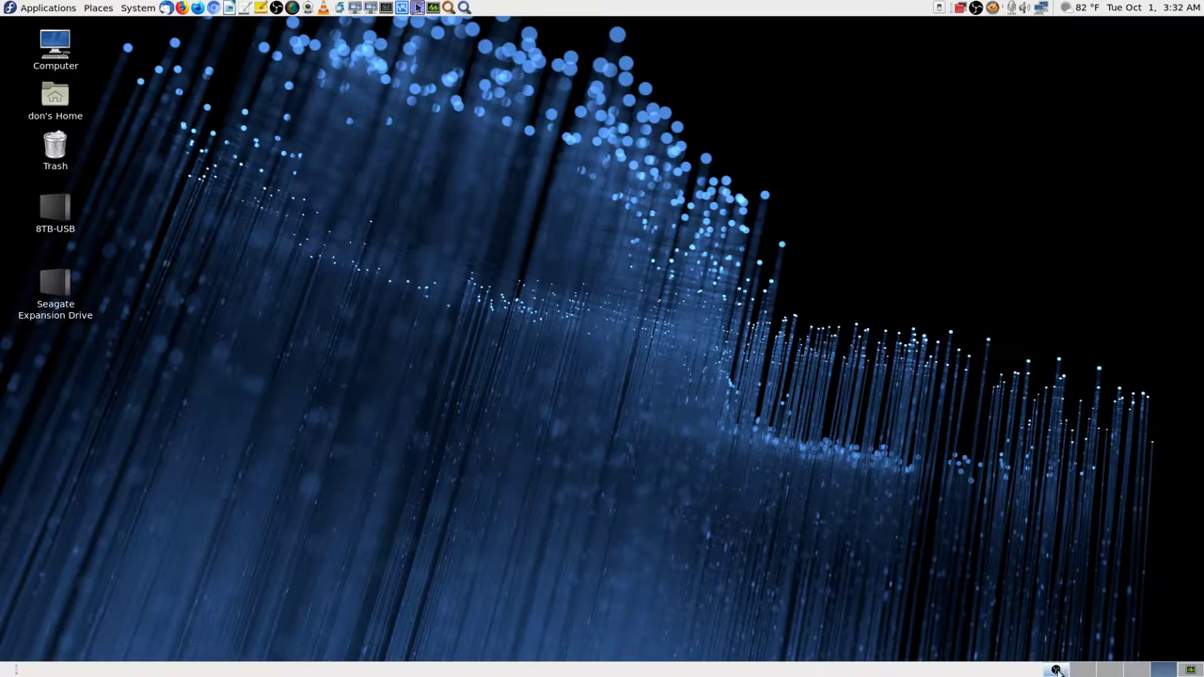
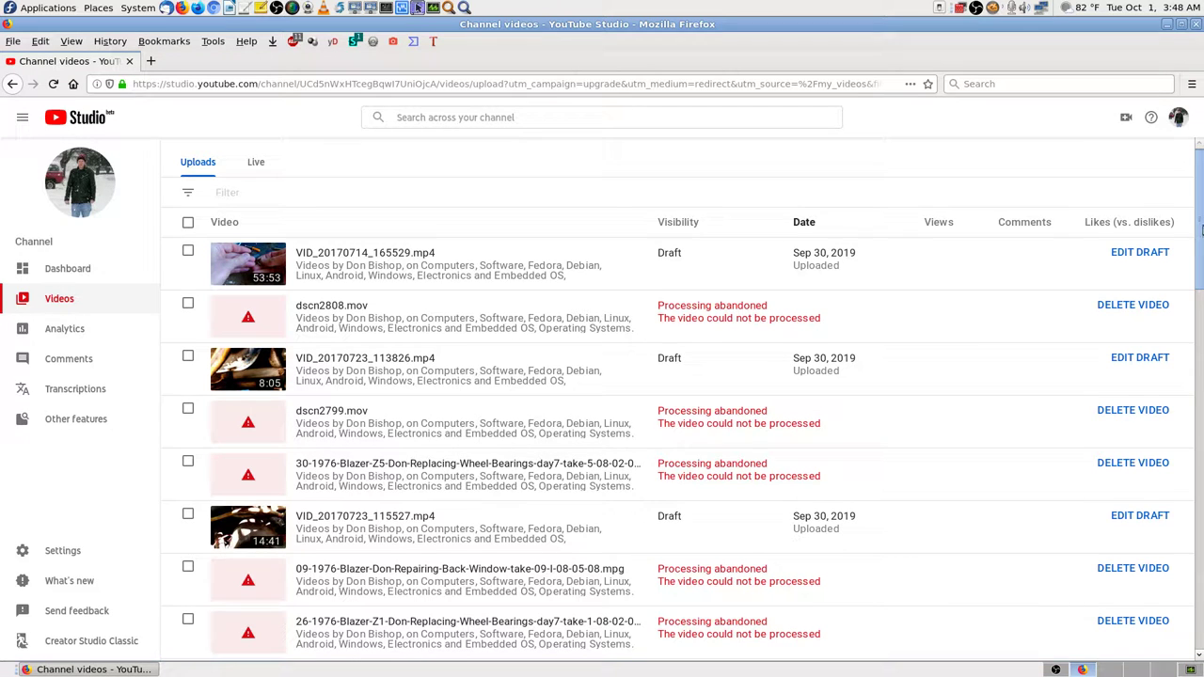
Look through the YouTube Studio channel videos list in Firefox to check the processing status of the September 30 uploads.
{"action": "scroll", "coordinate": [1200, 229], "scroll_direction": "down", "scroll_amount": 1}
{"action": "scroll", "coordinate": [1201, 221], "scroll_direction": "up", "scroll_amount": 1}
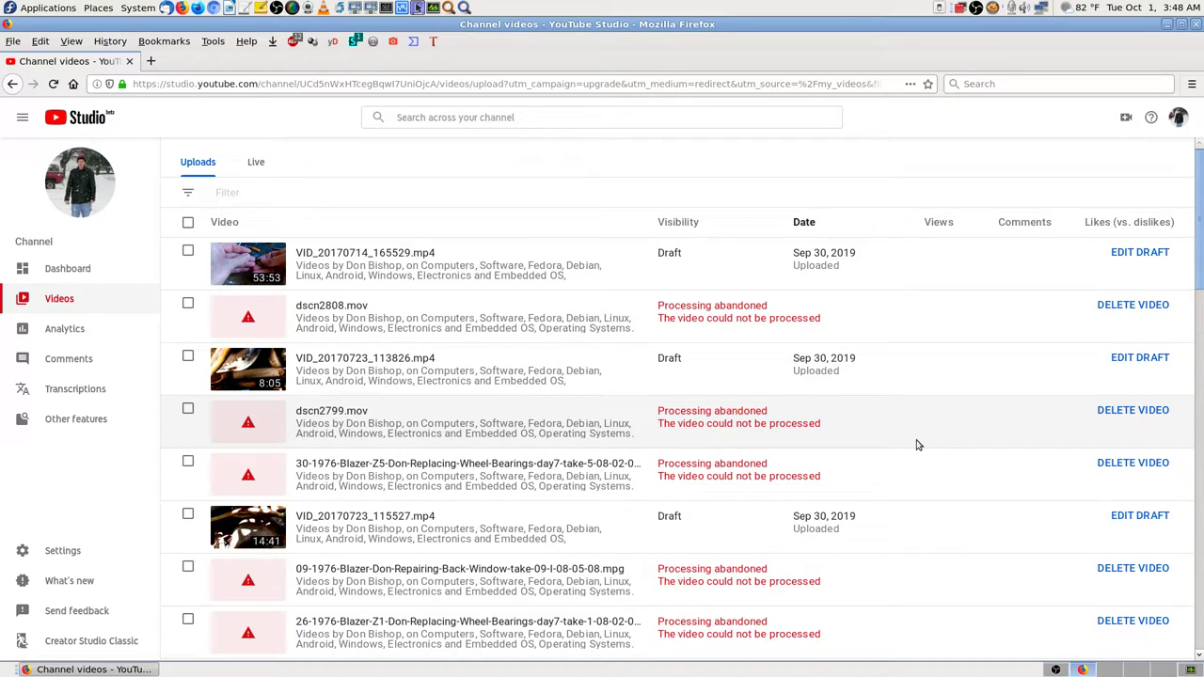
{"action": "scroll", "coordinate": [913, 438], "scroll_direction": "down", "scroll_amount": 1}
{"action": "scroll", "coordinate": [907, 433], "scroll_direction": "up", "scroll_amount": 1}
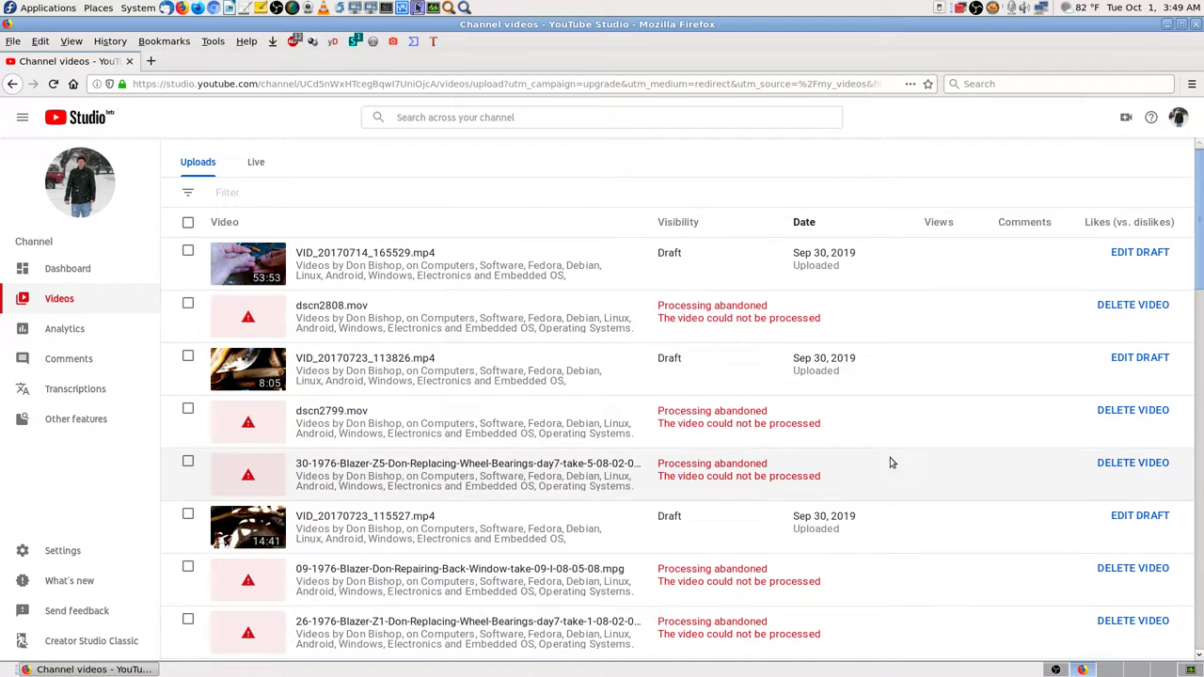
{"action": "scroll", "coordinate": [884, 430], "scroll_direction": "down", "scroll_amount": 2}
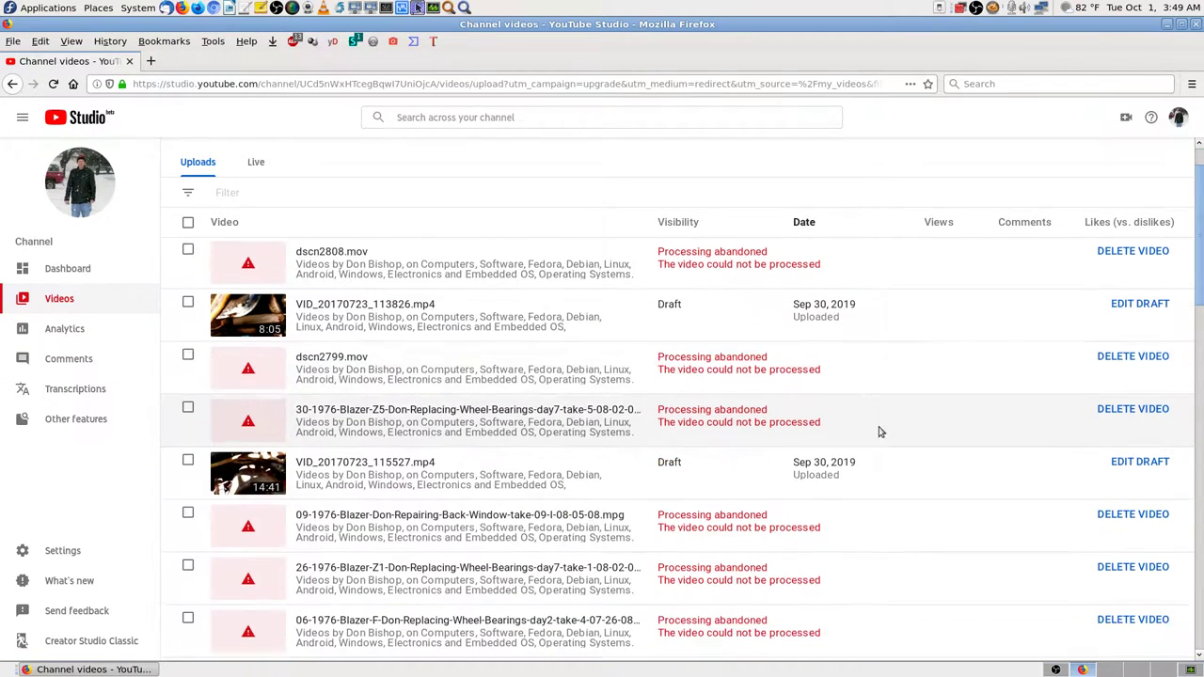
{"action": "scroll", "coordinate": [495, 386], "scroll_direction": "down", "scroll_amount": 5}
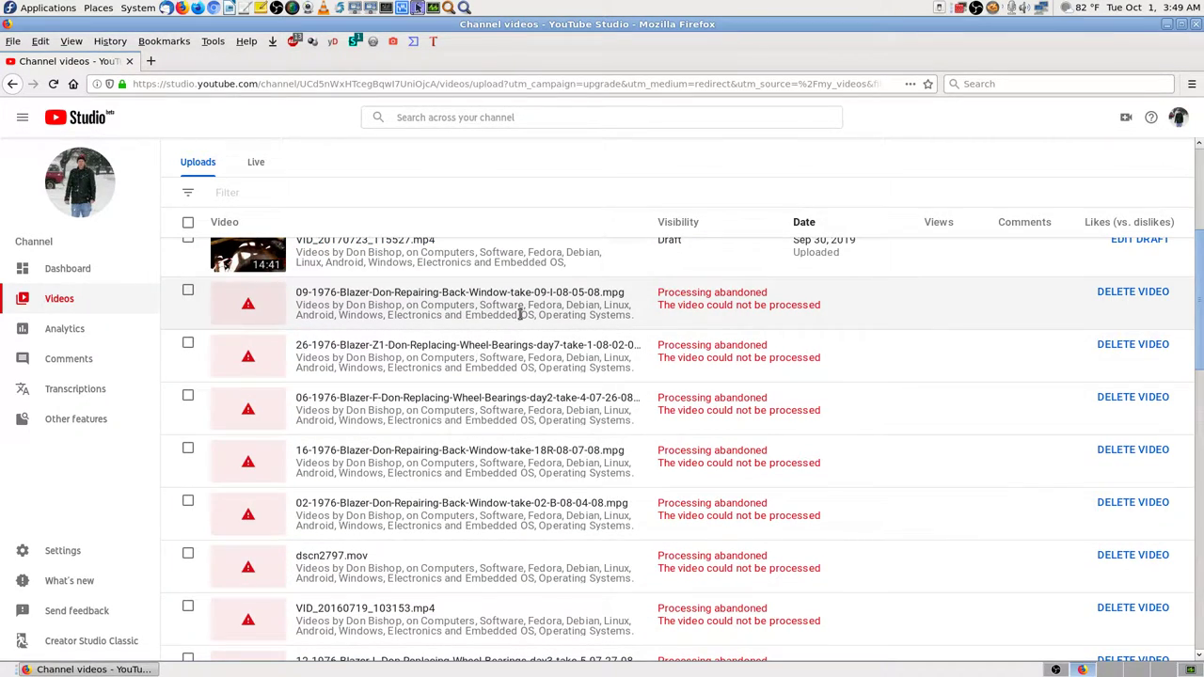
Examine the processing status of the failed and draft September 30 uploads down the first page of the channel videos list.
{"action": "scroll", "coordinate": [512, 315], "scroll_direction": "down", "scroll_amount": 2}
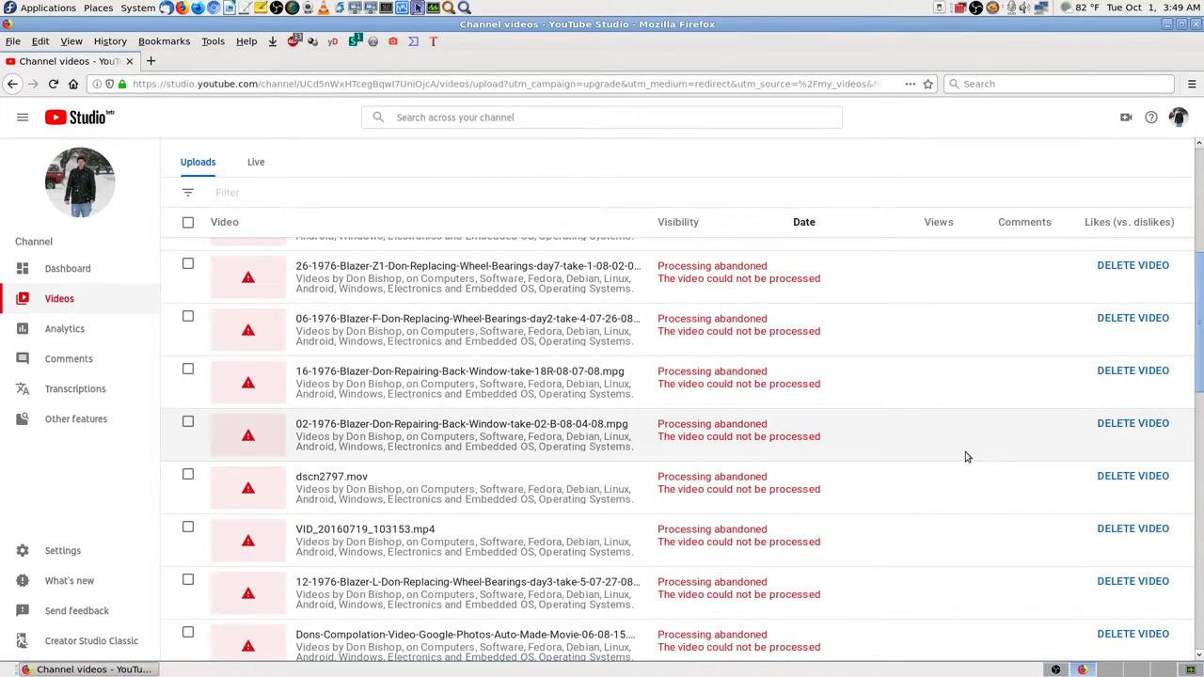
{"action": "scroll", "coordinate": [922, 488], "scroll_direction": "down", "scroll_amount": 2}
{"action": "scroll", "coordinate": [921, 488], "scroll_direction": "down", "scroll_amount": 5}
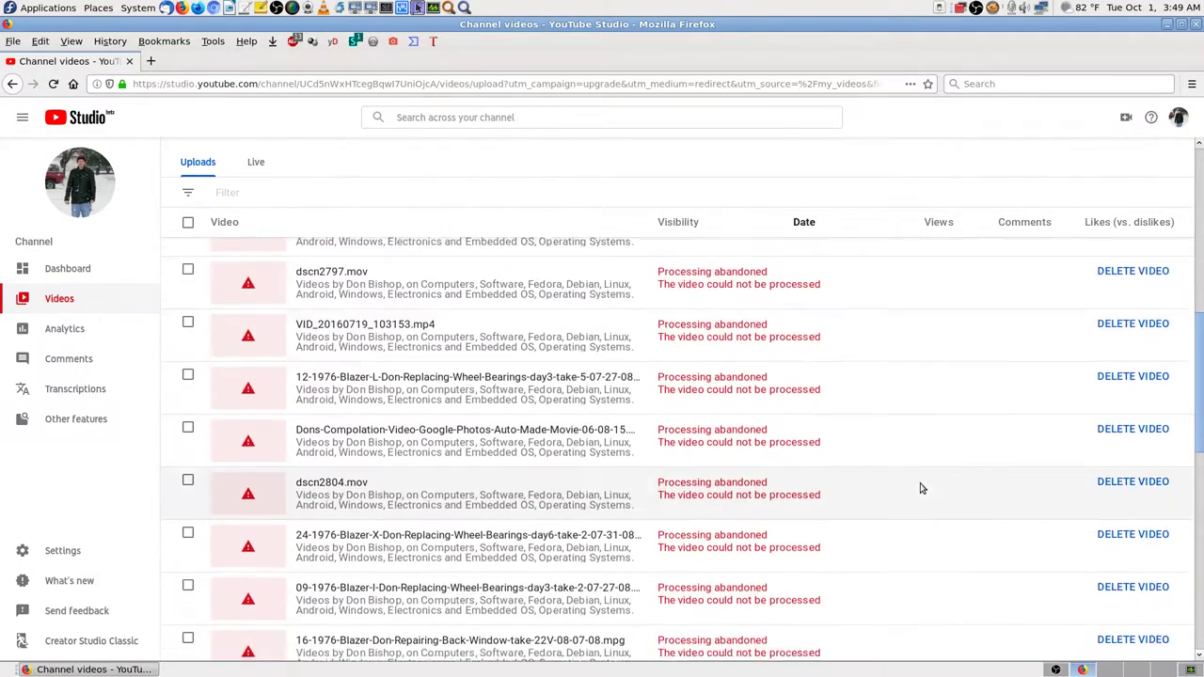
{"action": "scroll", "coordinate": [922, 488], "scroll_direction": "down", "scroll_amount": 7}
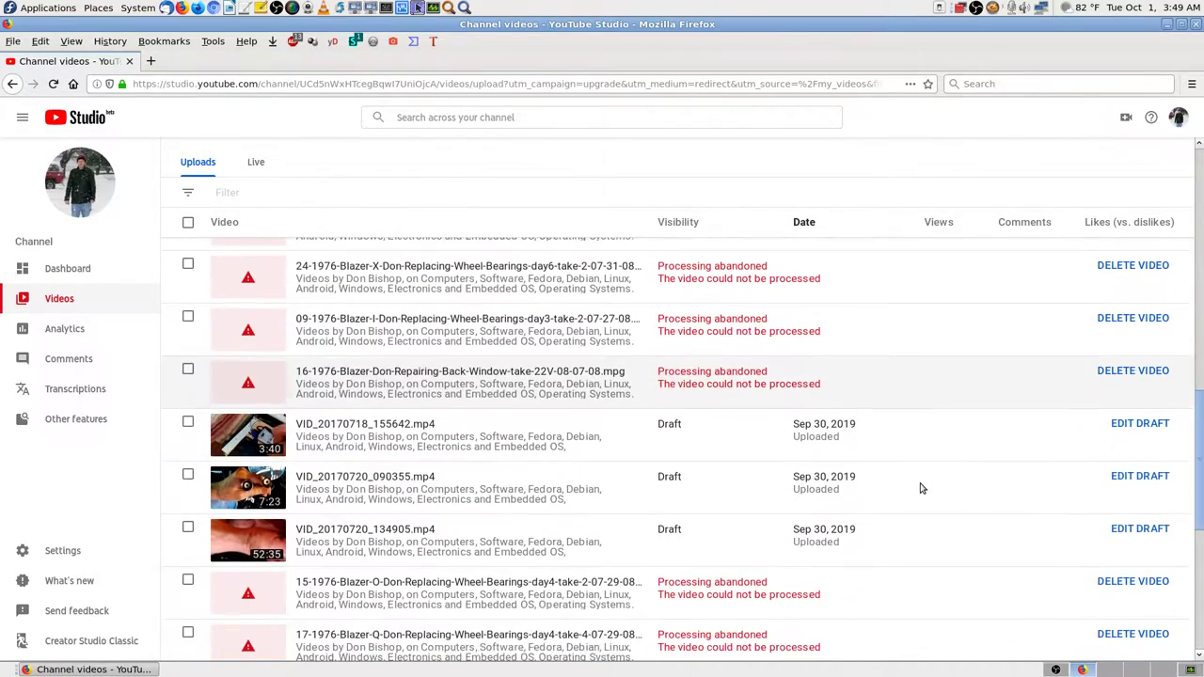
{"action": "scroll", "coordinate": [922, 488], "scroll_direction": "down", "scroll_amount": 3}
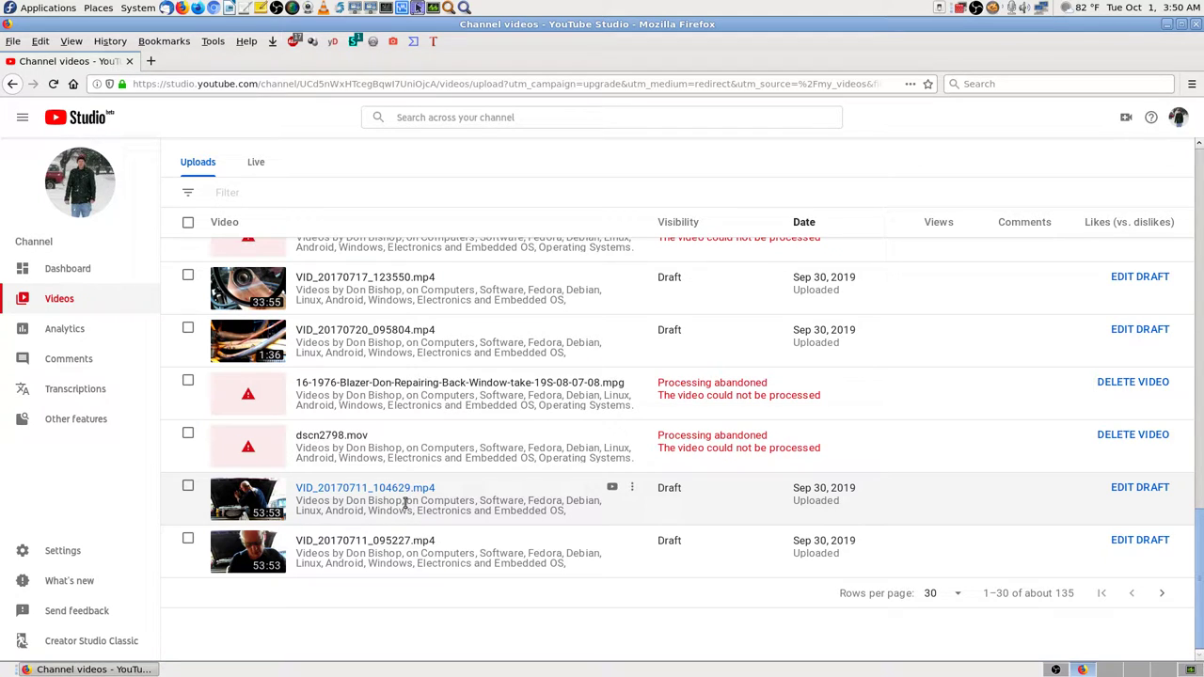
{"action": "scroll", "coordinate": [406, 503], "scroll_direction": "up", "scroll_amount": 15}
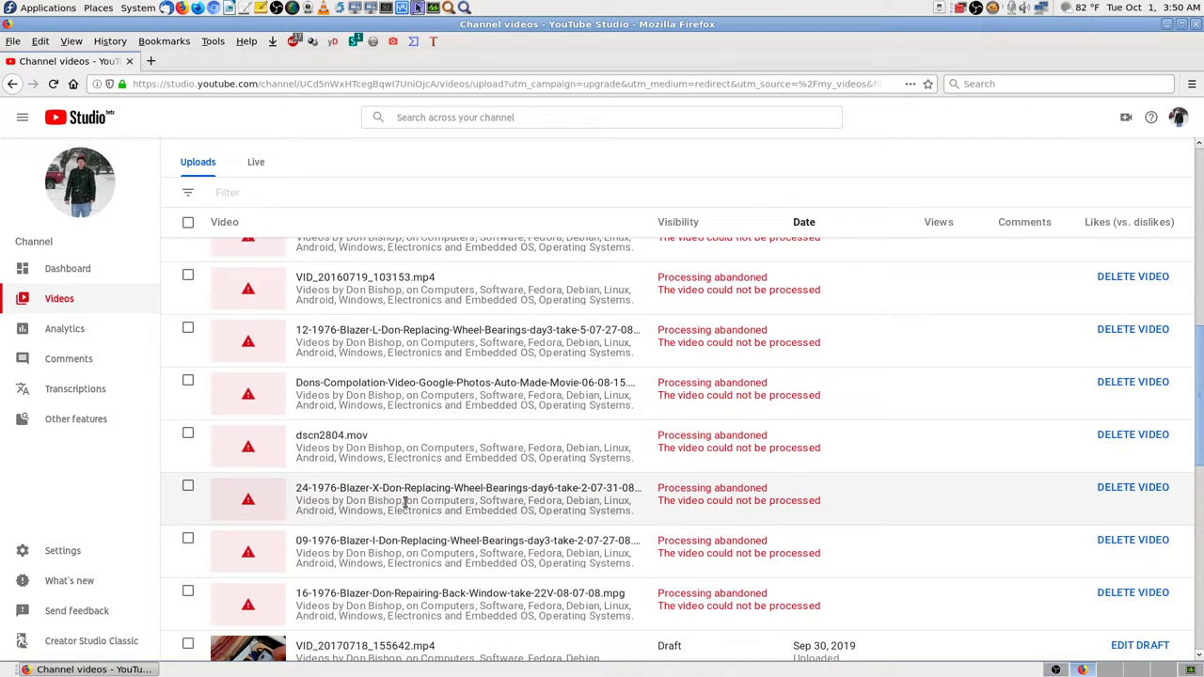
{"action": "scroll", "coordinate": [402, 502], "scroll_direction": "up", "scroll_amount": 4}
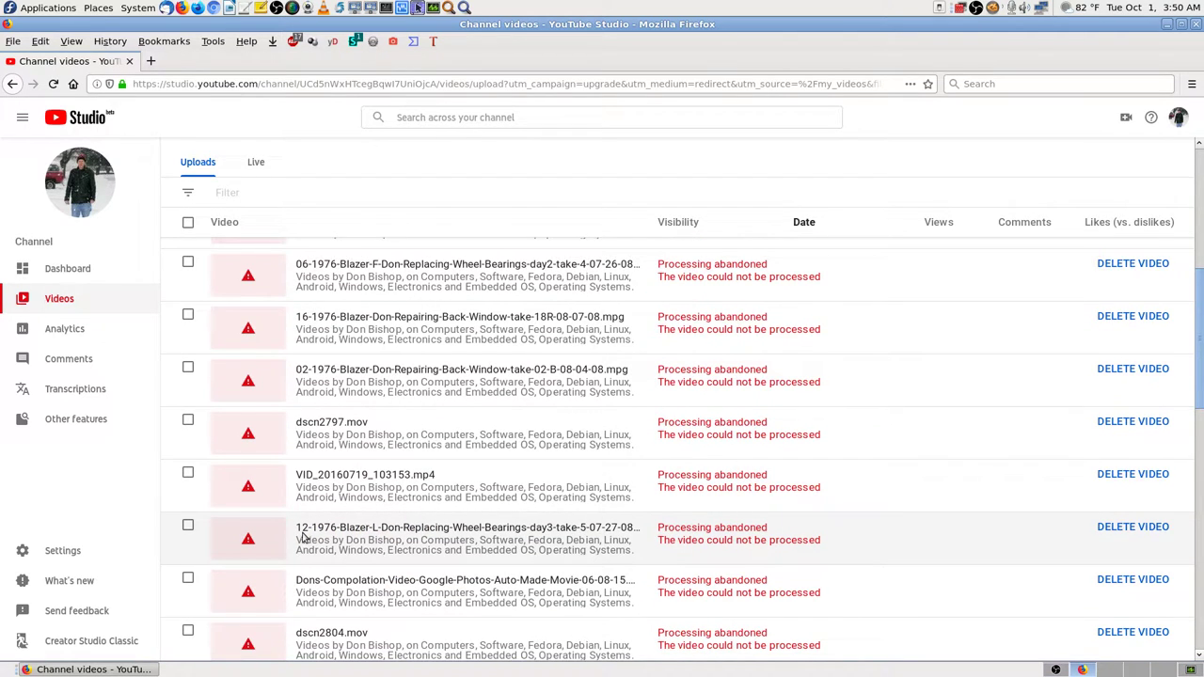
{"action": "scroll", "coordinate": [303, 536], "scroll_direction": "down", "scroll_amount": 2}
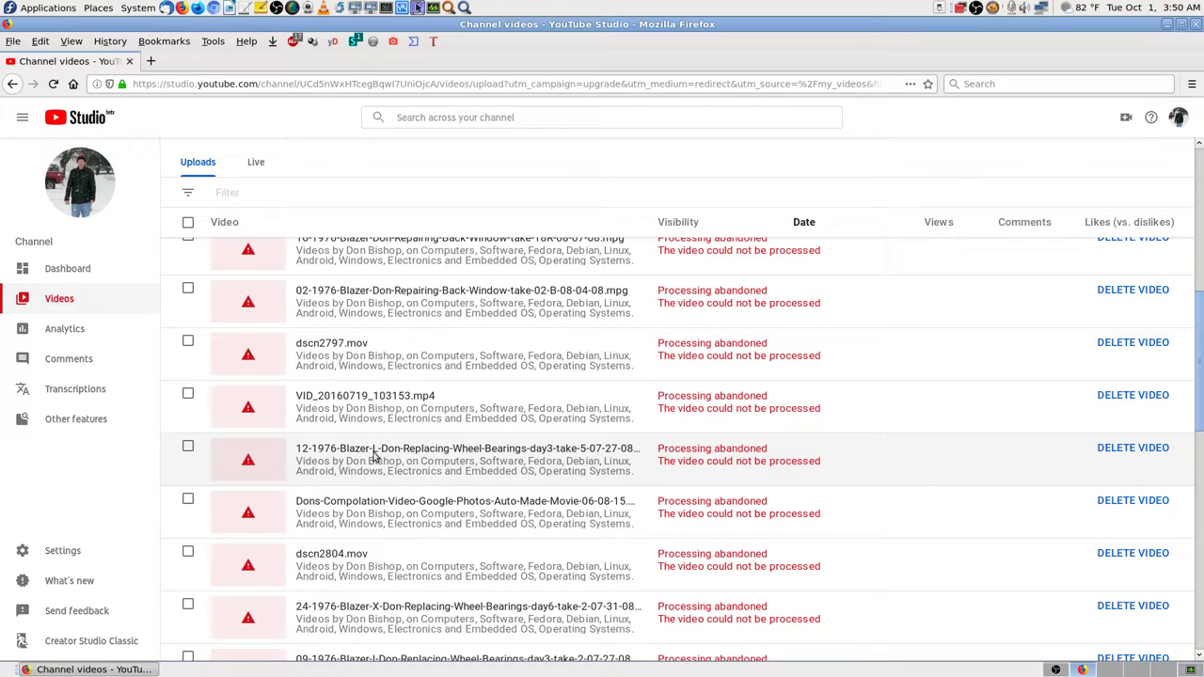
{"action": "scroll", "coordinate": [375, 455], "scroll_direction": "down", "scroll_amount": 1}
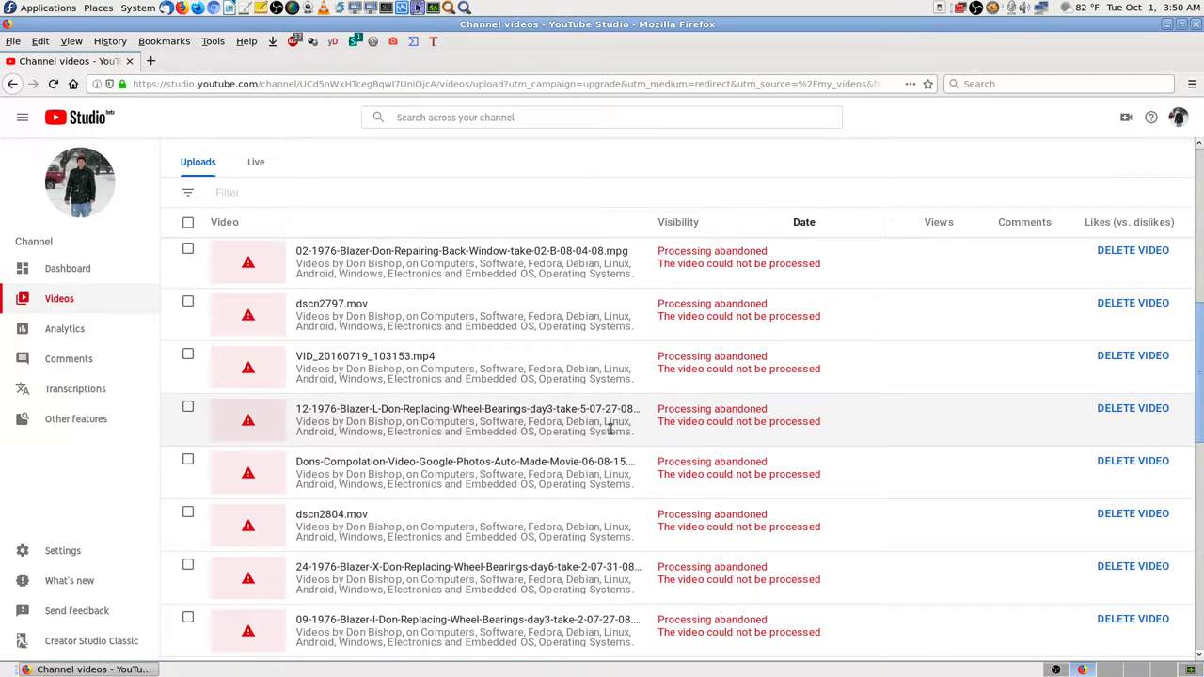
{"action": "scroll", "coordinate": [610, 427], "scroll_direction": "down", "scroll_amount": 15}
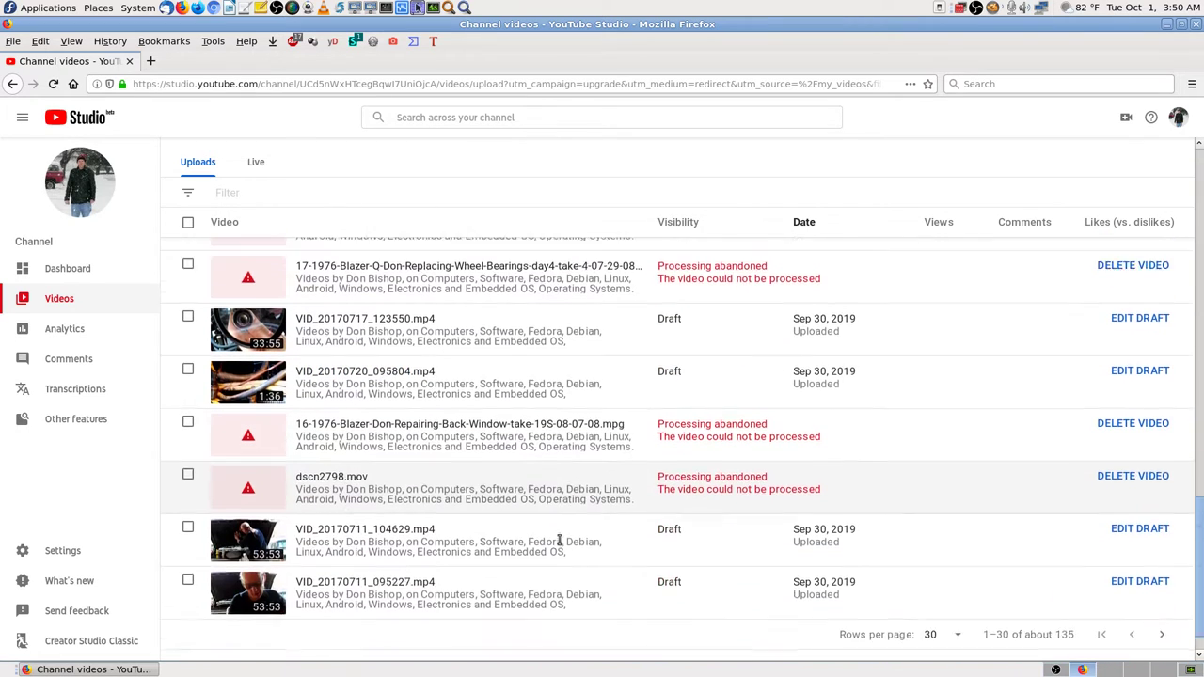
{"action": "scroll", "coordinate": [559, 541], "scroll_direction": "down", "scroll_amount": 1}
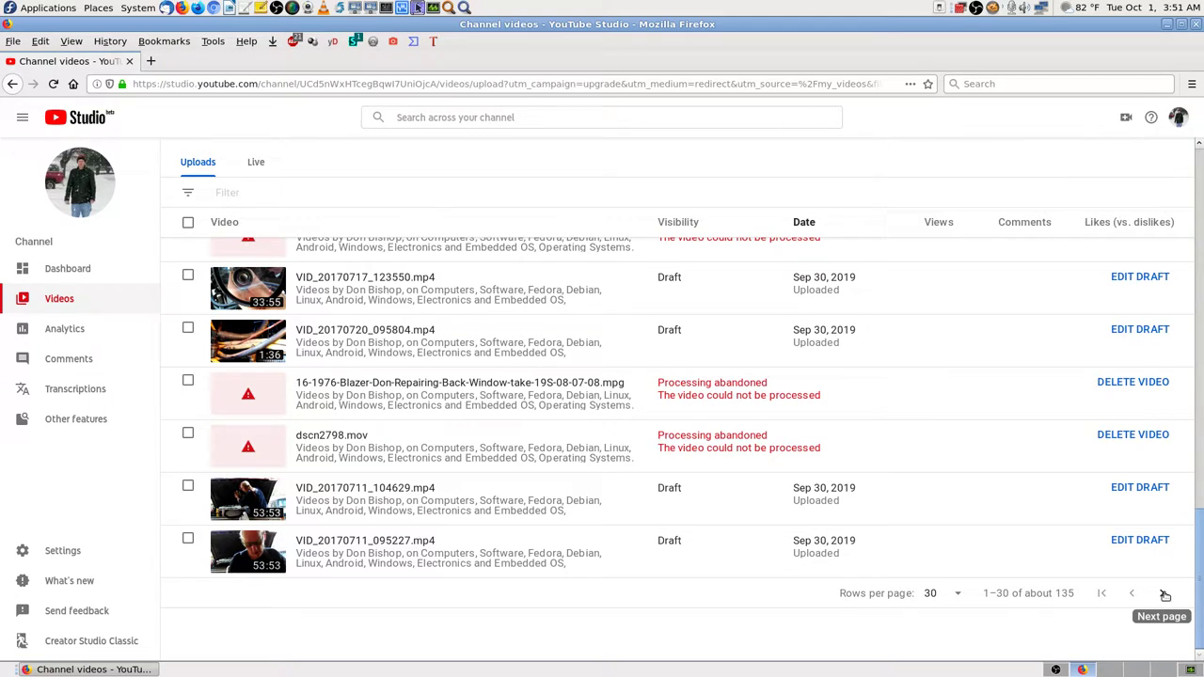
Go to the second page of the channel videos list and review the abandoned and draft uploads through to its end.
{"action": "left_click", "coordinate": [1164, 594]}
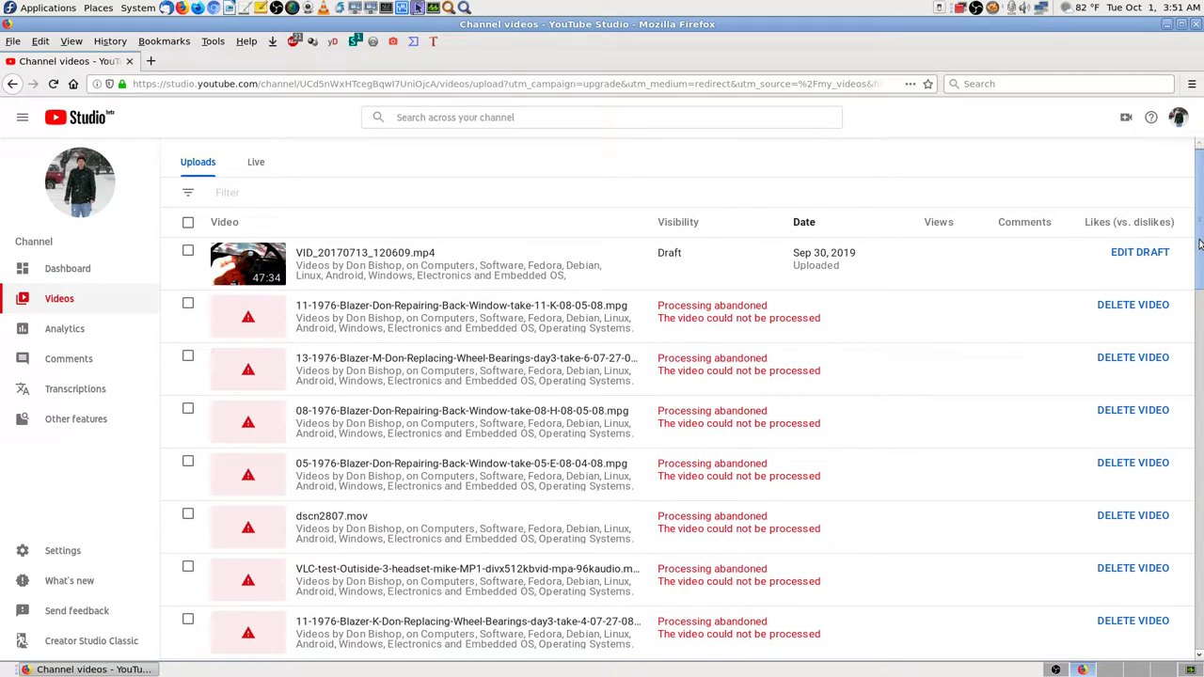
{"action": "left_click_drag", "start_coordinate": [1200, 245], "coordinate": [1201, 340]}
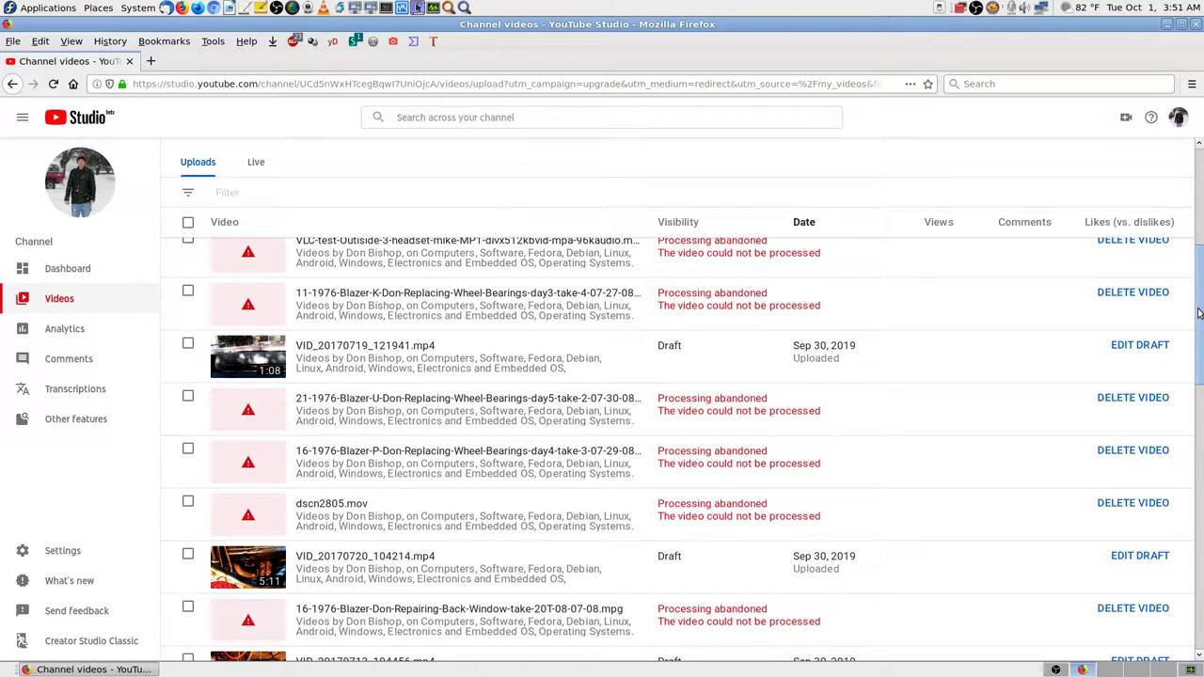
{"action": "left_click_drag", "start_coordinate": [1198, 312], "coordinate": [1200, 343]}
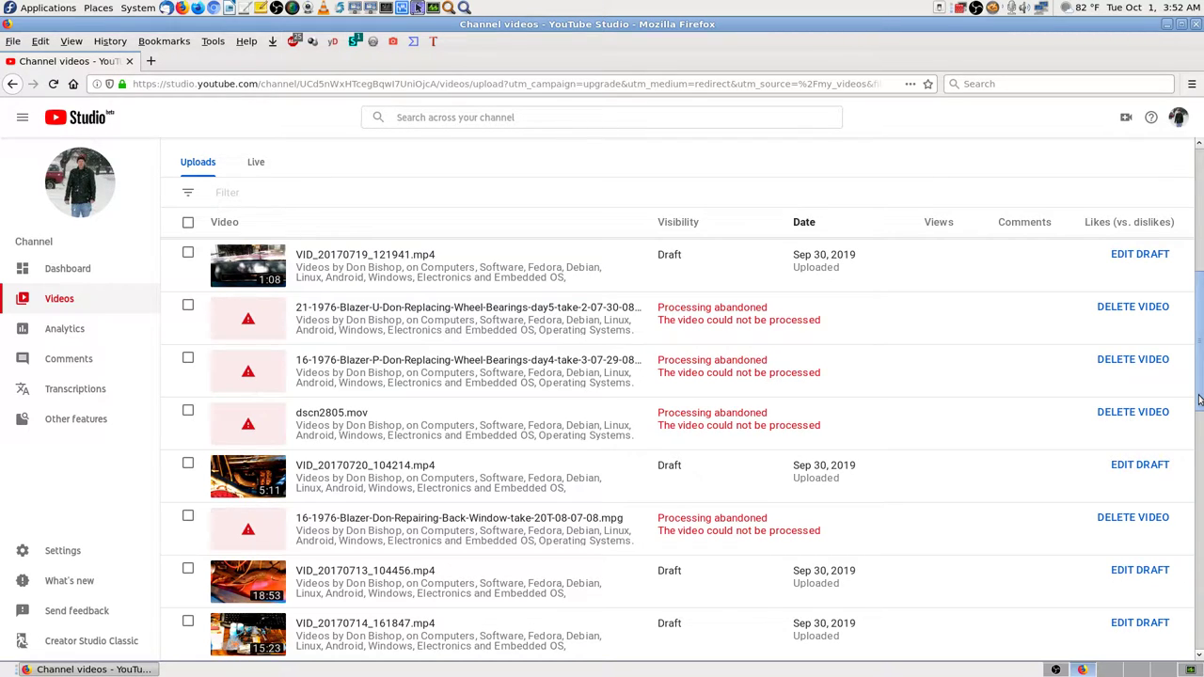
{"action": "left_click_drag", "start_coordinate": [1199, 399], "coordinate": [1200, 414]}
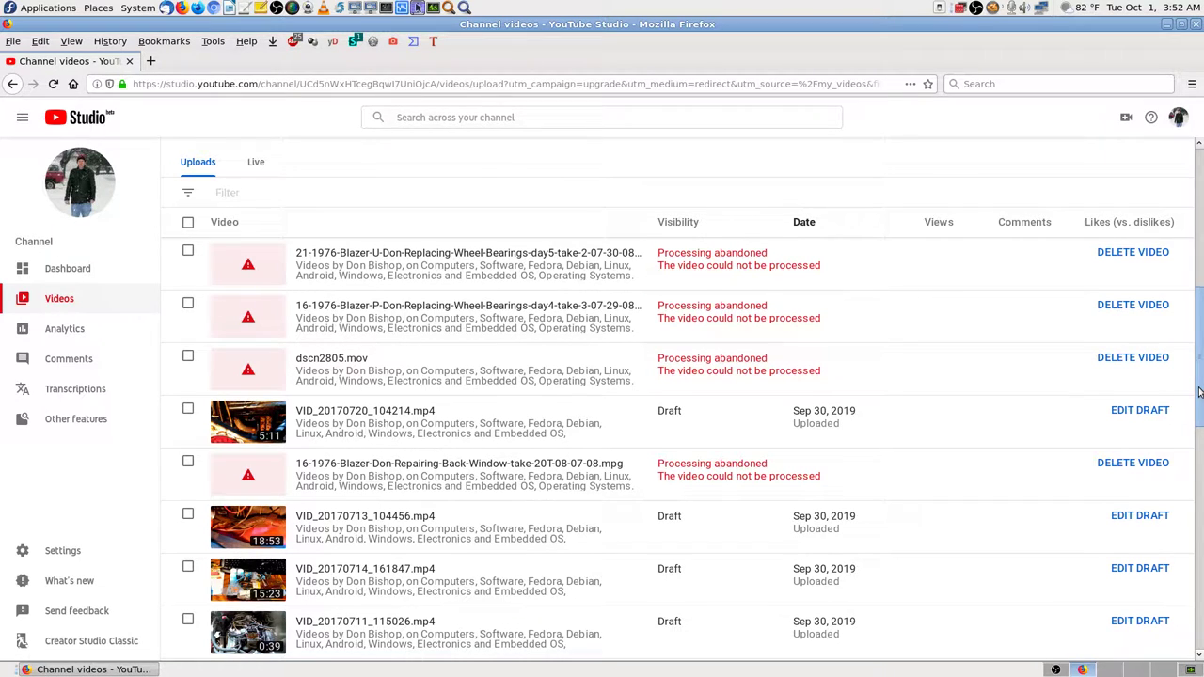
{"action": "left_click_drag", "start_coordinate": [1199, 393], "coordinate": [1200, 389]}
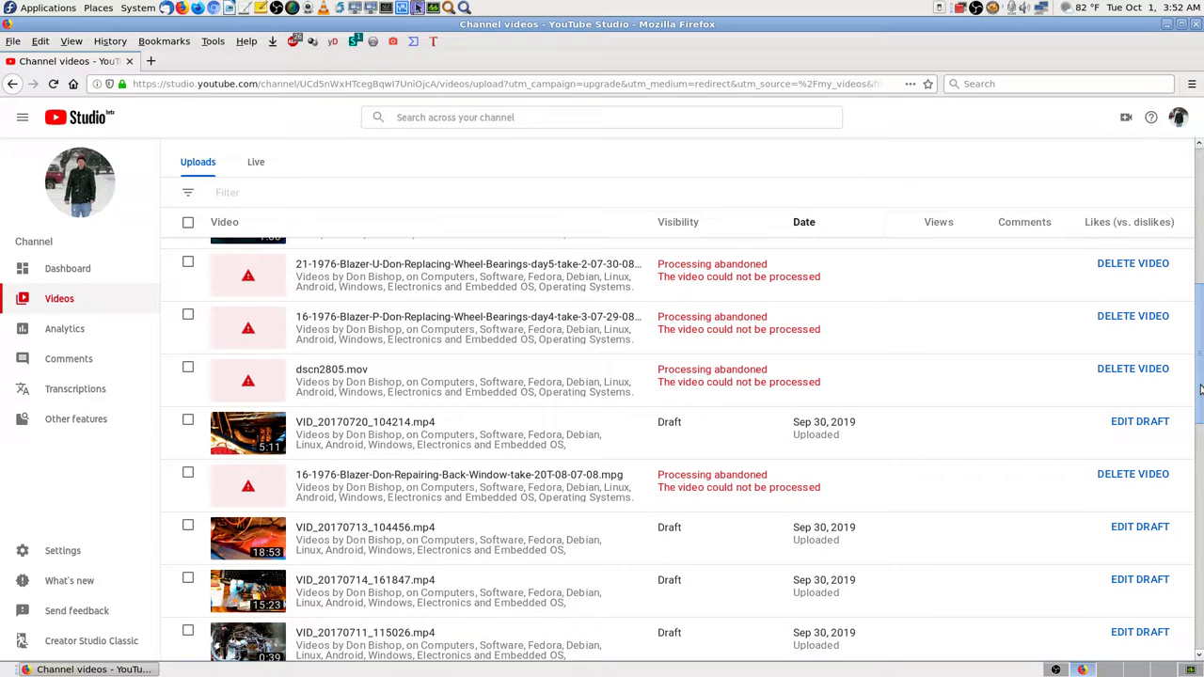
{"action": "left_click_drag", "start_coordinate": [1200, 388], "coordinate": [1201, 508]}
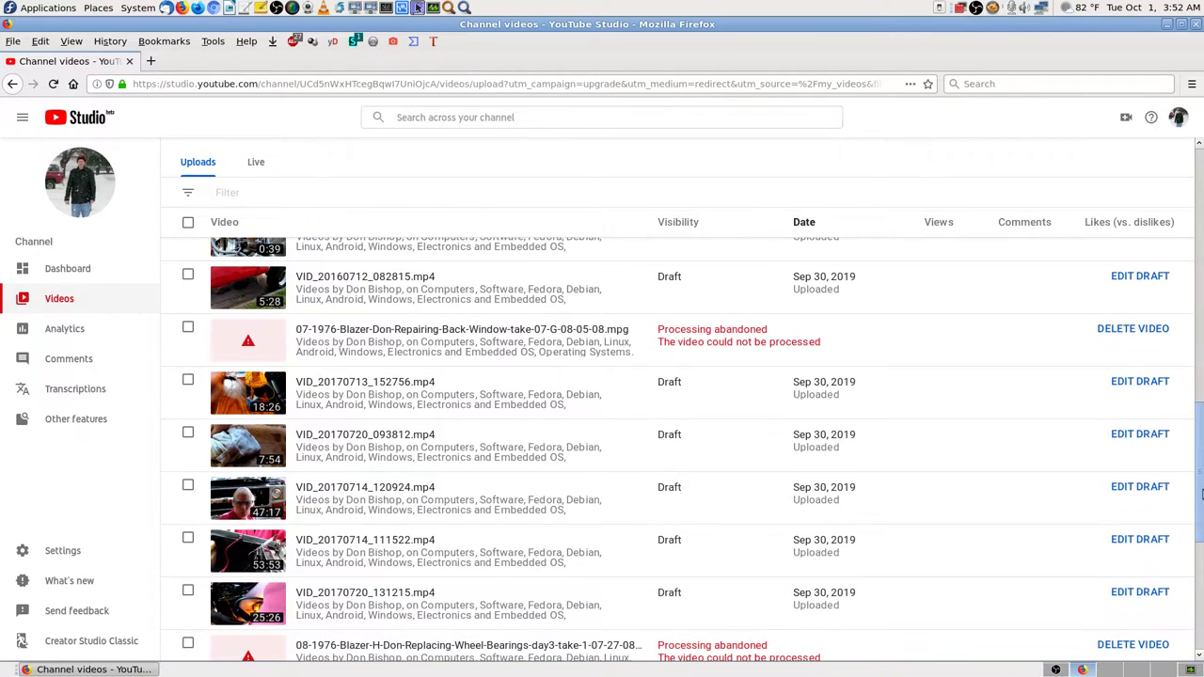
{"action": "left_click_drag", "start_coordinate": [1200, 437], "coordinate": [1200, 555]}
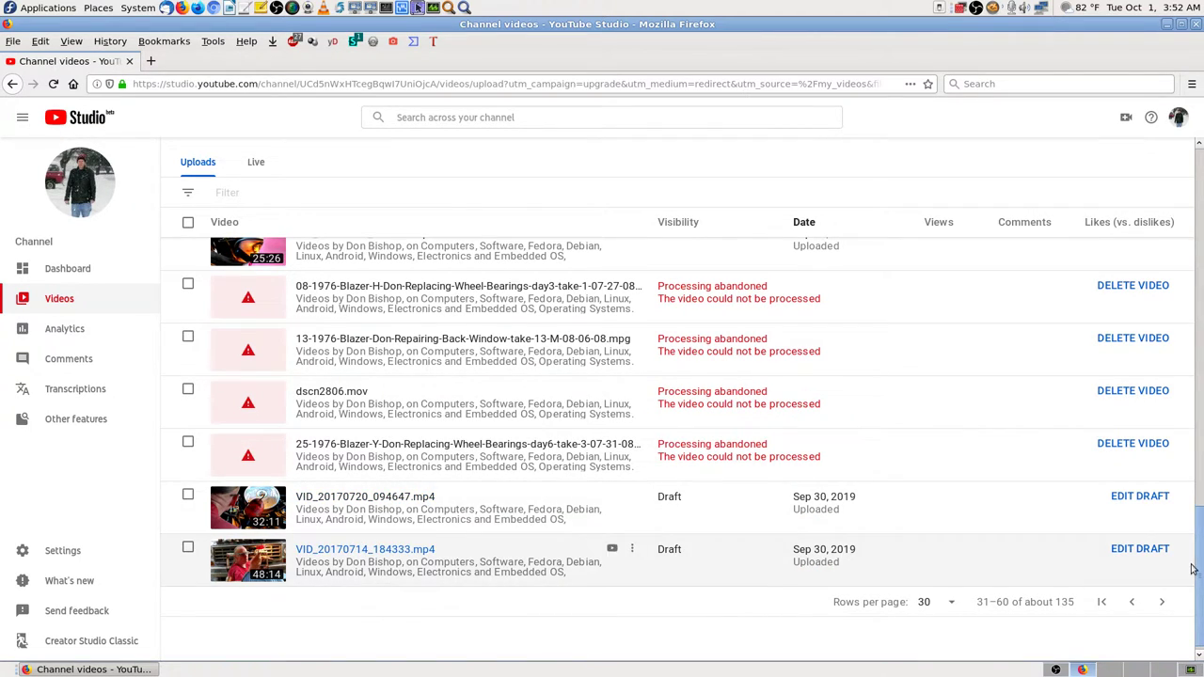
{"action": "left_click_drag", "start_coordinate": [1201, 571], "coordinate": [1200, 475]}
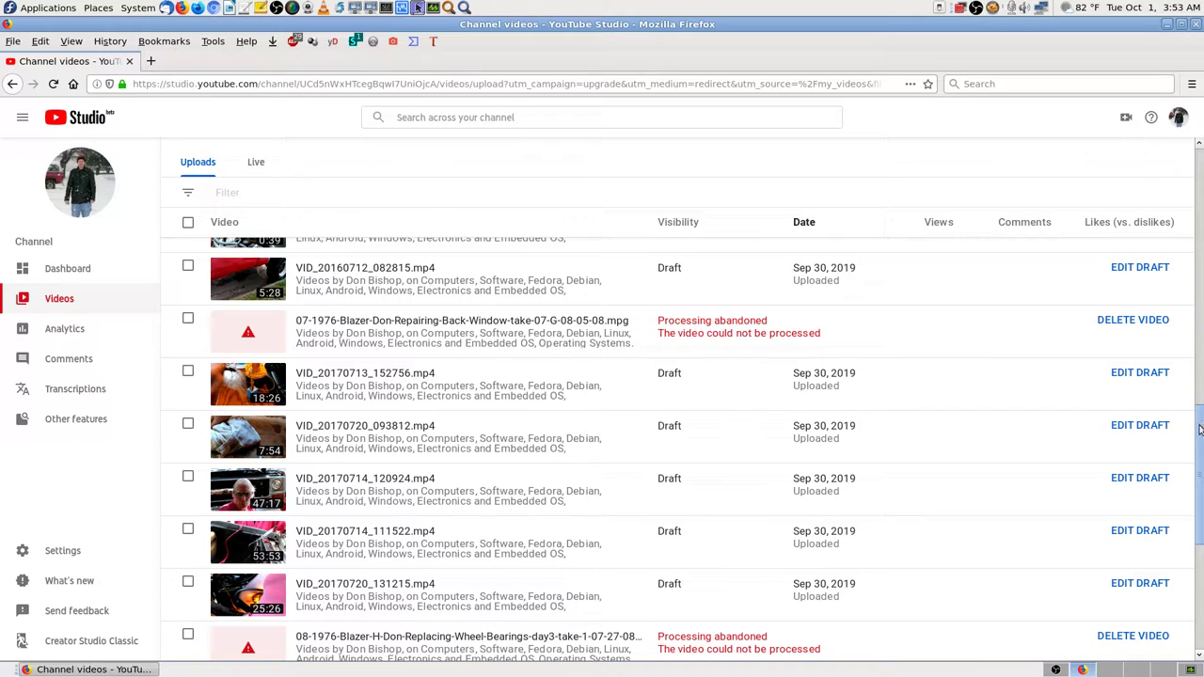
{"action": "scroll", "coordinate": [1200, 442], "scroll_direction": "down", "scroll_amount": 2}
{"action": "scroll", "coordinate": [1199, 459], "scroll_direction": "down", "scroll_amount": 5}
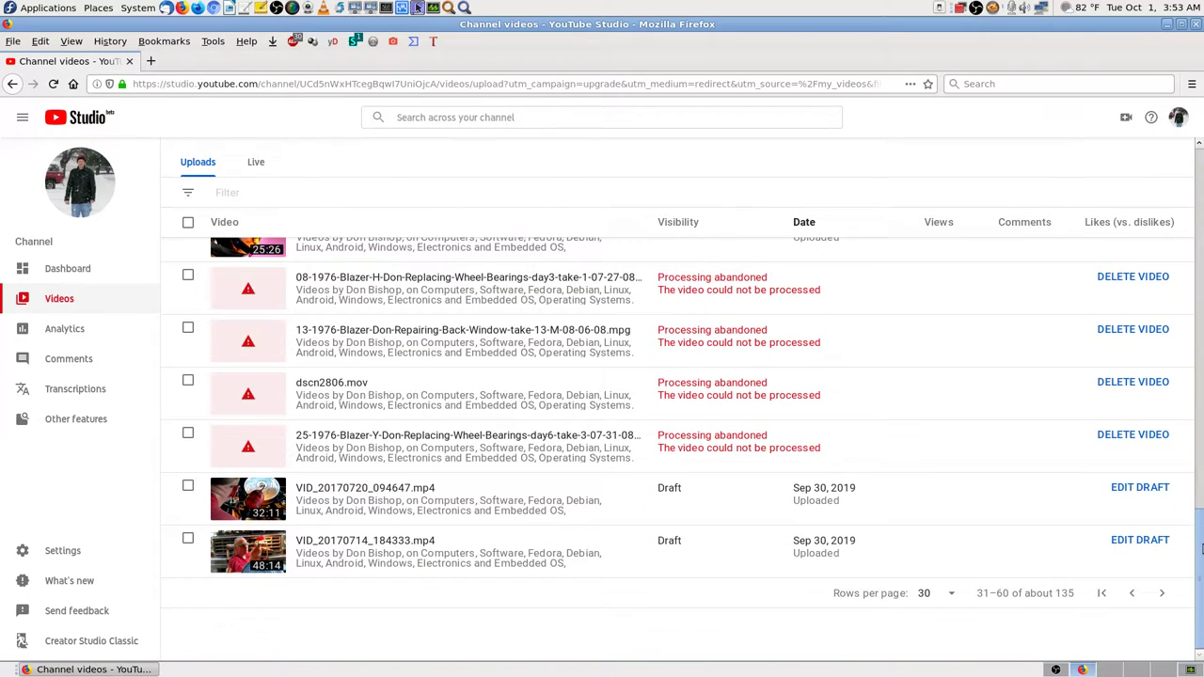
Go to the third page of the channel videos list and compare the draft, abandoned and unlisted 1976 Chevy Blazer uploads.
{"action": "left_click", "coordinate": [1162, 595]}
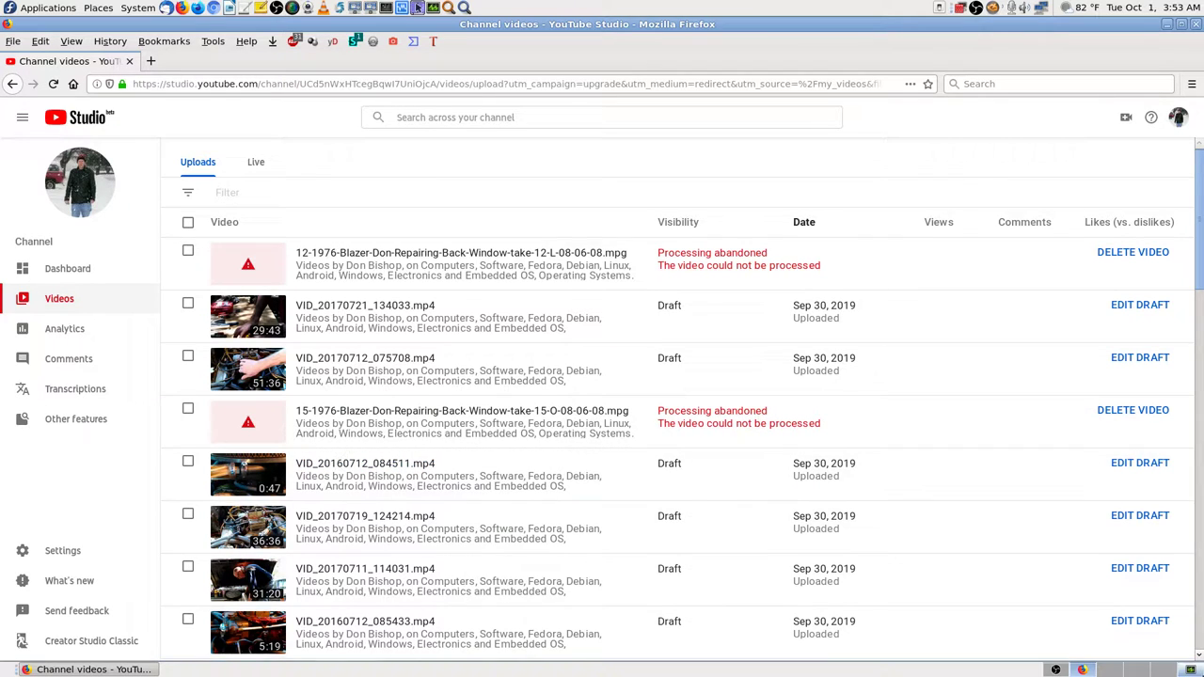
{"action": "scroll", "coordinate": [1152, 618], "scroll_direction": "down", "scroll_amount": 3}
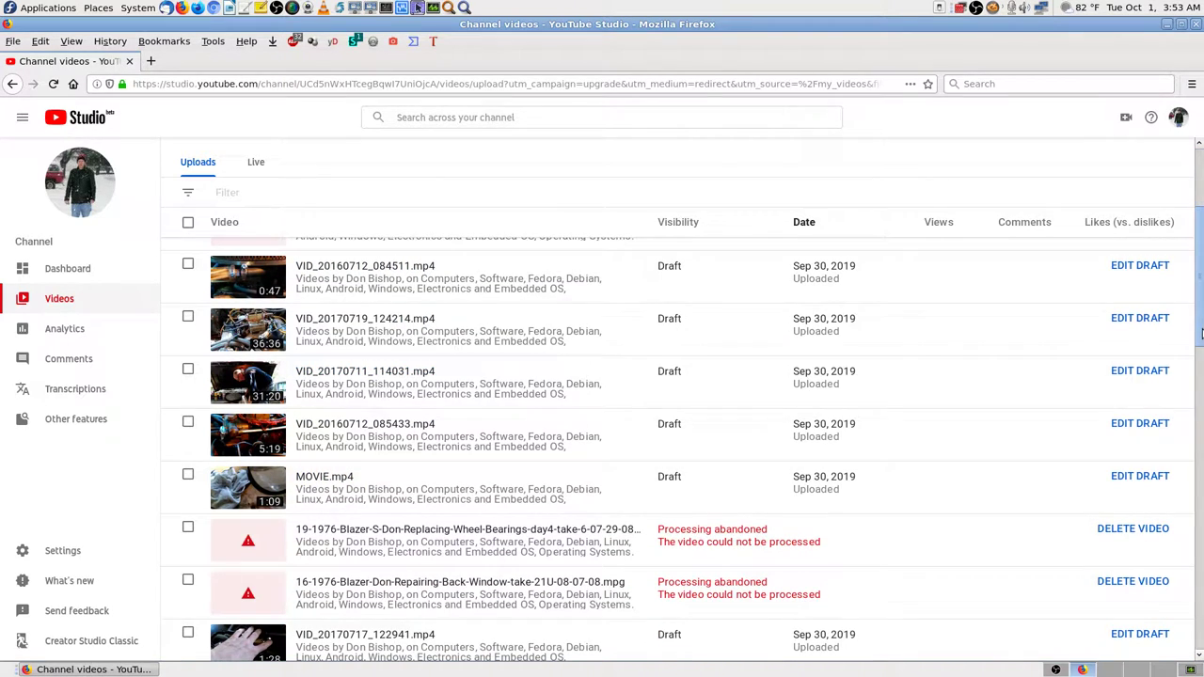
{"action": "left_click_drag", "start_coordinate": [1200, 334], "coordinate": [1201, 507]}
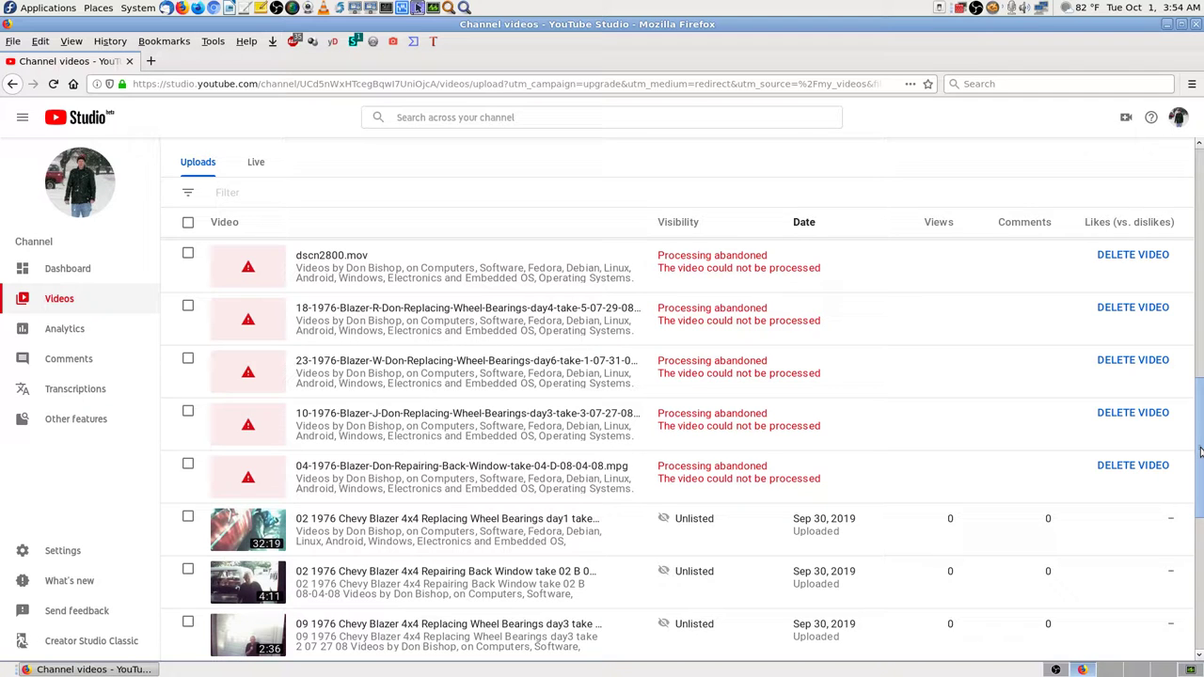
{"action": "left_click_drag", "start_coordinate": [1200, 453], "coordinate": [1201, 508]}
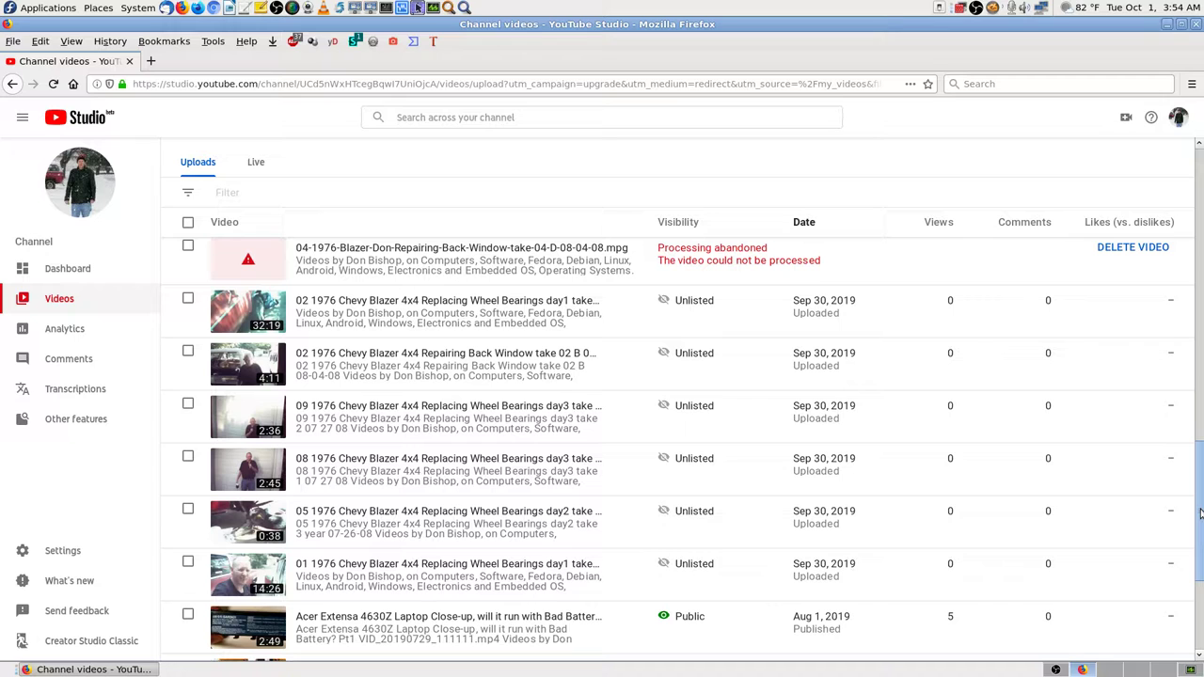
{"action": "left_click_drag", "start_coordinate": [1200, 512], "coordinate": [1201, 526]}
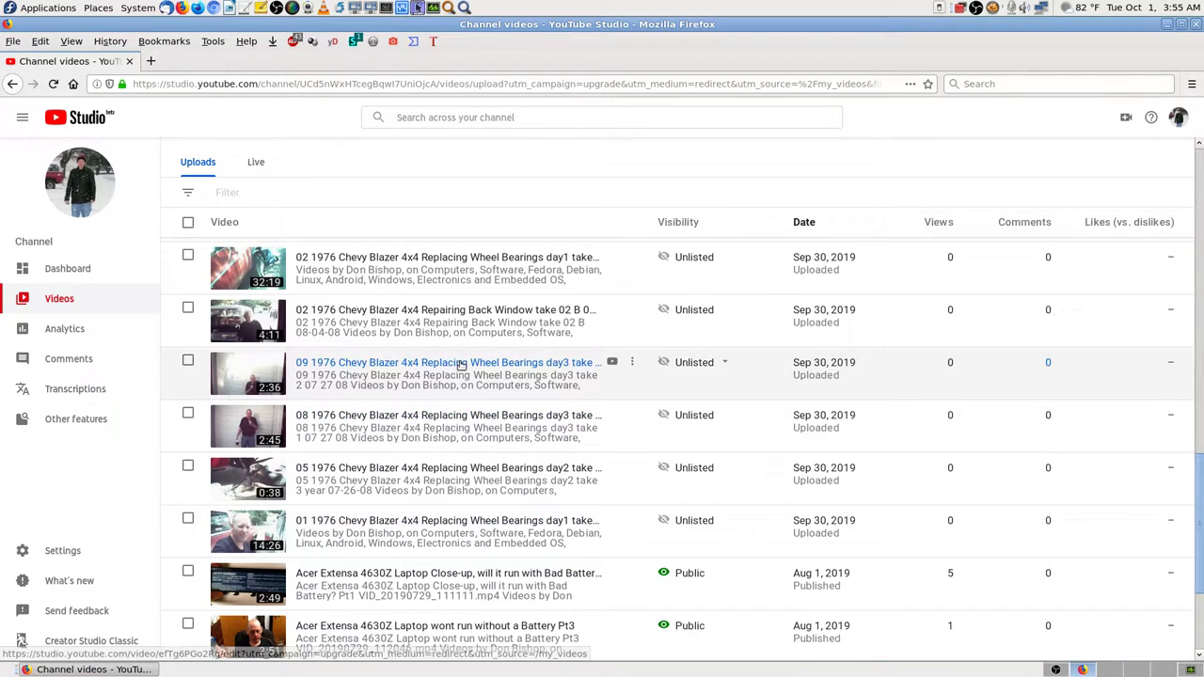
{"action": "left_click_drag", "start_coordinate": [1200, 525], "coordinate": [1200, 430]}
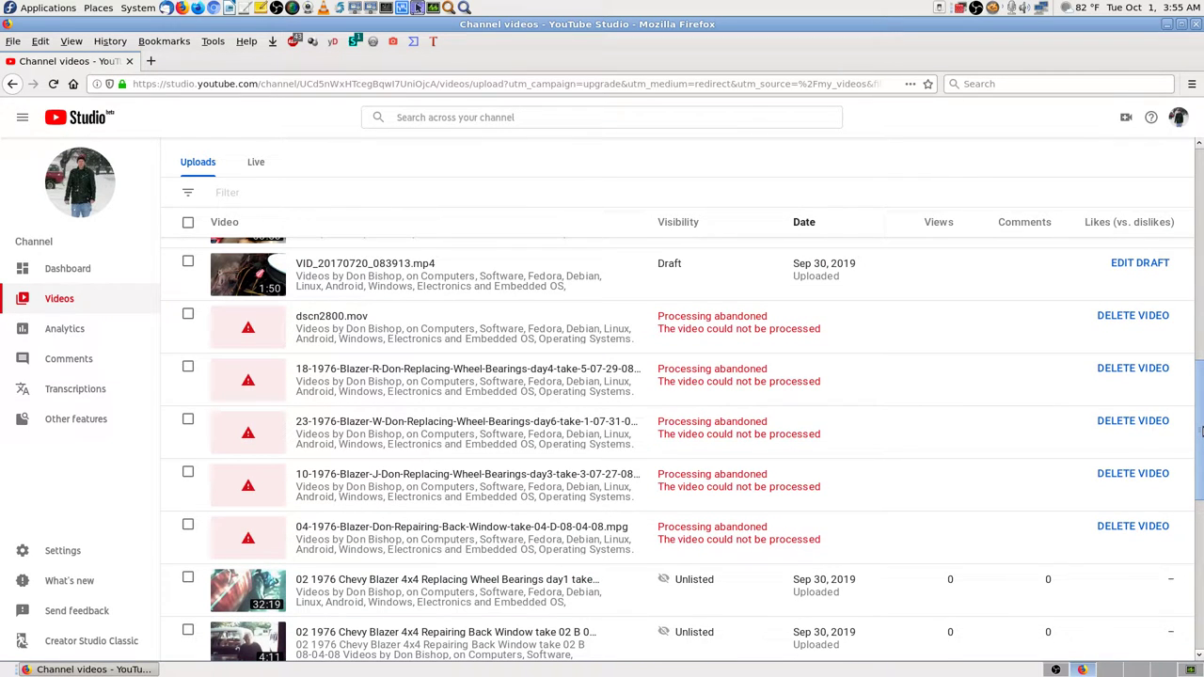
{"action": "scroll", "coordinate": [713, 426], "scroll_direction": "up", "scroll_amount": 4}
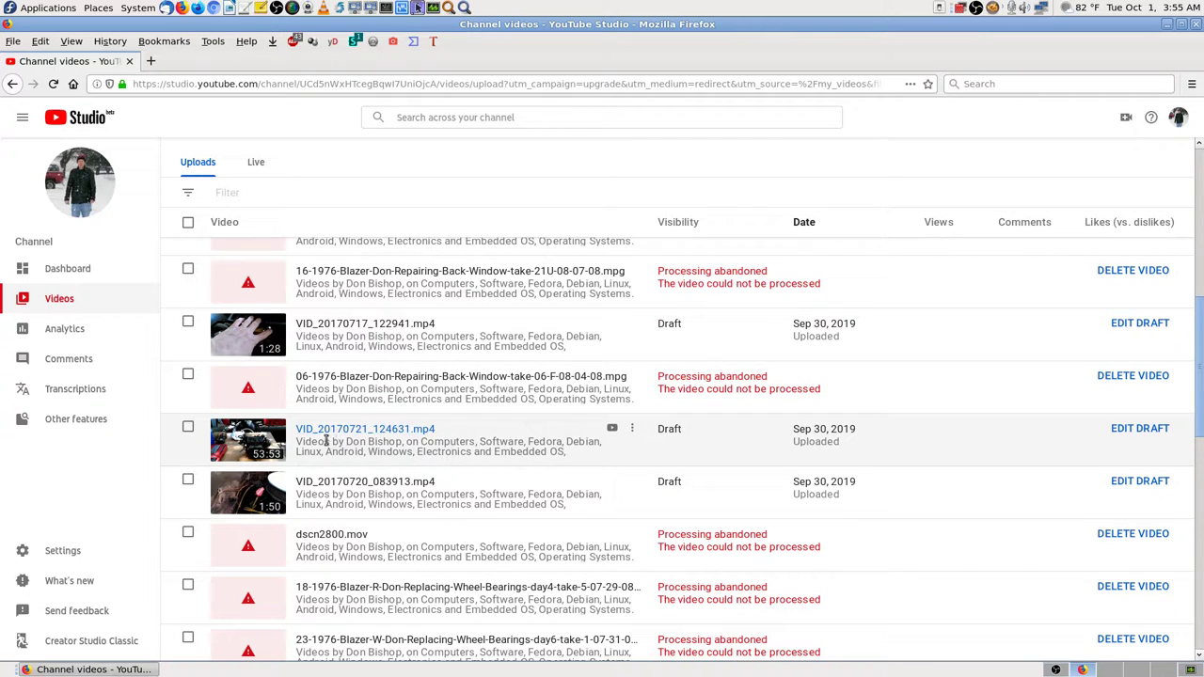
{"action": "scroll", "coordinate": [376, 339], "scroll_direction": "up", "scroll_amount": 5}
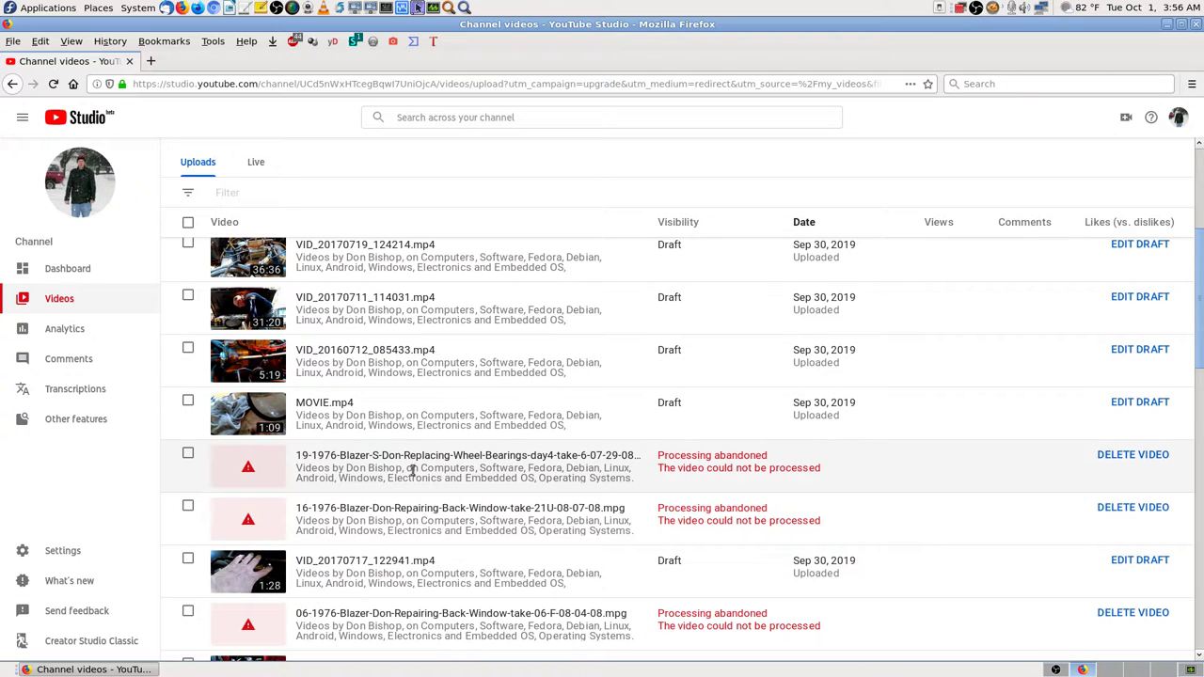
Open the VID_20160712_085433.mp4 draft and copy its title.
{"action": "left_click_drag", "start_coordinate": [438, 350], "coordinate": [293, 351]}
{"action": "left_click", "coordinate": [357, 349]}
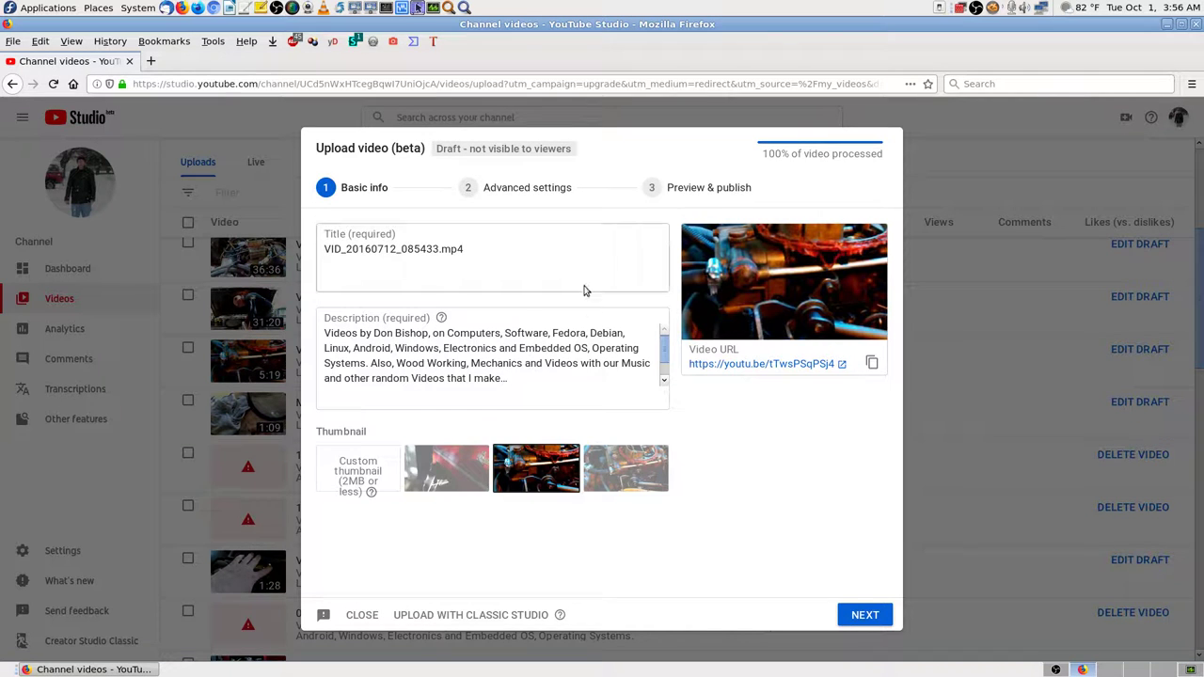
{"action": "left_click_drag", "start_coordinate": [470, 249], "coordinate": [322, 250]}
{"action": "right_click", "coordinate": [357, 249]}
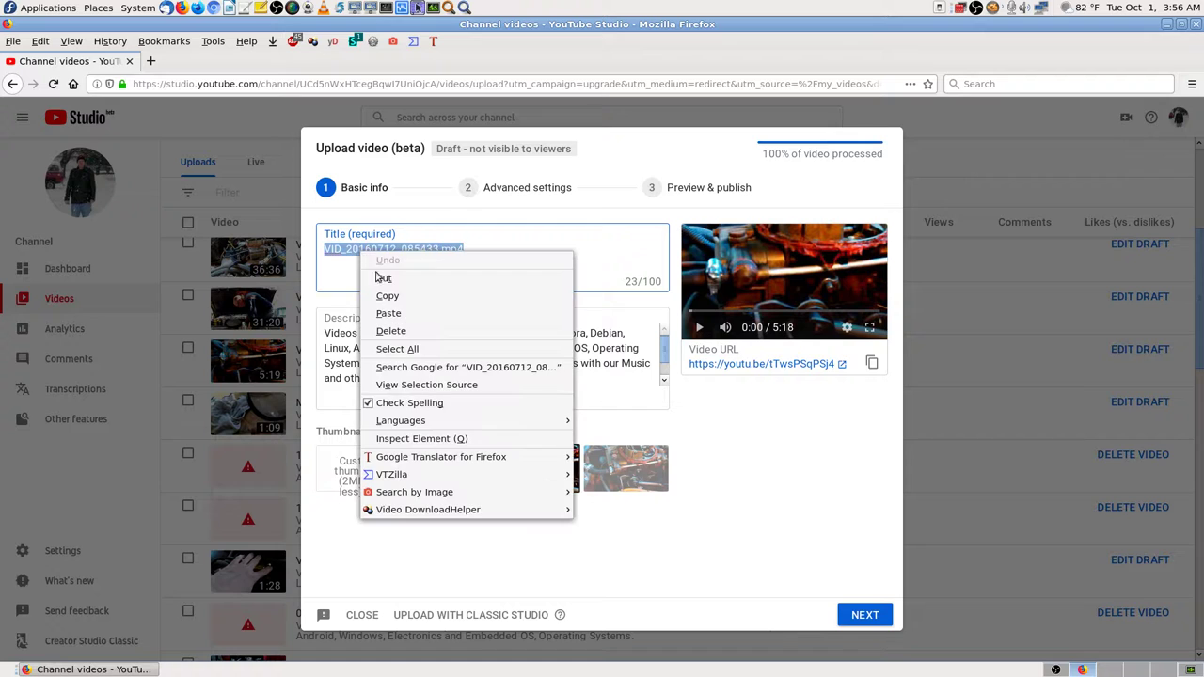
{"action": "left_click", "coordinate": [391, 298]}
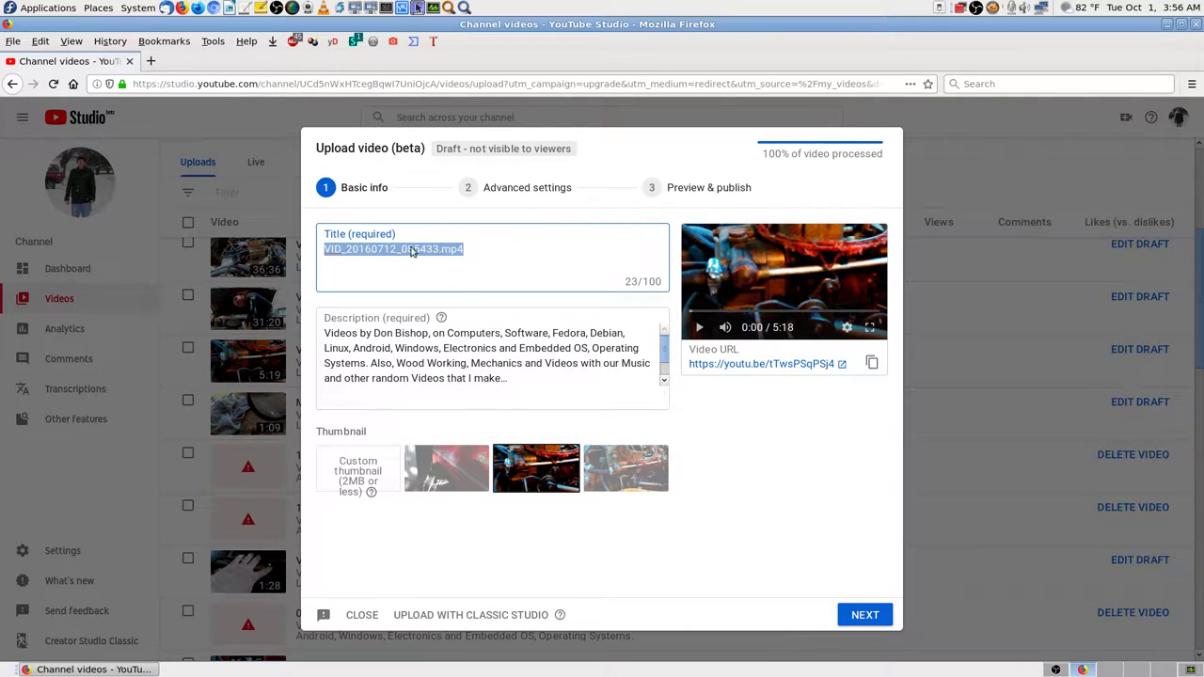
Close the VID_20160712_085433.mp4 upload details and save the video as a draft.
{"action": "left_click", "coordinate": [359, 616]}
{"action": "left_click", "coordinate": [358, 616]}
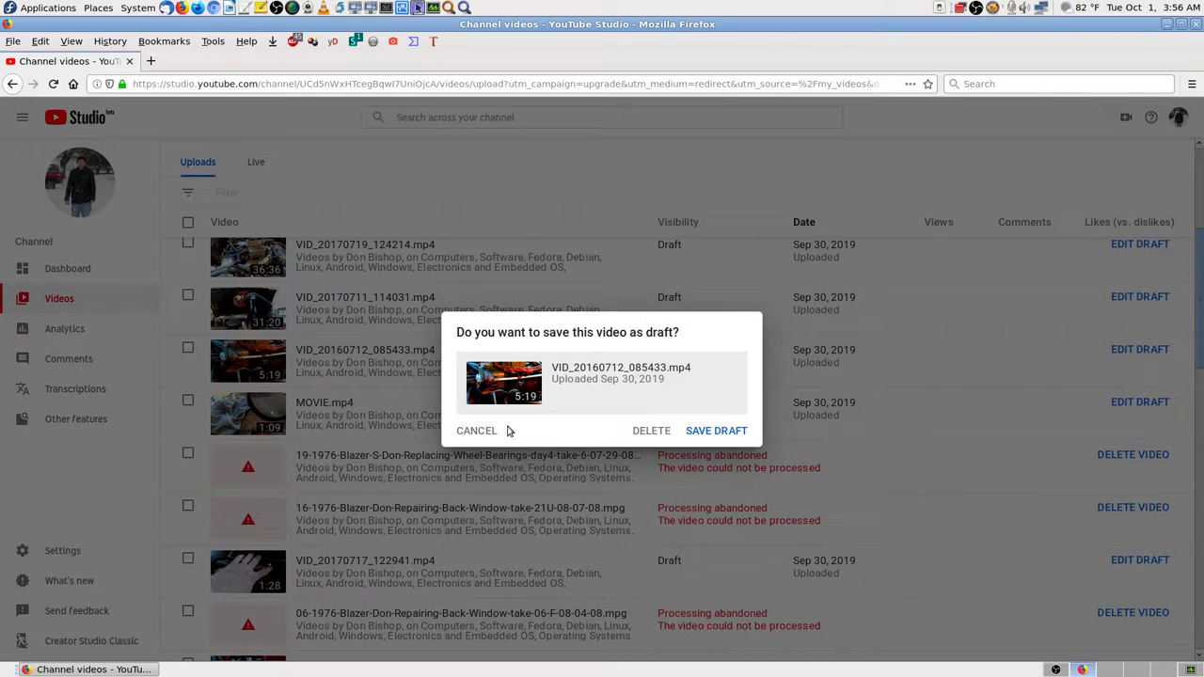
{"action": "left_click", "coordinate": [479, 431]}
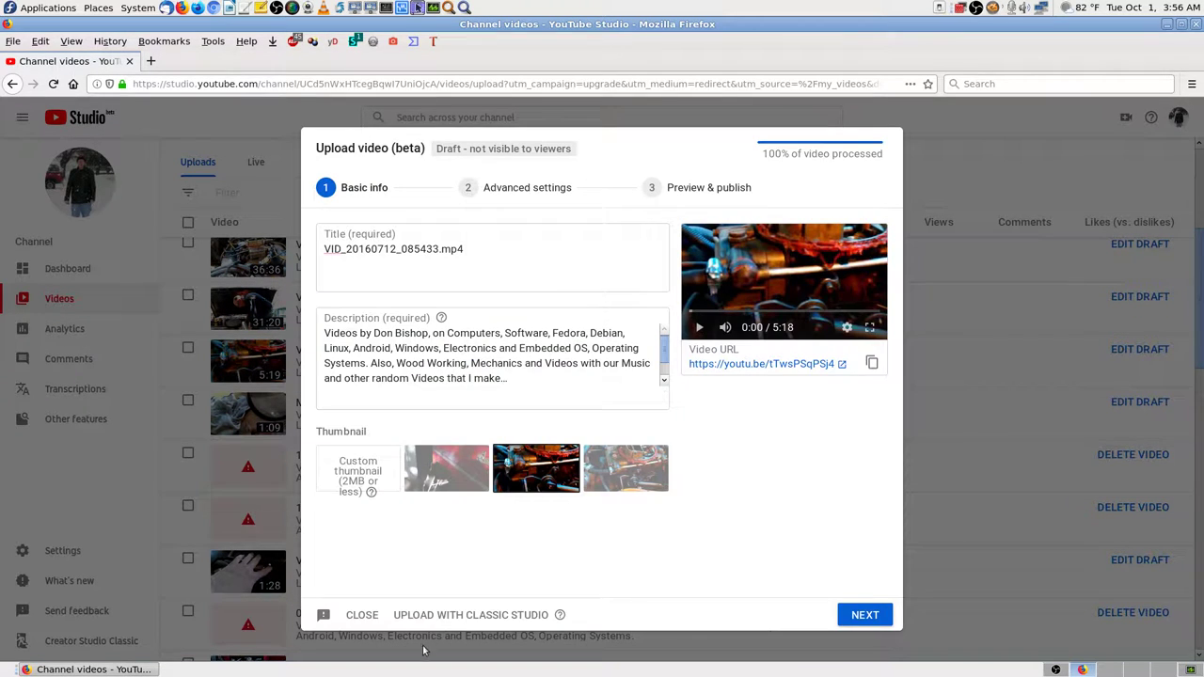
{"action": "left_click", "coordinate": [364, 615]}
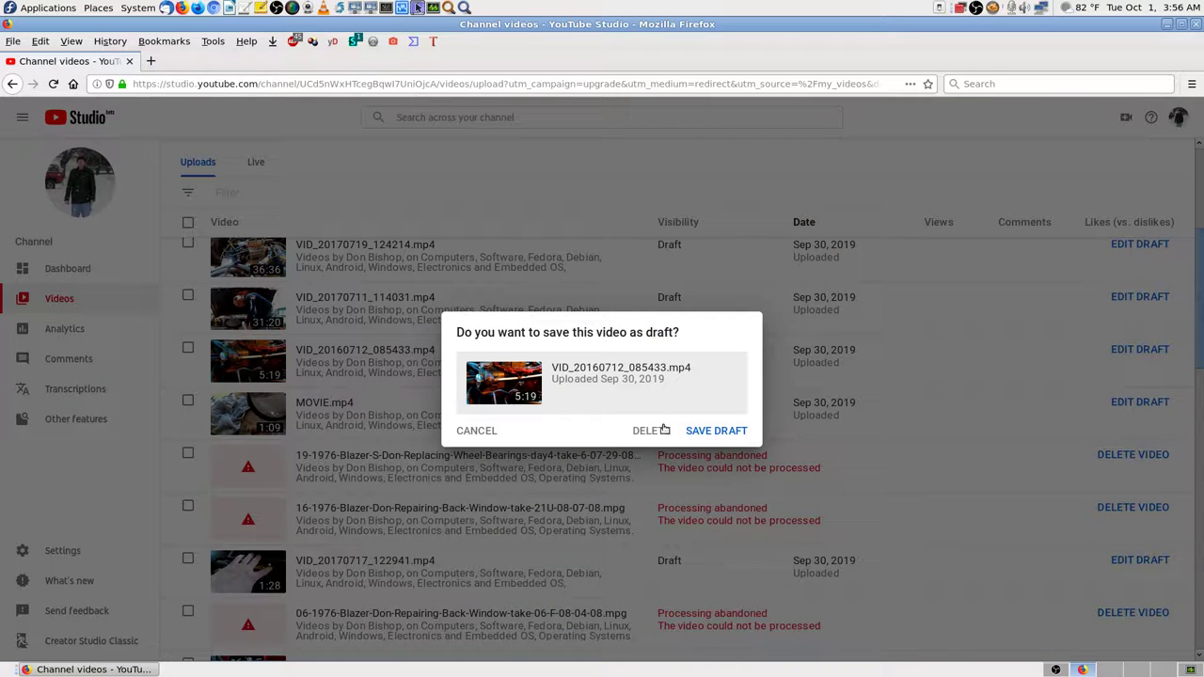
{"action": "left_click", "coordinate": [473, 430]}
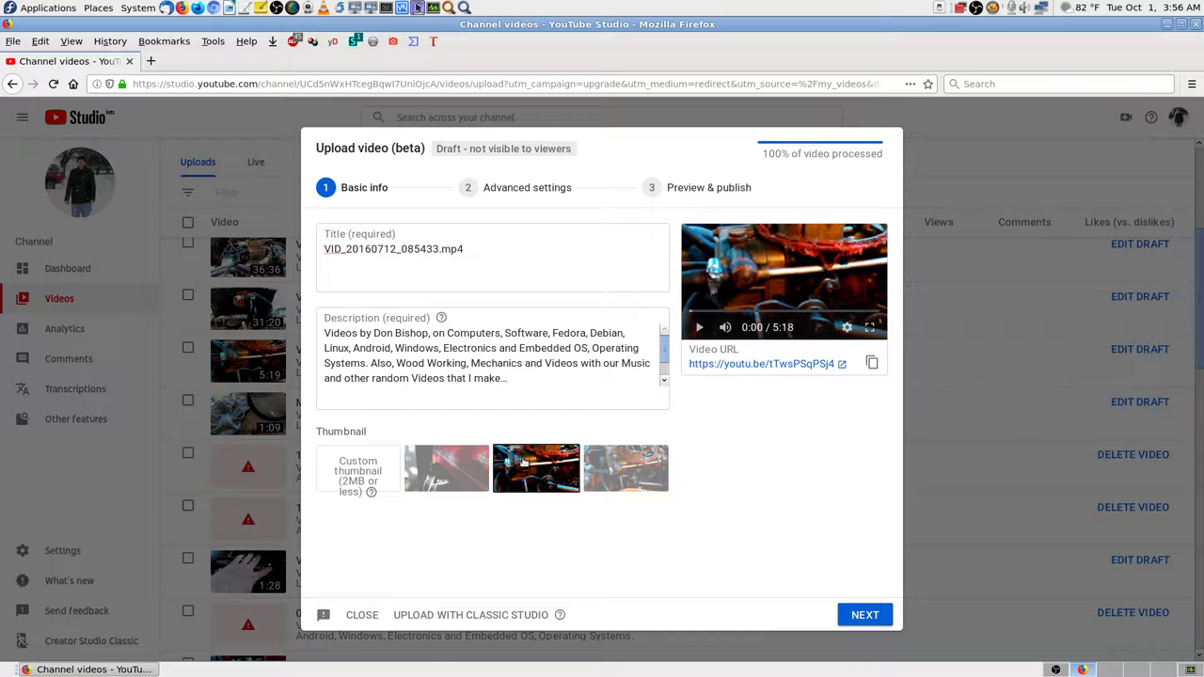
{"action": "left_click", "coordinate": [362, 615]}
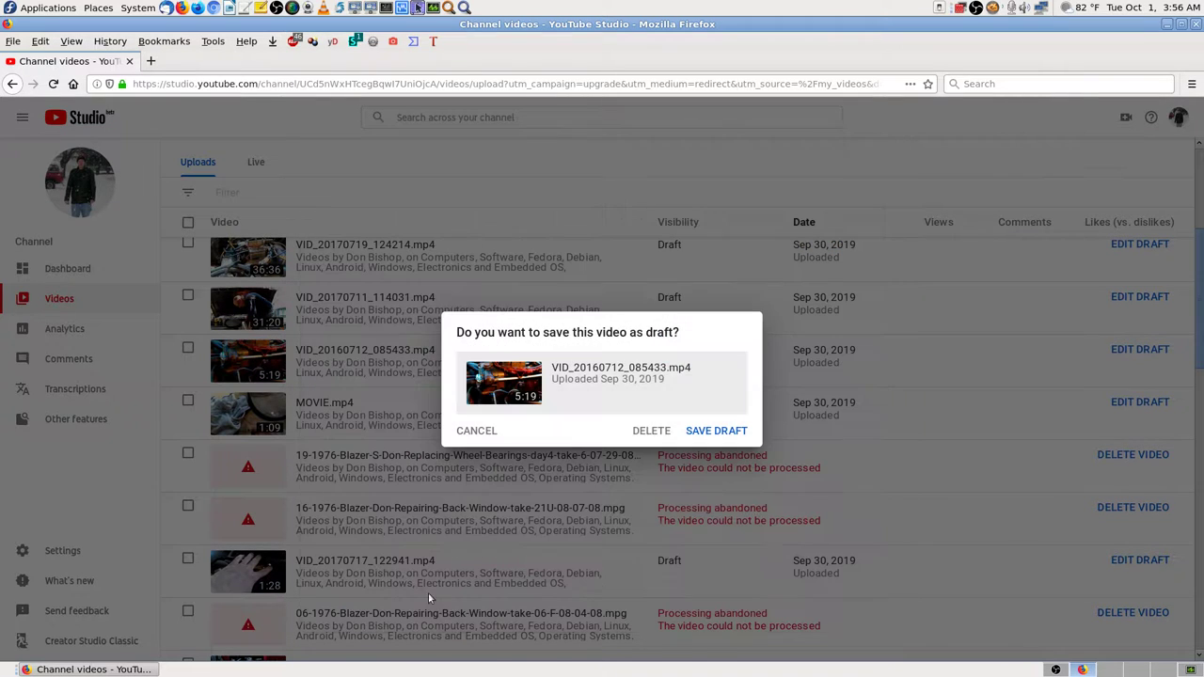
{"action": "left_click", "coordinate": [719, 430]}
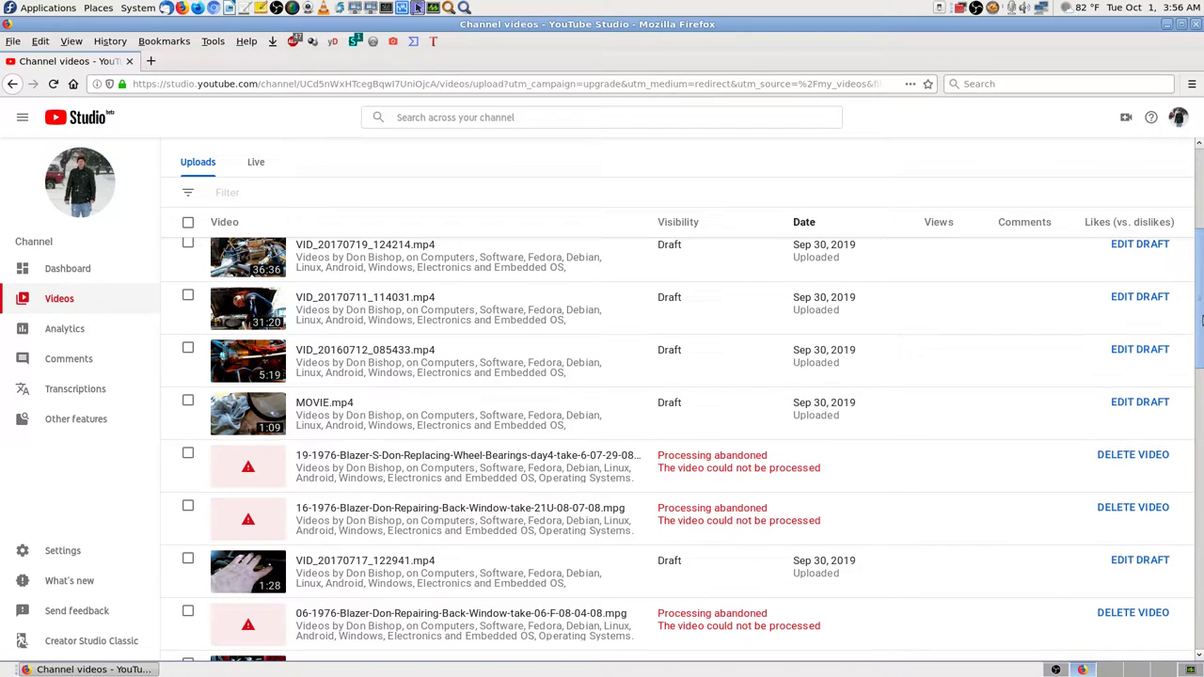
Show the browser's bookmarks toolbar to look over the saved YouTube links and hide it again.
{"action": "left_click_drag", "start_coordinate": [1201, 326], "coordinate": [1201, 198]}
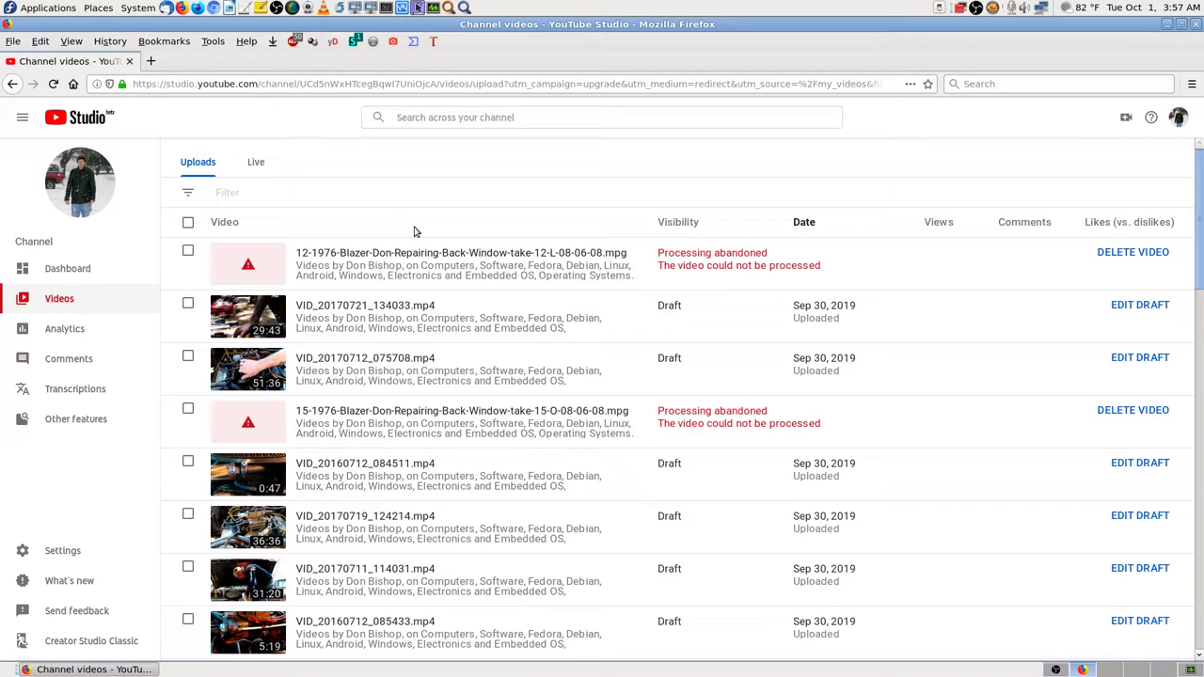
{"action": "right_click", "coordinate": [863, 61]}
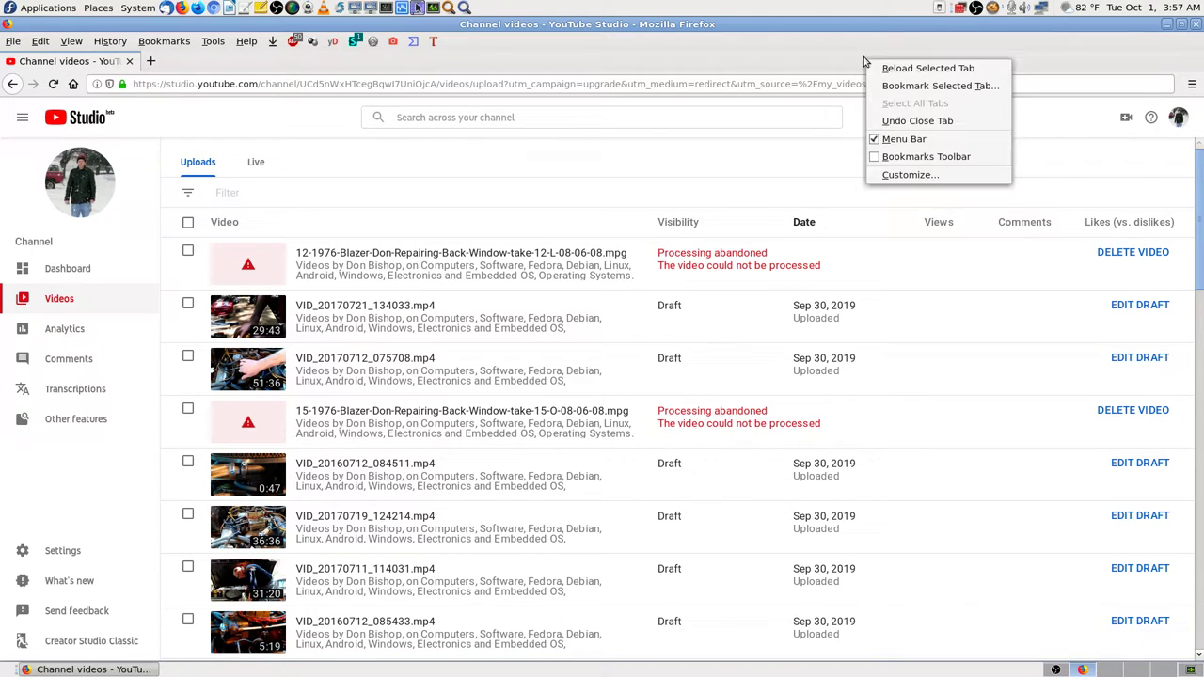
{"action": "left_click", "coordinate": [912, 156]}
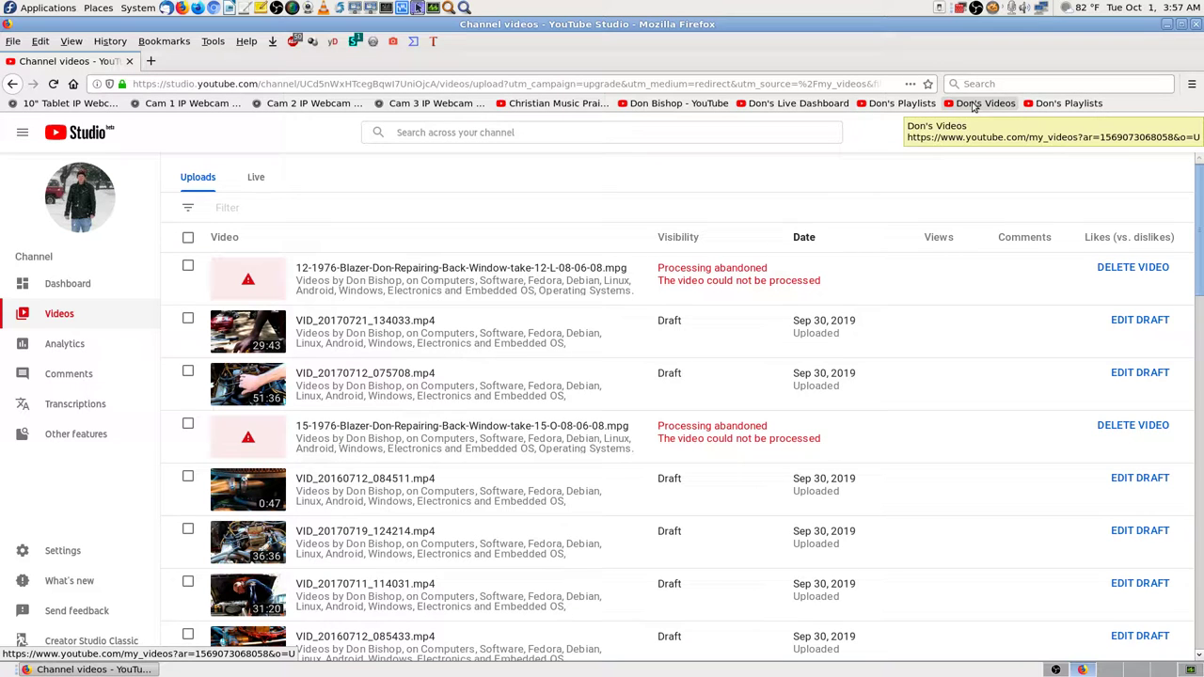
{"action": "right_click", "coordinate": [905, 64]}
{"action": "left_click", "coordinate": [959, 158]}
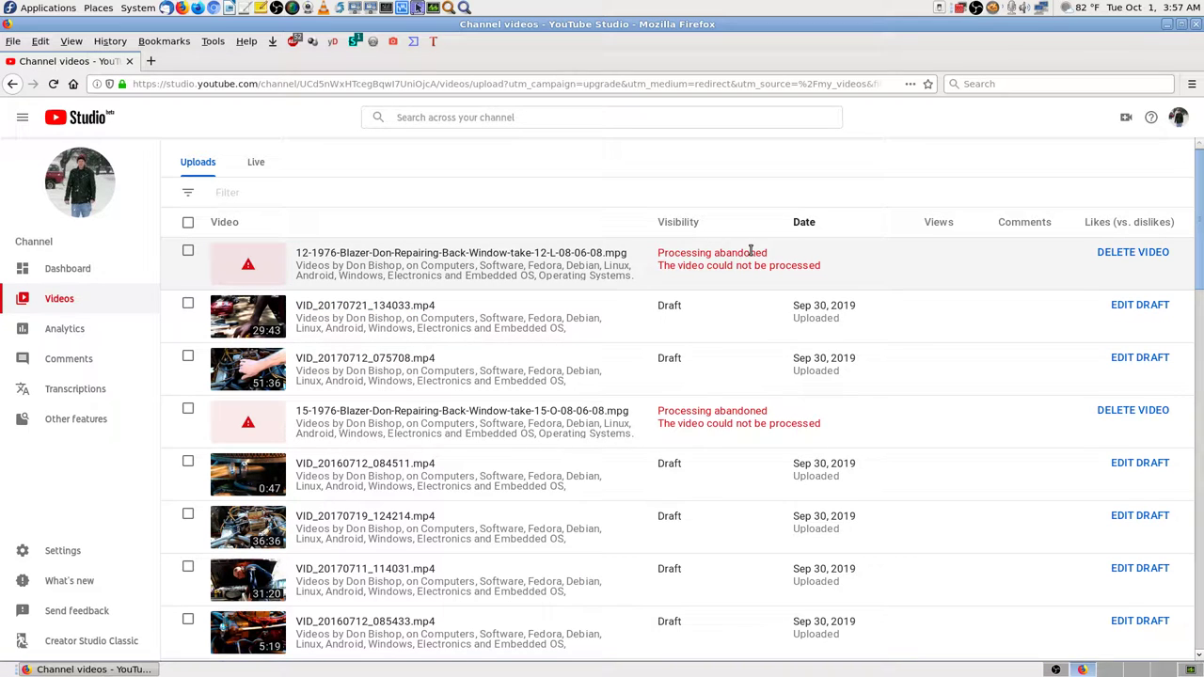
Switch to Creator Studio Classic, skipping the feedback prompt, and look through the failed and draft September 30 uploads.
{"action": "left_click", "coordinate": [104, 644]}
{"action": "left_click", "coordinate": [756, 549]}
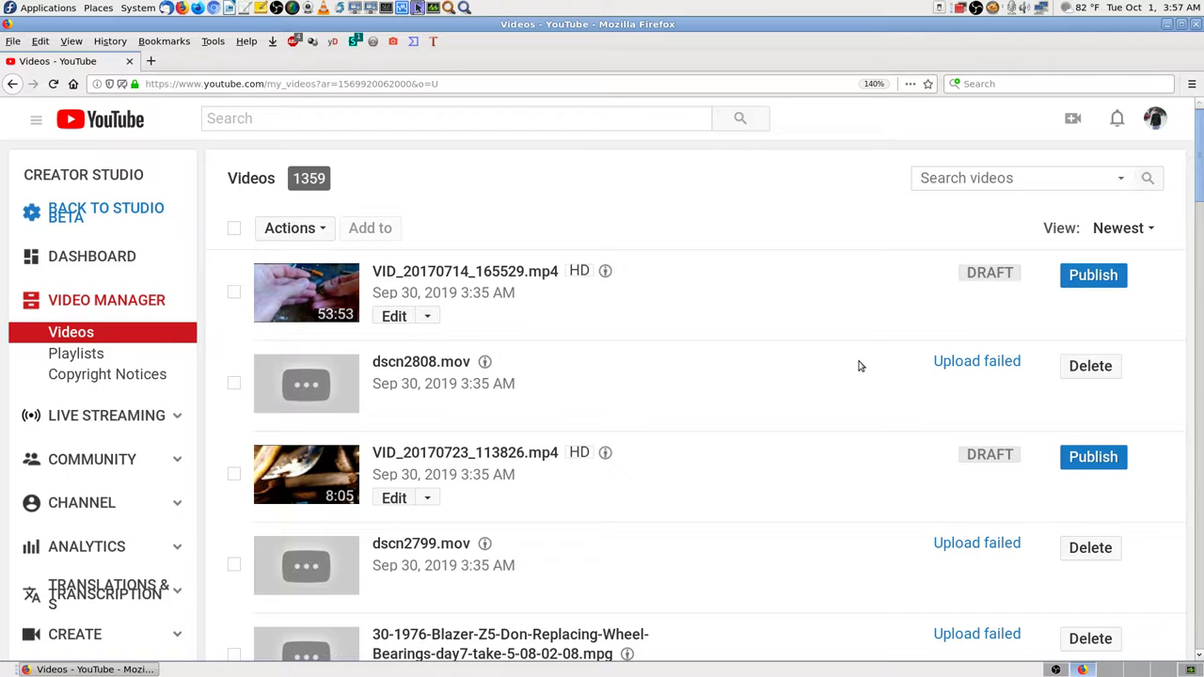
{"action": "scroll", "coordinate": [1201, 174], "scroll_direction": "down", "scroll_amount": 1}
{"action": "scroll", "coordinate": [1201, 174], "scroll_direction": "up", "scroll_amount": 1}
{"action": "left_click_drag", "start_coordinate": [1201, 174], "coordinate": [1193, 466]}
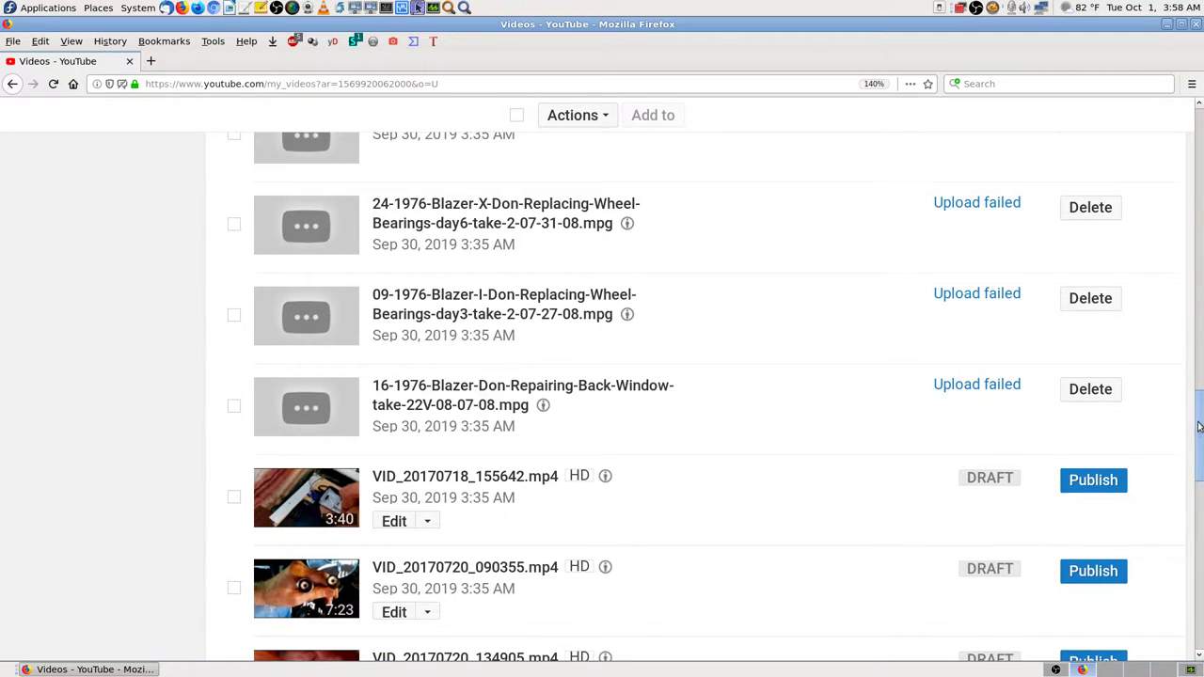
{"action": "key", "text": "Home"}
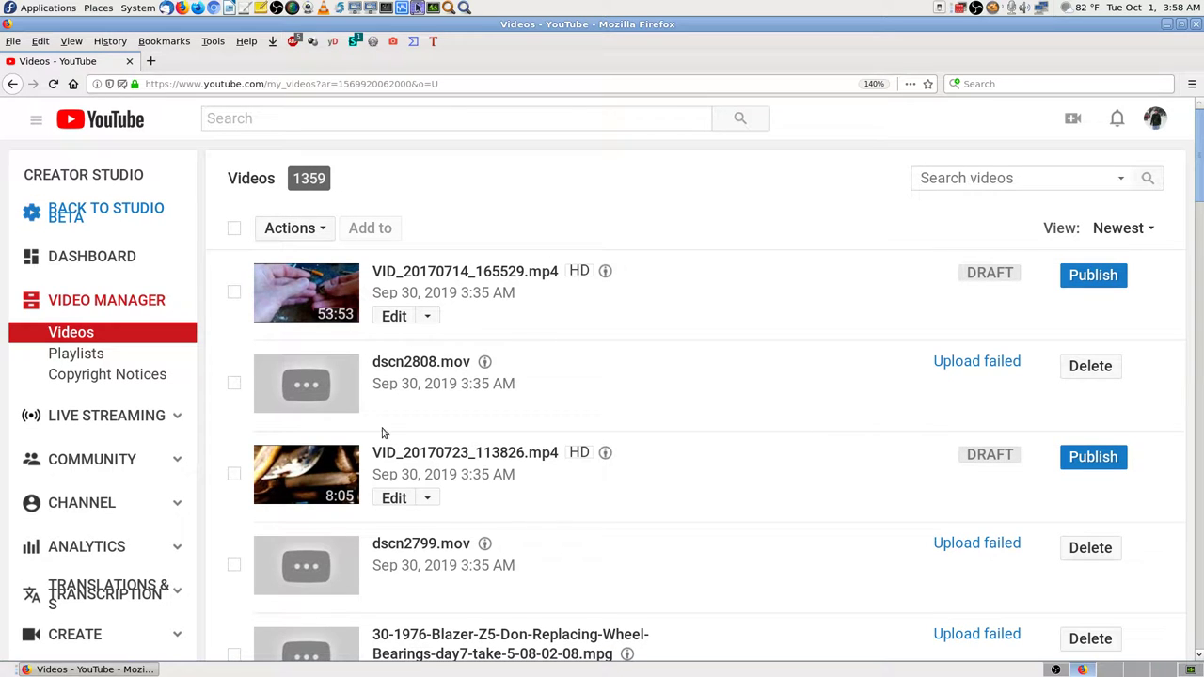
Try the bulk delete on the failed dscn2808.mov and dscn2799.mov uploads, cancel the deletion and deselect both videos.
{"action": "left_click", "coordinate": [234, 384]}
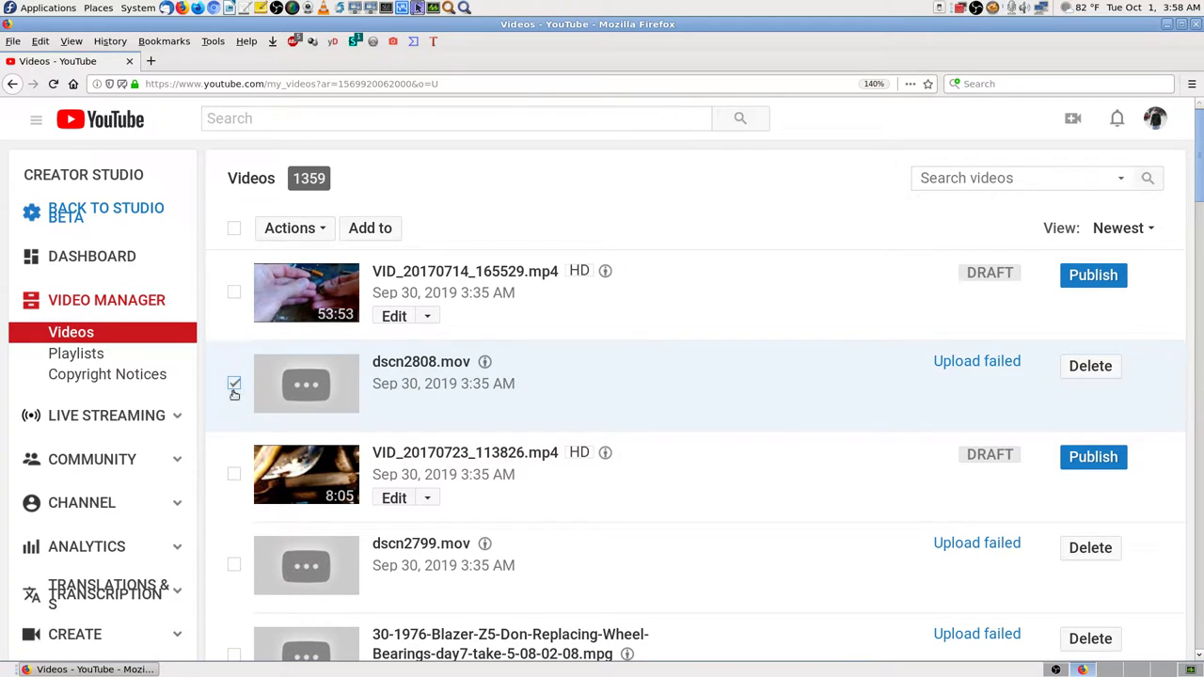
{"action": "left_click", "coordinate": [234, 564]}
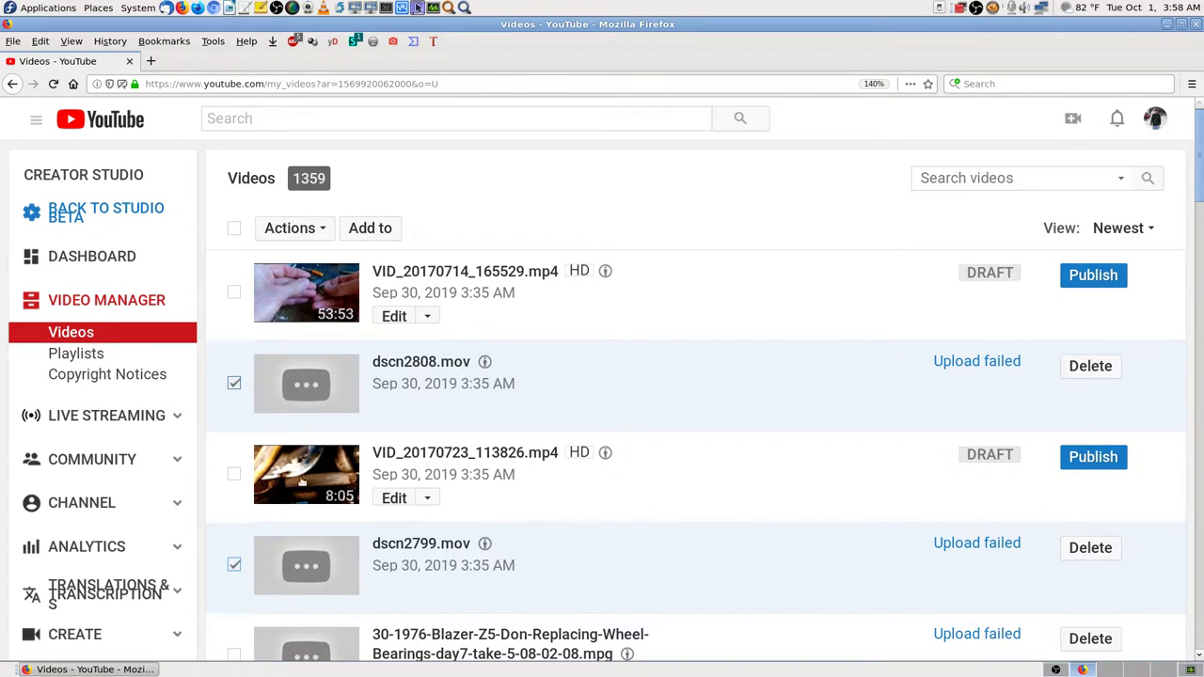
{"action": "left_click", "coordinate": [319, 231]}
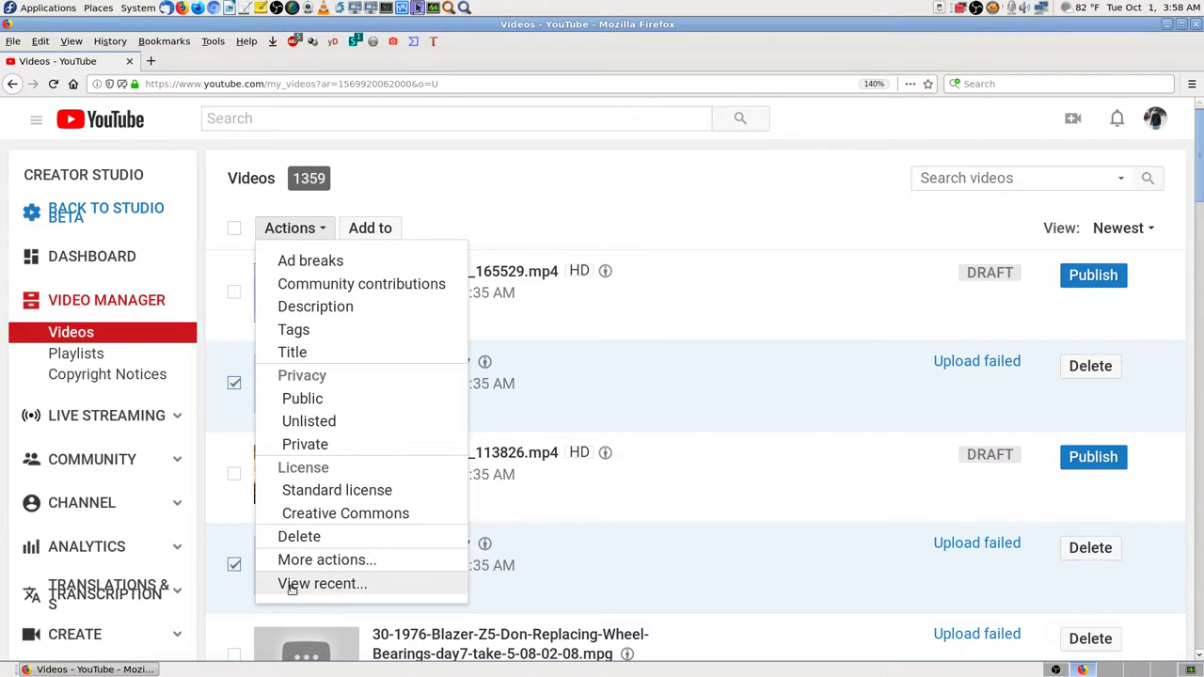
{"action": "left_click", "coordinate": [299, 536]}
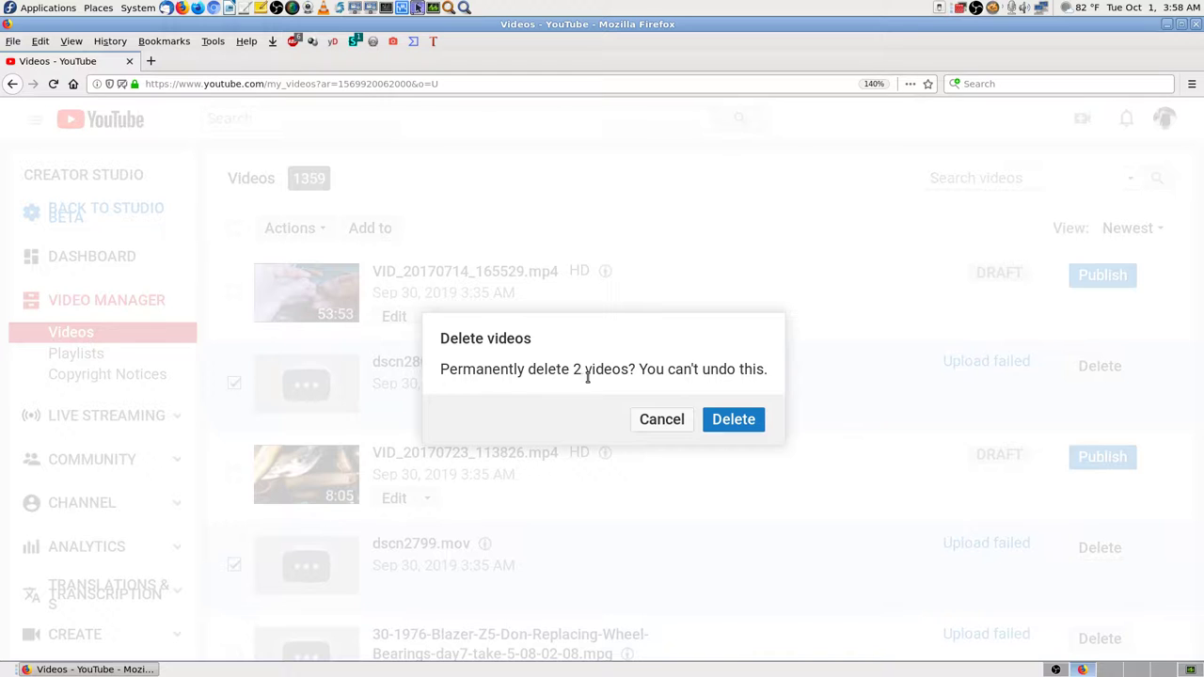
{"action": "left_click", "coordinate": [678, 418]}
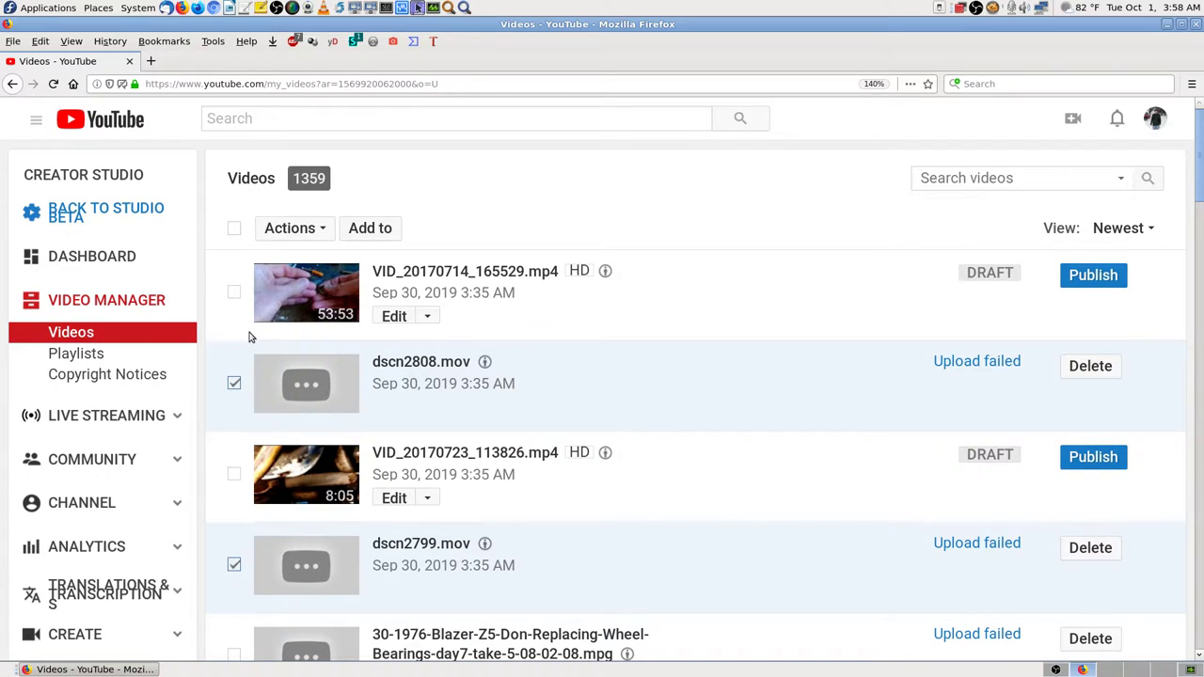
{"action": "left_click", "coordinate": [234, 383]}
{"action": "left_click", "coordinate": [234, 565]}
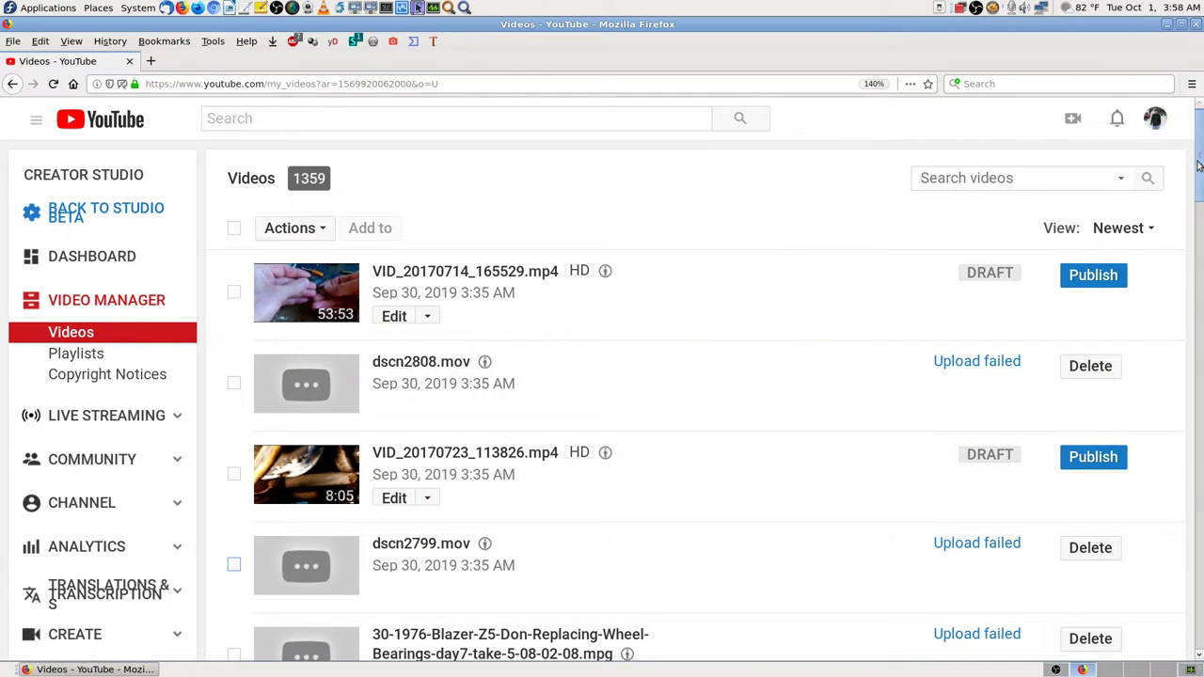
Find the failed VID_20160719_103153.mp4 upload in the videos list and copy its title.
{"action": "left_click_drag", "start_coordinate": [1198, 166], "coordinate": [1201, 353]}
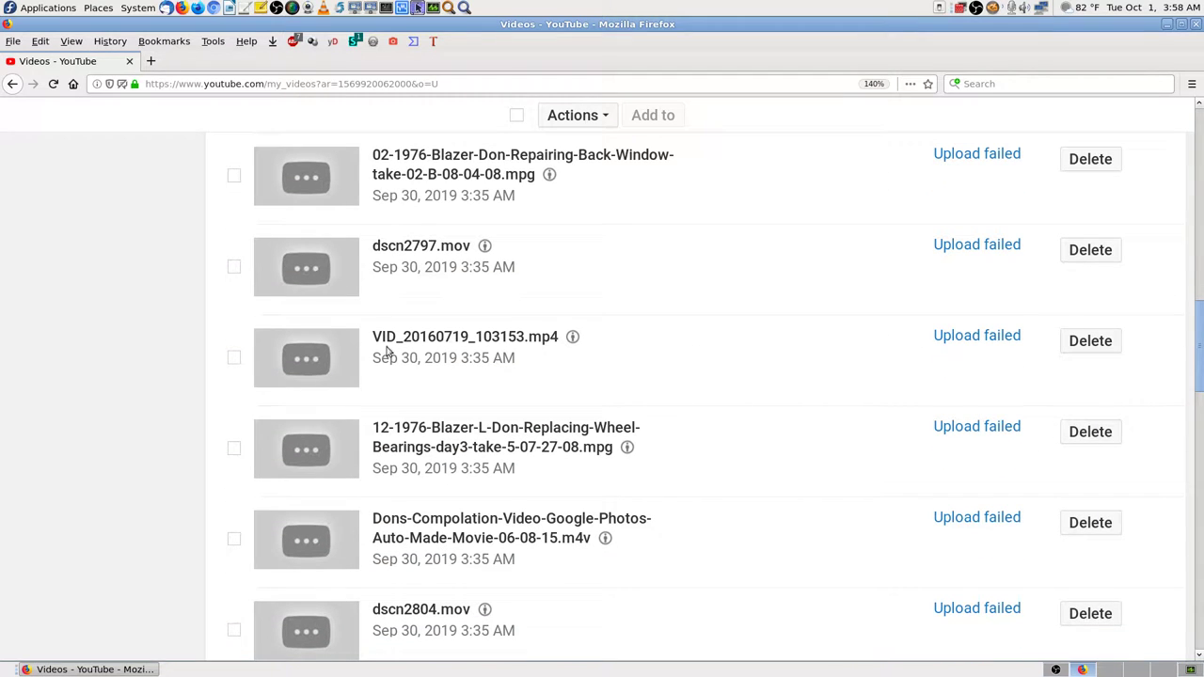
{"action": "left_click_drag", "start_coordinate": [373, 337], "coordinate": [561, 344]}
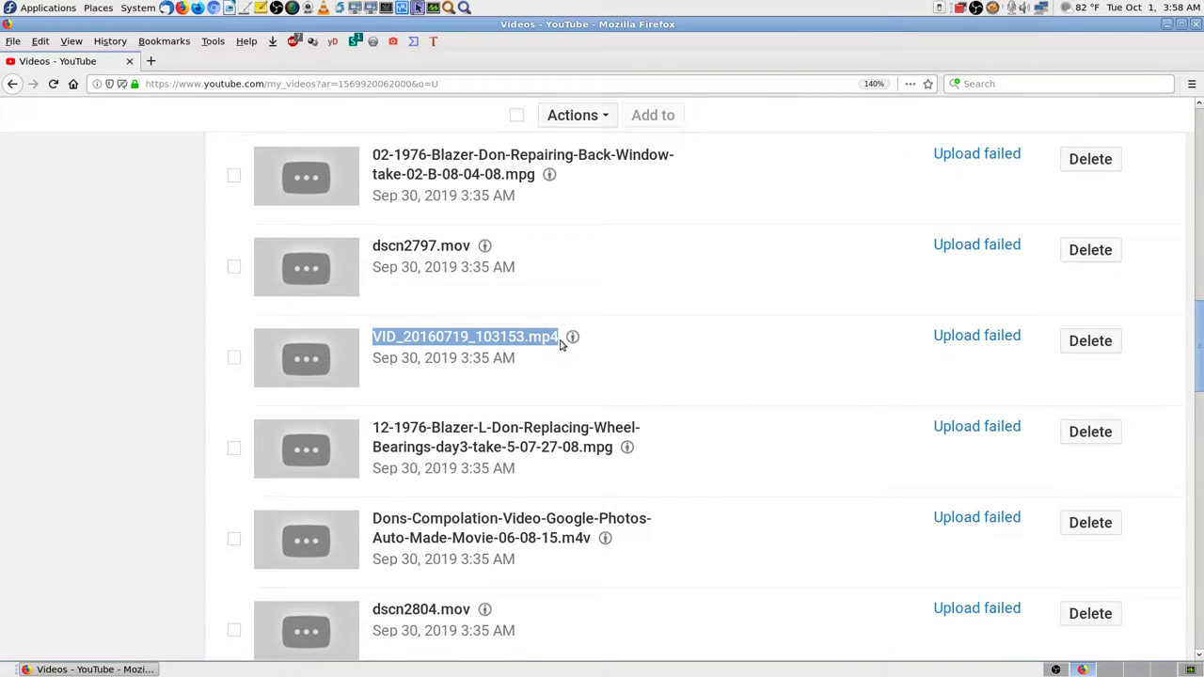
{"action": "right_click", "coordinate": [518, 337]}
{"action": "left_click", "coordinate": [538, 348]}
{"action": "scroll", "coordinate": [721, 360], "scroll_direction": "down", "scroll_amount": 3}
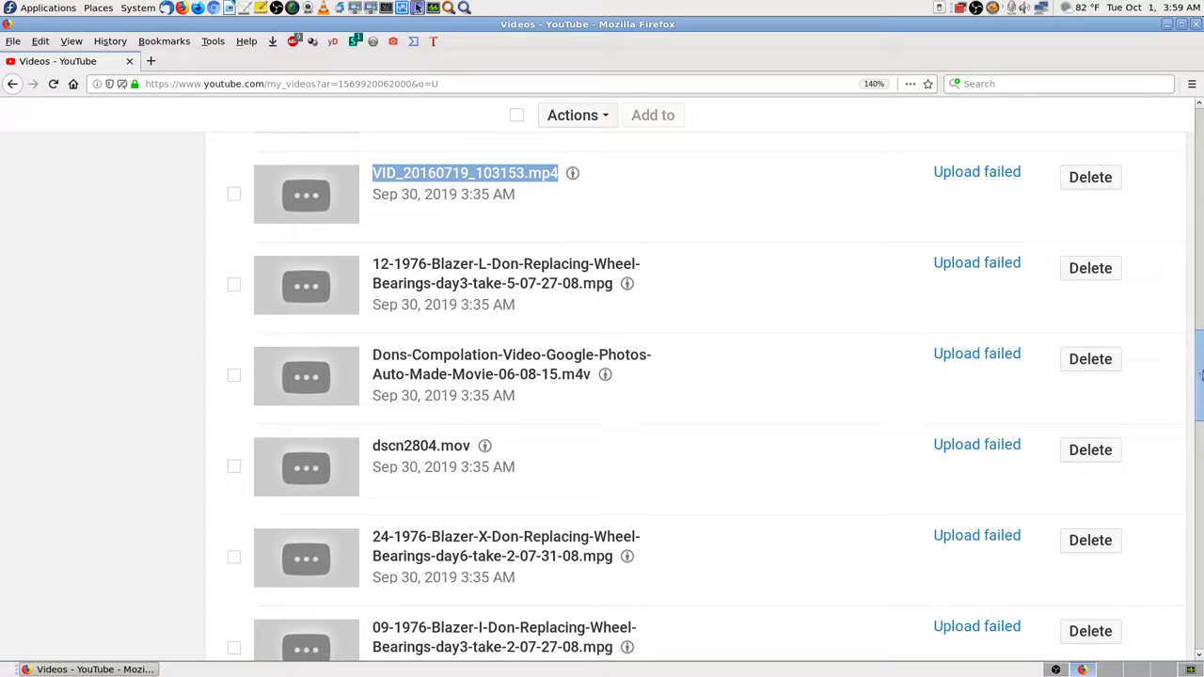
{"action": "left_click", "coordinate": [815, 222]}
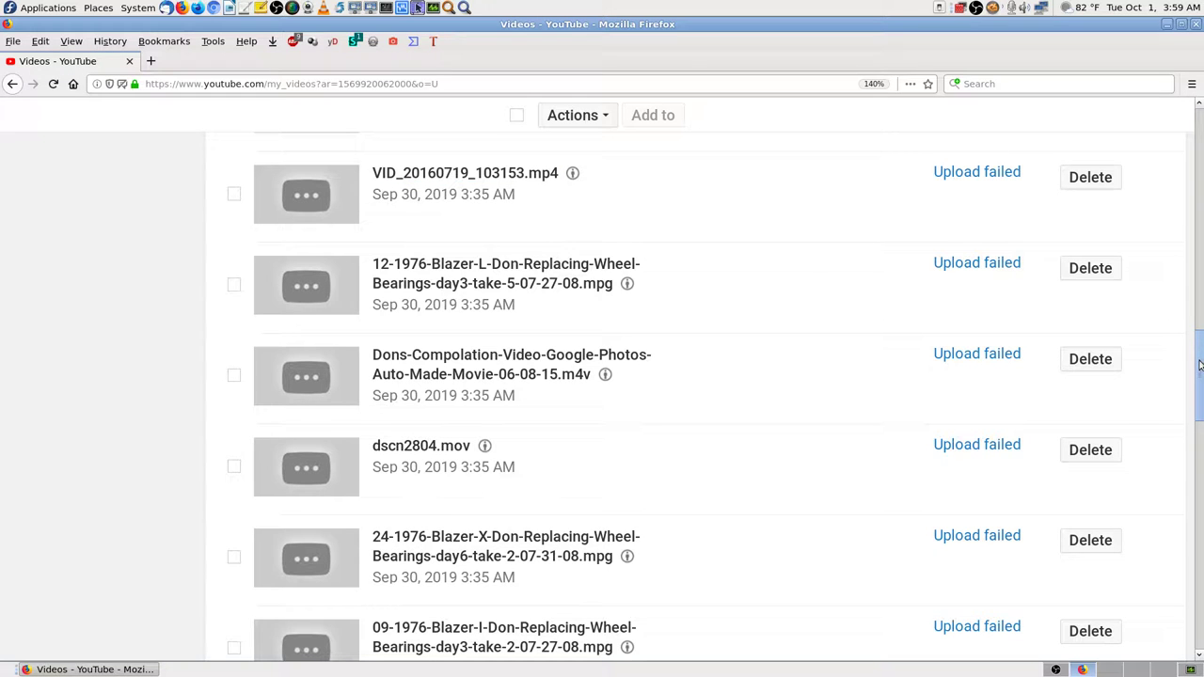
{"action": "left_click_drag", "start_coordinate": [1198, 365], "coordinate": [1200, 139]}
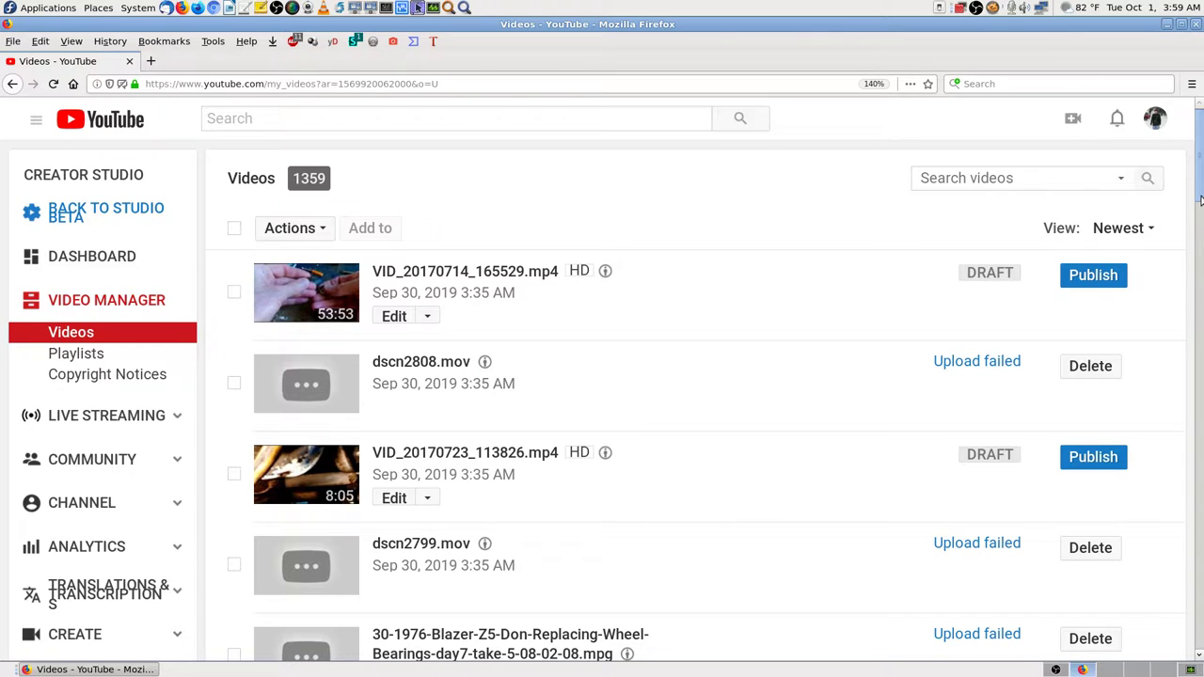
{"action": "scroll", "coordinate": [1200, 200], "scroll_direction": "down", "scroll_amount": 1}
{"action": "scroll", "coordinate": [1185, 217], "scroll_direction": "up", "scroll_amount": 1}
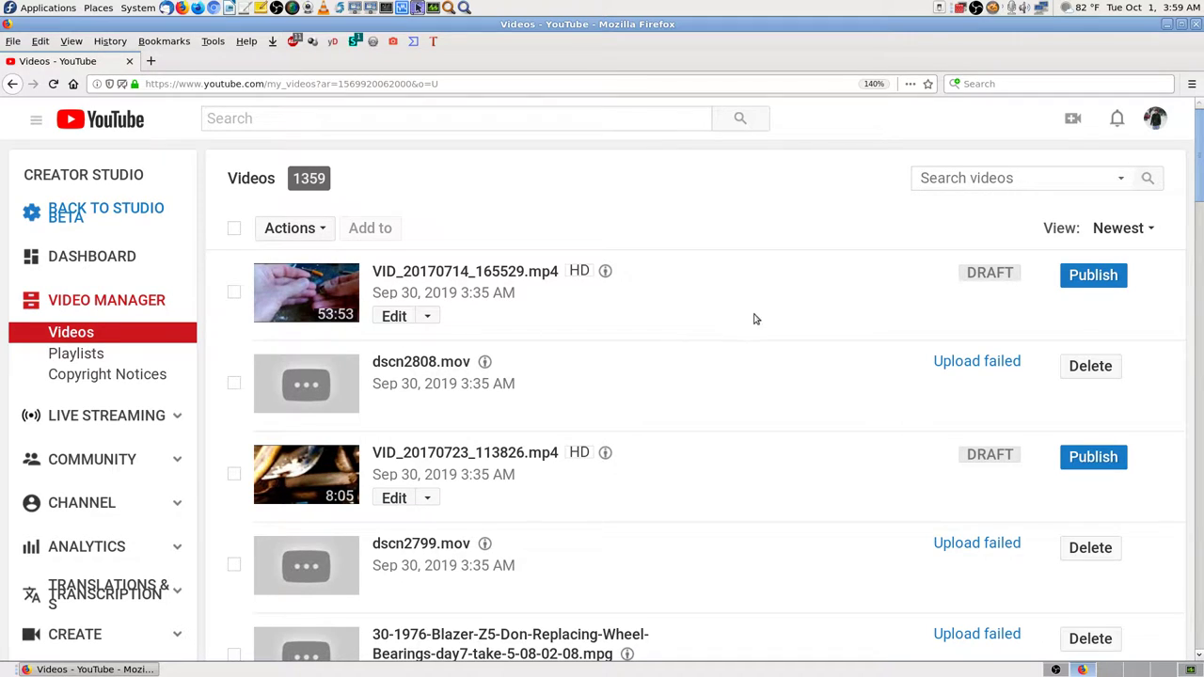
Switch to an empty workspace, start VLC media player and list the contents of the My Videos folder.
{"action": "left_click", "coordinate": [1133, 673]}
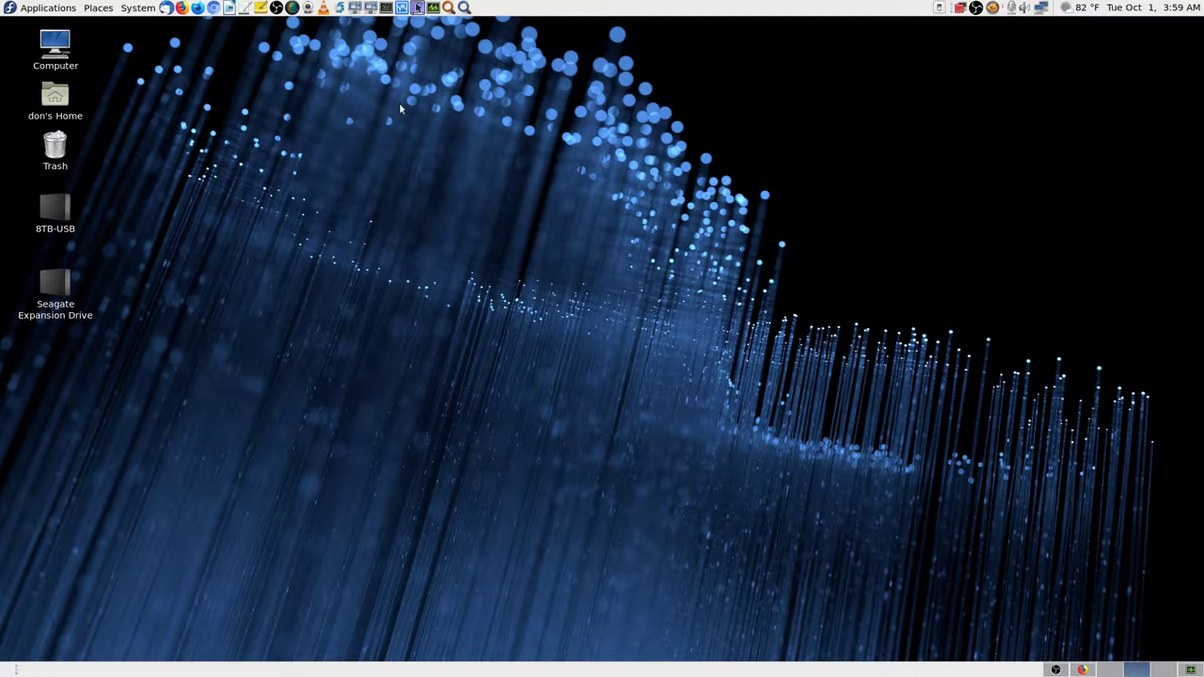
{"action": "left_click", "coordinate": [324, 10]}
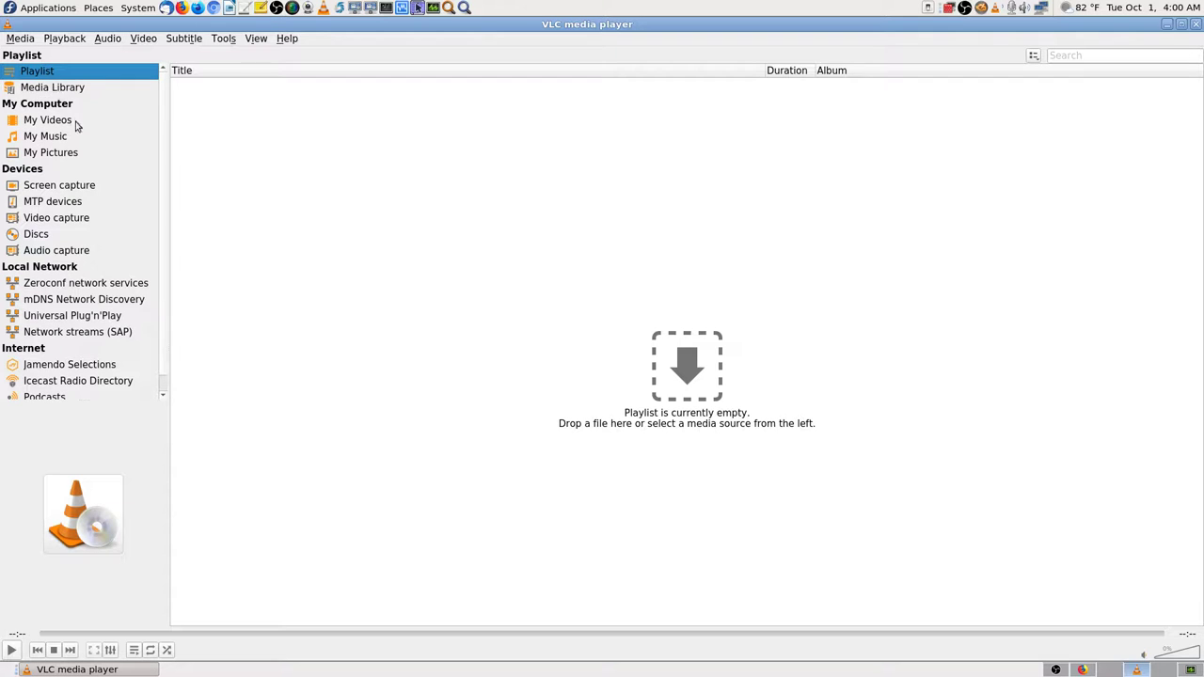
{"action": "left_click", "coordinate": [20, 40]}
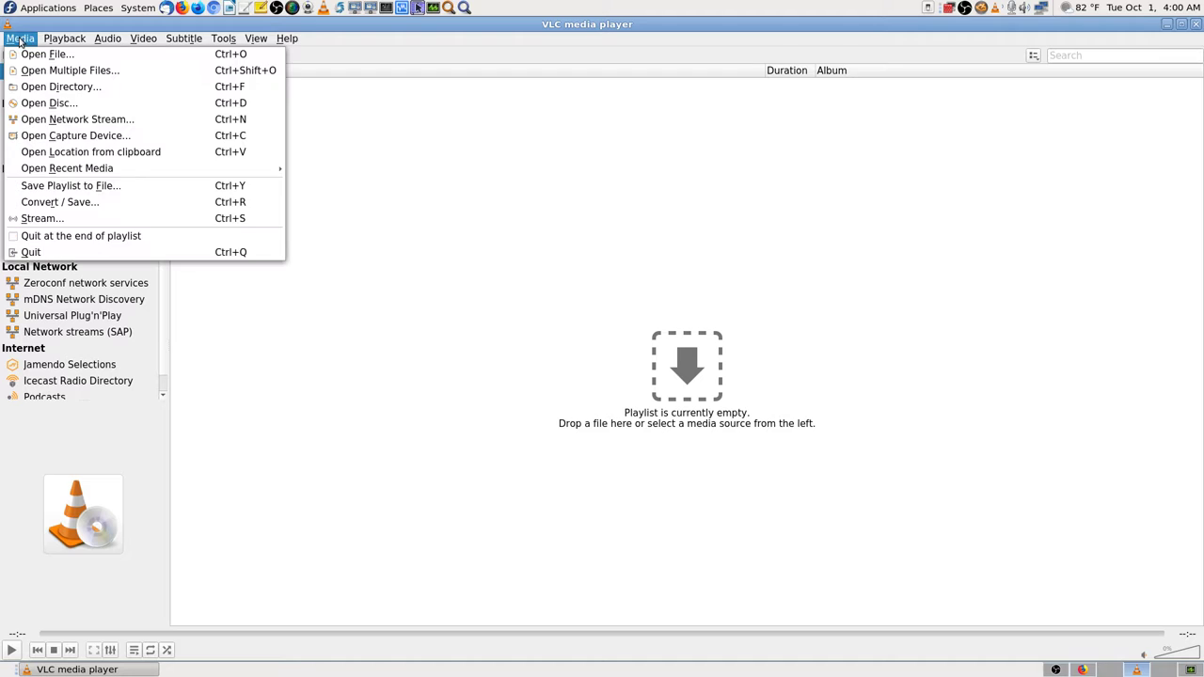
{"action": "left_click", "coordinate": [419, 170]}
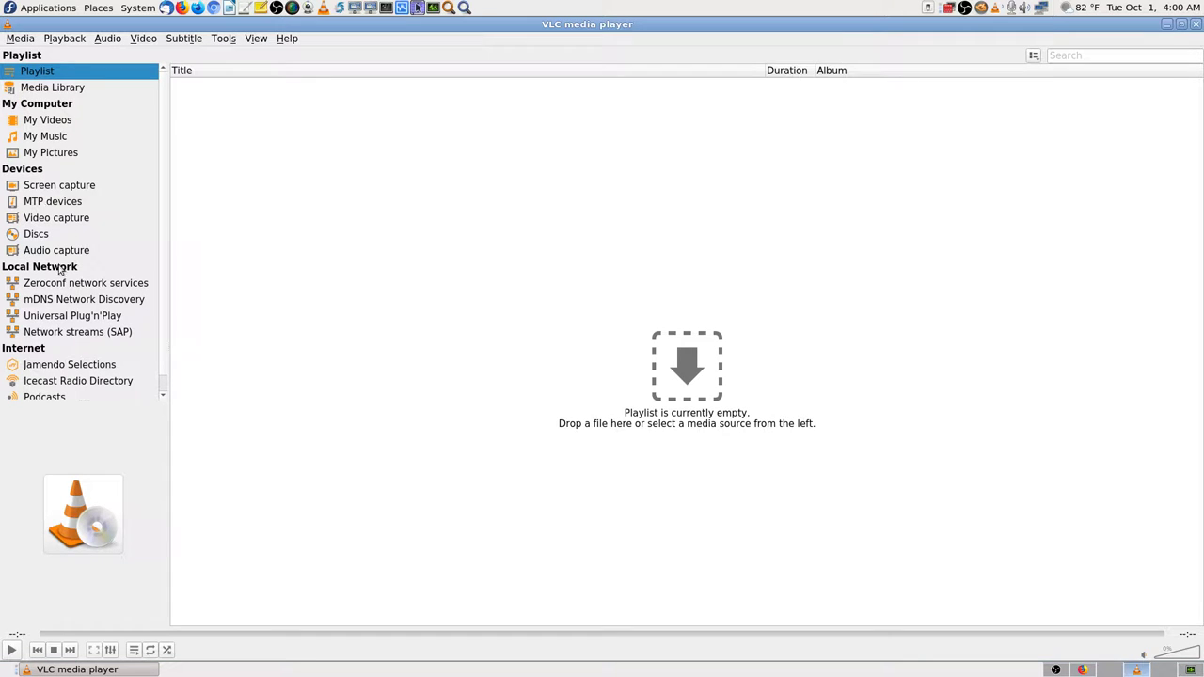
{"action": "left_click", "coordinate": [59, 125]}
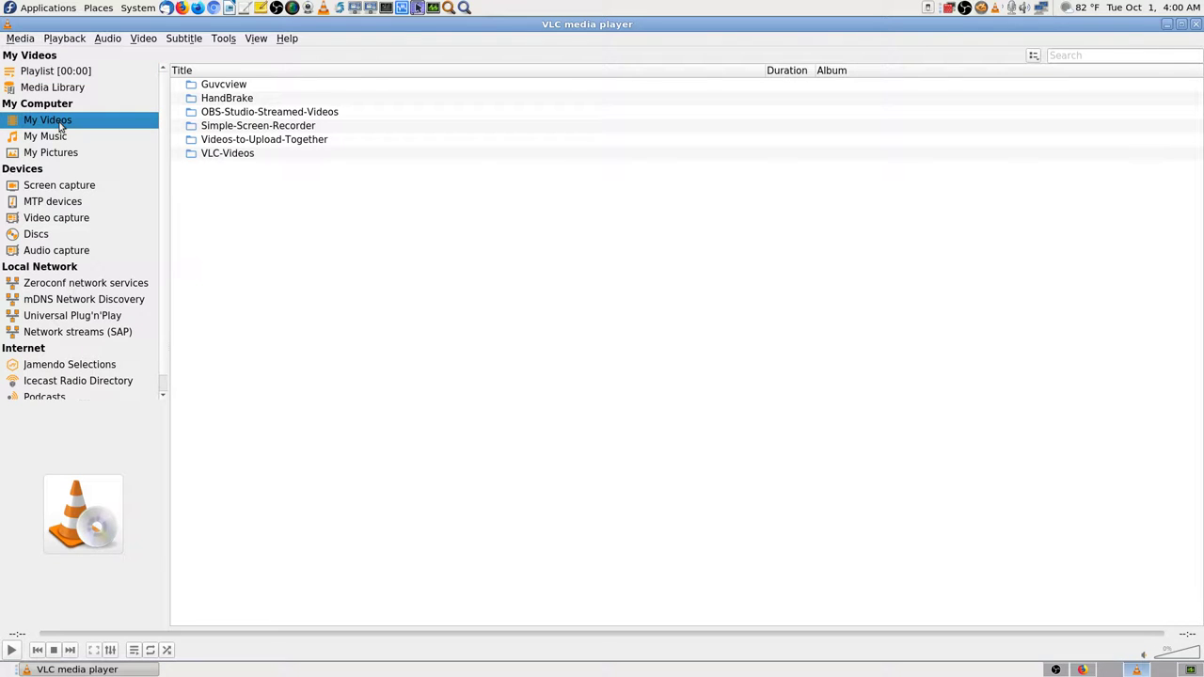
{"action": "left_click", "coordinate": [19, 37]}
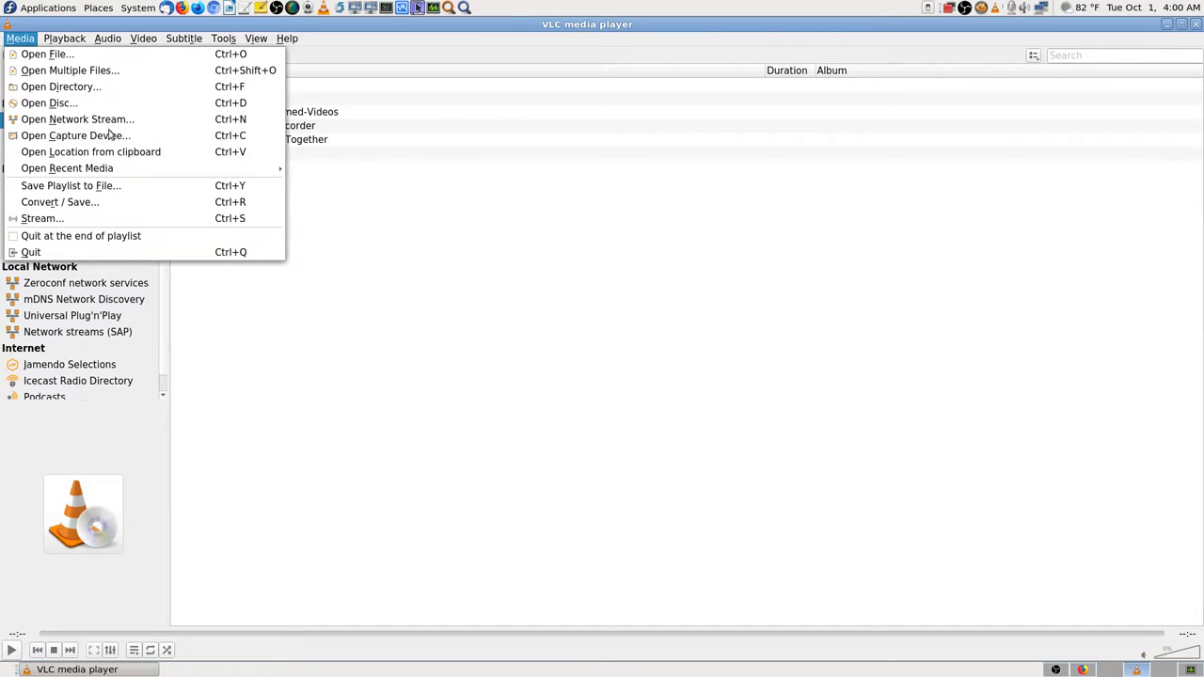
{"action": "left_click", "coordinate": [548, 397]}
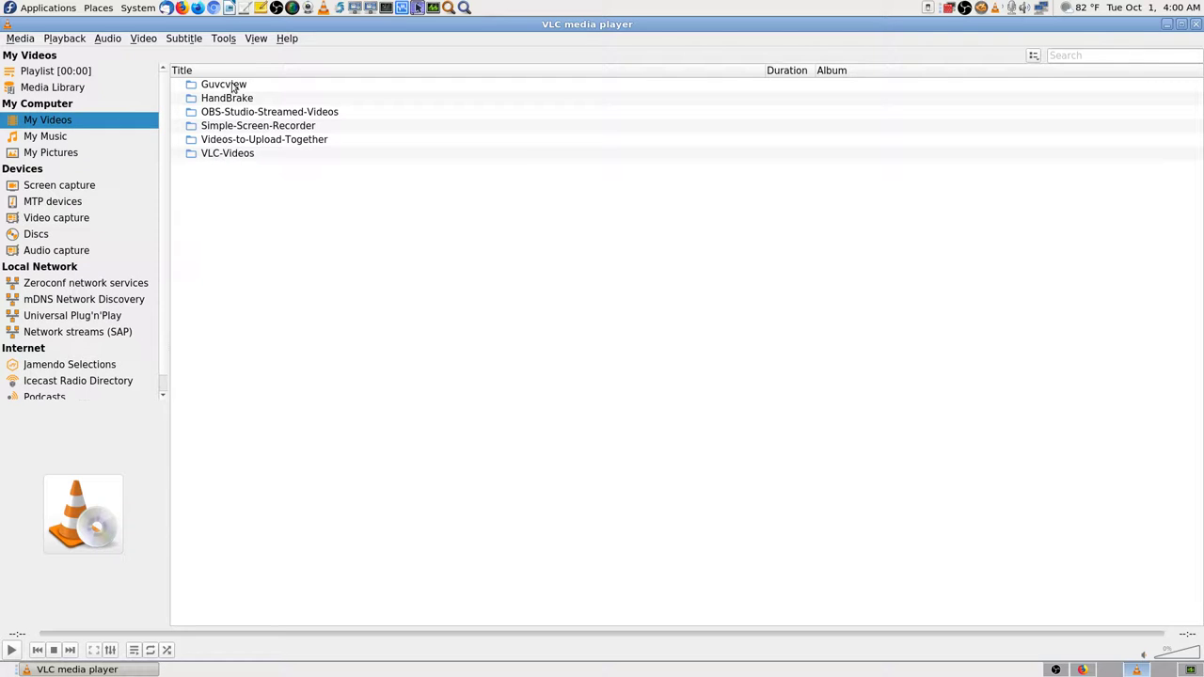
{"action": "double_click", "coordinate": [239, 158]}
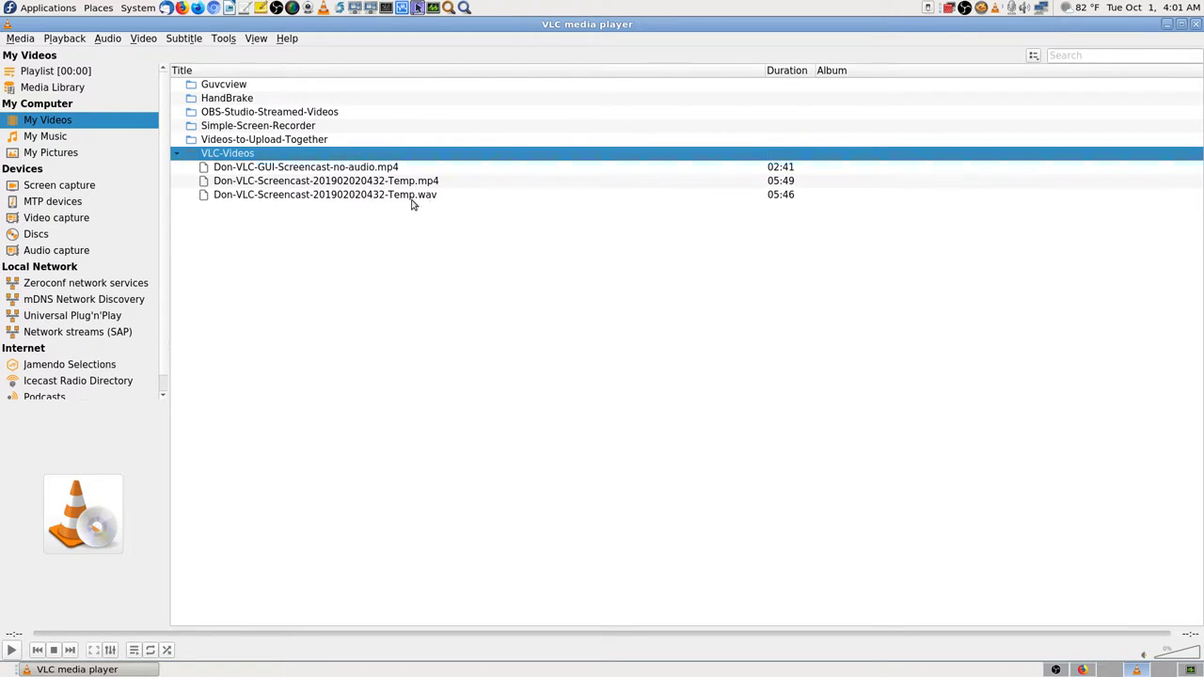
{"action": "left_click", "coordinate": [438, 182]}
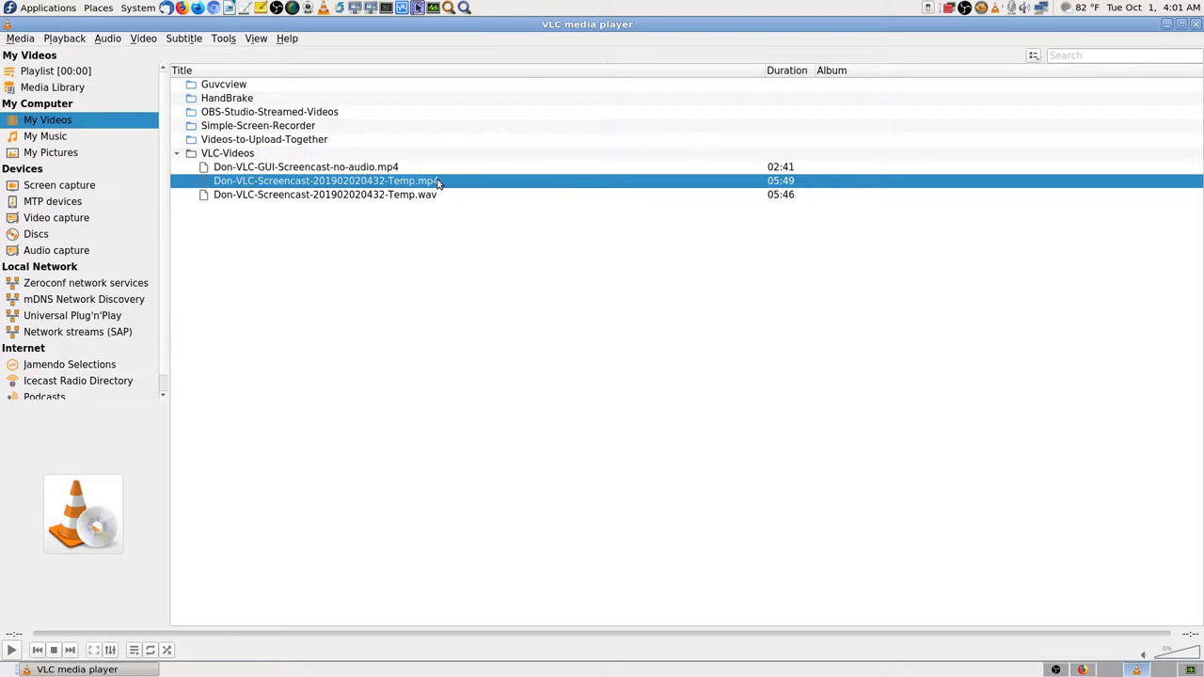
{"action": "left_click", "coordinate": [435, 195]}
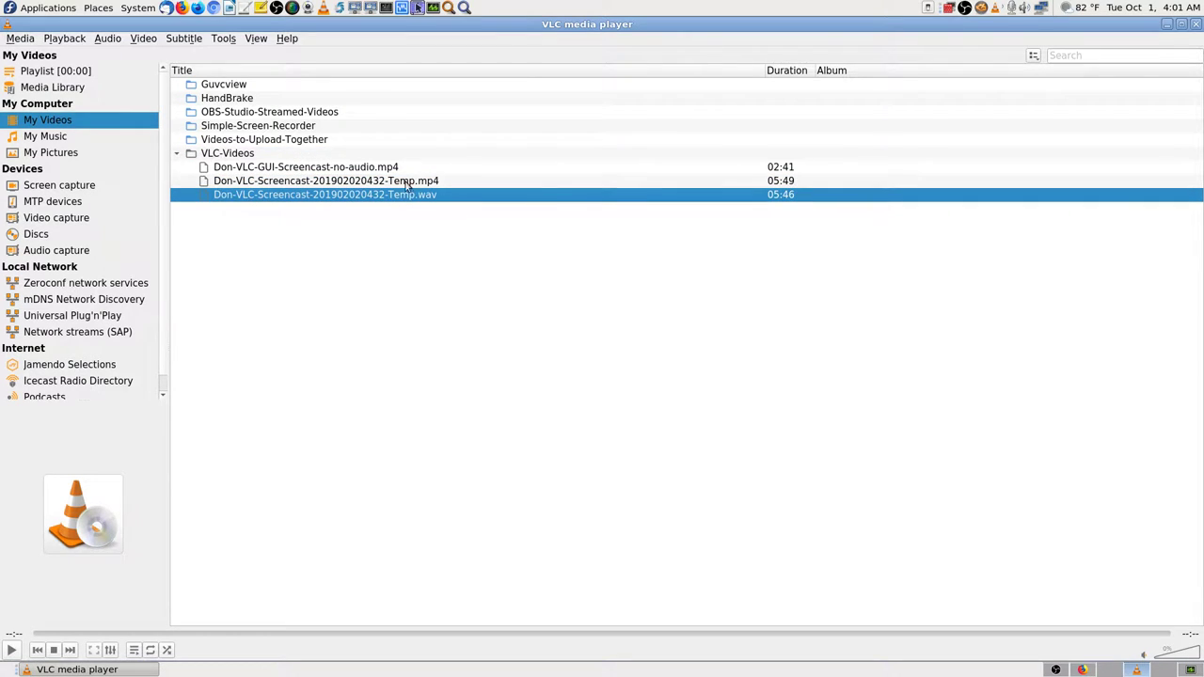
{"action": "double_click", "coordinate": [454, 181]}
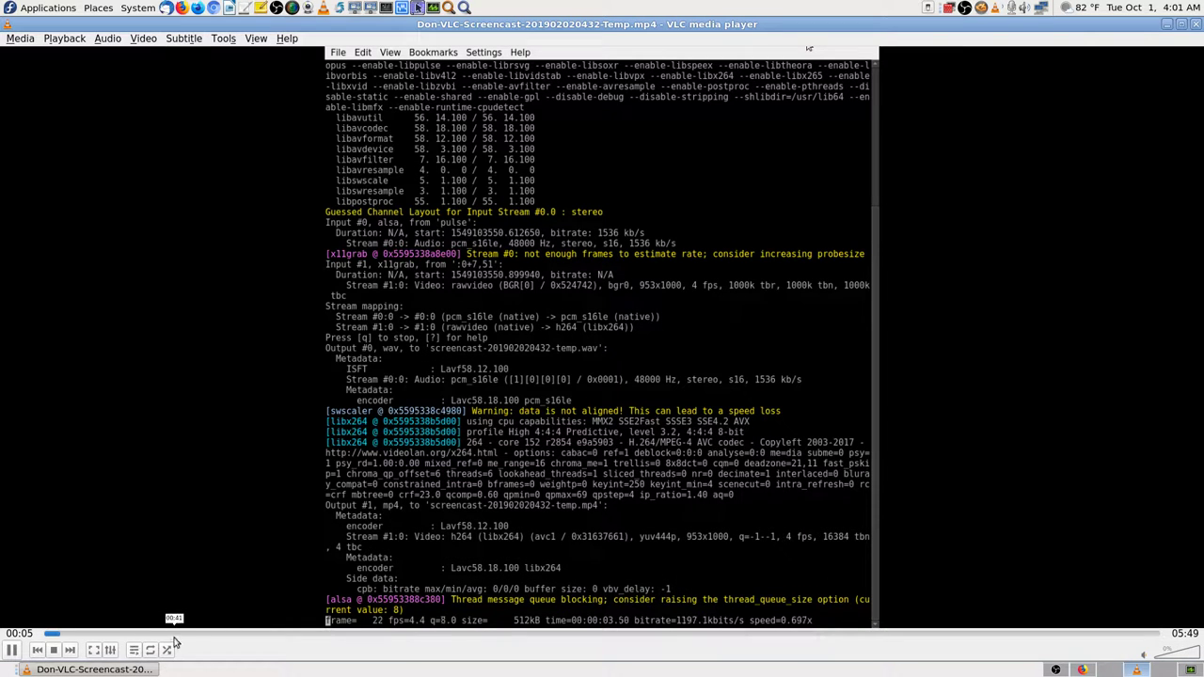
Skip ahead twice in the playing screencast, to about 0:41 and then about 1:30, and close the media player.
{"action": "left_click", "coordinate": [175, 635]}
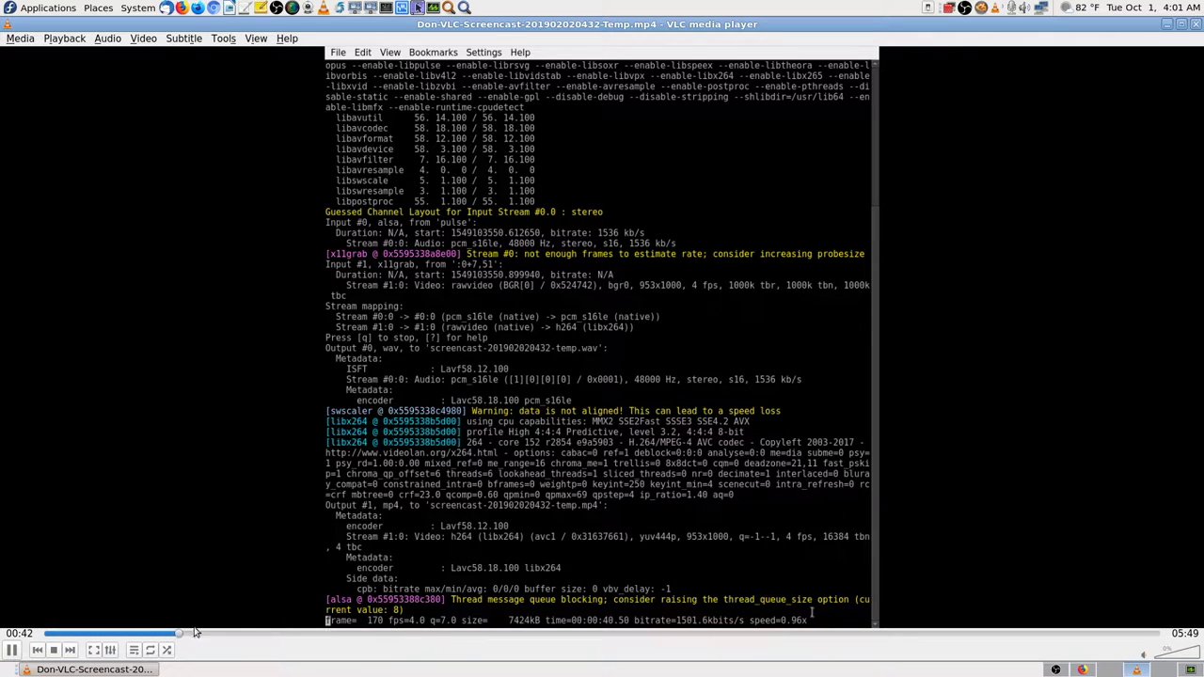
{"action": "left_click", "coordinate": [326, 634]}
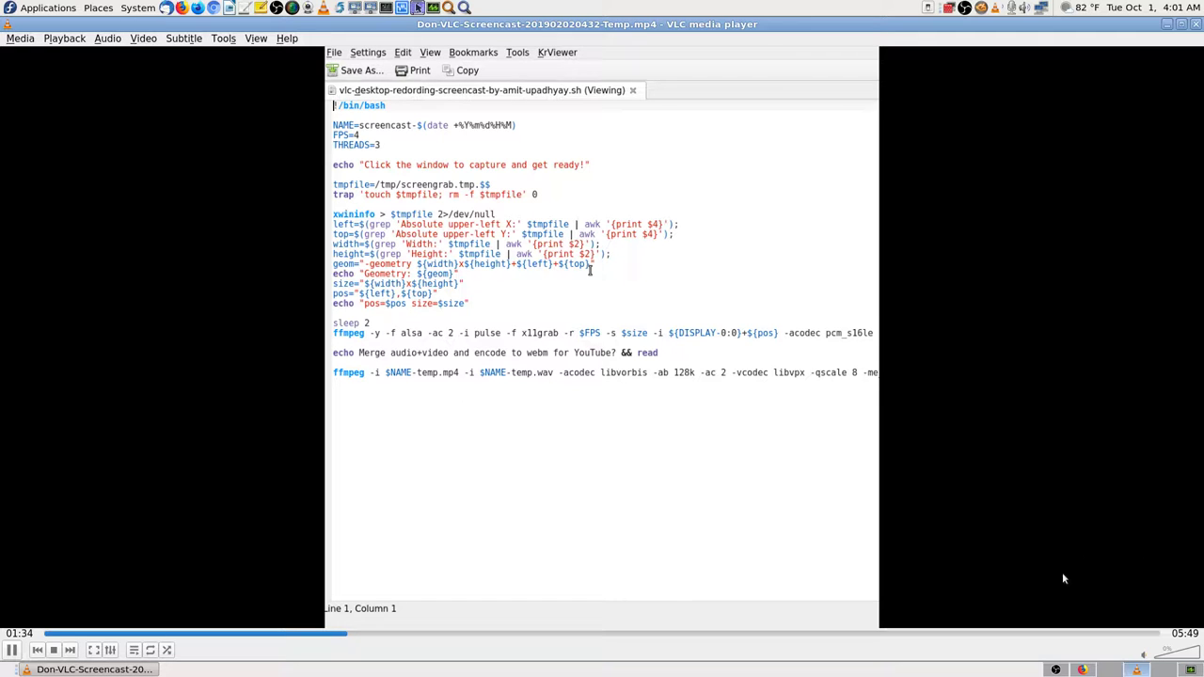
{"action": "left_click", "coordinate": [1195, 25]}
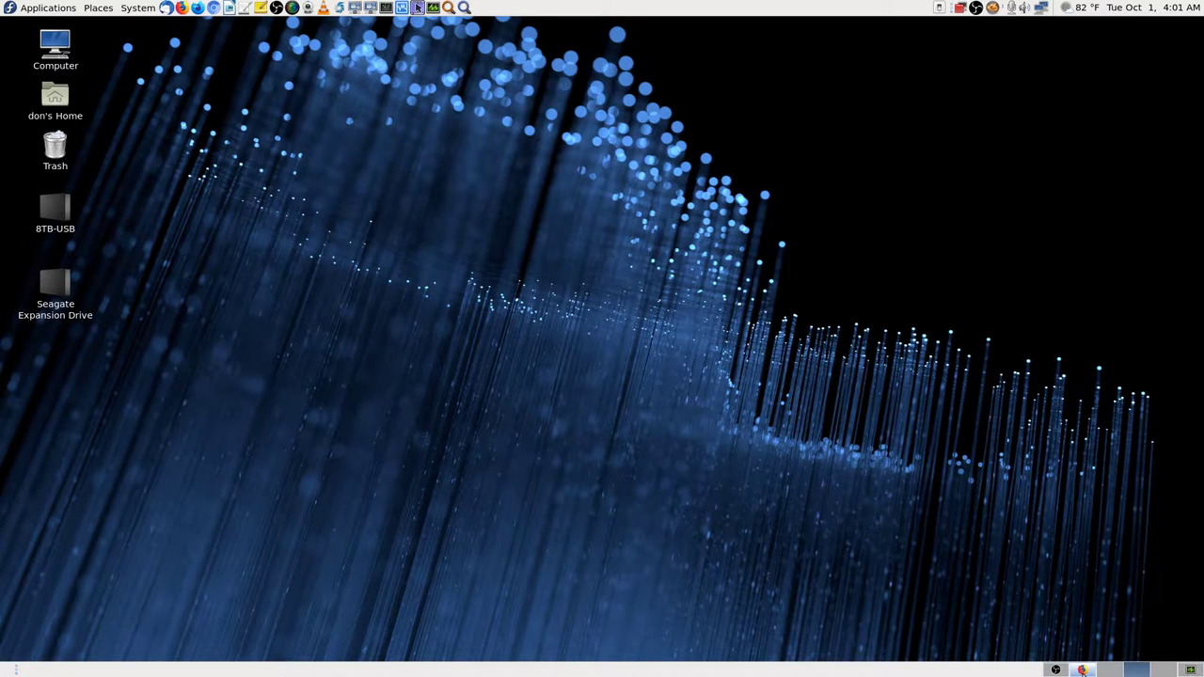
Switch to Firefox and examine the newest entries and their upload status in the YouTube Creator Studio video list.
{"action": "left_click", "coordinate": [1081, 669]}
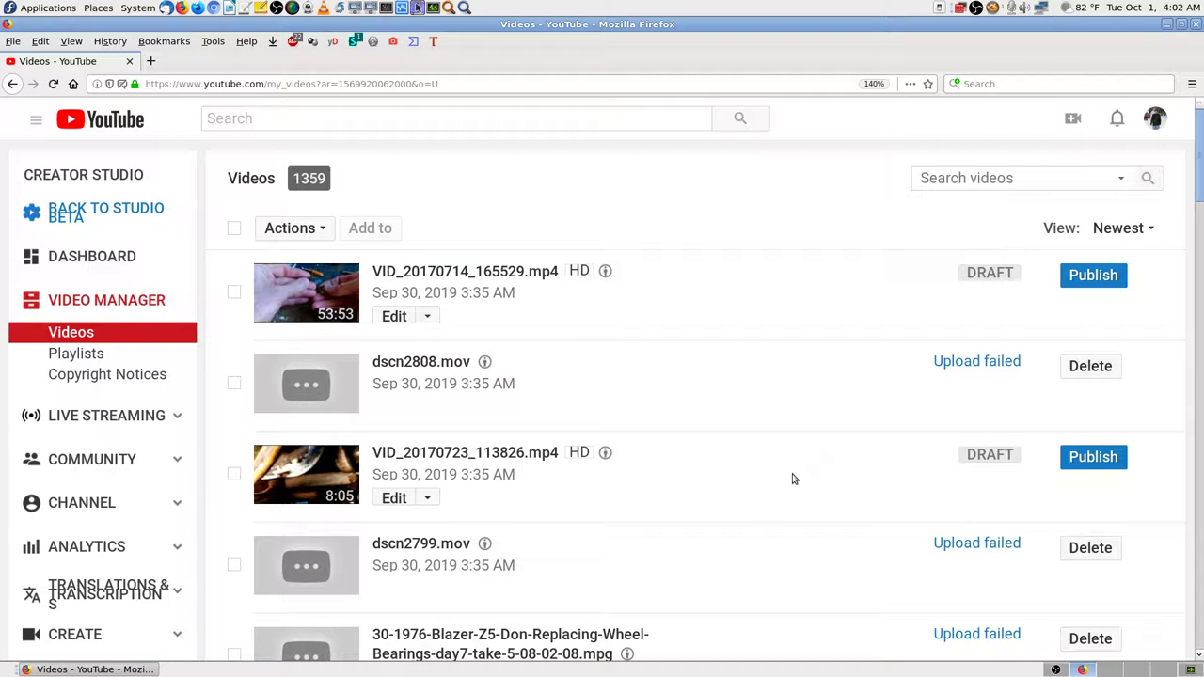
{"action": "scroll", "coordinate": [780, 480], "scroll_direction": "down", "scroll_amount": 5}
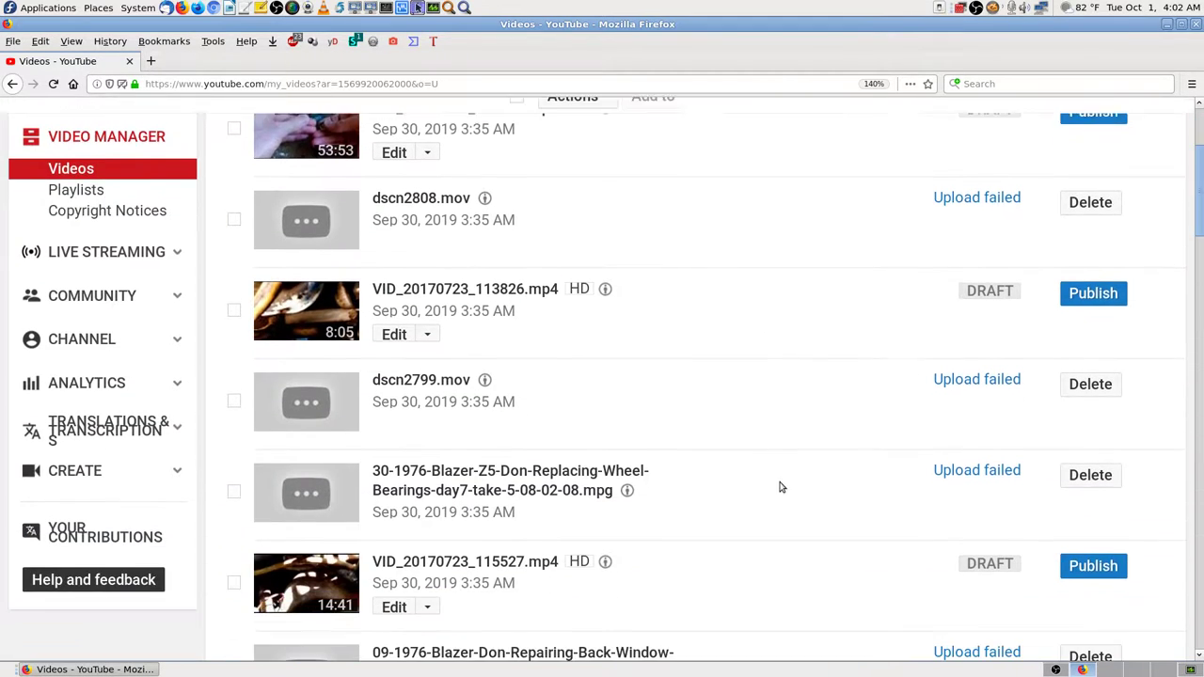
{"action": "scroll", "coordinate": [793, 489], "scroll_direction": "down", "scroll_amount": 2}
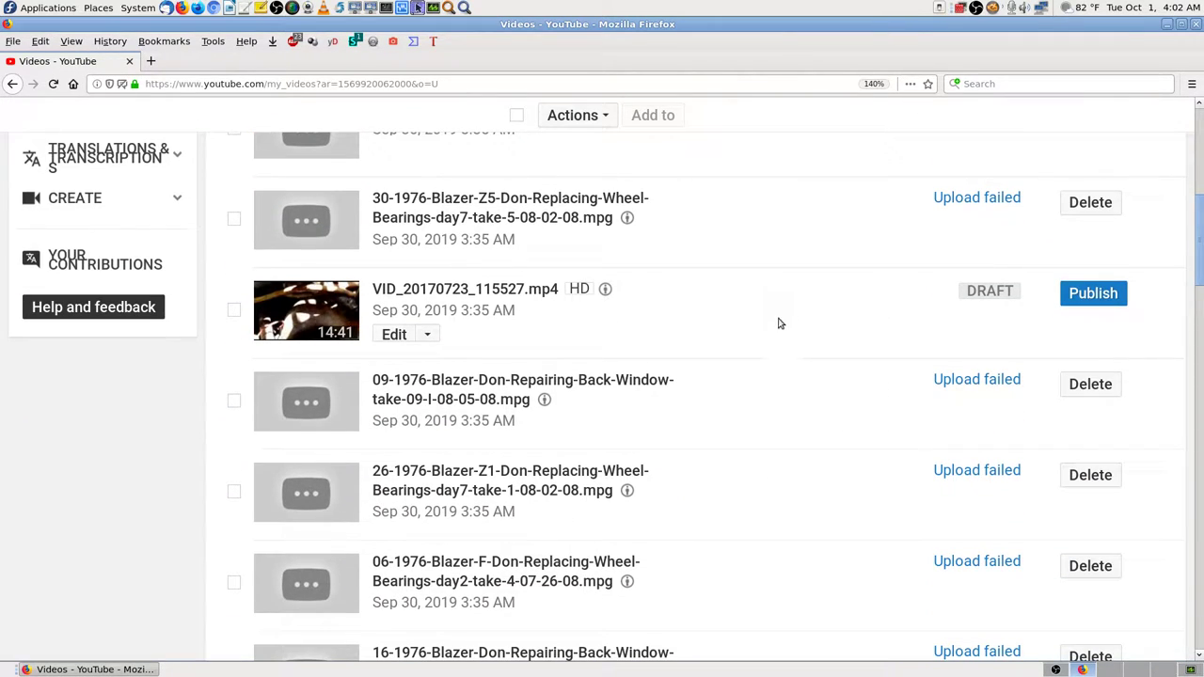
{"action": "scroll", "coordinate": [780, 323], "scroll_direction": "down", "scroll_amount": 5}
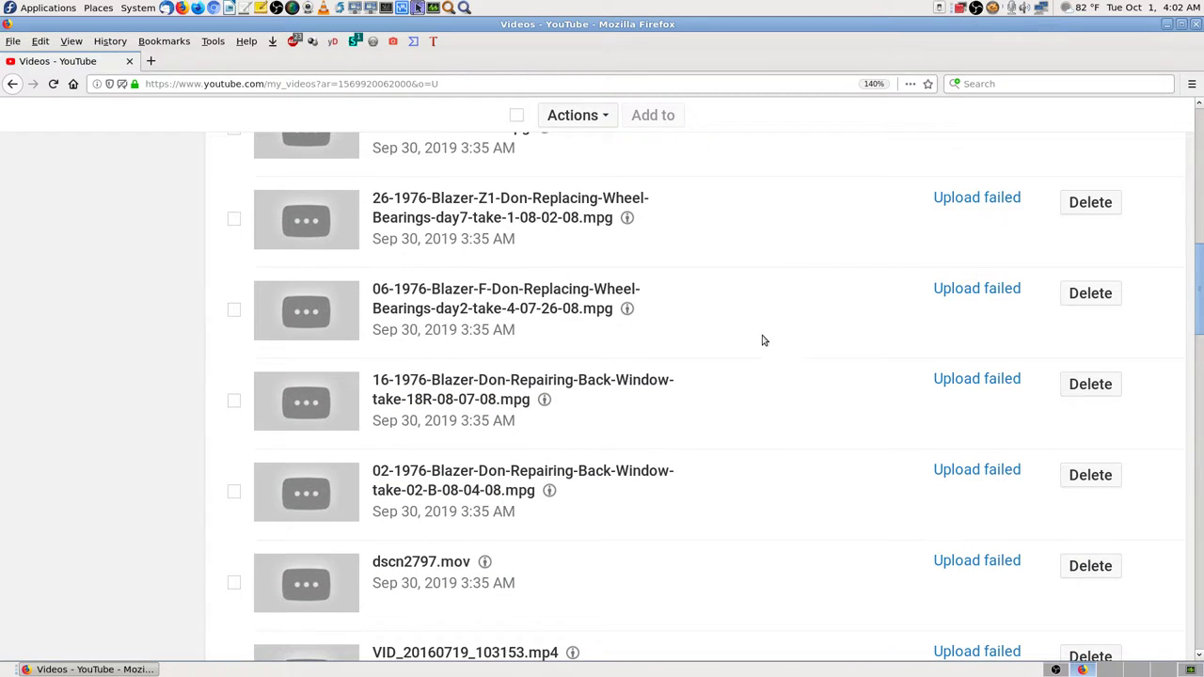
{"action": "scroll", "coordinate": [763, 341], "scroll_direction": "up", "scroll_amount": 3}
{"action": "scroll", "coordinate": [804, 324], "scroll_direction": "up", "scroll_amount": 2}
{"action": "scroll", "coordinate": [795, 331], "scroll_direction": "up", "scroll_amount": 2}
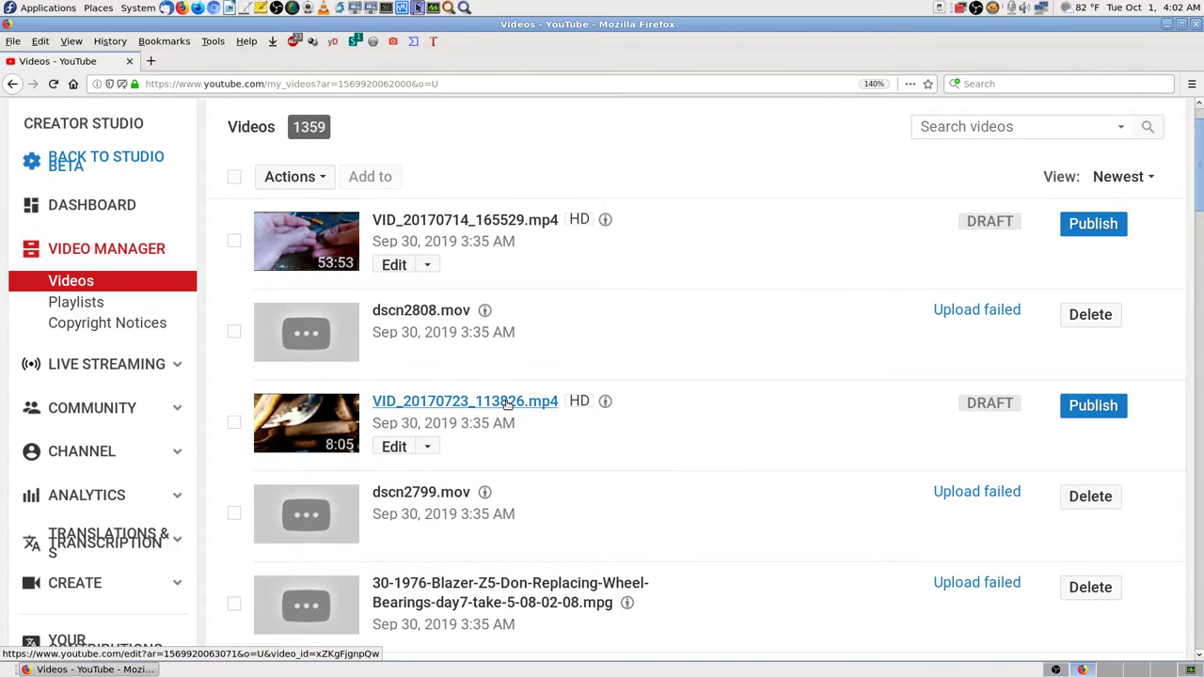
{"action": "scroll", "coordinate": [681, 382], "scroll_direction": "down", "scroll_amount": 2}
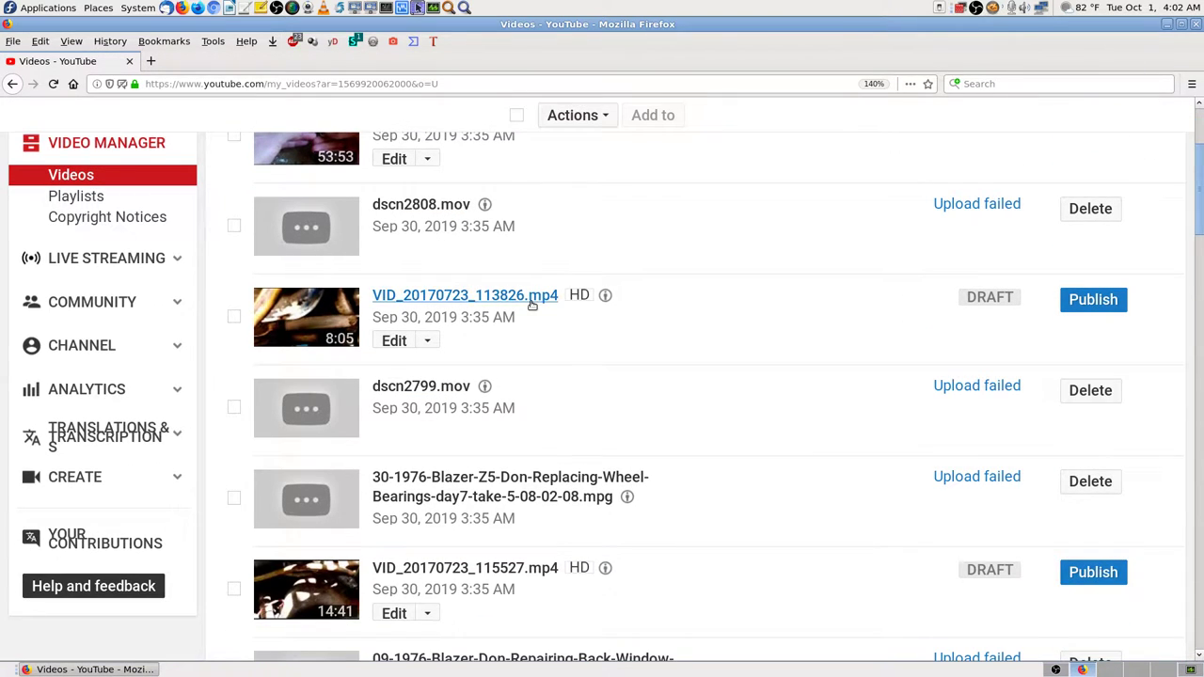
{"action": "scroll", "coordinate": [835, 451], "scroll_direction": "down", "scroll_amount": 10}
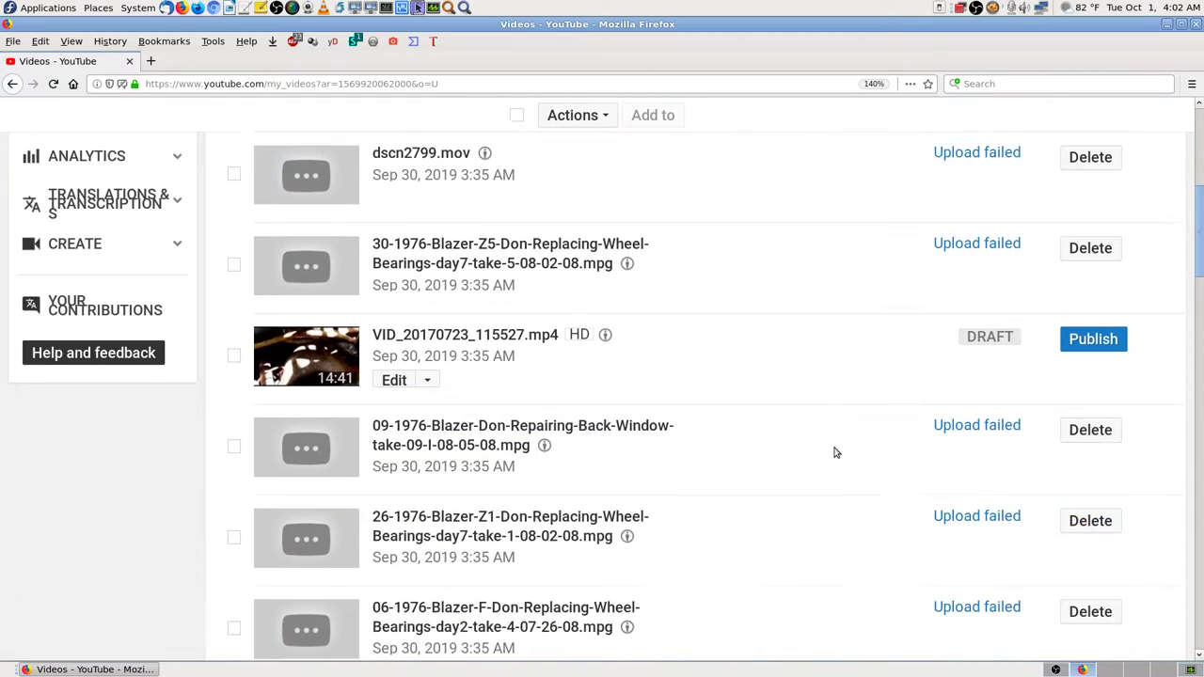
{"action": "scroll", "coordinate": [835, 452], "scroll_direction": "up", "scroll_amount": 4}
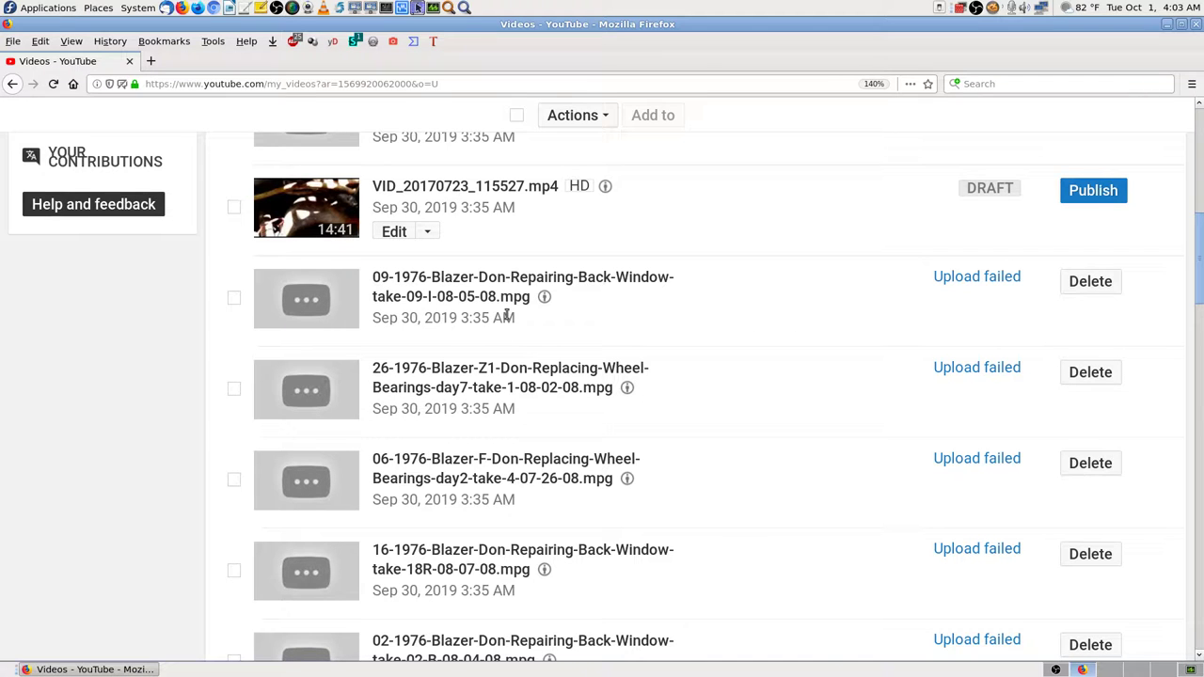
{"action": "left_click_drag", "start_coordinate": [1200, 282], "coordinate": [1199, 150]}
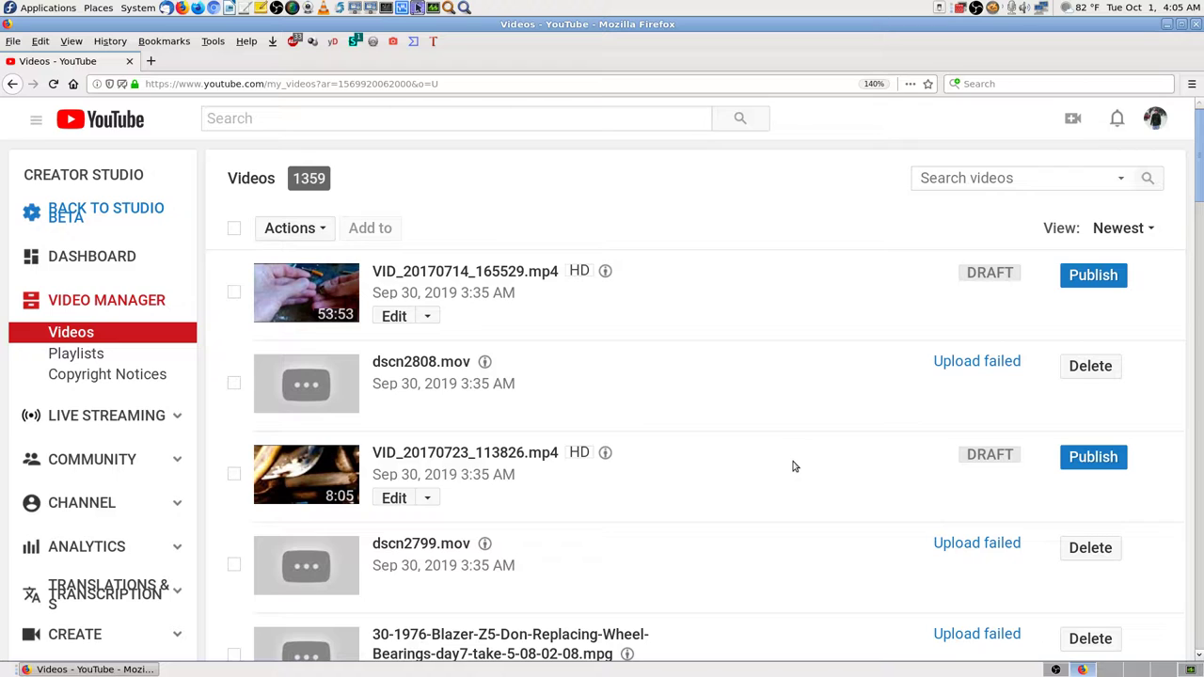
{"action": "scroll", "coordinate": [800, 465], "scroll_direction": "down", "scroll_amount": 3}
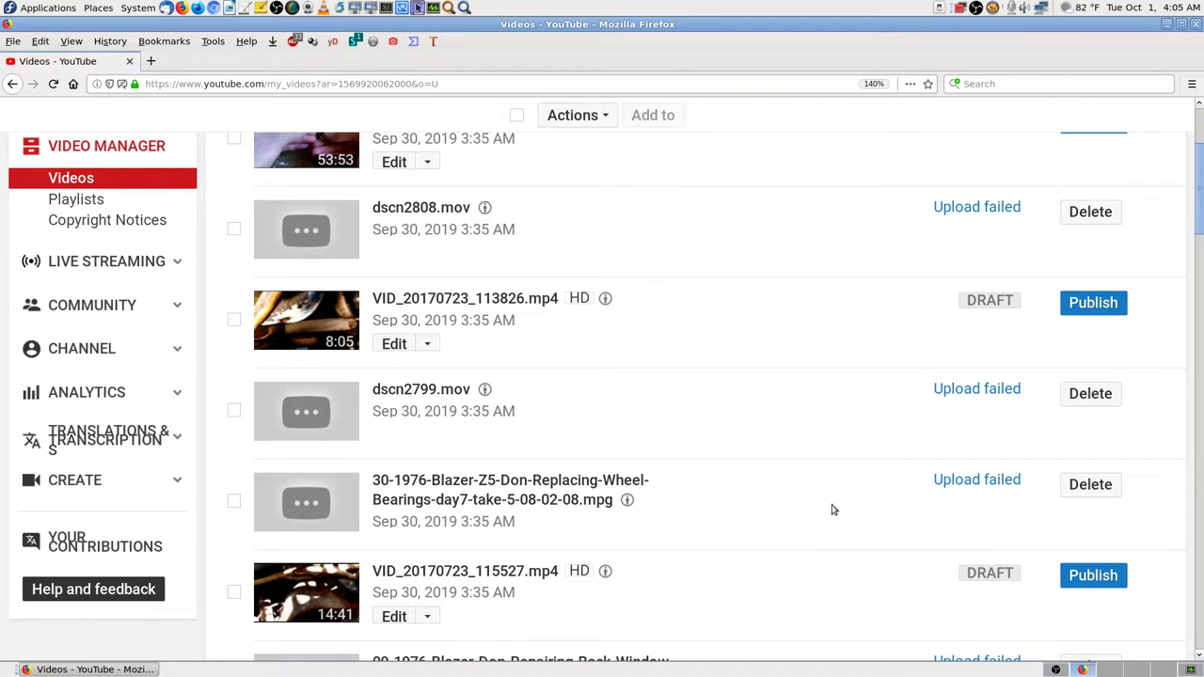
{"action": "scroll", "coordinate": [755, 518], "scroll_direction": "down", "scroll_amount": 4}
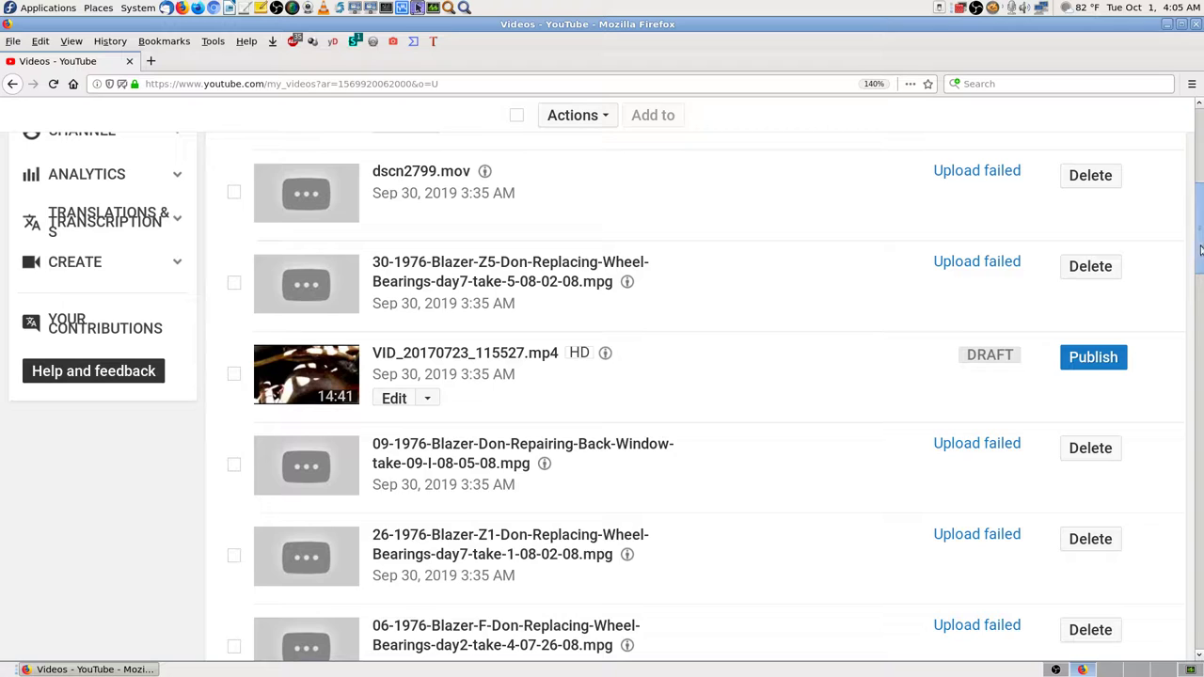
{"action": "scroll", "coordinate": [1192, 259], "scroll_direction": "up", "scroll_amount": 5}
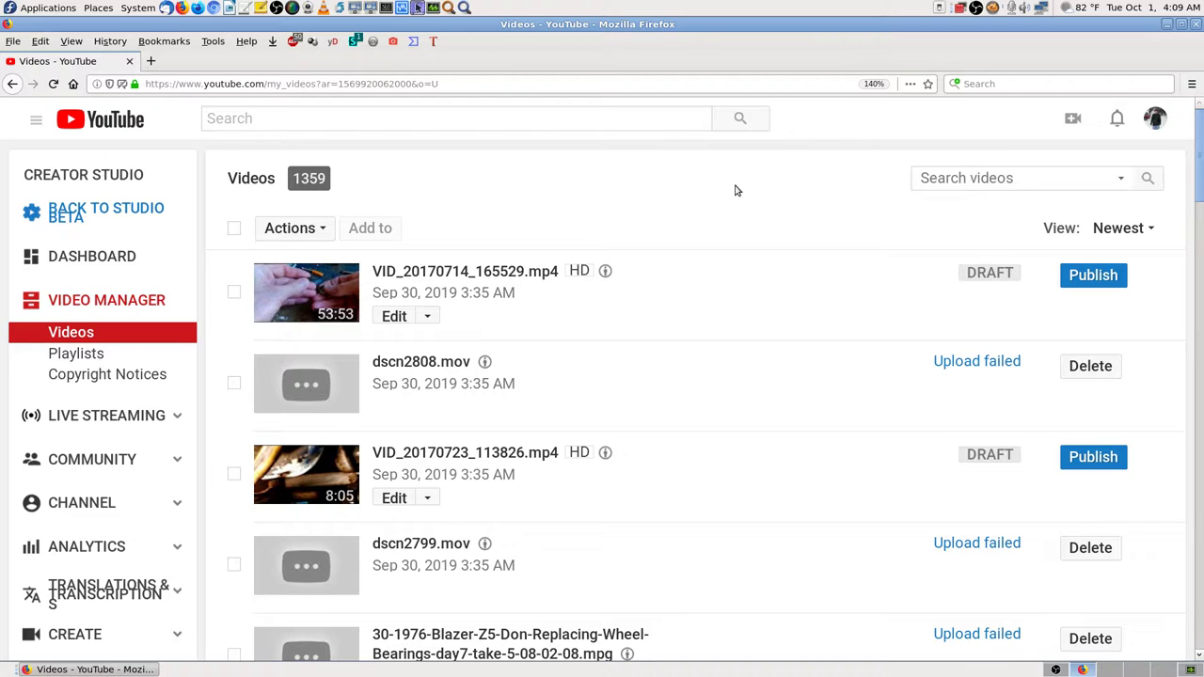
Open the bookmarked video "Introducing Live Control Room - for Live Streaming" from the "YouTube.com - info" folder in the bookmarks library.
{"action": "key", "text": "ctrl+shift+o"}
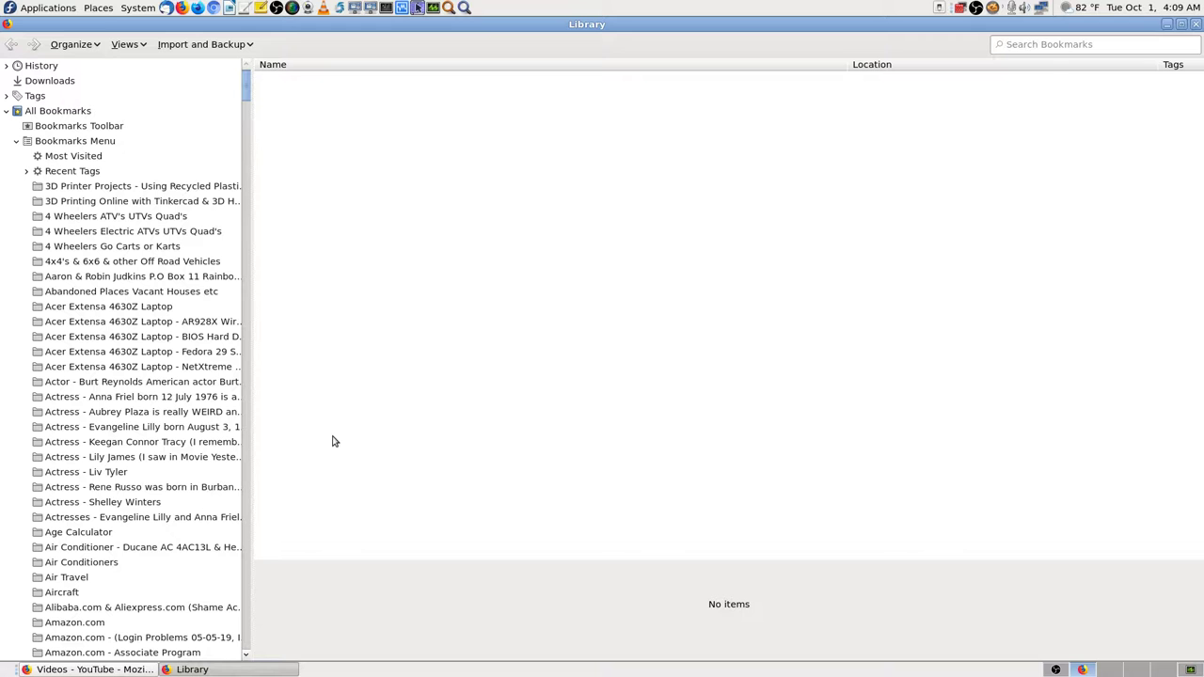
{"action": "left_click", "coordinate": [106, 425]}
{"action": "key", "text": "End"}
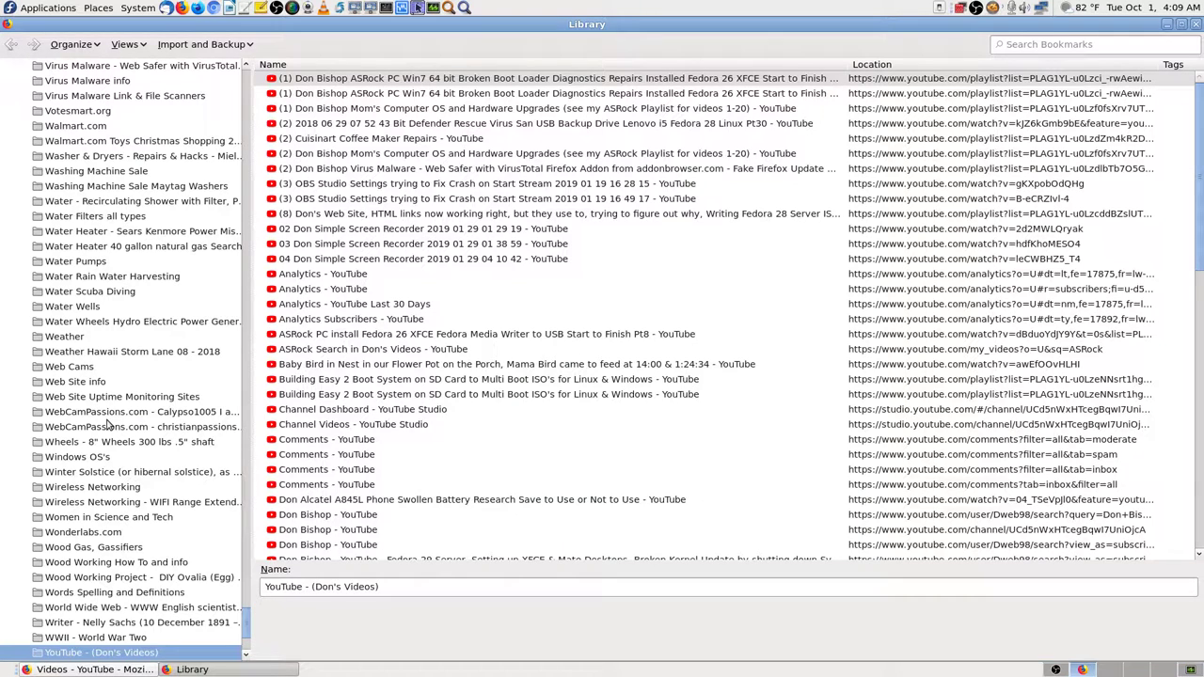
{"action": "scroll", "coordinate": [106, 425], "scroll_direction": "down", "scroll_amount": 5}
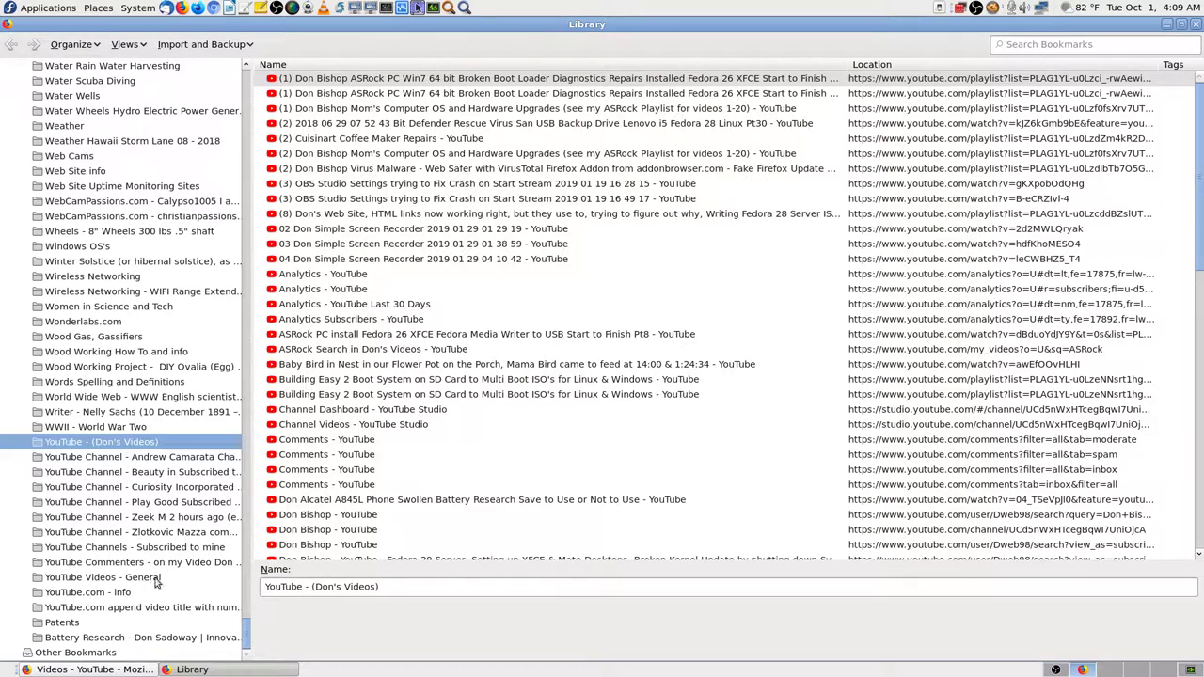
{"action": "left_click", "coordinate": [126, 593]}
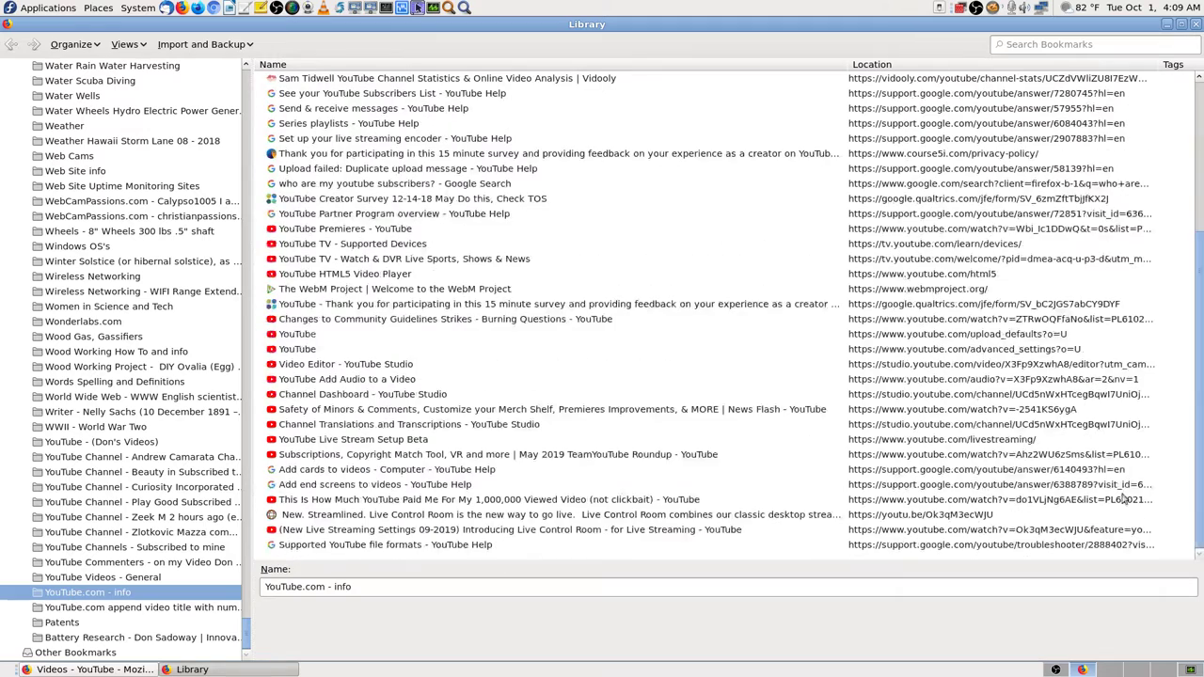
{"action": "left_click", "coordinate": [1200, 409]}
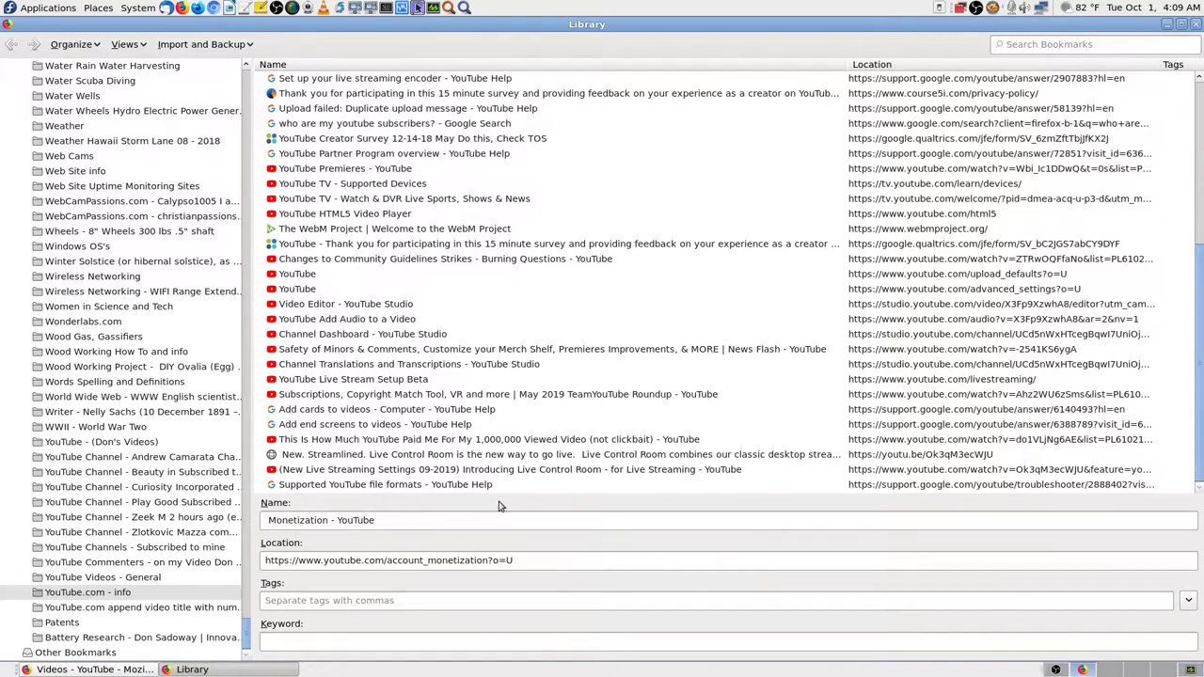
{"action": "left_click", "coordinate": [506, 470]}
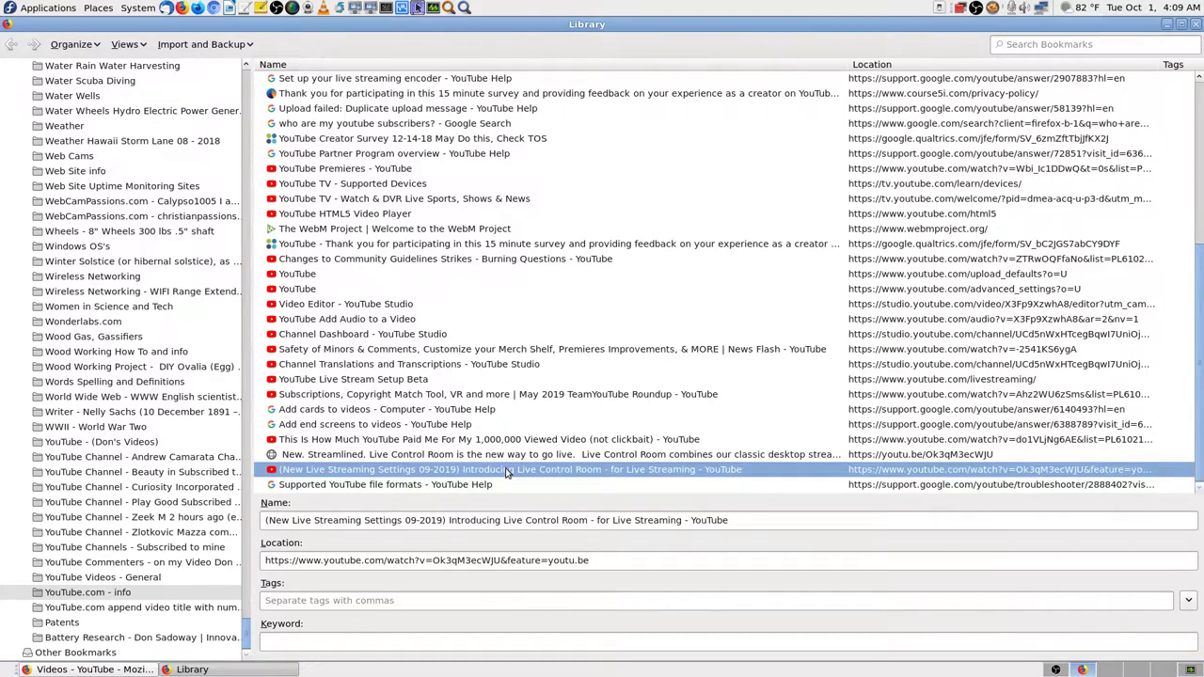
{"action": "double_click", "coordinate": [585, 475]}
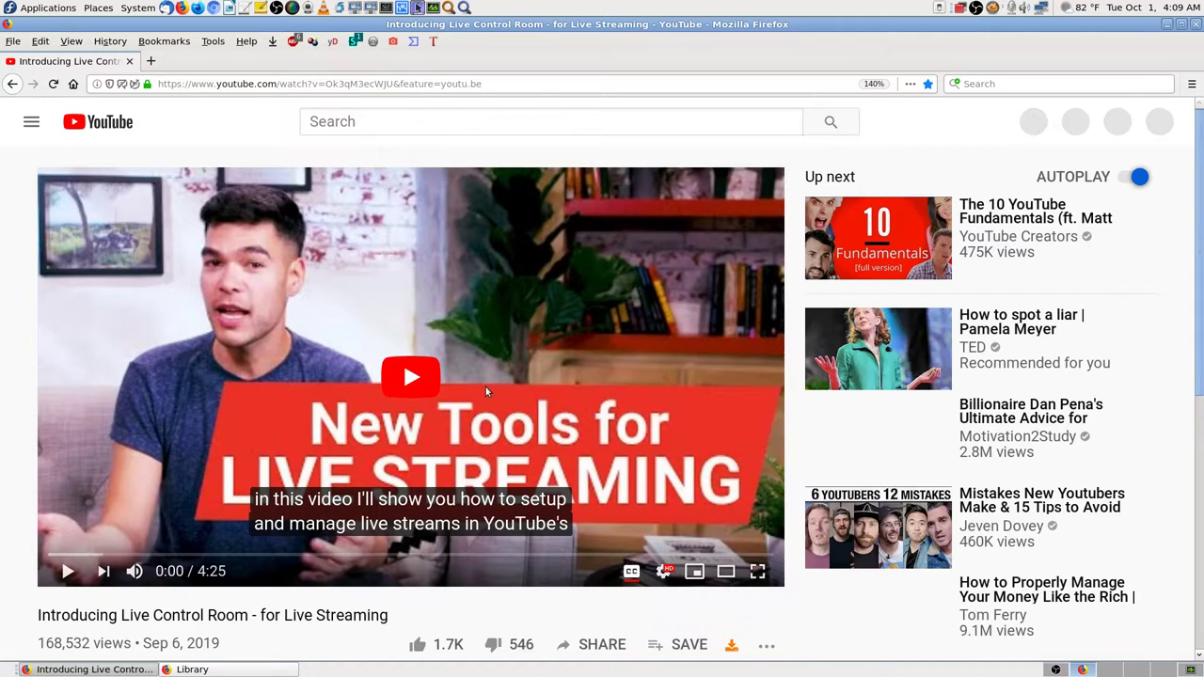
Return to the bookmarks library and open the "Supported YouTube file formats - YouTube Help" bookmark.
{"action": "left_click", "coordinate": [291, 668]}
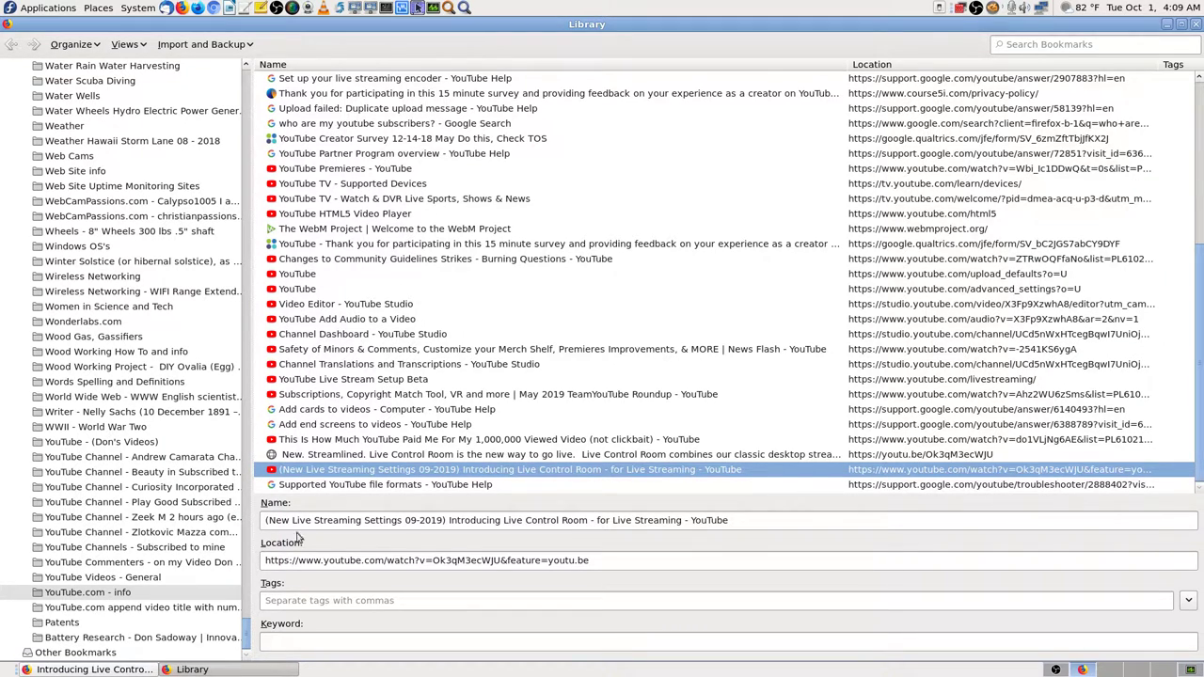
{"action": "left_click", "coordinate": [376, 486]}
{"action": "double_click", "coordinate": [375, 485]}
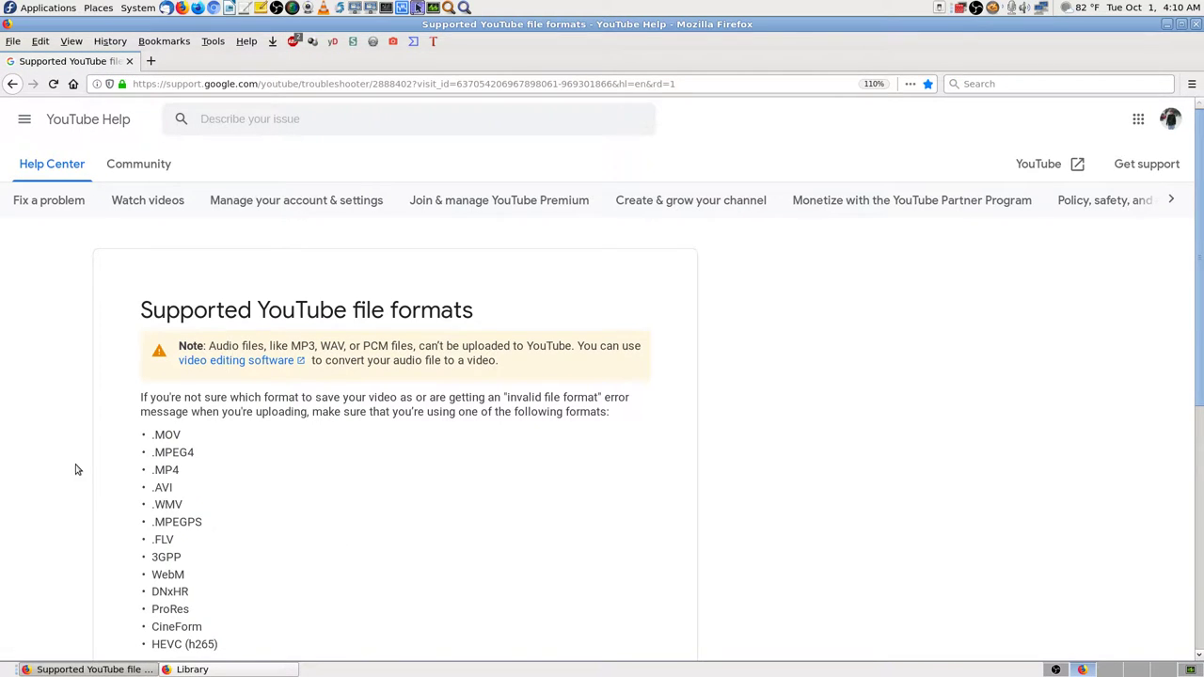
Examine the supported YouTube file formats, the audio file note and the format conversion options on the help page.
{"action": "scroll", "coordinate": [75, 467], "scroll_direction": "down", "scroll_amount": 3}
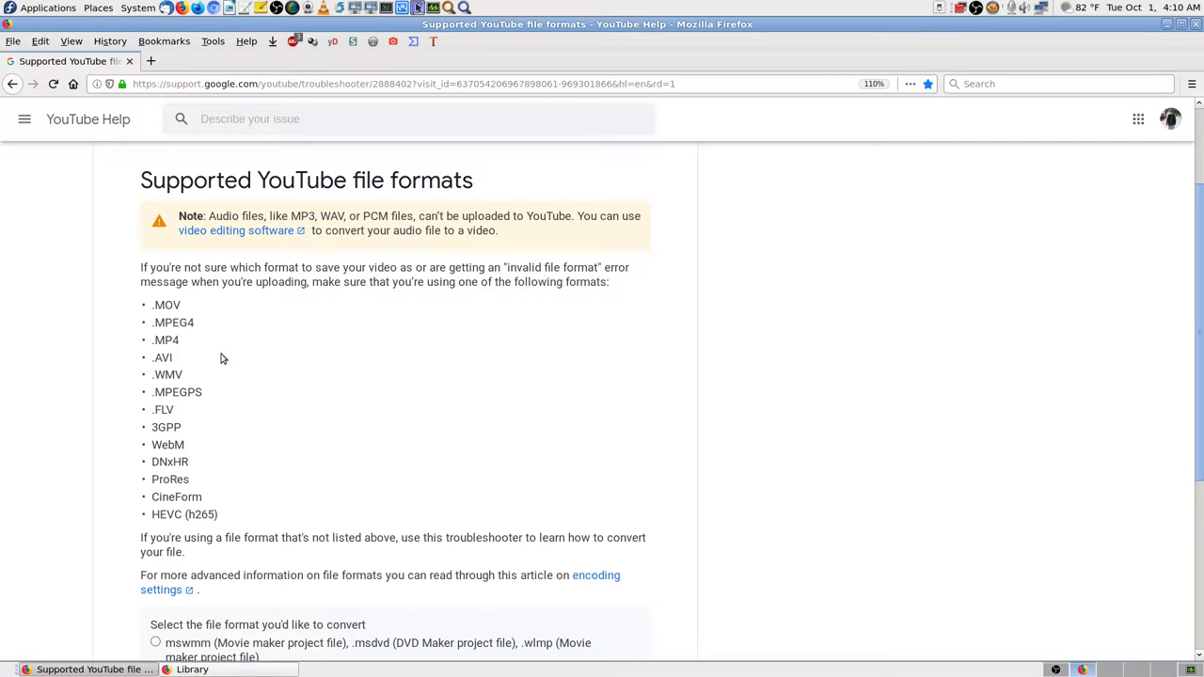
{"action": "scroll", "coordinate": [132, 503], "scroll_direction": "down", "scroll_amount": 3}
{"action": "scroll", "coordinate": [101, 483], "scroll_direction": "down", "scroll_amount": 2}
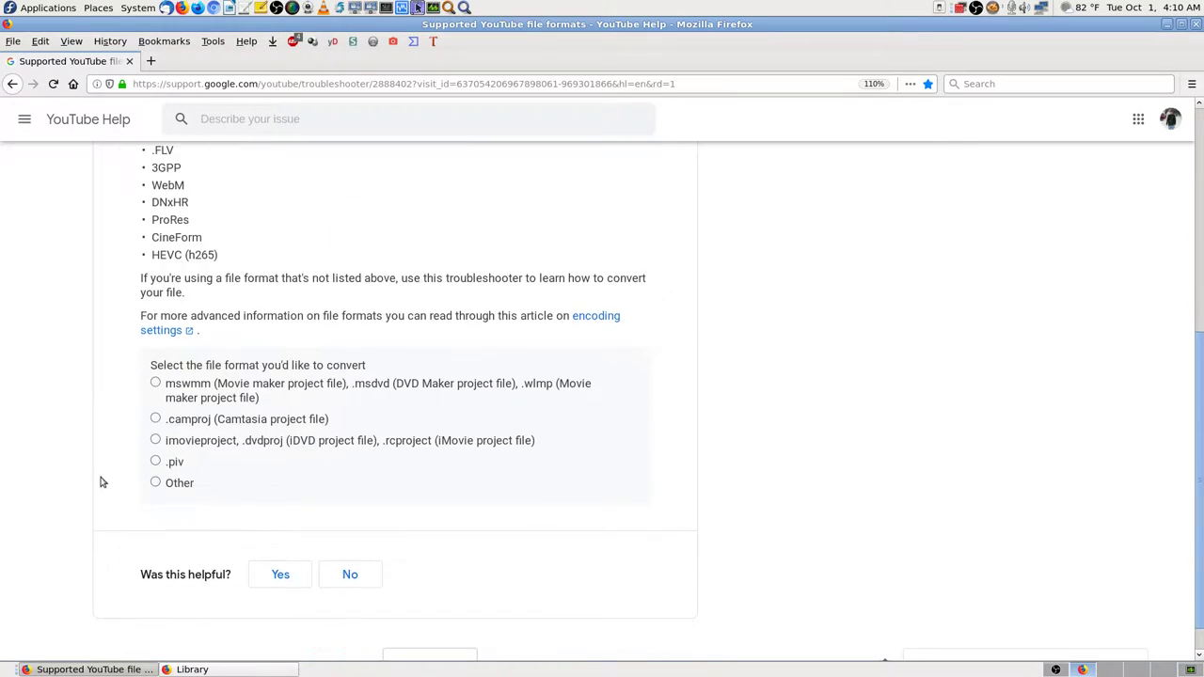
{"action": "scroll", "coordinate": [102, 479], "scroll_direction": "up", "scroll_amount": 4}
{"action": "scroll", "coordinate": [104, 476], "scroll_direction": "up", "scroll_amount": 3}
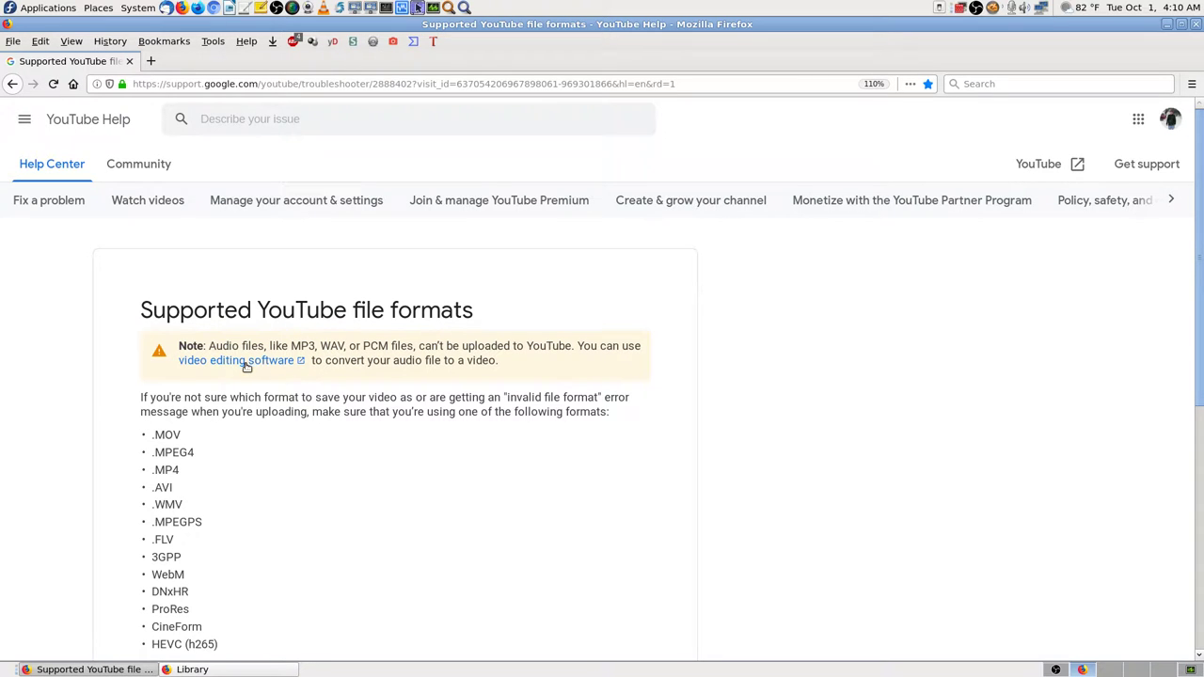
{"action": "scroll", "coordinate": [473, 483], "scroll_direction": "down", "scroll_amount": 2}
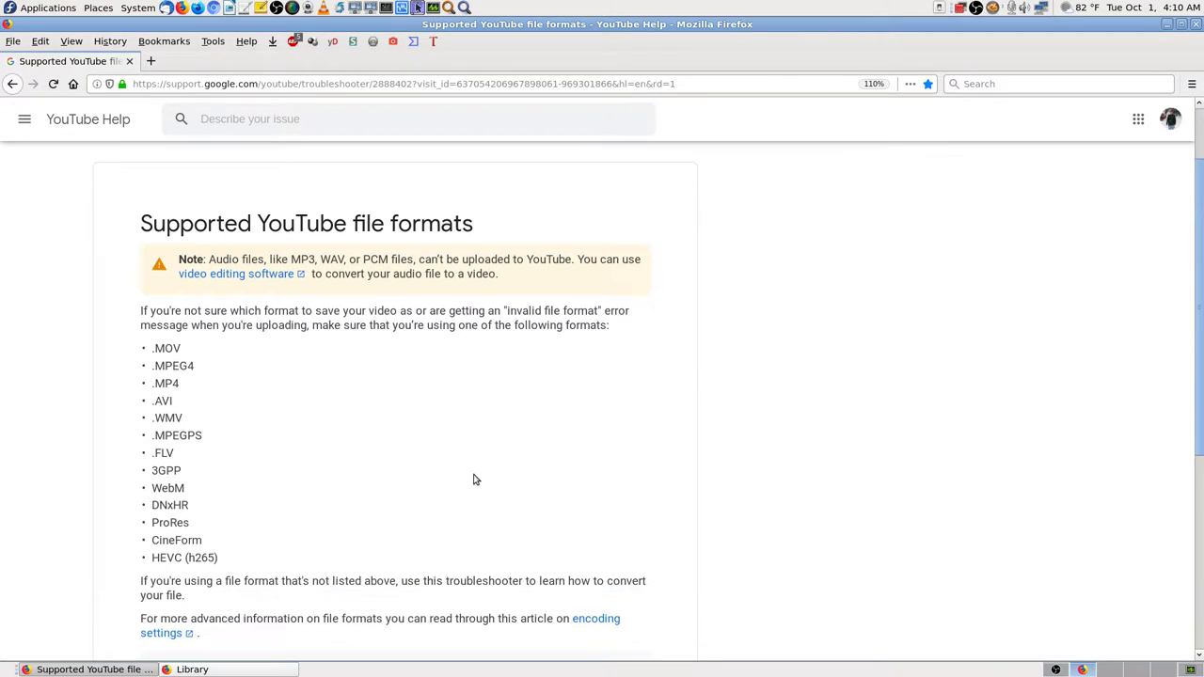
{"action": "scroll", "coordinate": [436, 460], "scroll_direction": "down", "scroll_amount": 2}
{"action": "scroll", "coordinate": [395, 461], "scroll_direction": "down", "scroll_amount": 2}
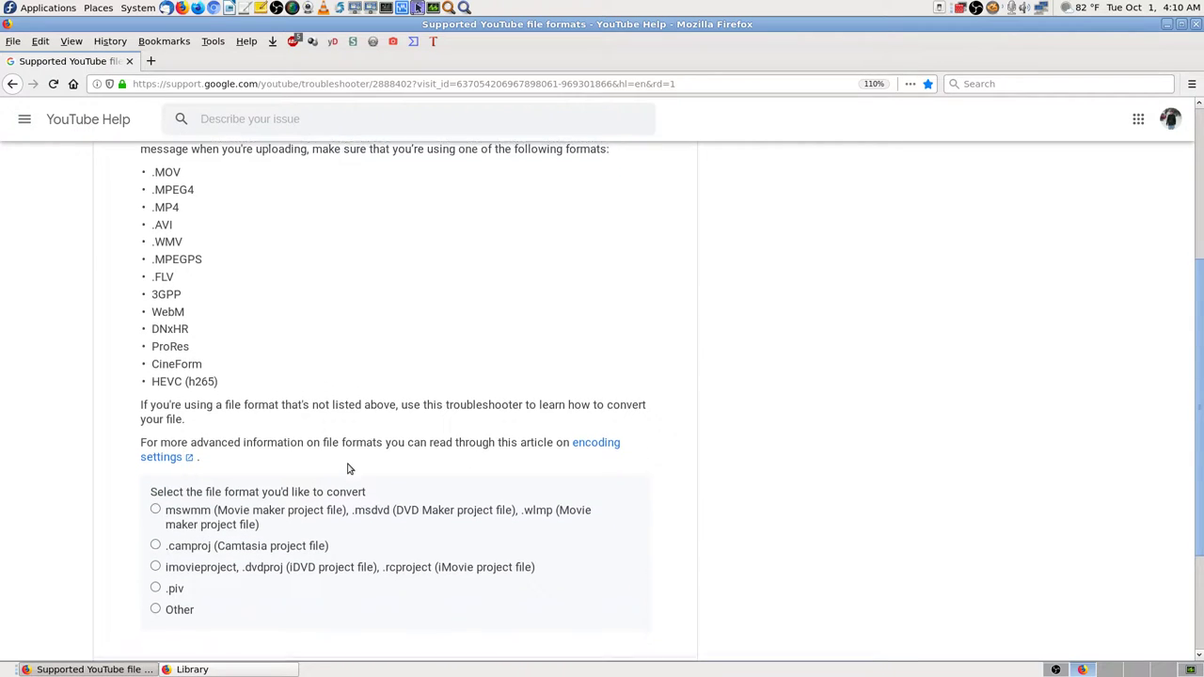
Open the linked encoding settings article and examine the Container: MP4 recommendations, highlighting the moov atom line.
{"action": "scroll", "coordinate": [457, 385], "scroll_direction": "down", "scroll_amount": 3}
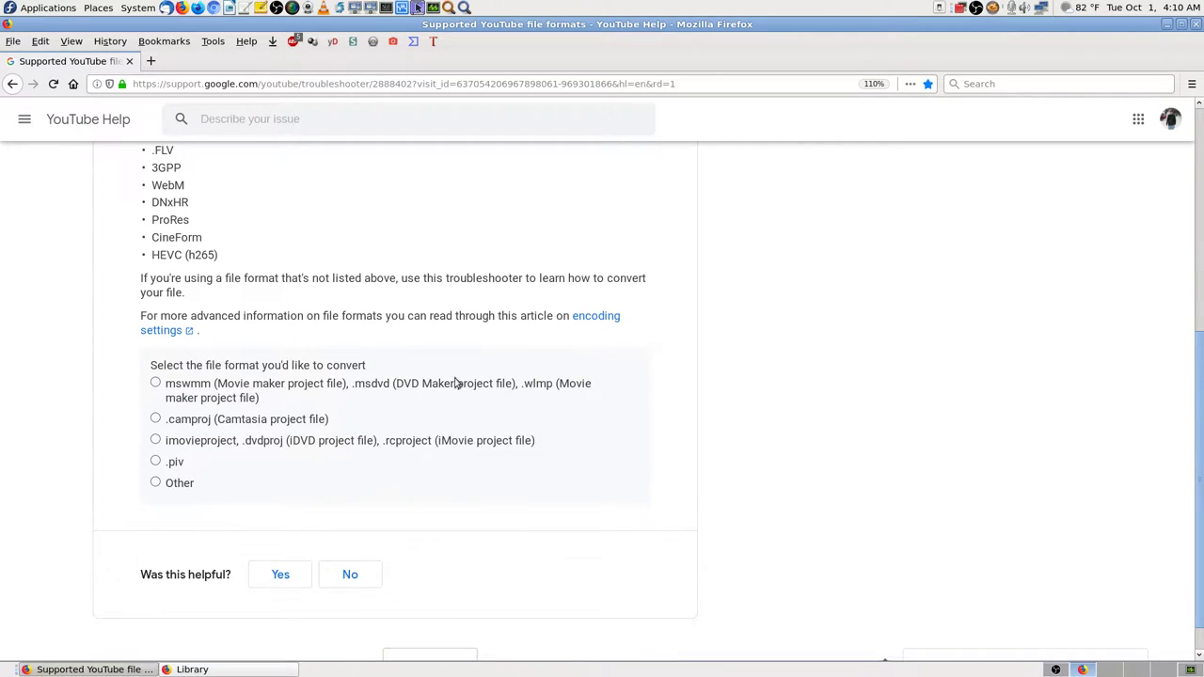
{"action": "left_click", "coordinate": [594, 318]}
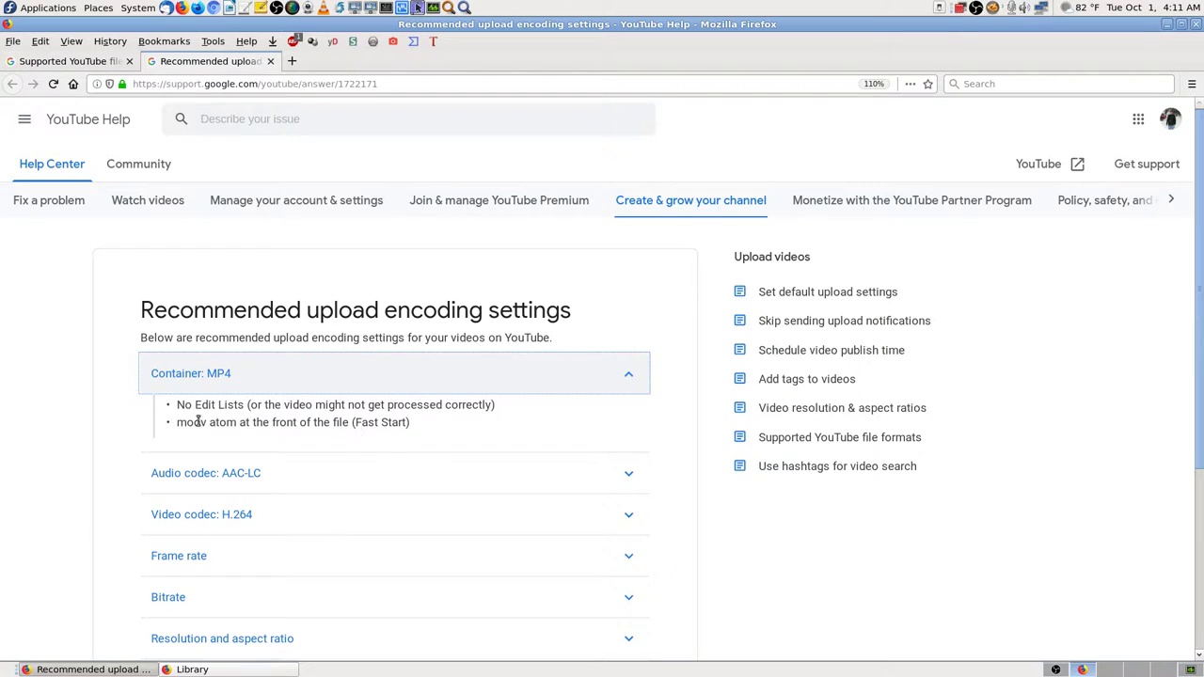
{"action": "left_click_drag", "start_coordinate": [425, 423], "coordinate": [166, 424]}
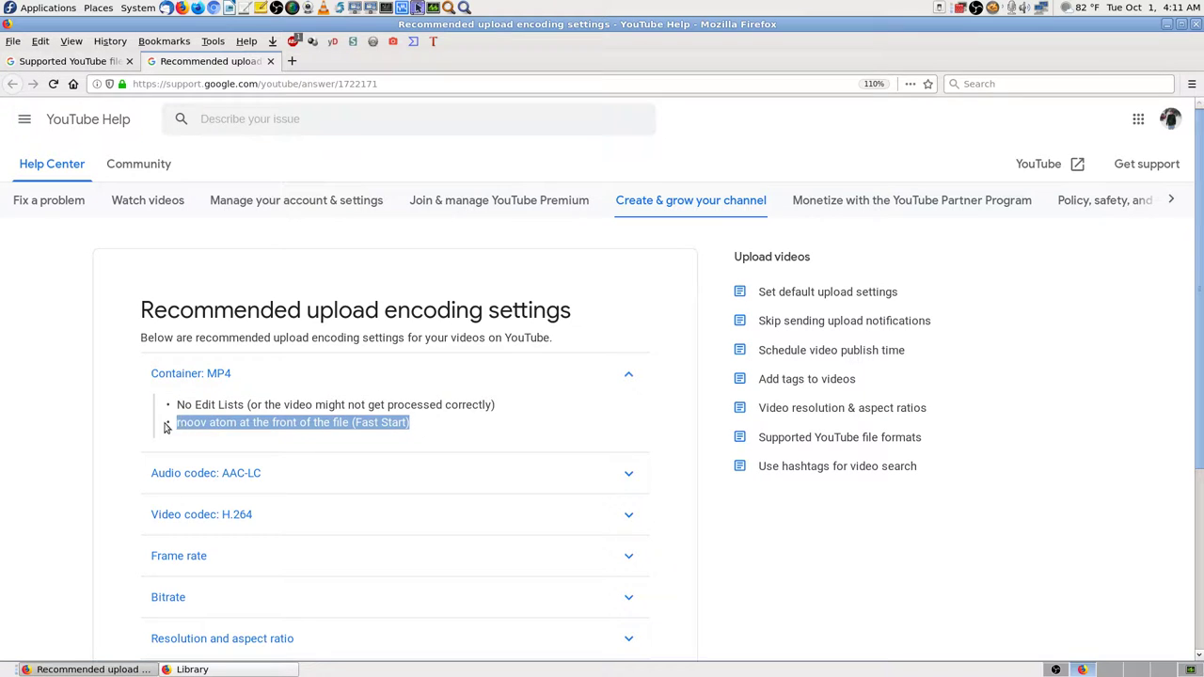
{"action": "left_click", "coordinate": [306, 435]}
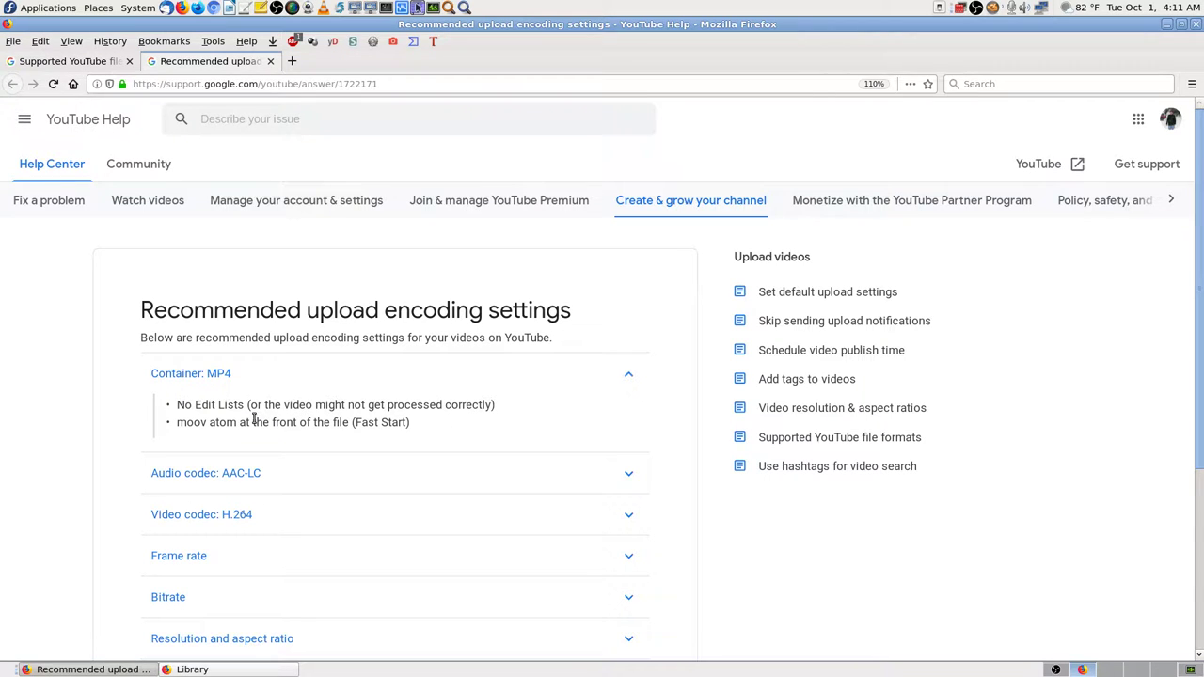
Bookmark the "Recommended upload encoding settings" page in the "YouTube.com - info" folder.
{"action": "left_click", "coordinate": [927, 84]}
{"action": "left_click", "coordinate": [844, 287]}
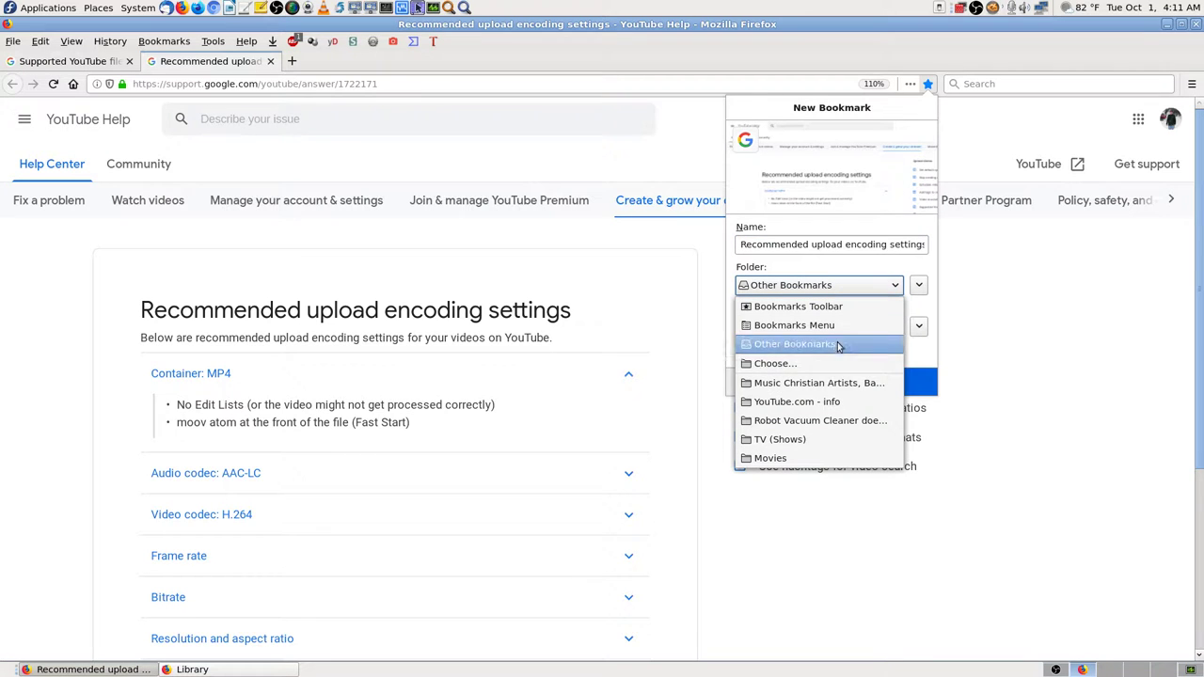
{"action": "left_click", "coordinate": [816, 402]}
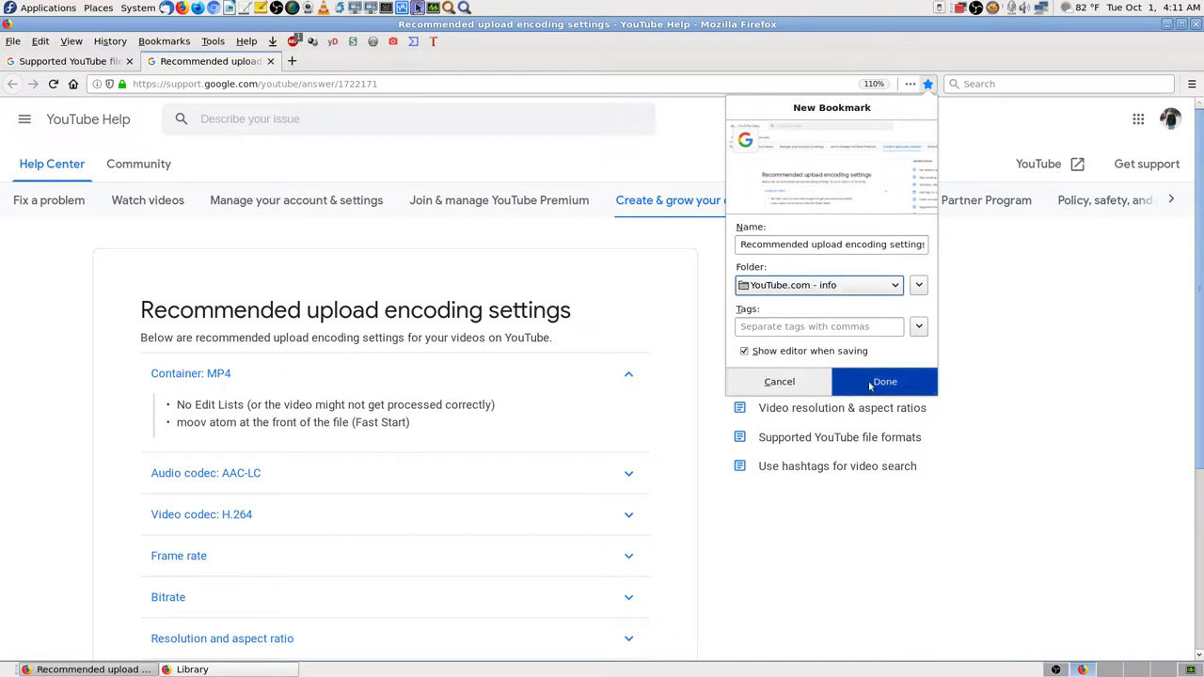
{"action": "left_click", "coordinate": [870, 386]}
Expand the Audio codec: AAC-LC section and examine its channels and sample rate recommendations, highlighting the sample rate figures.
{"action": "scroll", "coordinate": [124, 414], "scroll_direction": "down", "scroll_amount": 3}
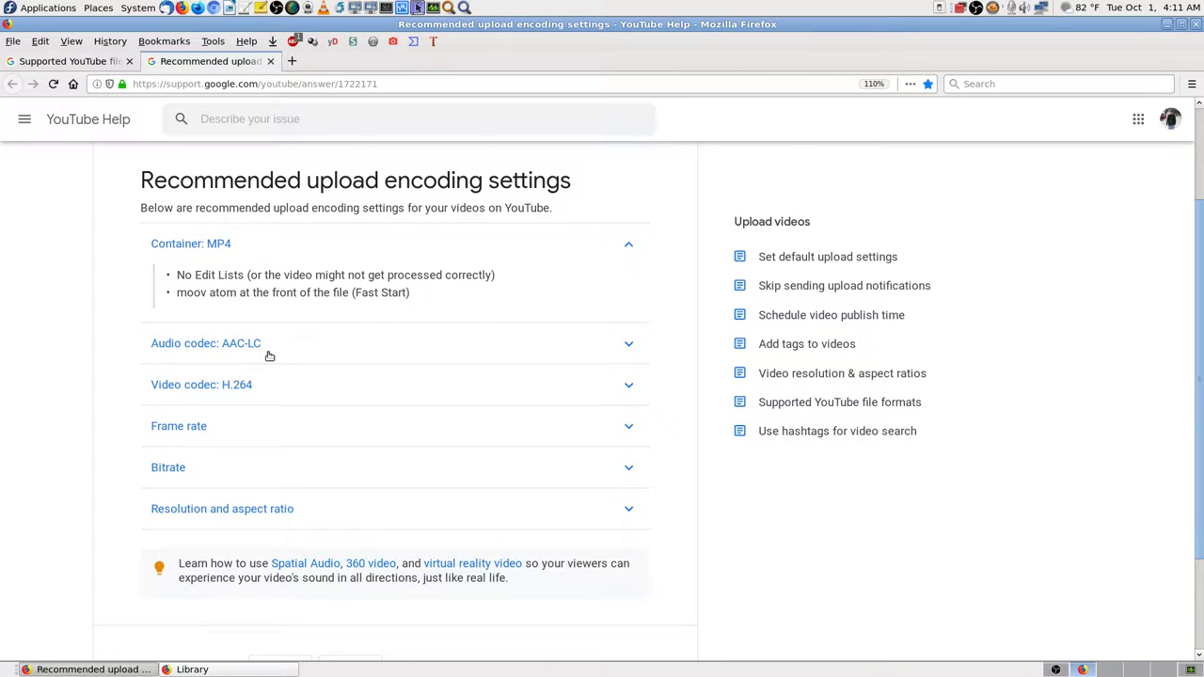
{"action": "left_click", "coordinate": [624, 345]}
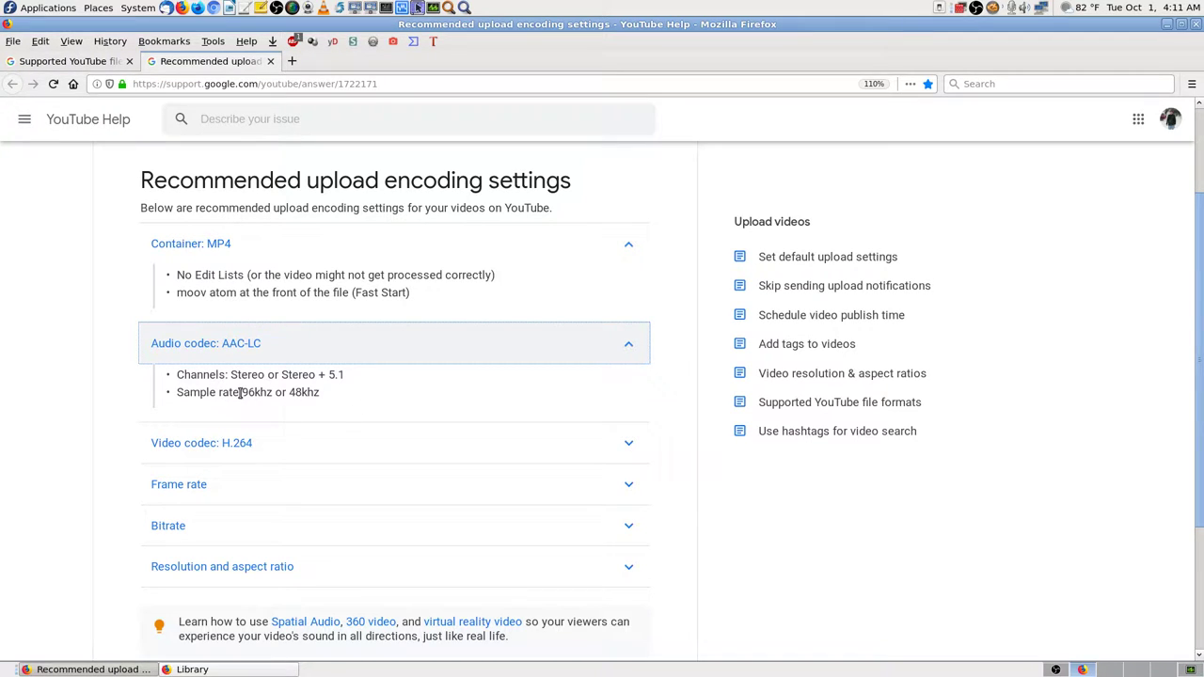
{"action": "left_click_drag", "start_coordinate": [241, 393], "coordinate": [295, 393]}
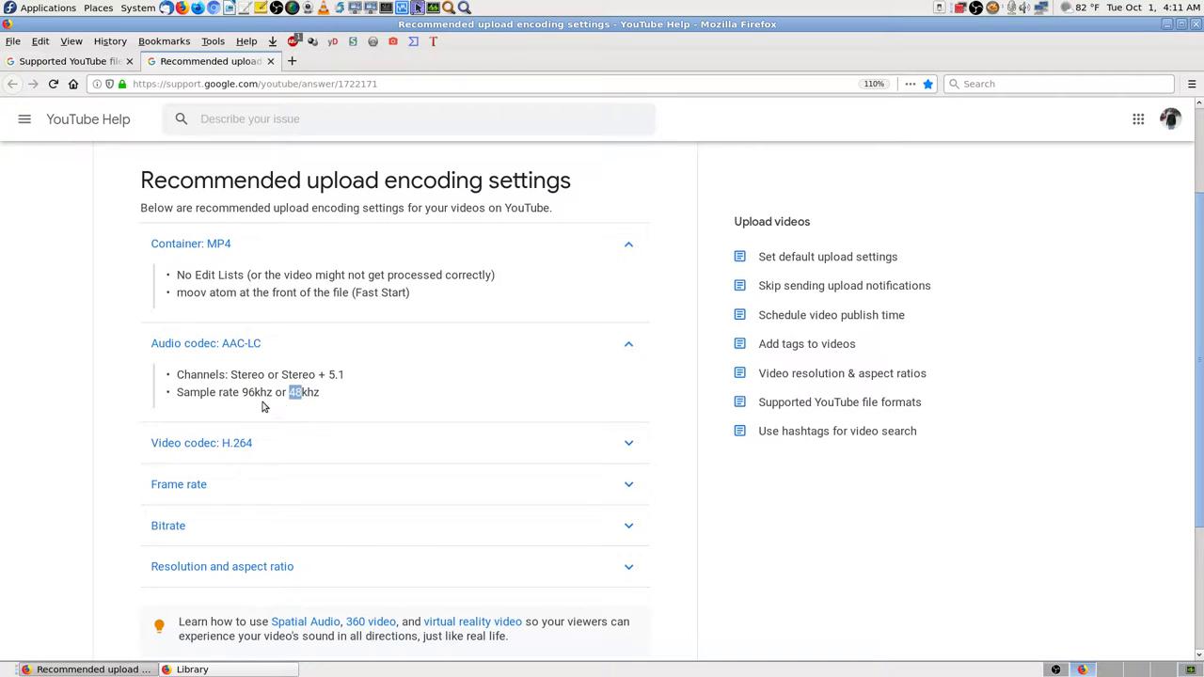
{"action": "left_click_drag", "start_coordinate": [241, 392], "coordinate": [251, 392]}
{"action": "mouse_move", "coordinate": [252, 393]}
{"action": "left_mouse_down"}
{"action": "mouse_move", "coordinate": [248, 404]}
{"action": "mouse_move", "coordinate": [266, 409]}
{"action": "left_mouse_up"}
{"action": "left_click", "coordinate": [260, 410]}
Expand the Video codec: H.264 section and examine its recommendations, highlighting "Progressive scan (no interlacing)".
{"action": "scroll", "coordinate": [109, 442], "scroll_direction": "down", "scroll_amount": 1}
{"action": "scroll", "coordinate": [109, 441], "scroll_direction": "down", "scroll_amount": 2}
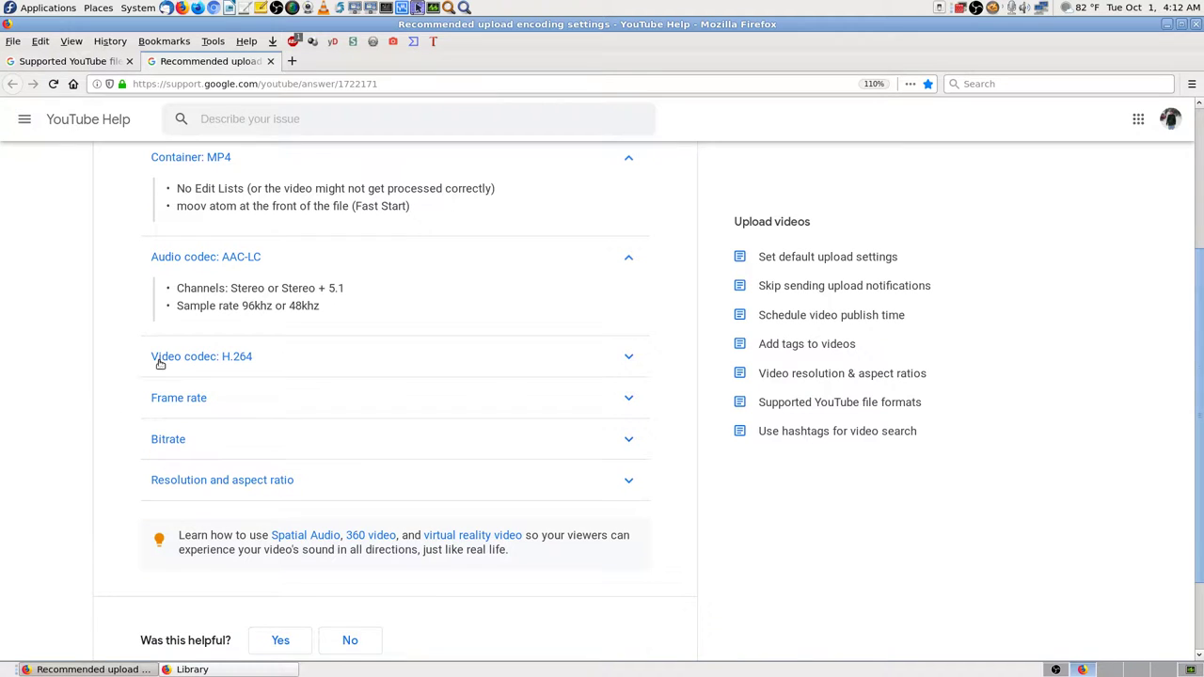
{"action": "left_click", "coordinate": [242, 359]}
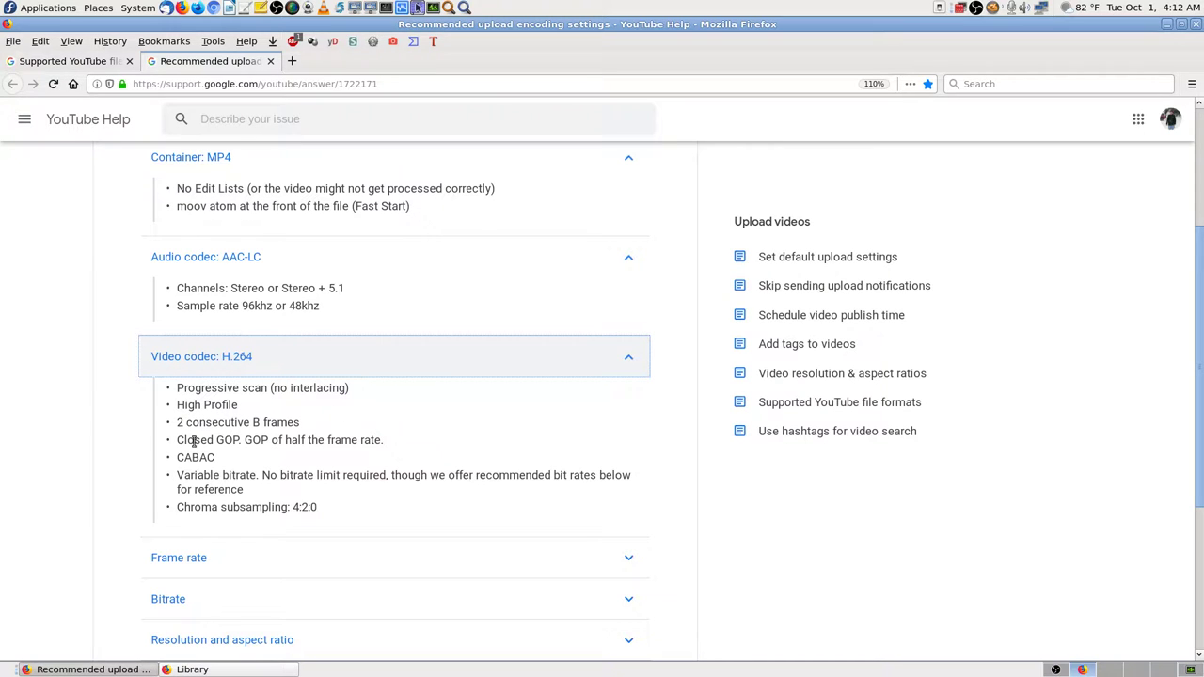
{"action": "scroll", "coordinate": [170, 371], "scroll_direction": "down", "scroll_amount": 1}
{"action": "scroll", "coordinate": [144, 365], "scroll_direction": "up", "scroll_amount": 1}
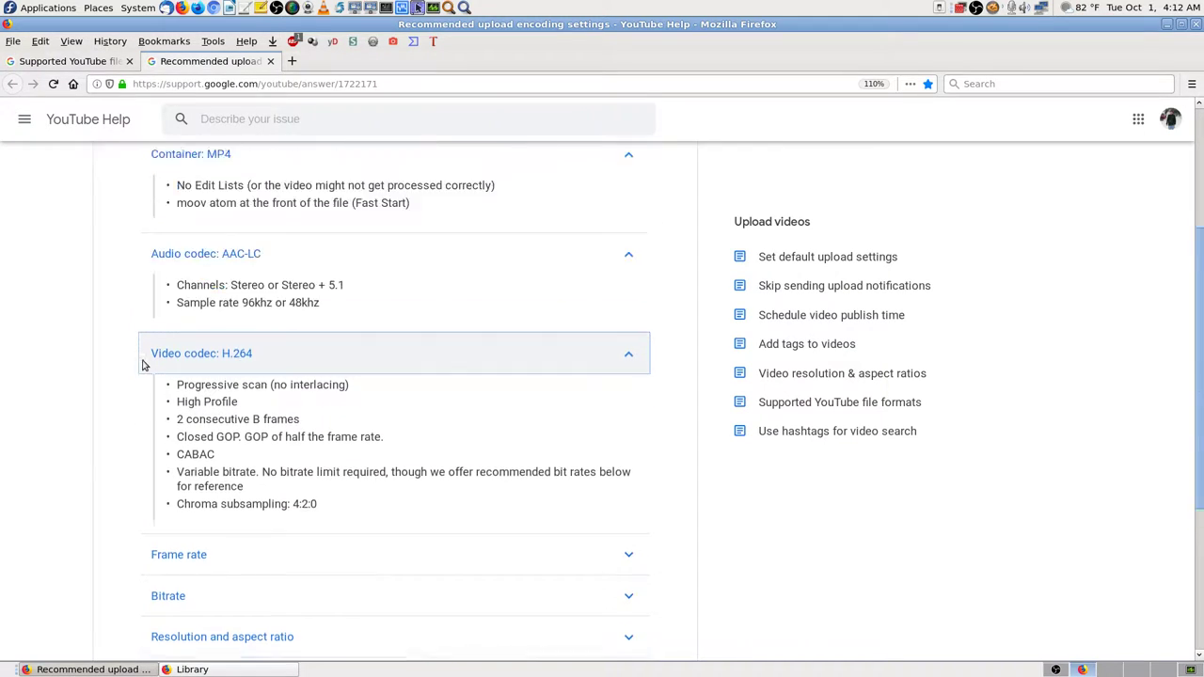
{"action": "scroll", "coordinate": [143, 364], "scroll_direction": "up", "scroll_amount": 3}
{"action": "scroll", "coordinate": [140, 363], "scroll_direction": "down", "scroll_amount": 1}
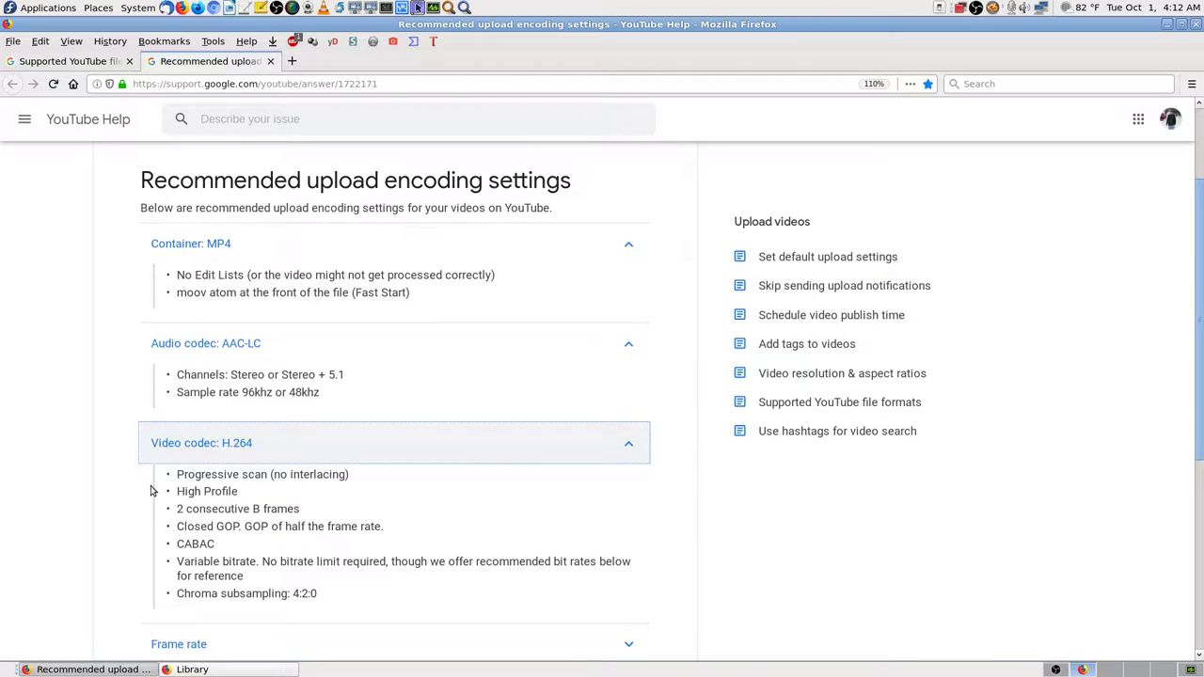
{"action": "scroll", "coordinate": [155, 485], "scroll_direction": "down", "scroll_amount": 1}
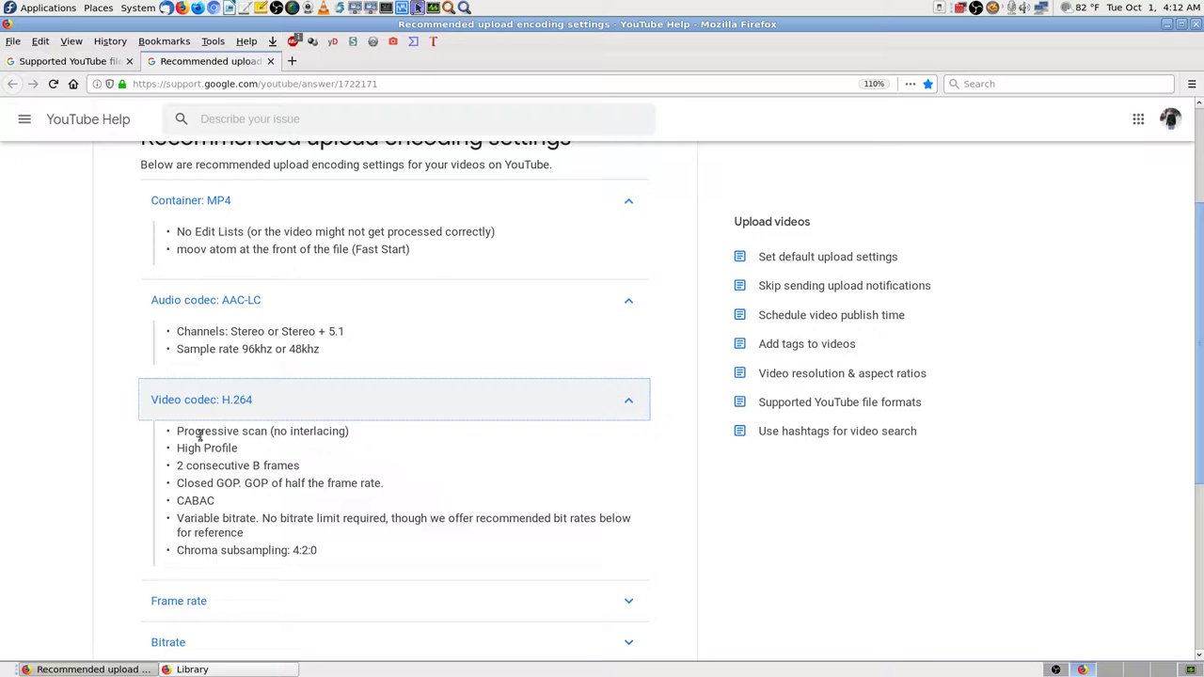
{"action": "left_click_drag", "start_coordinate": [366, 439], "coordinate": [176, 431]}
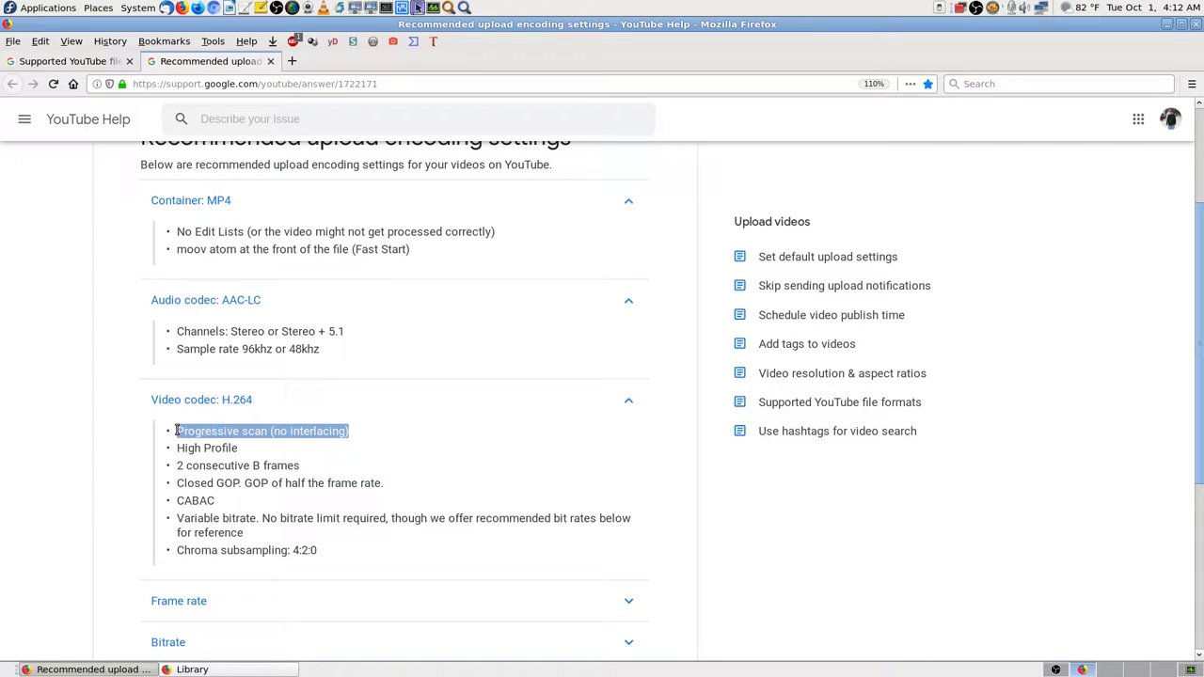
{"action": "left_click", "coordinate": [200, 450]}
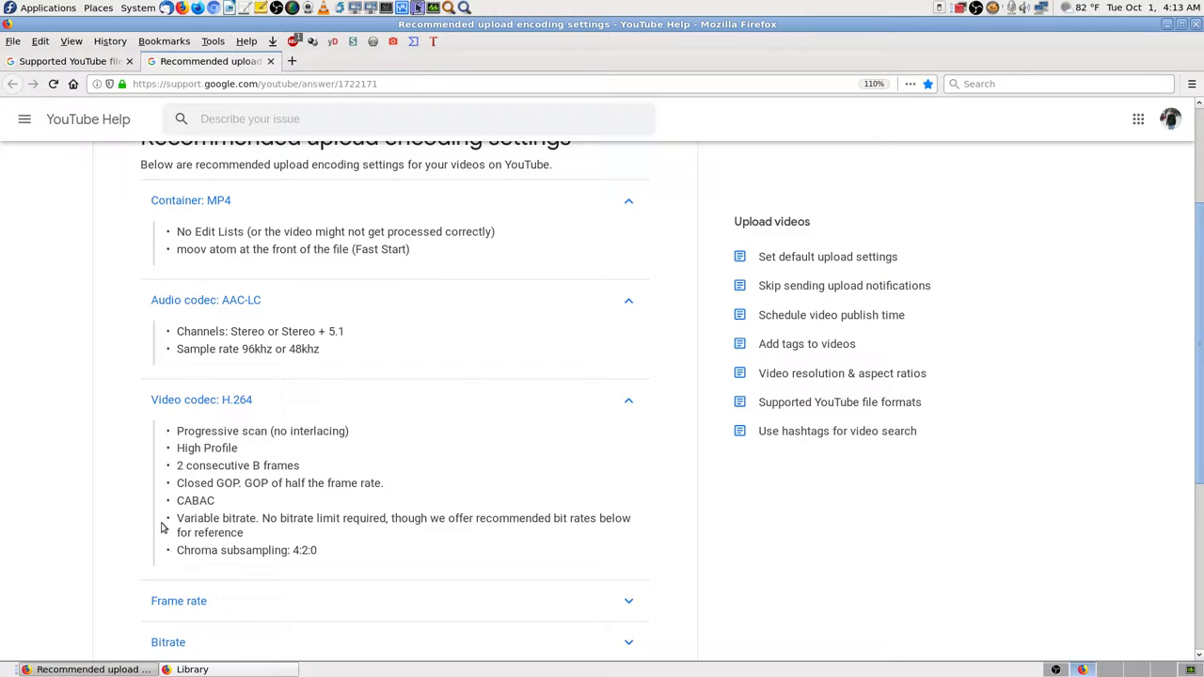
Expand the Frame rate section and examine the common frame rates for uploads.
{"action": "scroll", "coordinate": [168, 523], "scroll_direction": "down", "scroll_amount": 5}
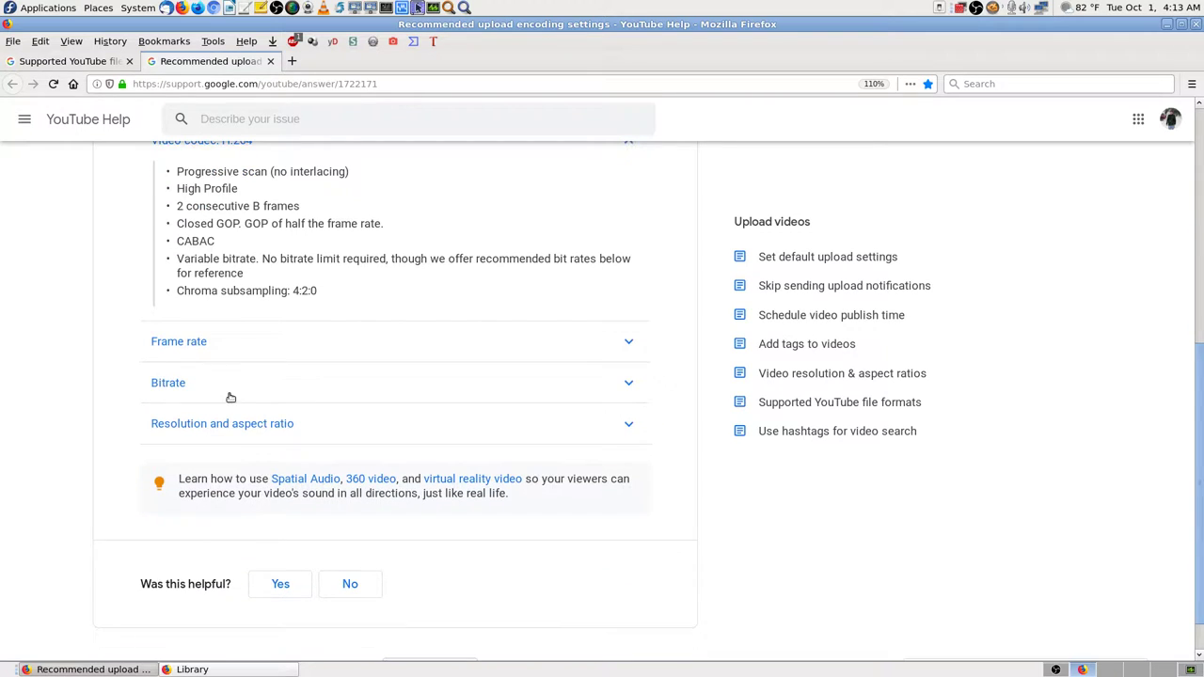
{"action": "left_click", "coordinate": [626, 341]}
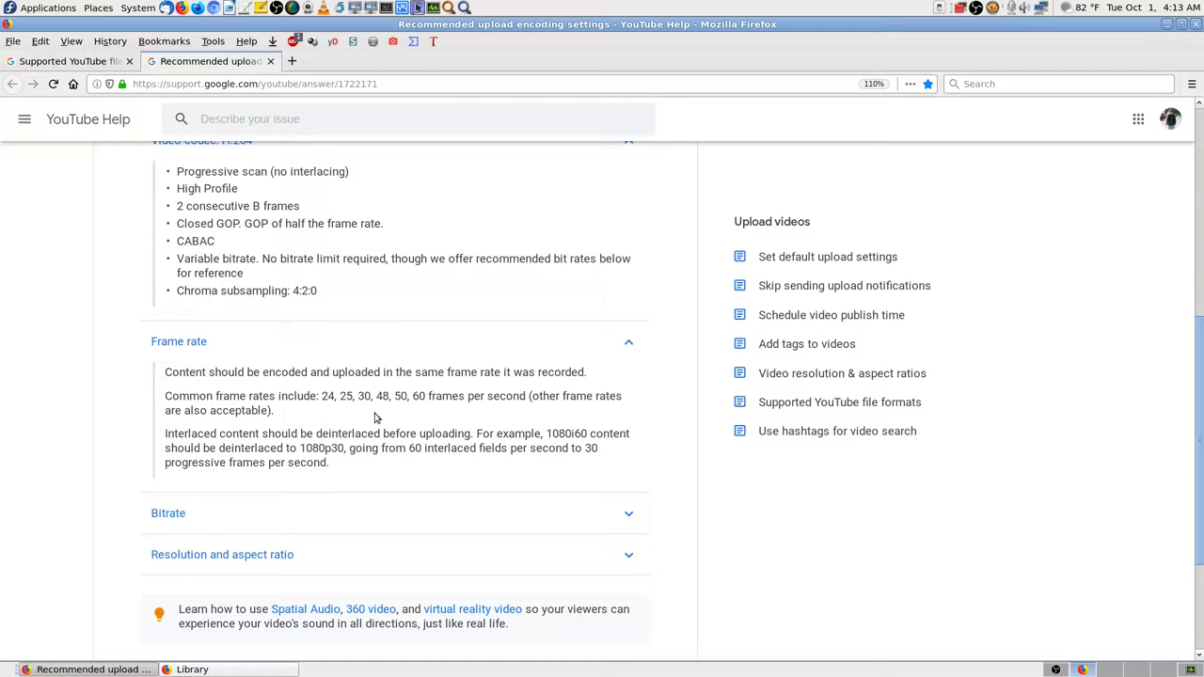
{"action": "double_click", "coordinate": [360, 396]}
{"action": "left_click", "coordinate": [363, 416]}
{"action": "scroll", "coordinate": [201, 449], "scroll_direction": "down", "scroll_amount": 2}
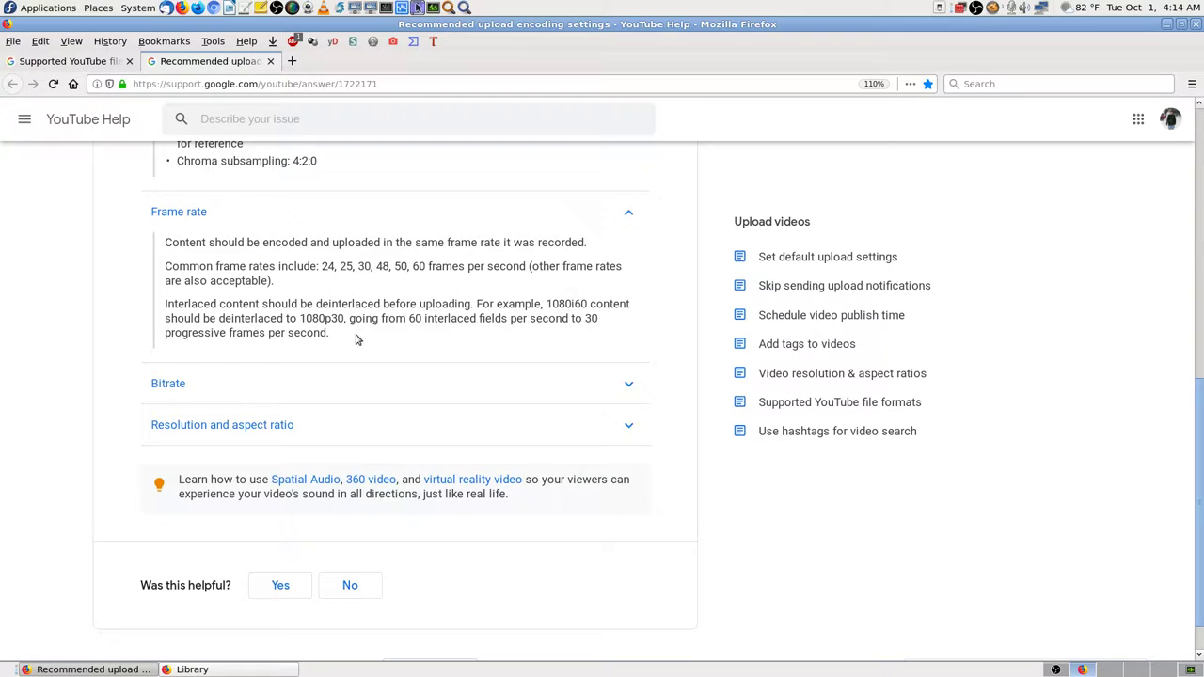
Examine the deinterlacing example in the Frame rate section, highlighting the 1080i60 to 1080p30 passage piece by piece.
{"action": "left_click_drag", "start_coordinate": [301, 318], "coordinate": [360, 319]}
{"action": "left_click", "coordinate": [313, 322]}
{"action": "left_click", "coordinate": [495, 317]}
{"action": "left_click_drag", "start_coordinate": [329, 318], "coordinate": [336, 319]}
{"action": "left_click_drag", "start_coordinate": [573, 304], "coordinate": [587, 305]}
{"action": "left_click_drag", "start_coordinate": [424, 317], "coordinate": [583, 320]}
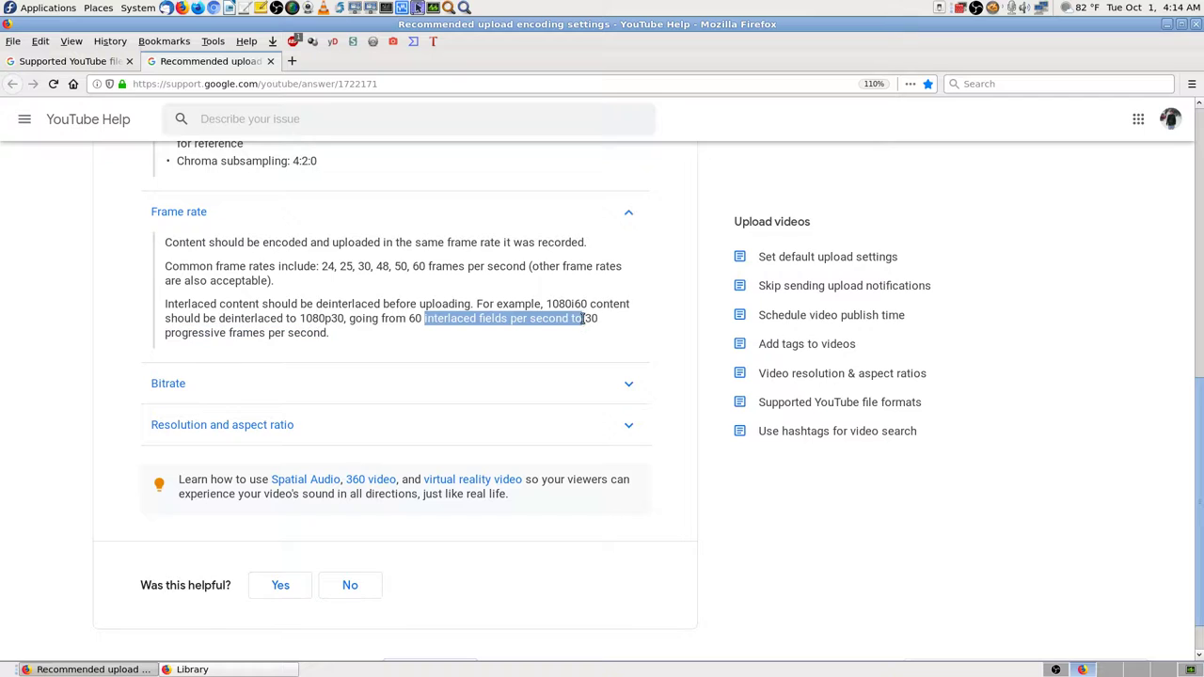
{"action": "left_click", "coordinate": [602, 329]}
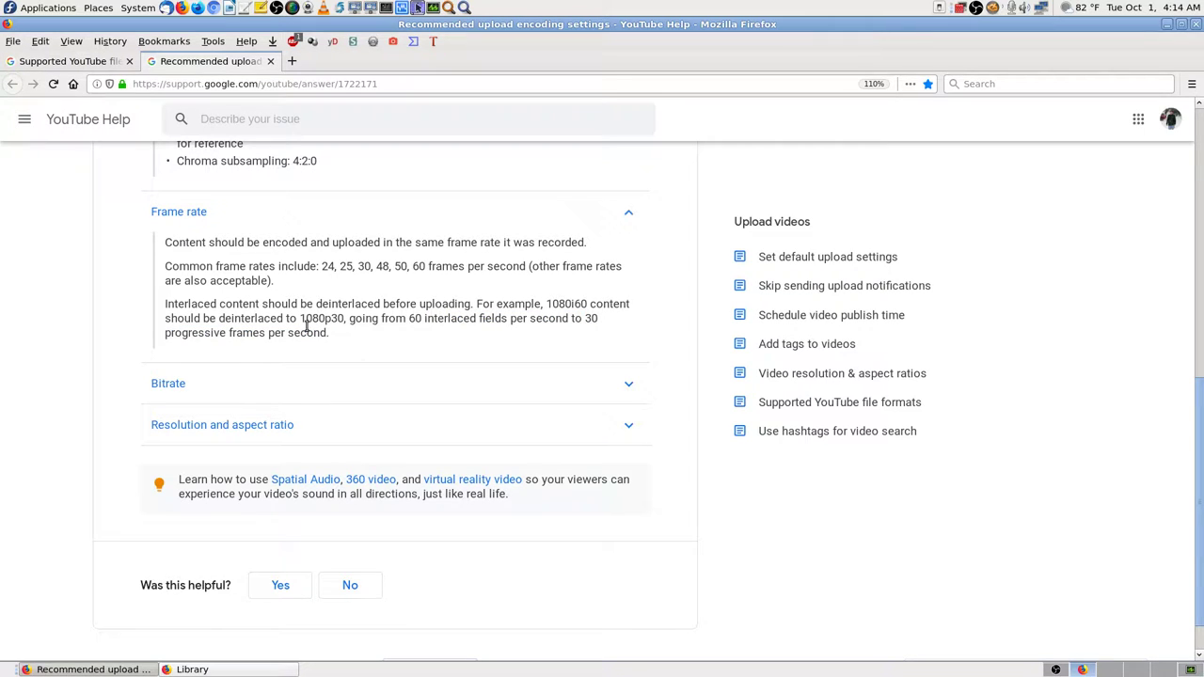
{"action": "left_click_drag", "start_coordinate": [406, 318], "coordinate": [588, 320]}
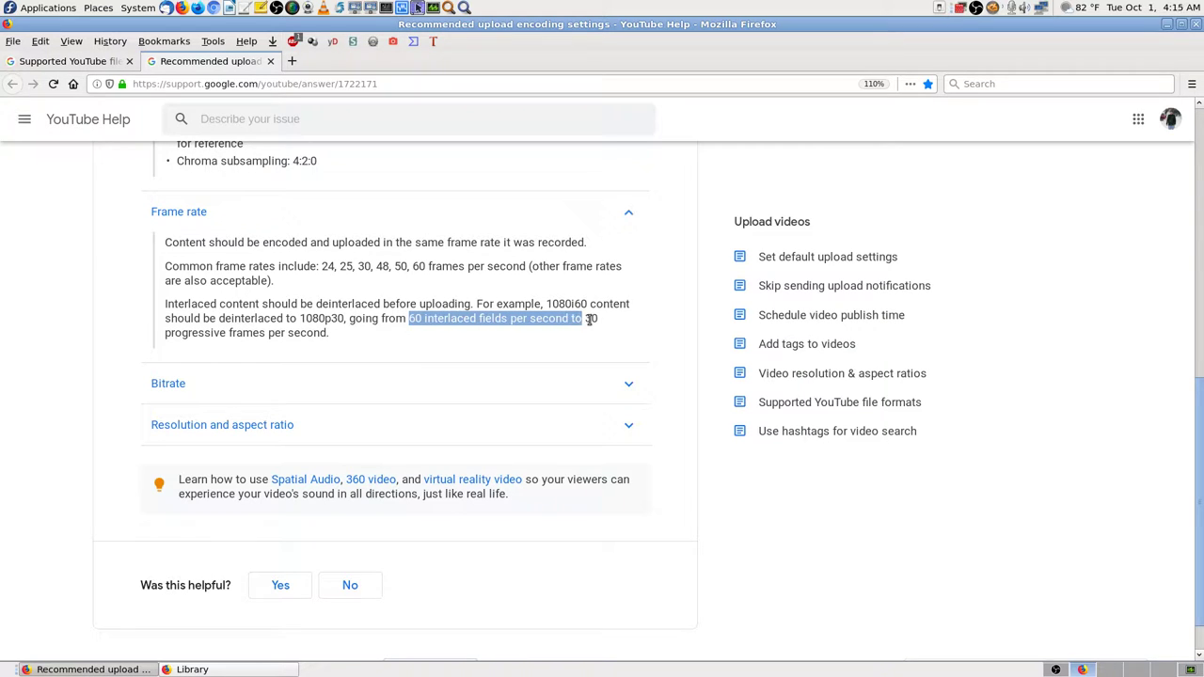
{"action": "left_click", "coordinate": [607, 322]}
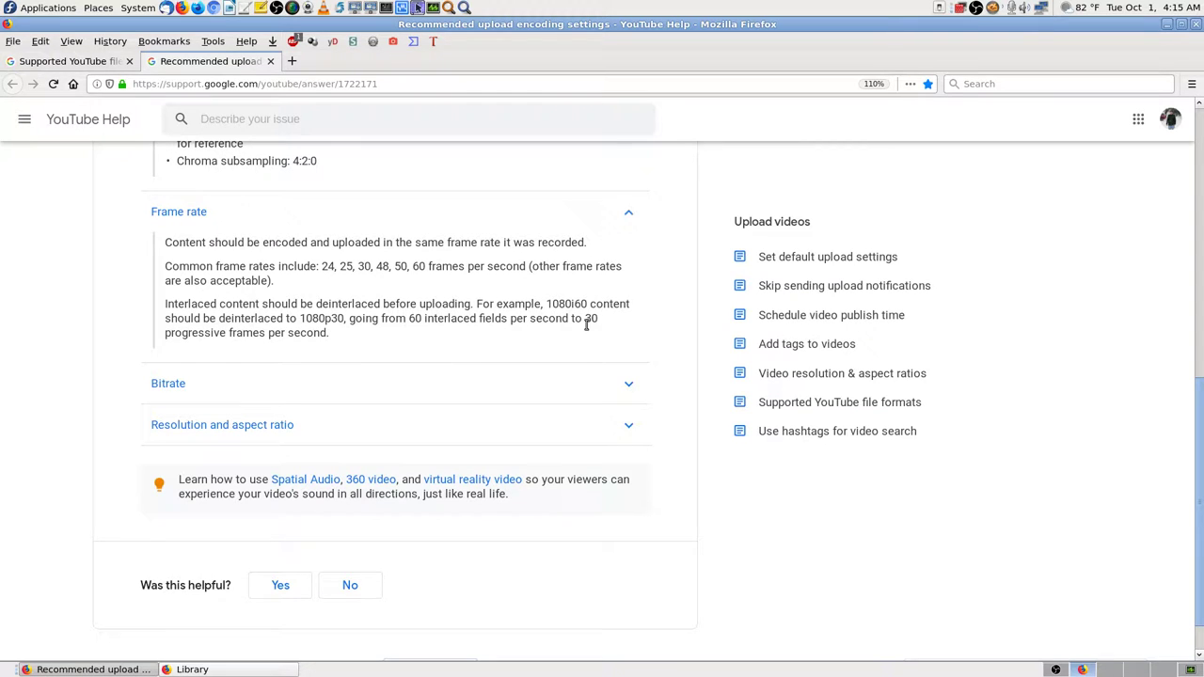
{"action": "double_click", "coordinate": [589, 318]}
{"action": "left_click", "coordinate": [582, 320]}
{"action": "left_click_drag", "start_coordinate": [583, 319], "coordinate": [101, 326]}
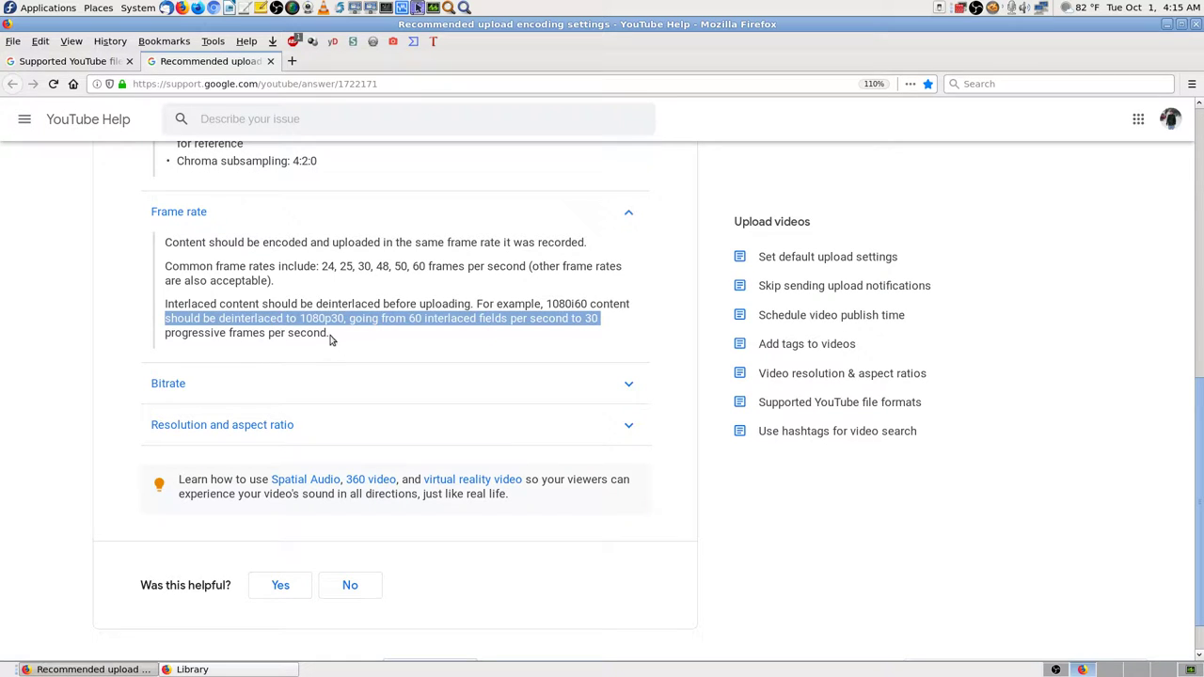
{"action": "left_click_drag", "start_coordinate": [330, 339], "coordinate": [154, 311]}
Expand the Bitrate section and examine the SDR uploads heading and the note on VP9 support for 4K viewing.
{"action": "left_click", "coordinate": [228, 376]}
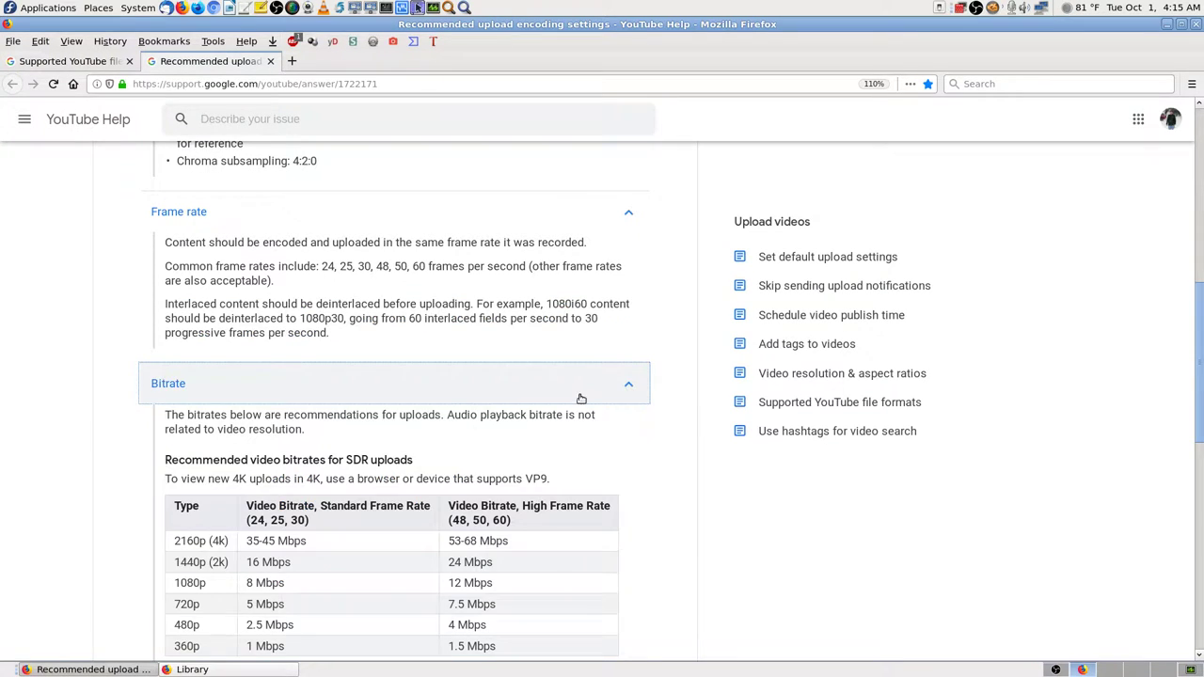
{"action": "scroll", "coordinate": [77, 355], "scroll_direction": "down", "scroll_amount": 5}
{"action": "scroll", "coordinate": [81, 345], "scroll_direction": "up", "scroll_amount": 2}
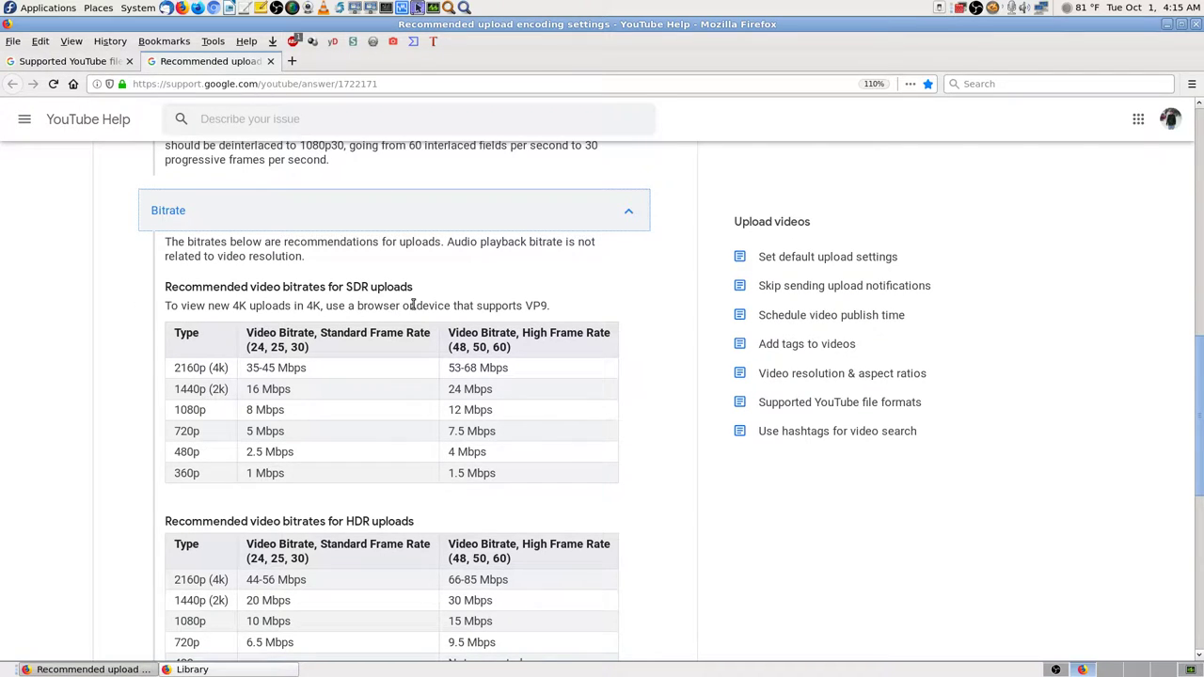
{"action": "left_click_drag", "start_coordinate": [347, 286], "coordinate": [407, 287]}
{"action": "left_click", "coordinate": [351, 322]}
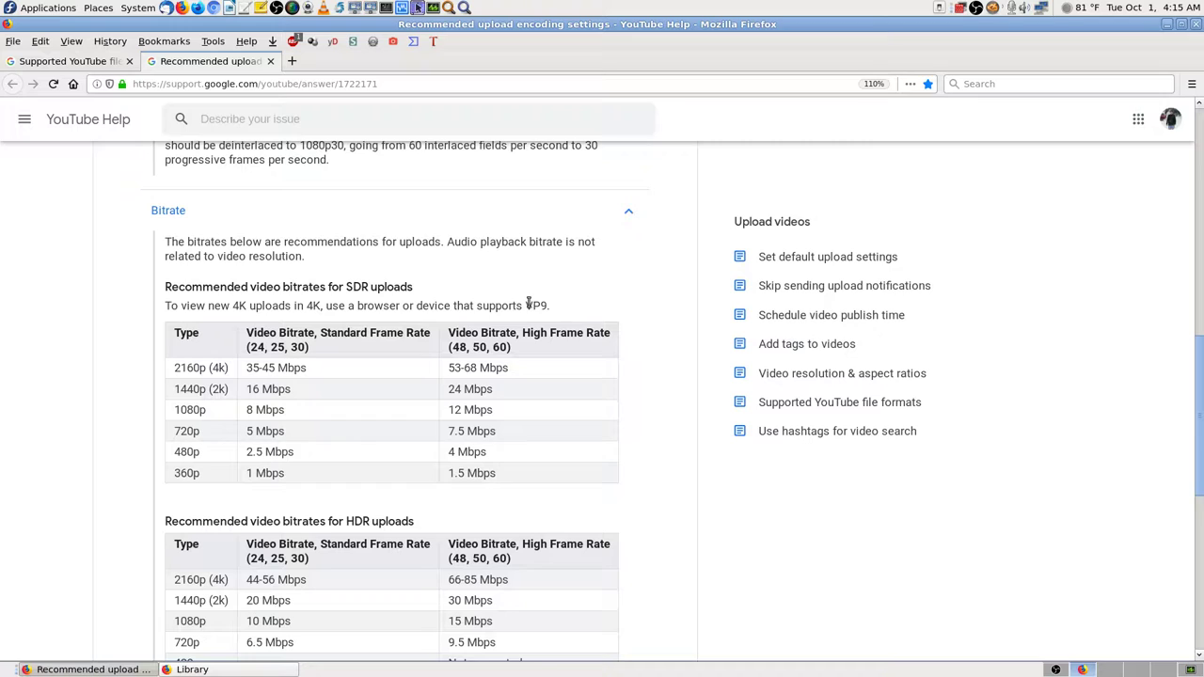
{"action": "mouse_move", "coordinate": [527, 305]}
{"action": "left_mouse_down"}
{"action": "mouse_move", "coordinate": [550, 306]}
{"action": "mouse_move", "coordinate": [538, 318]}
{"action": "left_mouse_up"}
{"action": "left_click", "coordinate": [543, 308]}
Check the WebM entry in the supported YouTube file formats list, then return to the encoding settings article.
{"action": "left_click", "coordinate": [58, 60]}
{"action": "scroll", "coordinate": [93, 326], "scroll_direction": "up", "scroll_amount": 4}
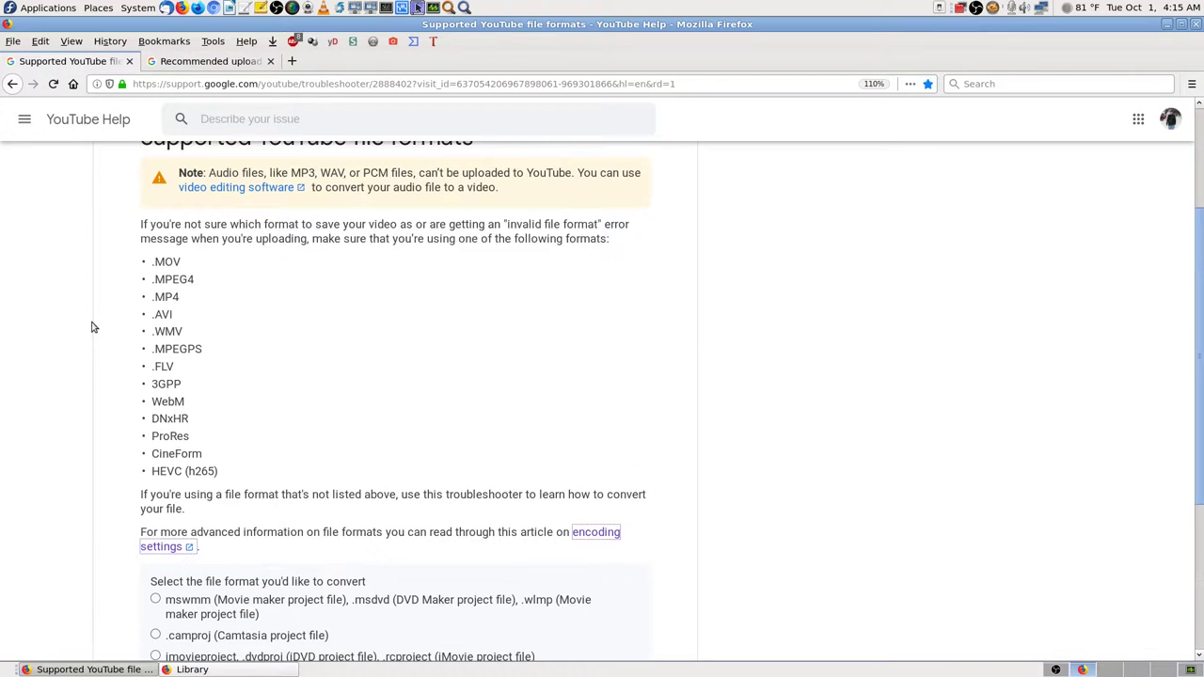
{"action": "left_click_drag", "start_coordinate": [184, 401], "coordinate": [148, 402]}
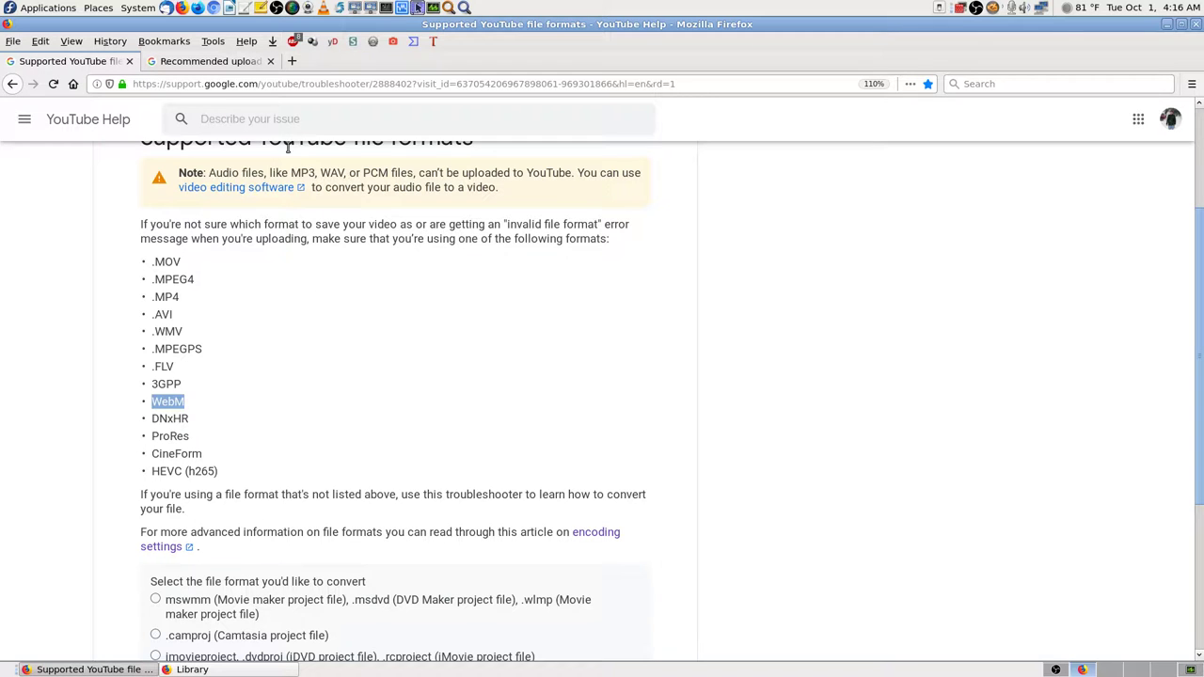
{"action": "left_click", "coordinate": [224, 62]}
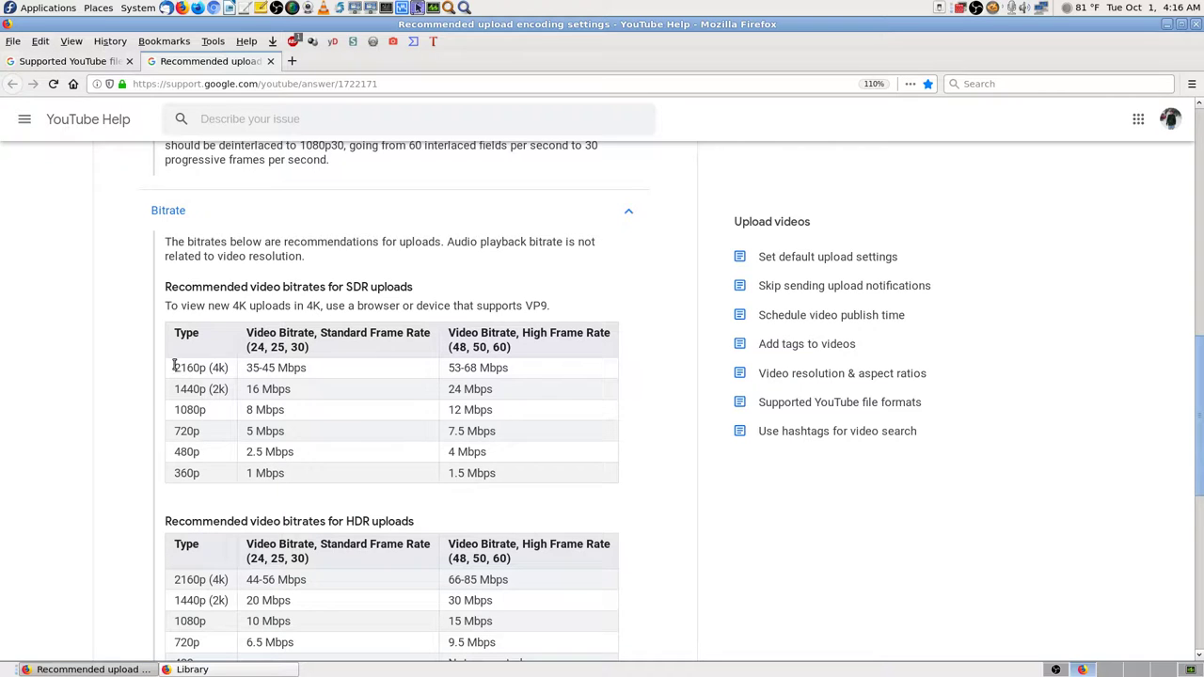
Examine the SDR standard frame rate bitrates for 2160p, 1440p and 1080p, highlighting the types and their values.
{"action": "double_click", "coordinate": [175, 366]}
{"action": "left_click_drag", "start_coordinate": [174, 389], "coordinate": [203, 389]}
{"action": "left_click", "coordinate": [174, 410]}
{"action": "left_click_drag", "start_coordinate": [175, 407], "coordinate": [209, 415]}
{"action": "left_click", "coordinate": [310, 412]}
{"action": "left_click_drag", "start_coordinate": [288, 410], "coordinate": [243, 411]}
{"action": "left_click", "coordinate": [247, 423]}
{"action": "left_click_drag", "start_coordinate": [247, 410], "coordinate": [293, 393]}
{"action": "left_click_drag", "start_coordinate": [247, 367], "coordinate": [309, 369]}
{"action": "left_click", "coordinate": [292, 411]}
Highlight the 360p and 720p types in the SDR bitrate table to examine the lower resolutions.
{"action": "left_click_drag", "start_coordinate": [199, 473], "coordinate": [167, 475]}
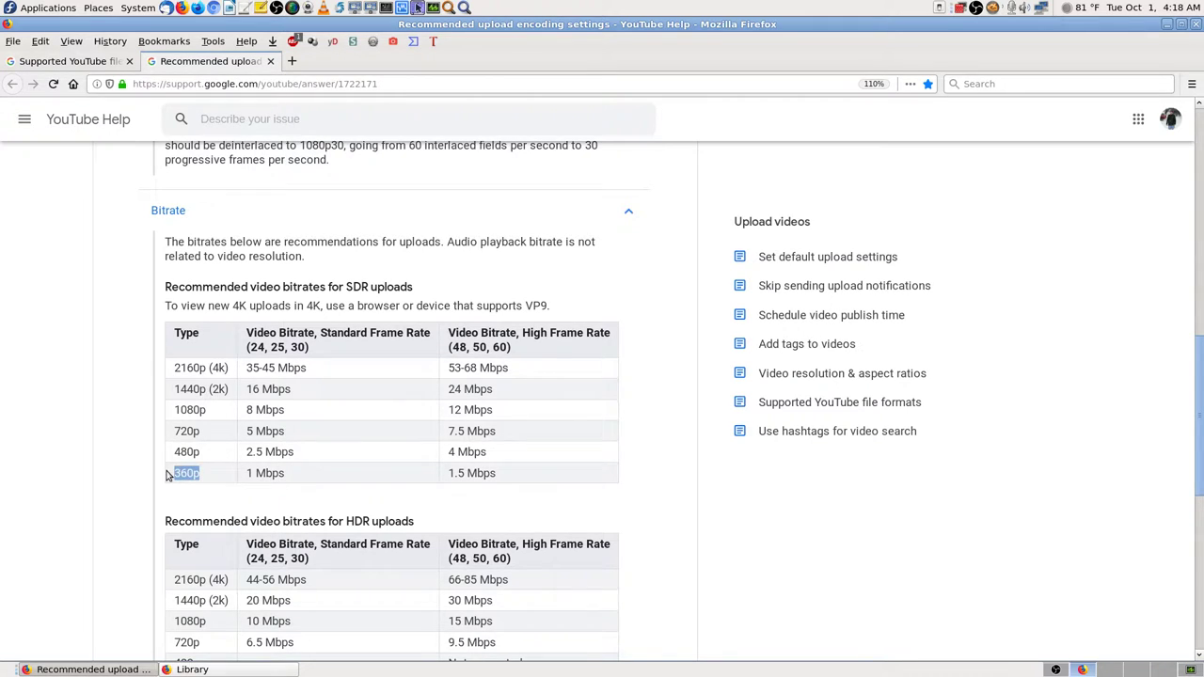
{"action": "left_click", "coordinate": [290, 480]}
{"action": "mouse_move", "coordinate": [174, 431]}
{"action": "left_mouse_down"}
{"action": "mouse_move", "coordinate": [292, 433]}
{"action": "mouse_move", "coordinate": [182, 414]}
{"action": "left_mouse_up"}
{"action": "left_click", "coordinate": [279, 428]}
Highlight the 1080p high frame rate bitrate in the SDR uploads table to examine it.
{"action": "left_click_drag", "start_coordinate": [450, 408], "coordinate": [491, 410]}
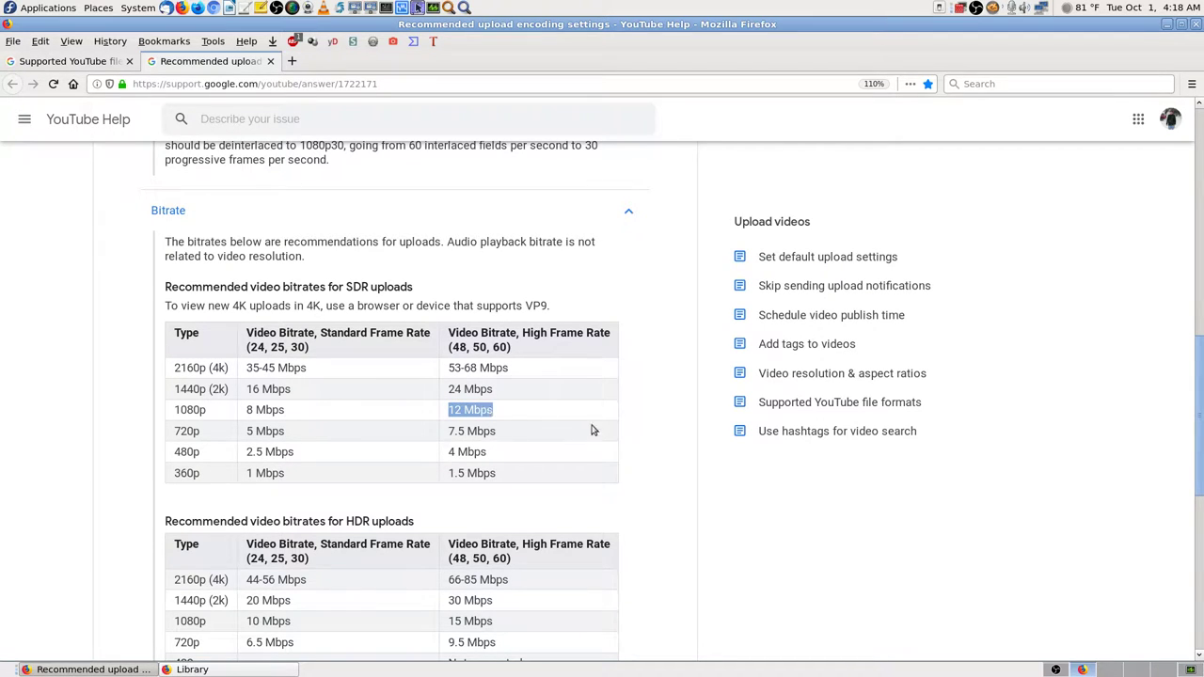
{"action": "left_click", "coordinate": [461, 411]}
{"action": "left_click_drag", "start_coordinate": [449, 410], "coordinate": [494, 410]}
{"action": "left_click", "coordinate": [498, 414]}
{"action": "left_click_drag", "start_coordinate": [495, 414], "coordinate": [449, 411]}
{"action": "left_click", "coordinate": [505, 415]}
Examine the recommended video bitrates for HDR uploads and the recommended audio bitrates tables.
{"action": "scroll", "coordinate": [668, 516], "scroll_direction": "down", "scroll_amount": 5}
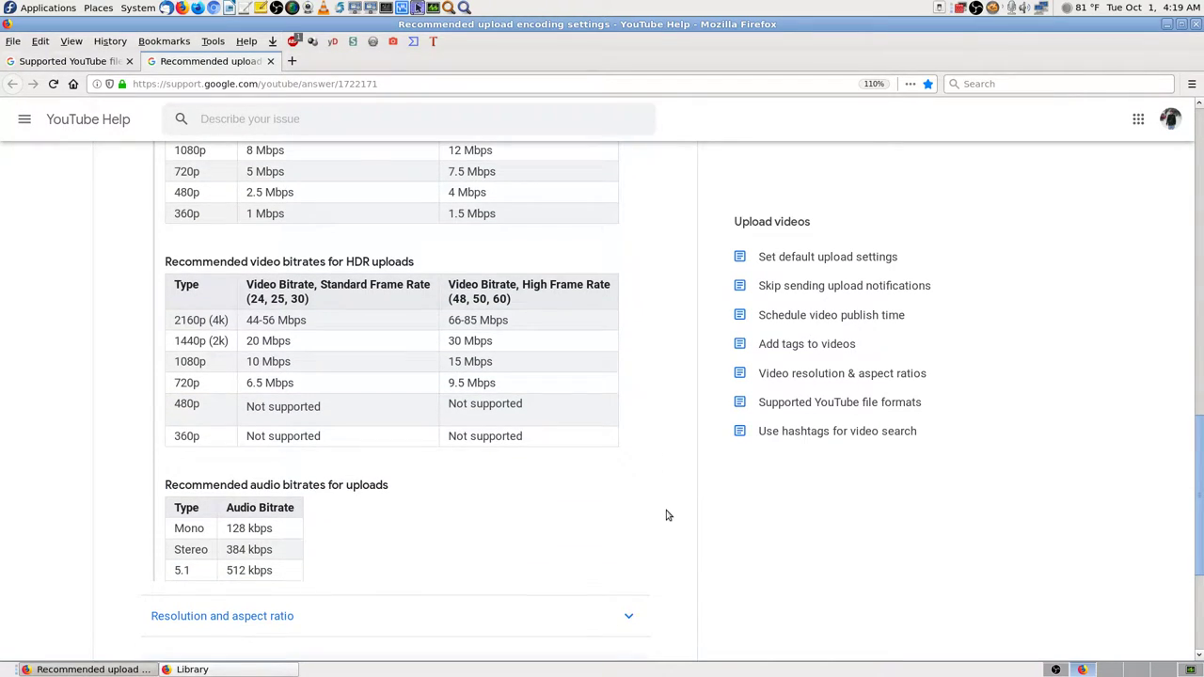
{"action": "scroll", "coordinate": [667, 515], "scroll_direction": "up", "scroll_amount": 3}
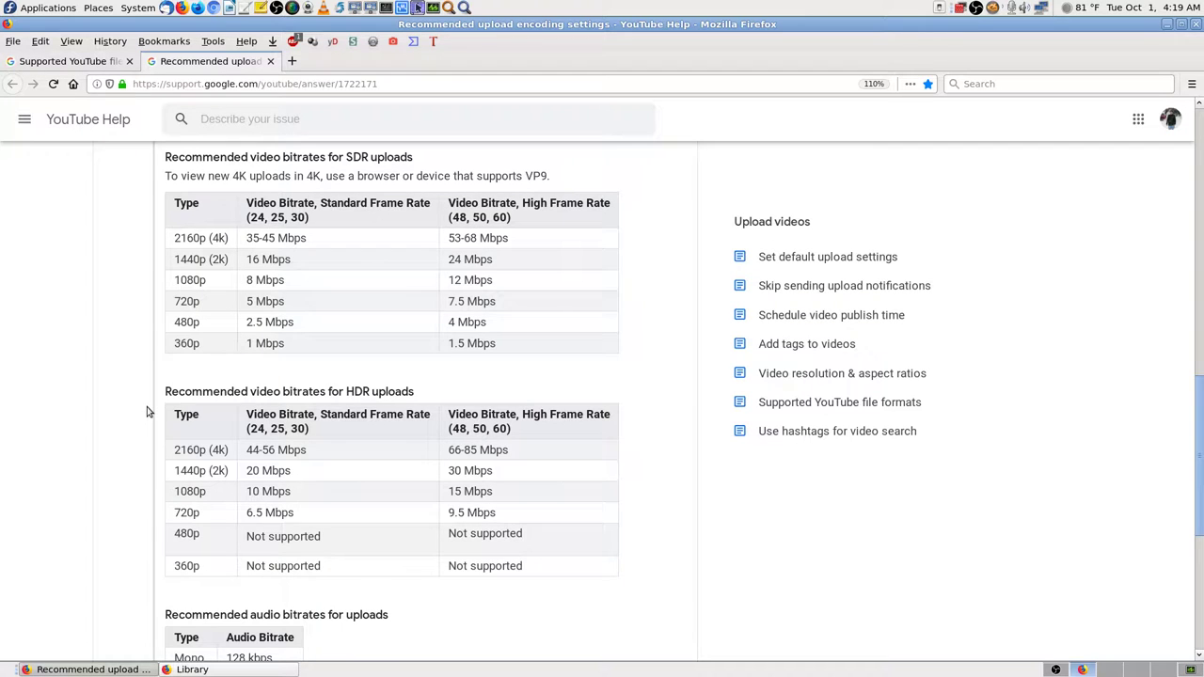
{"action": "scroll", "coordinate": [148, 406], "scroll_direction": "down", "scroll_amount": 2}
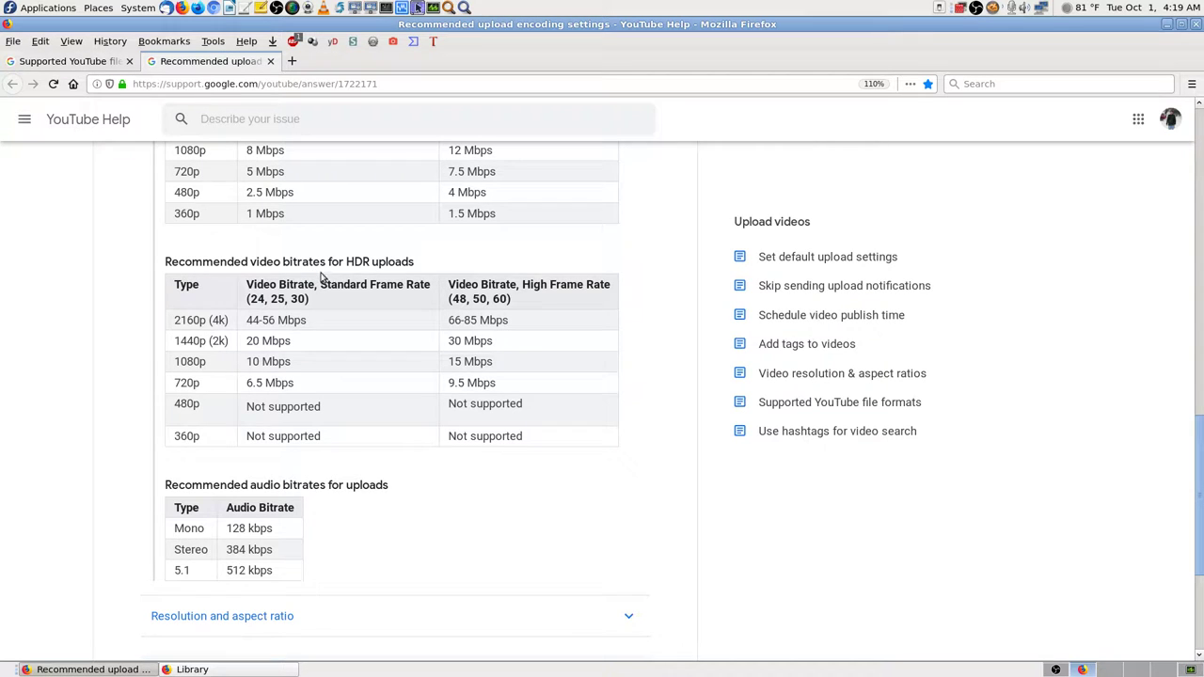
Compare the recommended video bitrate tables for SDR and HDR uploads.
{"action": "scroll", "coordinate": [194, 317], "scroll_direction": "up", "scroll_amount": 3}
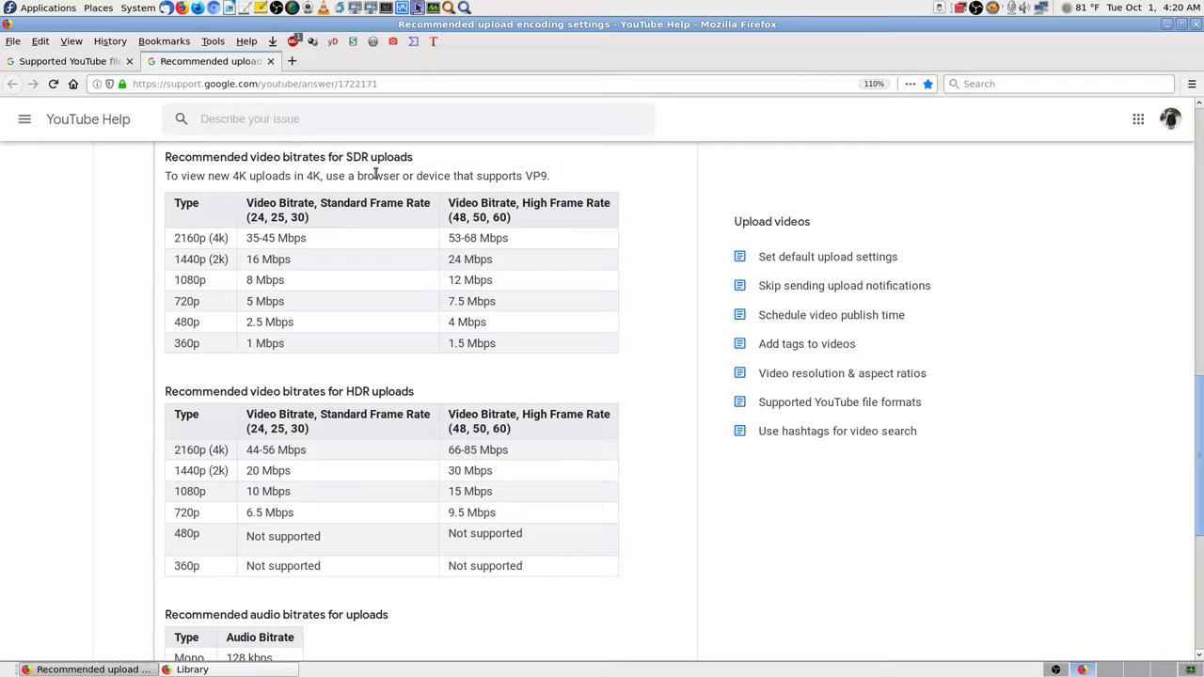
{"action": "scroll", "coordinate": [147, 344], "scroll_direction": "down", "scroll_amount": 2}
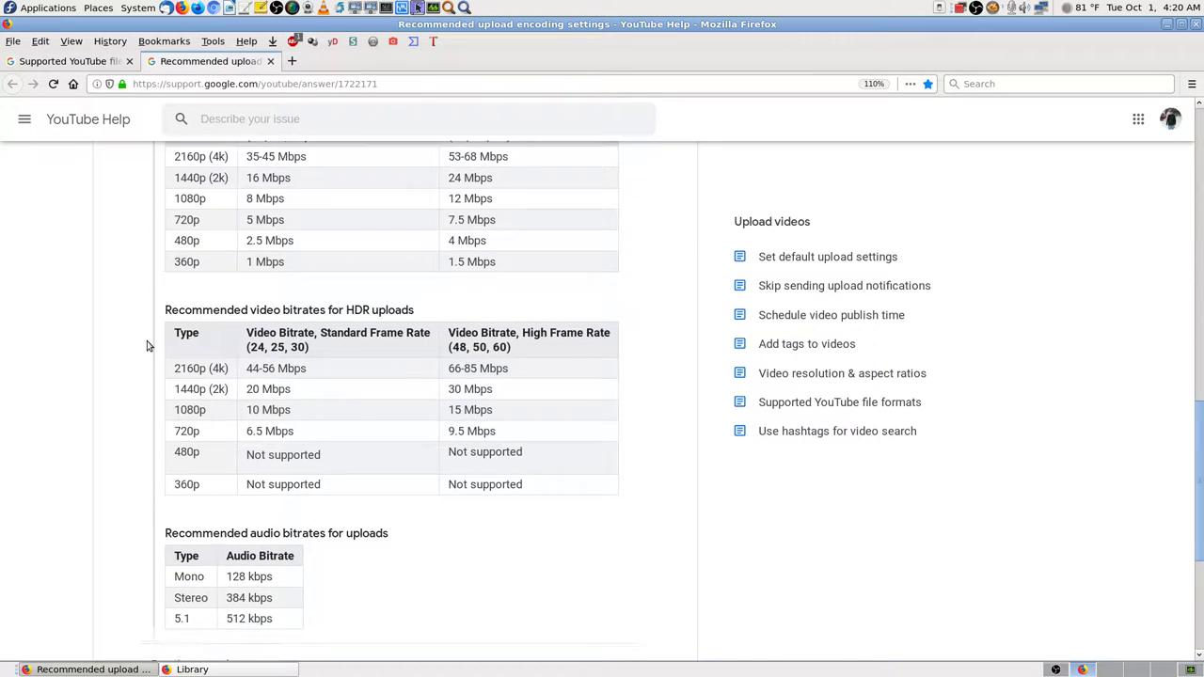
{"action": "scroll", "coordinate": [147, 343], "scroll_direction": "down", "scroll_amount": 1}
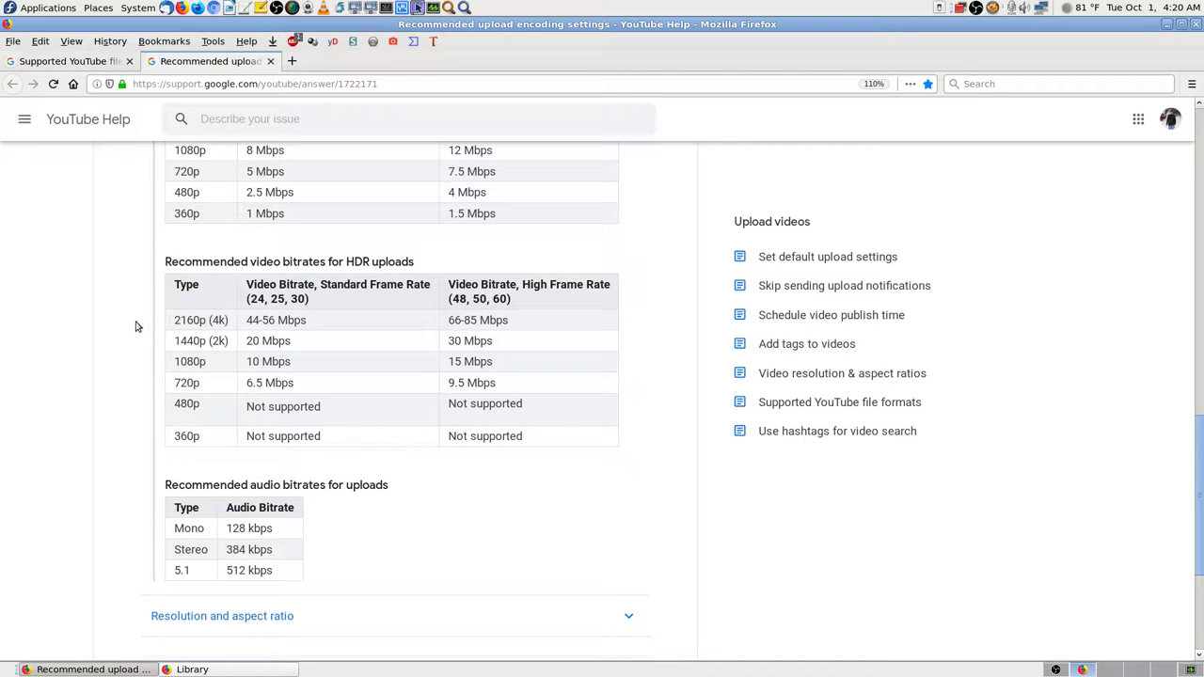
{"action": "scroll", "coordinate": [156, 318], "scroll_direction": "down", "scroll_amount": 1}
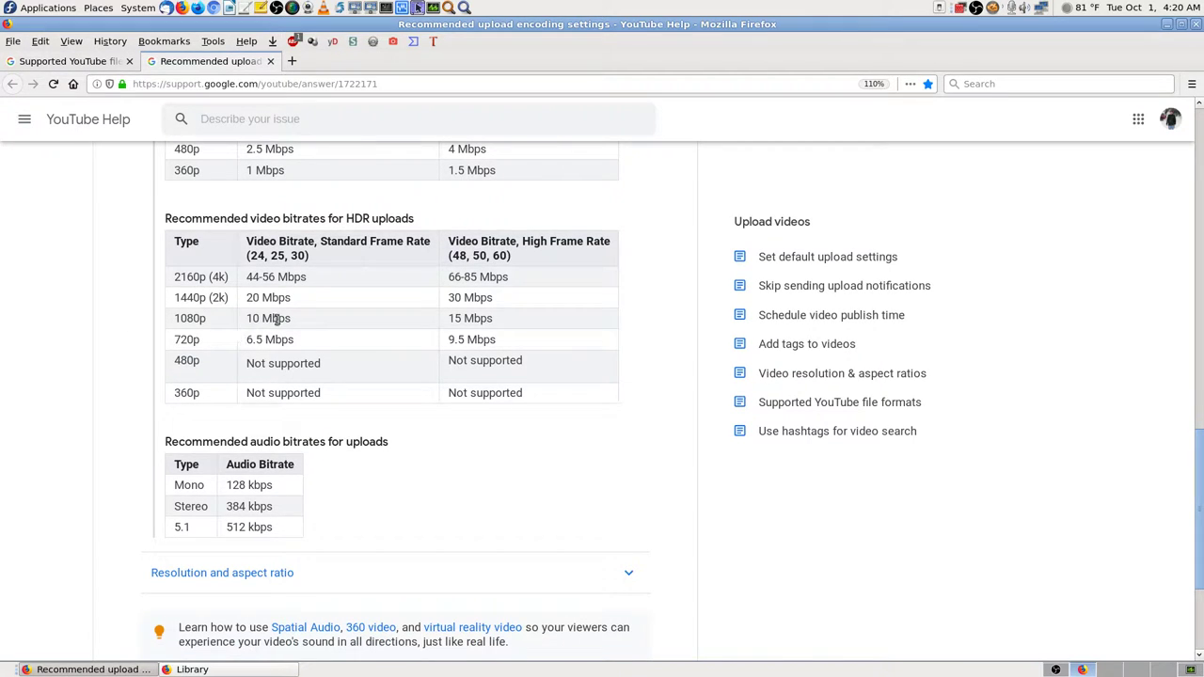
{"action": "scroll", "coordinate": [269, 311], "scroll_direction": "up", "scroll_amount": 3}
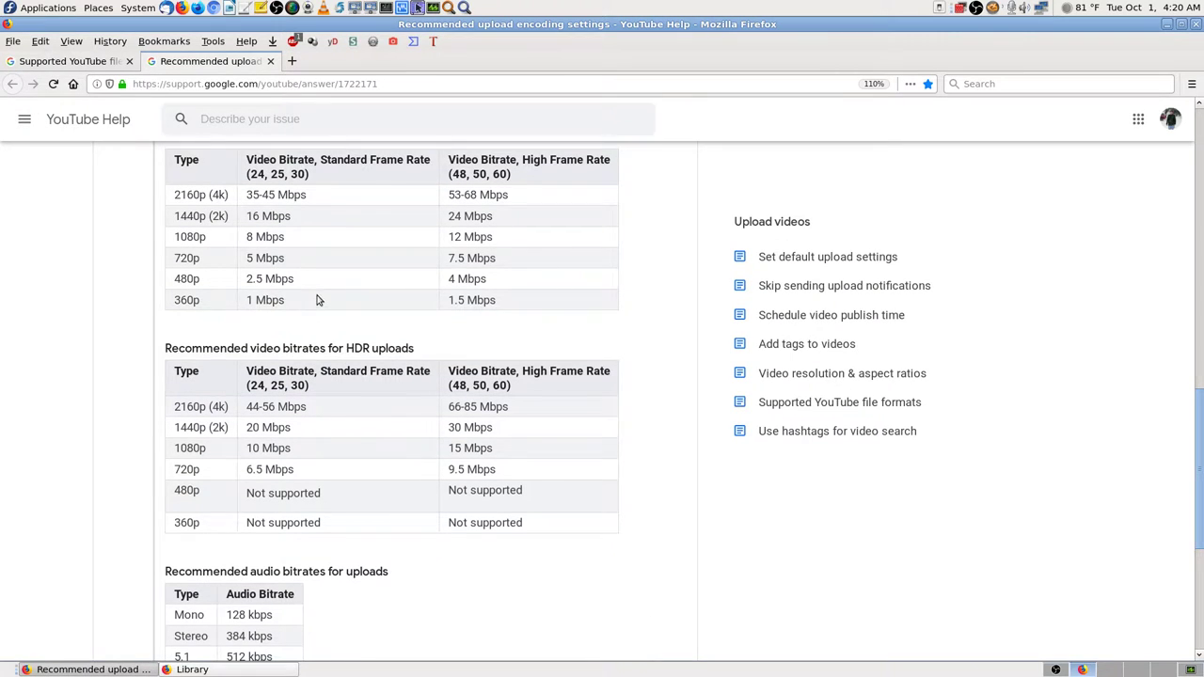
{"action": "scroll", "coordinate": [317, 299], "scroll_direction": "down", "scroll_amount": 4}
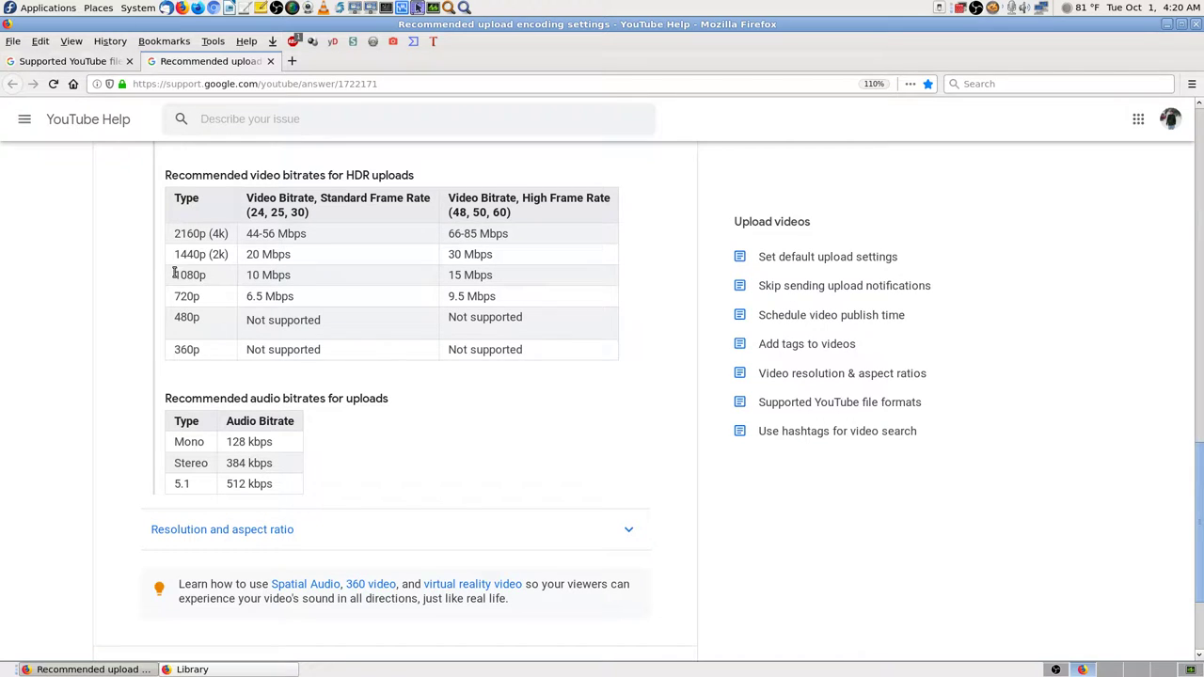
Highlight the 1080p standard and high frame rate bitrates in the HDR uploads table to examine them.
{"action": "left_click_drag", "start_coordinate": [174, 273], "coordinate": [373, 282]}
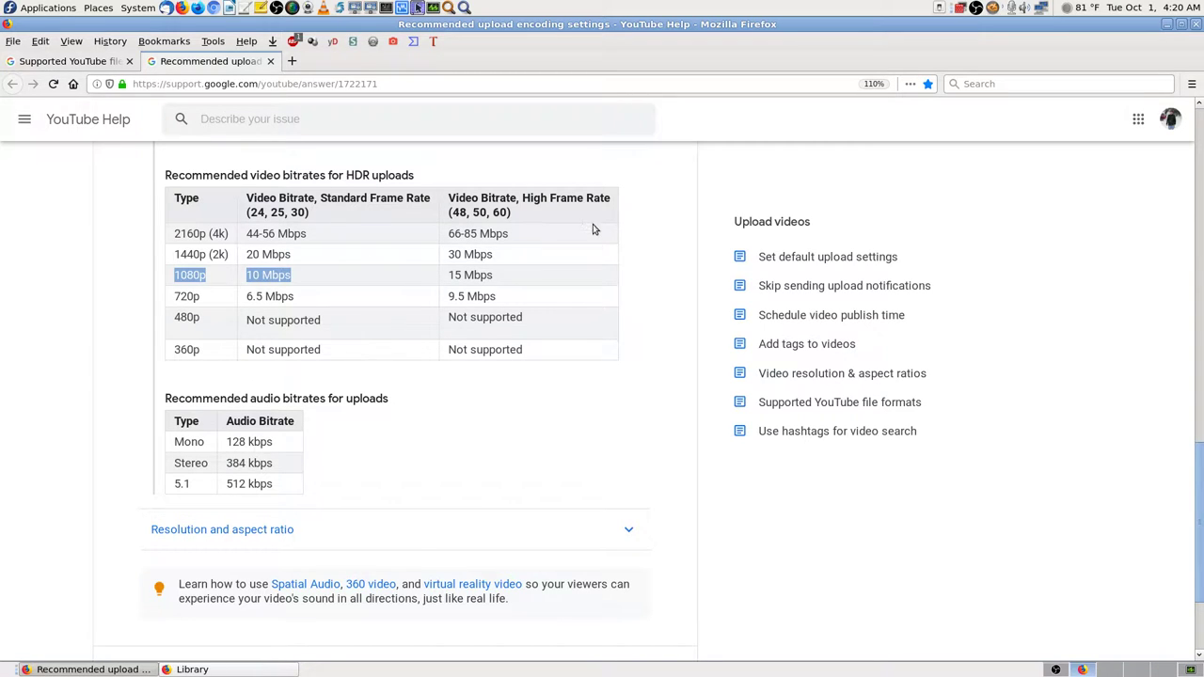
{"action": "left_click_drag", "start_coordinate": [447, 273], "coordinate": [506, 281]}
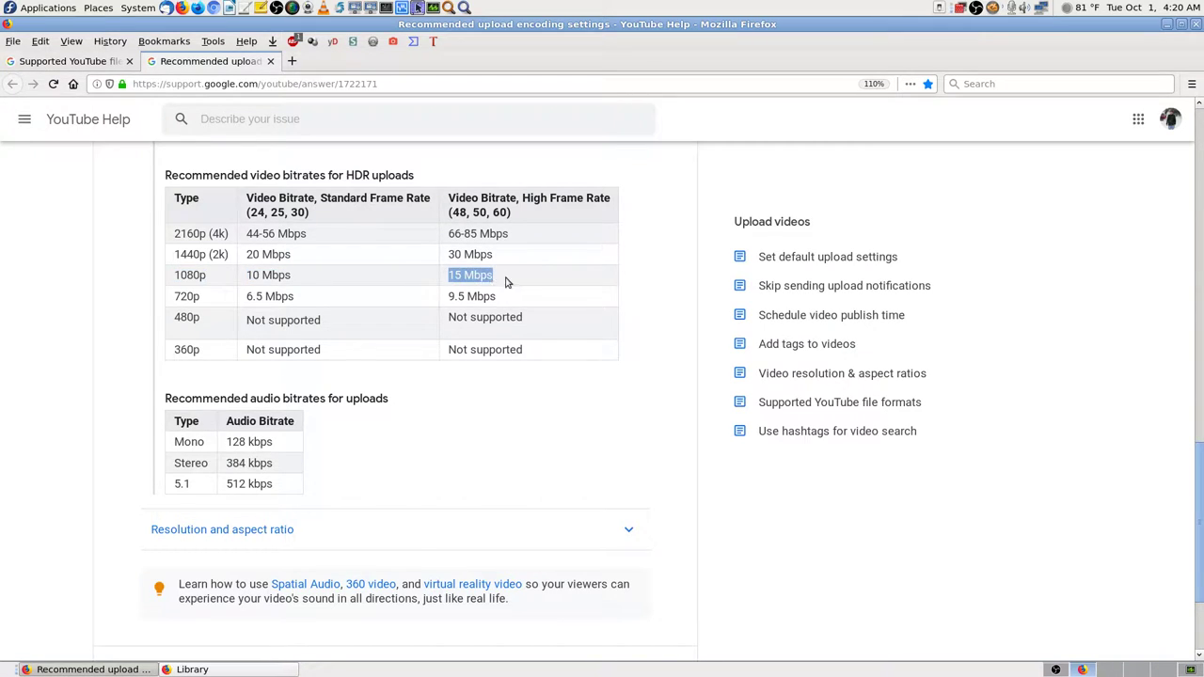
{"action": "left_click", "coordinate": [506, 281]}
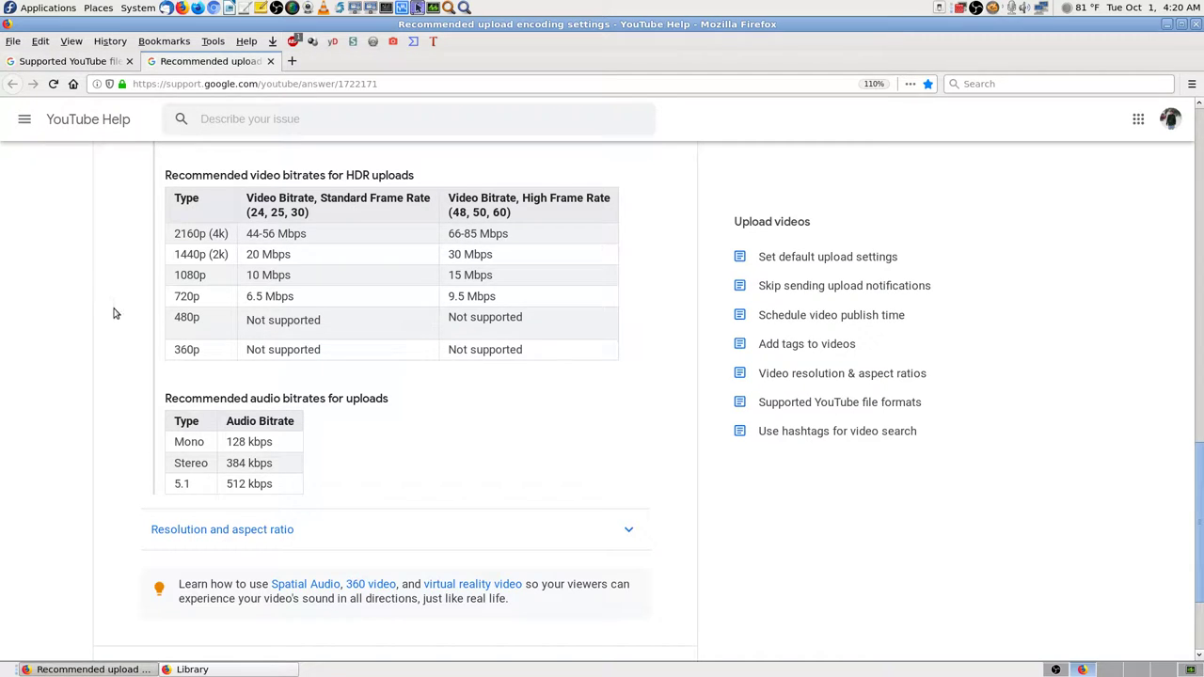
Highlight the 1080p and 1440p (2k) types in the HDR uploads table, then clear the selection.
{"action": "scroll", "coordinate": [114, 313], "scroll_direction": "up", "scroll_amount": 1}
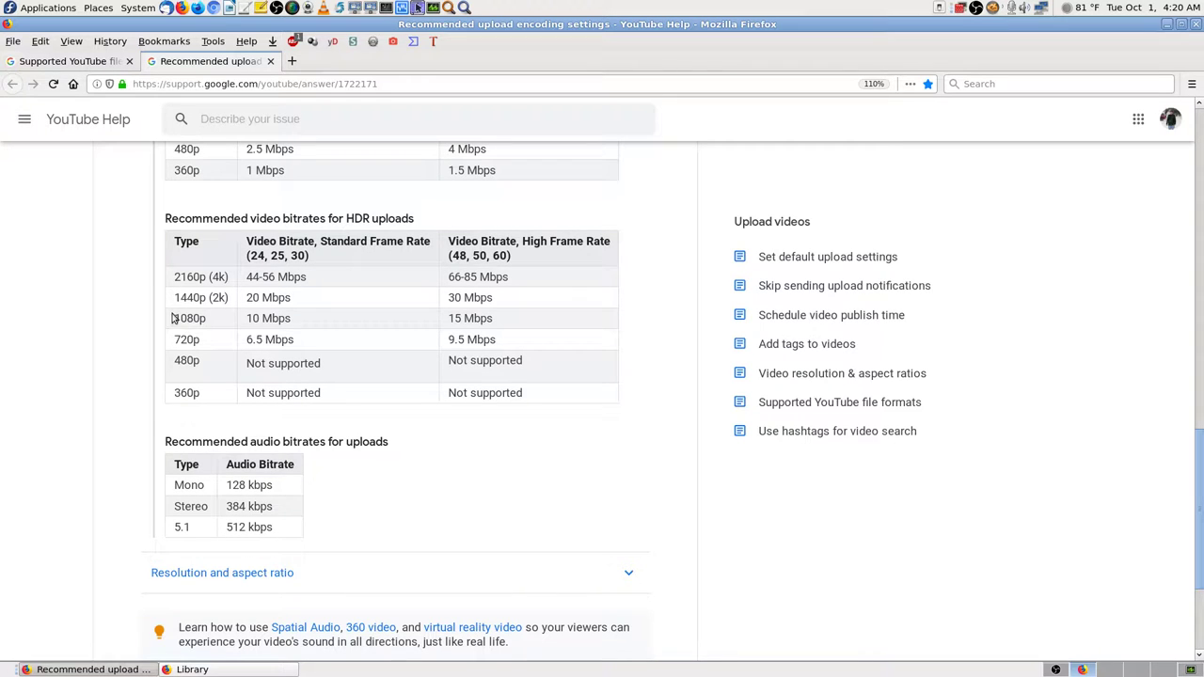
{"action": "left_click_drag", "start_coordinate": [173, 317], "coordinate": [205, 318]}
{"action": "left_click_drag", "start_coordinate": [233, 299], "coordinate": [137, 299]}
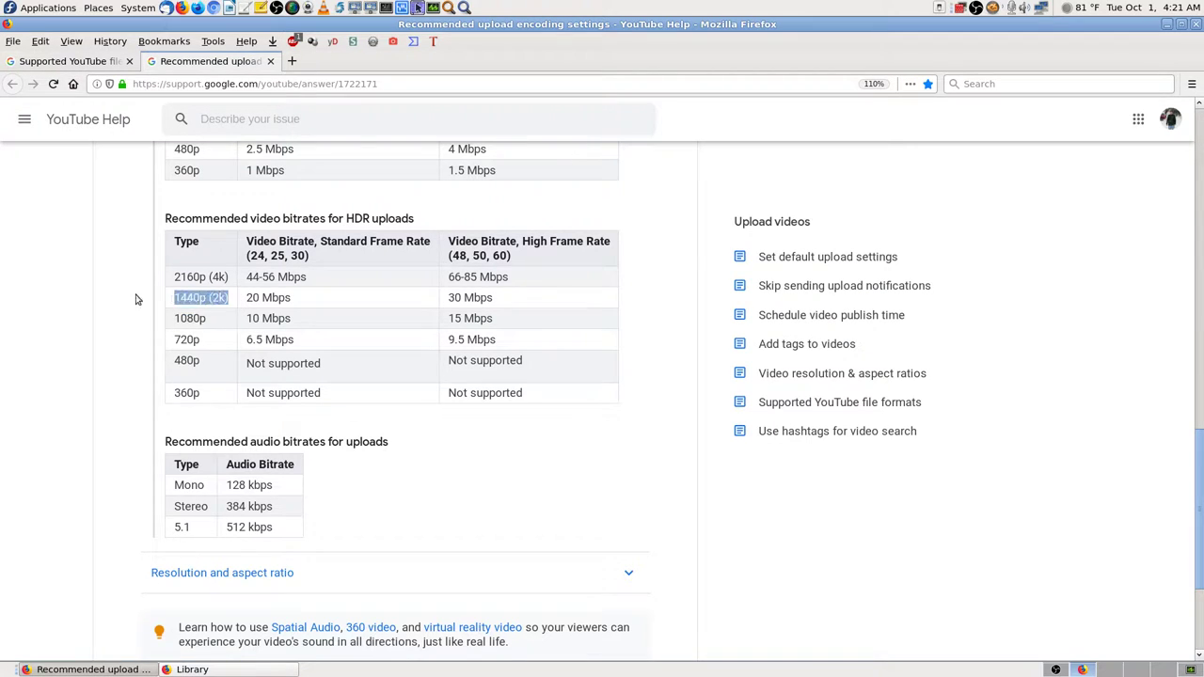
{"action": "left_click", "coordinate": [232, 299]}
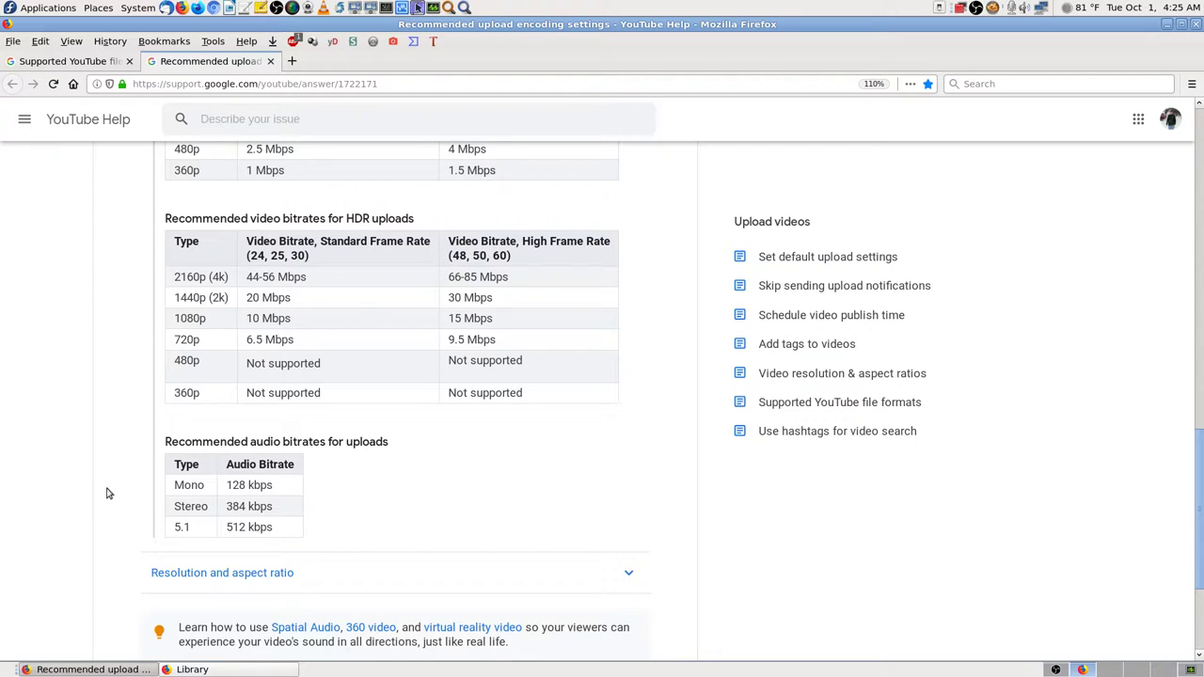
Highlight the Mono, Stereo and 5.1 rows one by one in the recommended audio bitrates table to examine them.
{"action": "scroll", "coordinate": [111, 488], "scroll_direction": "down", "scroll_amount": 3}
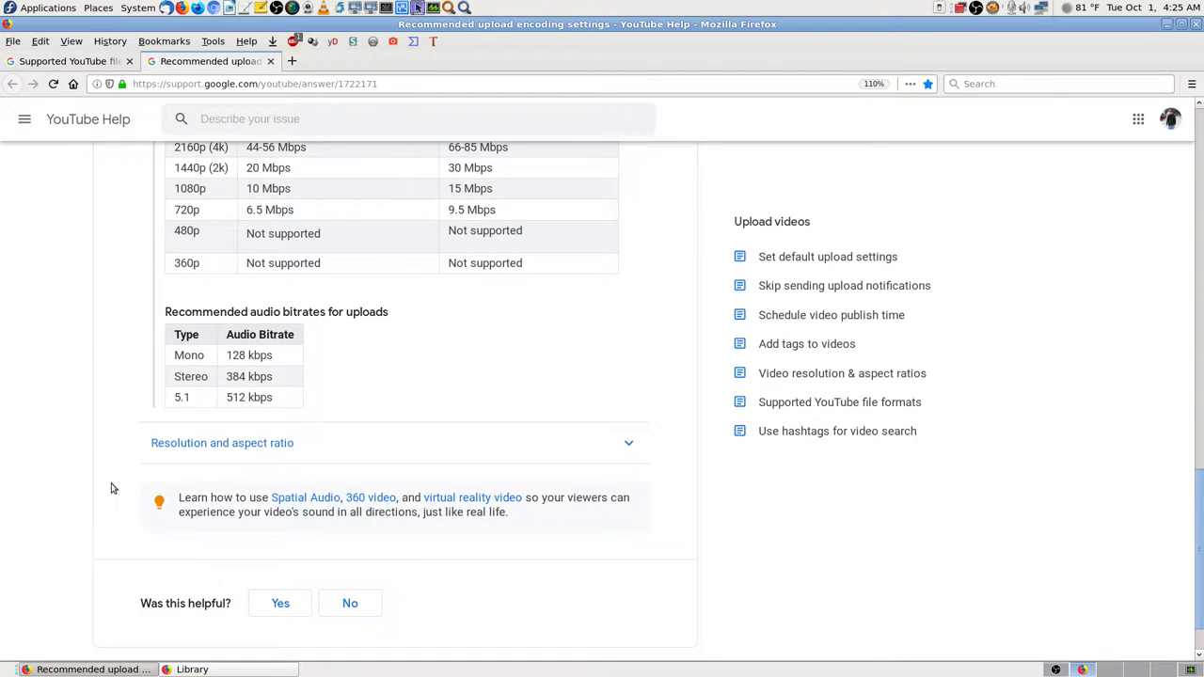
{"action": "scroll", "coordinate": [116, 470], "scroll_direction": "up", "scroll_amount": 2}
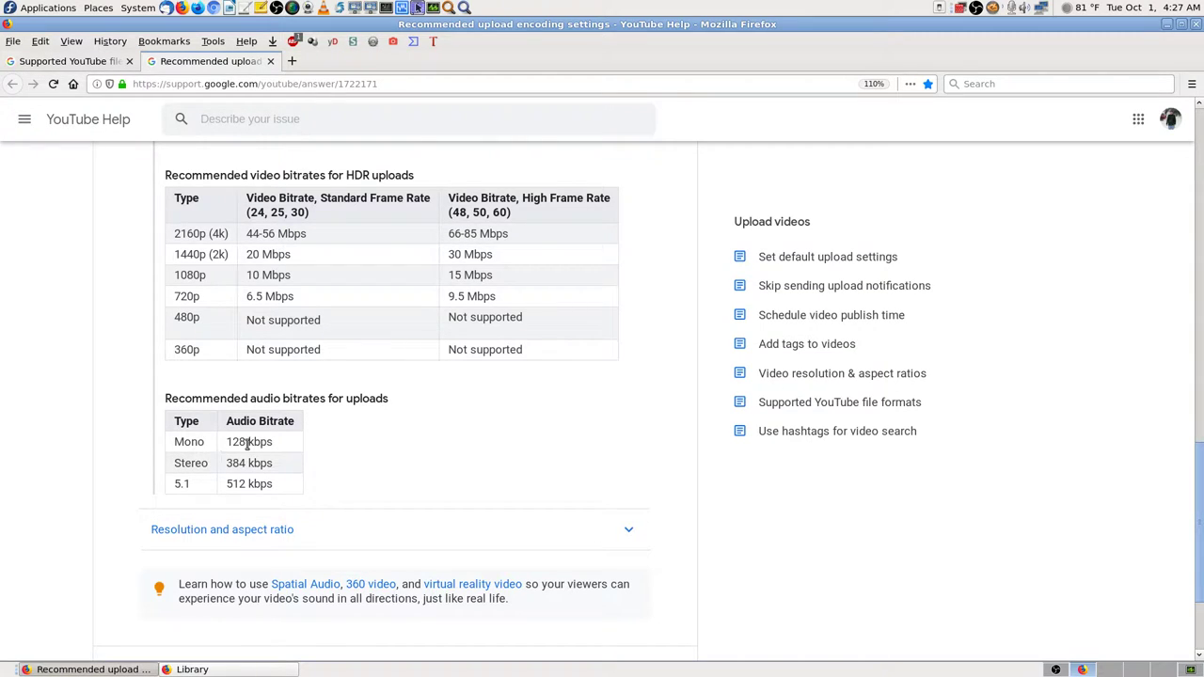
{"action": "left_click_drag", "start_coordinate": [277, 448], "coordinate": [172, 451]}
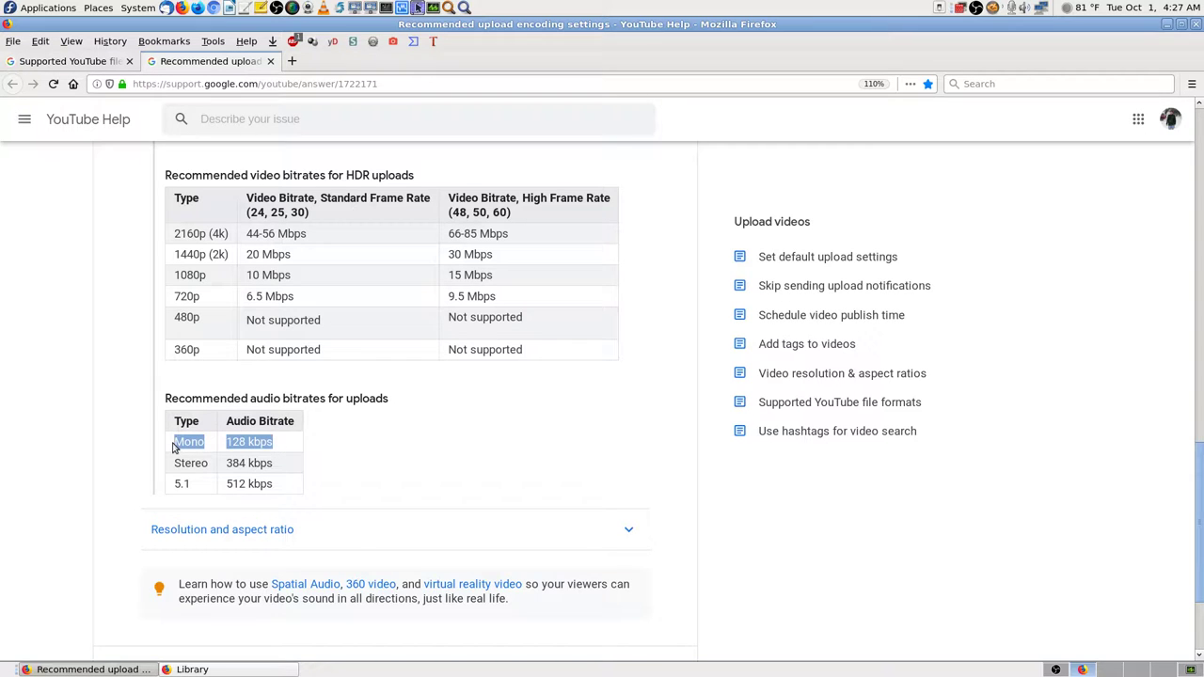
{"action": "left_click_drag", "start_coordinate": [274, 466], "coordinate": [160, 462]}
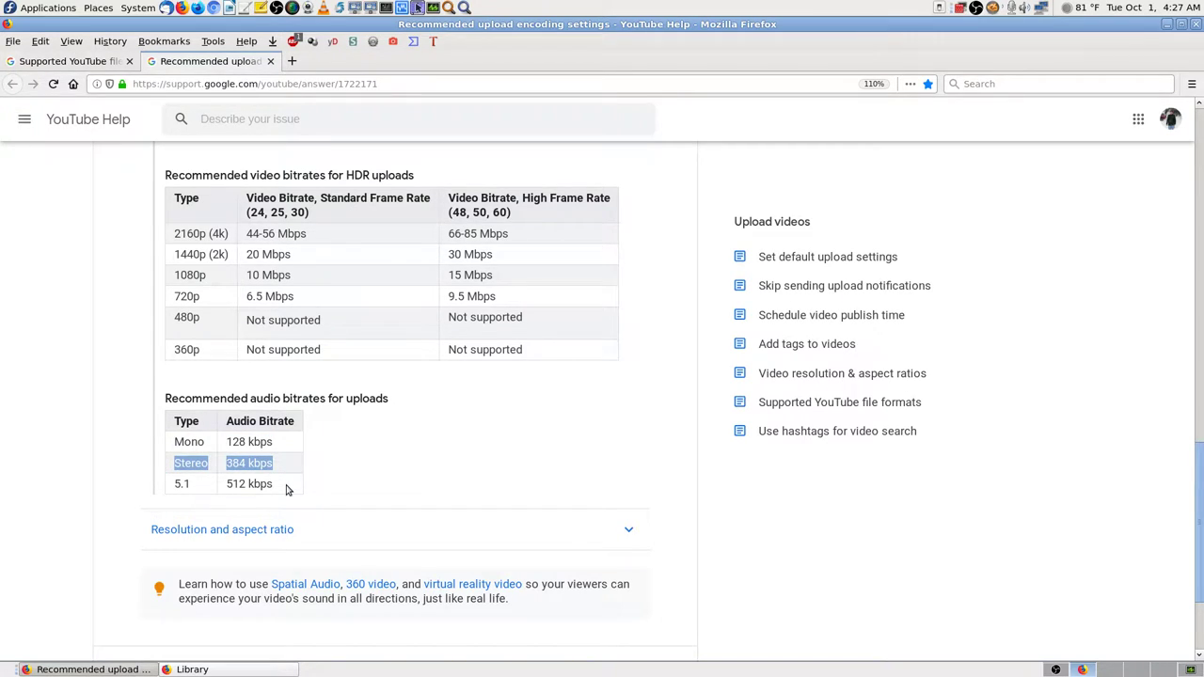
{"action": "left_click_drag", "start_coordinate": [287, 489], "coordinate": [158, 485]}
{"action": "left_click", "coordinate": [170, 467]}
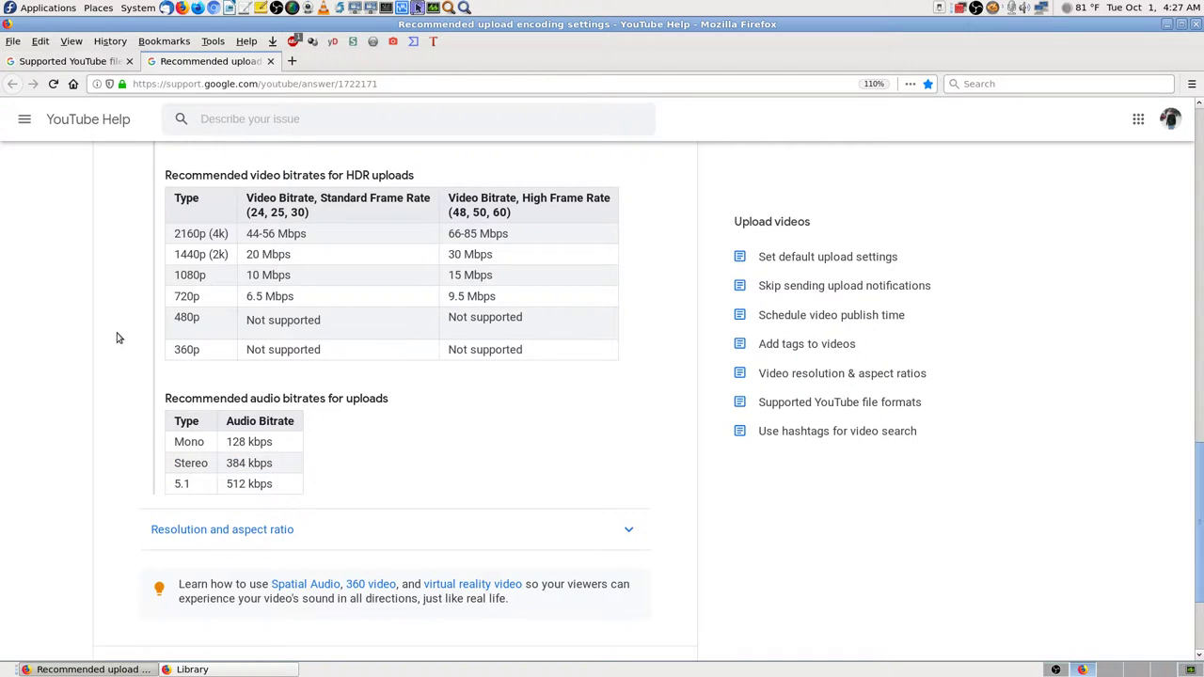
Return to the AAC-LC audio codec section and highlight the 48khz sample rate to examine it.
{"action": "scroll", "coordinate": [115, 336], "scroll_direction": "up", "scroll_amount": 8}
{"action": "scroll", "coordinate": [109, 342], "scroll_direction": "up", "scroll_amount": 3}
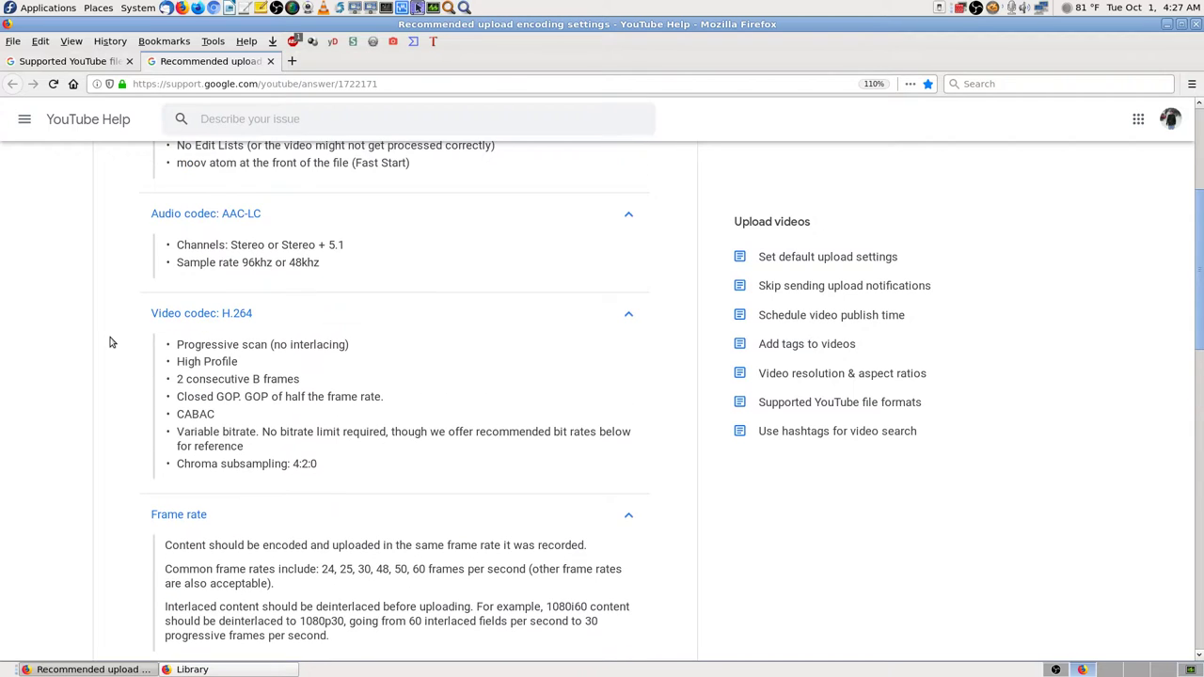
{"action": "scroll", "coordinate": [109, 341], "scroll_direction": "up", "scroll_amount": 4}
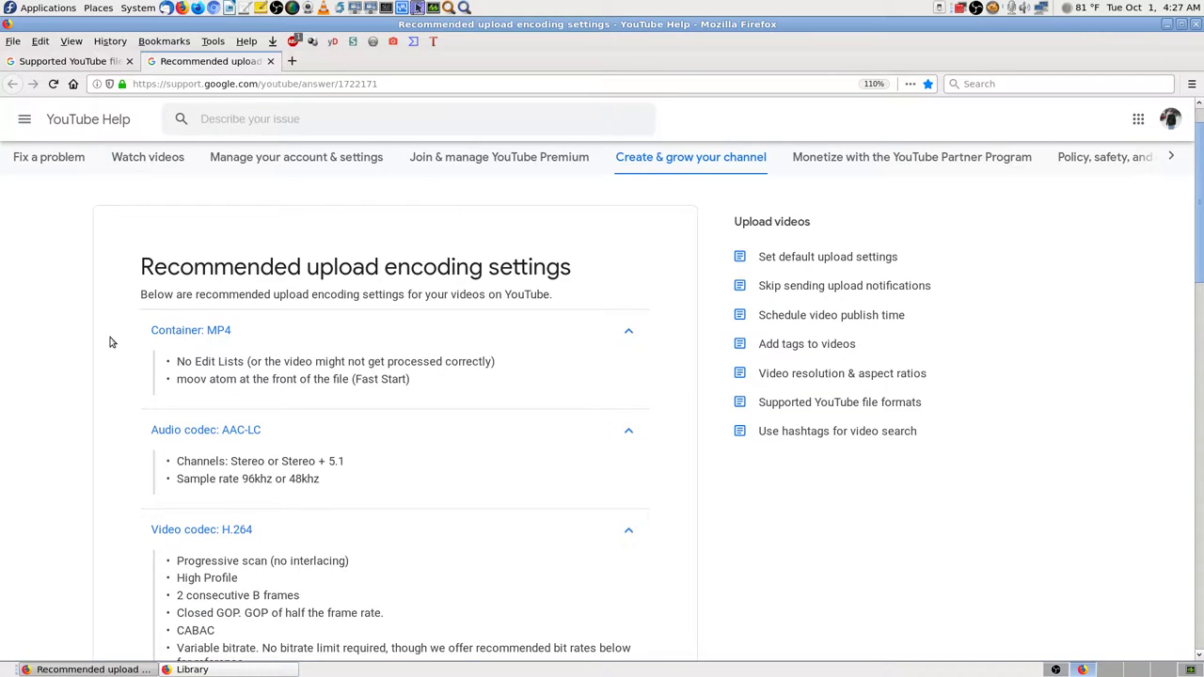
{"action": "scroll", "coordinate": [109, 341], "scroll_direction": "down", "scroll_amount": 2}
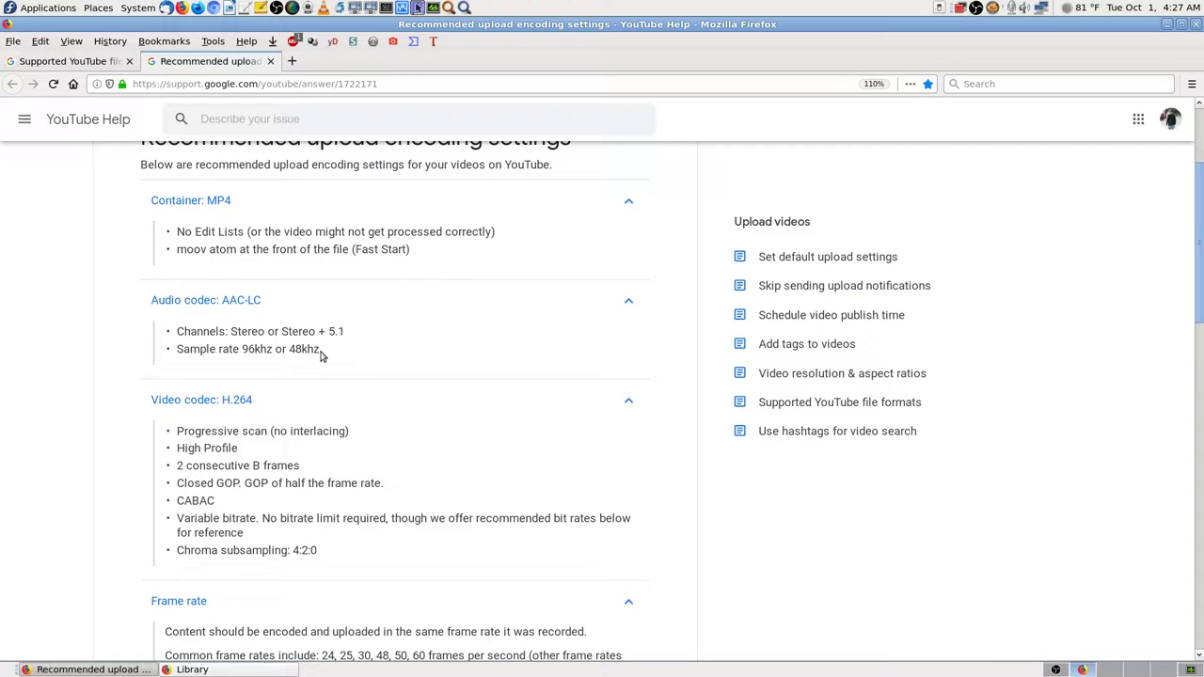
{"action": "left_click_drag", "start_coordinate": [327, 356], "coordinate": [281, 350]}
{"action": "left_click", "coordinate": [171, 355]}
Review the audio bitrates table again, along with the frame rate guidance and SDR bitrates.
{"action": "scroll", "coordinate": [151, 382], "scroll_direction": "down", "scroll_amount": 12}
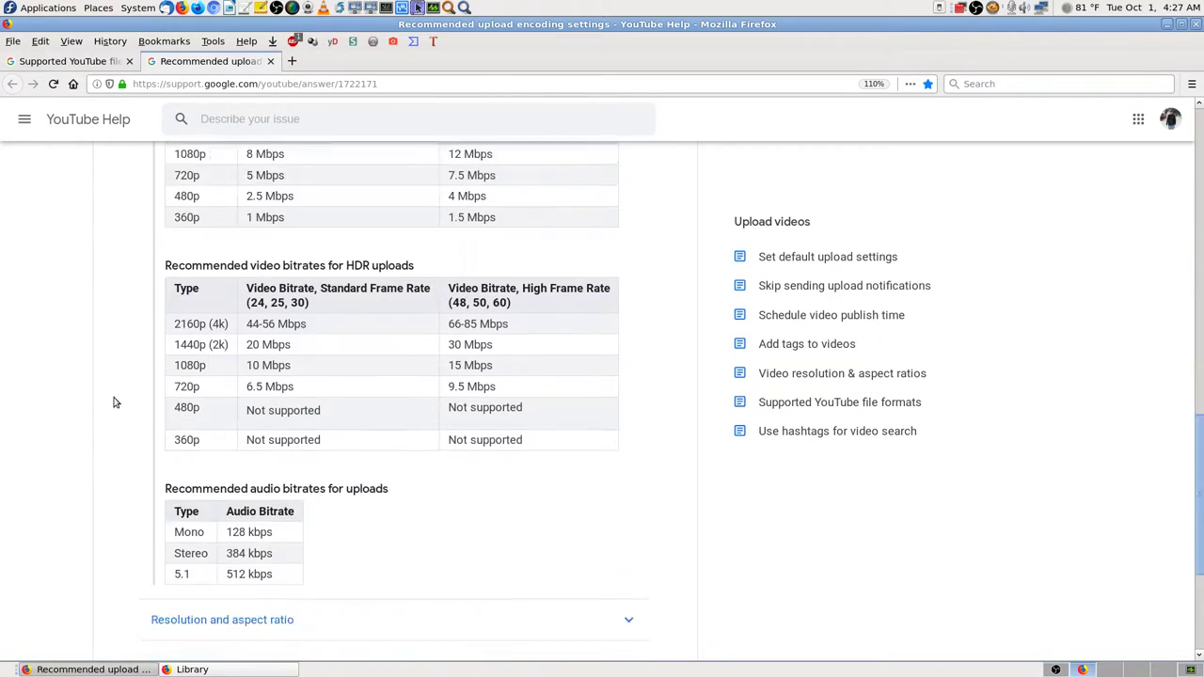
{"action": "scroll", "coordinate": [113, 403], "scroll_direction": "down", "scroll_amount": 3}
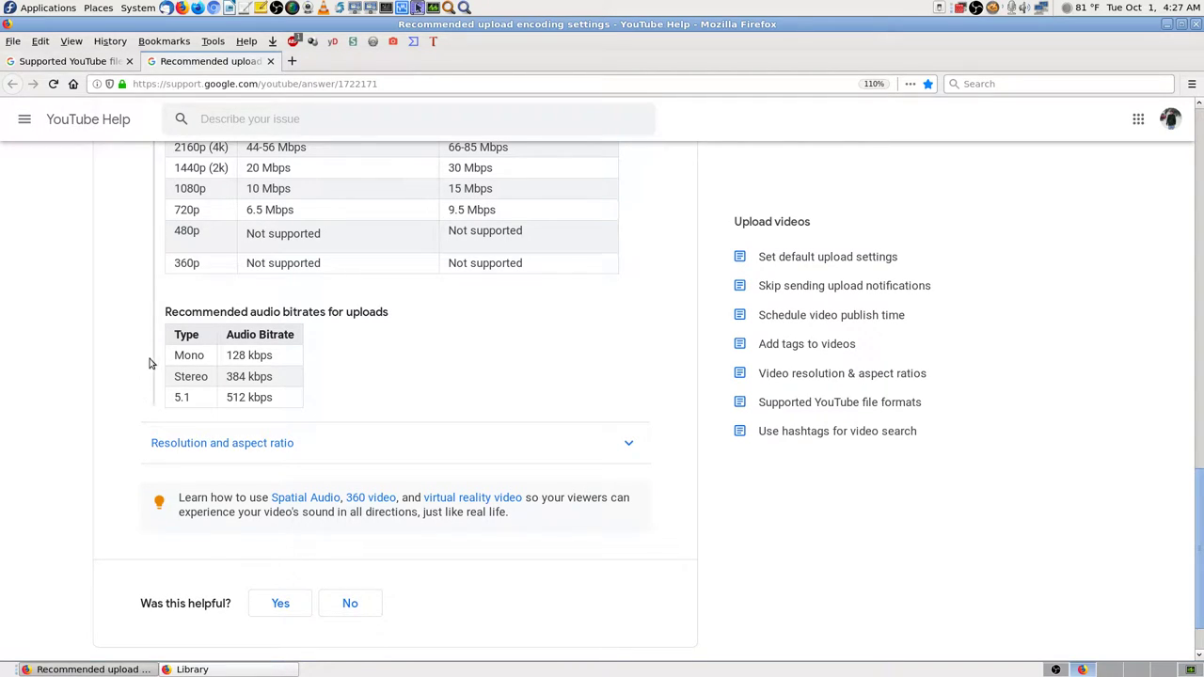
{"action": "scroll", "coordinate": [119, 368], "scroll_direction": "up", "scroll_amount": 5}
{"action": "scroll", "coordinate": [120, 368], "scroll_direction": "up", "scroll_amount": 2}
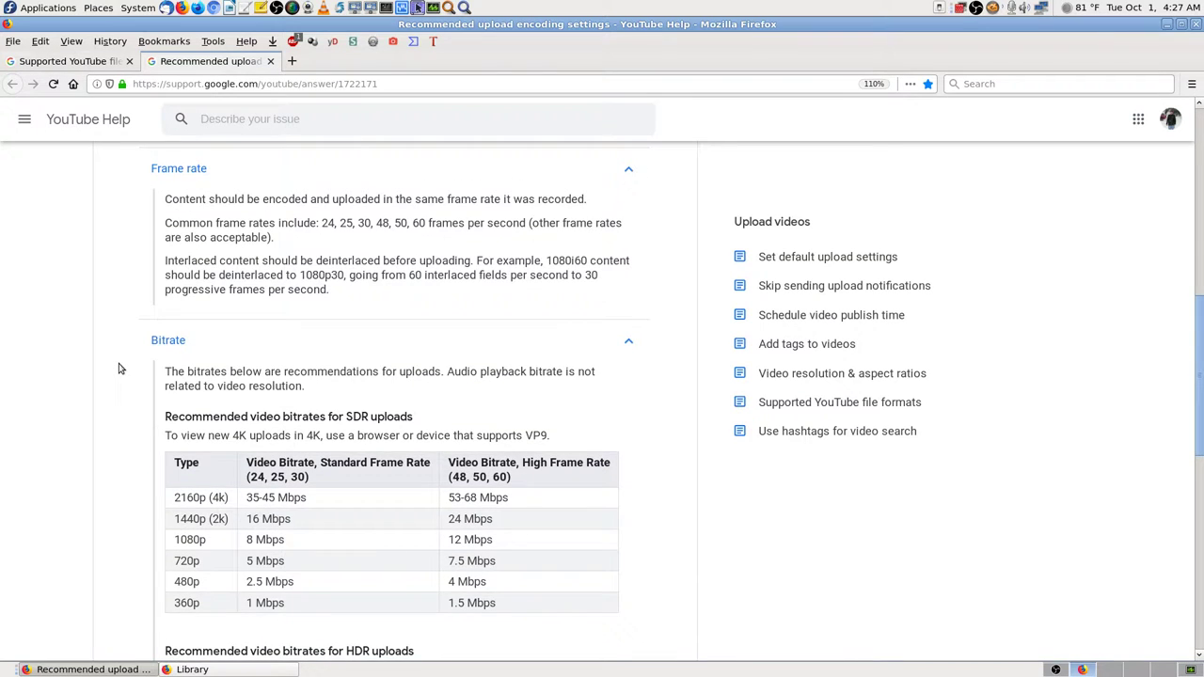
{"action": "scroll", "coordinate": [119, 367], "scroll_direction": "up", "scroll_amount": 3}
{"action": "scroll", "coordinate": [120, 368], "scroll_direction": "down", "scroll_amount": 3}
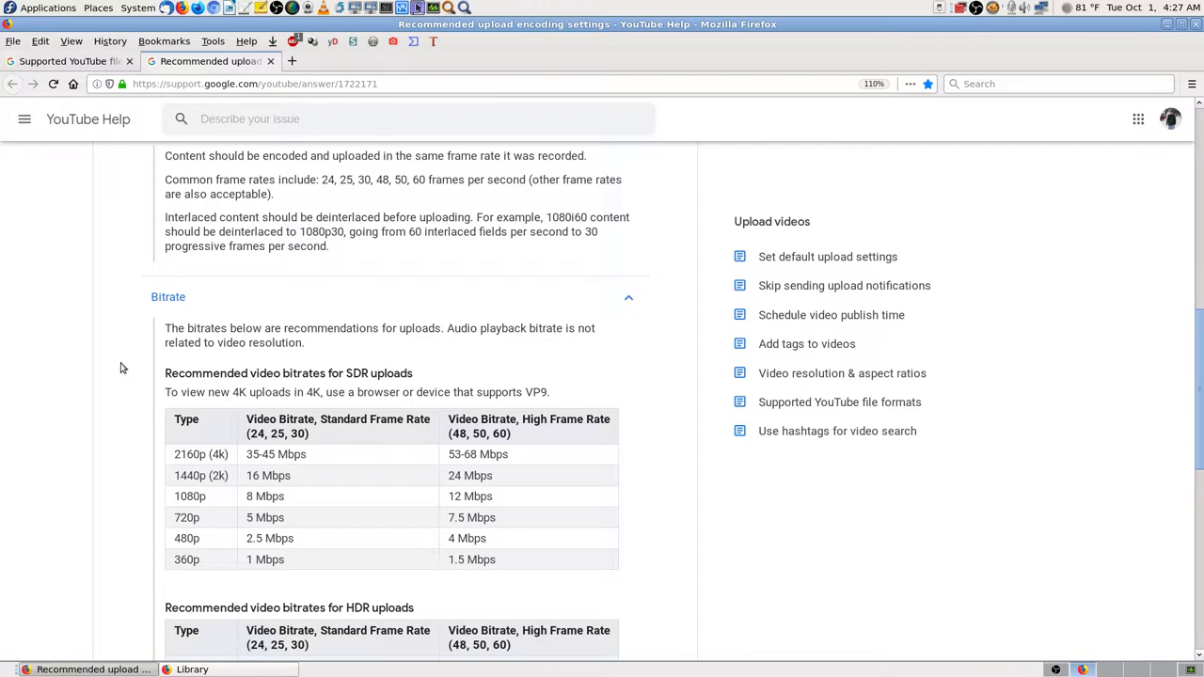
Highlight the 96khz or 48khz sample rate line under the AAC-LC audio codec to examine it.
{"action": "scroll", "coordinate": [119, 367], "scroll_direction": "up", "scroll_amount": 6}
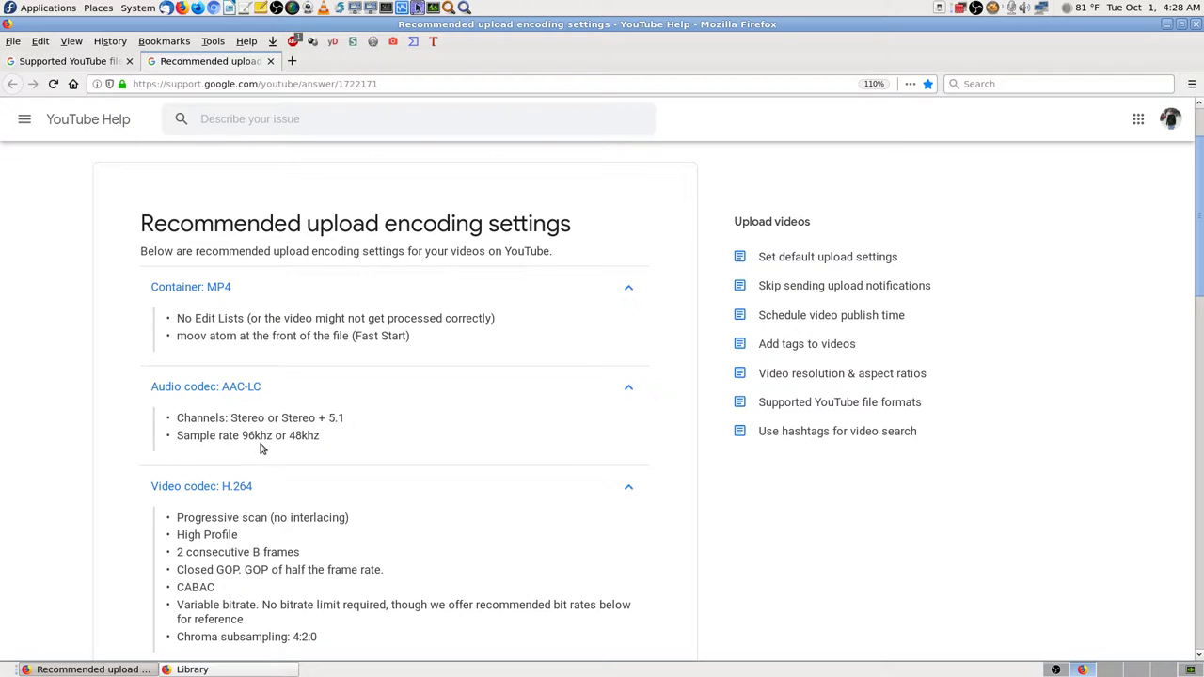
{"action": "left_click_drag", "start_coordinate": [243, 435], "coordinate": [329, 441]}
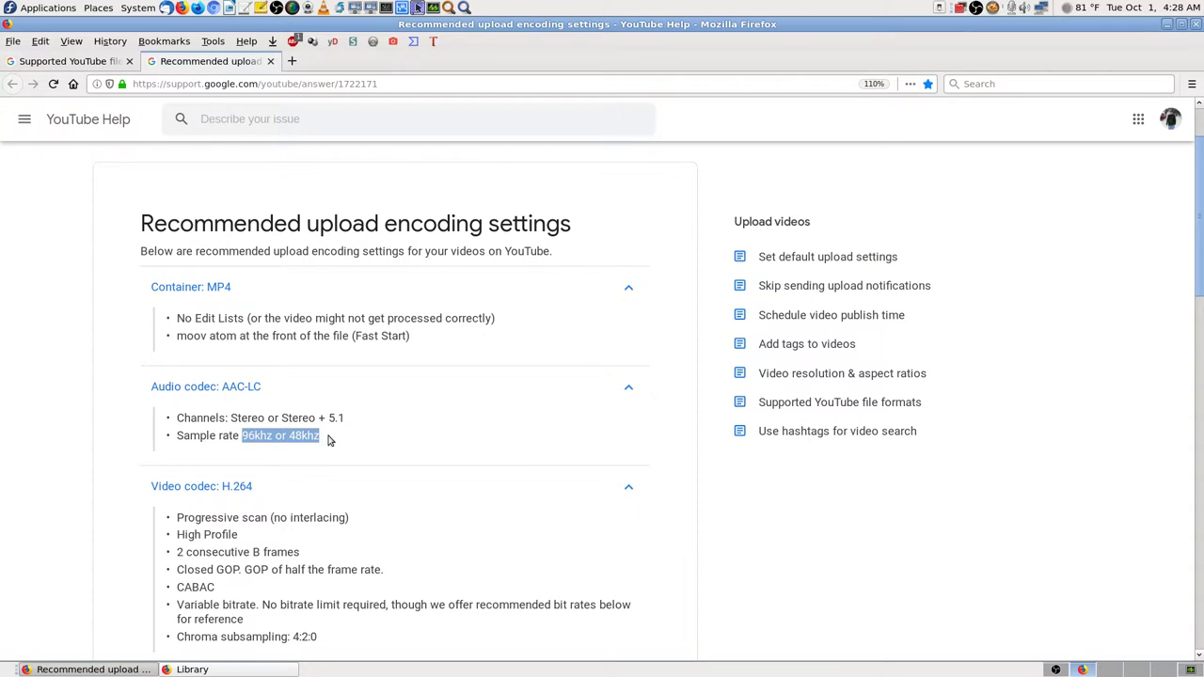
{"action": "left_click", "coordinate": [173, 437]}
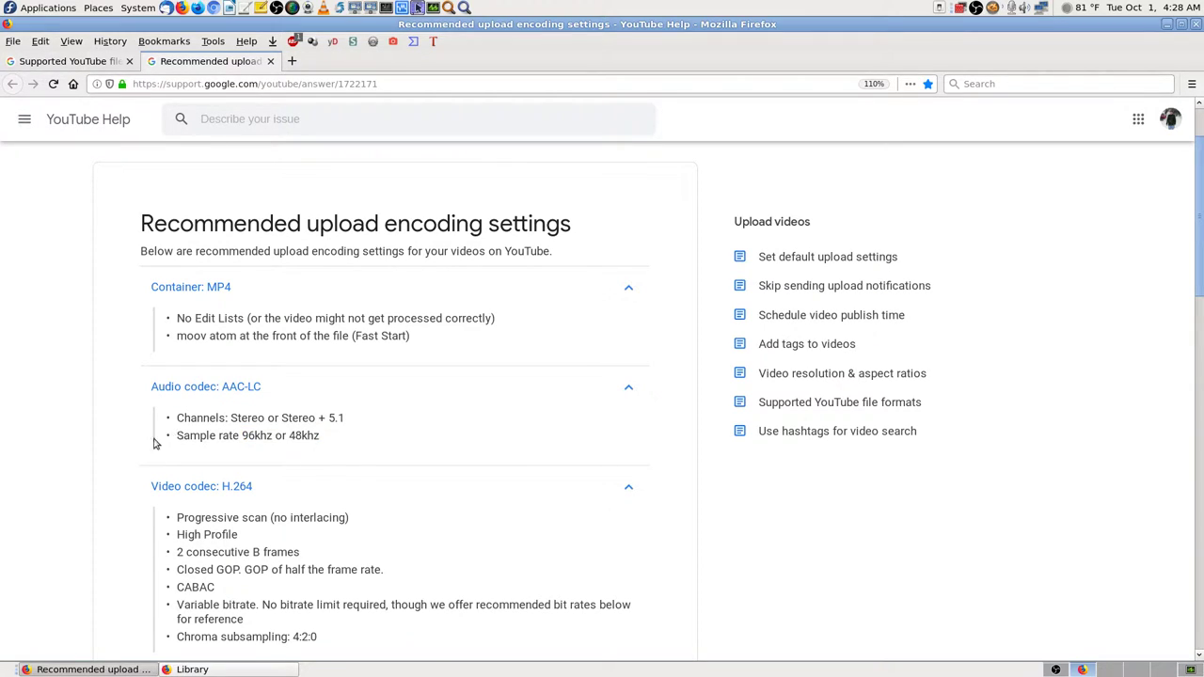
{"action": "scroll", "coordinate": [144, 470], "scroll_direction": "down", "scroll_amount": 3}
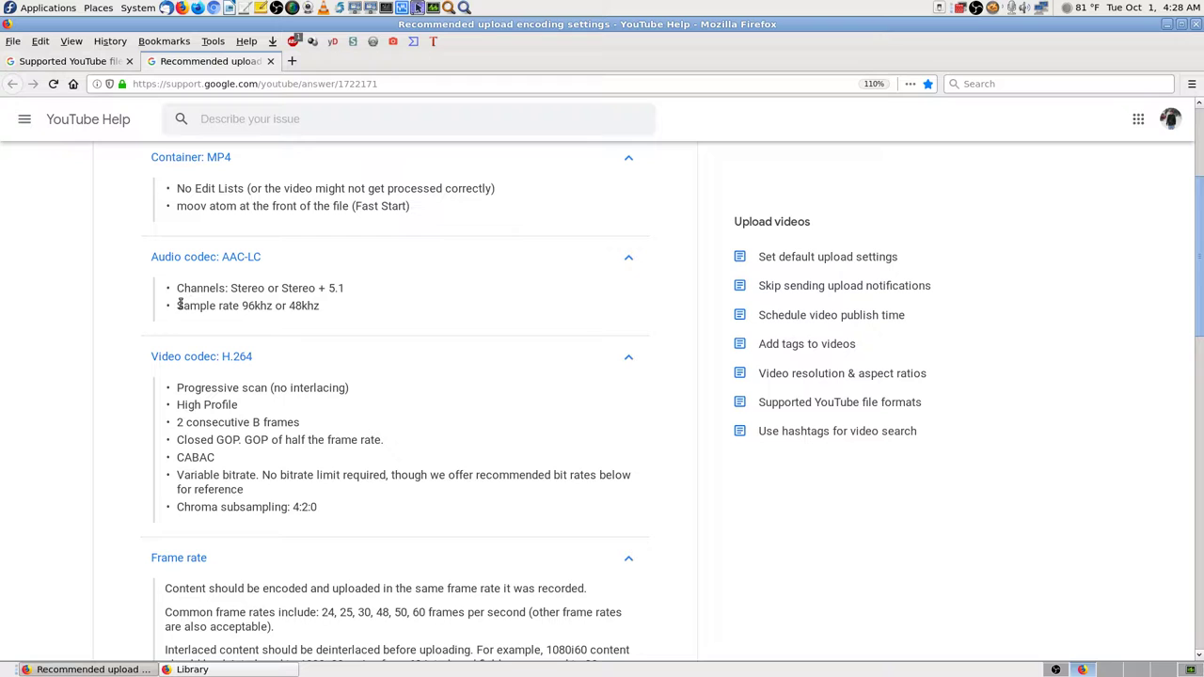
{"action": "left_click_drag", "start_coordinate": [178, 304], "coordinate": [342, 312]}
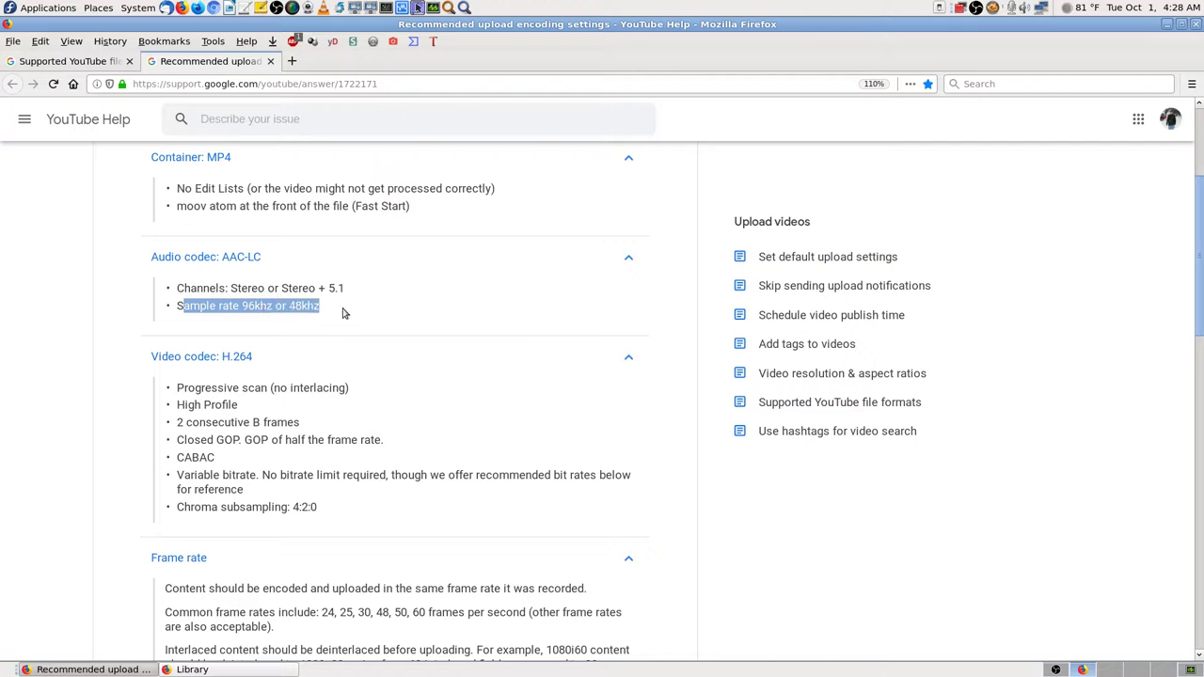
{"action": "left_click", "coordinate": [130, 356]}
Expand the Resolution and aspect ratio section and read its guidance alongside the HDR and audio bitrate tables.
{"action": "scroll", "coordinate": [136, 367], "scroll_direction": "down", "scroll_amount": 10}
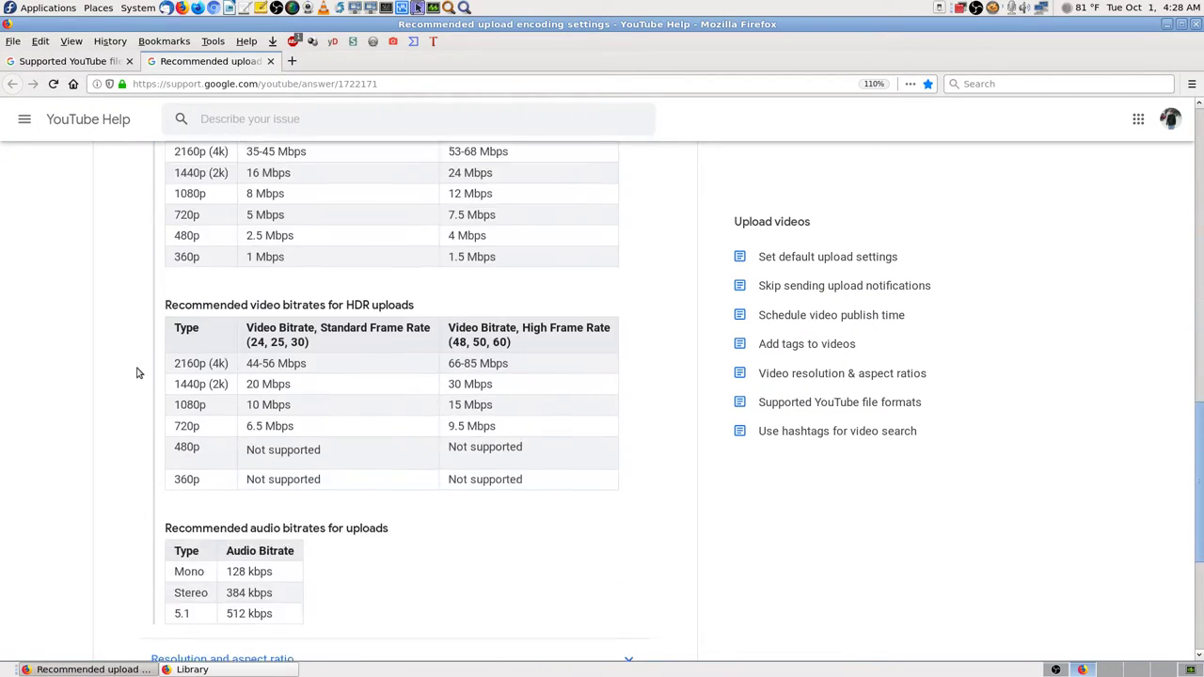
{"action": "scroll", "coordinate": [138, 371], "scroll_direction": "down", "scroll_amount": 4}
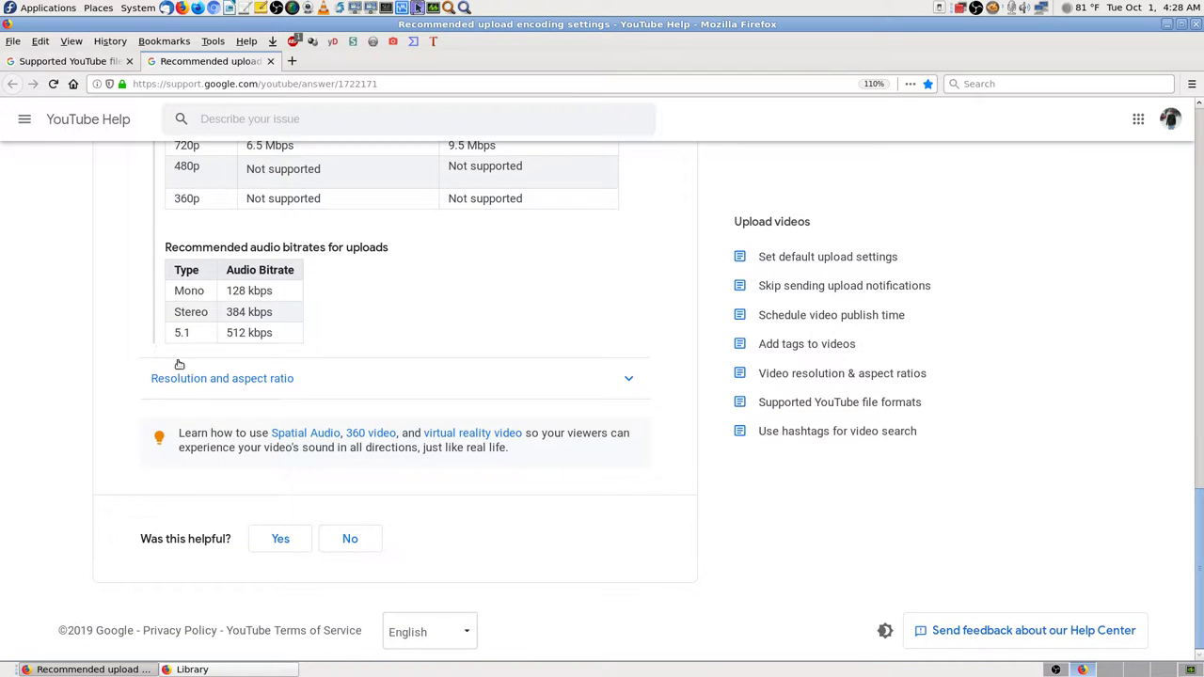
{"action": "left_click", "coordinate": [631, 376]}
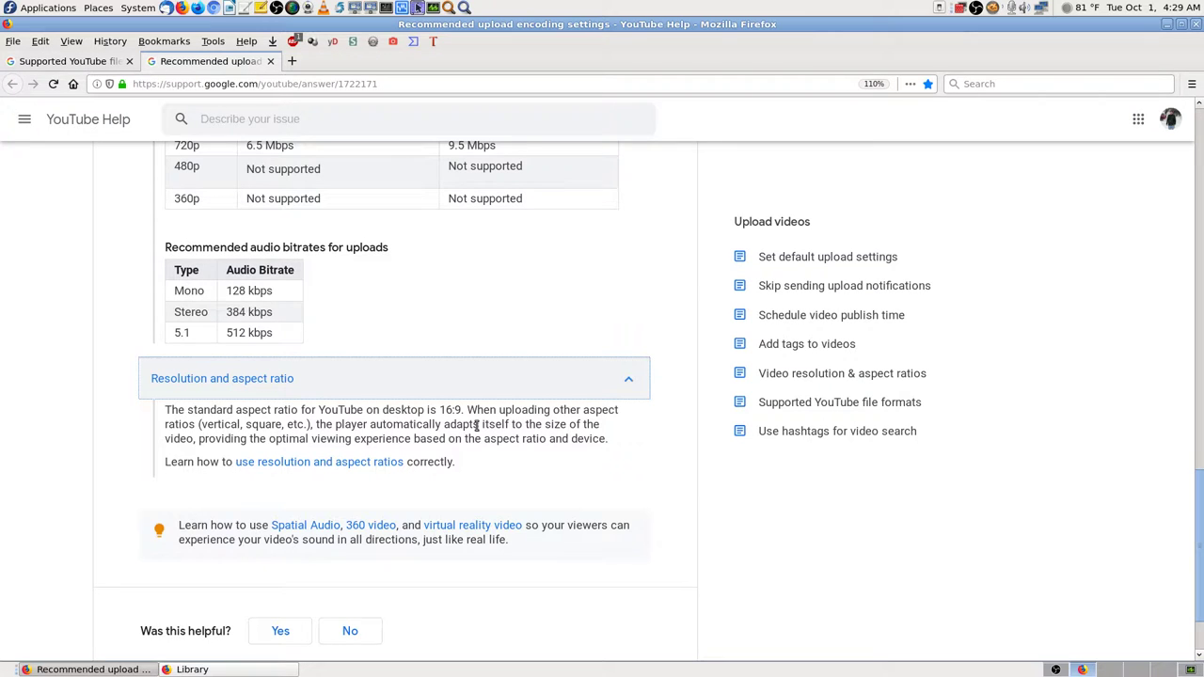
{"action": "scroll", "coordinate": [620, 395], "scroll_direction": "up", "scroll_amount": 3}
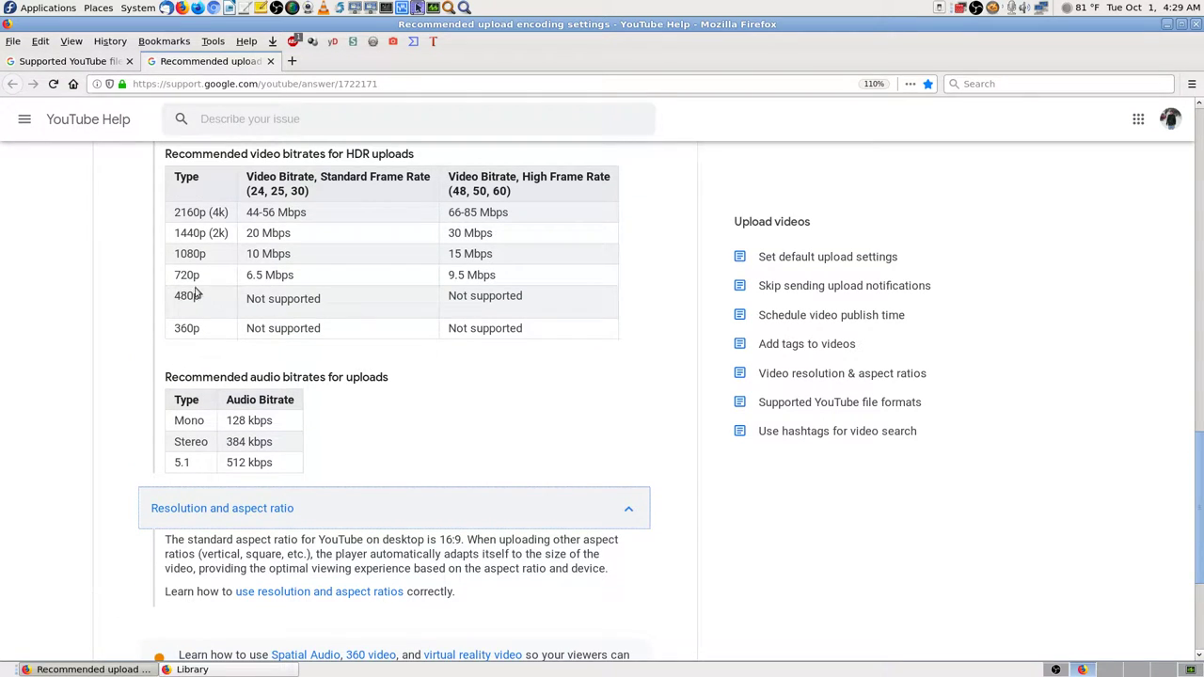
{"action": "scroll", "coordinate": [478, 565], "scroll_direction": "down", "scroll_amount": 2}
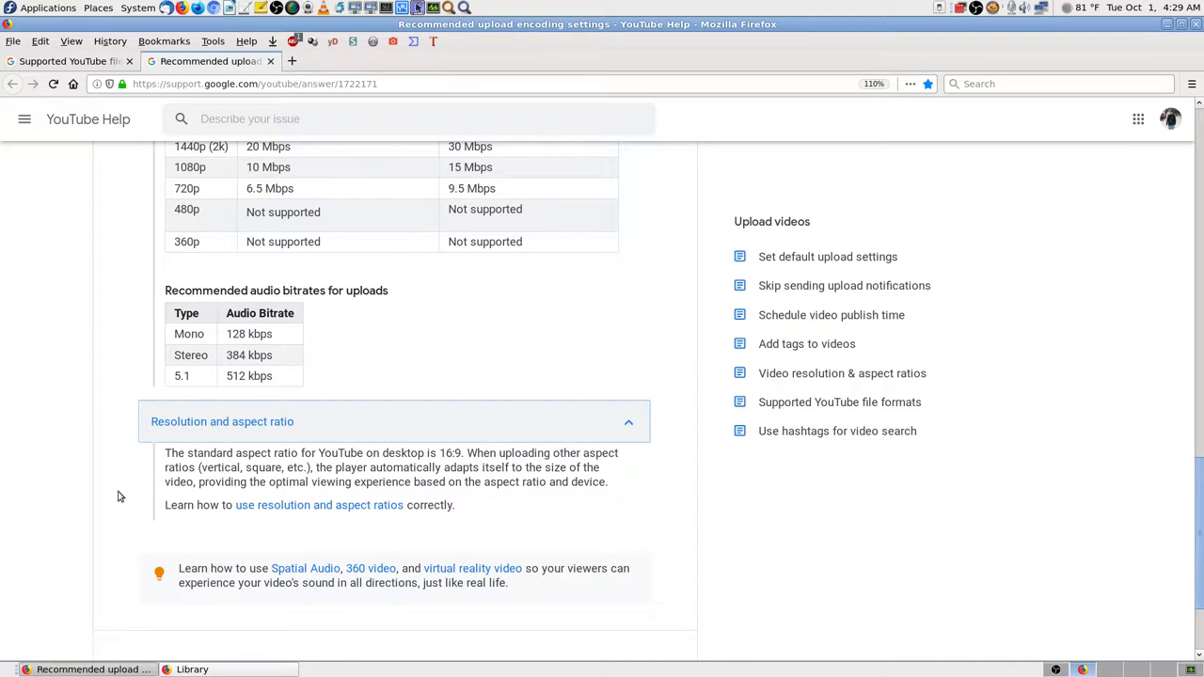
{"action": "scroll", "coordinate": [116, 494], "scroll_direction": "down", "scroll_amount": 2}
{"action": "scroll", "coordinate": [117, 496], "scroll_direction": "up", "scroll_amount": 3}
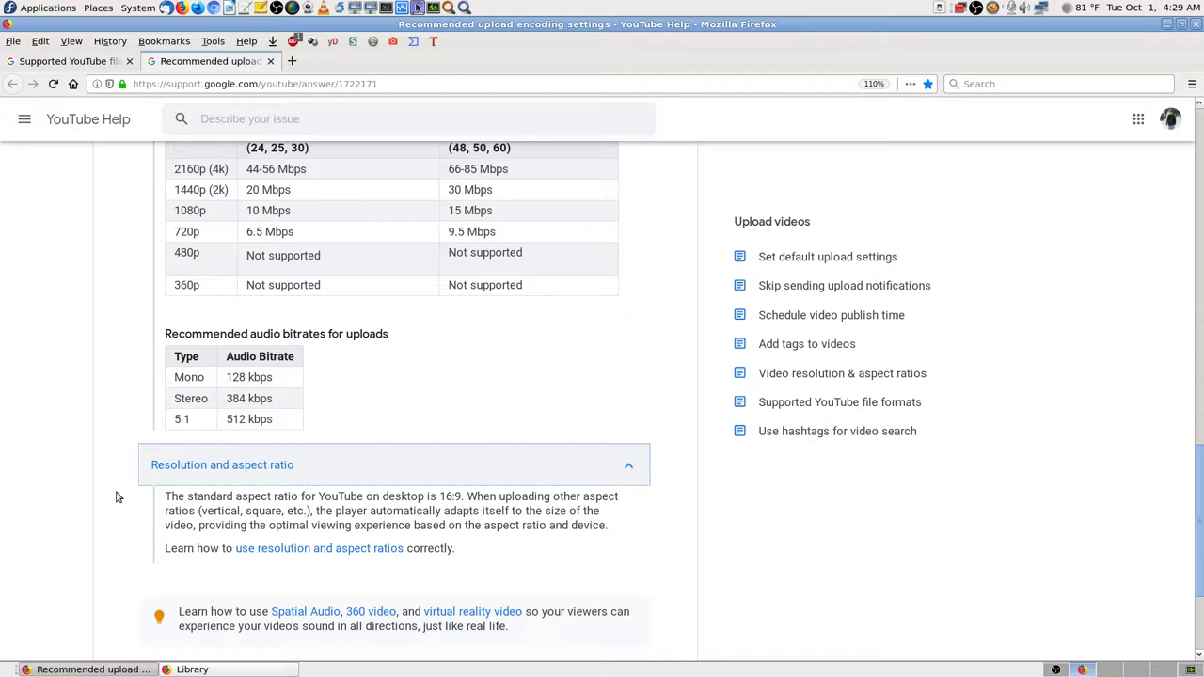
Review the HDR, SDR and audio bitrate tables again on the recommended upload encoding settings page.
{"action": "scroll", "coordinate": [117, 496], "scroll_direction": "up", "scroll_amount": 1}
{"action": "scroll", "coordinate": [689, 546], "scroll_direction": "up", "scroll_amount": 4}
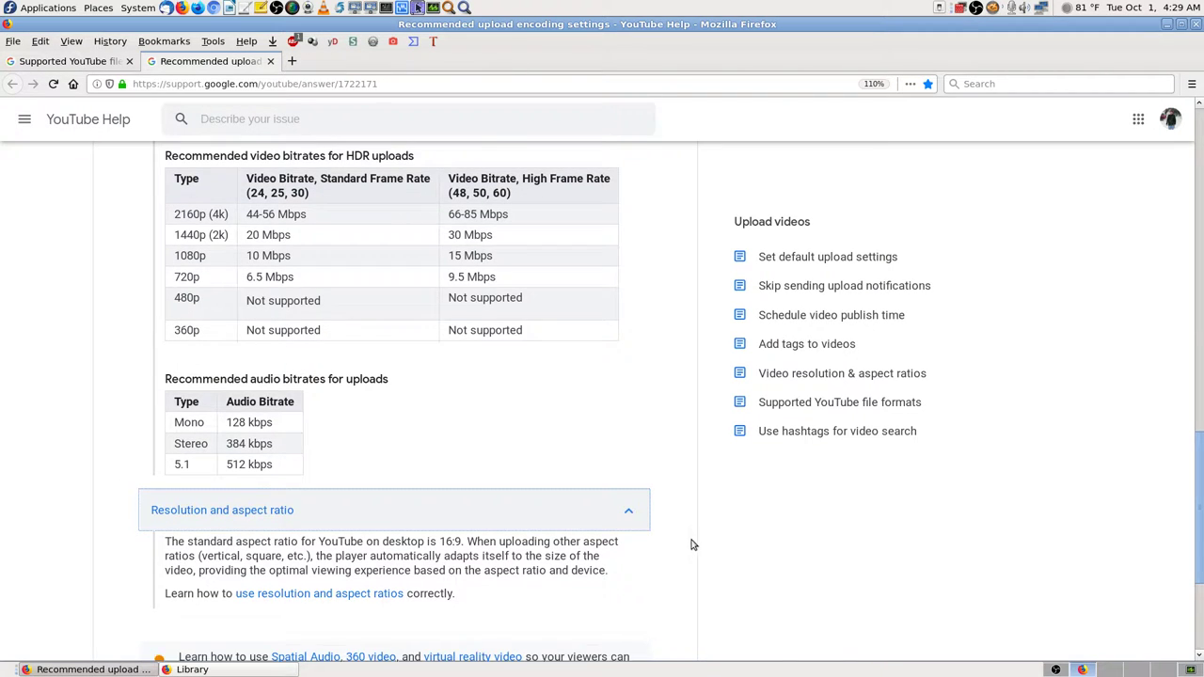
{"action": "left_click", "coordinate": [83, 62]}
{"action": "left_click", "coordinate": [188, 62]}
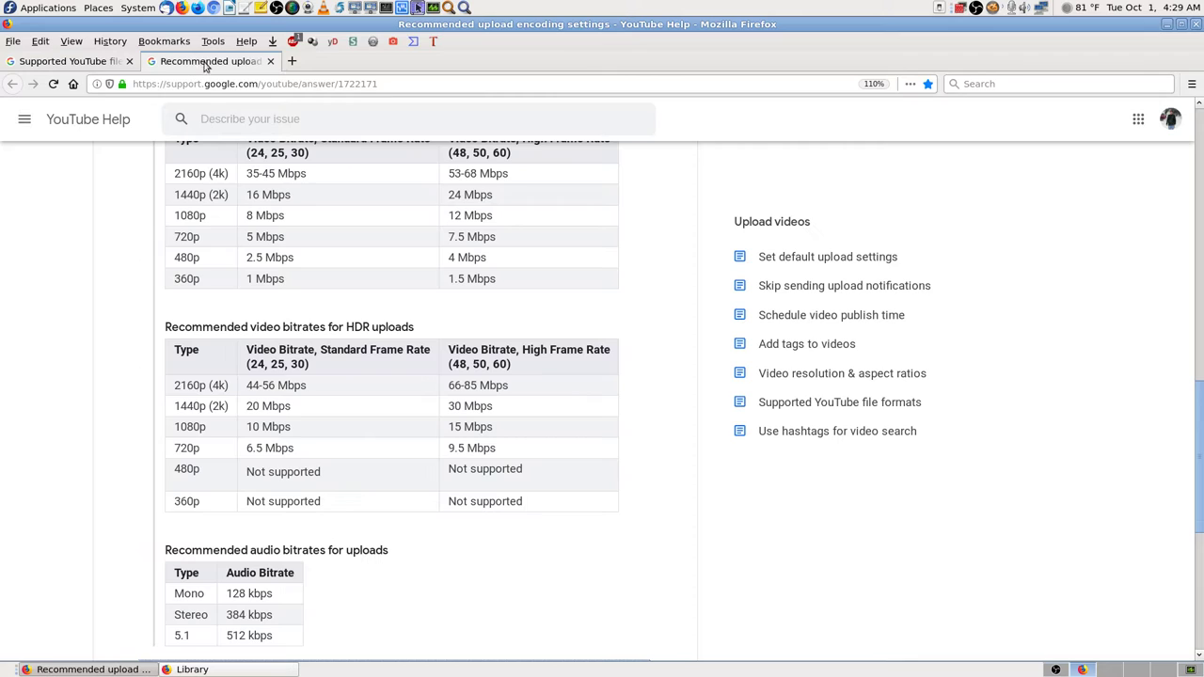
Show the bookmarks toolbar and use the channel videos bookmark to open the list of live streams in YouTube Studio.
{"action": "right_click", "coordinate": [939, 62]}
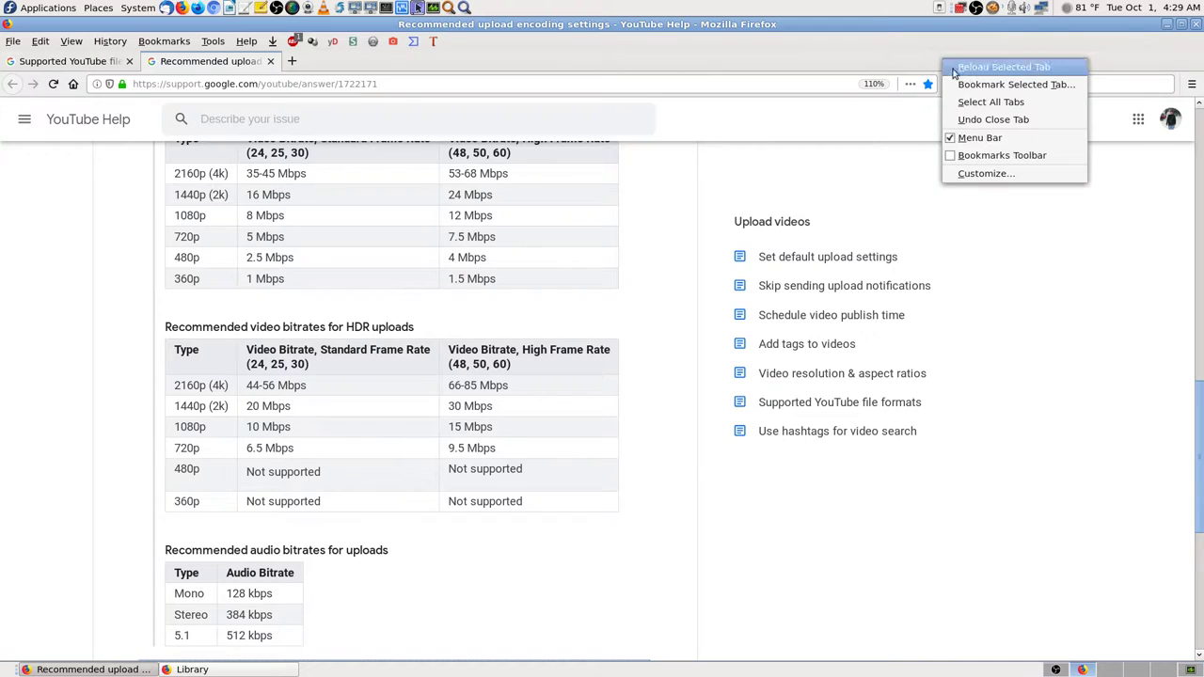
{"action": "left_click", "coordinate": [983, 154]}
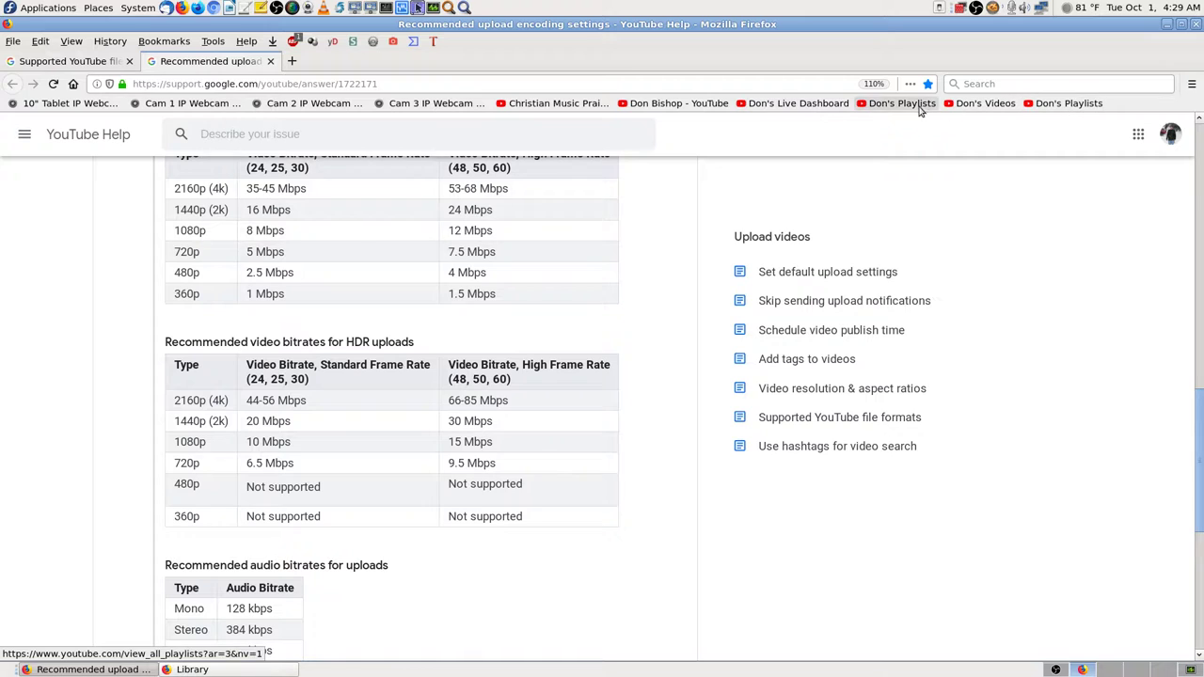
{"action": "left_click", "coordinate": [978, 107]}
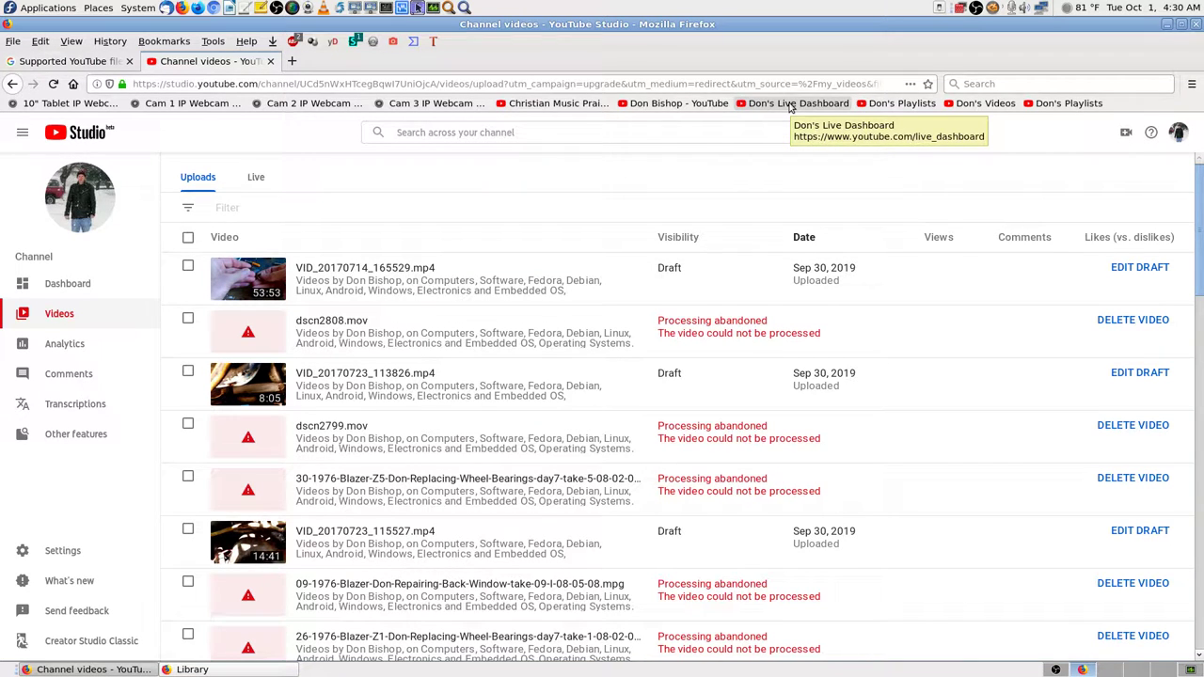
{"action": "left_click", "coordinate": [252, 178]}
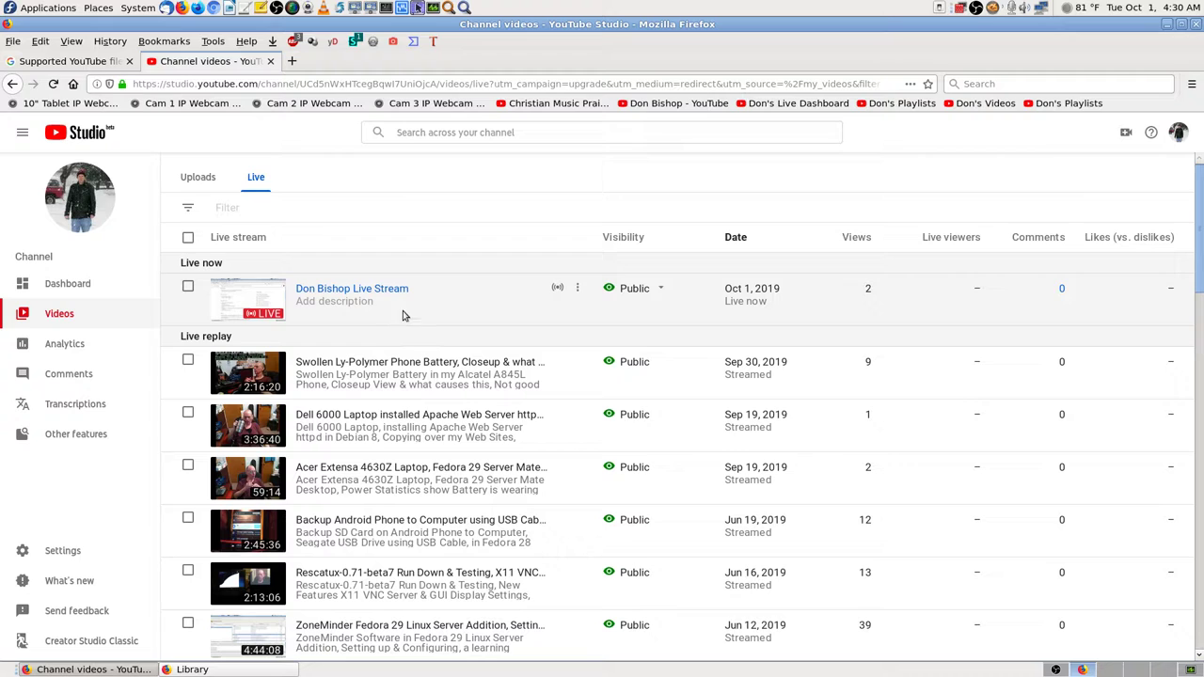
Open the bookmarked Live Dashboard and check the stream health, elapsed time and live preview.
{"action": "left_click", "coordinate": [804, 105]}
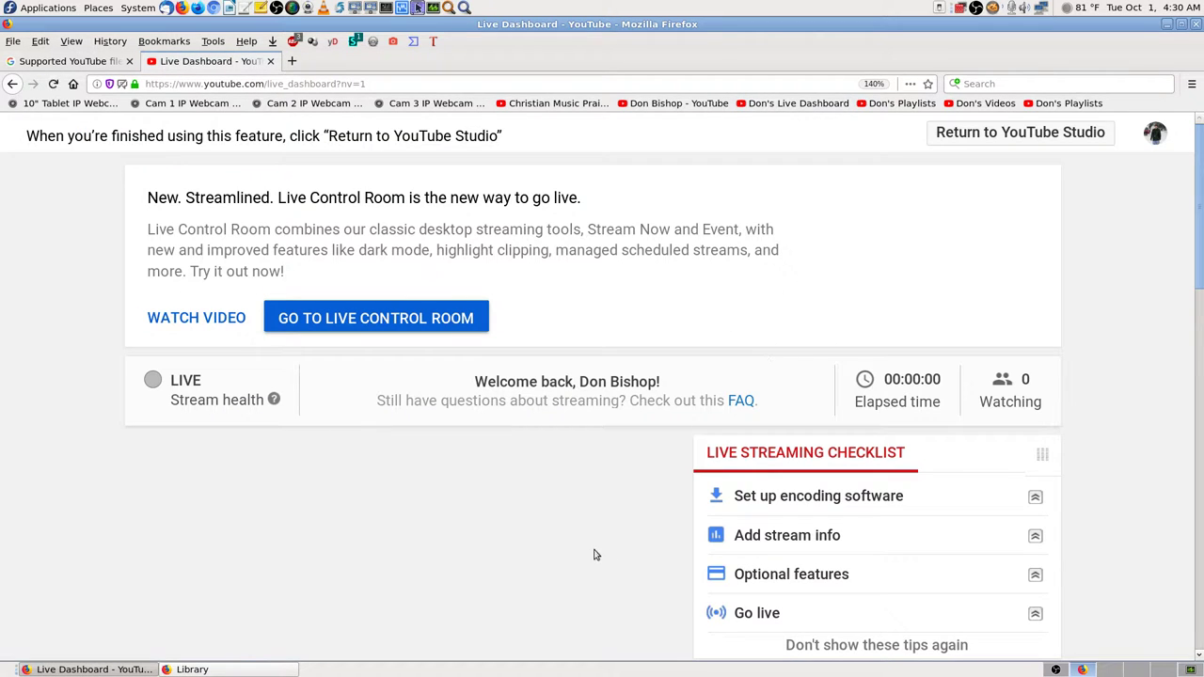
{"action": "scroll", "coordinate": [1144, 508], "scroll_direction": "down", "scroll_amount": 3}
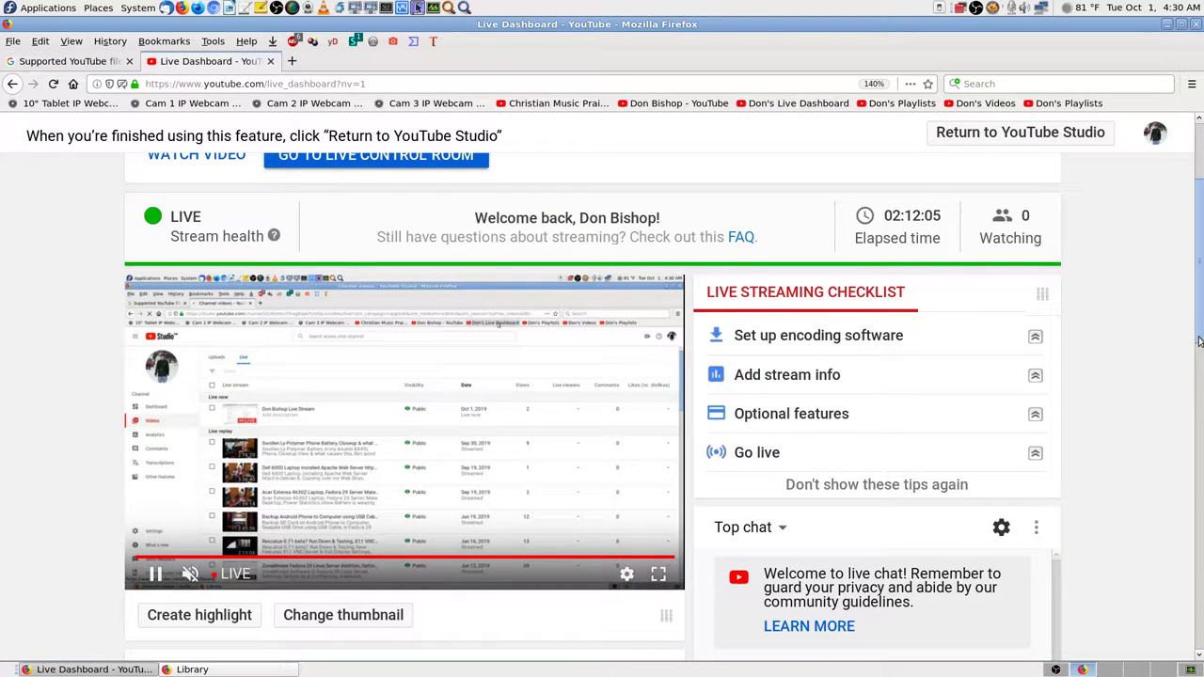
{"action": "scroll", "coordinate": [1199, 333], "scroll_direction": "down", "scroll_amount": 1}
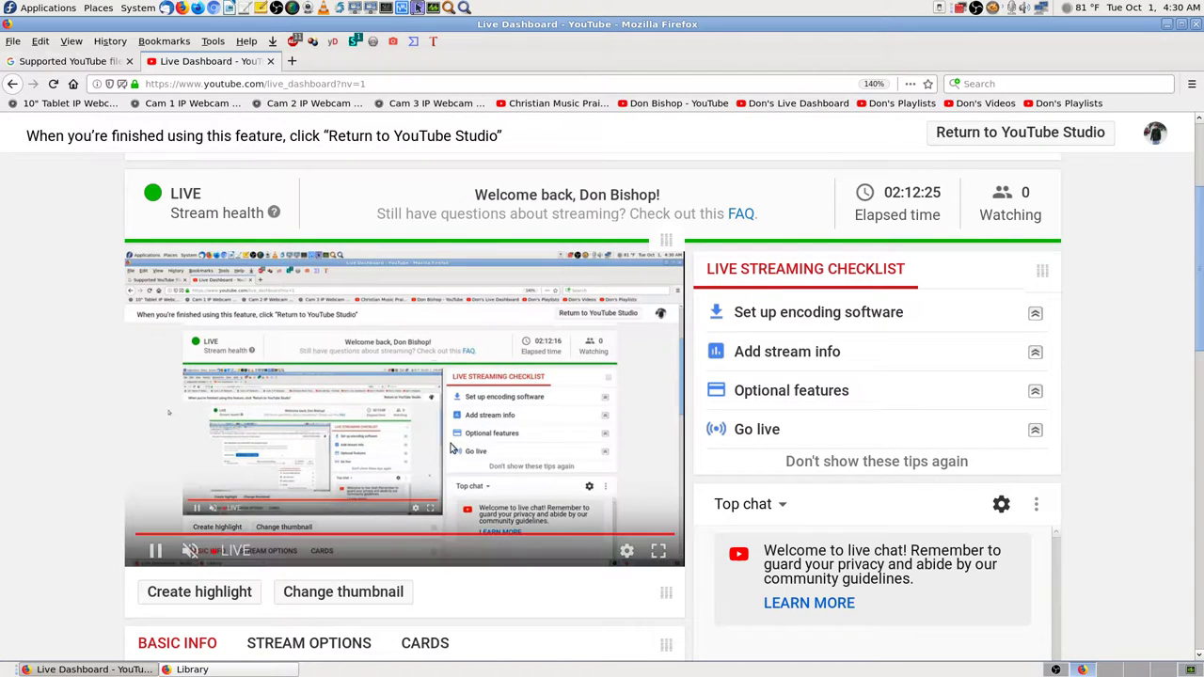
Switch to OBS, change the active scene to Cam 1 and Desktop, and return to the Live Dashboard in Firefox.
{"action": "left_click", "coordinate": [1056, 669]}
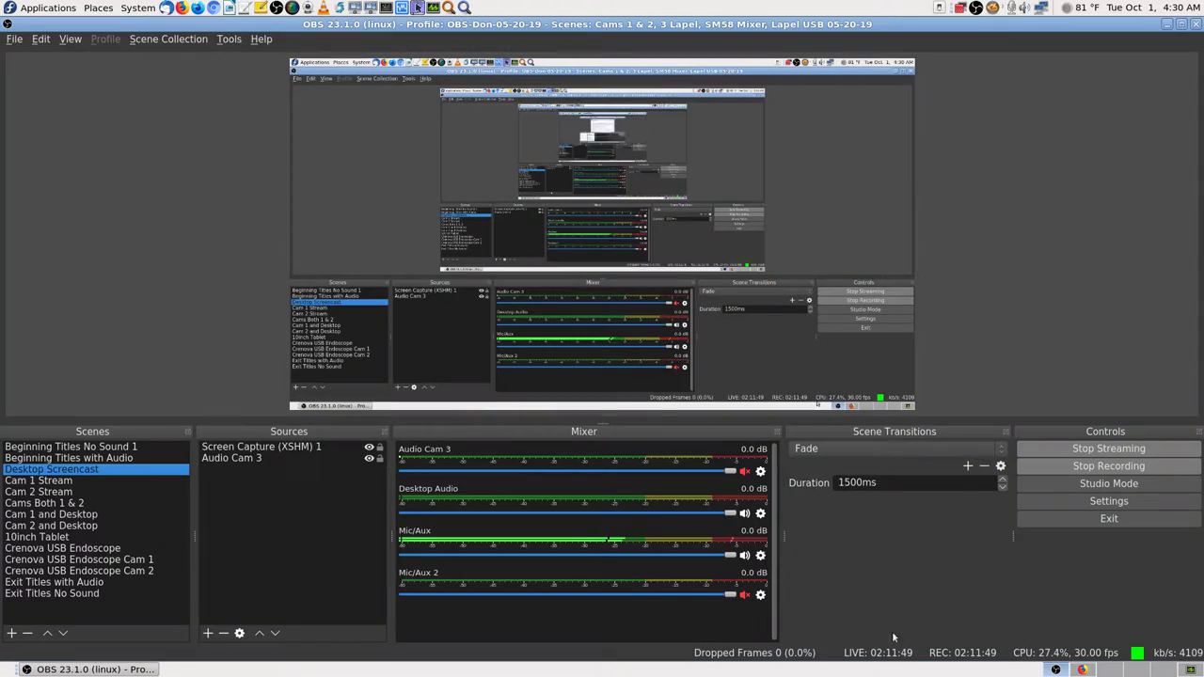
{"action": "left_click", "coordinate": [71, 484]}
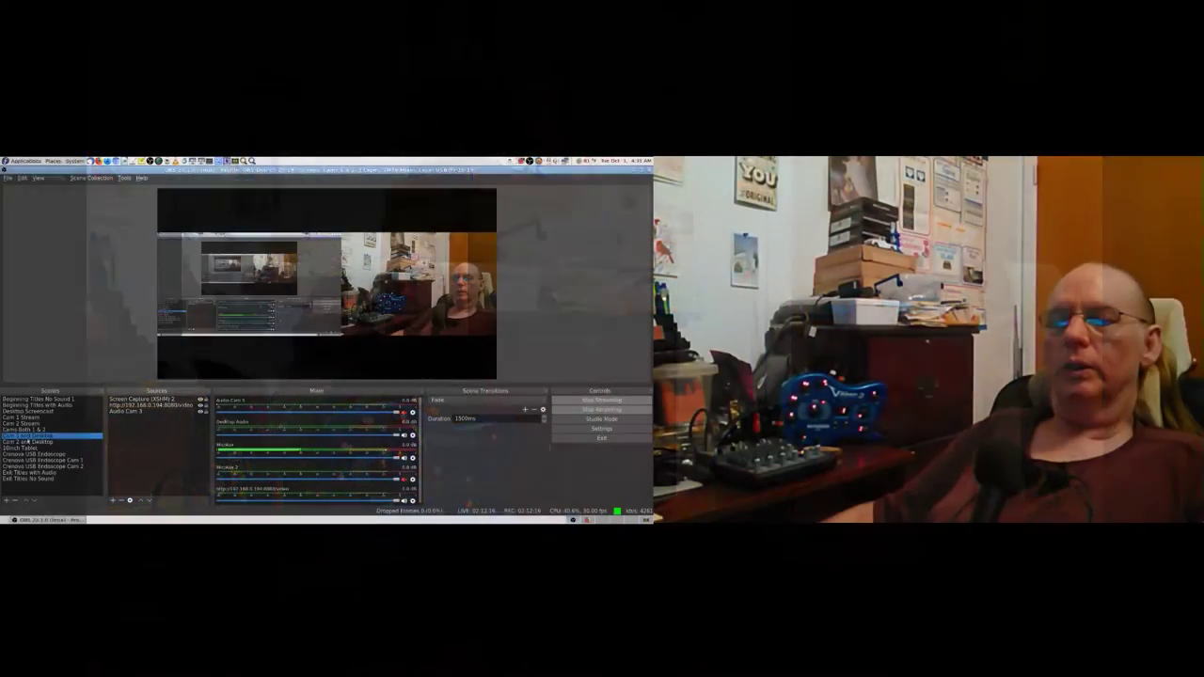
{"action": "left_click", "coordinate": [589, 520]}
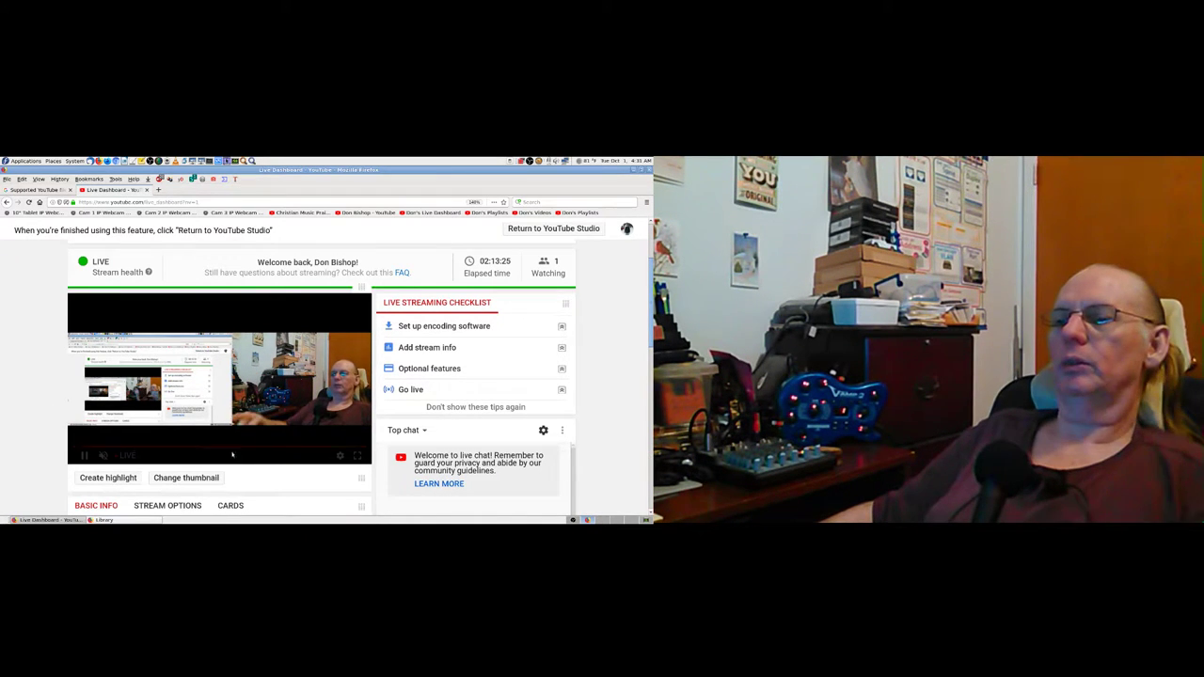
Check the live stream preview in the dashboard and close the Live Dashboard tab.
{"action": "mouse_move", "coordinate": [249, 415]}
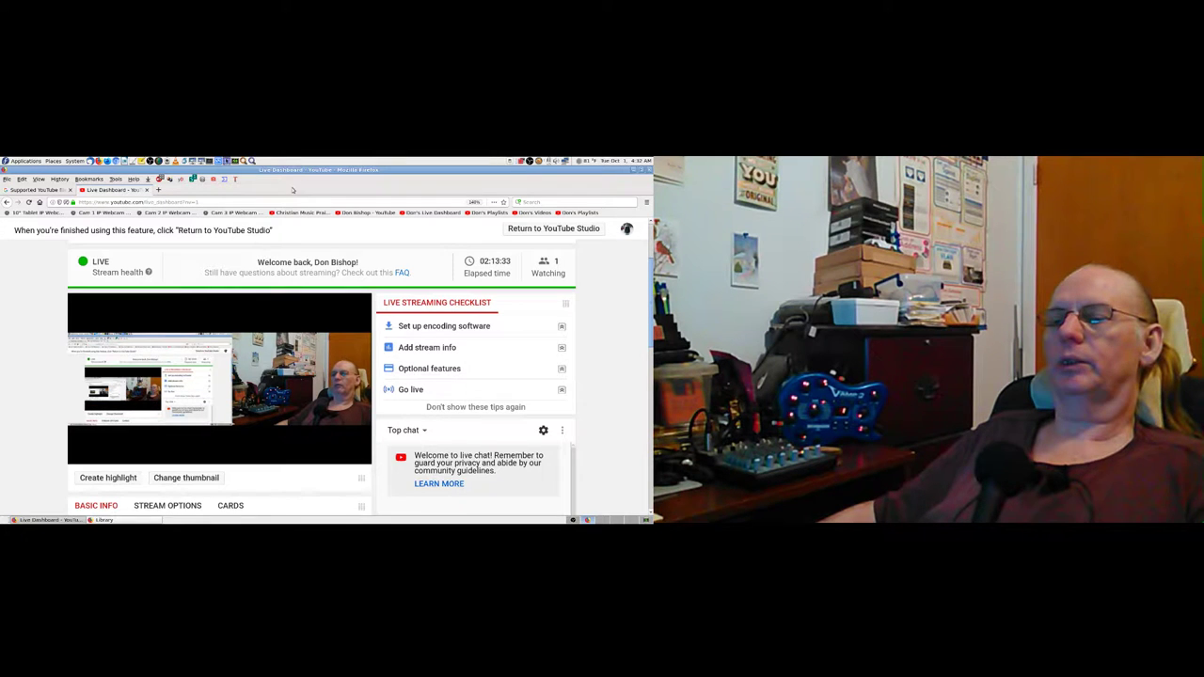
{"action": "mouse_move", "coordinate": [103, 455]}
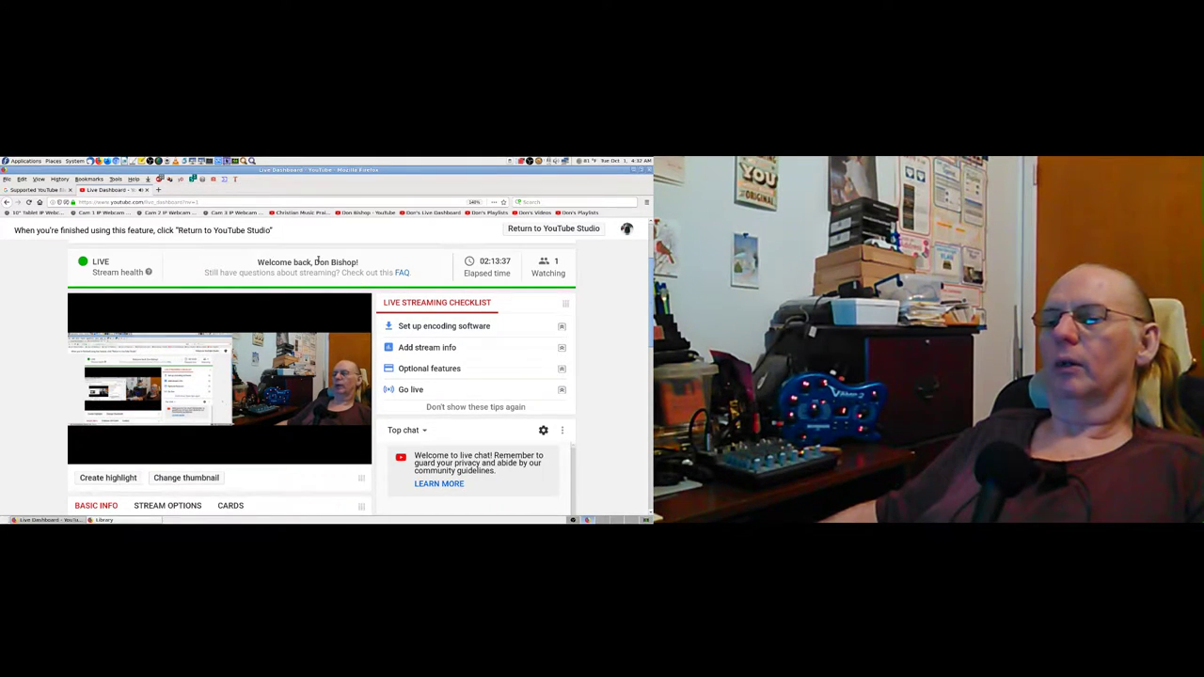
{"action": "key", "text": "ctrl+Tab"}
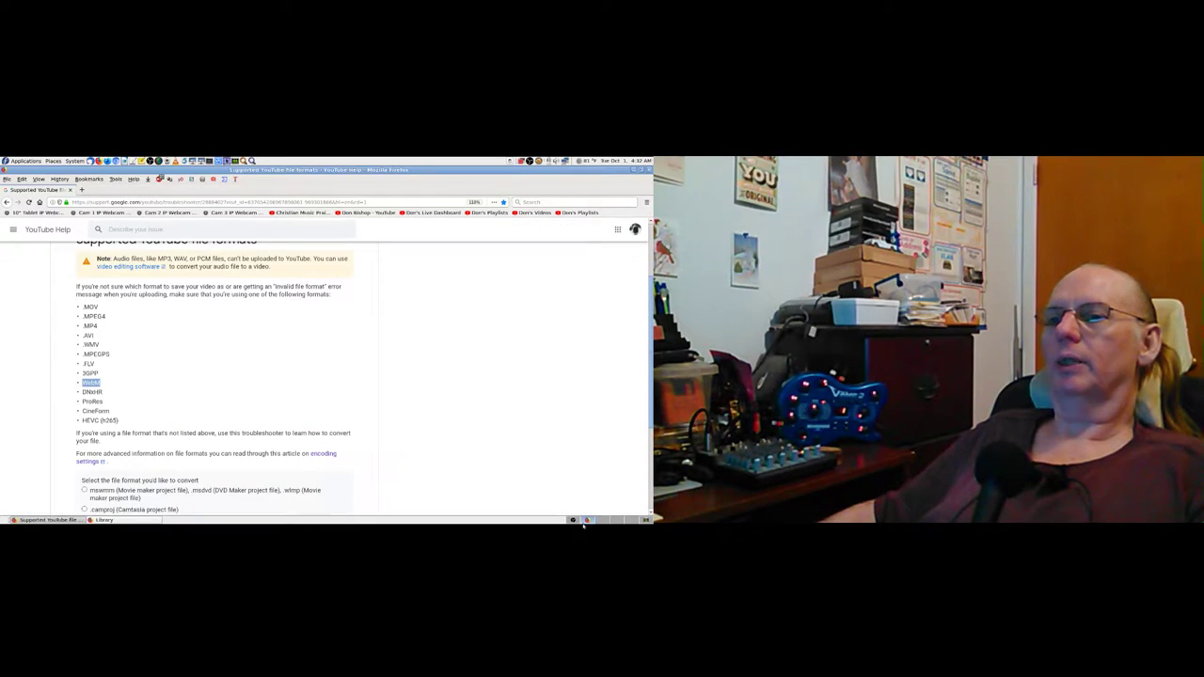
Switch to OBS, change the active scene back to Desktop Screencast, and return to Firefox.
{"action": "left_click", "coordinate": [585, 520]}
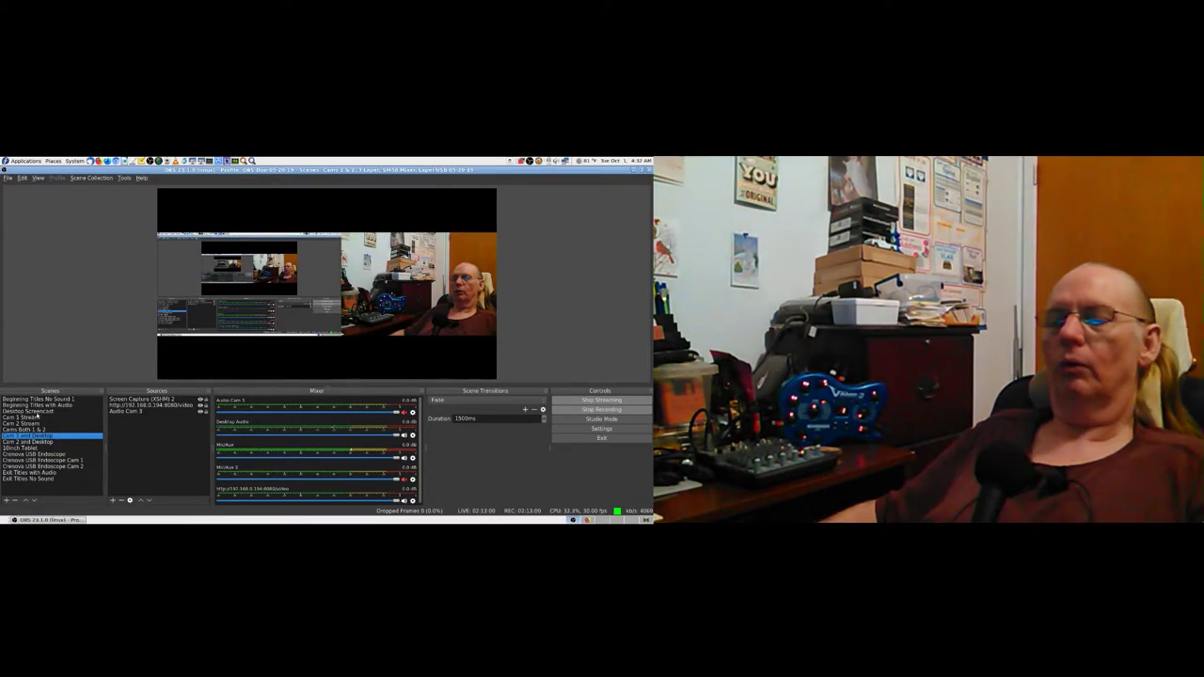
{"action": "left_click", "coordinate": [38, 412]}
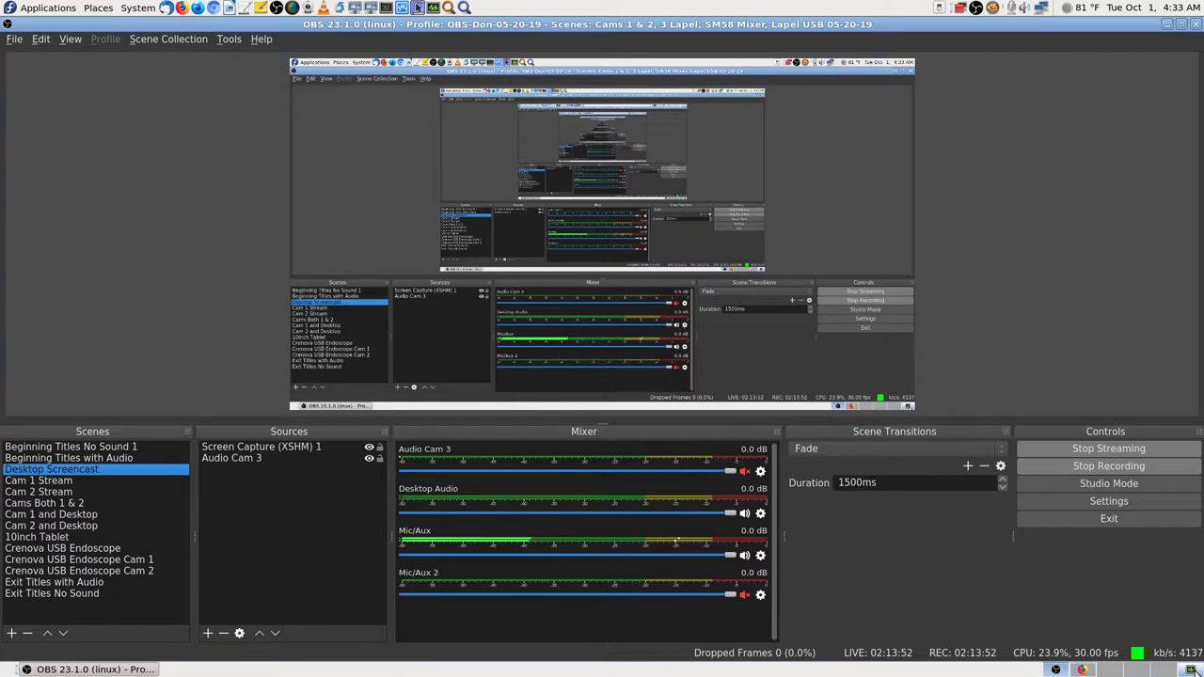
{"action": "left_click", "coordinate": [1086, 670]}
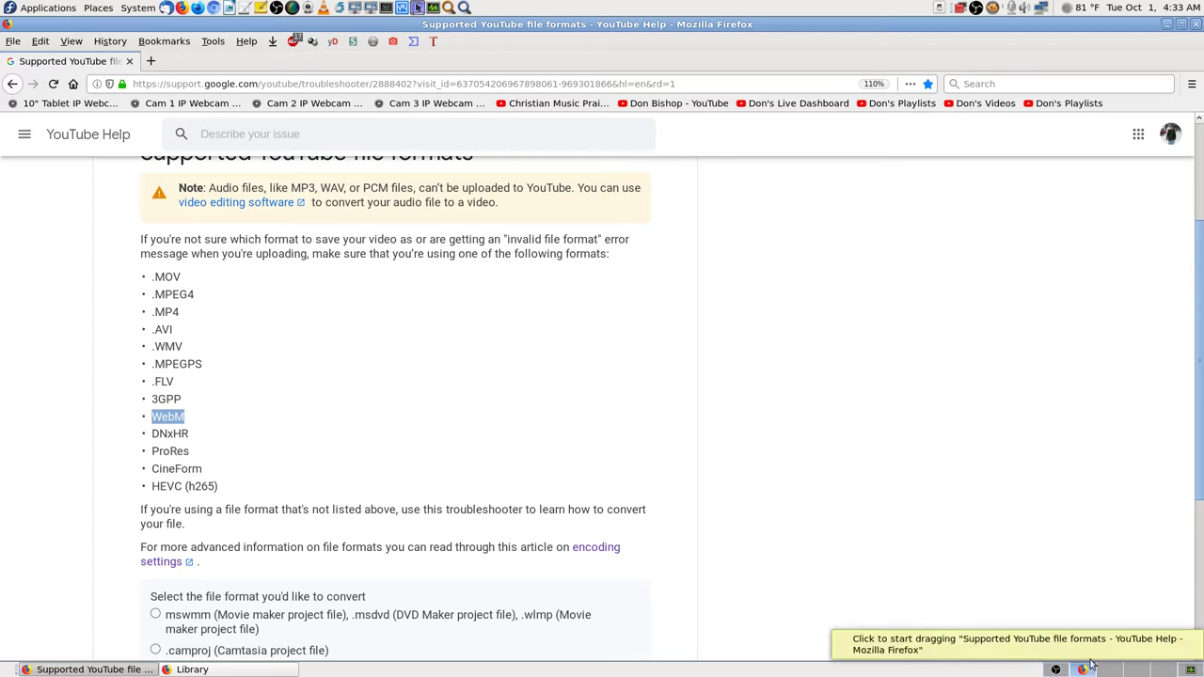
Hide the bookmarks toolbar, clear the WebM text highlight, and close the bookmarks Library window.
{"action": "right_click", "coordinate": [764, 55]}
{"action": "left_click", "coordinate": [804, 147]}
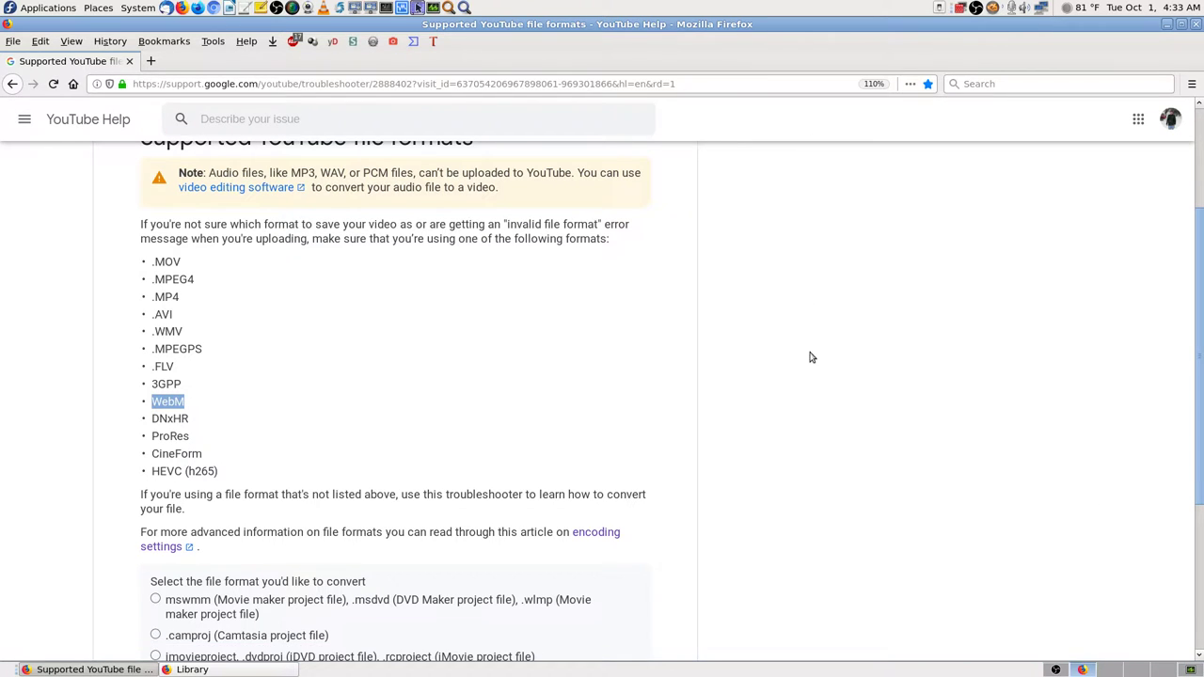
{"action": "left_click", "coordinate": [511, 416]}
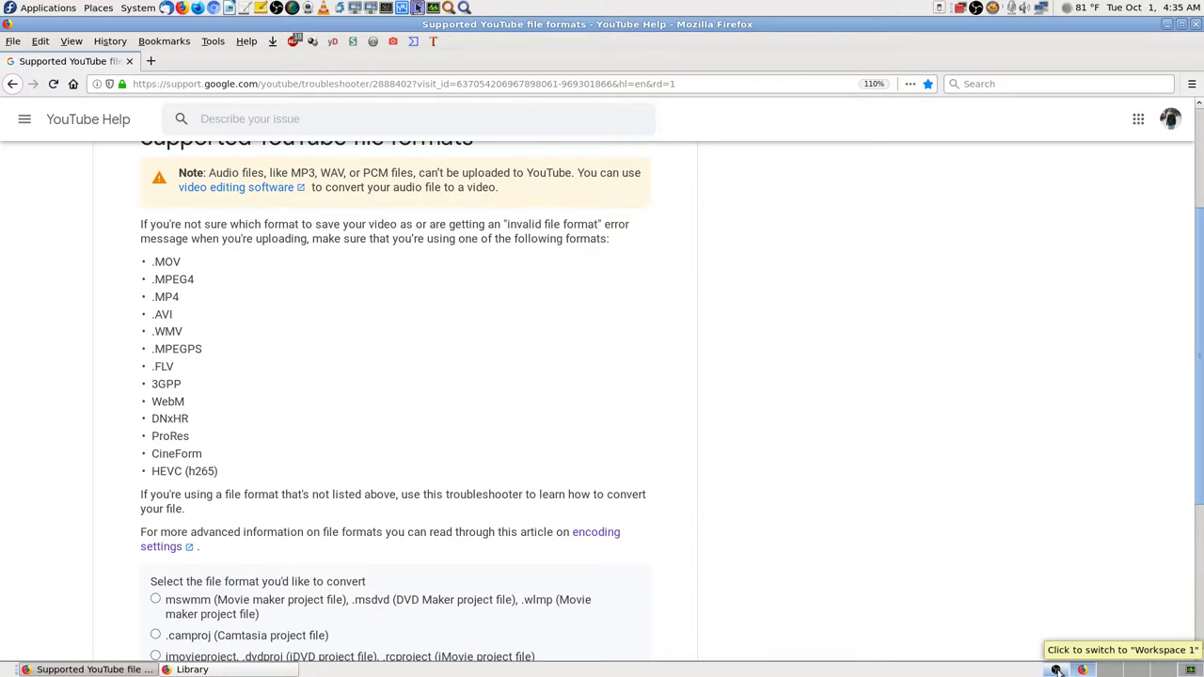
{"action": "left_click", "coordinate": [276, 670]}
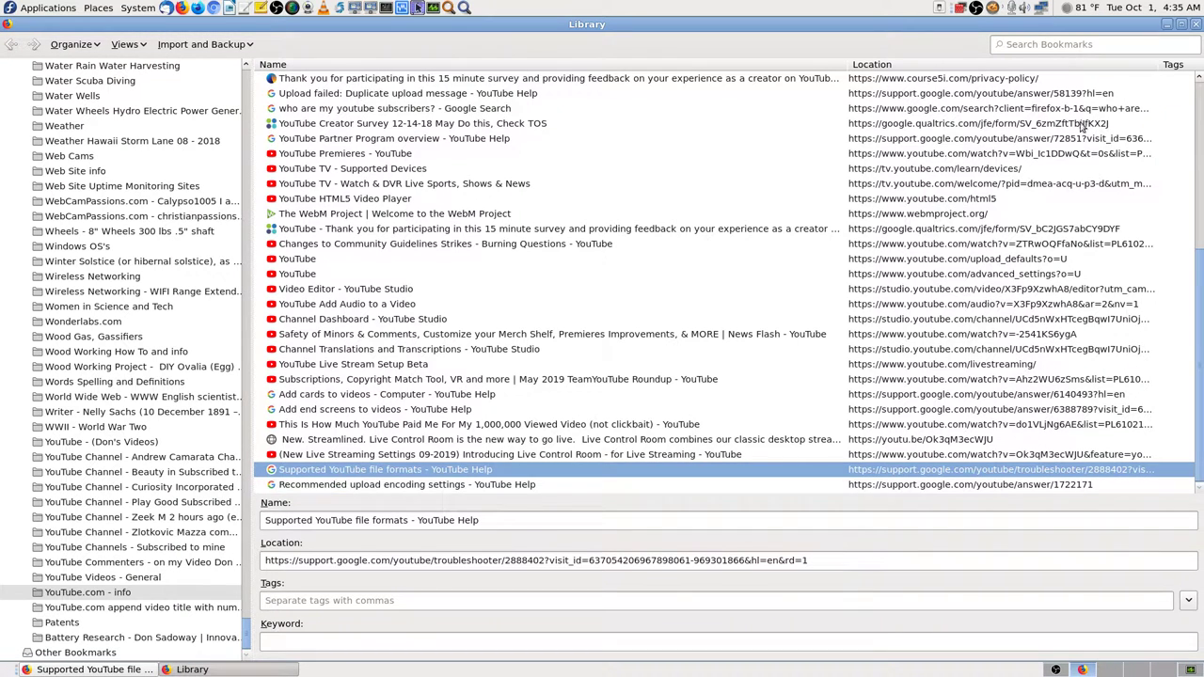
{"action": "left_click", "coordinate": [1195, 24]}
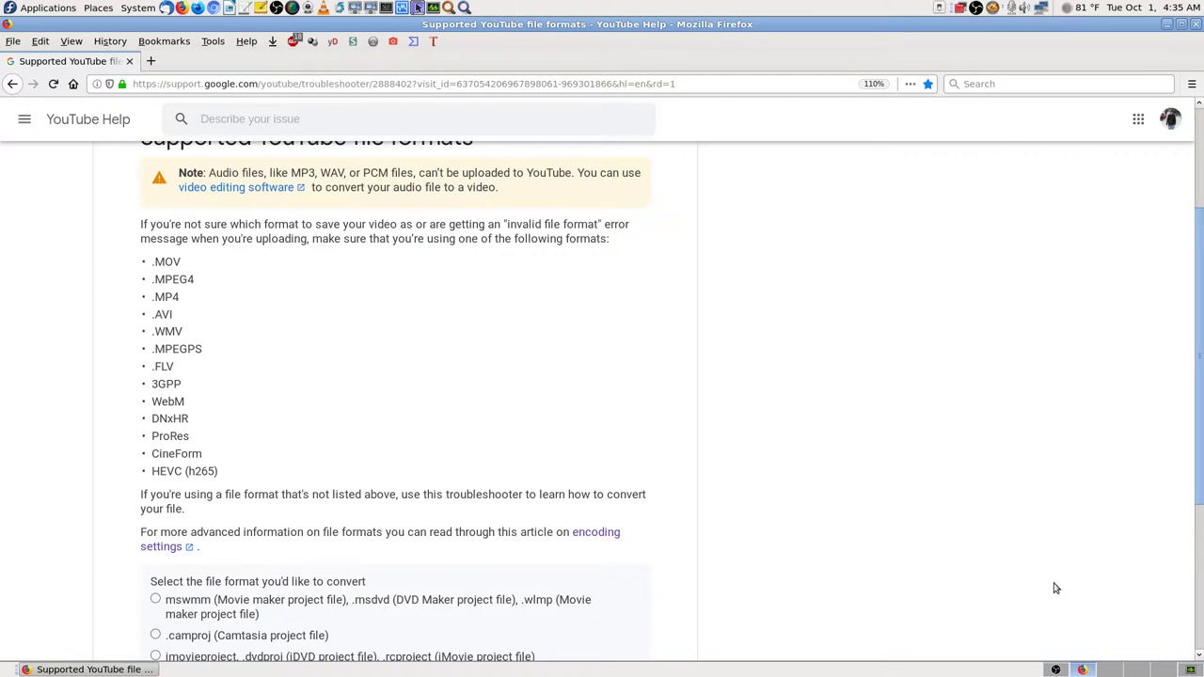
Review the Supported YouTube file formats page, from the file conversion options back to the audio file note and format list.
{"action": "scroll", "coordinate": [48, 517], "scroll_direction": "down", "scroll_amount": 3}
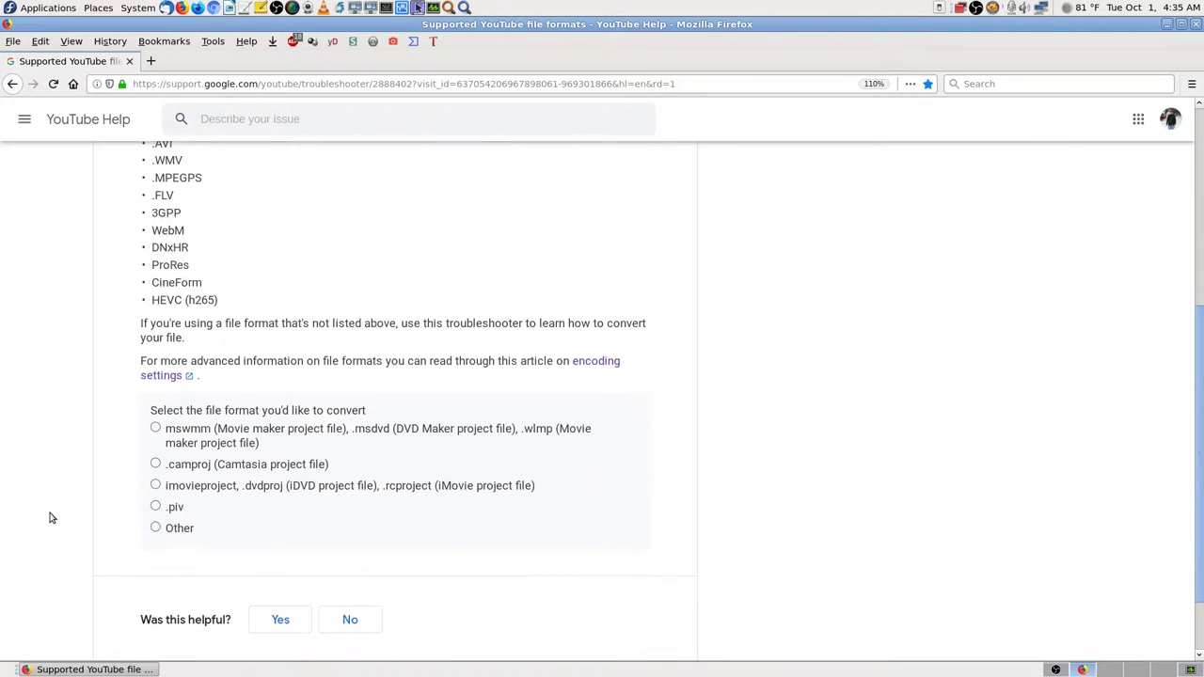
{"action": "scroll", "coordinate": [51, 515], "scroll_direction": "up", "scroll_amount": 4}
{"action": "scroll", "coordinate": [51, 516], "scroll_direction": "up", "scroll_amount": 1}
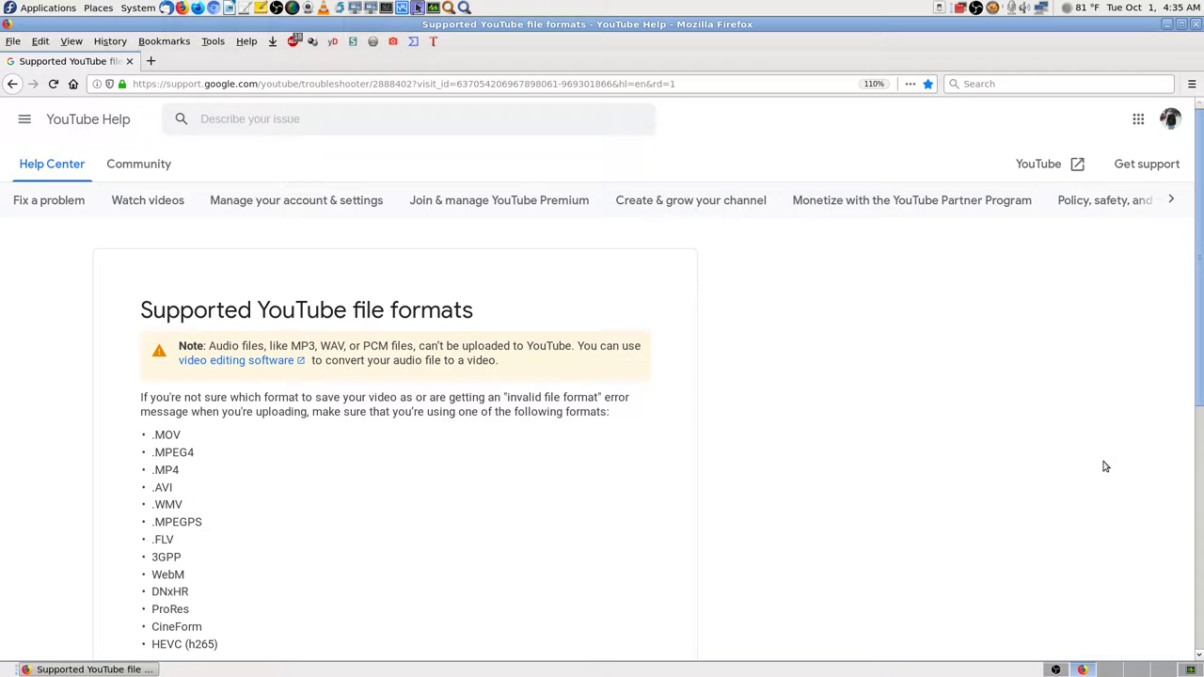
{"action": "scroll", "coordinate": [1105, 467], "scroll_direction": "down", "scroll_amount": 1}
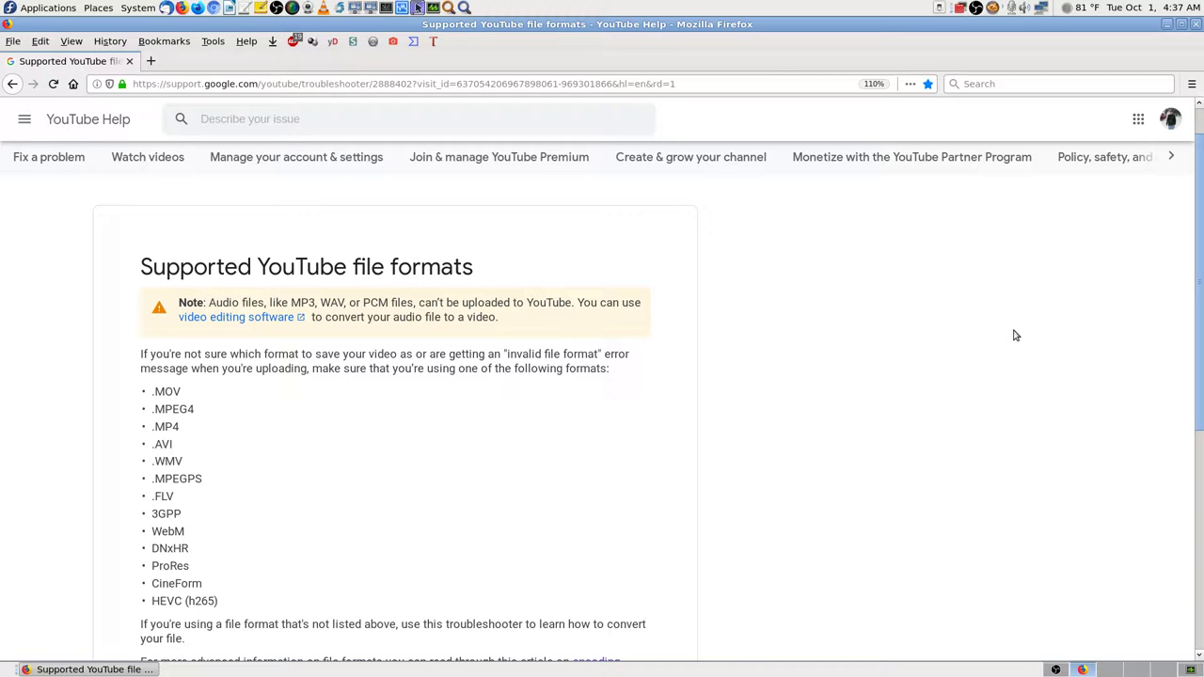
Open a new browser tab.
{"action": "left_click", "coordinate": [151, 61]}
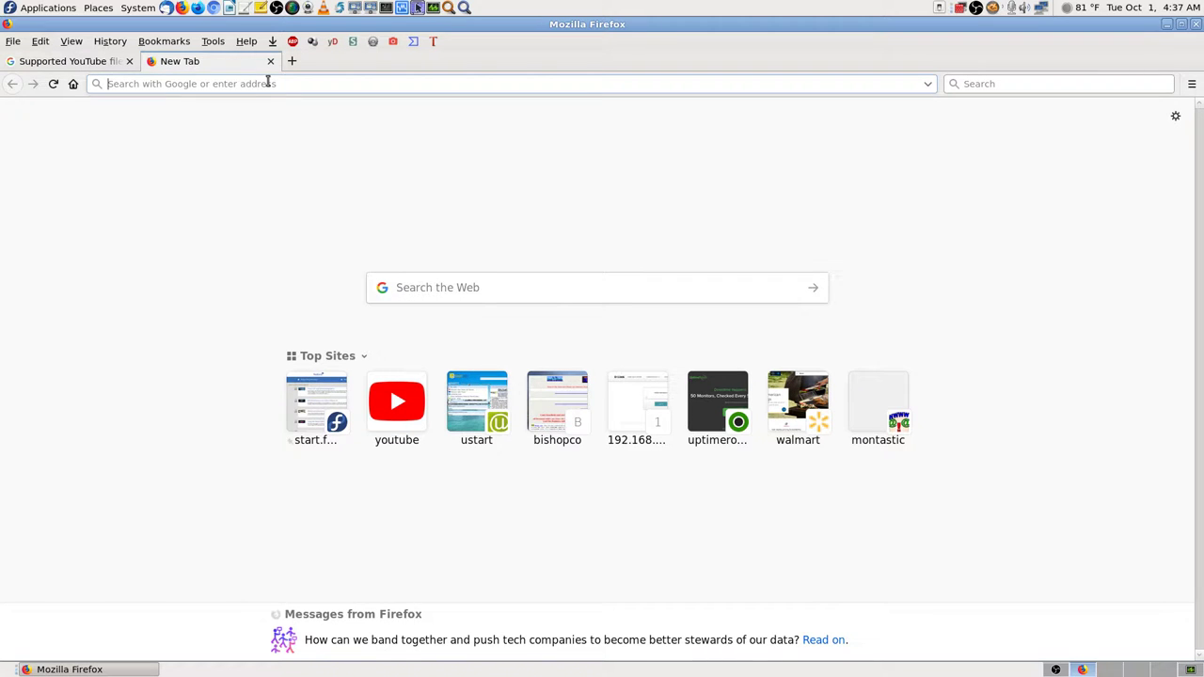
{"action": "type", "text": "up"}
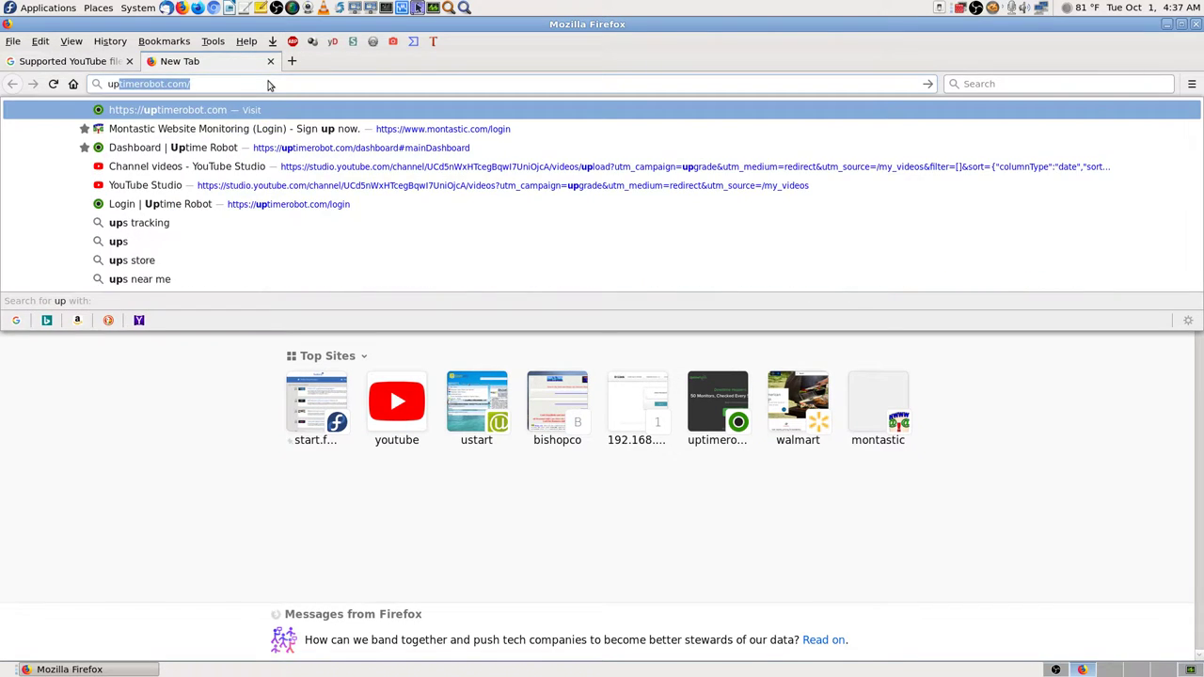
{"action": "key", "text": "BackSpace"}
{"action": "key", "text": "BackSpace"}
{"action": "key", "text": "BackSpace"}
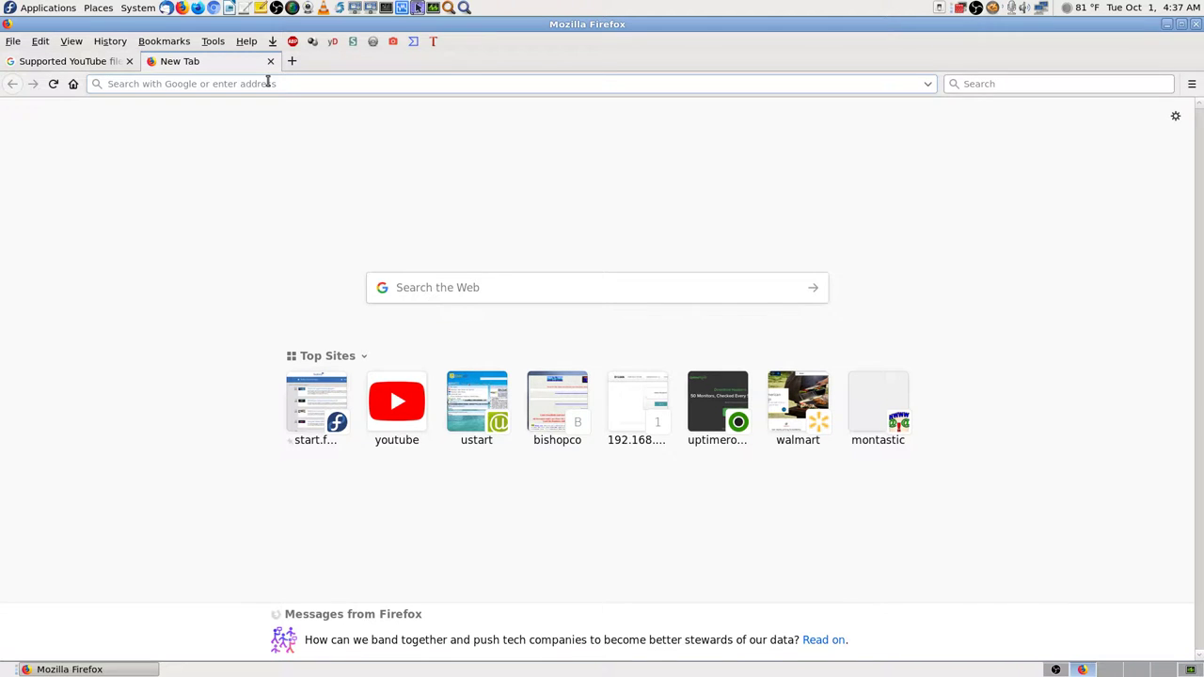
Go to montastic.com and log in to the website monitoring account with the saved e-mail and password.
{"action": "type", "text": "mo"}
{"action": "key", "text": "Return"}
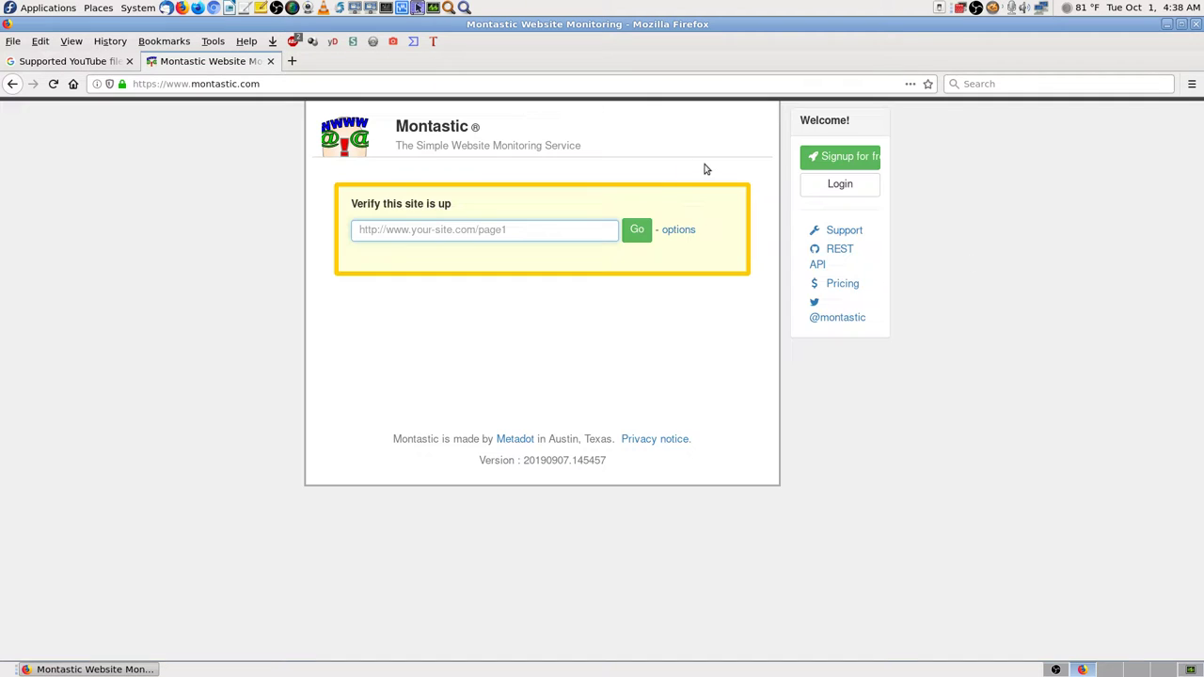
{"action": "left_click", "coordinate": [840, 184]}
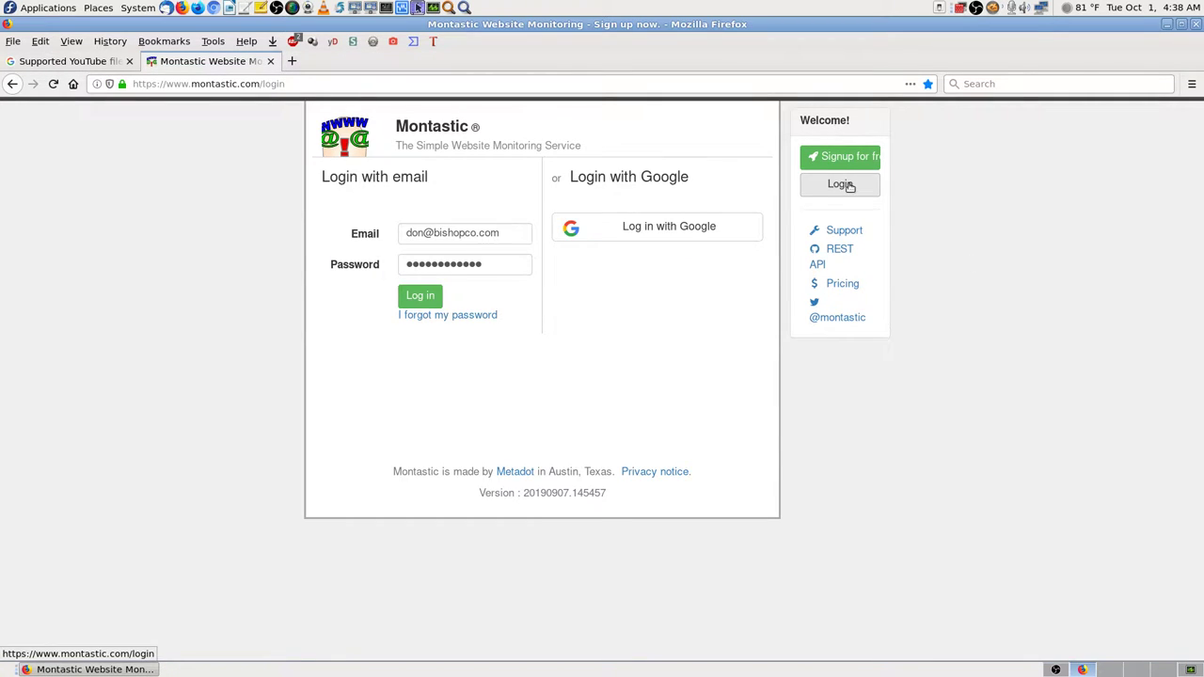
{"action": "left_click", "coordinate": [431, 298]}
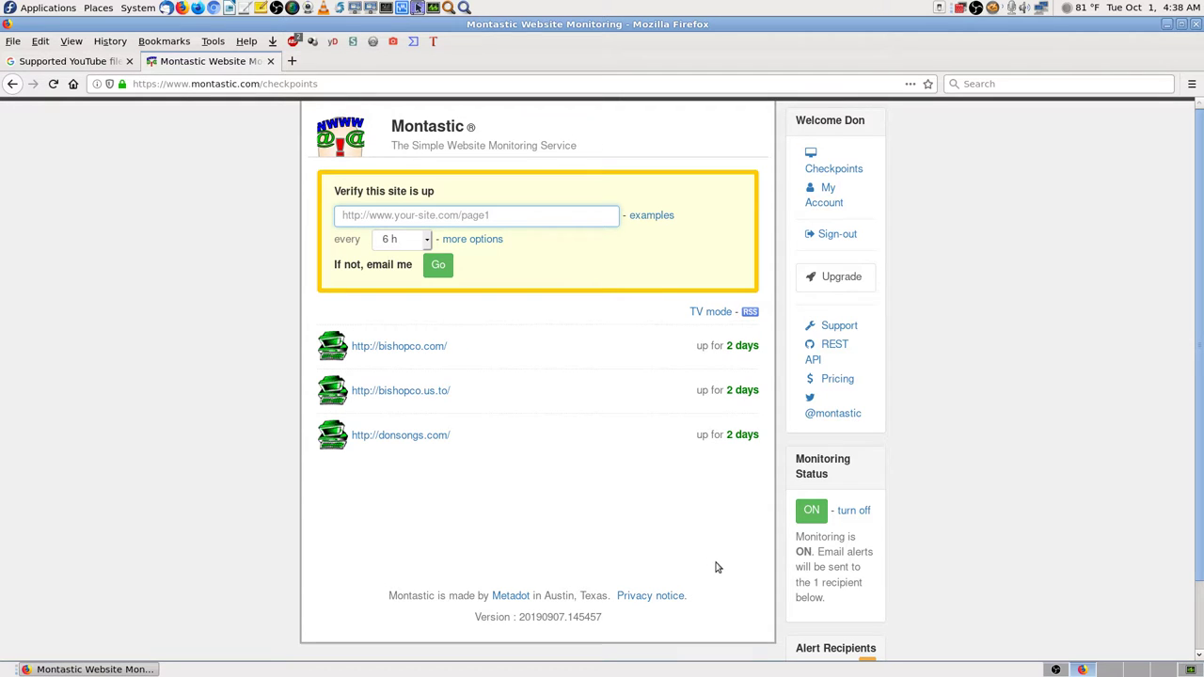
Run an immediate uptime check on each of the three monitored websites, and check the first one again.
{"action": "left_click", "coordinate": [689, 349]}
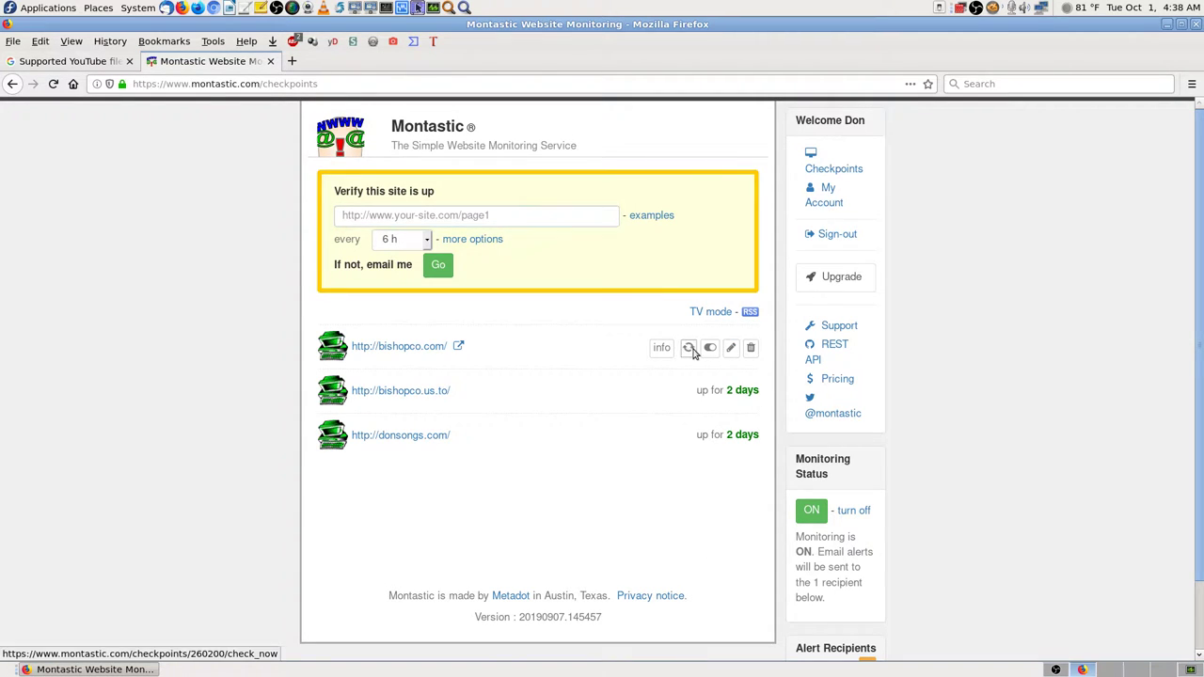
{"action": "left_click", "coordinate": [687, 391]}
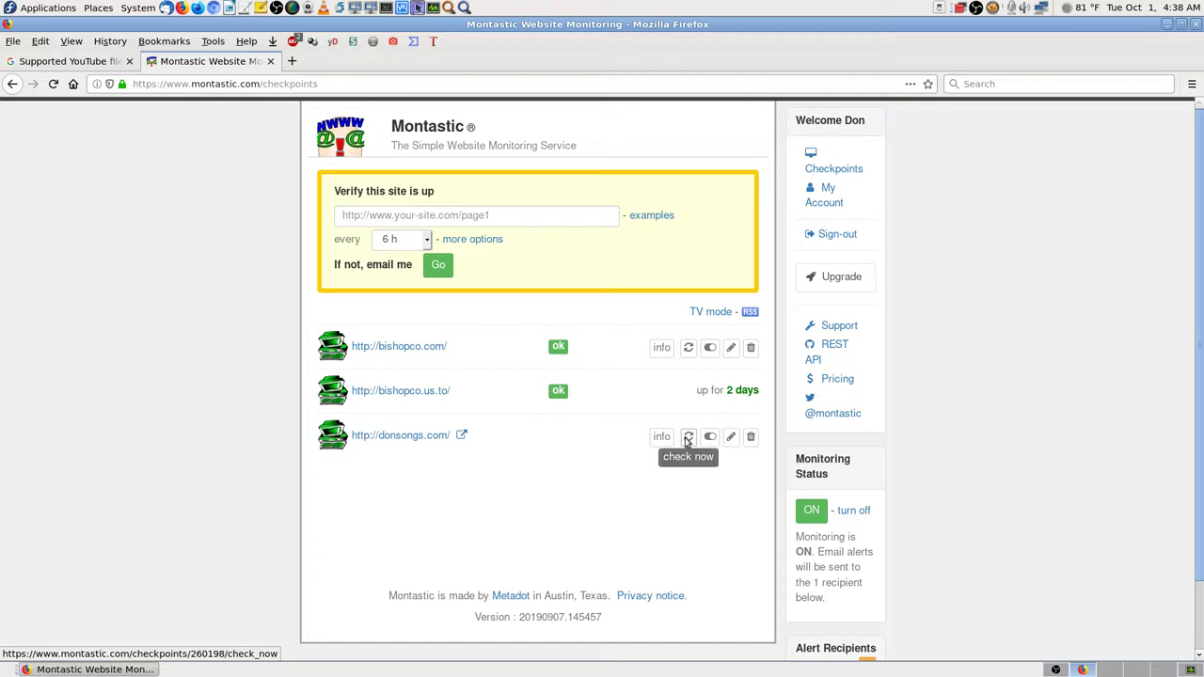
{"action": "left_click", "coordinate": [688, 439]}
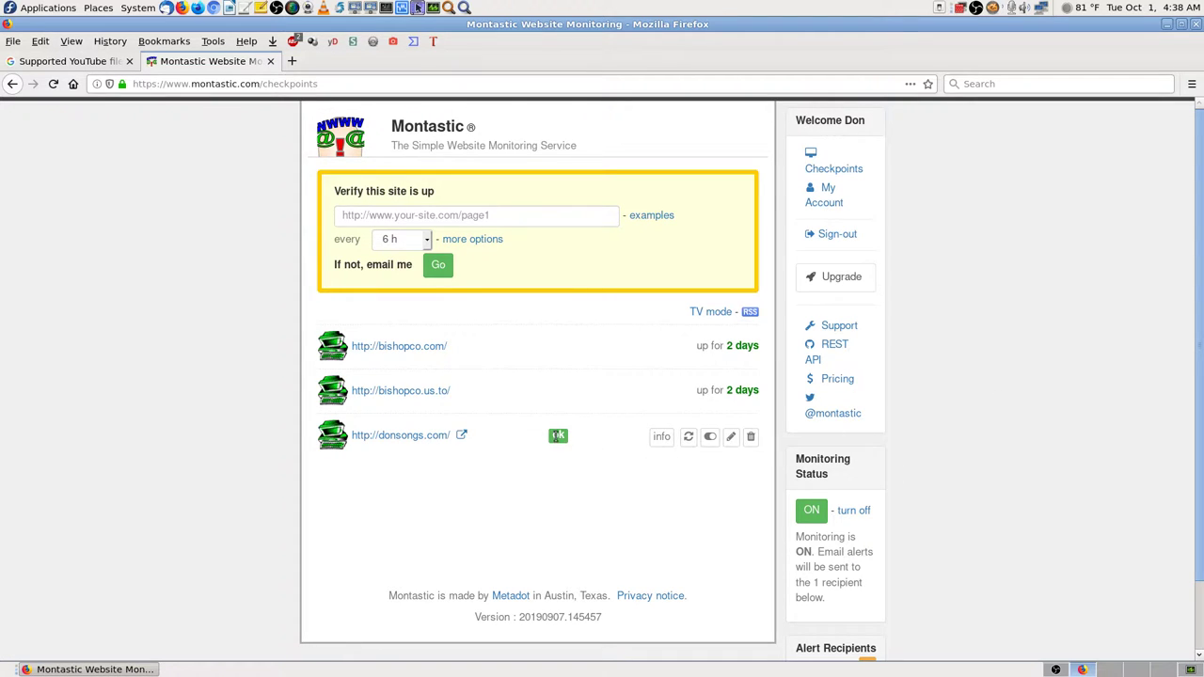
{"action": "left_click", "coordinate": [690, 348]}
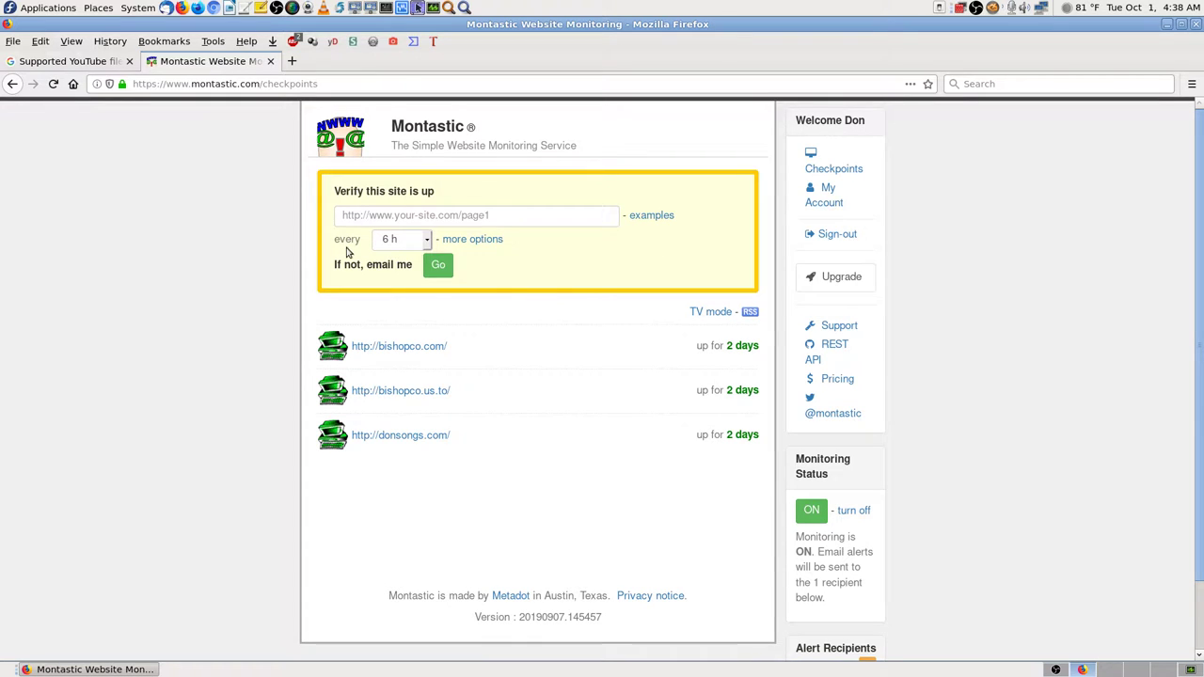
View the check interval options available for a new Montastic checkpoint, keeping the current 6 h choice.
{"action": "mouse_move", "coordinate": [649, 352]}
{"action": "left_click", "coordinate": [427, 243]}
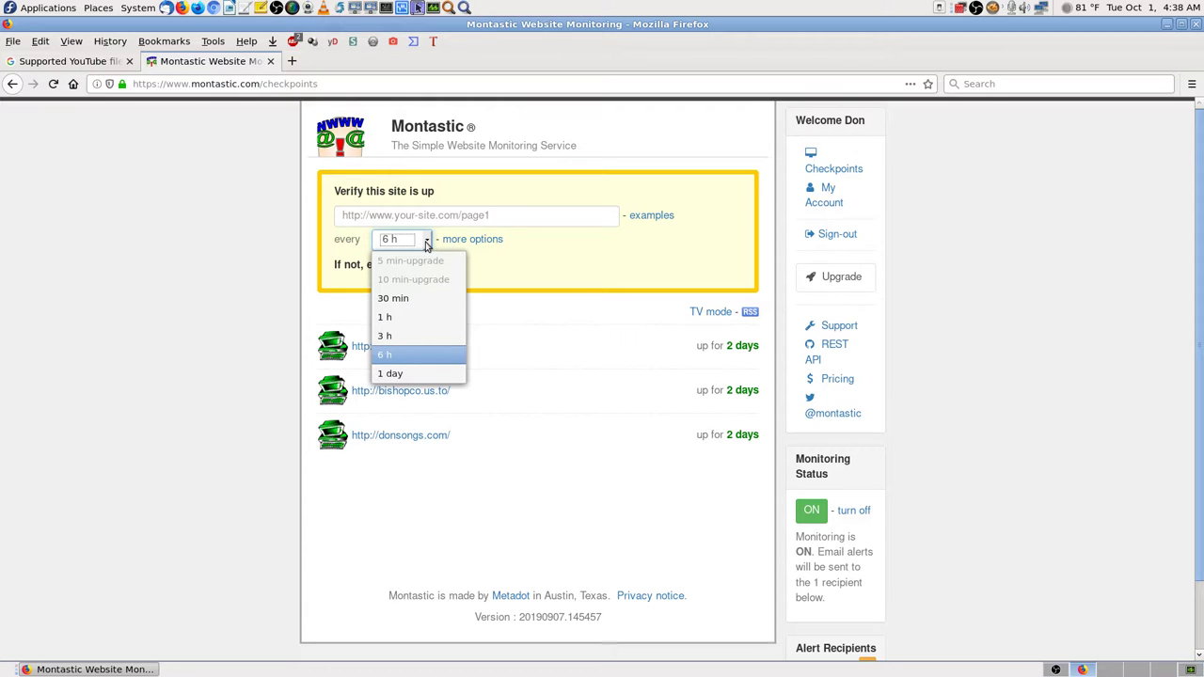
{"action": "left_click", "coordinate": [1061, 339]}
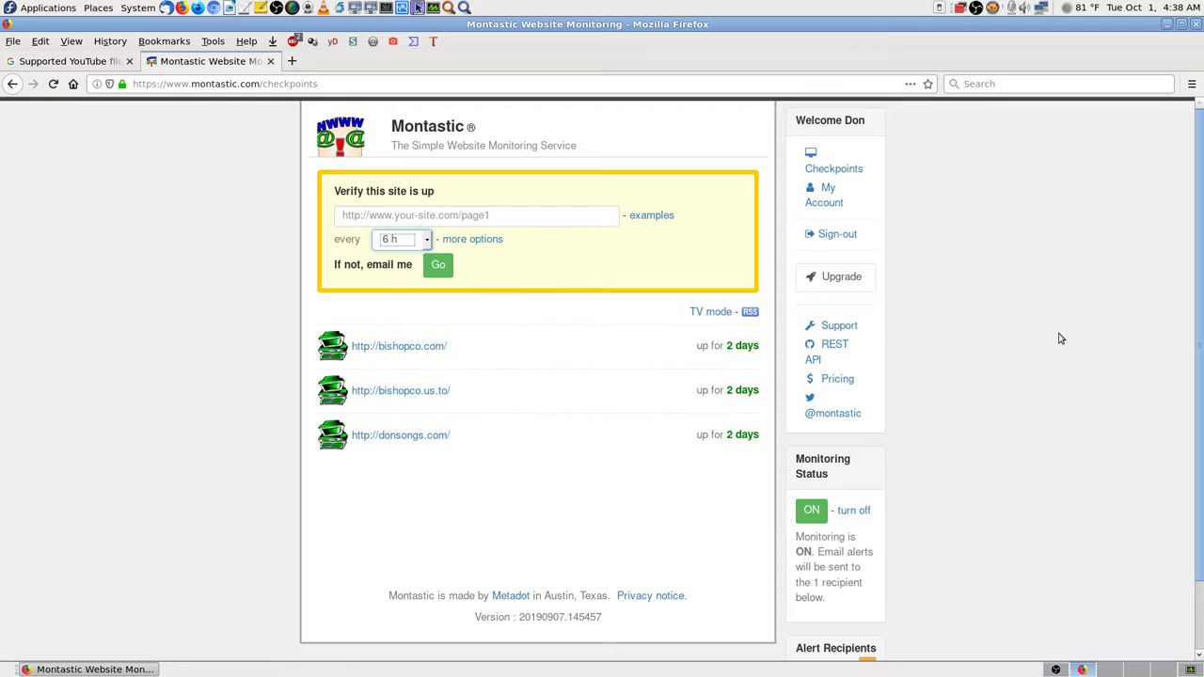
Go to uptimerobot.com and log in to the Uptime Robot account with the saved credentials.
{"action": "left_click", "coordinate": [324, 83]}
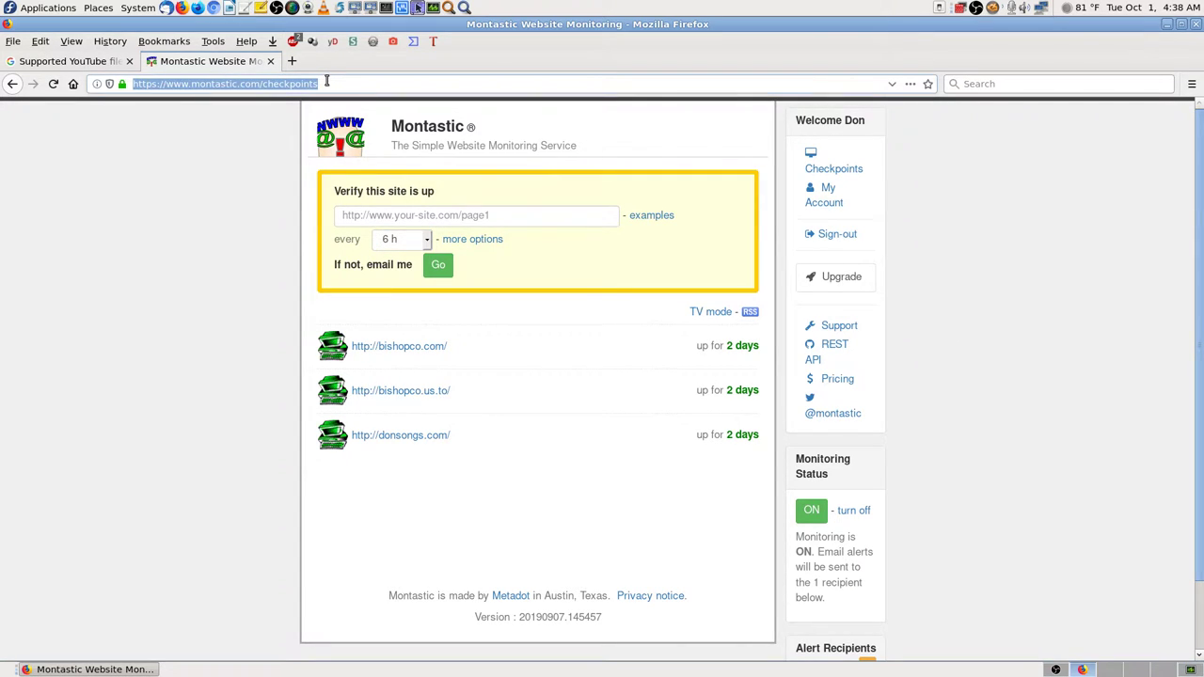
{"action": "type", "text": "uptimerobot.com/"}
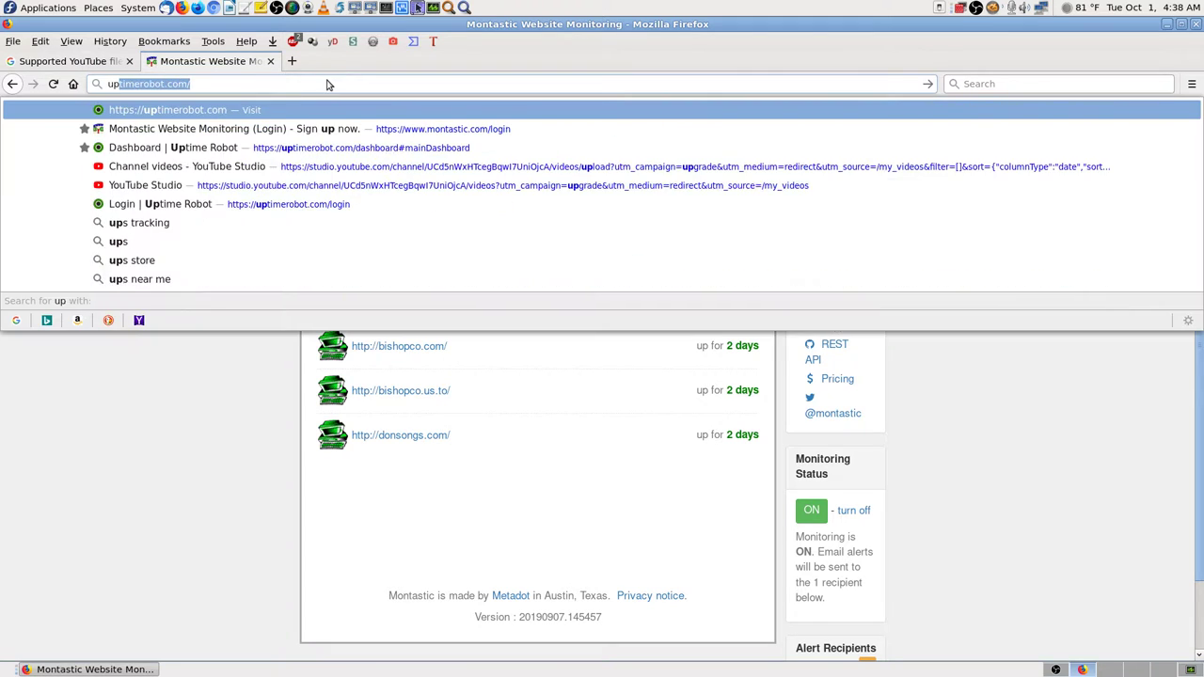
{"action": "key", "text": "Return"}
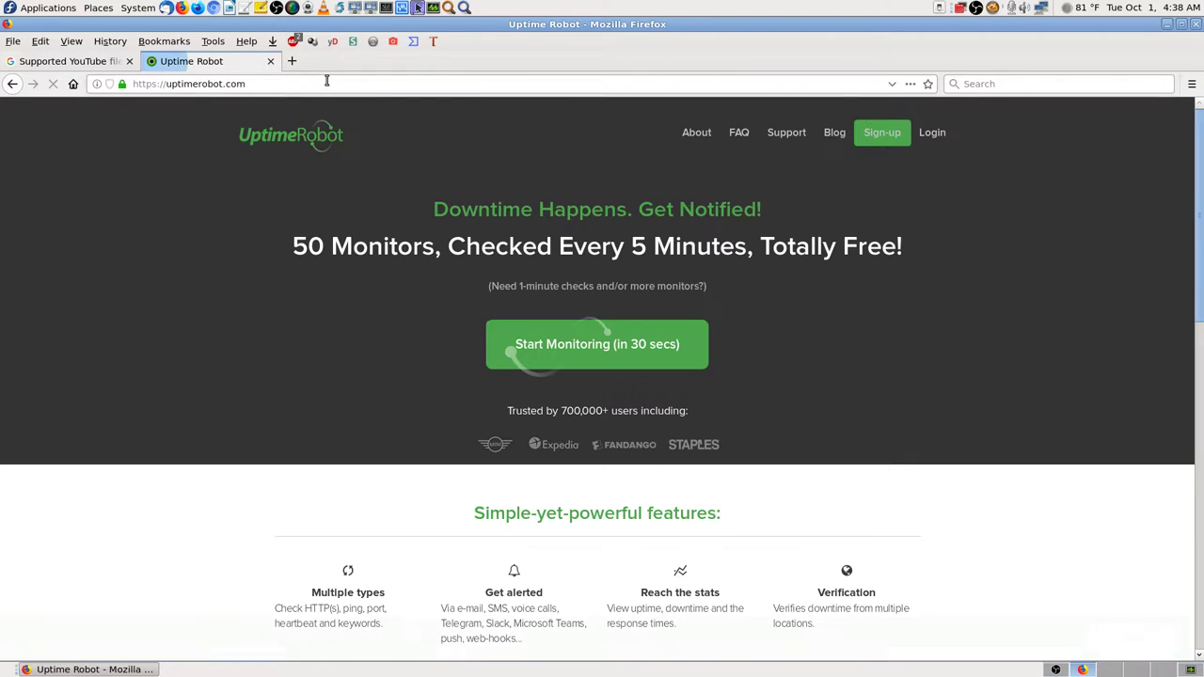
{"action": "left_click", "coordinate": [932, 133]}
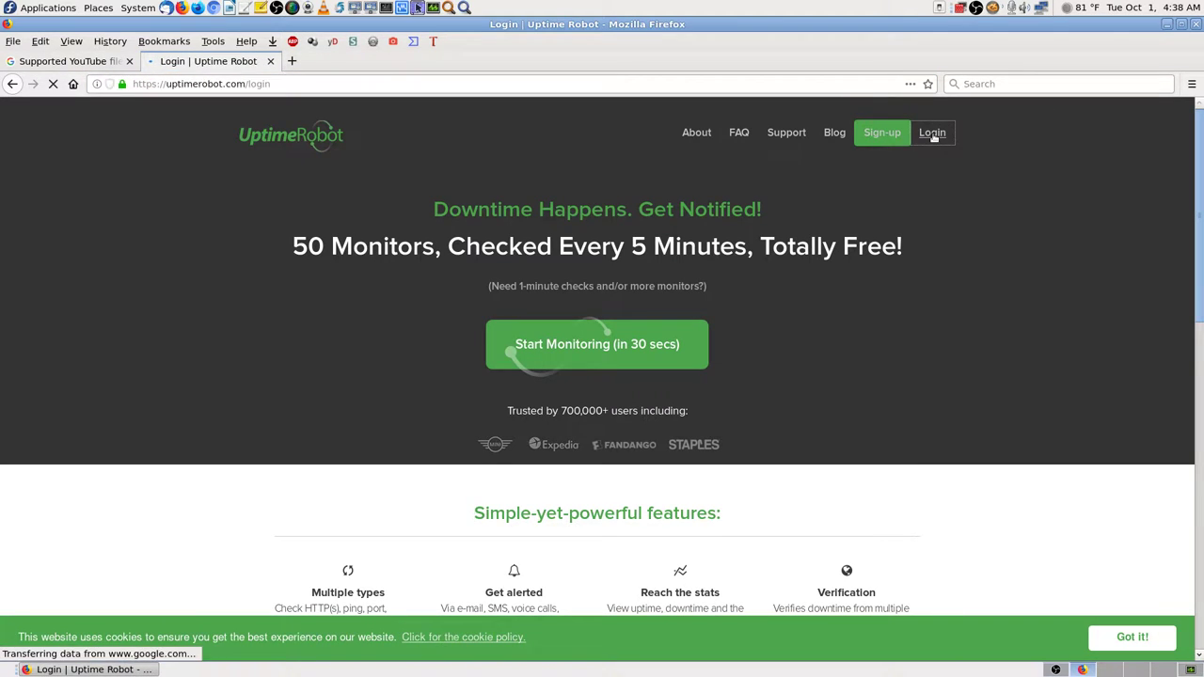
{"action": "left_click", "coordinate": [279, 509]}
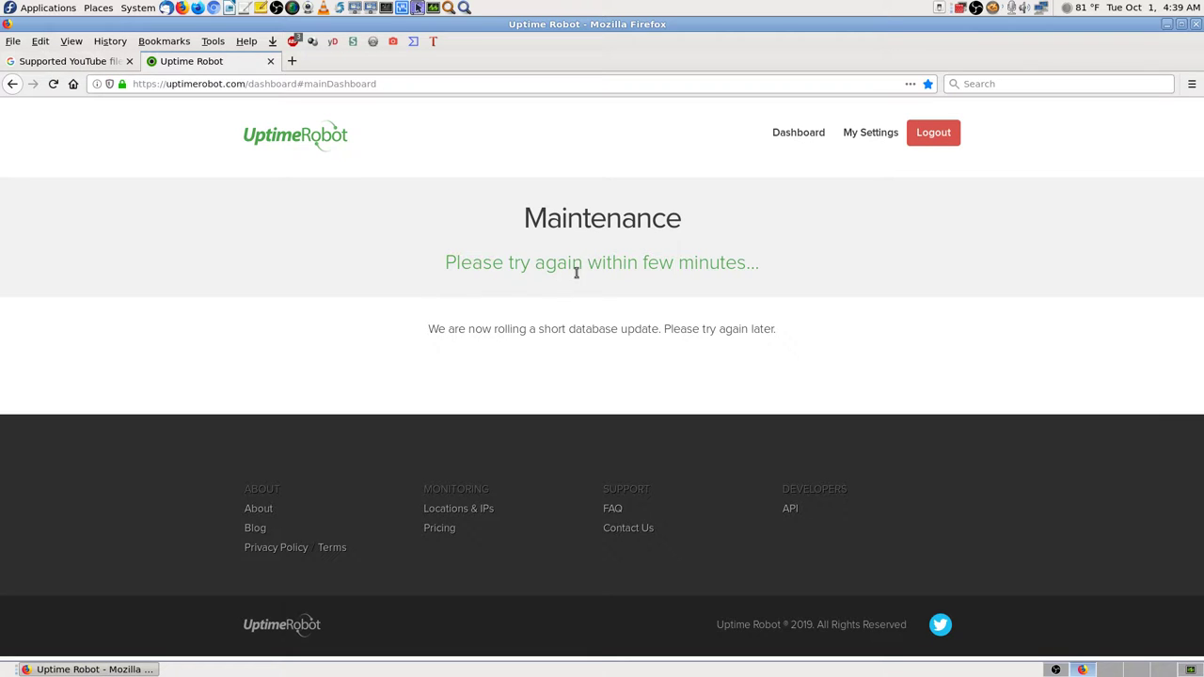
Reload the dashboard to review the uptime stats and latest events for all monitors, and close its tab.
{"action": "left_click", "coordinate": [53, 83]}
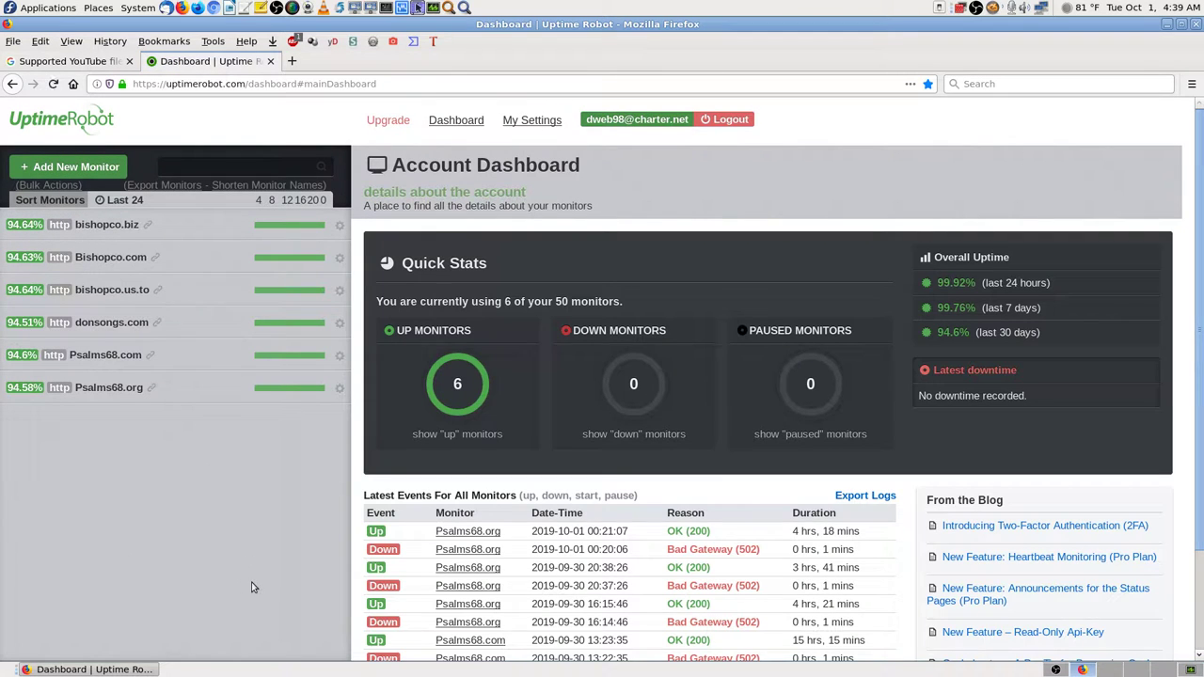
{"action": "scroll", "coordinate": [793, 538], "scroll_direction": "down", "scroll_amount": 2}
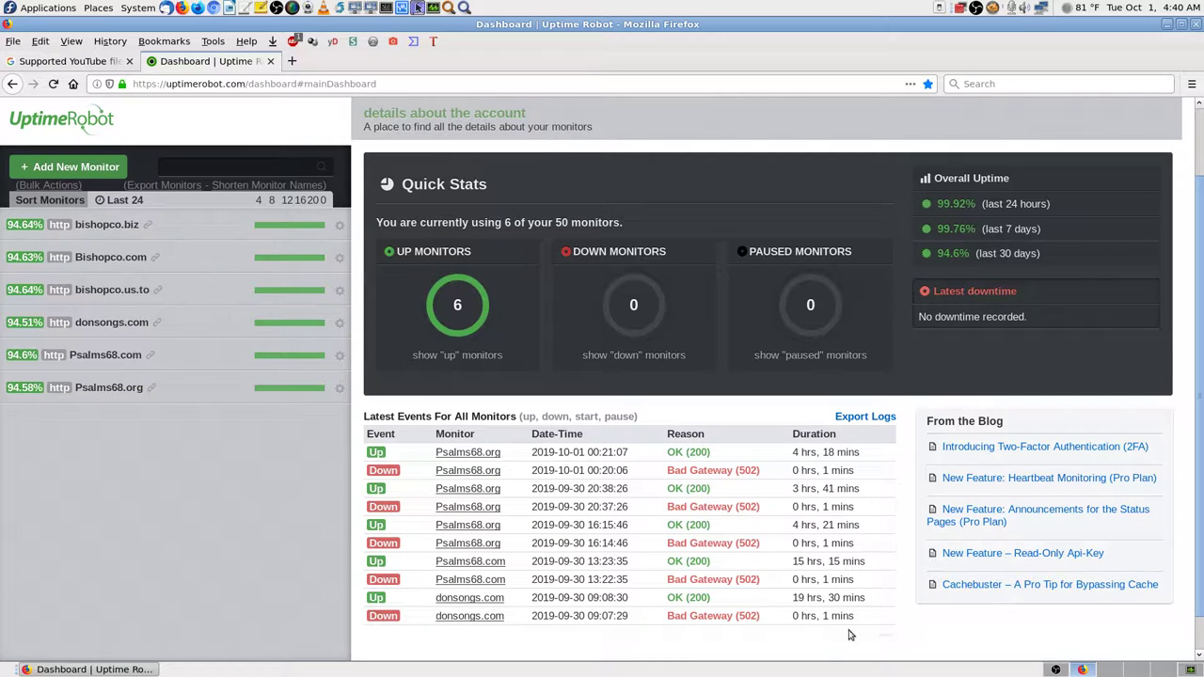
{"action": "left_click", "coordinate": [270, 61]}
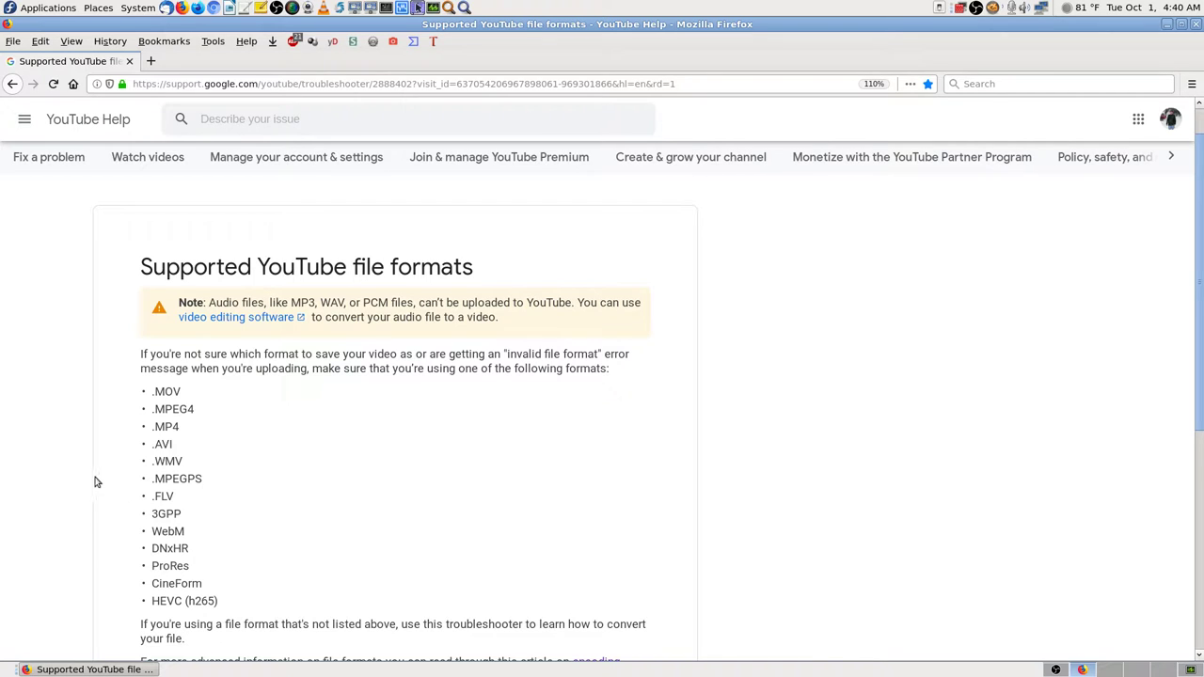
Review the Supported YouTube file formats page, from the audio file note and format list to the file conversion options.
{"action": "scroll", "coordinate": [95, 482], "scroll_direction": "down", "scroll_amount": 1}
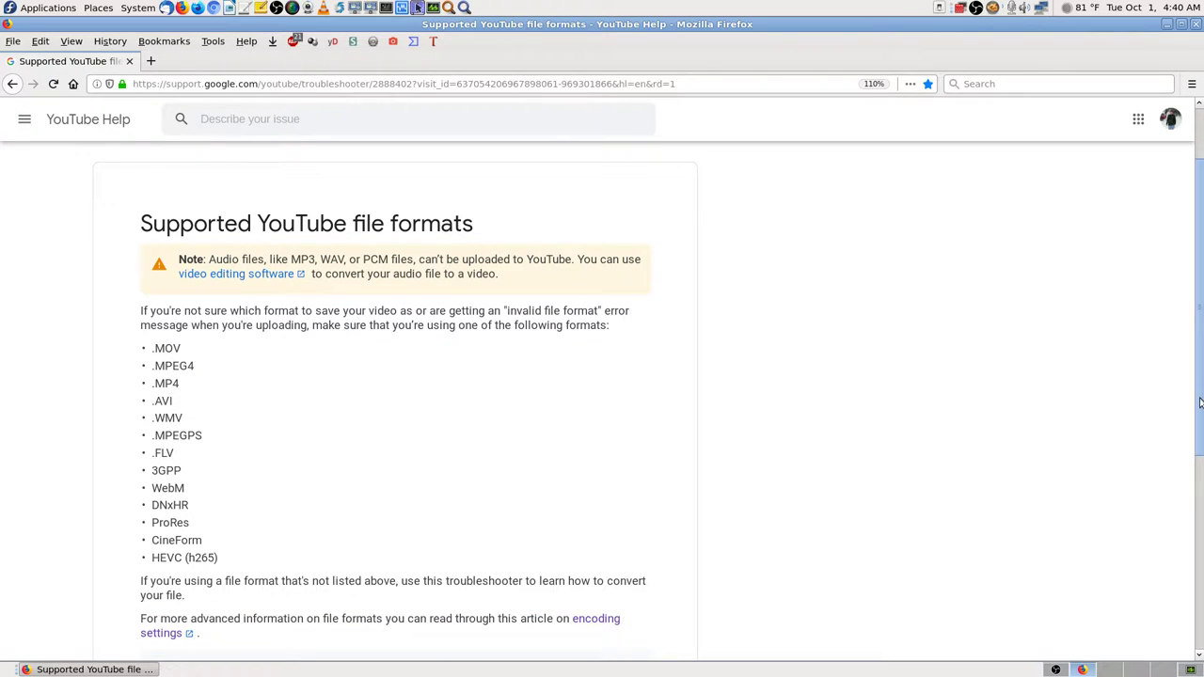
{"action": "left_click_drag", "start_coordinate": [1199, 403], "coordinate": [1200, 467]}
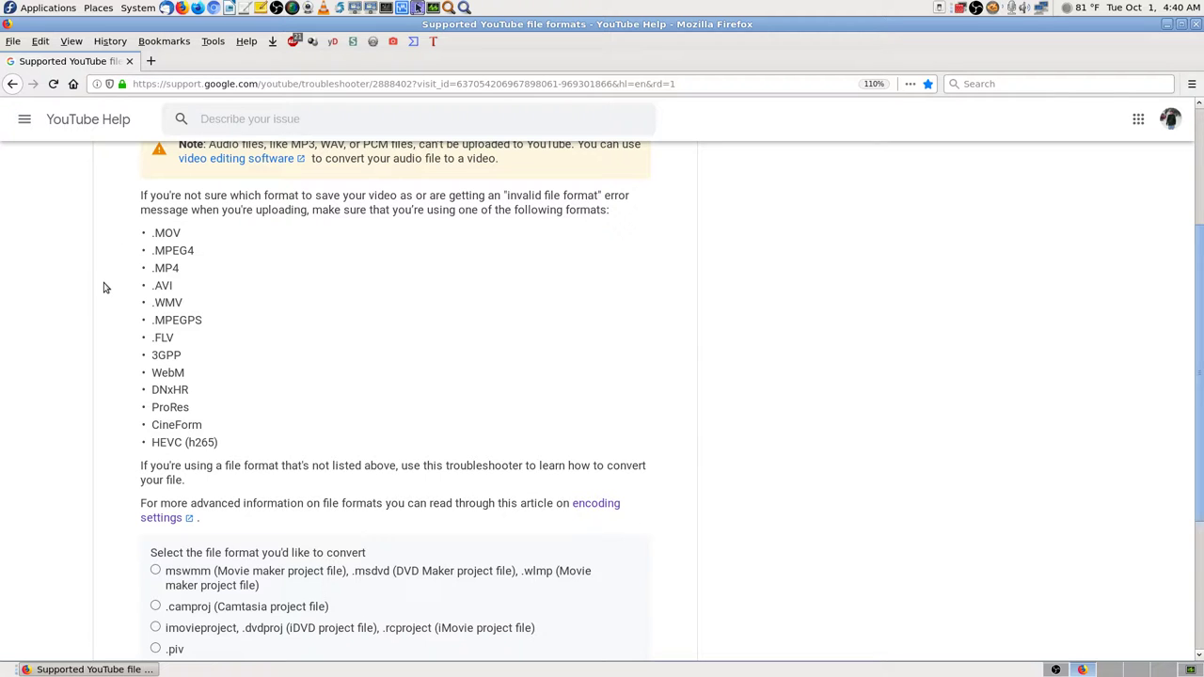
{"action": "scroll", "coordinate": [103, 287], "scroll_direction": "up", "scroll_amount": 2}
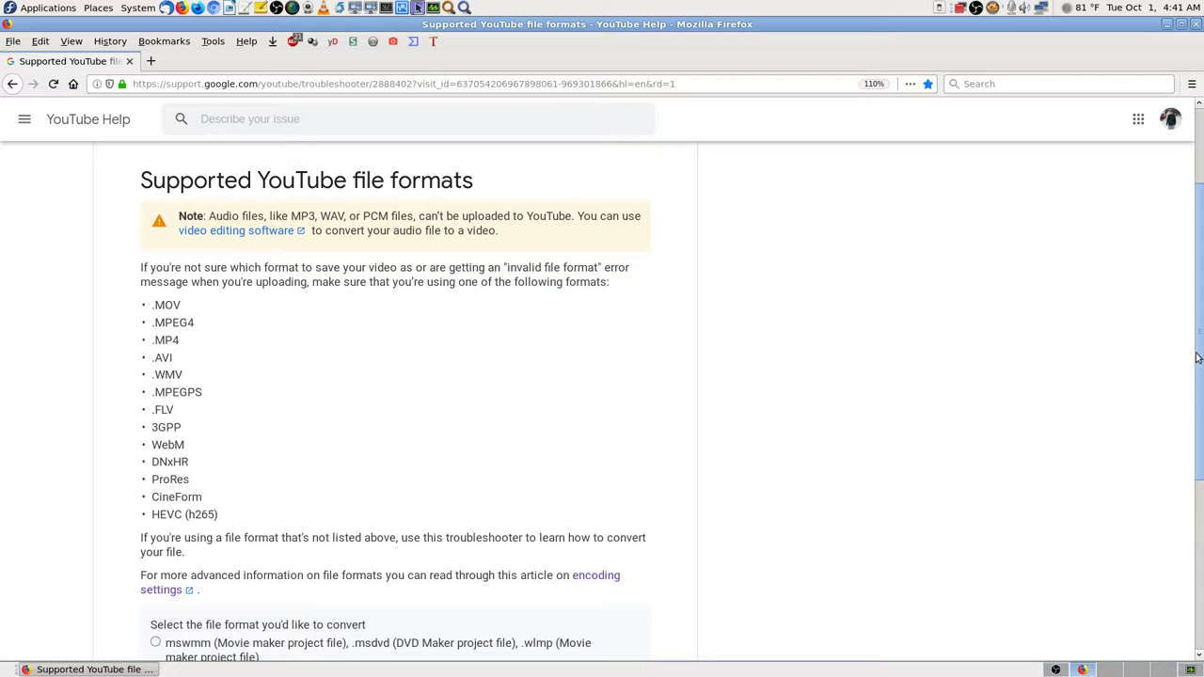
{"action": "scroll", "coordinate": [1197, 358], "scroll_direction": "down", "scroll_amount": 5}
{"action": "scroll", "coordinate": [1199, 356], "scroll_direction": "up", "scroll_amount": 5}
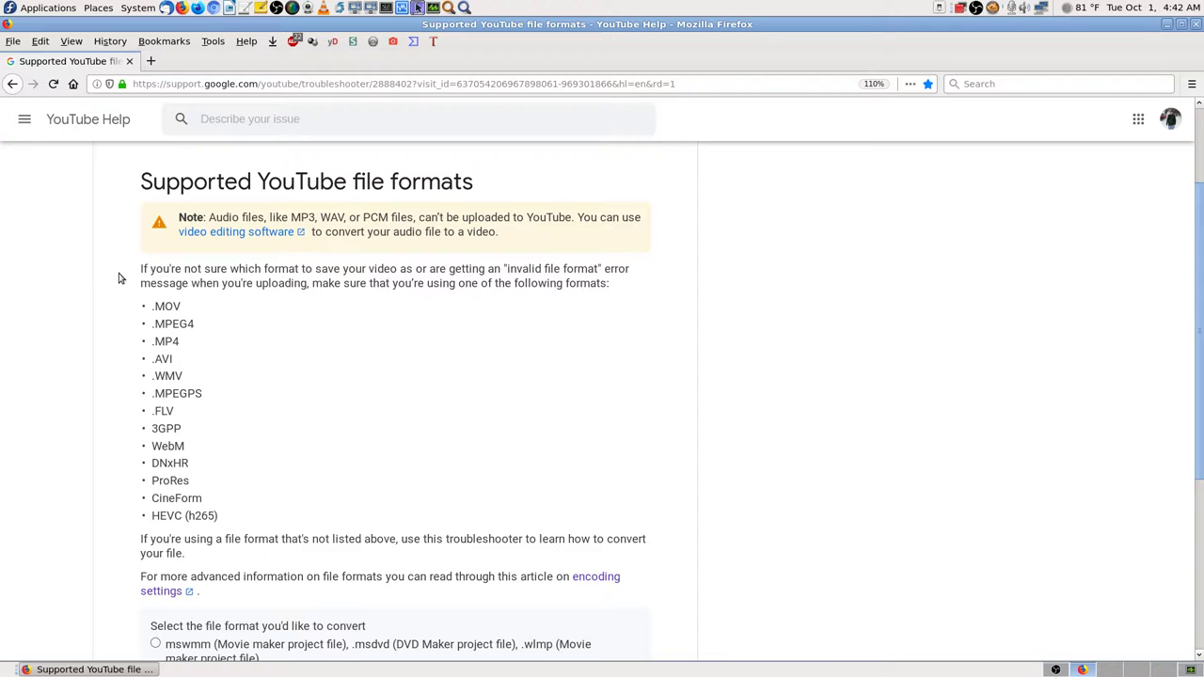
{"action": "left_click", "coordinate": [14, 43]}
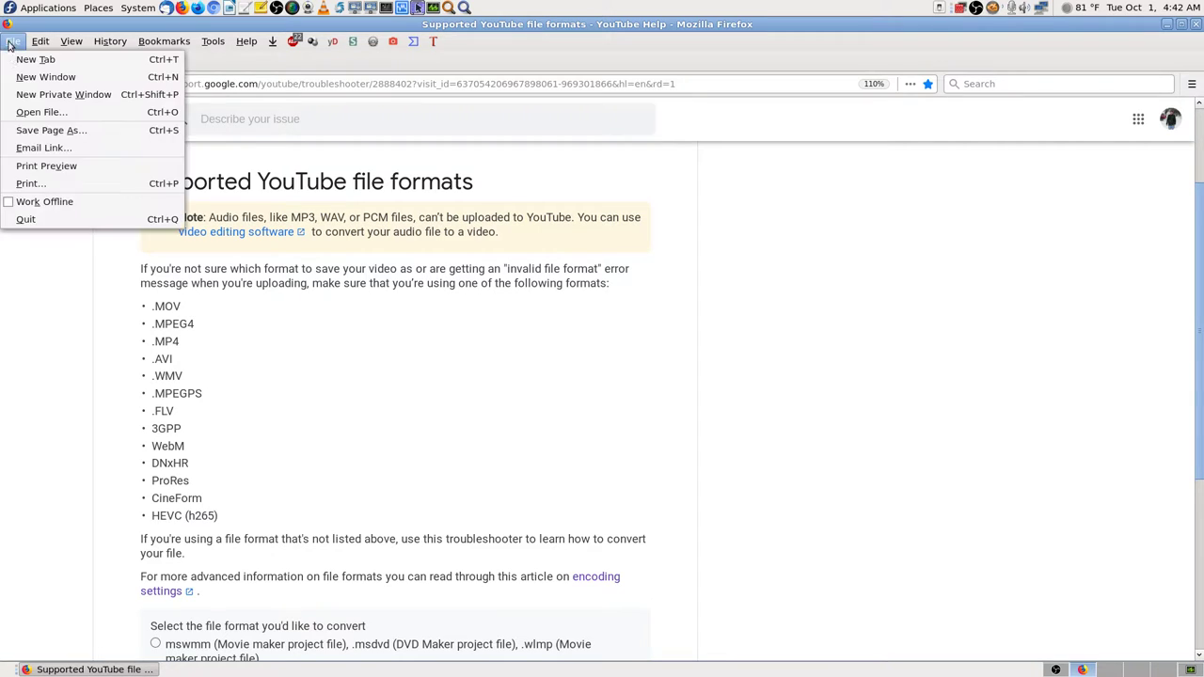
{"action": "left_click", "coordinate": [69, 431]}
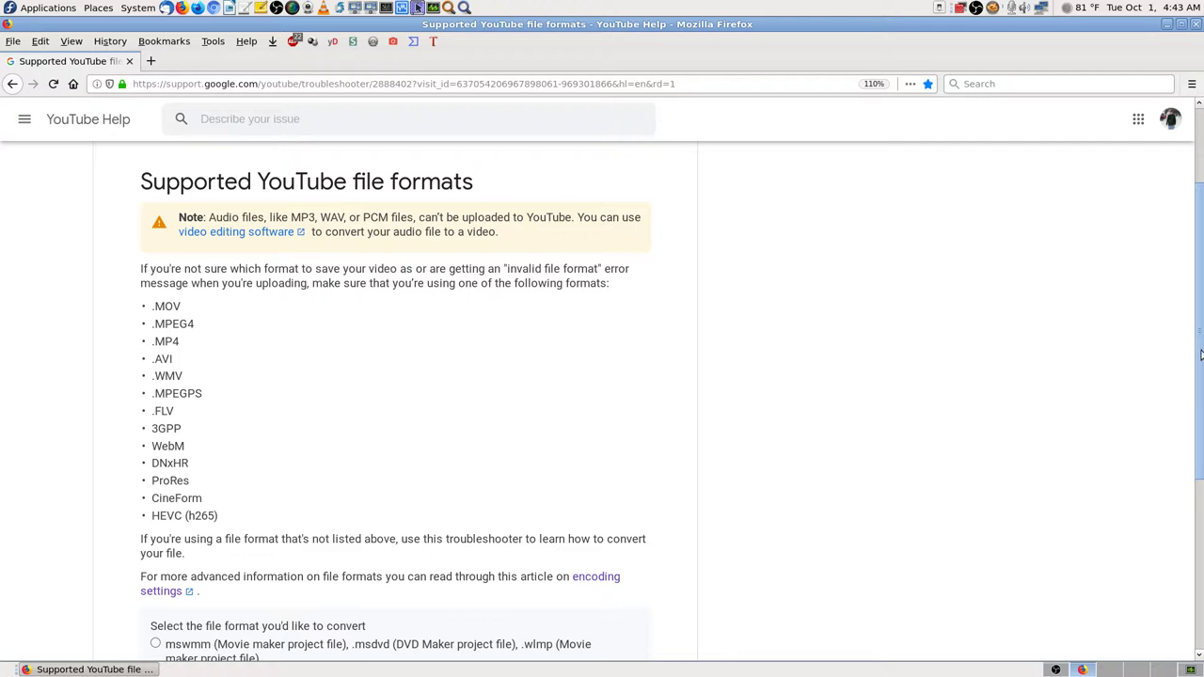
{"action": "left_click_drag", "start_coordinate": [1199, 354], "coordinate": [1199, 243]}
{"action": "scroll", "coordinate": [859, 425], "scroll_direction": "down", "scroll_amount": 2}
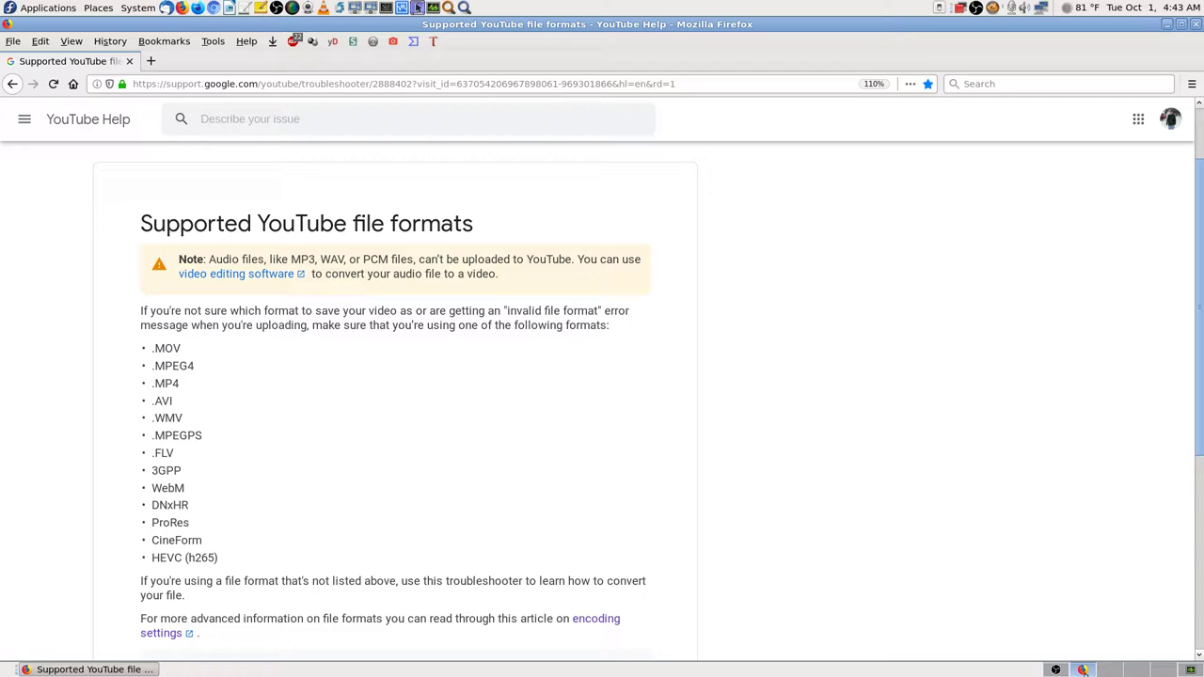
Close the browser and launch HandBrake from the Application Finder, searching for "hand".
{"action": "left_click", "coordinate": [1192, 25]}
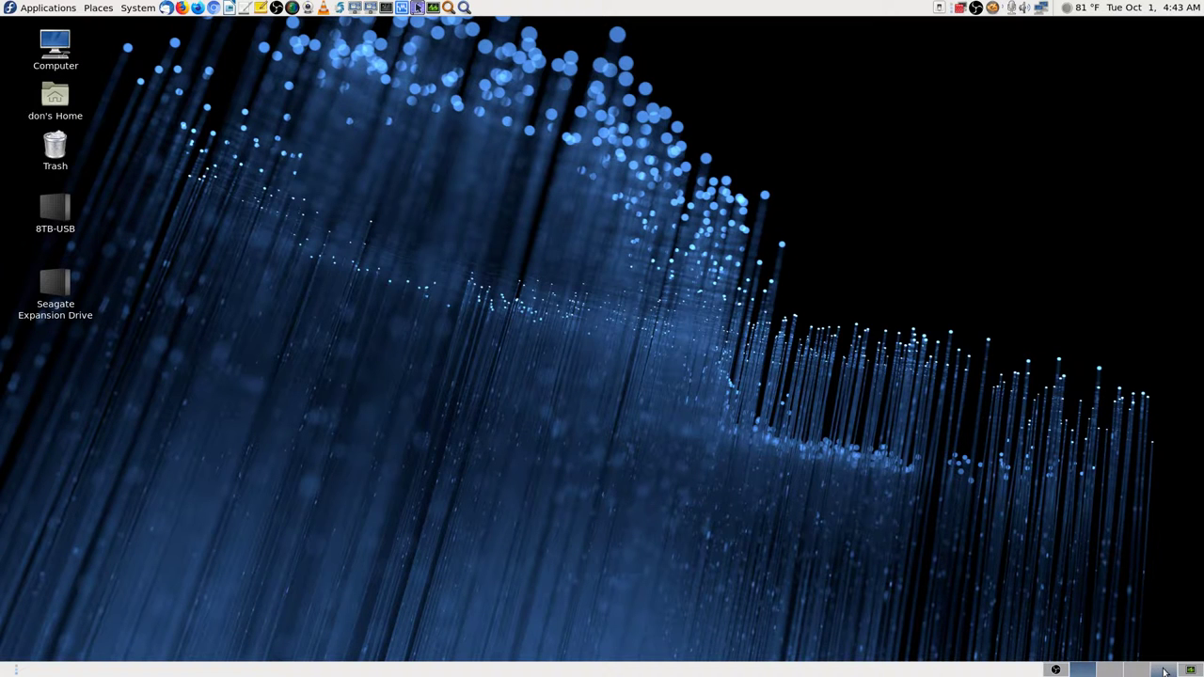
{"action": "left_click", "coordinate": [464, 7]}
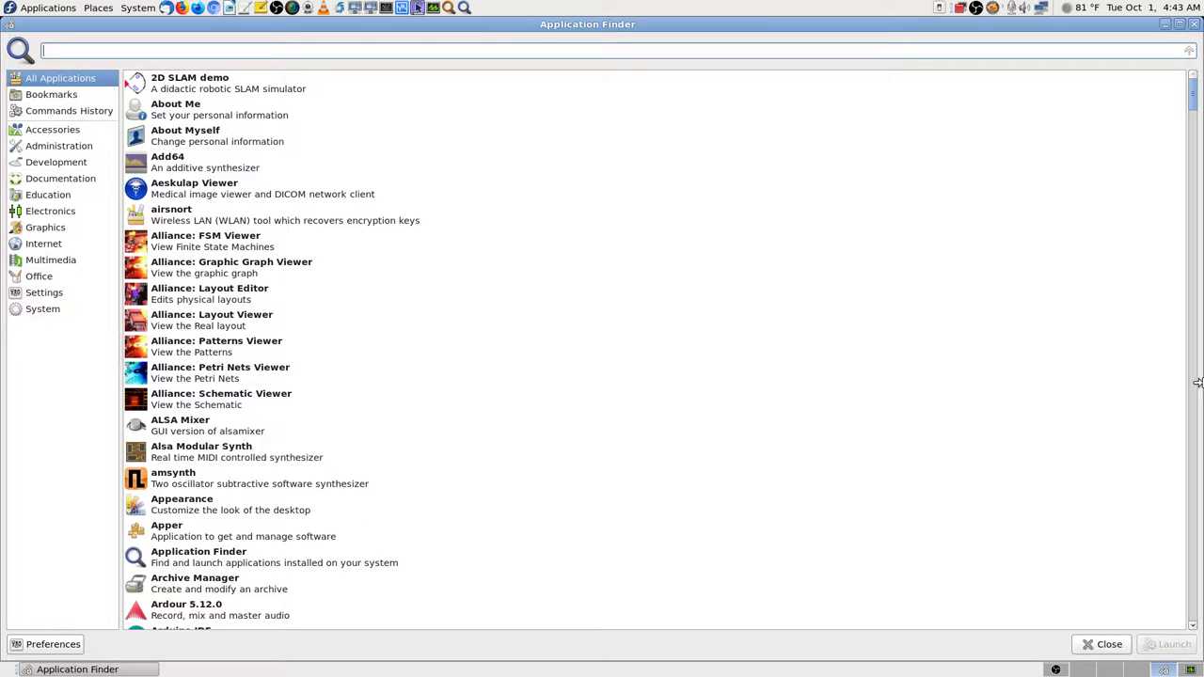
{"action": "type", "text": "hand"}
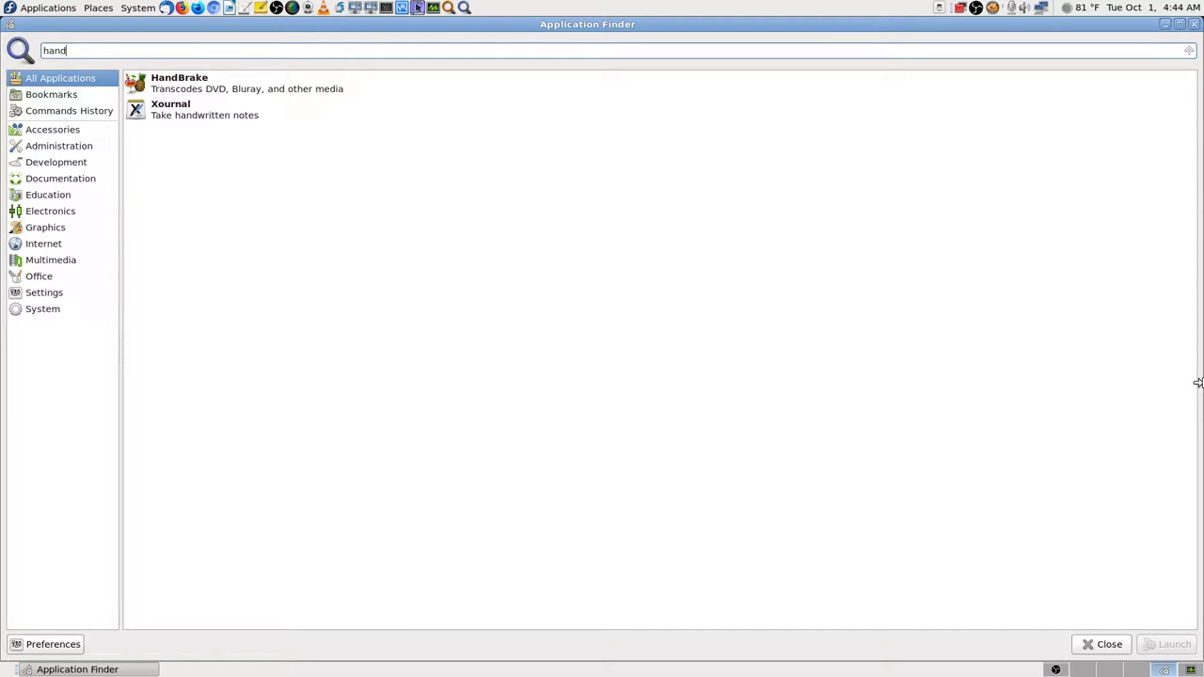
{"action": "key", "text": "Down"}
{"action": "key", "text": "Return"}
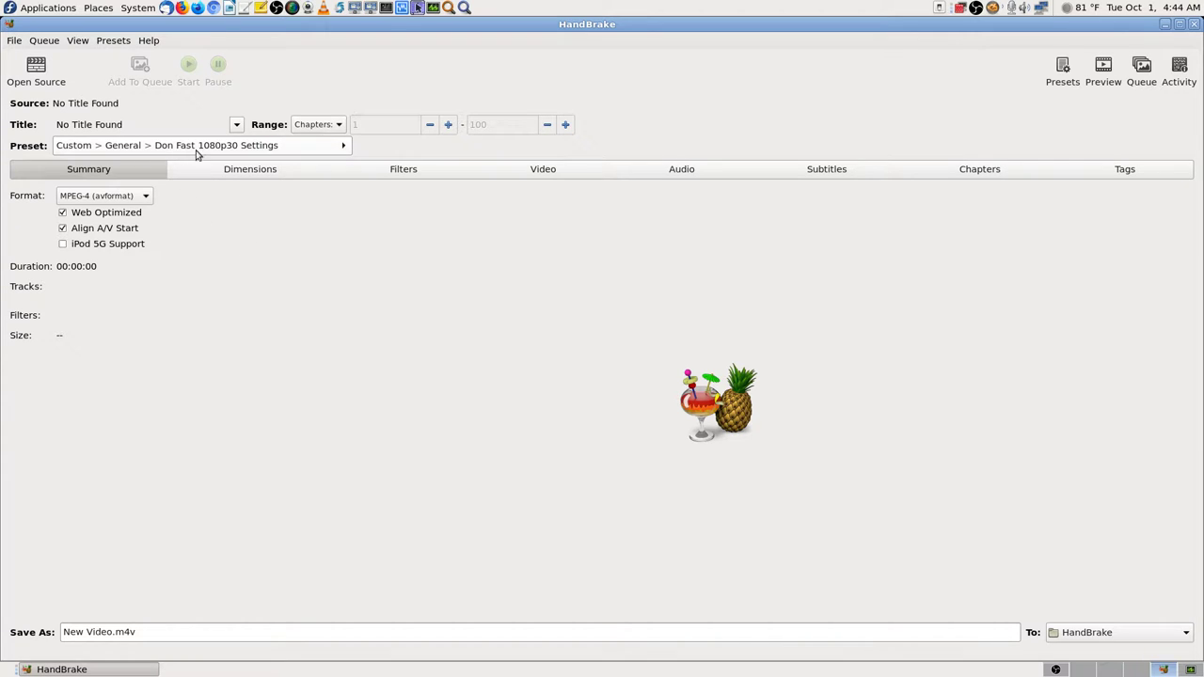
Look through the General presets without choosing one, and inspect the Dimensions settings of the current preset.
{"action": "left_click", "coordinate": [343, 147]}
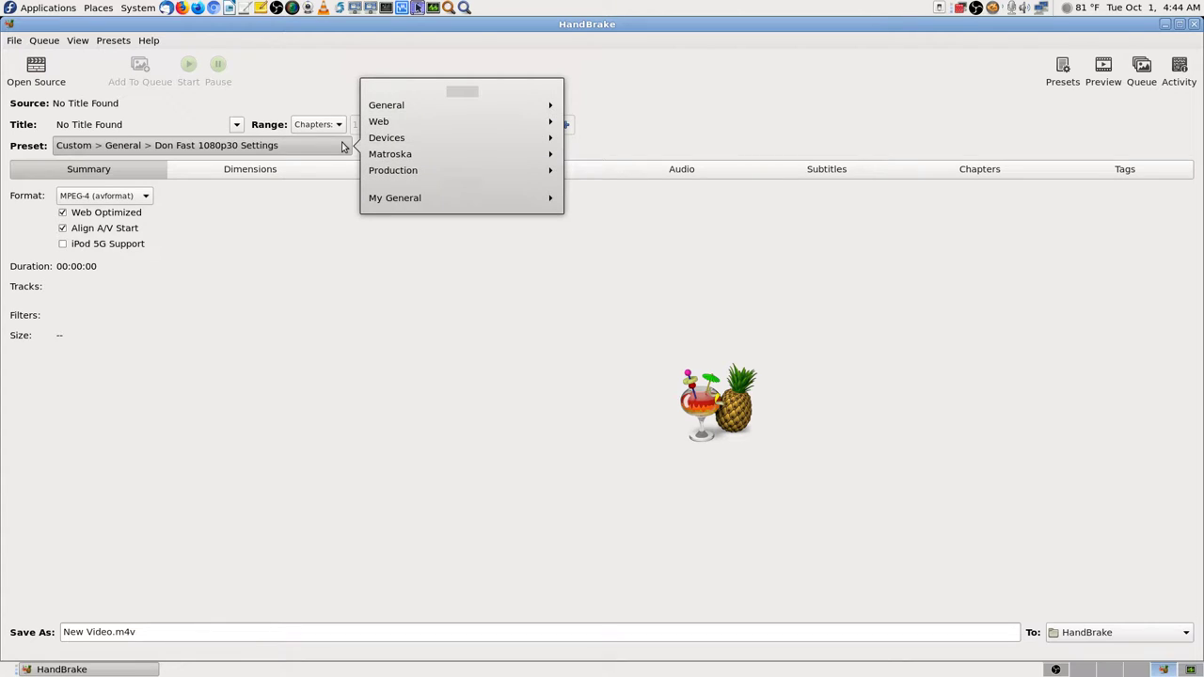
{"action": "left_click", "coordinate": [404, 106]}
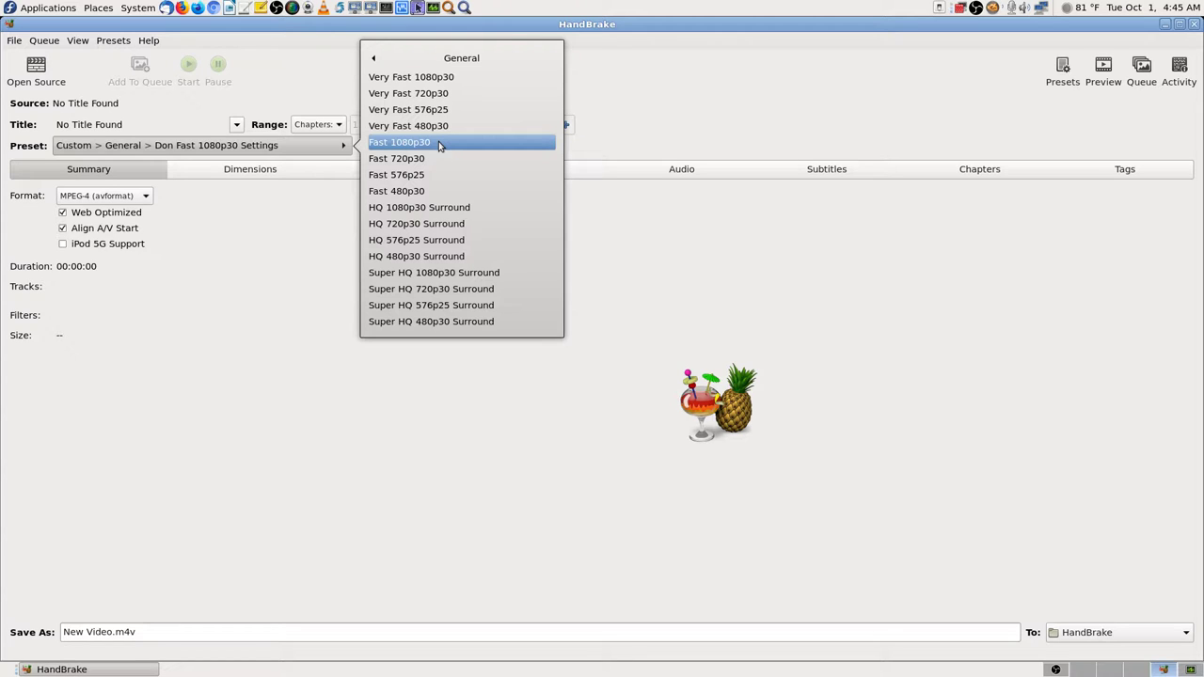
{"action": "left_click", "coordinate": [225, 376]}
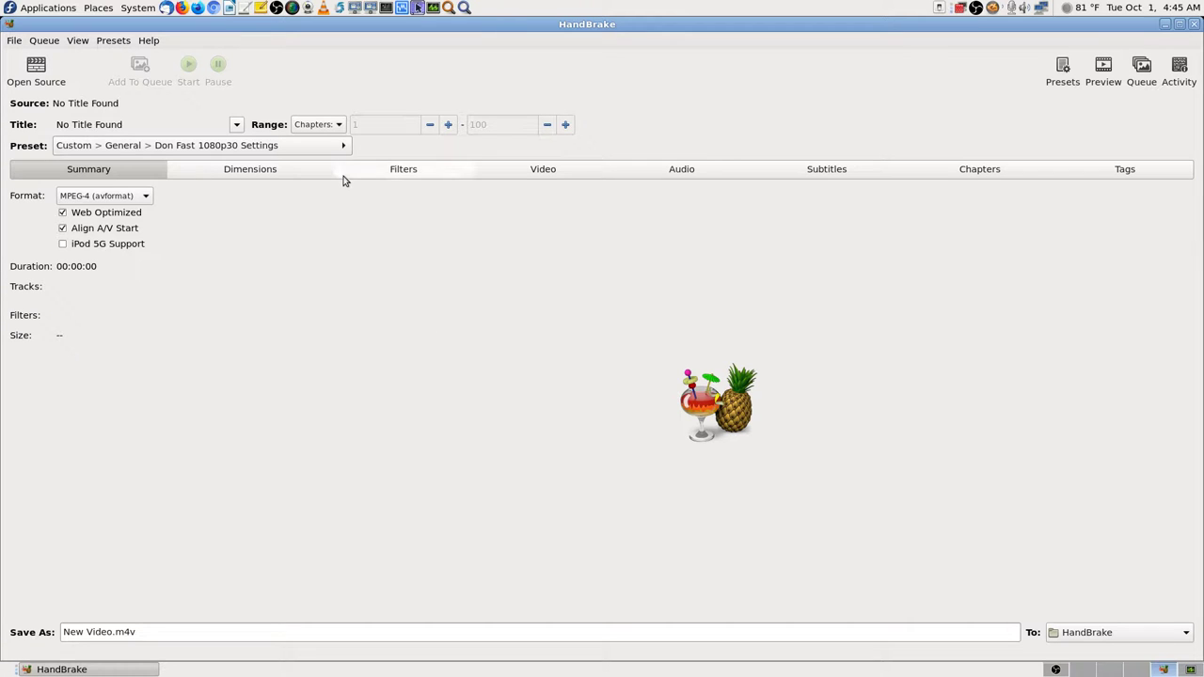
{"action": "left_click", "coordinate": [310, 174]}
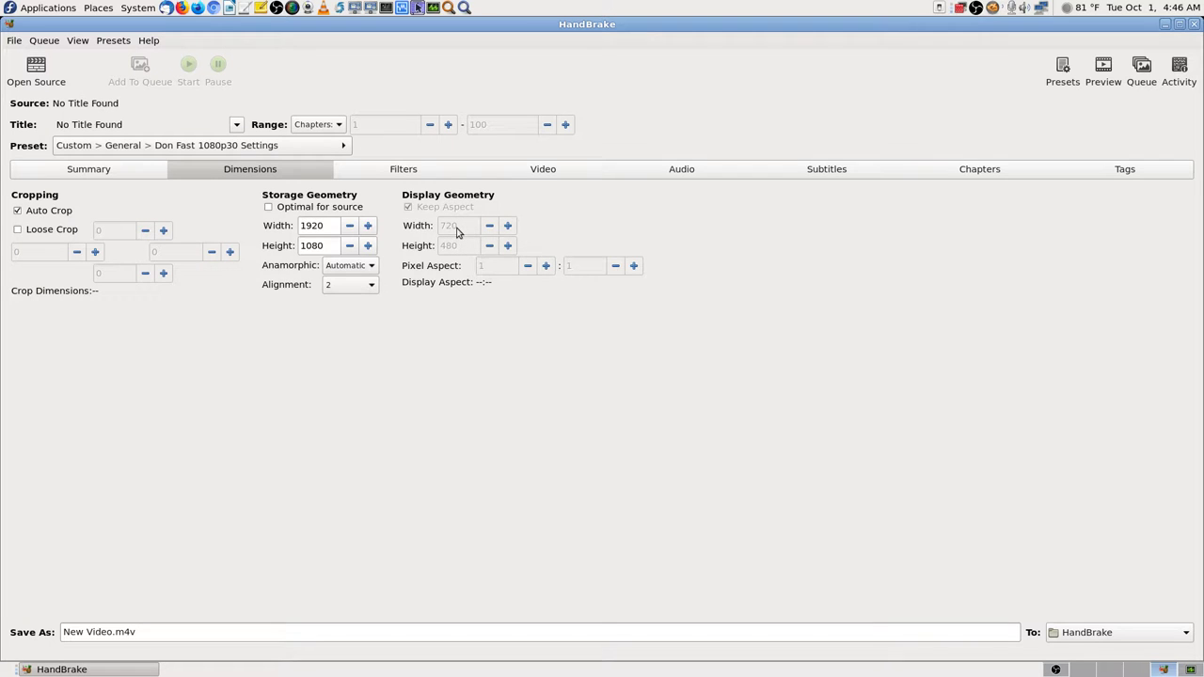
{"action": "mouse_move", "coordinate": [468, 229]}
Open 03-1976-Chevy-Blazer-4x4-Replacing-Wheel-Bearings-day2-take-1-07-26-08.mpg as the source video.
{"action": "left_click", "coordinate": [17, 42]}
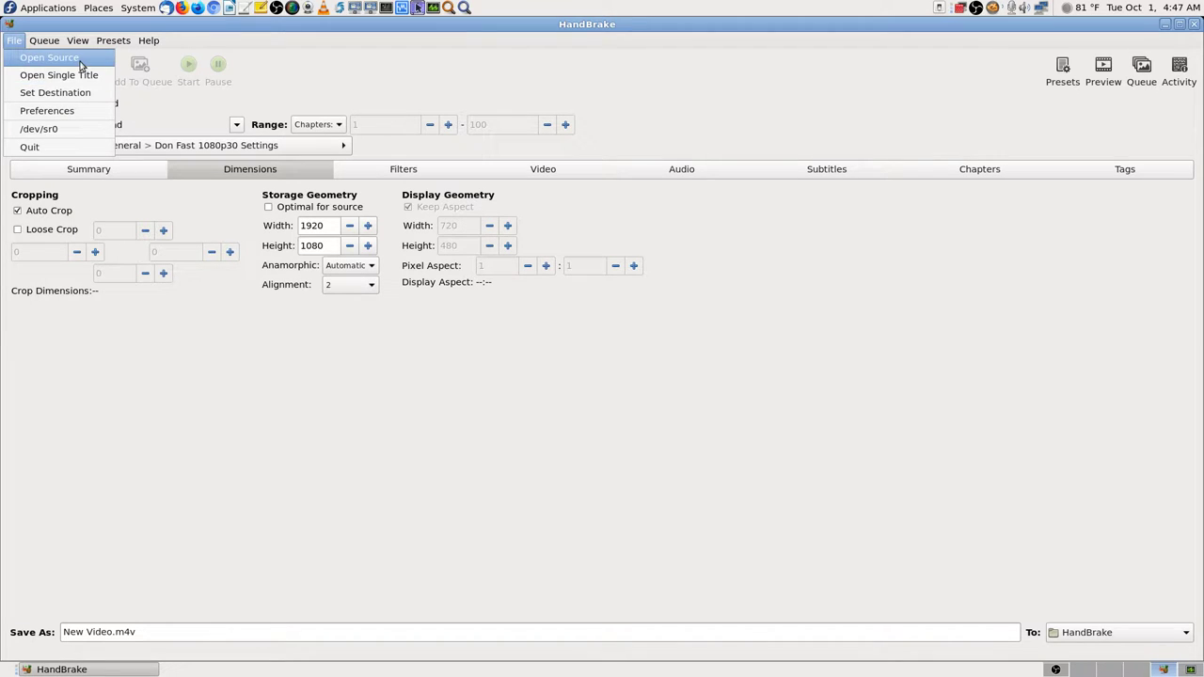
{"action": "left_click", "coordinate": [158, 104]}
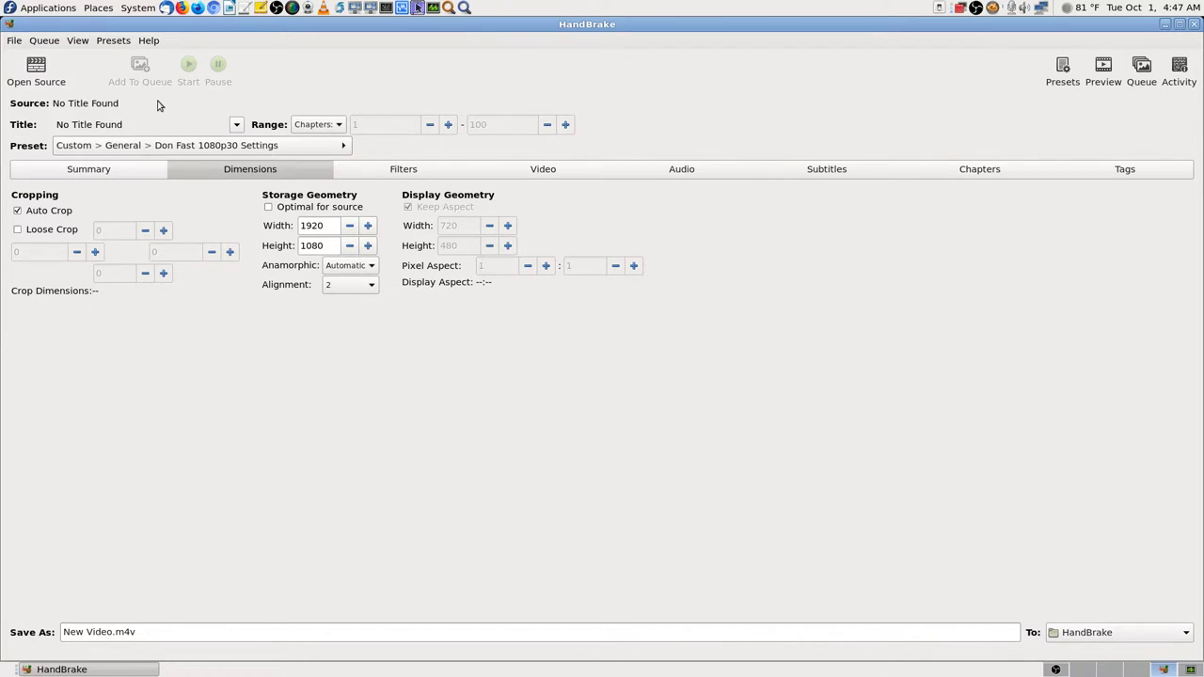
{"action": "left_click", "coordinate": [42, 75]}
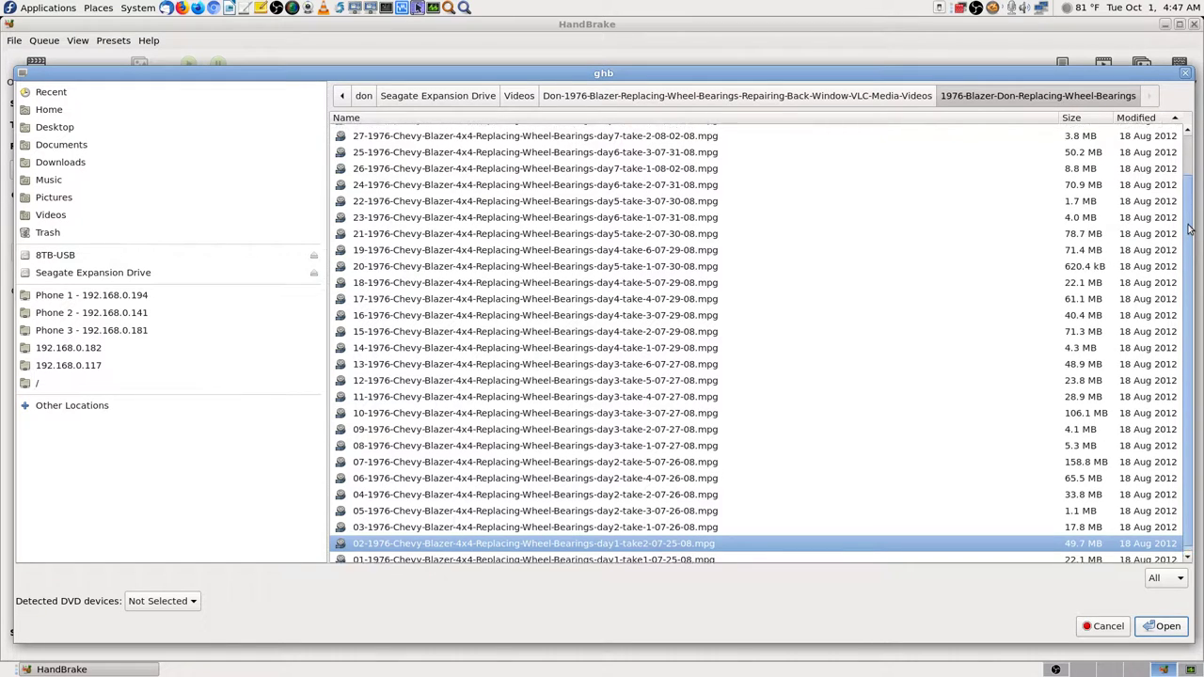
{"action": "scroll", "coordinate": [1081, 376], "scroll_direction": "up", "scroll_amount": 1}
{"action": "scroll", "coordinate": [987, 489], "scroll_direction": "down", "scroll_amount": 1}
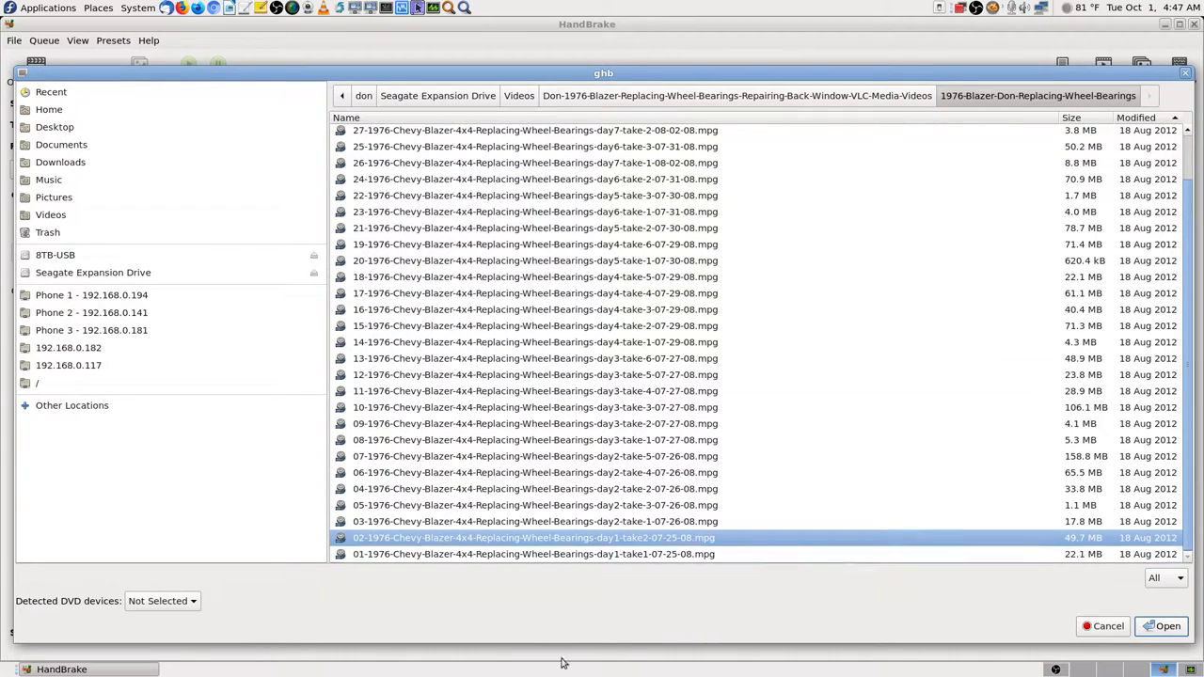
{"action": "left_click", "coordinate": [617, 523]}
{"action": "left_click", "coordinate": [585, 458]}
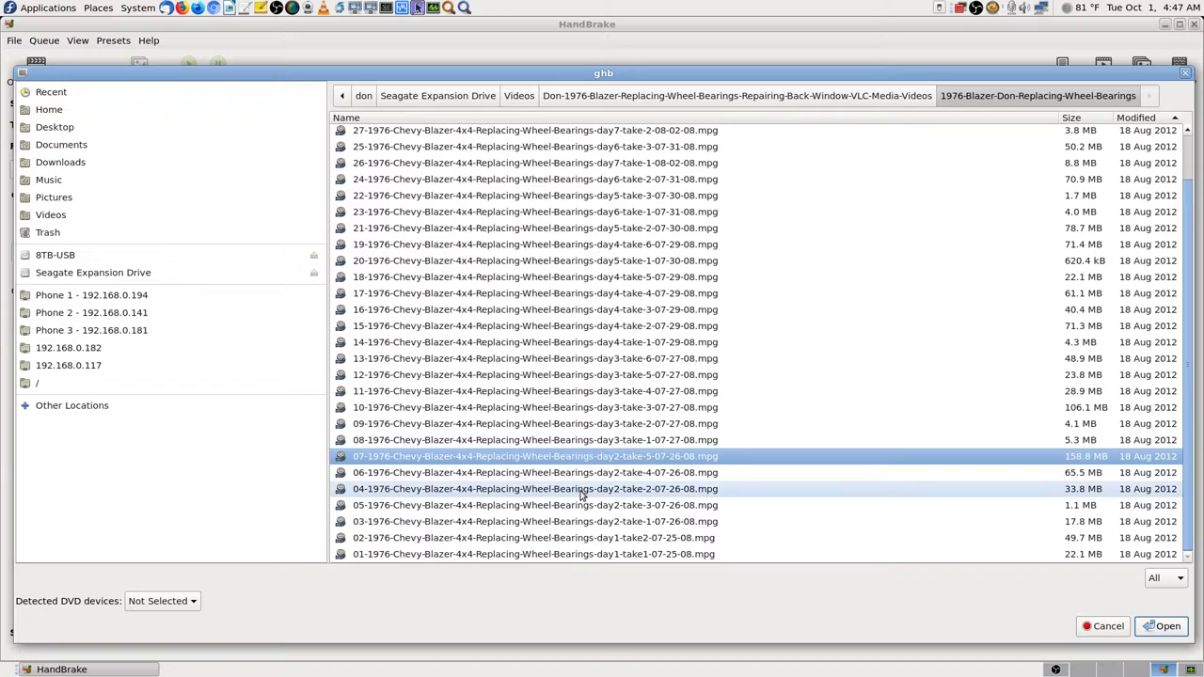
{"action": "left_click", "coordinate": [580, 491]}
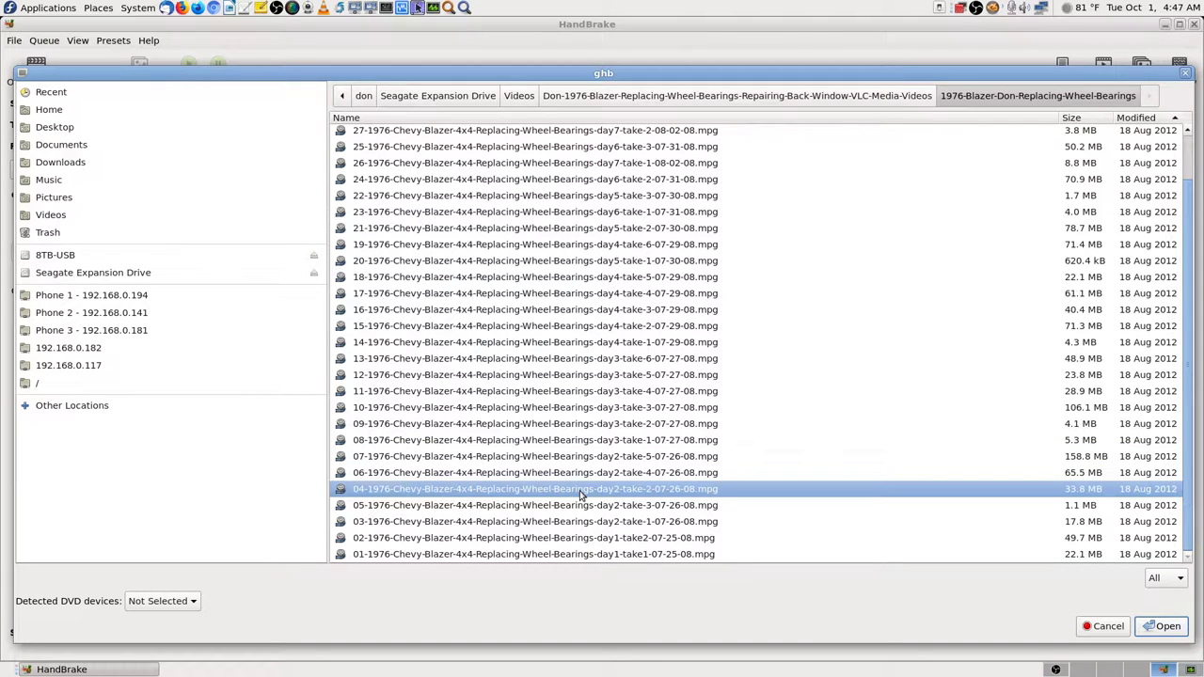
{"action": "left_click", "coordinate": [569, 506]}
{"action": "left_click", "coordinate": [553, 537]}
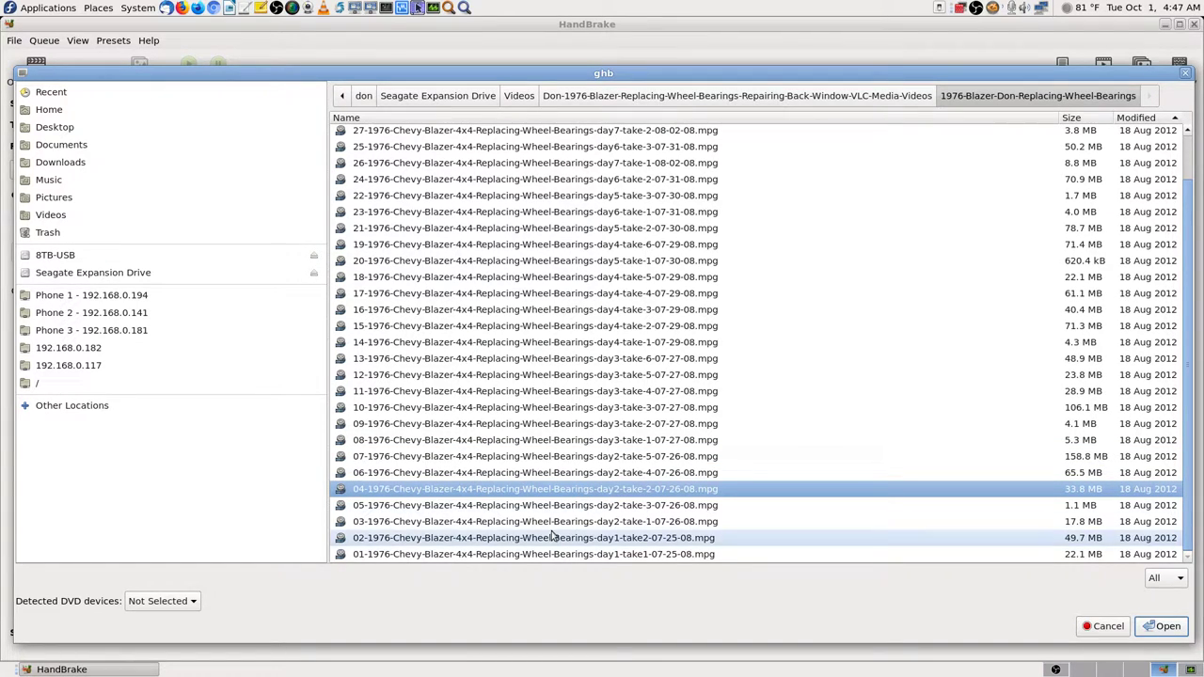
{"action": "left_click", "coordinate": [522, 523]}
{"action": "left_click", "coordinate": [529, 507]}
{"action": "left_click", "coordinate": [544, 492]}
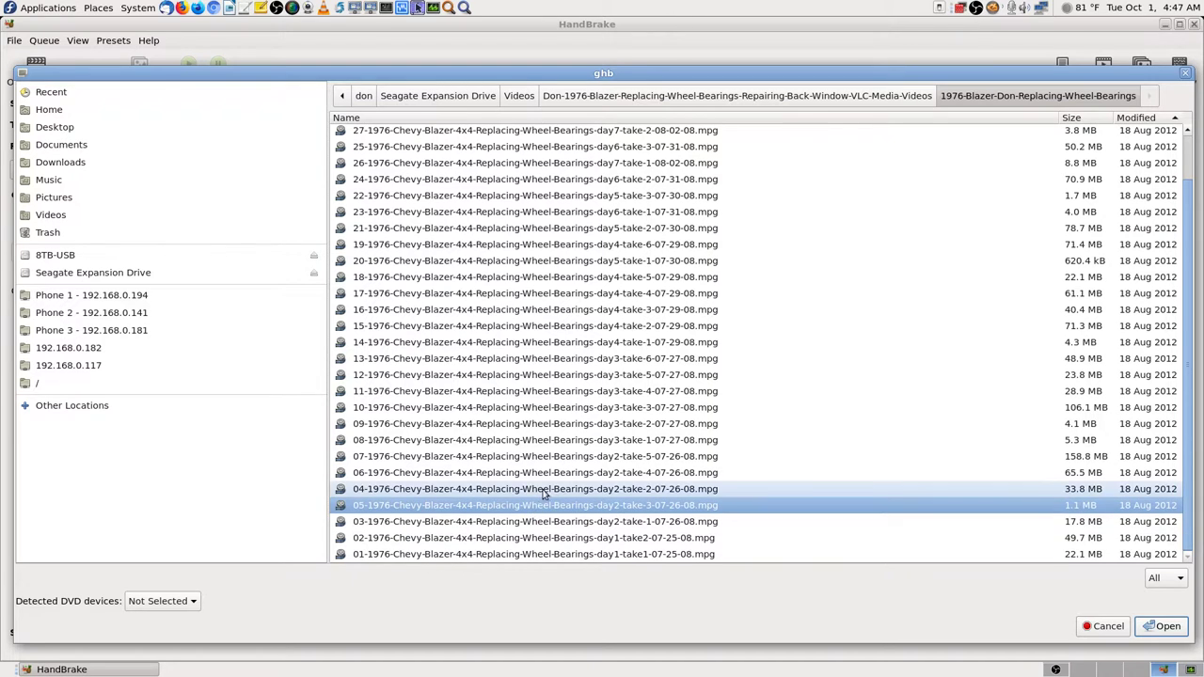
{"action": "left_click", "coordinate": [490, 524]}
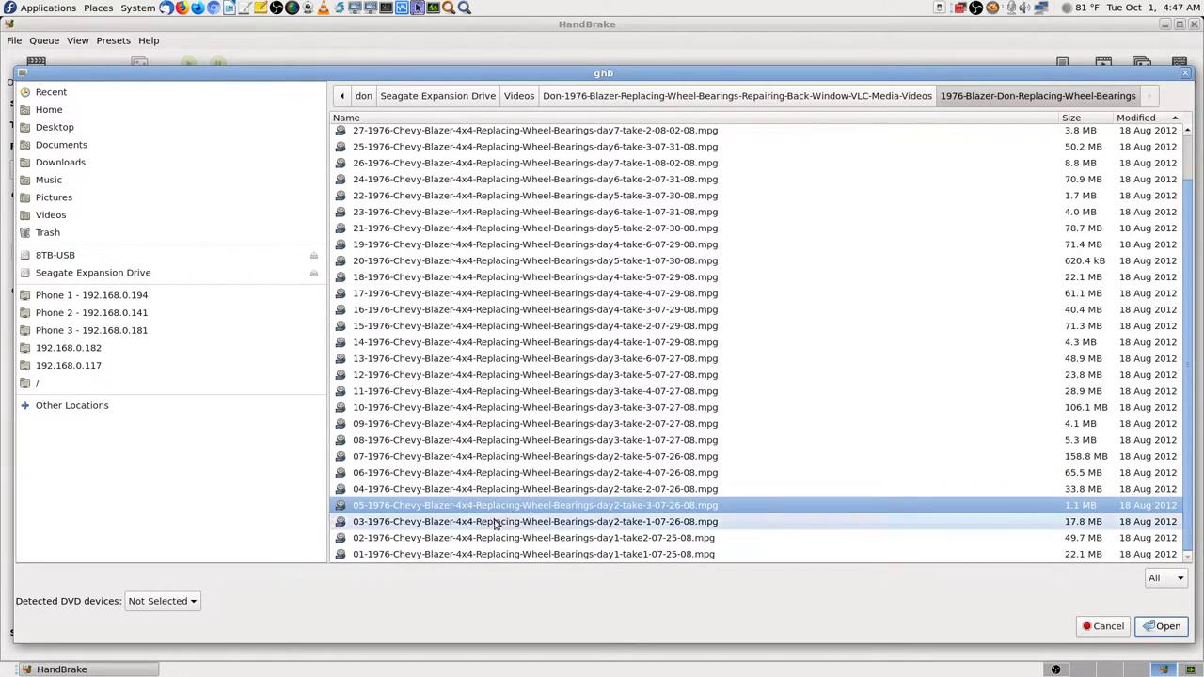
{"action": "left_click", "coordinate": [1166, 626]}
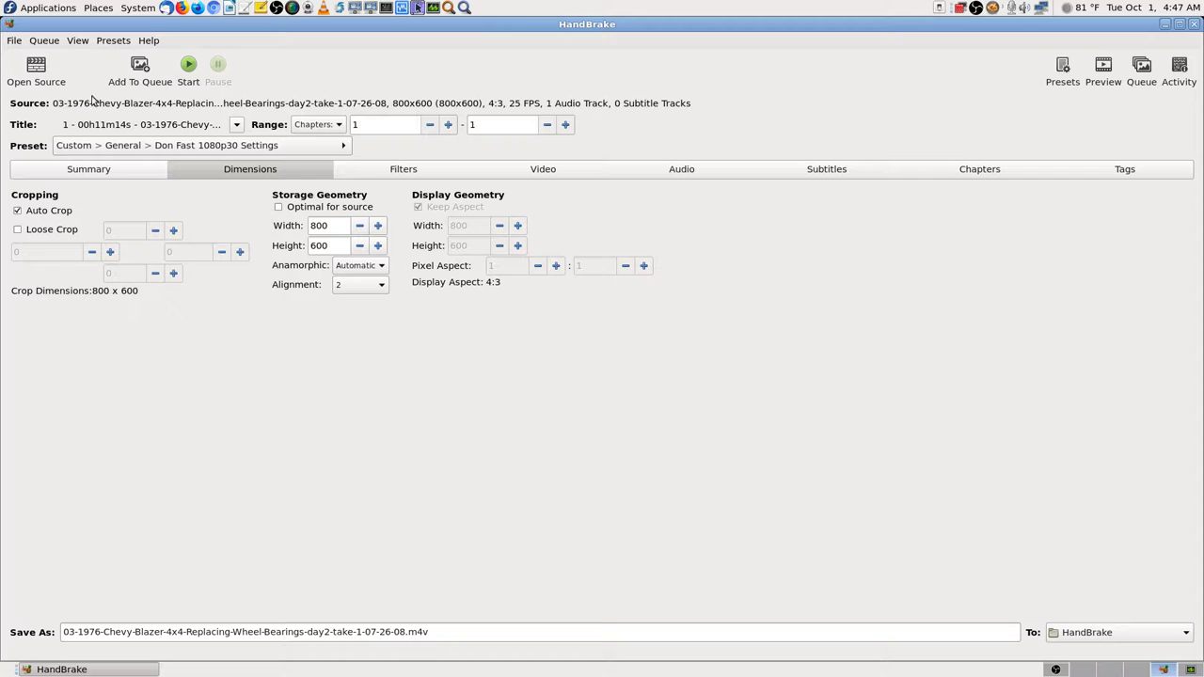
Add the loaded video to the queue, and open and queue 04-1976-Chevy-Blazer-4x4-Replacing-Wheel-Bearings-day2-take-2-07-26-08.mpg as well.
{"action": "left_click", "coordinate": [144, 71]}
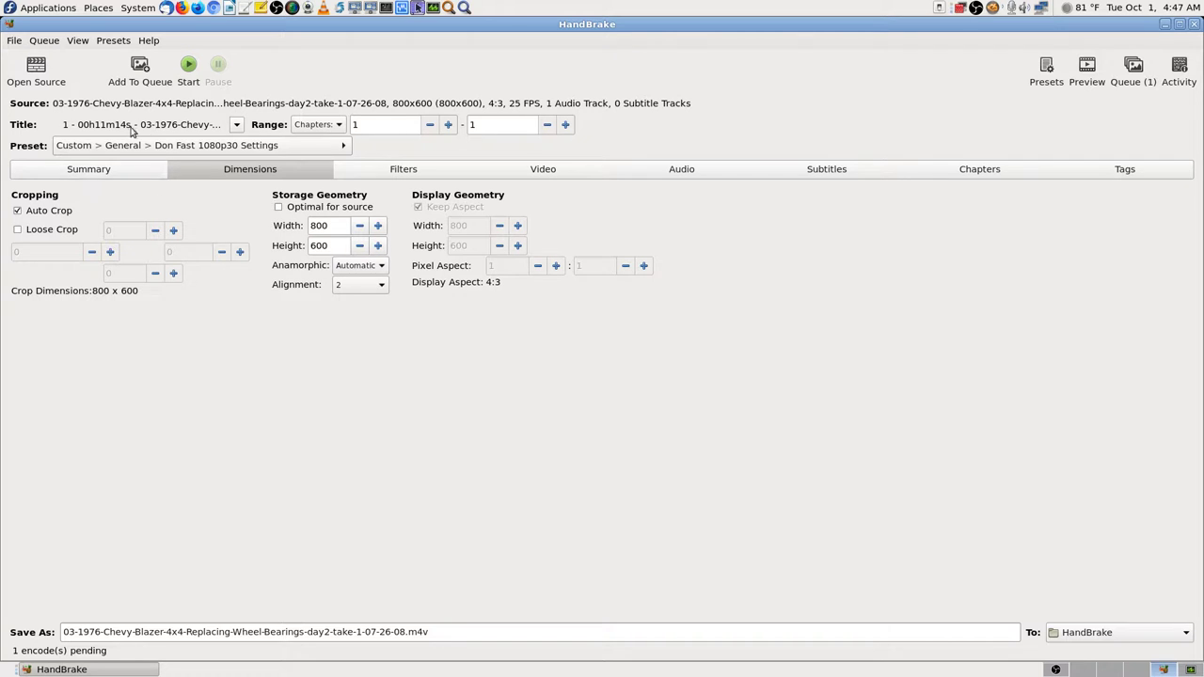
{"action": "left_click", "coordinate": [38, 70]}
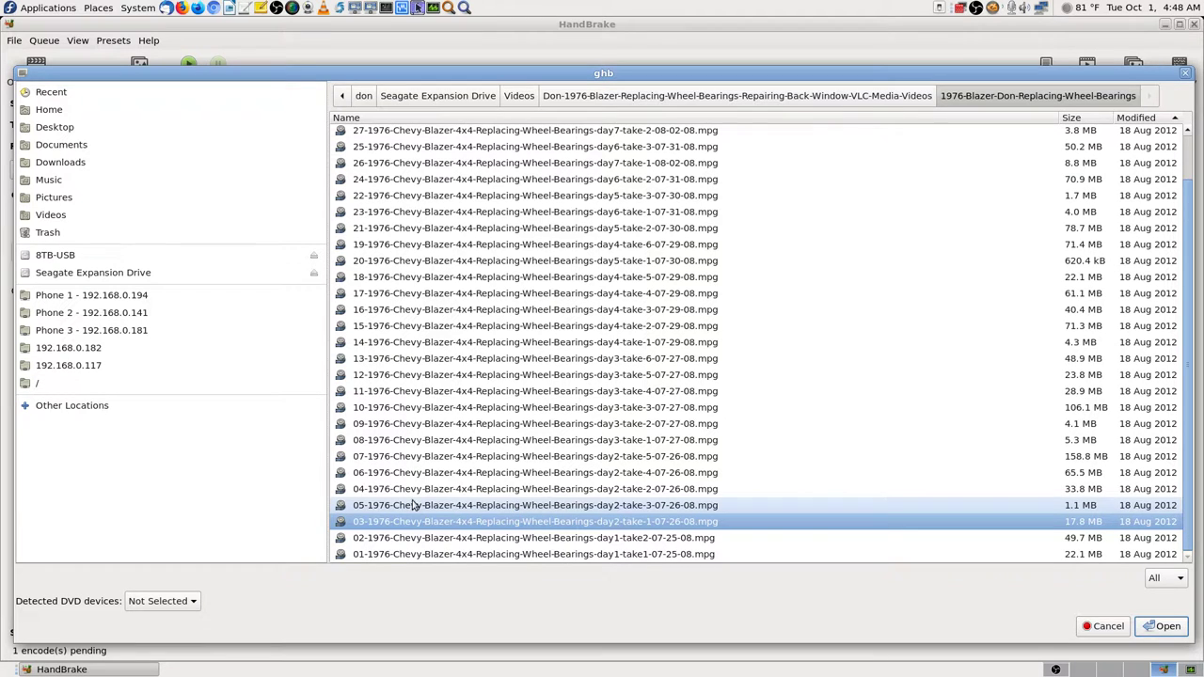
{"action": "left_click", "coordinate": [461, 493]}
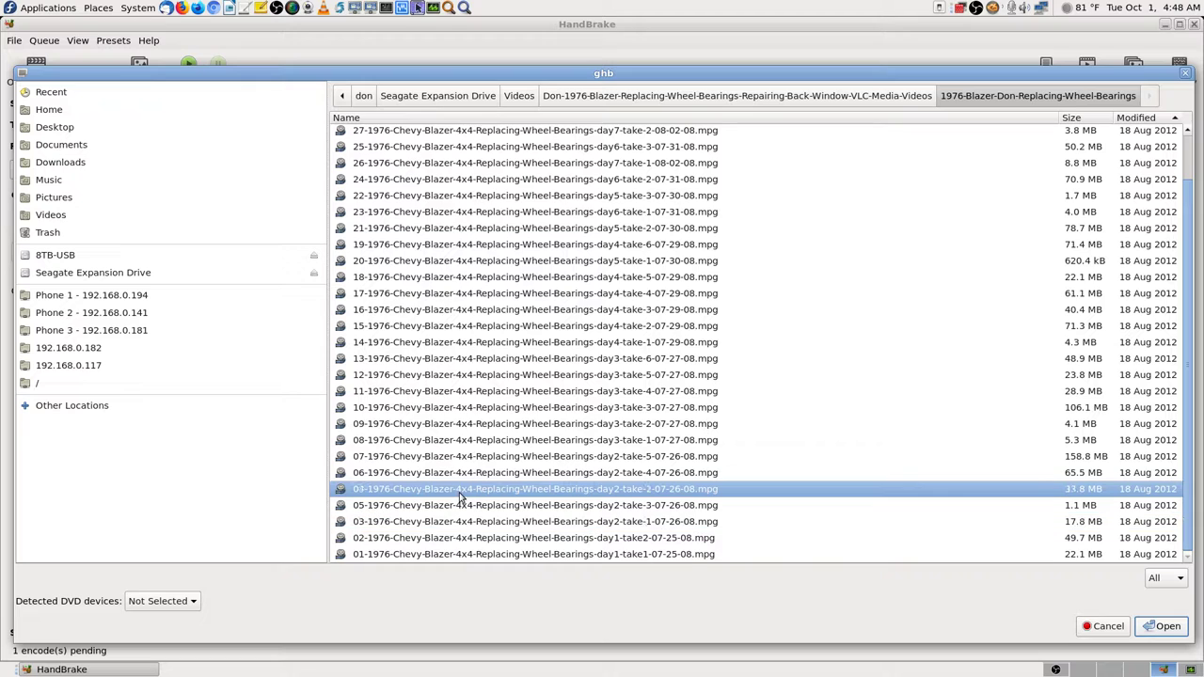
{"action": "left_click", "coordinate": [1166, 627]}
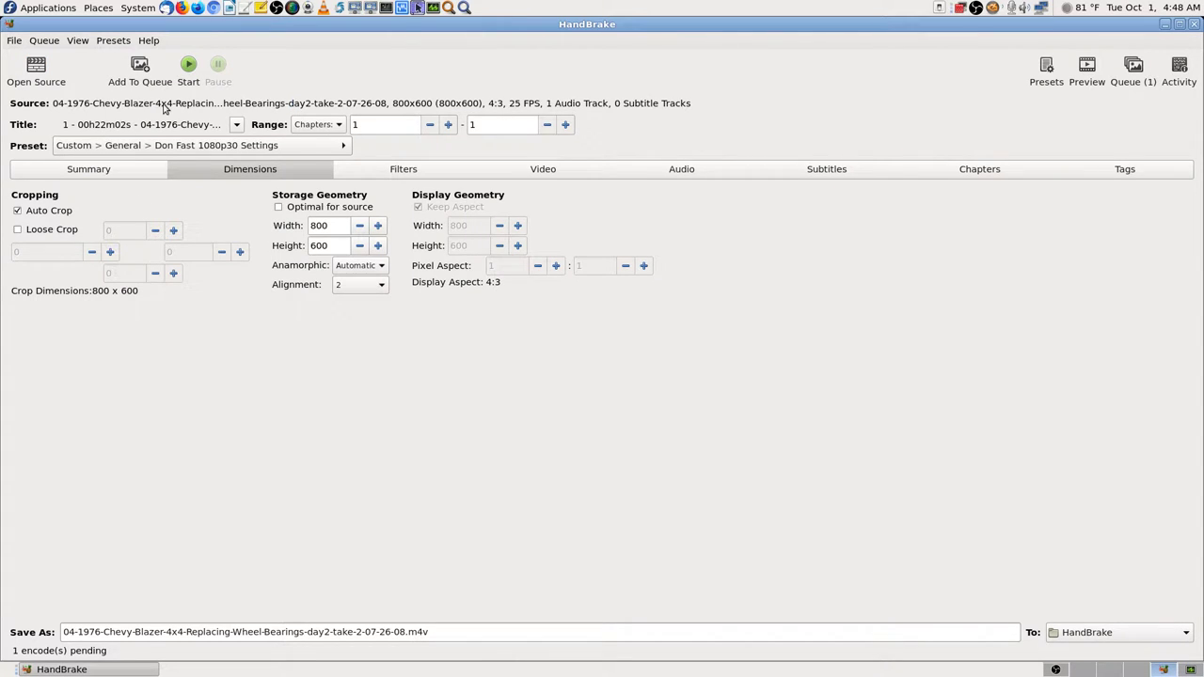
{"action": "left_click", "coordinate": [143, 77]}
Inspect the Summary, Dimensions and Filters settings of the loaded video, including the Denoise Filter choices, keeping NLMeans selected.
{"action": "left_click", "coordinate": [12, 42]}
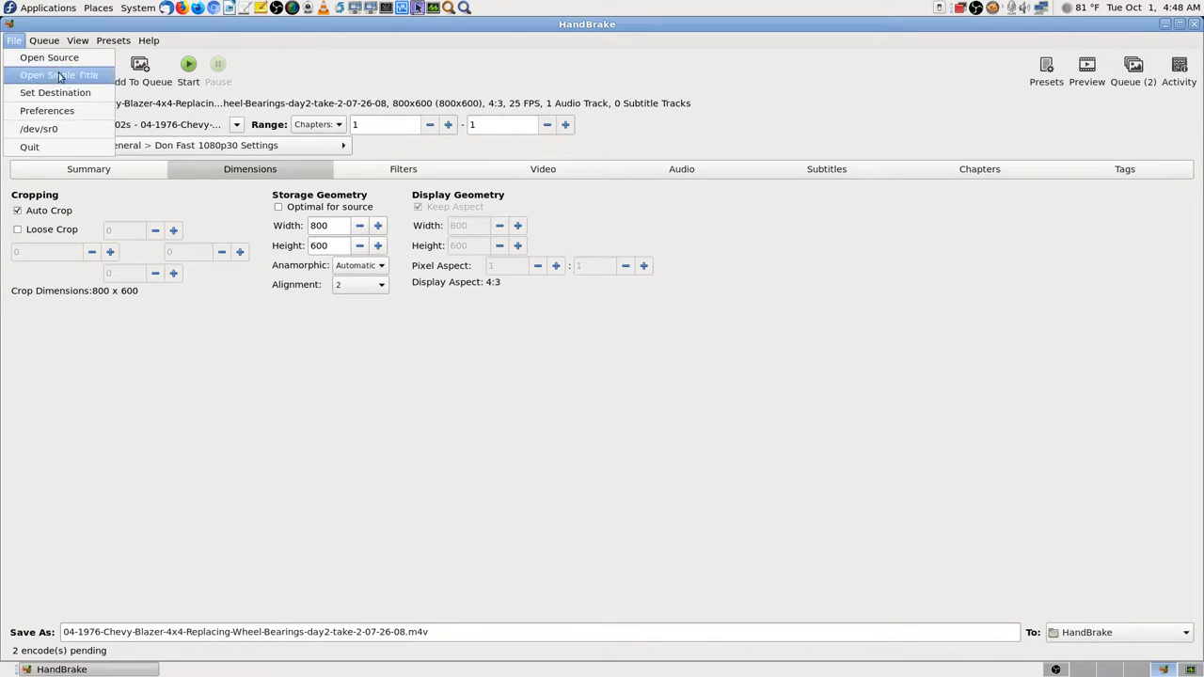
{"action": "left_click", "coordinate": [376, 461]}
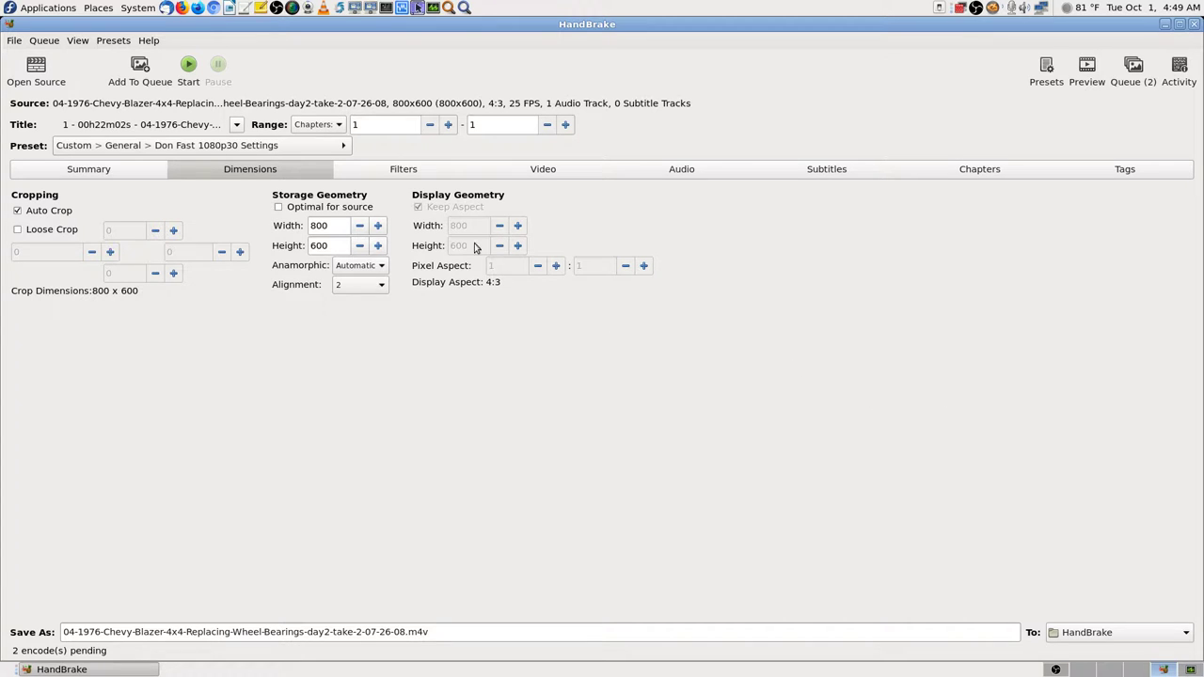
{"action": "left_click", "coordinate": [427, 170]}
{"action": "left_click", "coordinate": [94, 169]}
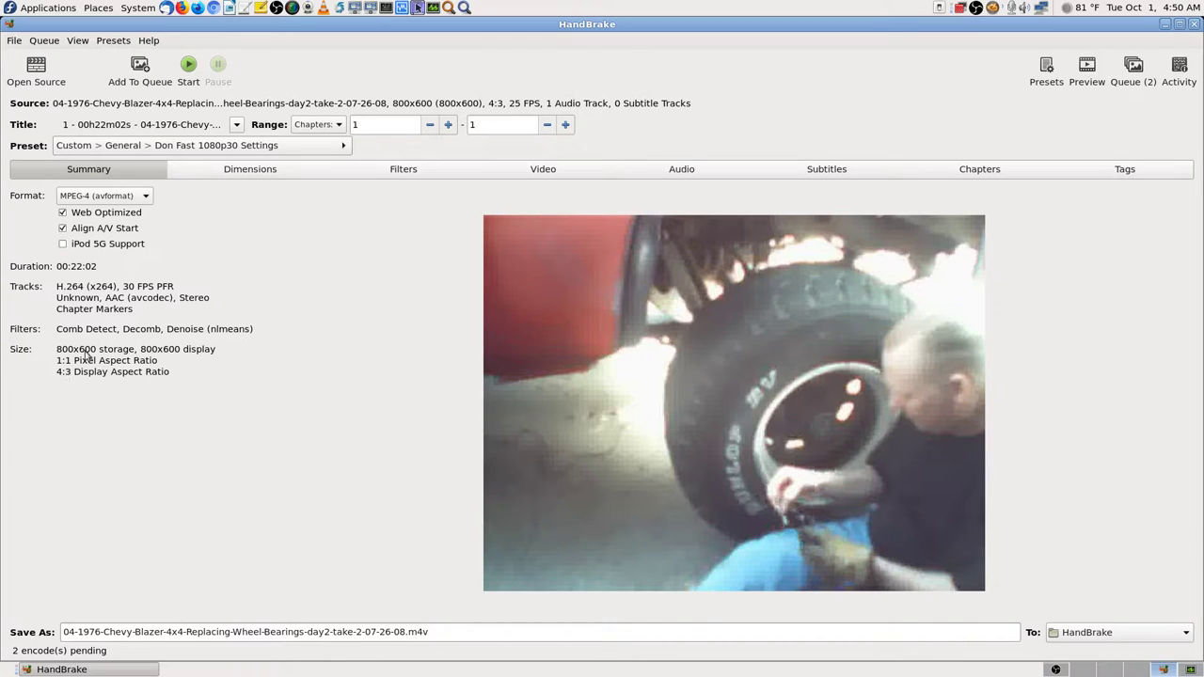
{"action": "left_click", "coordinate": [269, 169]}
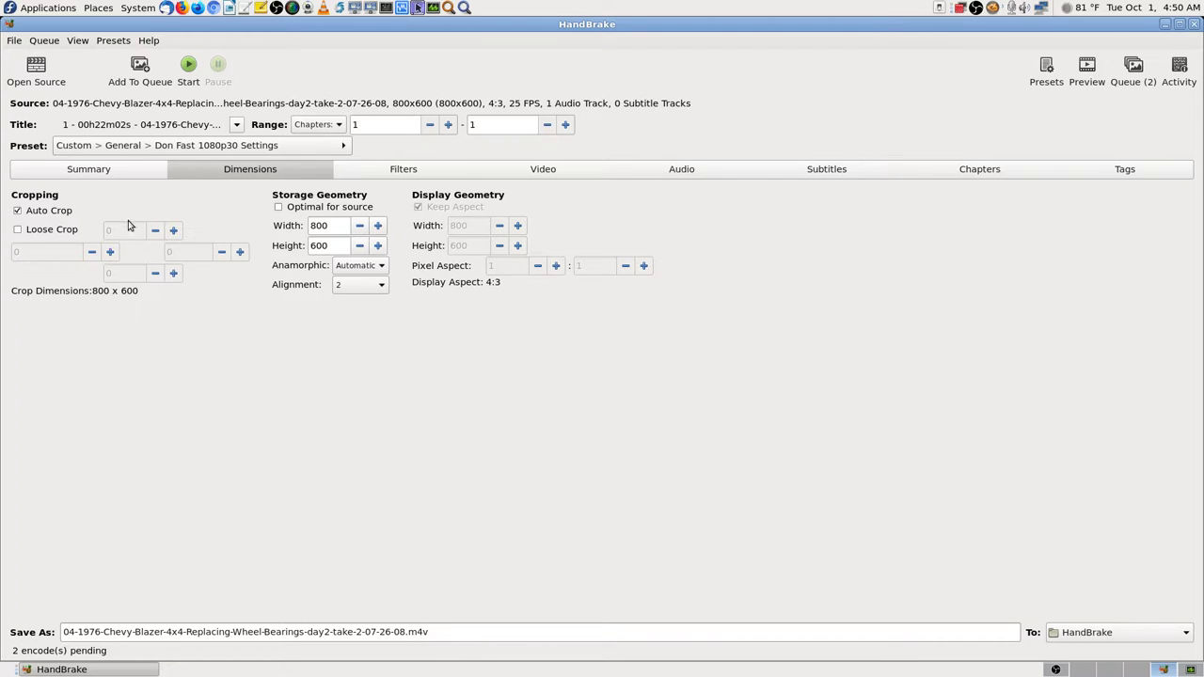
{"action": "left_click", "coordinate": [398, 174]}
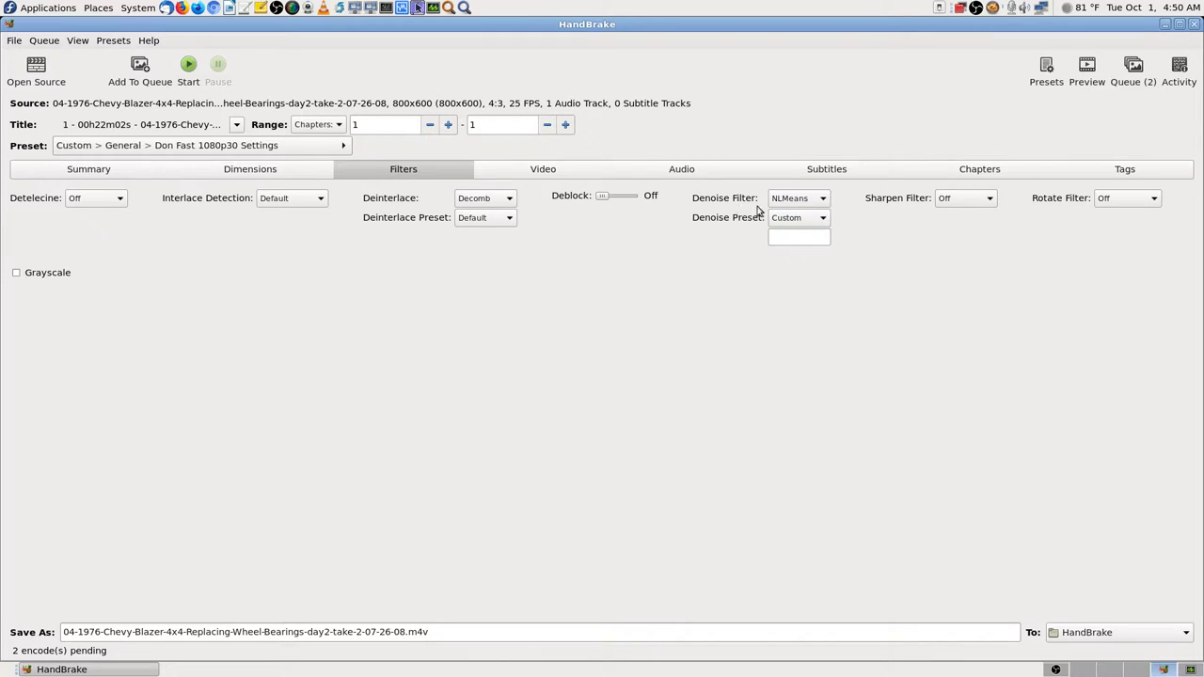
{"action": "left_click", "coordinate": [816, 201]}
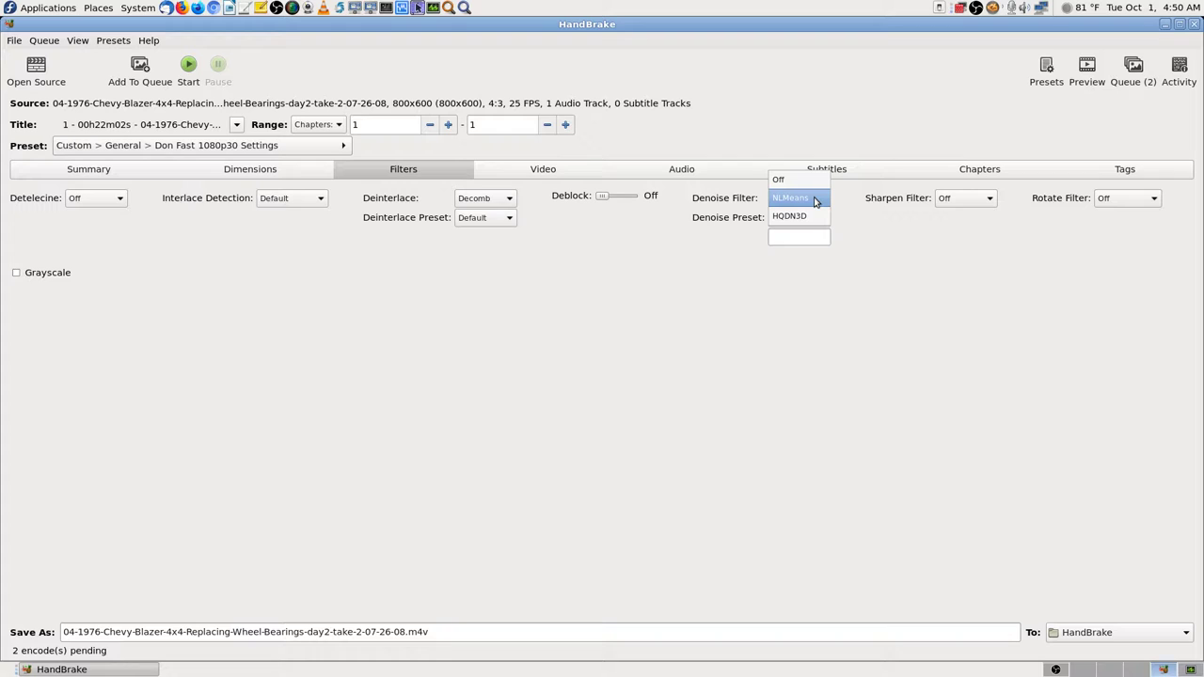
{"action": "left_click", "coordinate": [815, 201]}
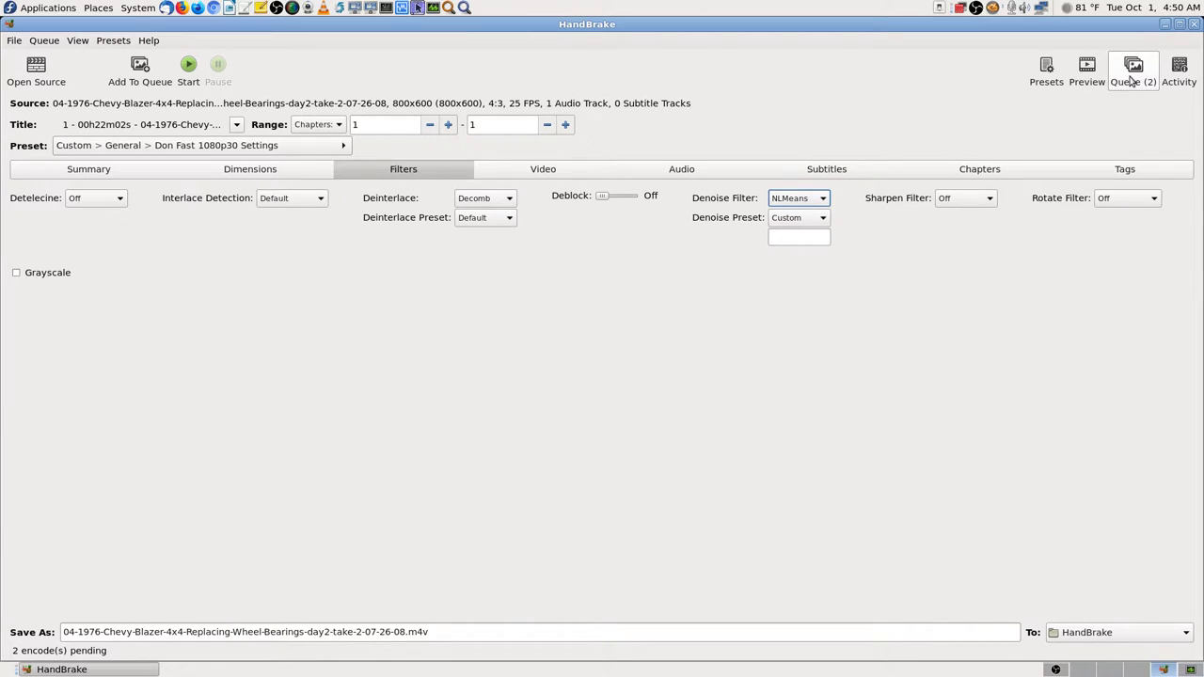
Preview the loaded video, playing and pausing a short stretch to examine the picture quality, and close the preview.
{"action": "left_click", "coordinate": [1088, 70]}
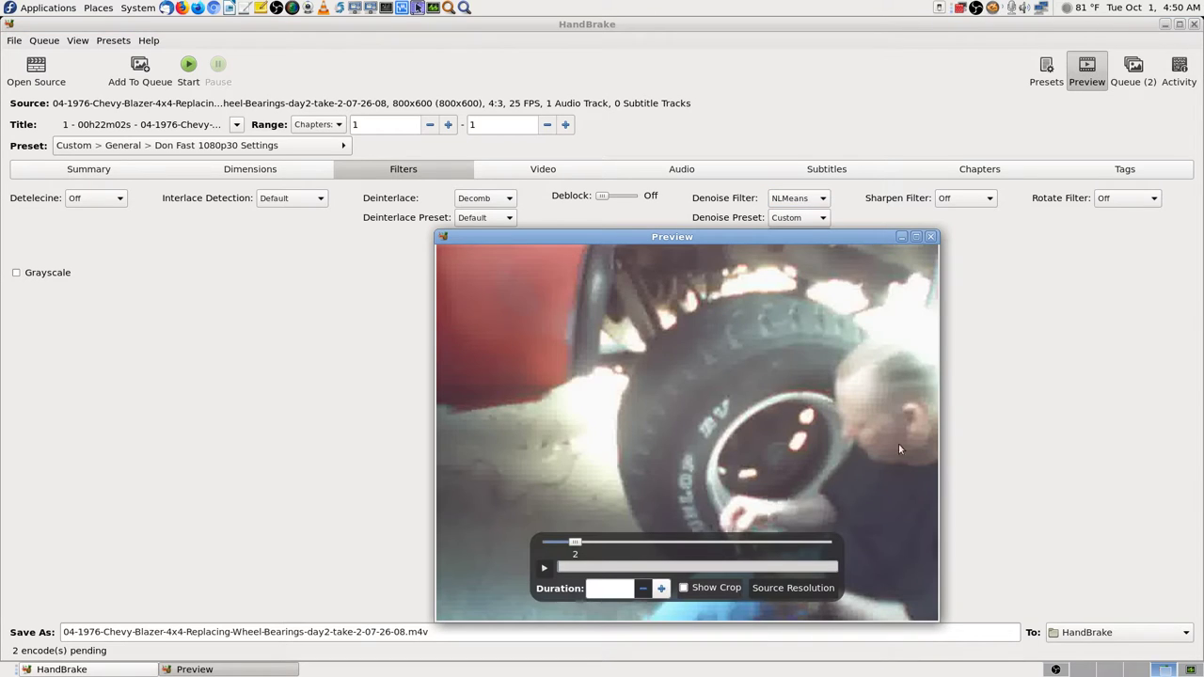
{"action": "left_click", "coordinate": [544, 568]}
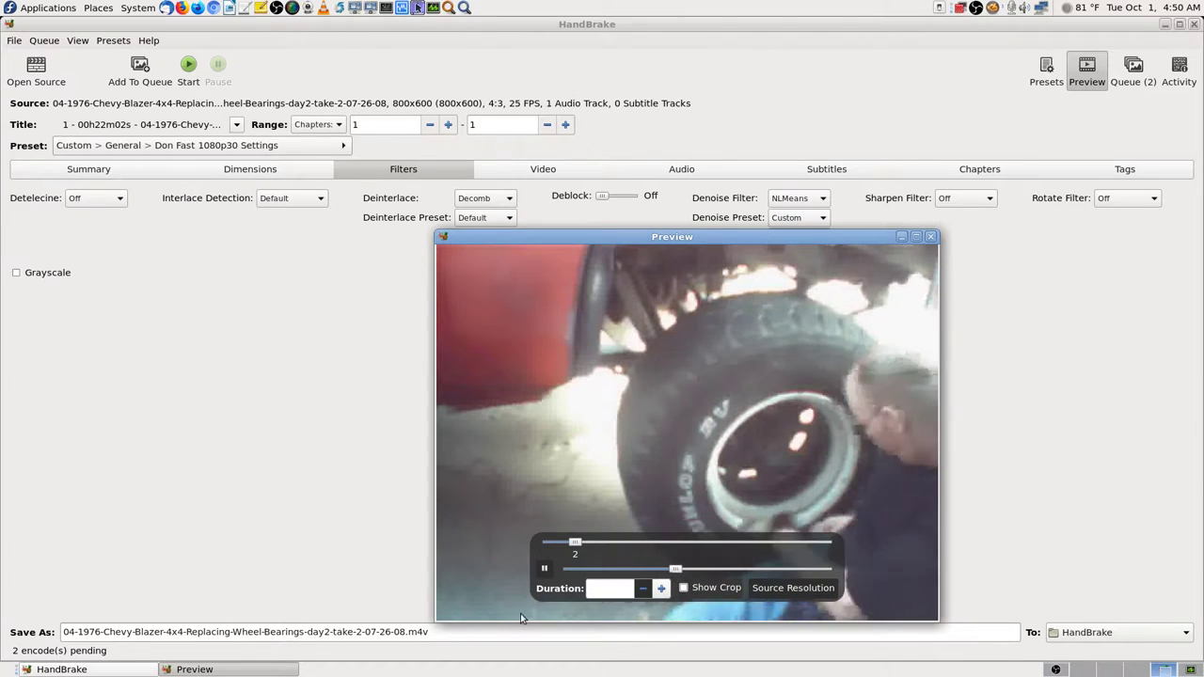
{"action": "left_click", "coordinate": [543, 568]}
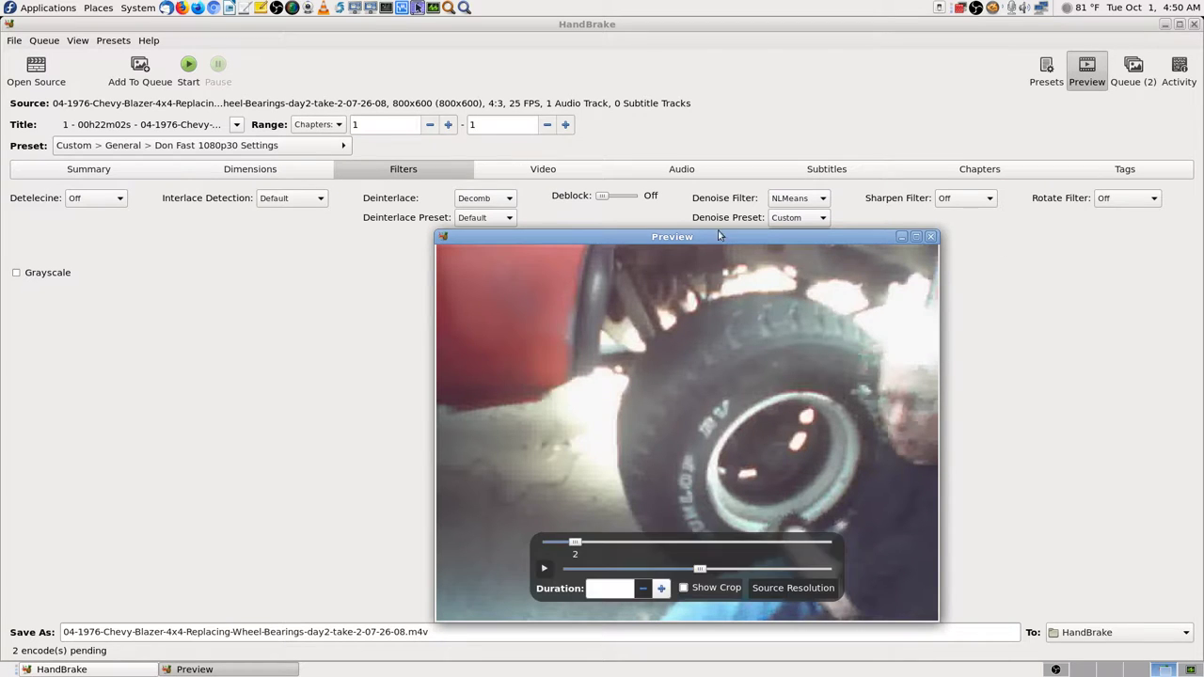
{"action": "mouse_move", "coordinate": [634, 349]}
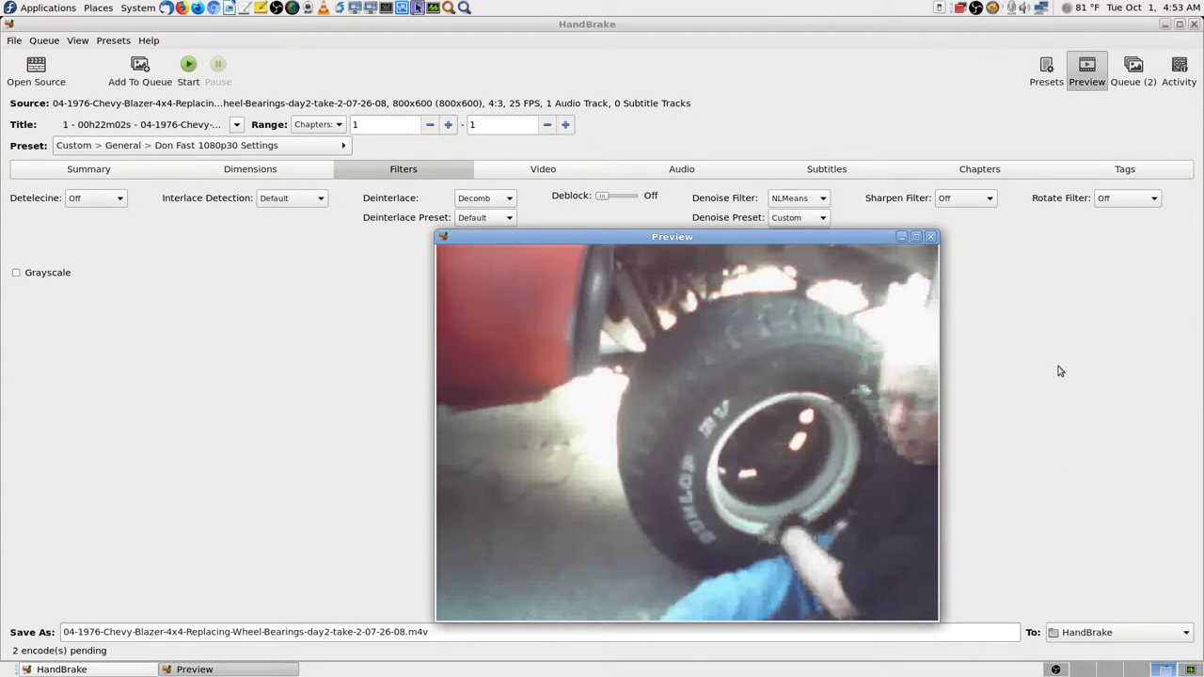
{"action": "mouse_move", "coordinate": [656, 422]}
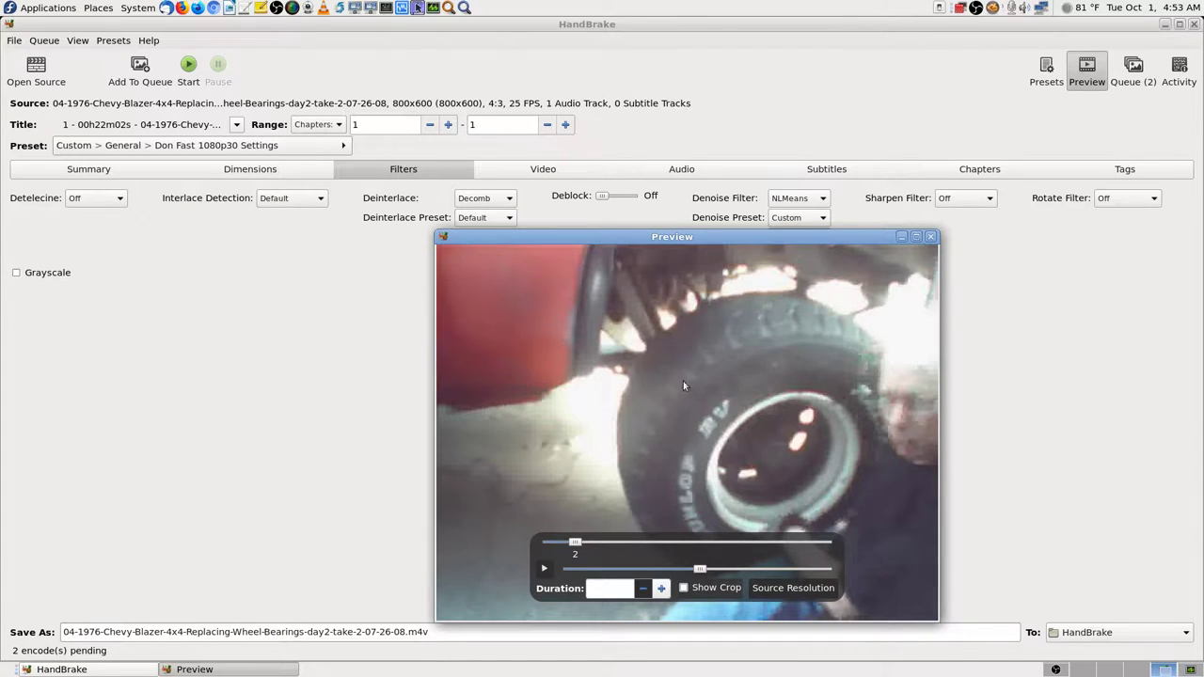
{"action": "mouse_move", "coordinate": [655, 480]}
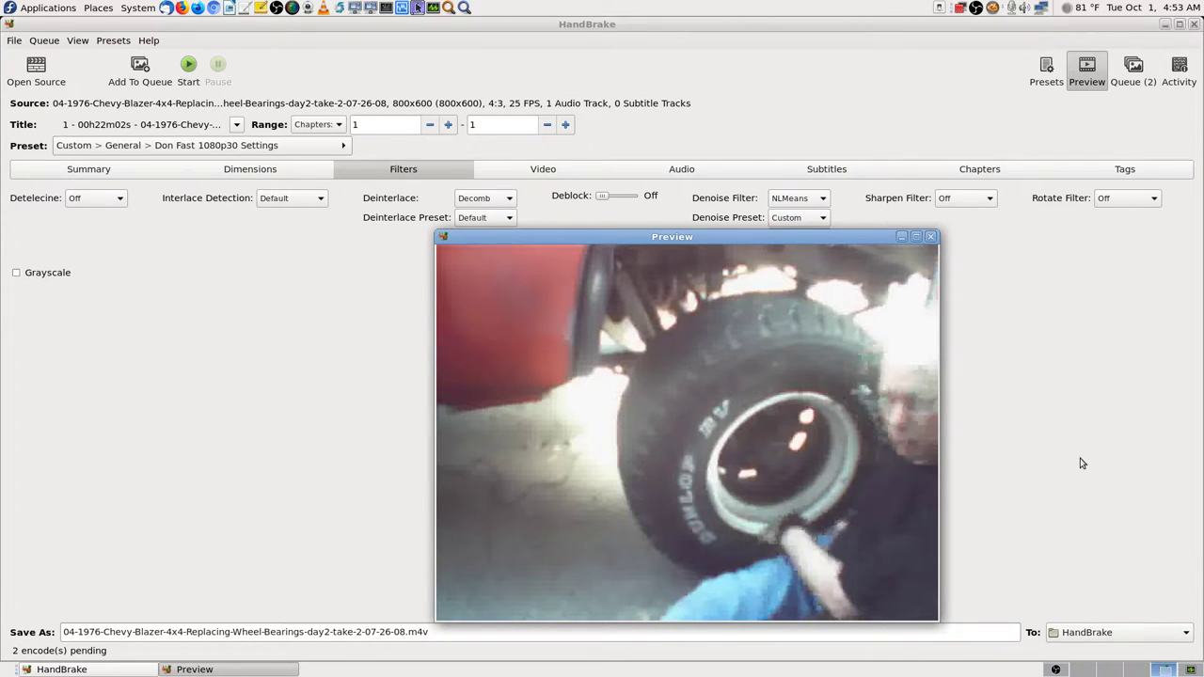
{"action": "mouse_move", "coordinate": [859, 510]}
{"action": "mouse_move", "coordinate": [853, 354]}
{"action": "left_click", "coordinate": [932, 237]}
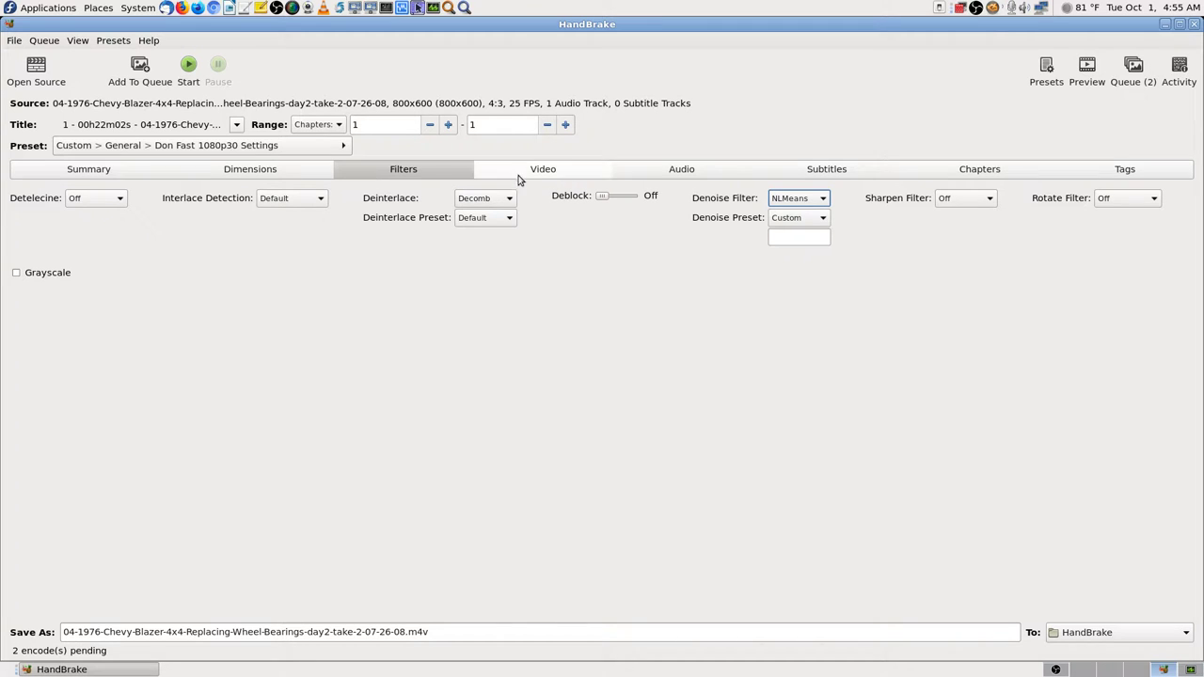
Examine the video encoder, framerate and quality settings, and compare them with the denoise filter settings.
{"action": "left_click", "coordinate": [551, 176]}
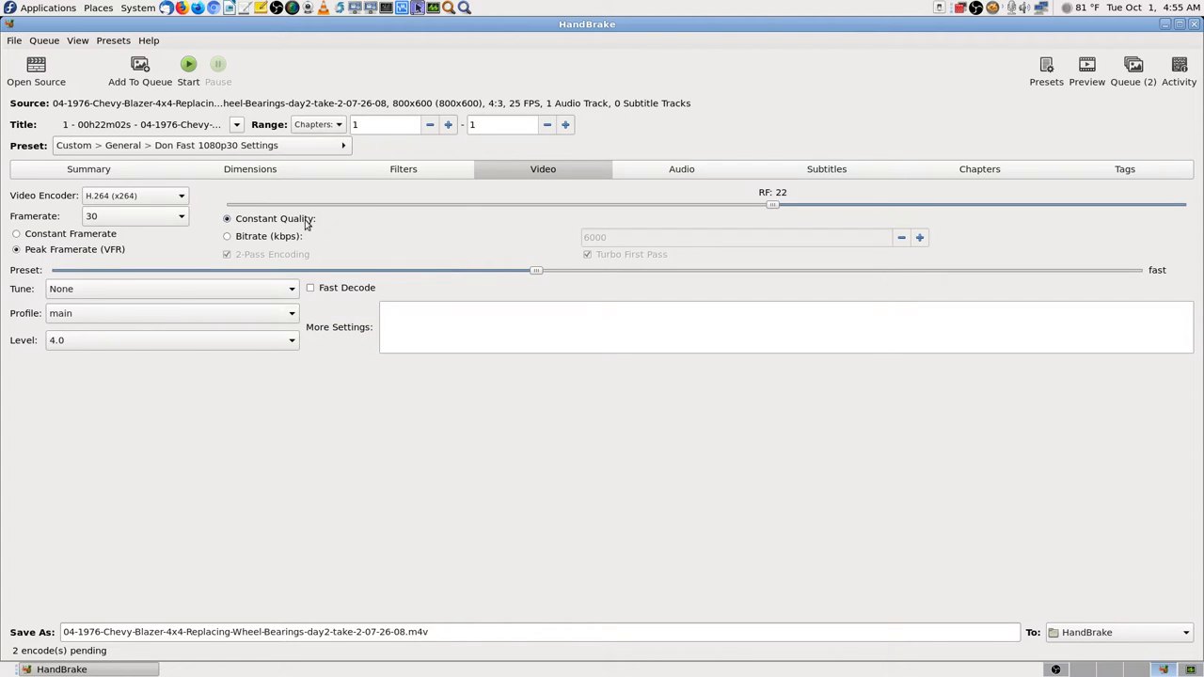
{"action": "mouse_move", "coordinate": [305, 224]}
{"action": "mouse_move", "coordinate": [307, 265]}
{"action": "left_click", "coordinate": [428, 172]}
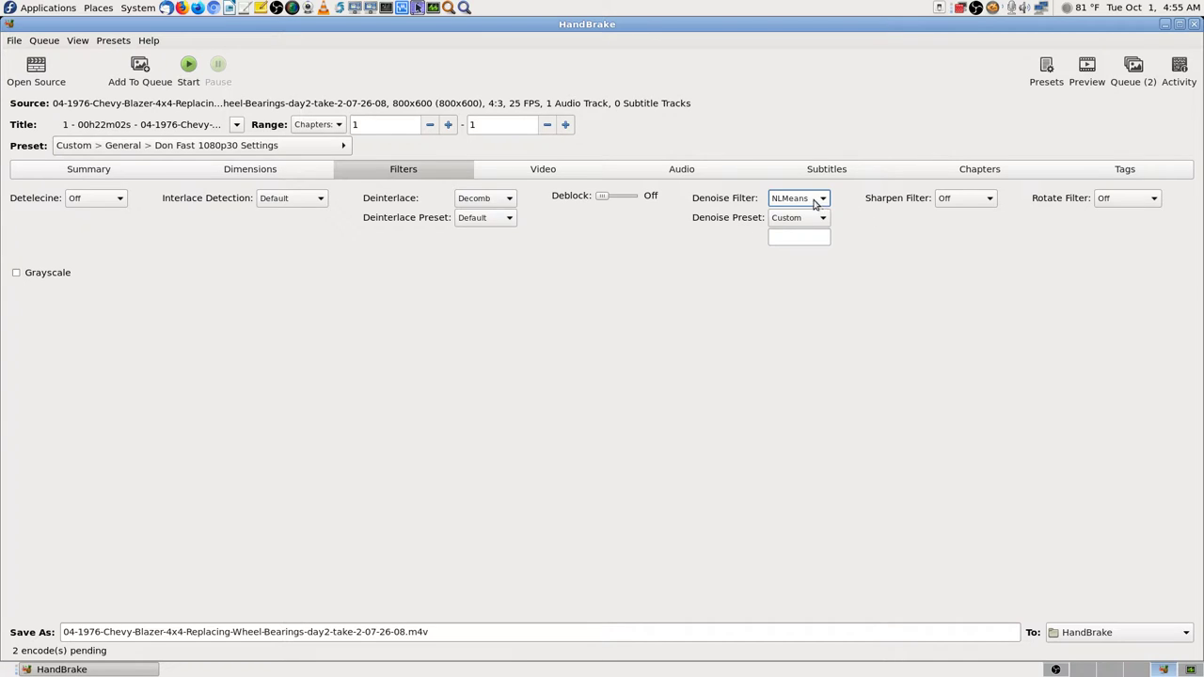
{"action": "left_click", "coordinate": [562, 170]}
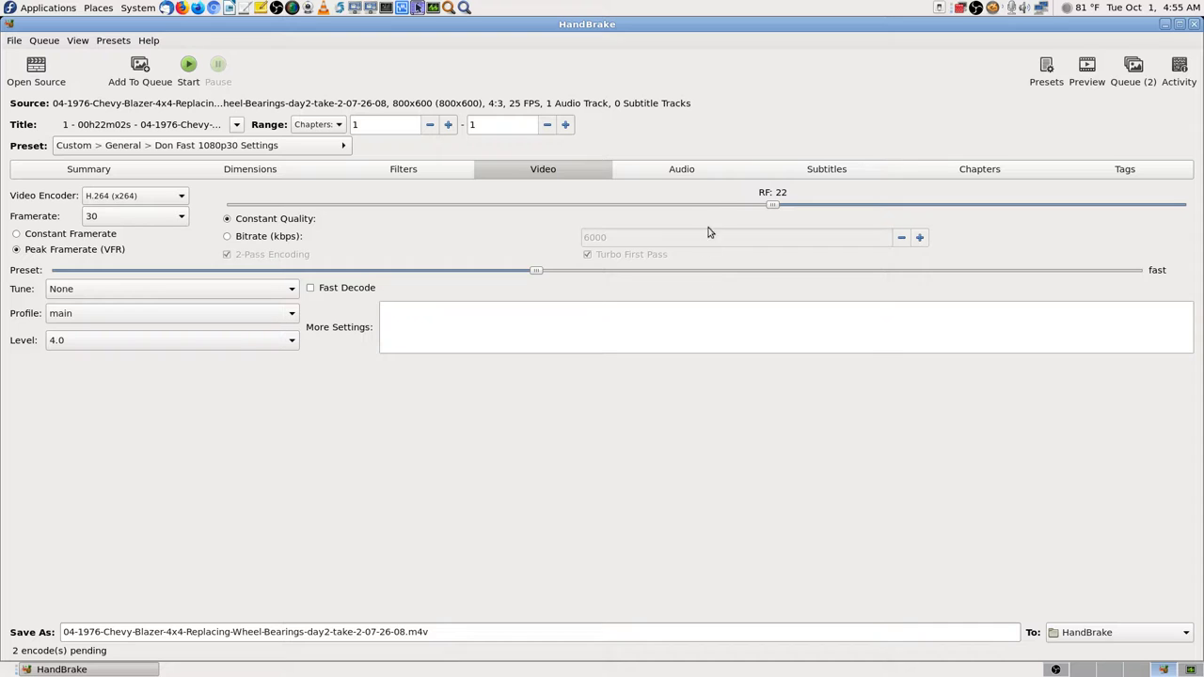
Review the audio track list and the track selection settings, checking the available mixdown options while keeping Stereo.
{"action": "left_click", "coordinate": [701, 173]}
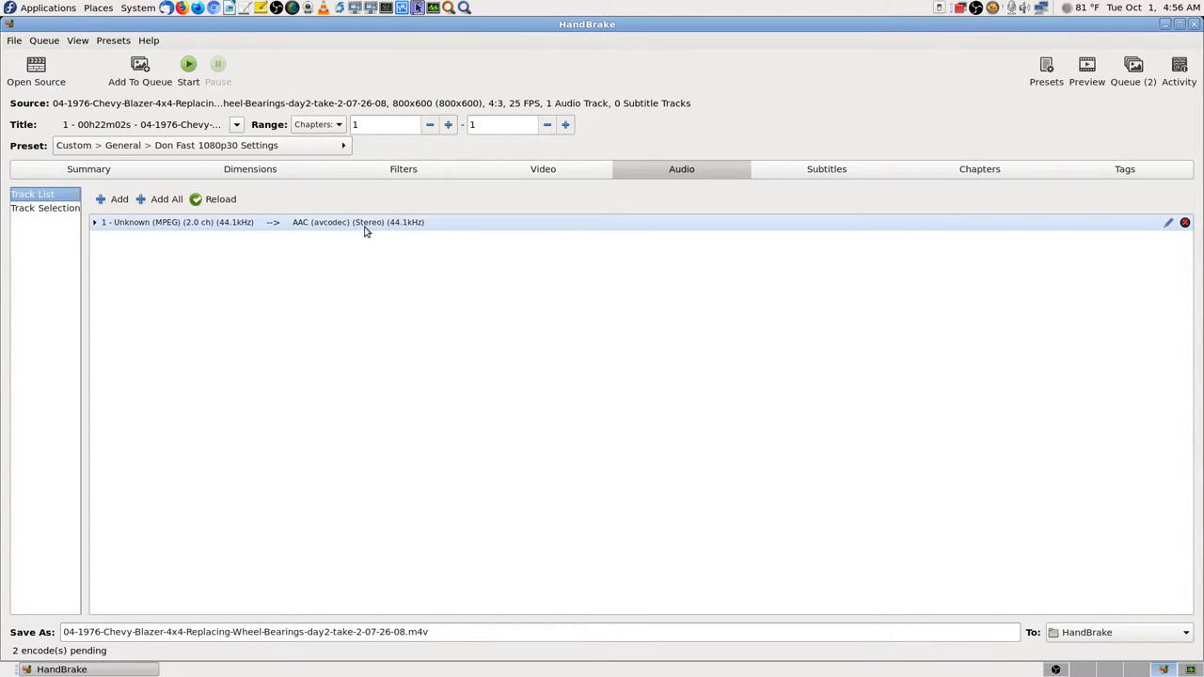
{"action": "left_click", "coordinate": [49, 209]}
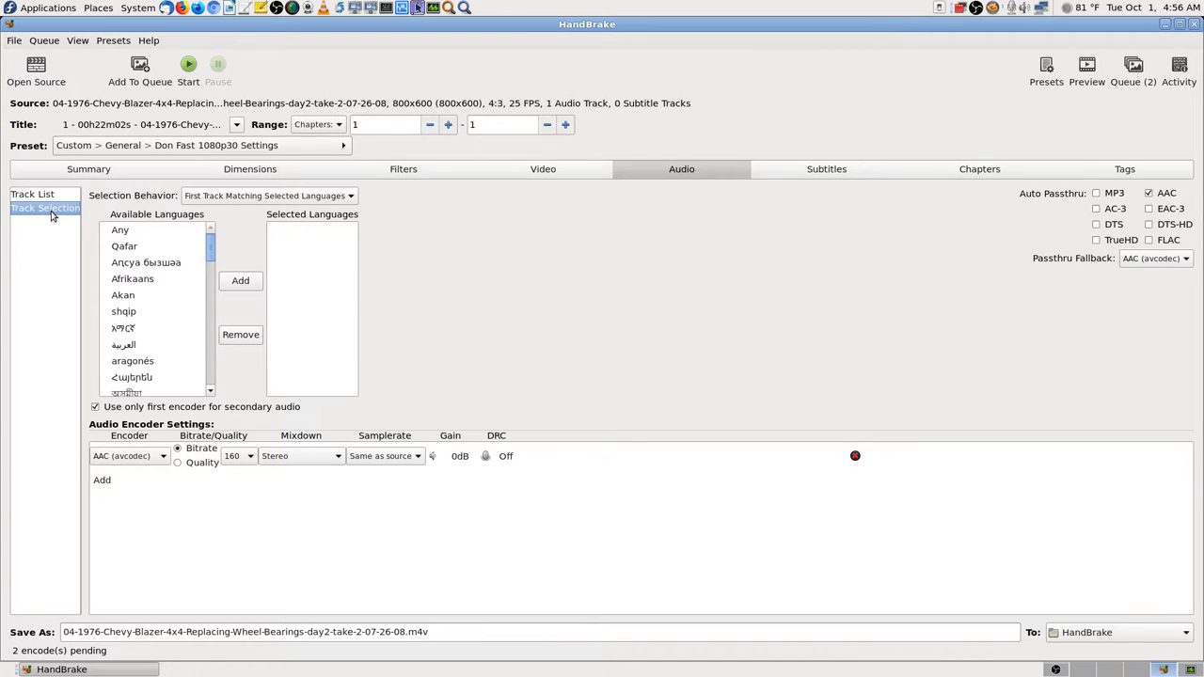
{"action": "left_click", "coordinate": [323, 459]}
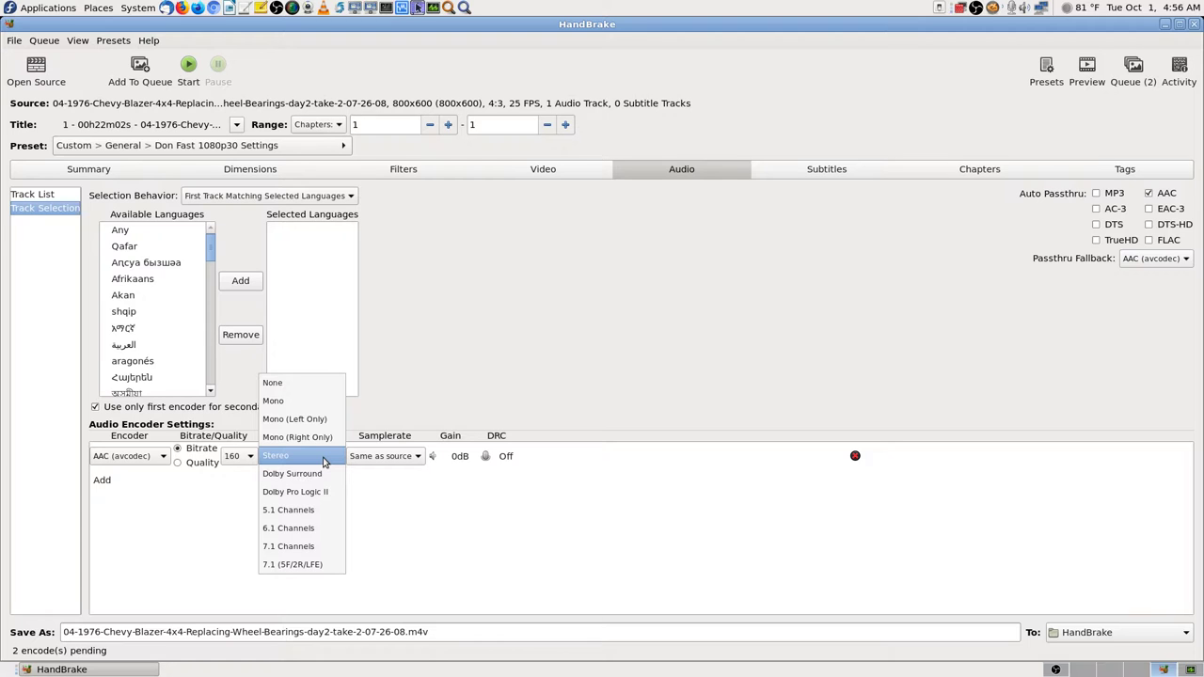
{"action": "left_click", "coordinate": [323, 461]}
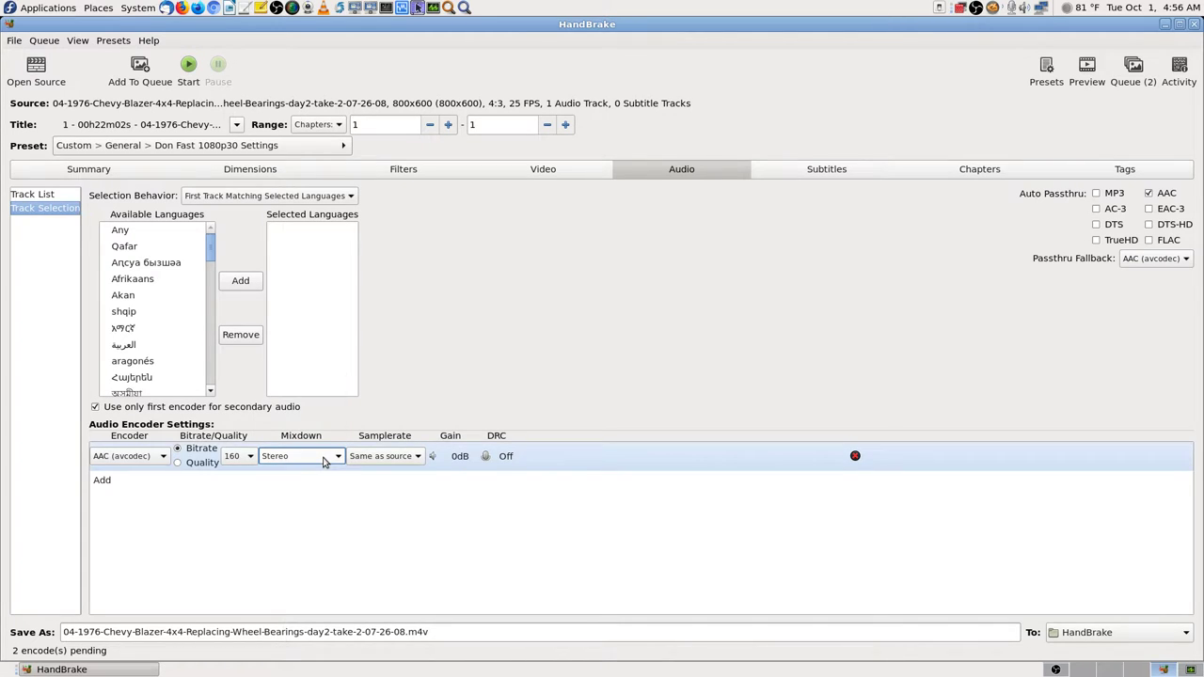
{"action": "left_click", "coordinate": [323, 460]}
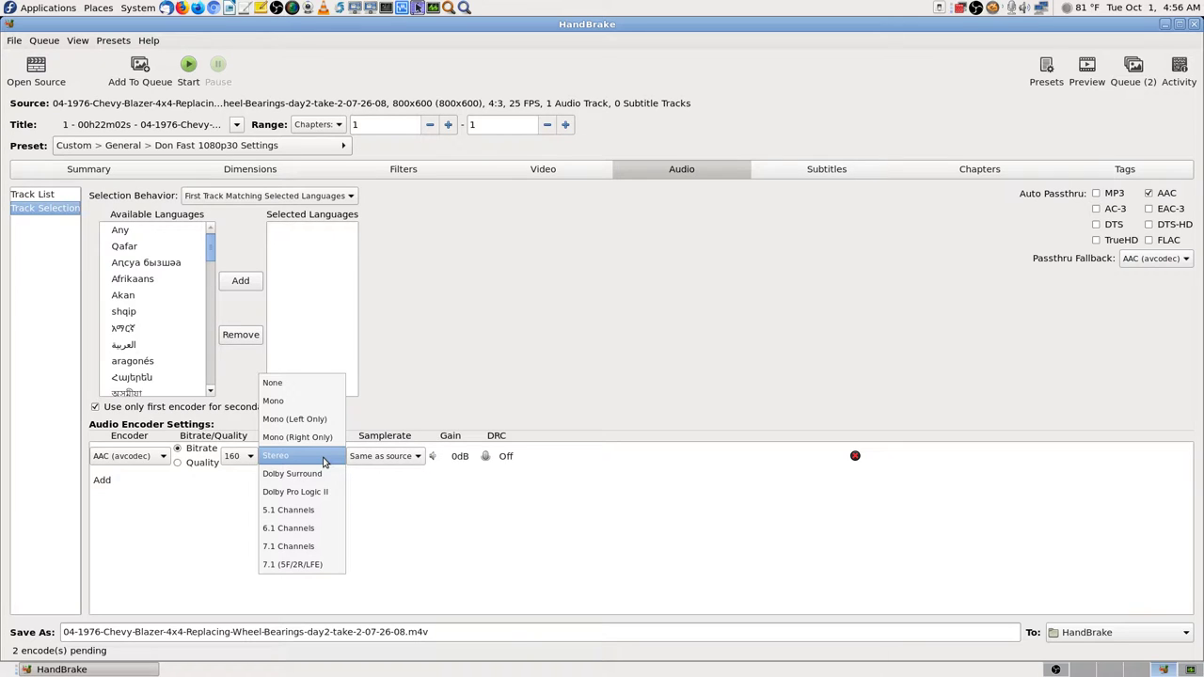
{"action": "left_click", "coordinate": [324, 461]}
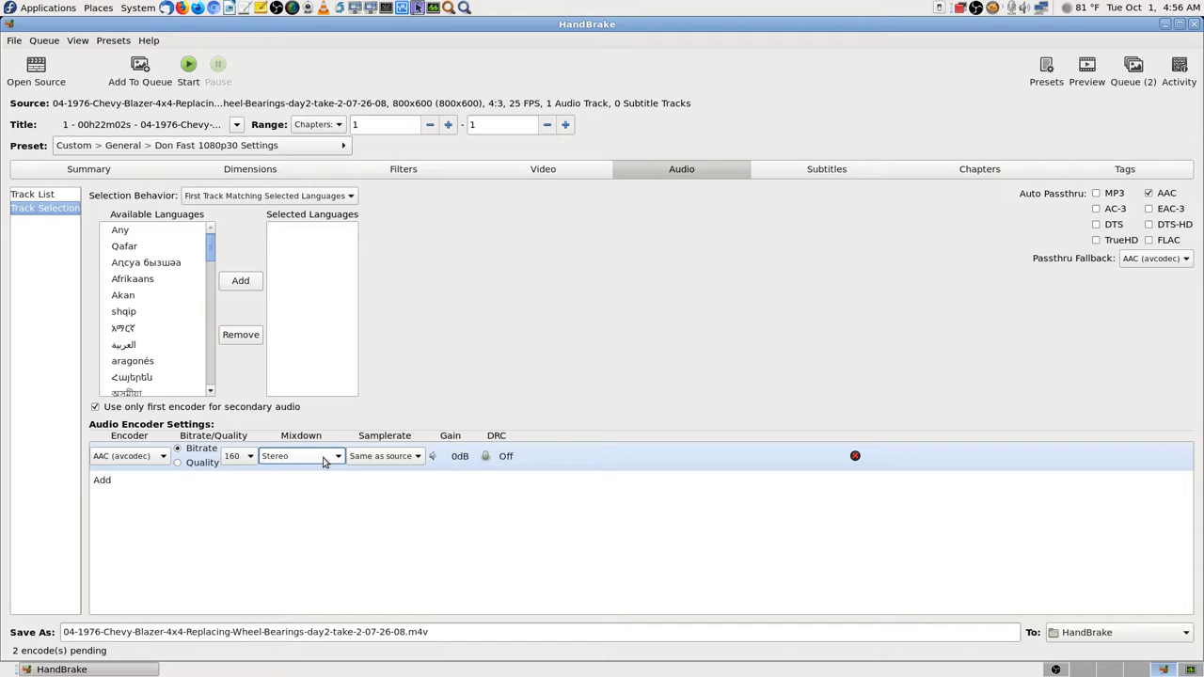
{"action": "left_click", "coordinate": [40, 196]}
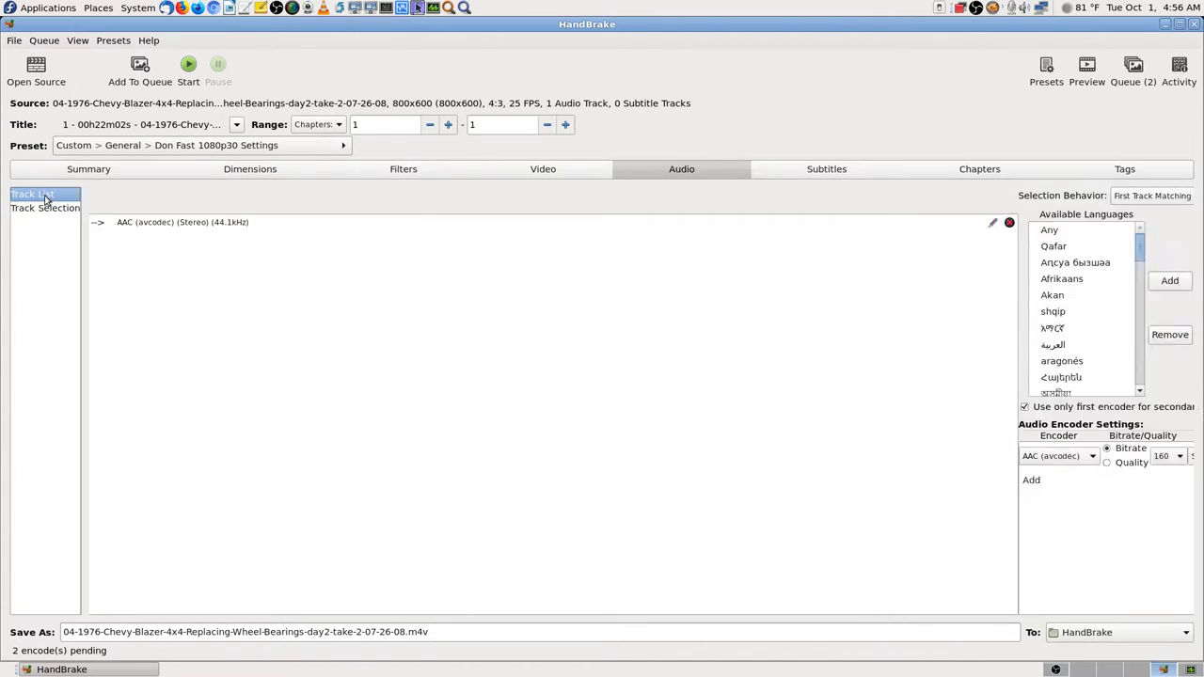
Examine the subtitle track list and subtitle track selection settings, with a brief look back at the audio track list.
{"action": "left_click", "coordinate": [837, 175]}
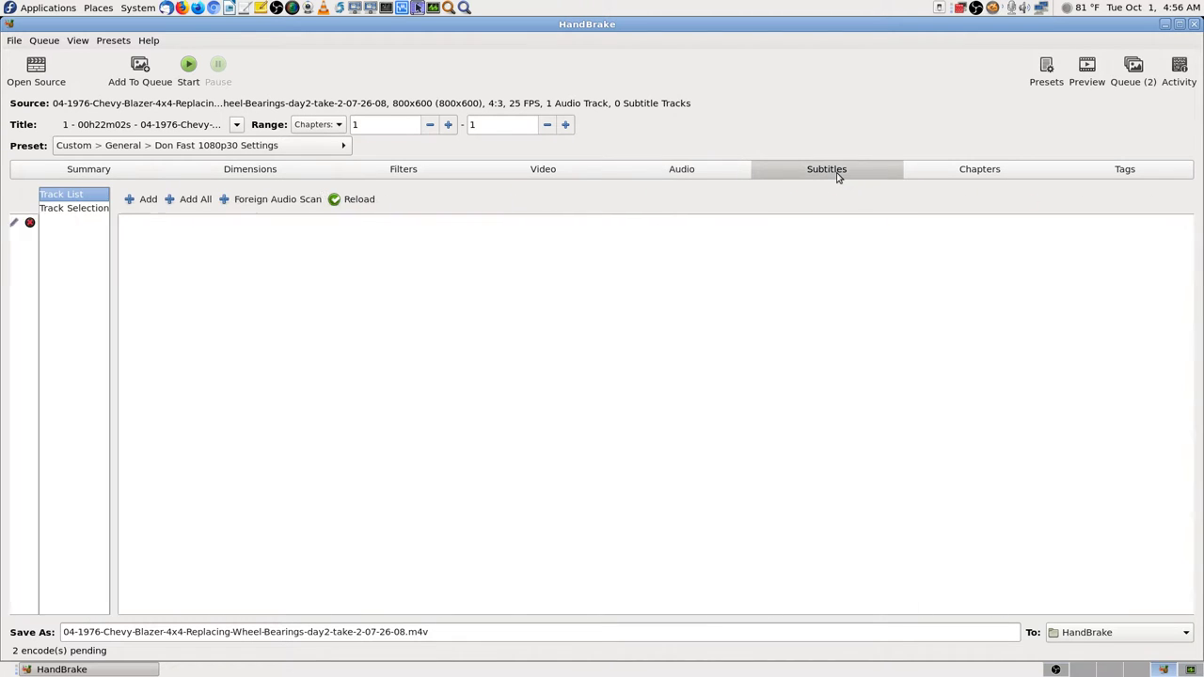
{"action": "left_click", "coordinate": [717, 175]}
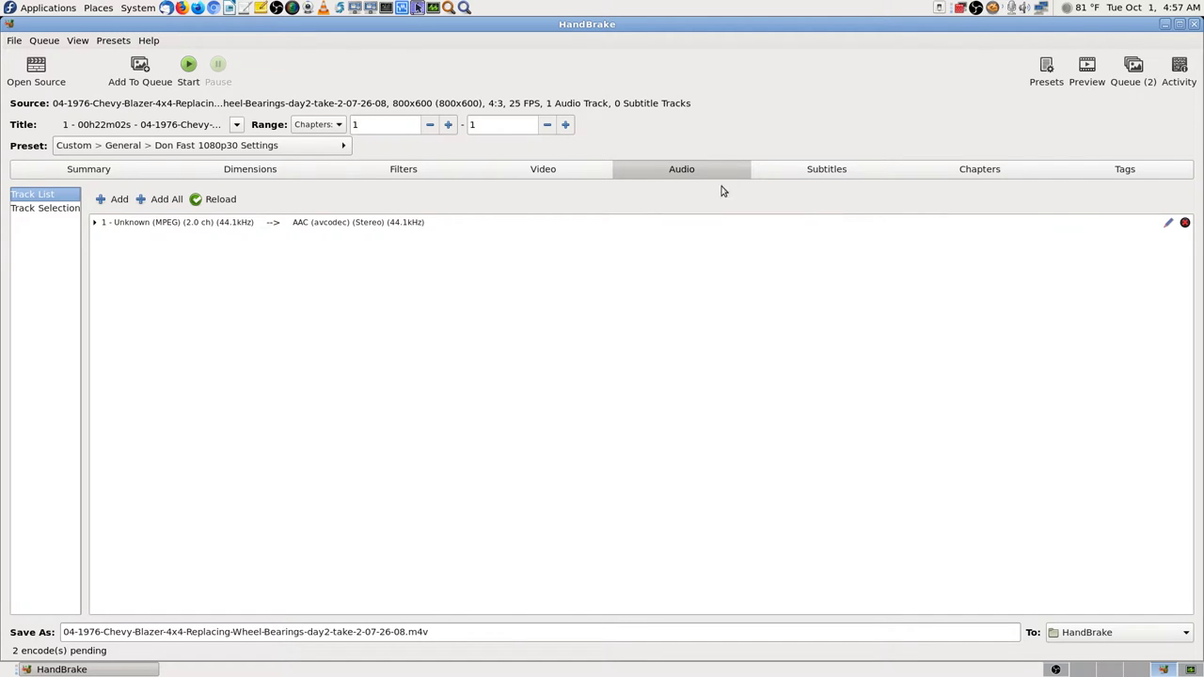
{"action": "left_click", "coordinate": [828, 171]}
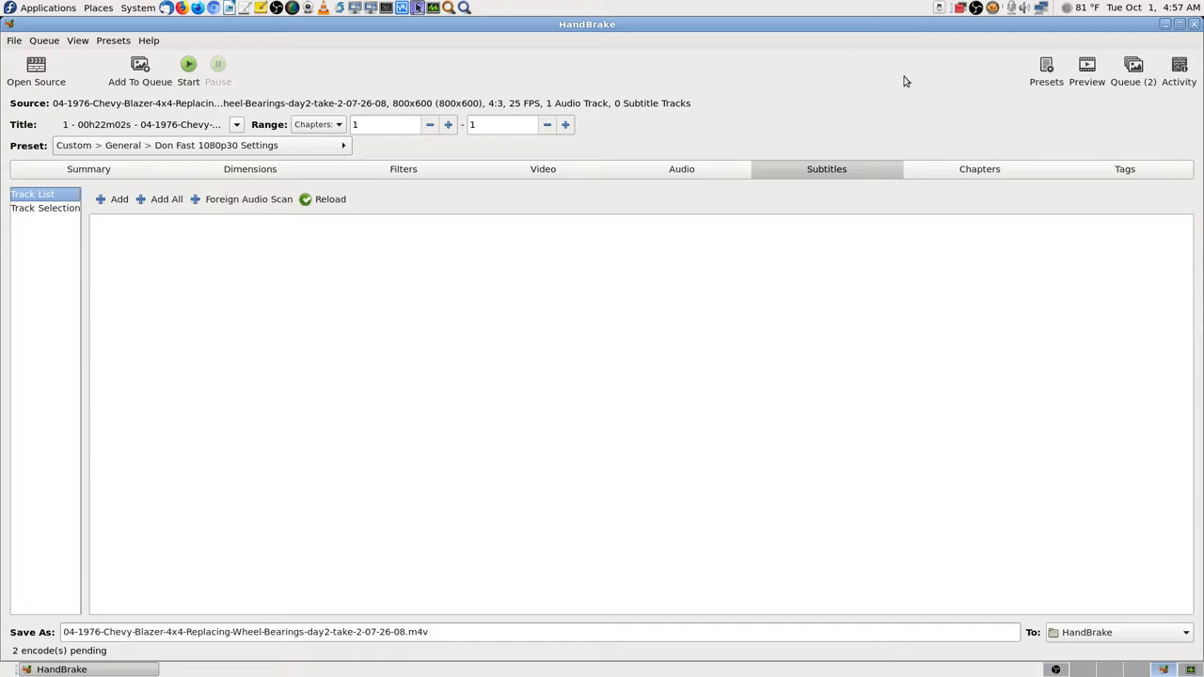
{"action": "left_click", "coordinate": [52, 210]}
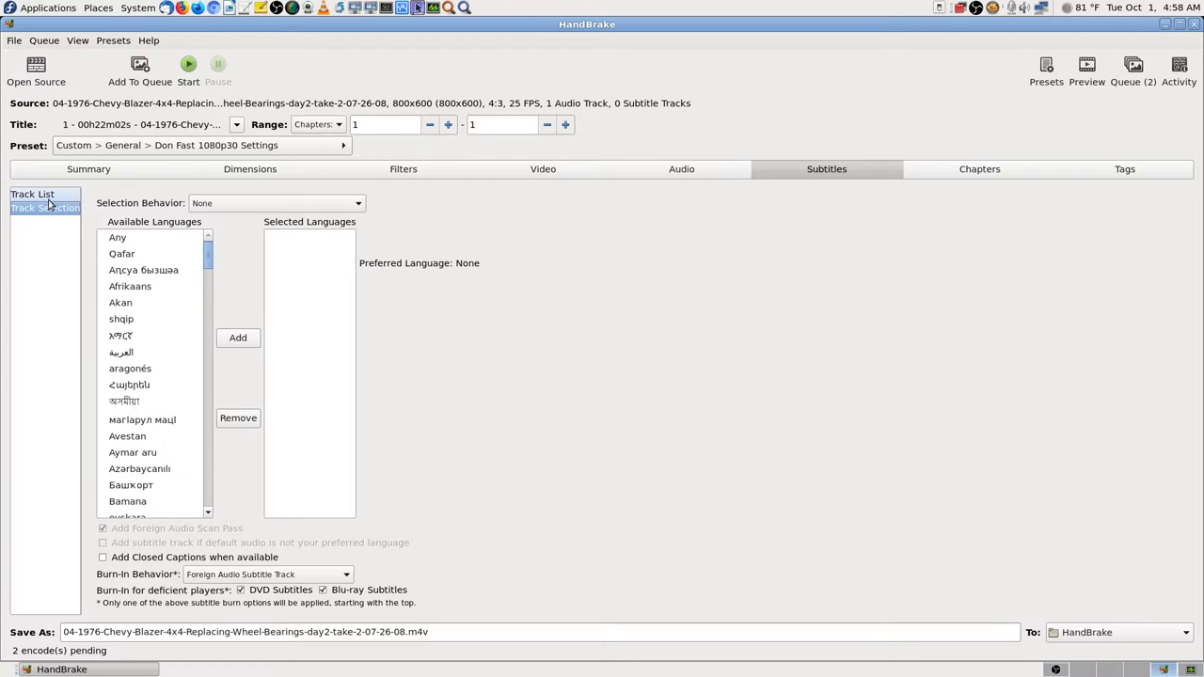
{"action": "left_click", "coordinate": [47, 196]}
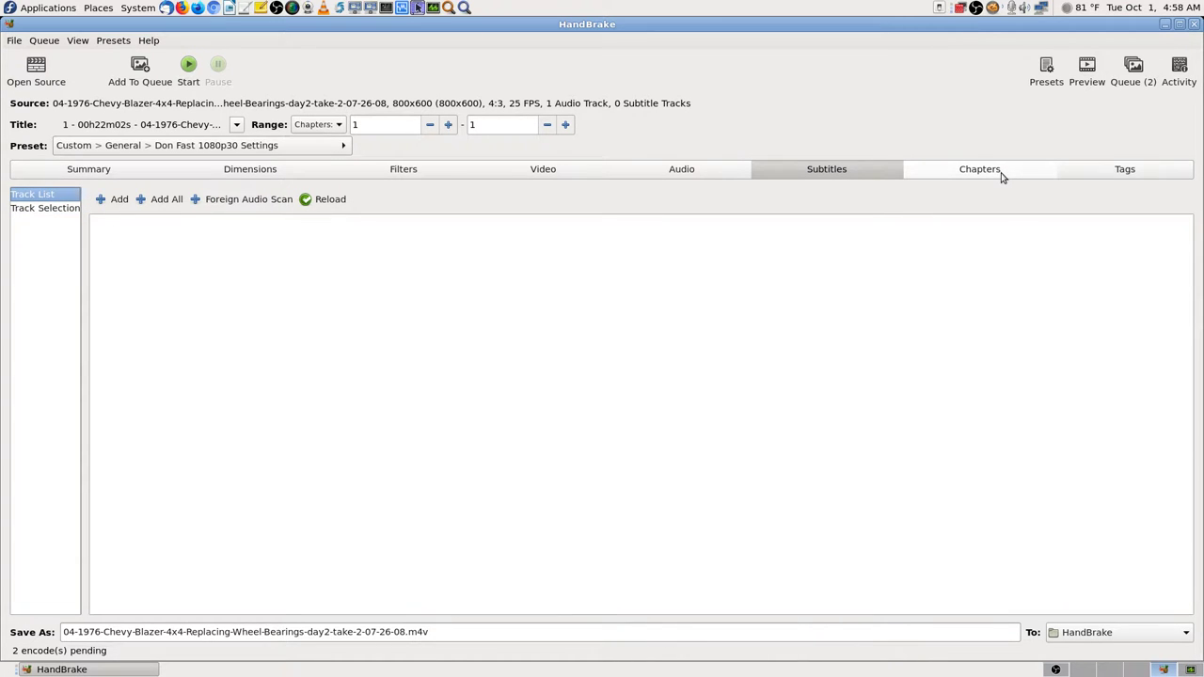
{"action": "left_click", "coordinate": [49, 207]}
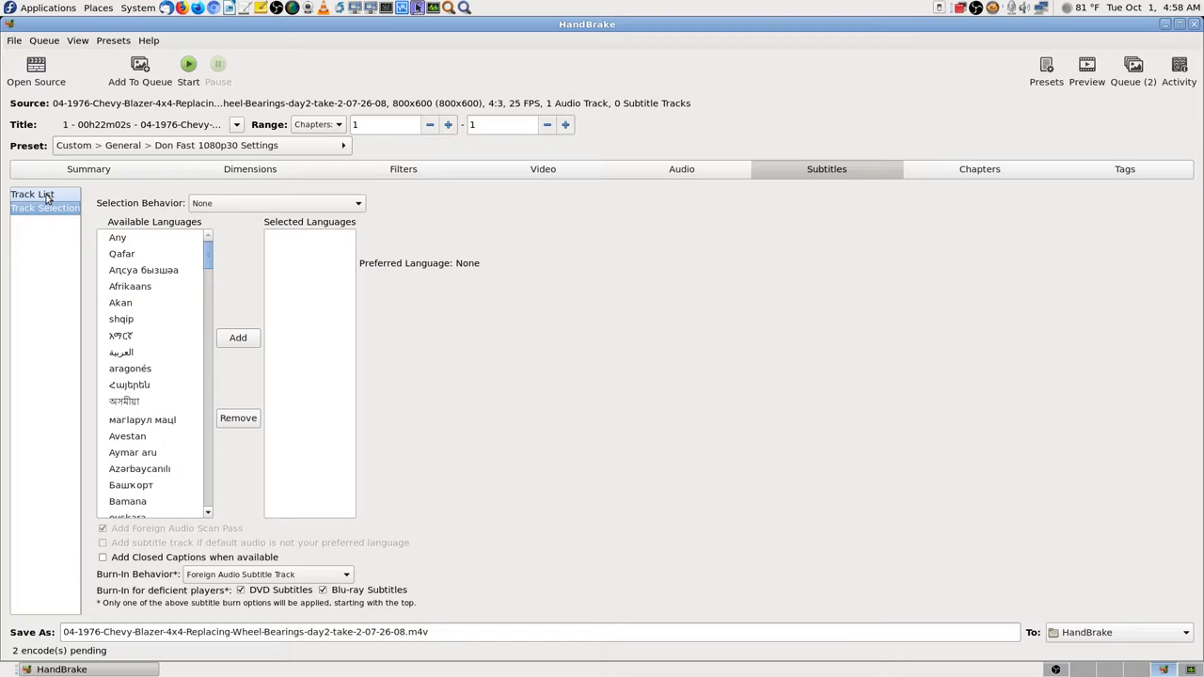
{"action": "left_click", "coordinate": [47, 195]}
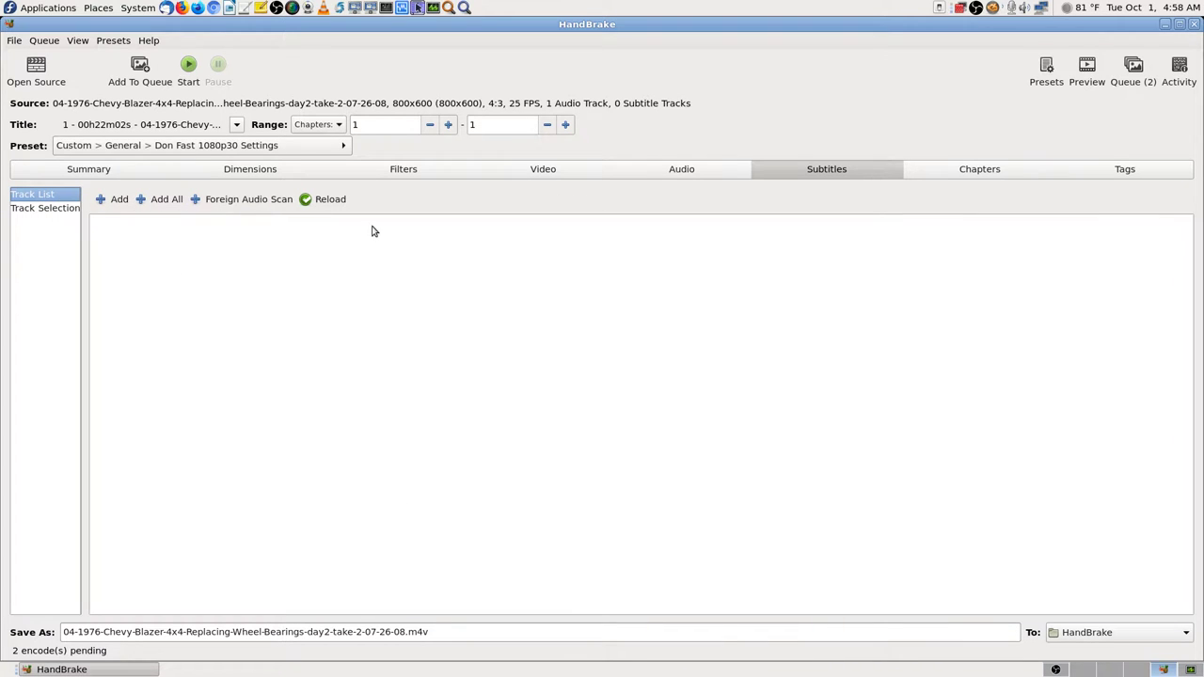
Recheck the audio track list against the audio track selection and encoder settings.
{"action": "left_click", "coordinate": [695, 173]}
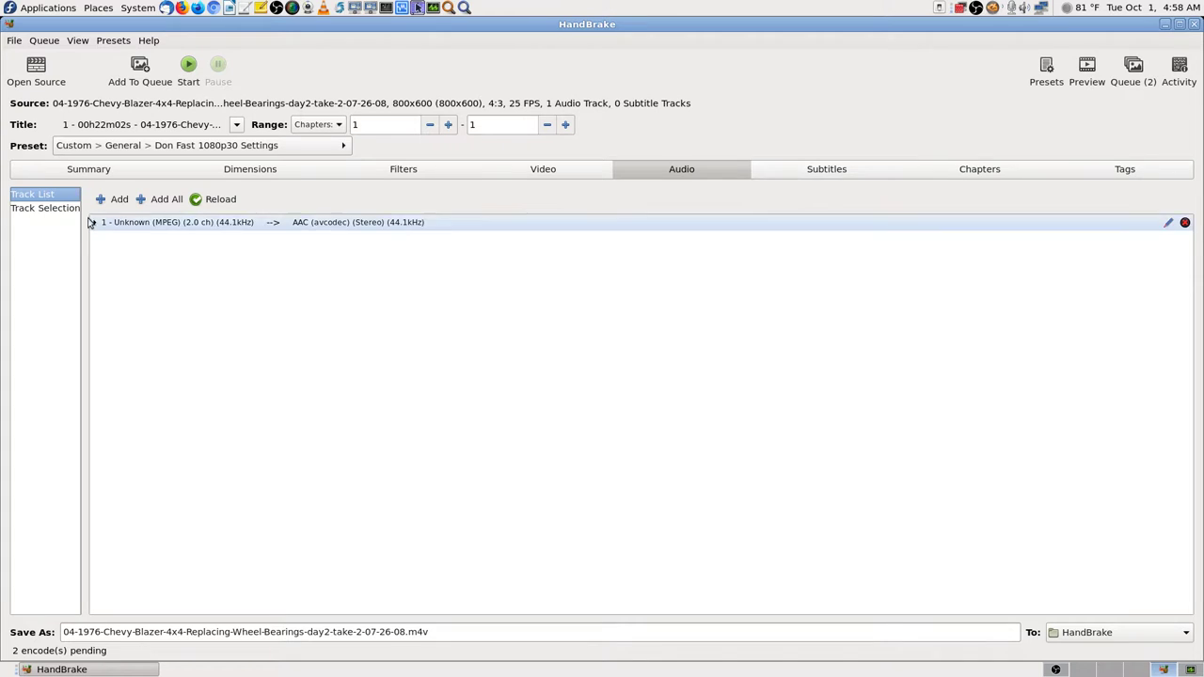
{"action": "left_click", "coordinate": [59, 211]}
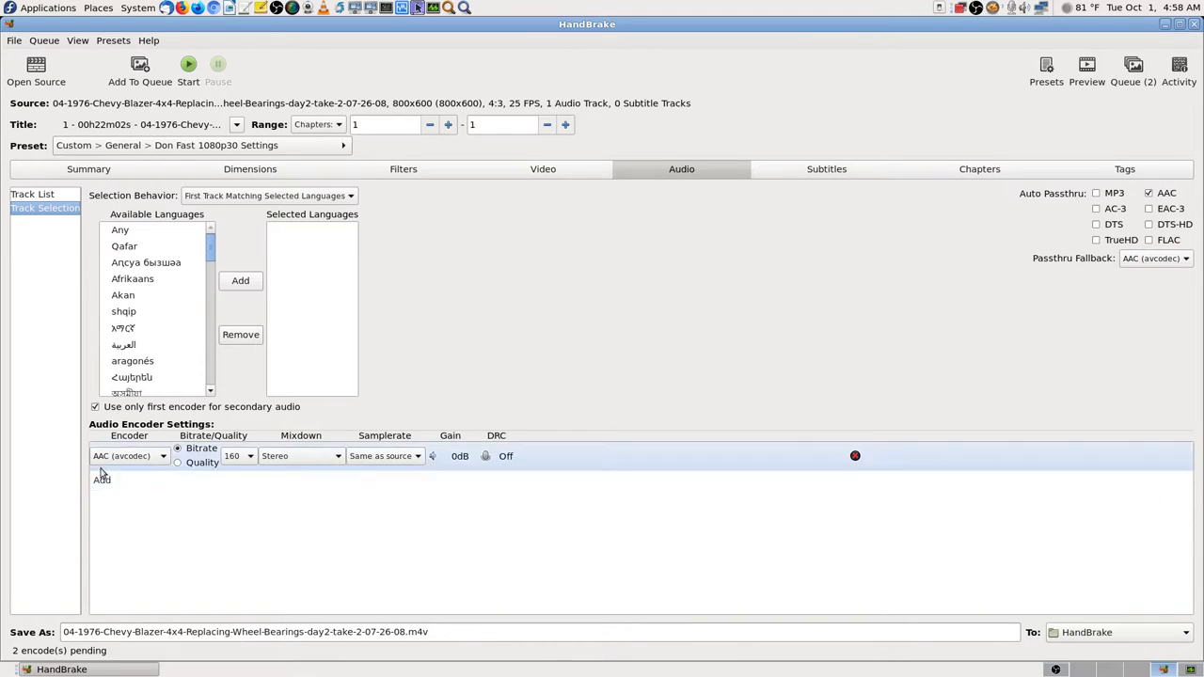
{"action": "left_click", "coordinate": [54, 197]}
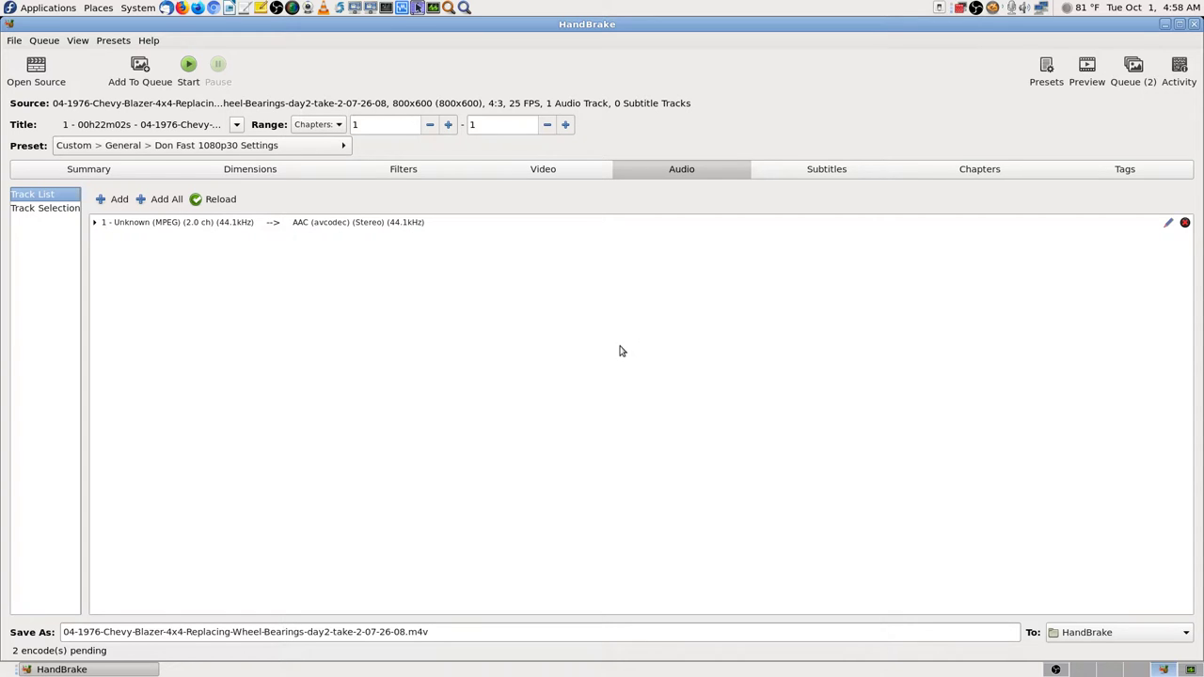
{"action": "left_click", "coordinate": [258, 226]}
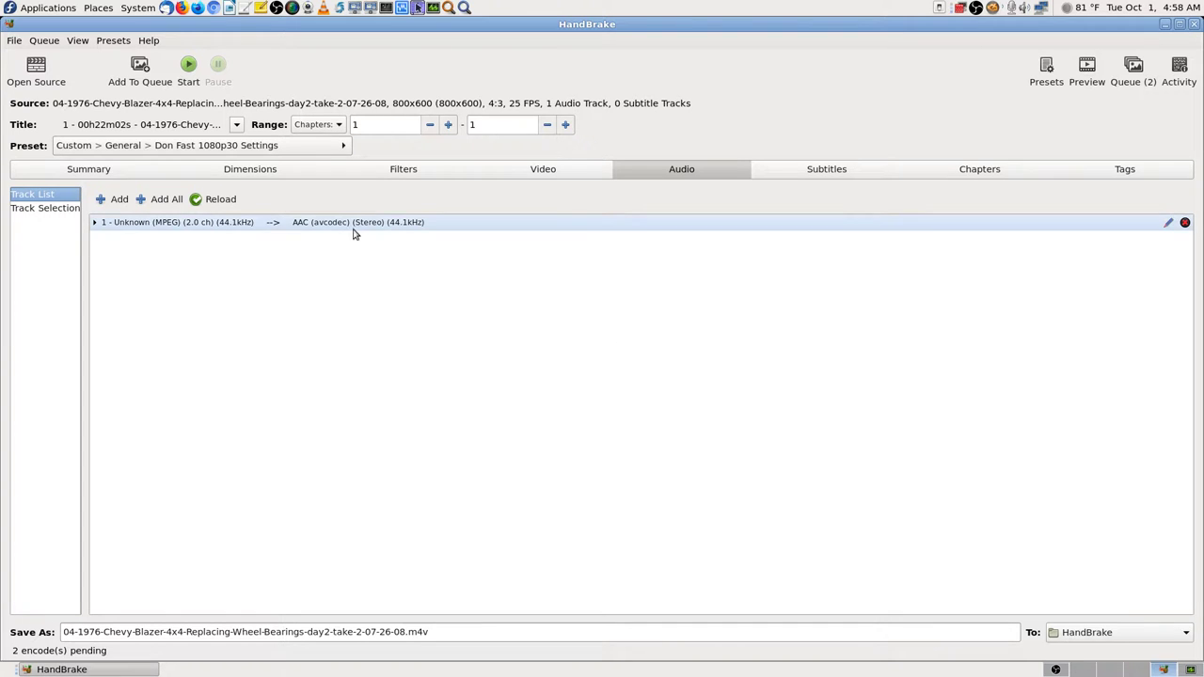
{"action": "left_click", "coordinate": [49, 208]}
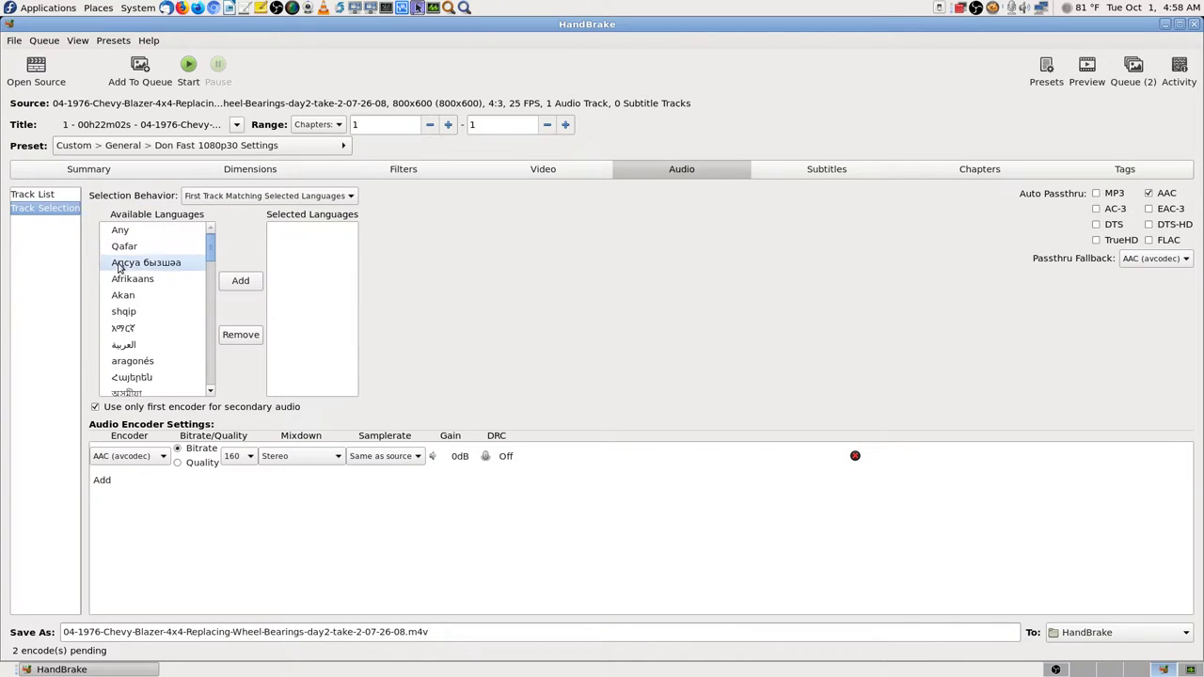
{"action": "left_click", "coordinate": [33, 195]}
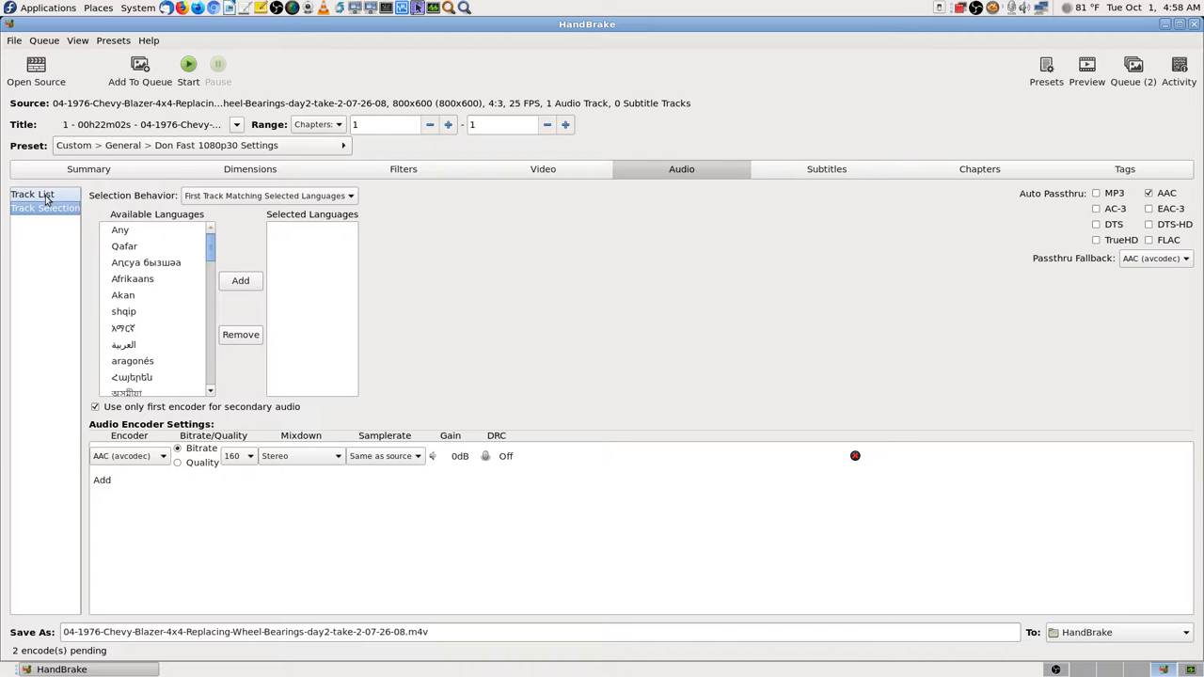
Look over the subtitle track list, the chapter list and the metadata tag fields of the loaded video.
{"action": "left_click", "coordinate": [890, 171]}
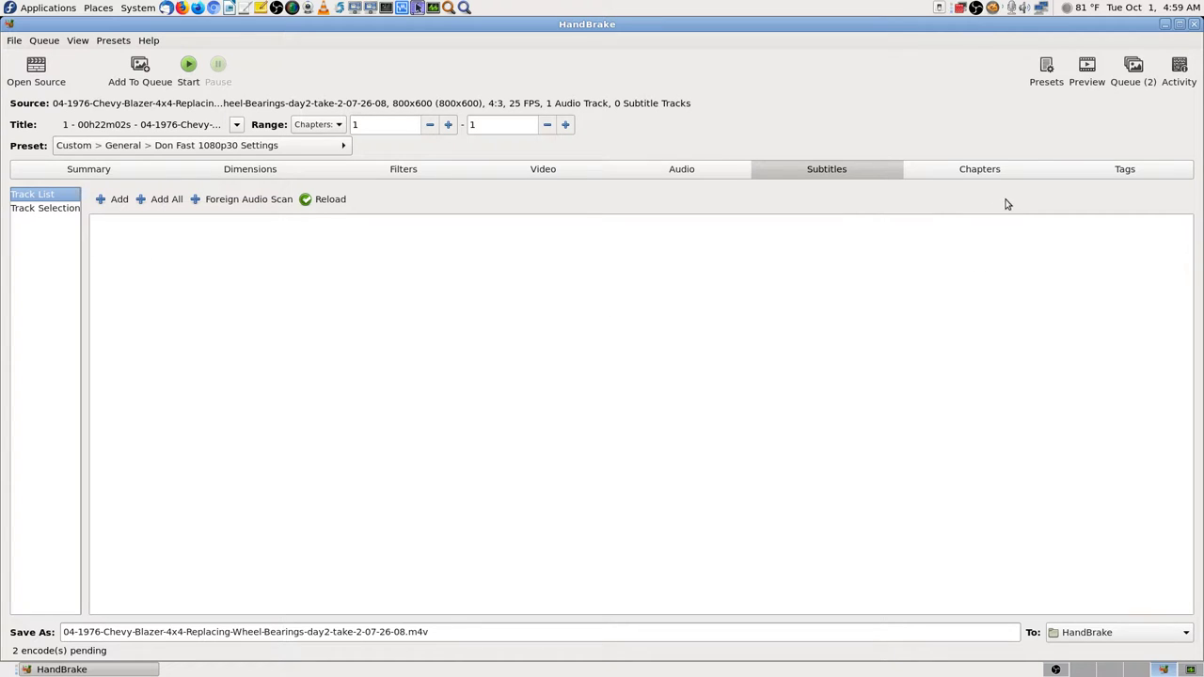
{"action": "left_click", "coordinate": [979, 172]}
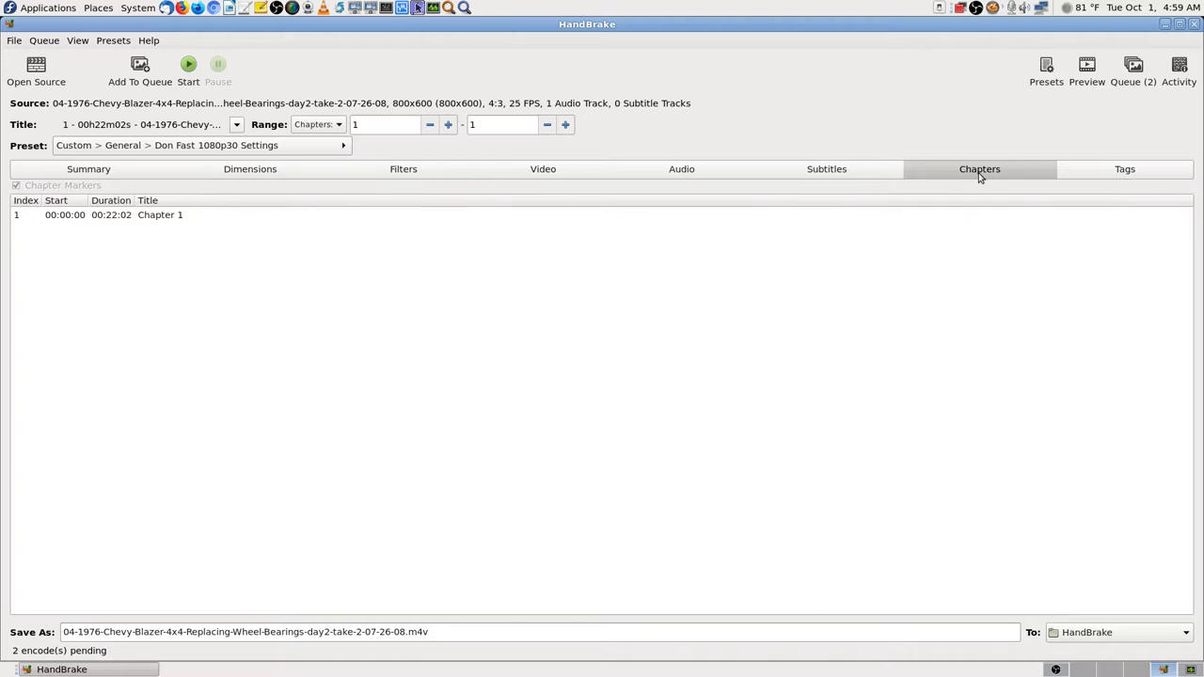
{"action": "left_click", "coordinate": [1096, 214]}
{"action": "left_click", "coordinate": [1101, 175]}
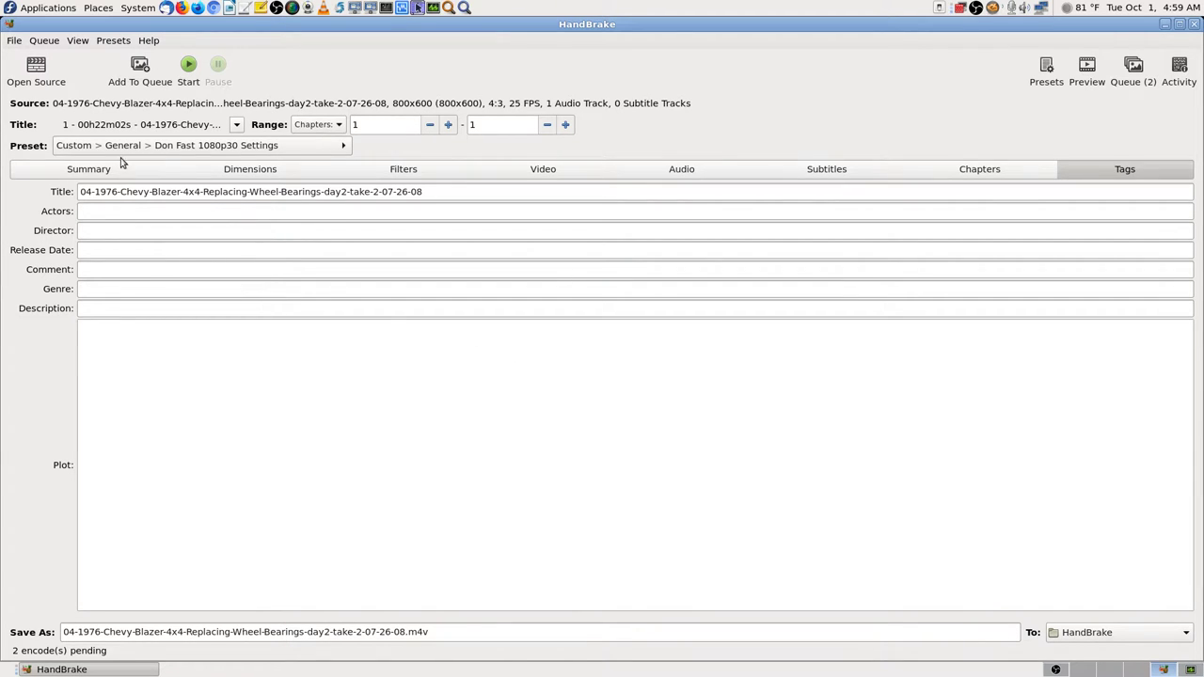
Compare the summary of format, tracks, filters and size with the video encoder settings and the audio track list.
{"action": "left_click", "coordinate": [98, 177]}
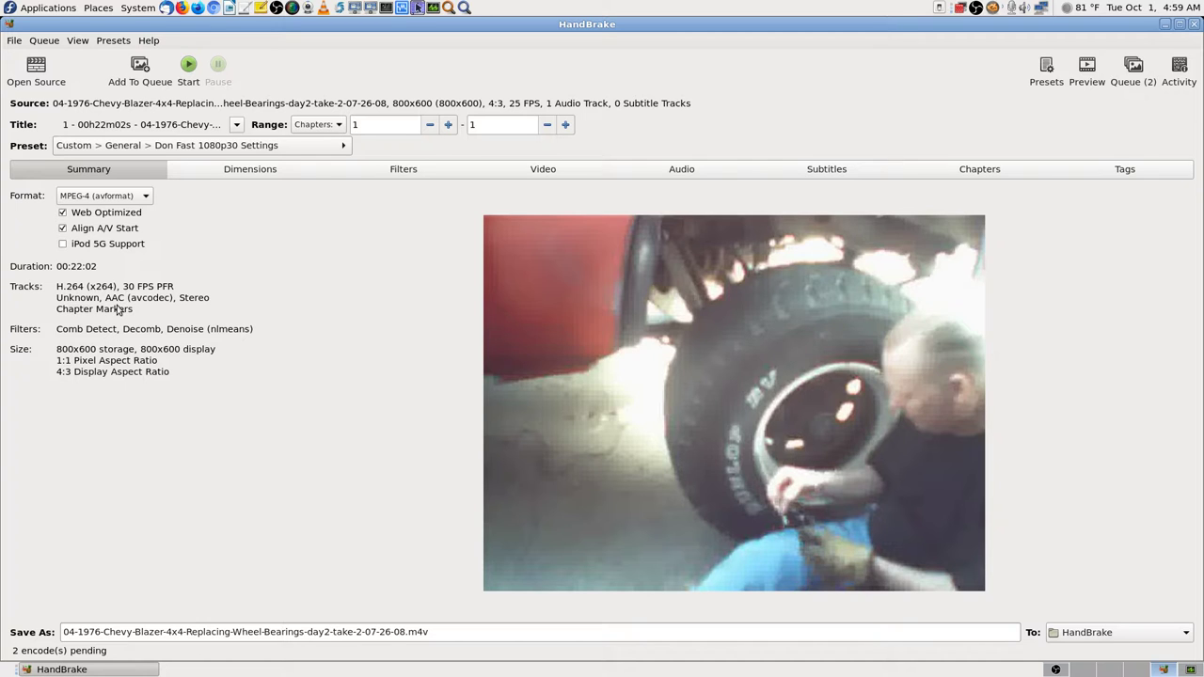
{"action": "left_click", "coordinate": [541, 171]}
{"action": "left_click", "coordinate": [644, 175]}
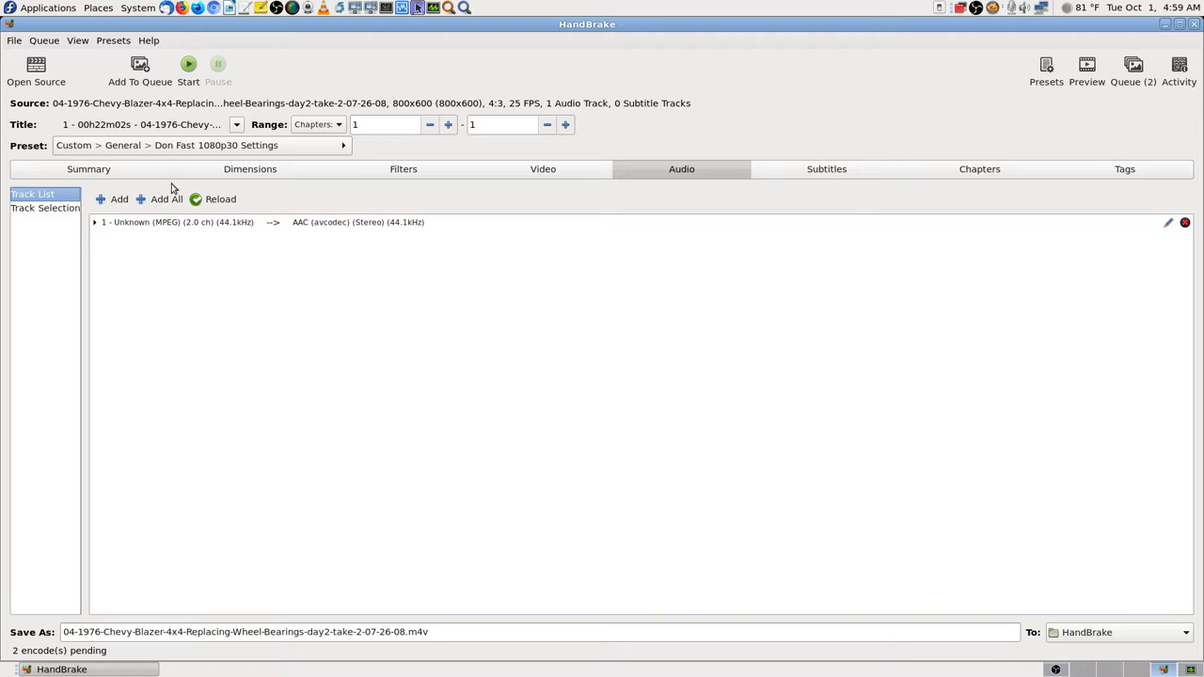
{"action": "left_click", "coordinate": [118, 170]}
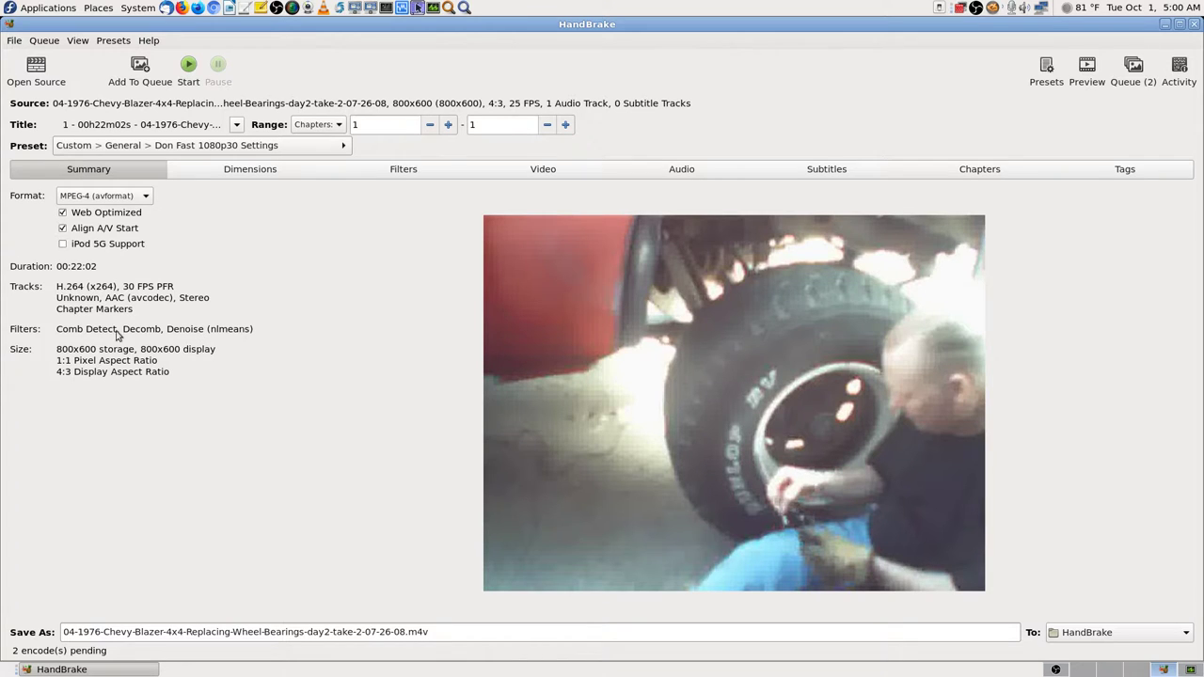
{"action": "left_click", "coordinate": [597, 171]}
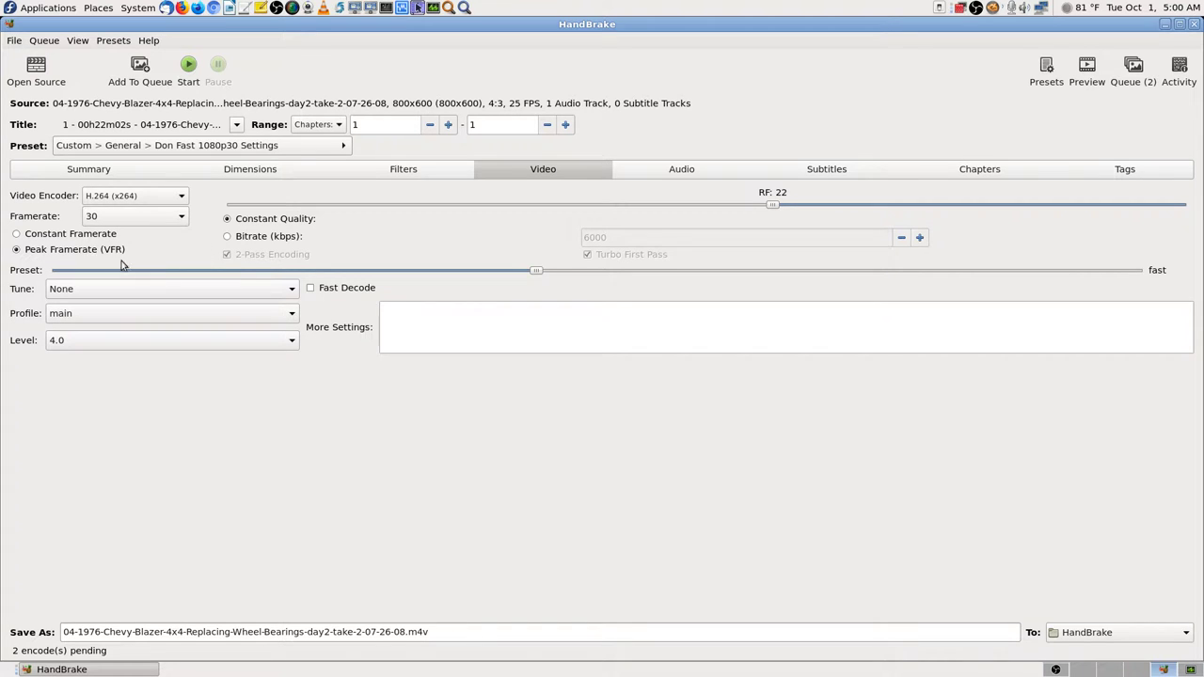
{"action": "left_click", "coordinate": [134, 171]}
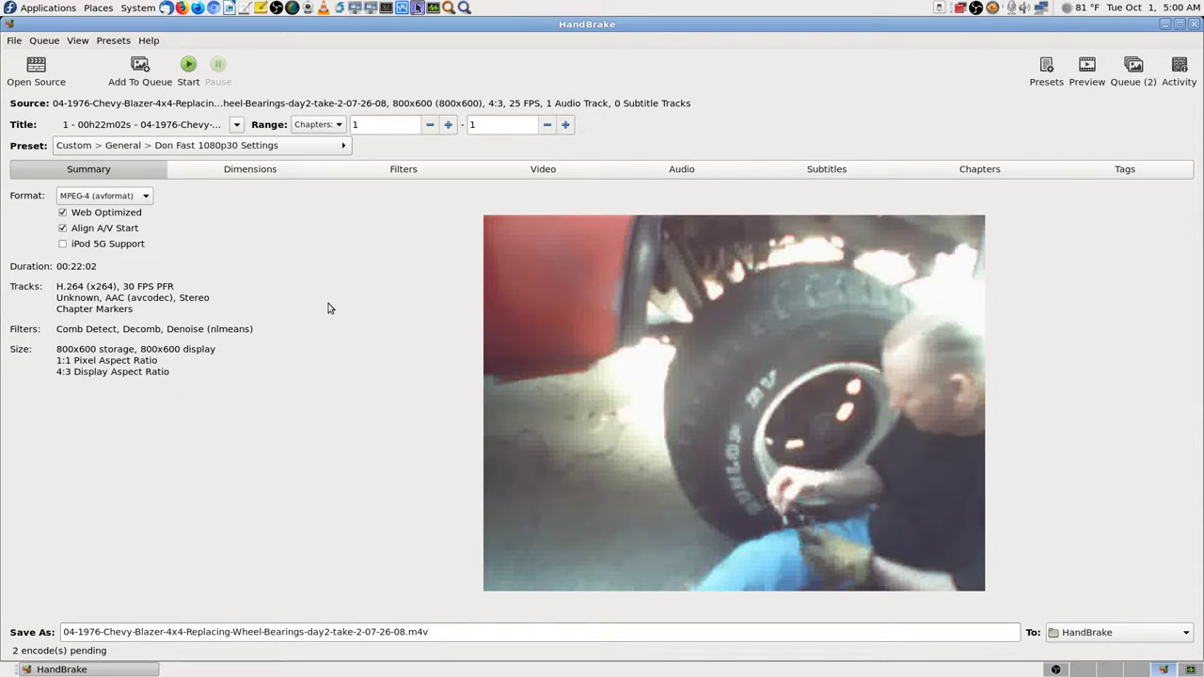
Run briefly through the video, audio and tag settings again and return to the summary.
{"action": "left_click", "coordinate": [565, 174]}
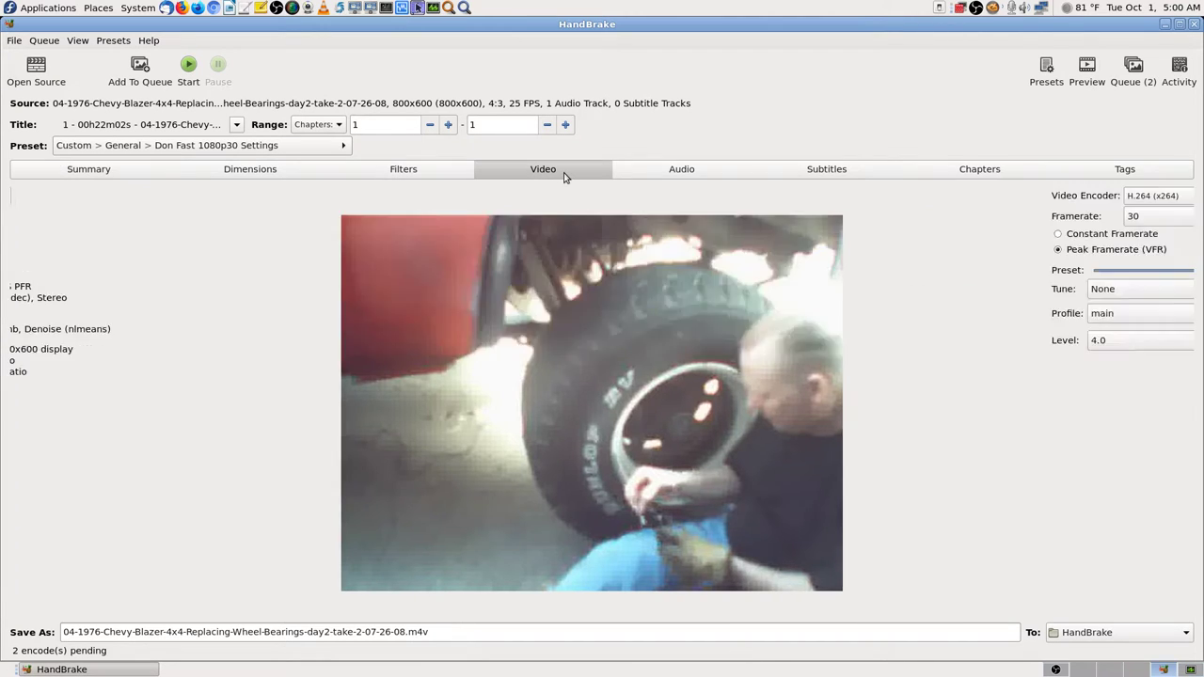
{"action": "left_click", "coordinate": [731, 172]}
{"action": "left_click", "coordinate": [1160, 171]}
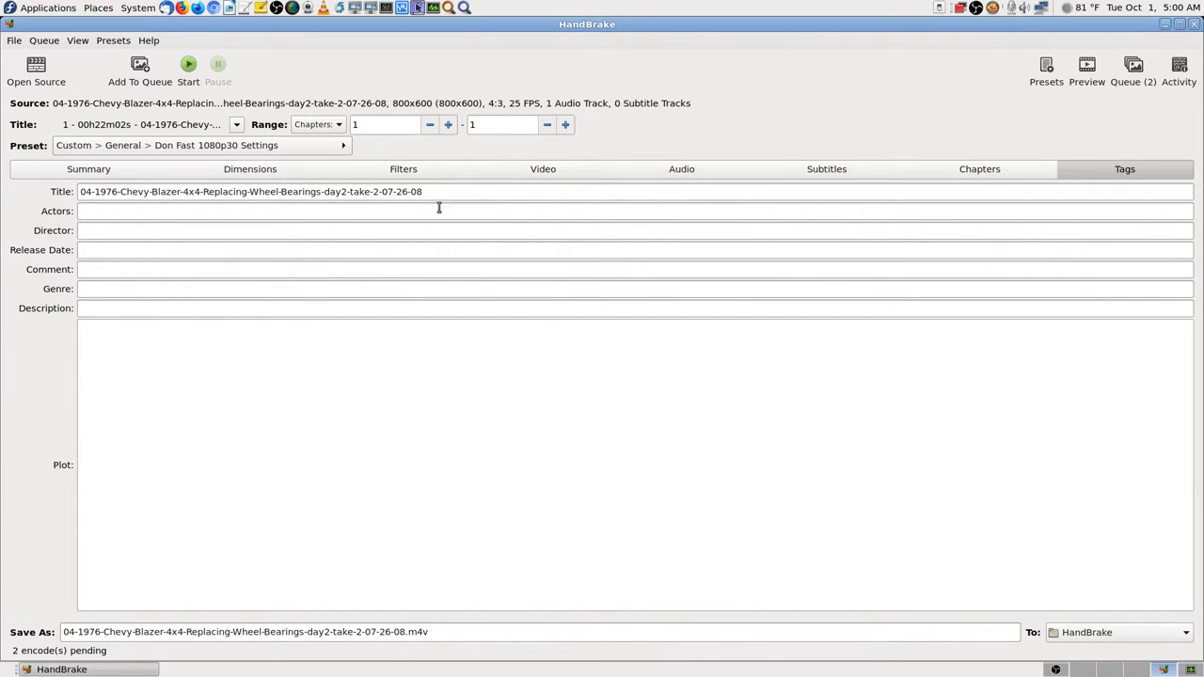
{"action": "left_click", "coordinate": [105, 170]}
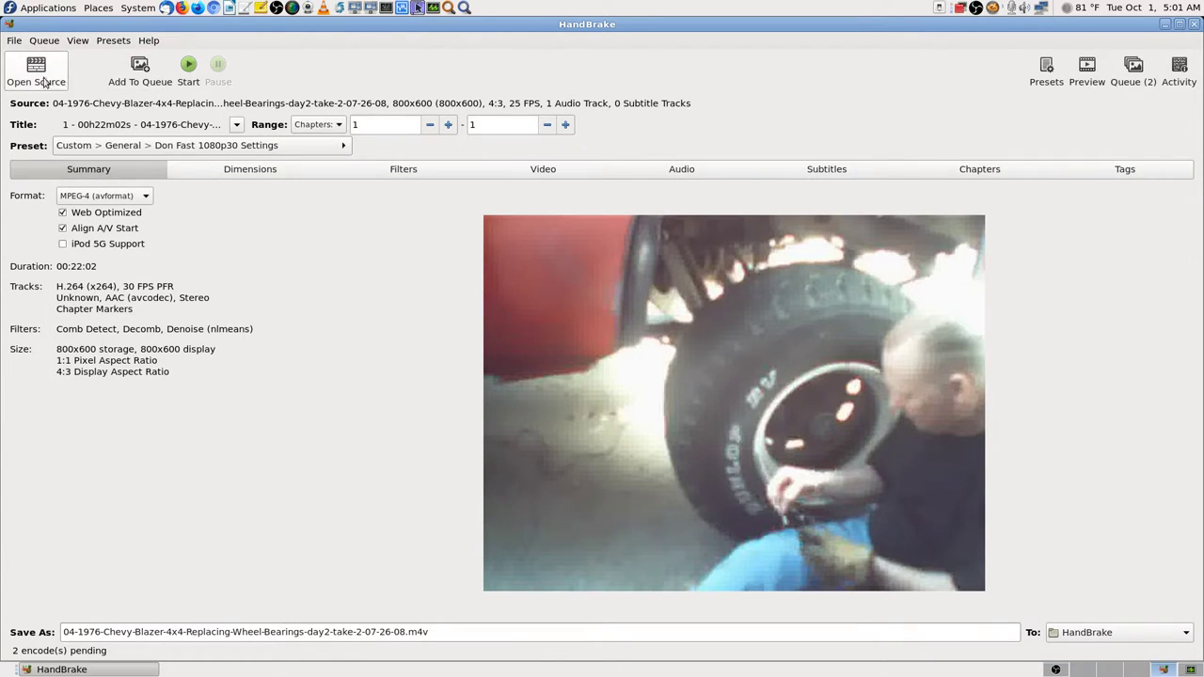
Browse the built-in and custom presets in an enlarged presets list, expanding the Web category, and close the list.
{"action": "left_click", "coordinate": [1055, 69]}
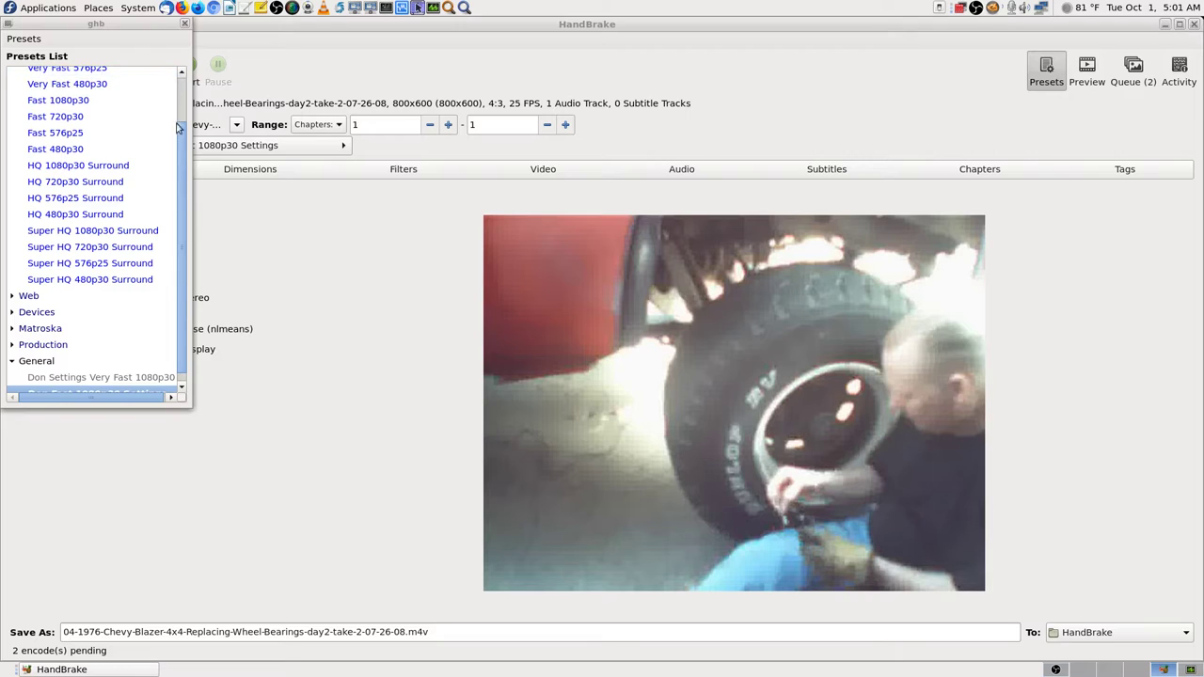
{"action": "scroll", "coordinate": [177, 127], "scroll_direction": "up", "scroll_amount": 3}
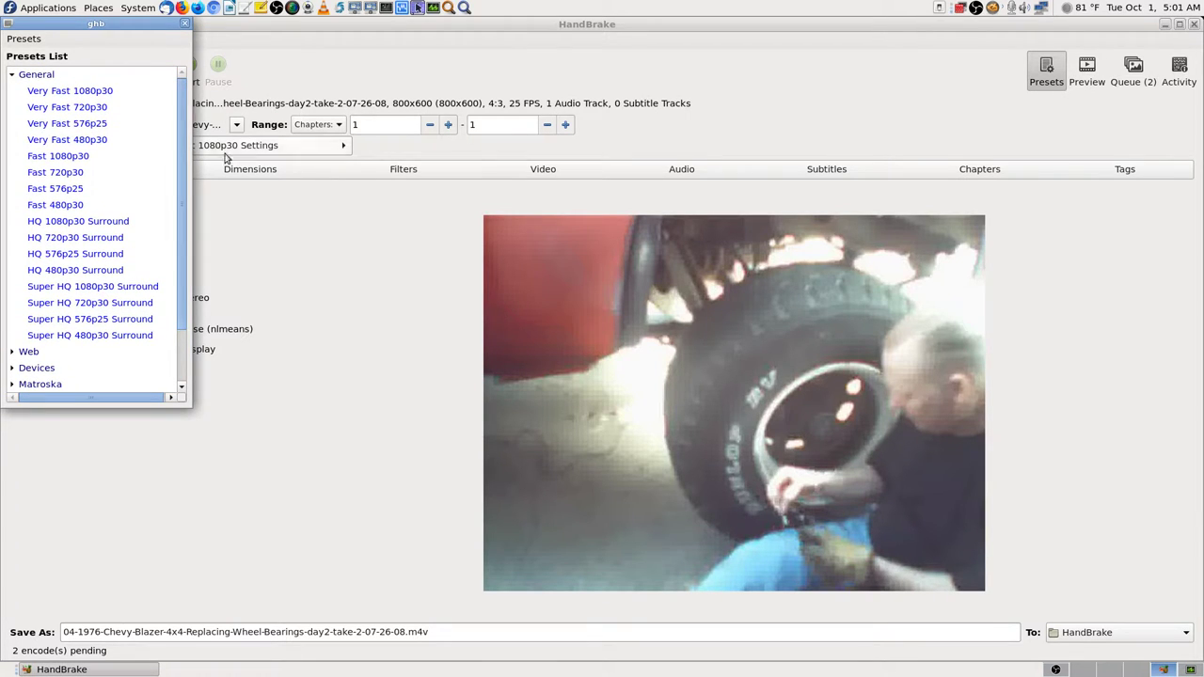
{"action": "left_click", "coordinate": [316, 255]}
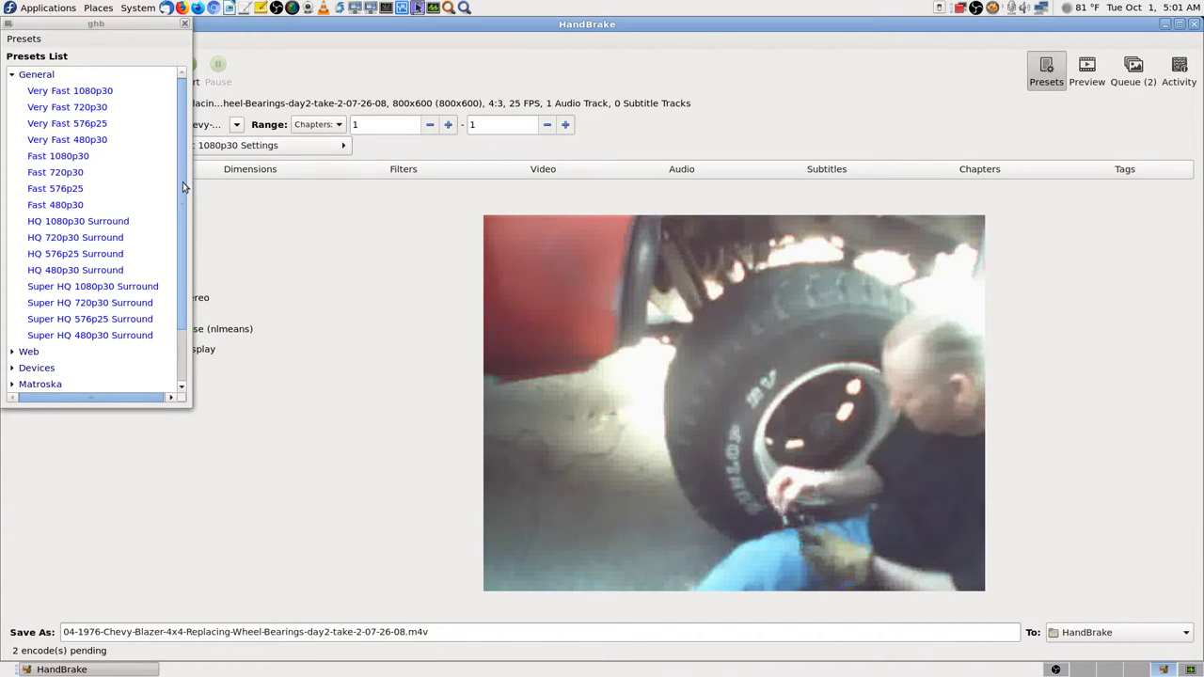
{"action": "scroll", "coordinate": [175, 234], "scroll_direction": "down", "scroll_amount": 2}
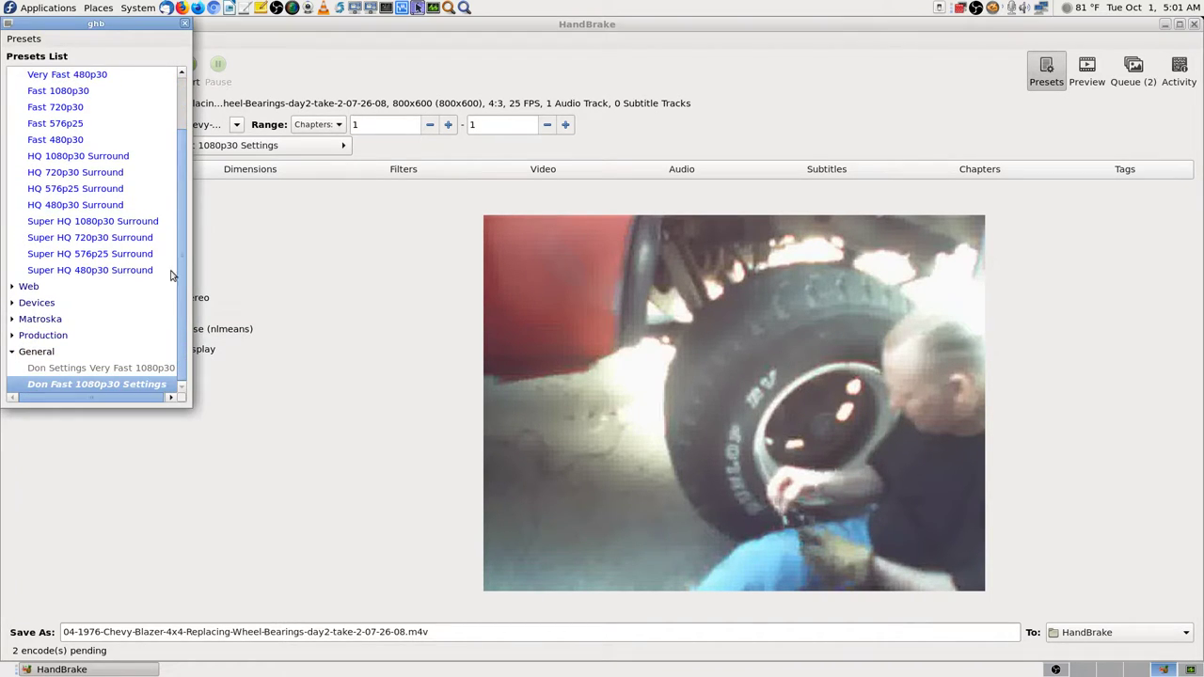
{"action": "left_click", "coordinate": [12, 286]}
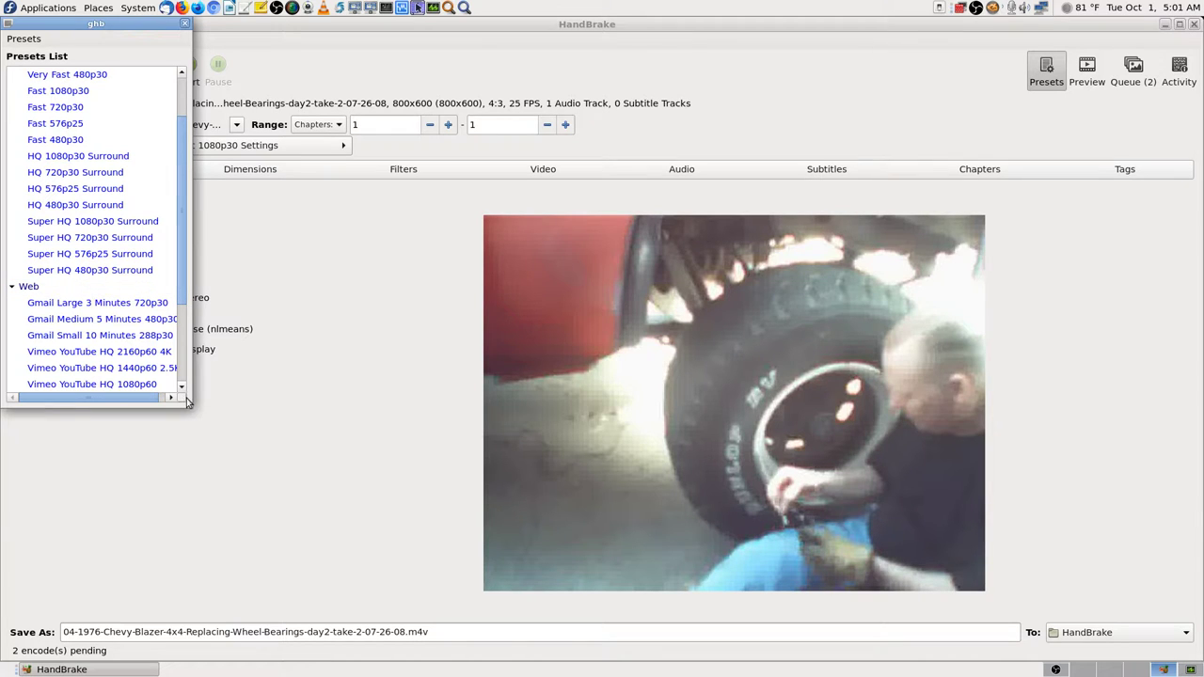
{"action": "left_click_drag", "start_coordinate": [188, 403], "coordinate": [241, 448]}
{"action": "scroll", "coordinate": [231, 375], "scroll_direction": "down", "scroll_amount": 2}
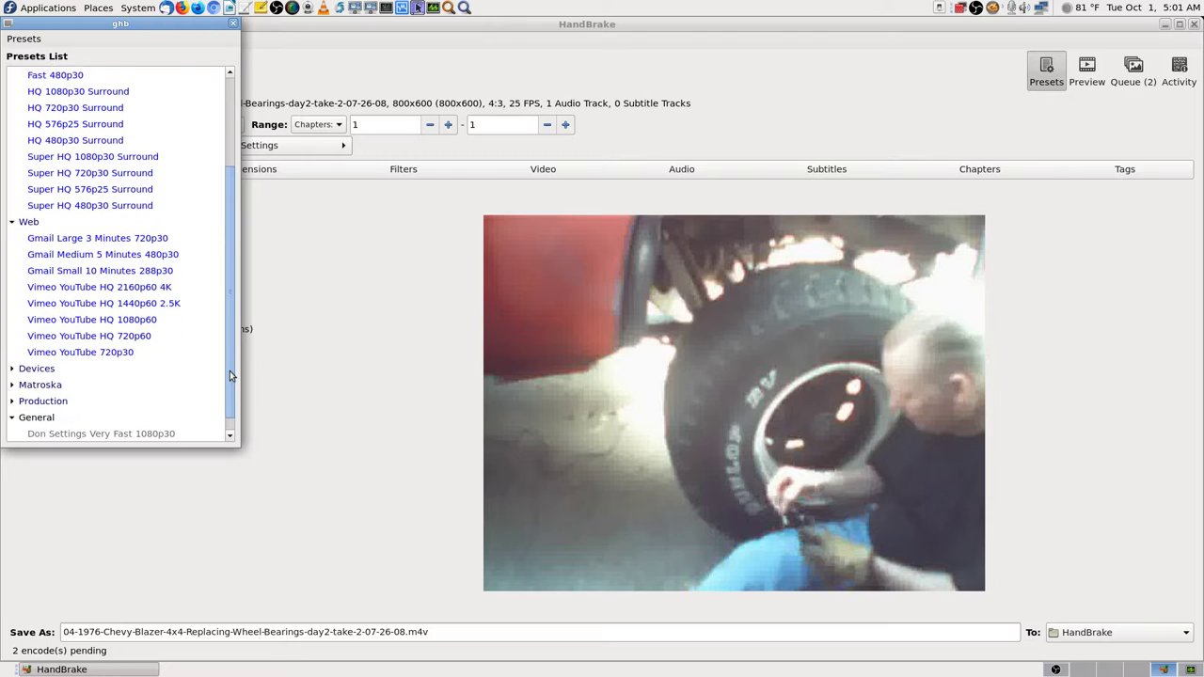
{"action": "scroll", "coordinate": [230, 379], "scroll_direction": "down", "scroll_amount": 1}
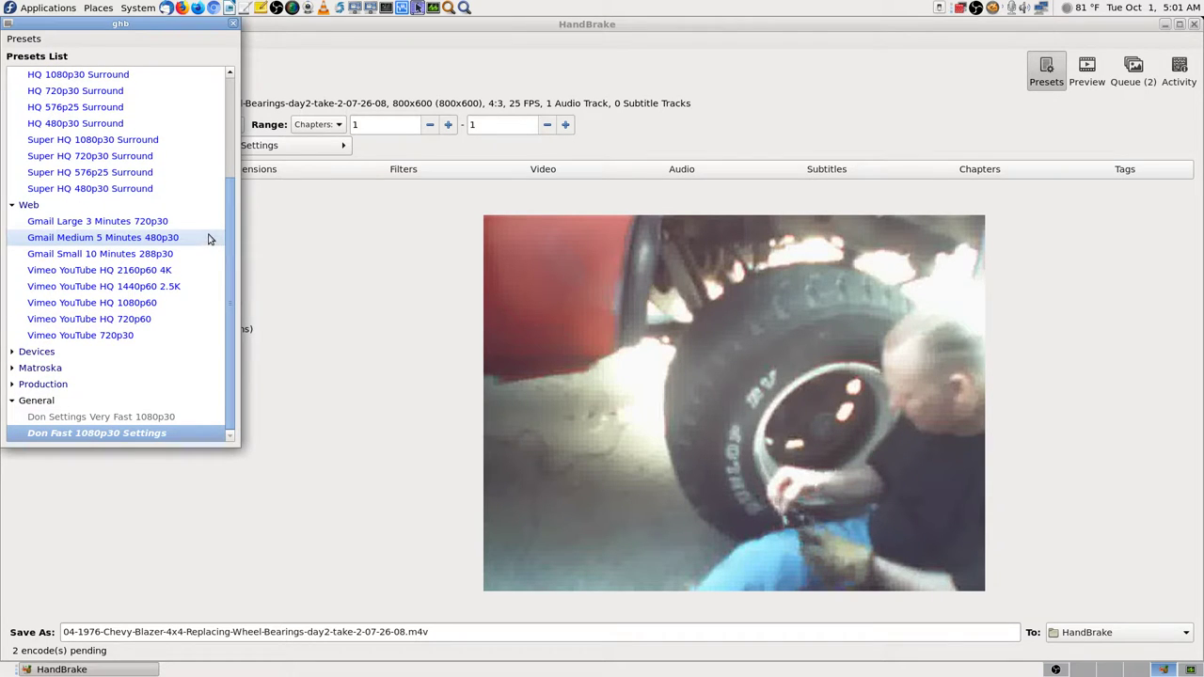
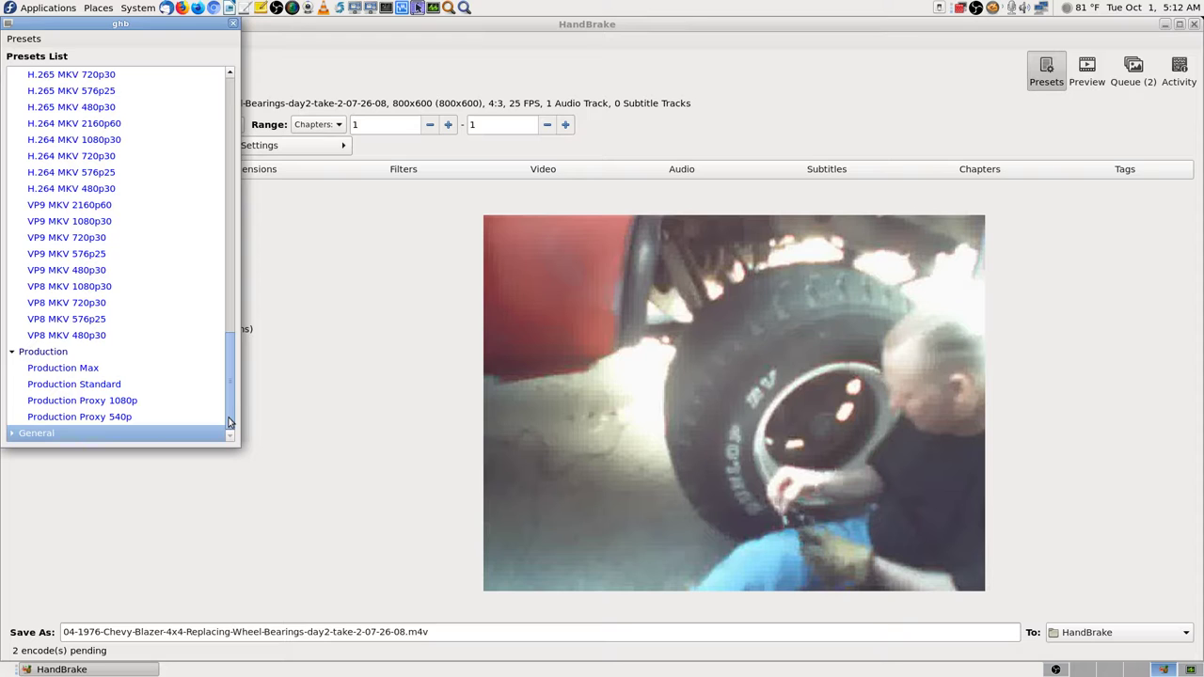
{"action": "scroll", "coordinate": [214, 158], "scroll_direction": "up", "scroll_amount": 15}
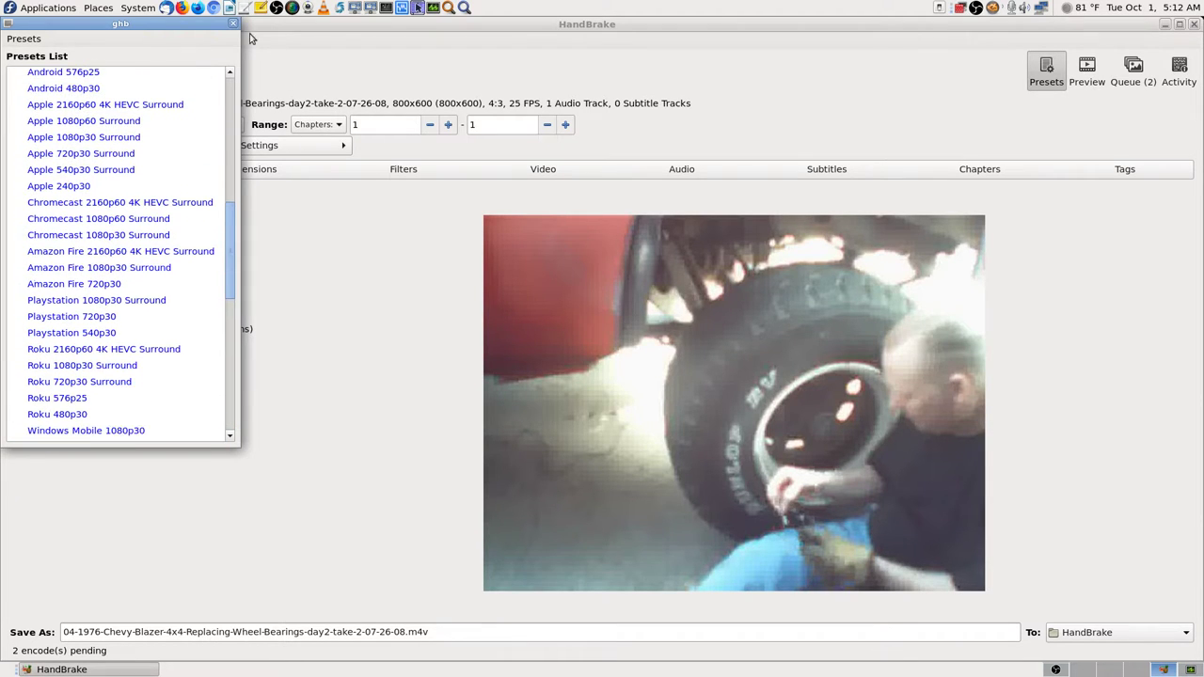
{"action": "left_click_drag", "start_coordinate": [228, 234], "coordinate": [233, 184]}
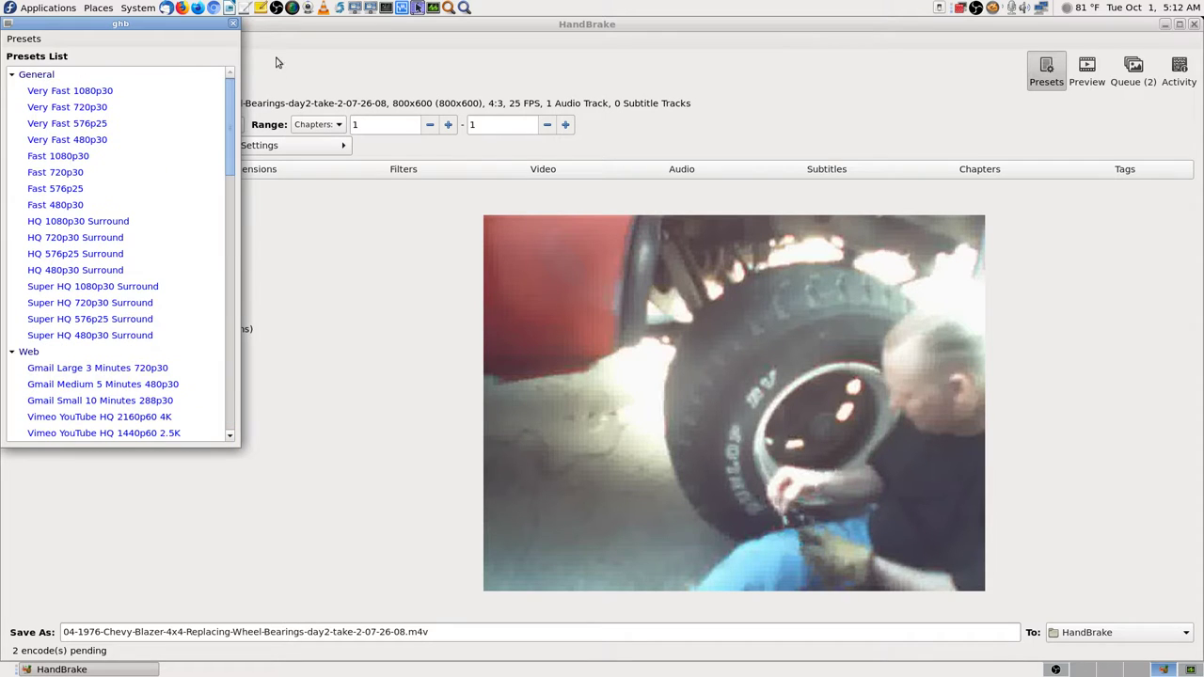
{"action": "left_click", "coordinate": [234, 23]}
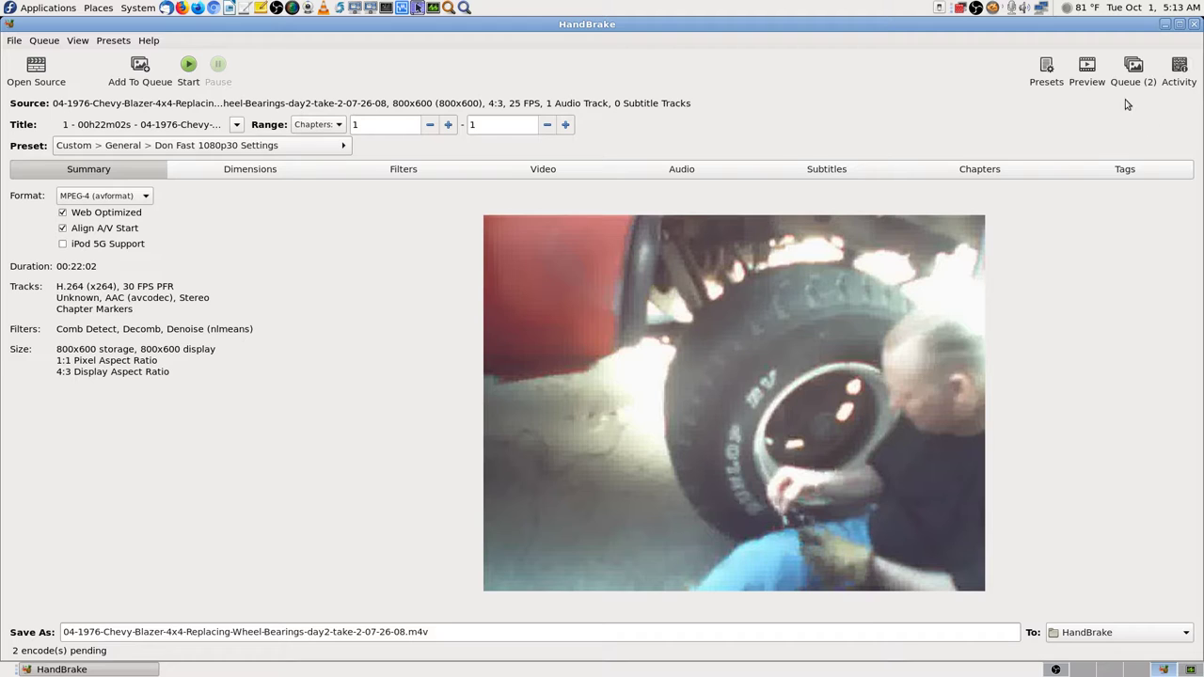
Review the queued Chevy Blazer encodes and briefly open and close the presets list.
{"action": "left_click", "coordinate": [1138, 67]}
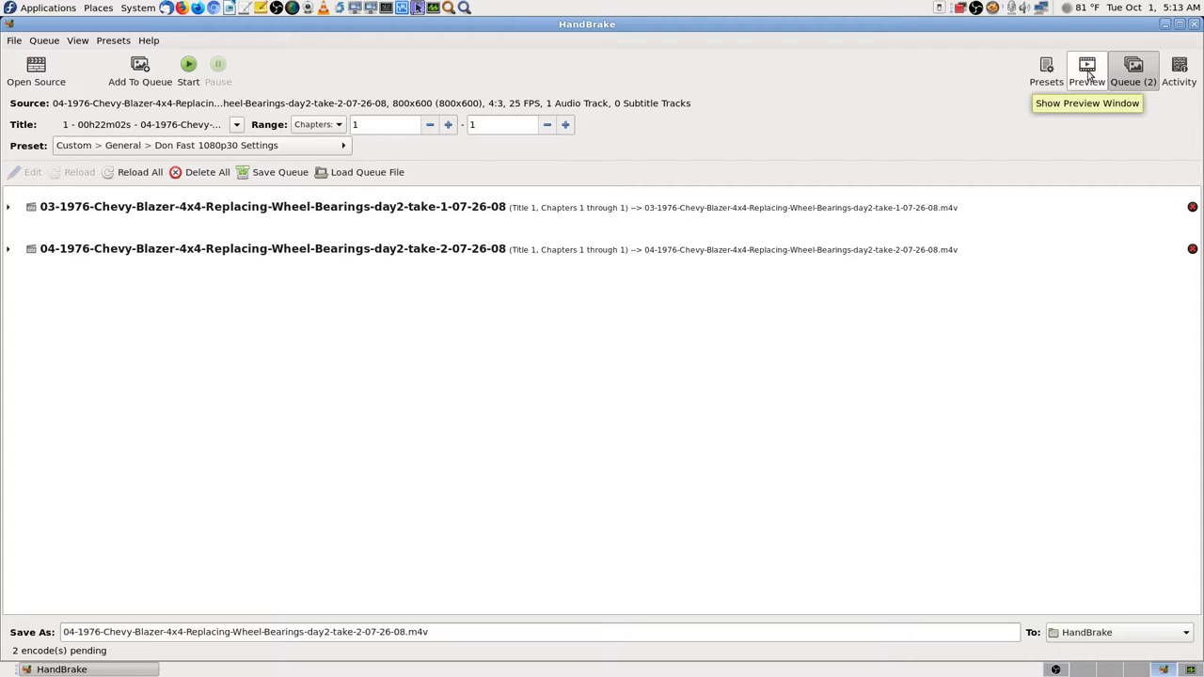
{"action": "left_click", "coordinate": [1045, 68]}
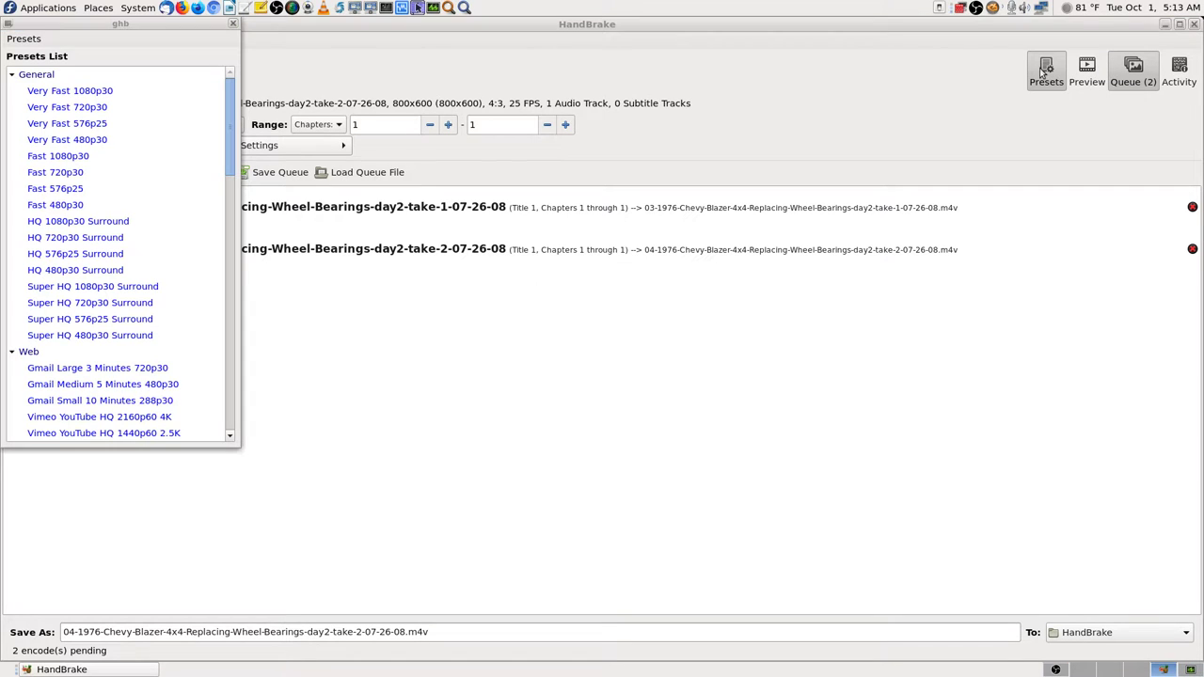
{"action": "left_click", "coordinate": [231, 23]}
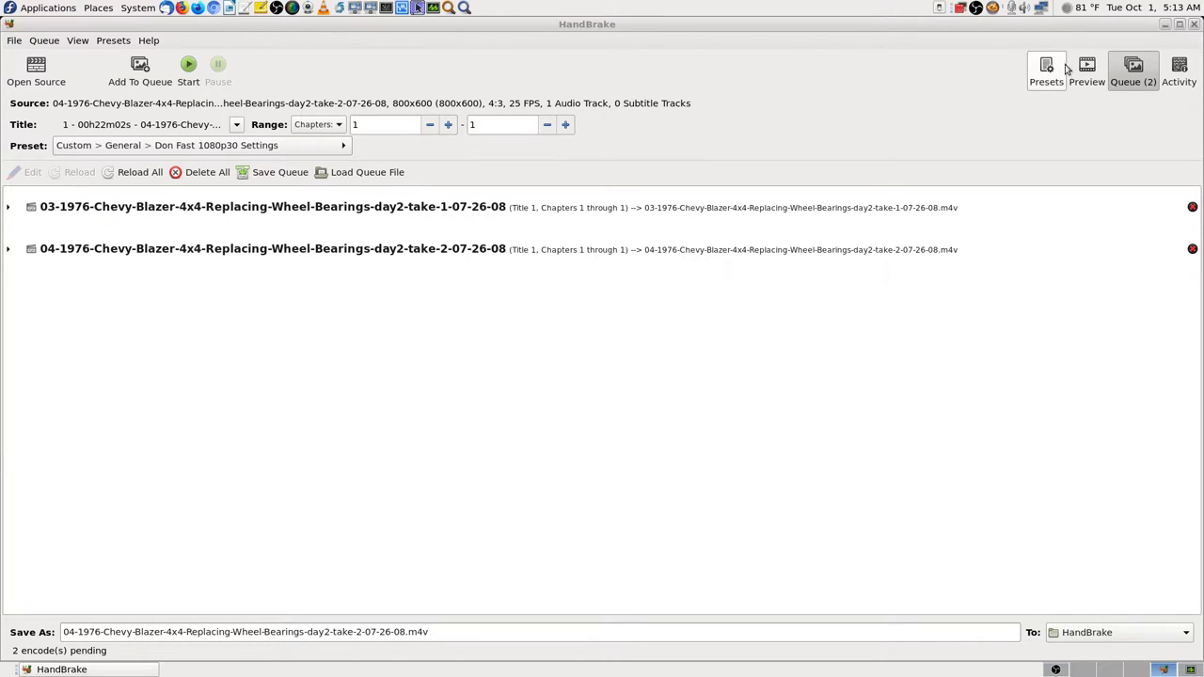
Read the activity log through to its end and close it.
{"action": "left_click", "coordinate": [1179, 71]}
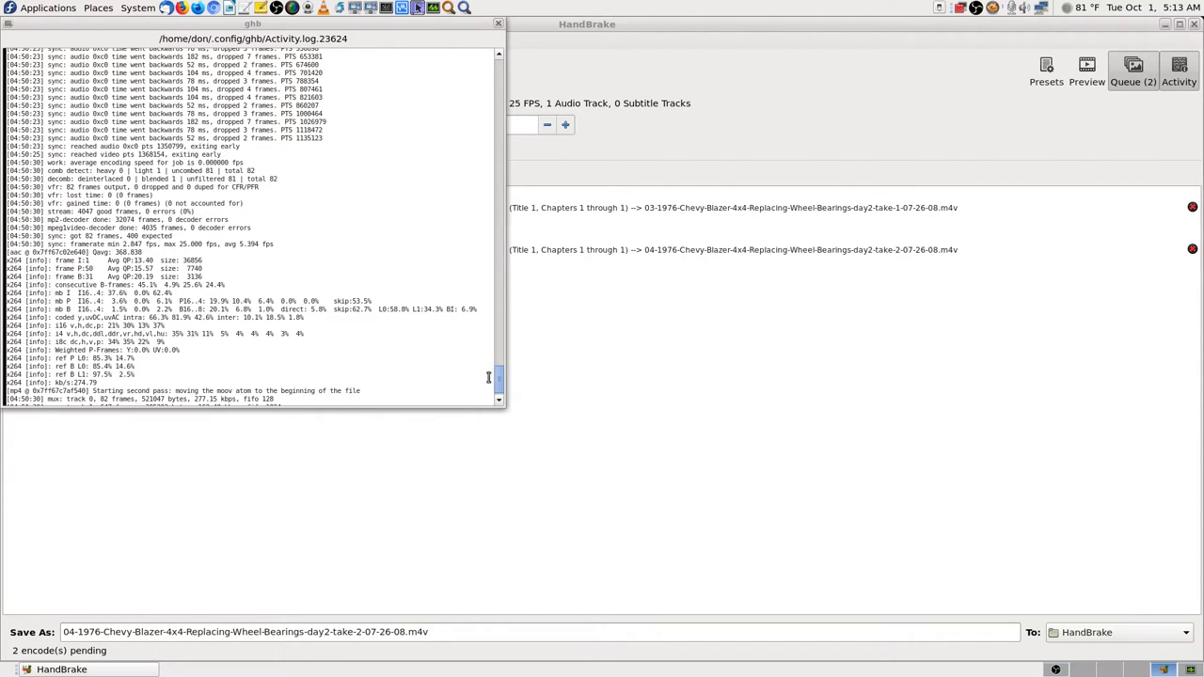
{"action": "left_click_drag", "start_coordinate": [501, 388], "coordinate": [491, 522]}
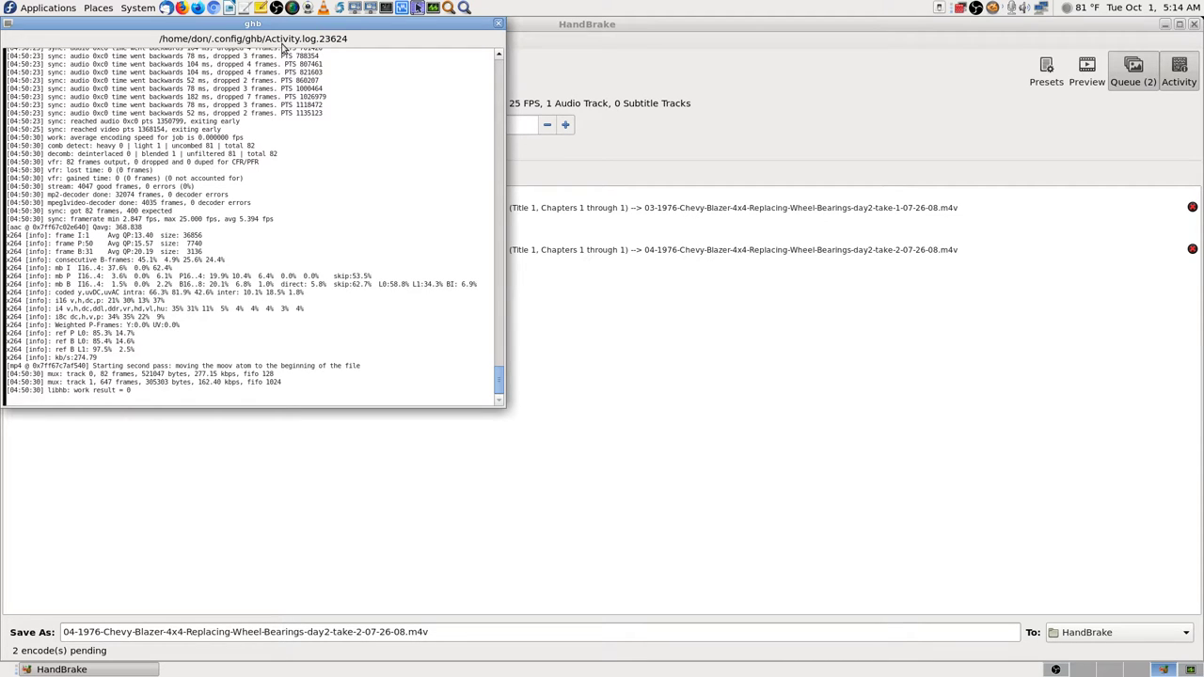
{"action": "left_click", "coordinate": [499, 23]}
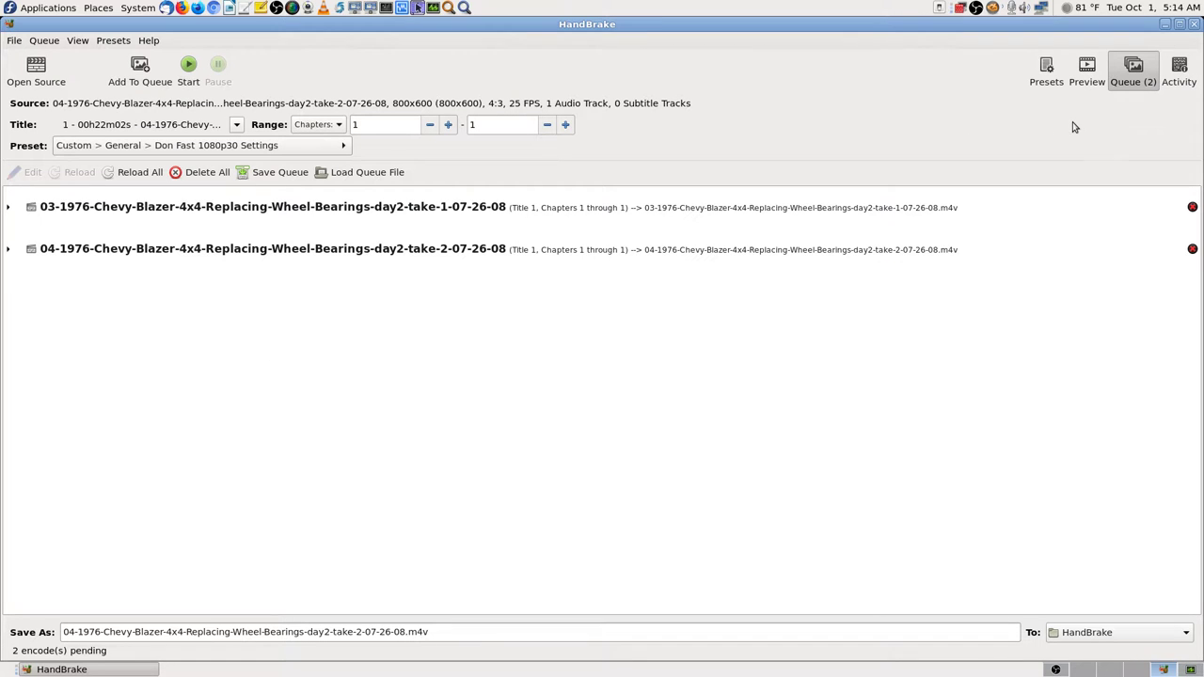
Open the video preview, turn on Show Crop, play the preview clip and try Source Resolution.
{"action": "left_click", "coordinate": [1089, 75]}
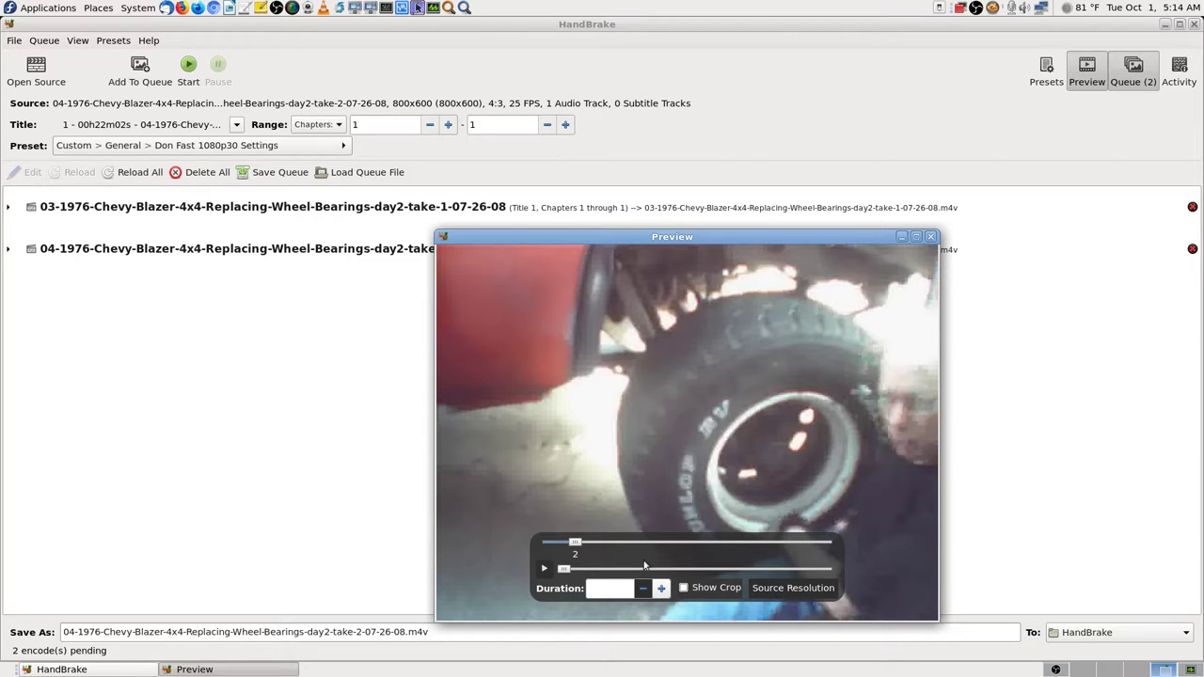
{"action": "left_click", "coordinate": [684, 588]}
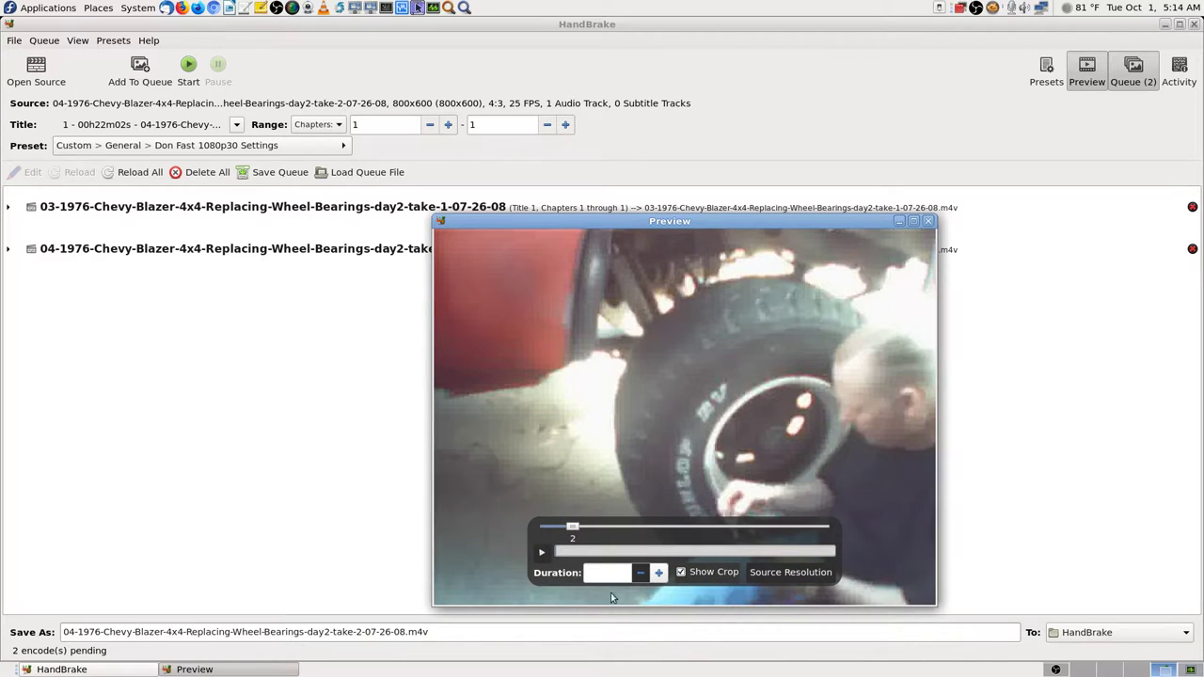
{"action": "left_click", "coordinate": [542, 554]}
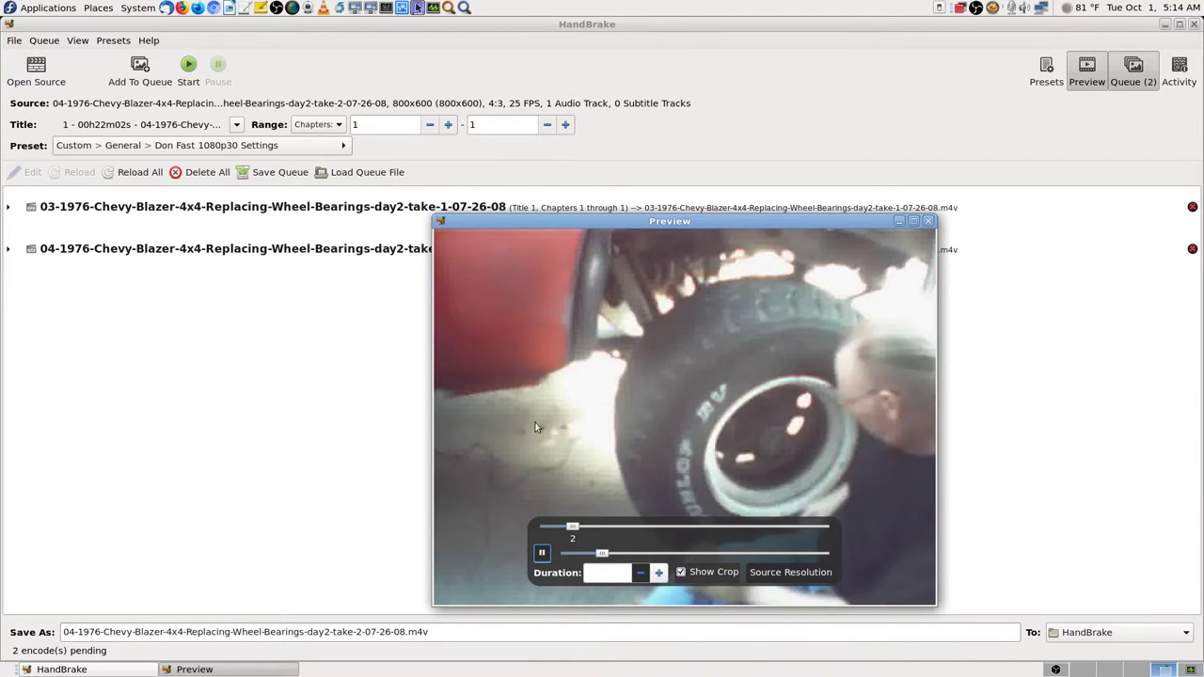
{"action": "mouse_move", "coordinate": [693, 581]}
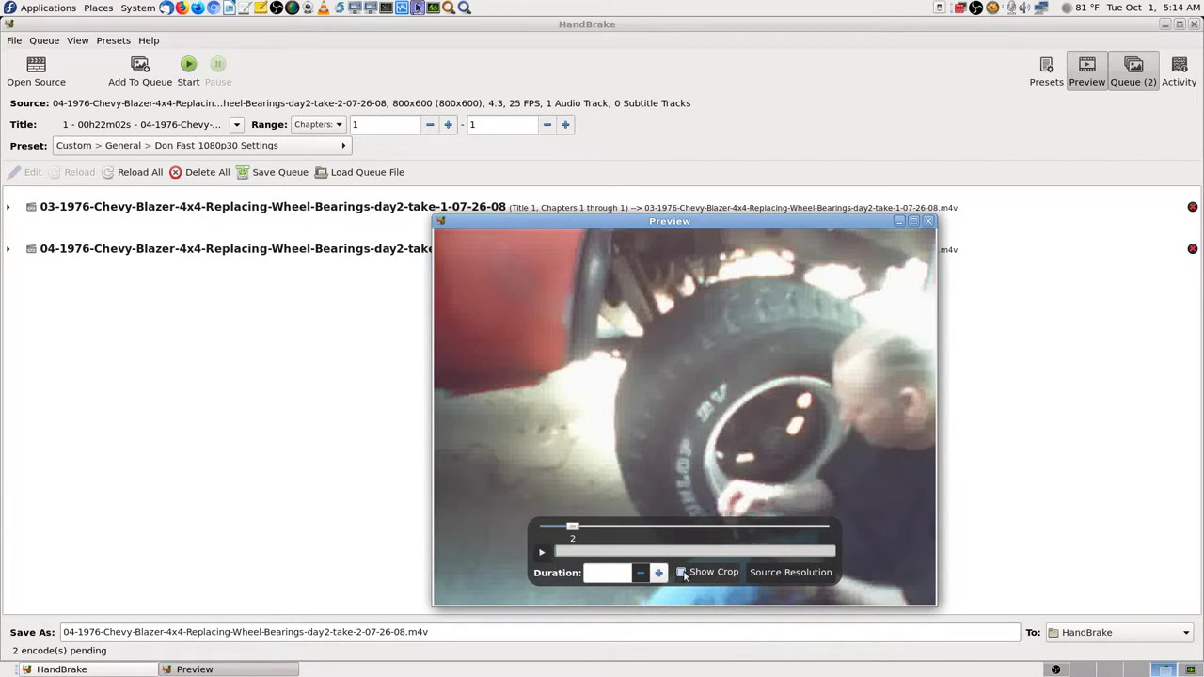
{"action": "left_click", "coordinate": [796, 576]}
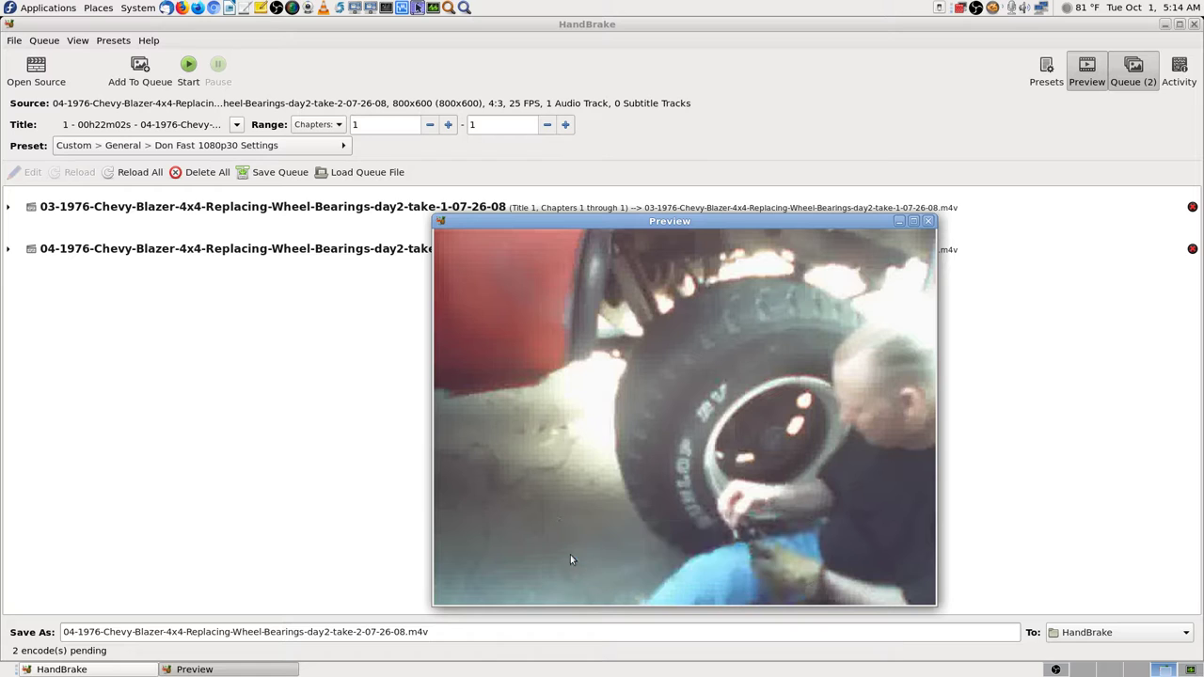
Play and pause the preview clip again, try the Show Crop option and close the preview.
{"action": "mouse_move", "coordinate": [844, 512]}
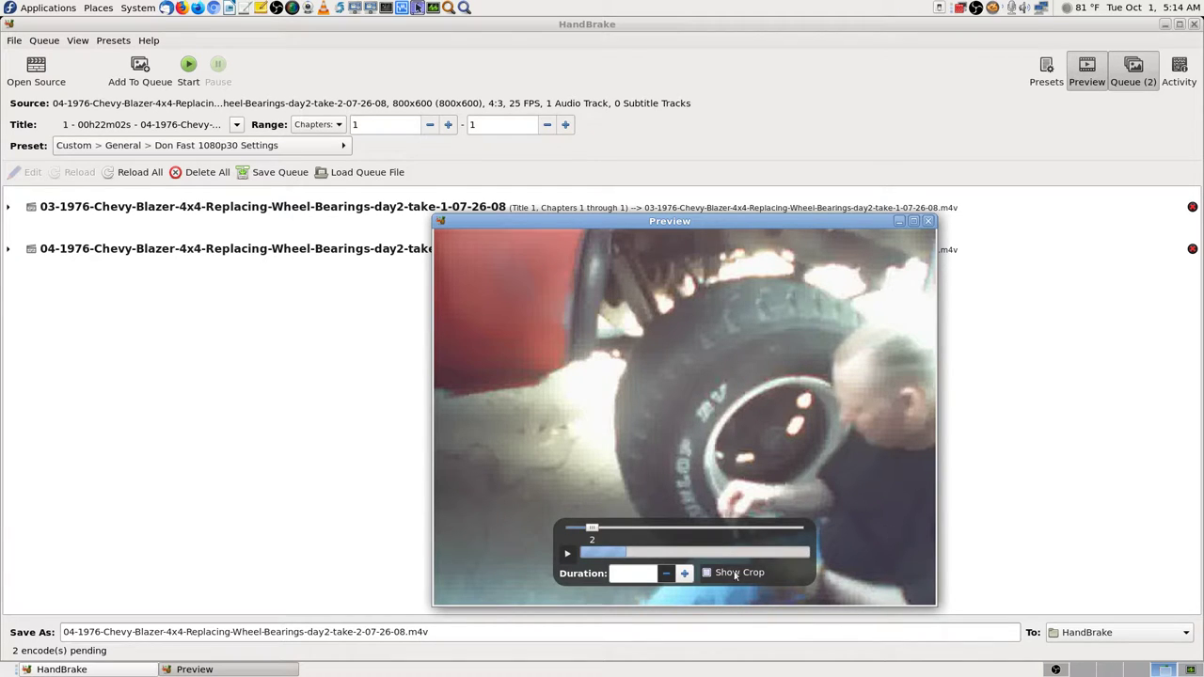
{"action": "left_click", "coordinate": [567, 555]}
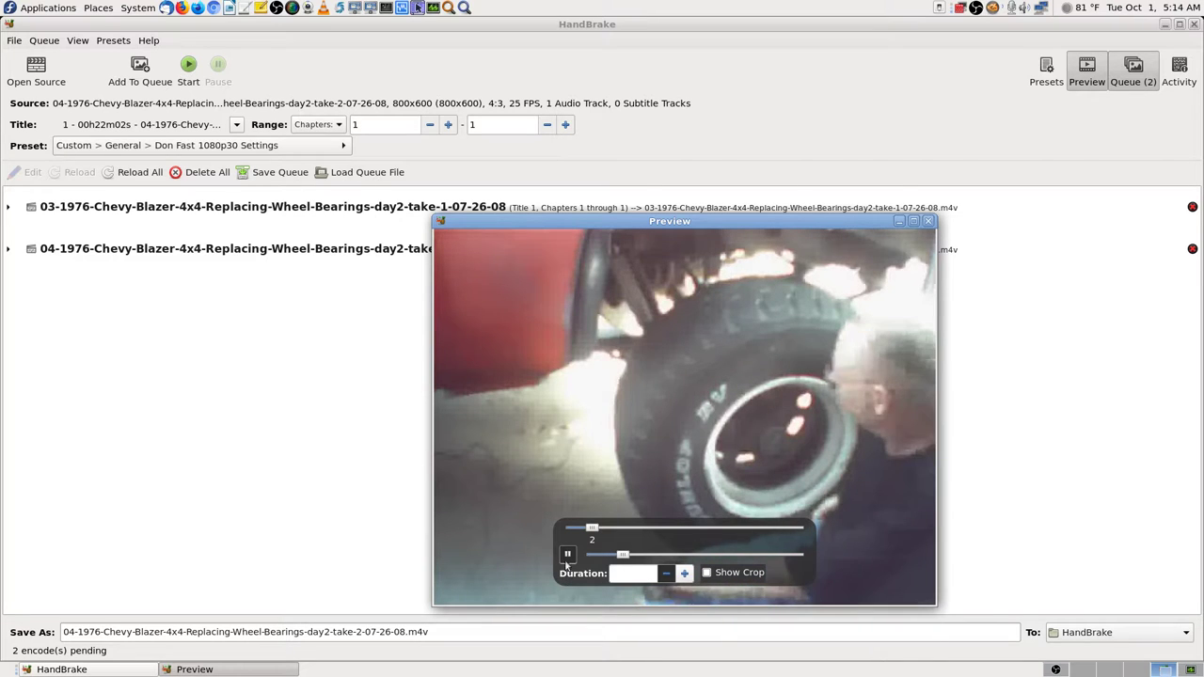
{"action": "left_click", "coordinate": [567, 554]}
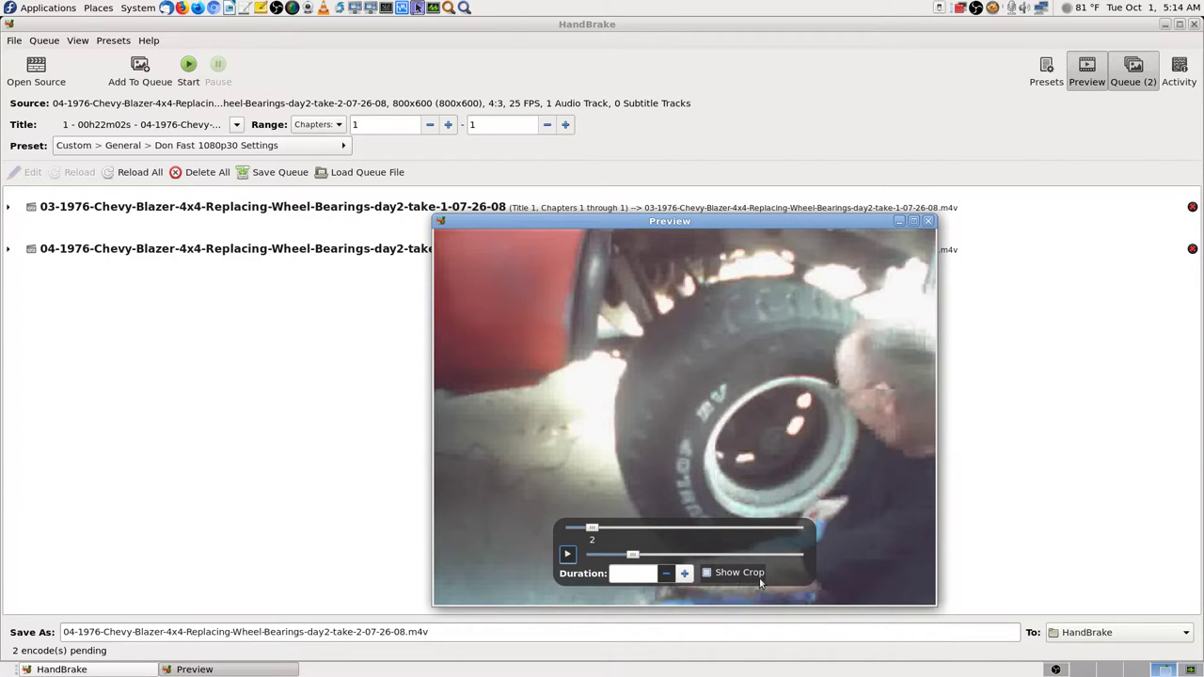
{"action": "left_click", "coordinate": [707, 573]}
{"action": "left_click", "coordinate": [928, 222]}
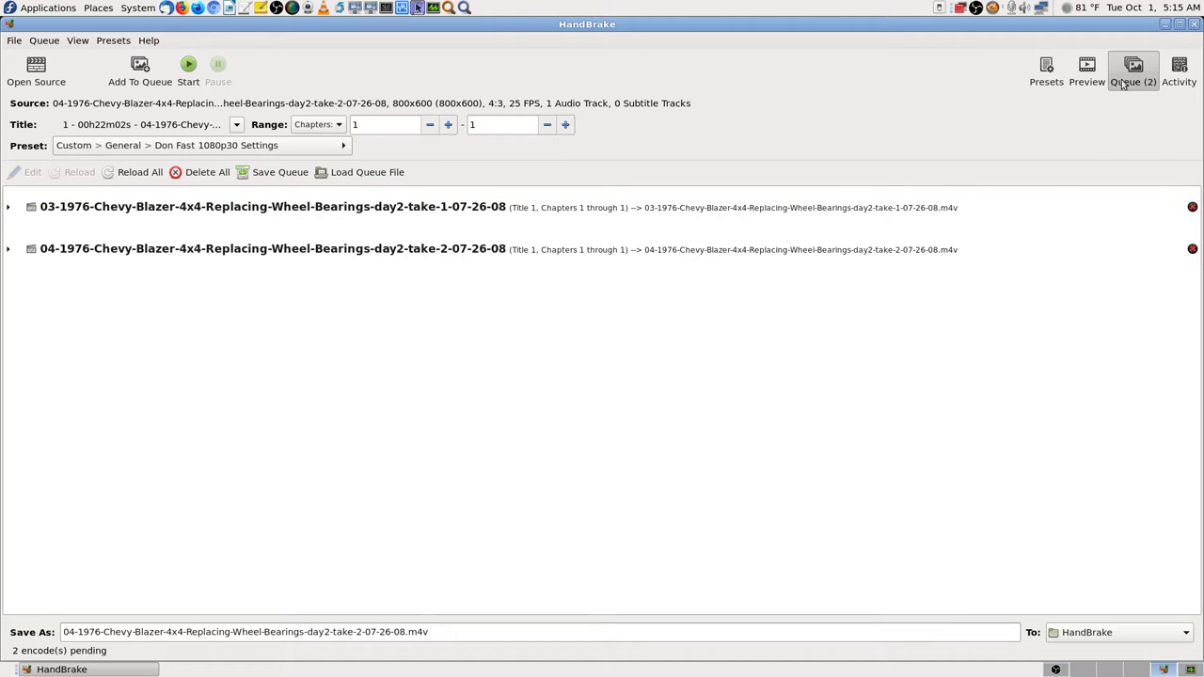
Reopen the video preview, try Show Crop once more and close it.
{"action": "left_click", "coordinate": [1090, 73]}
{"action": "mouse_move", "coordinate": [671, 534]}
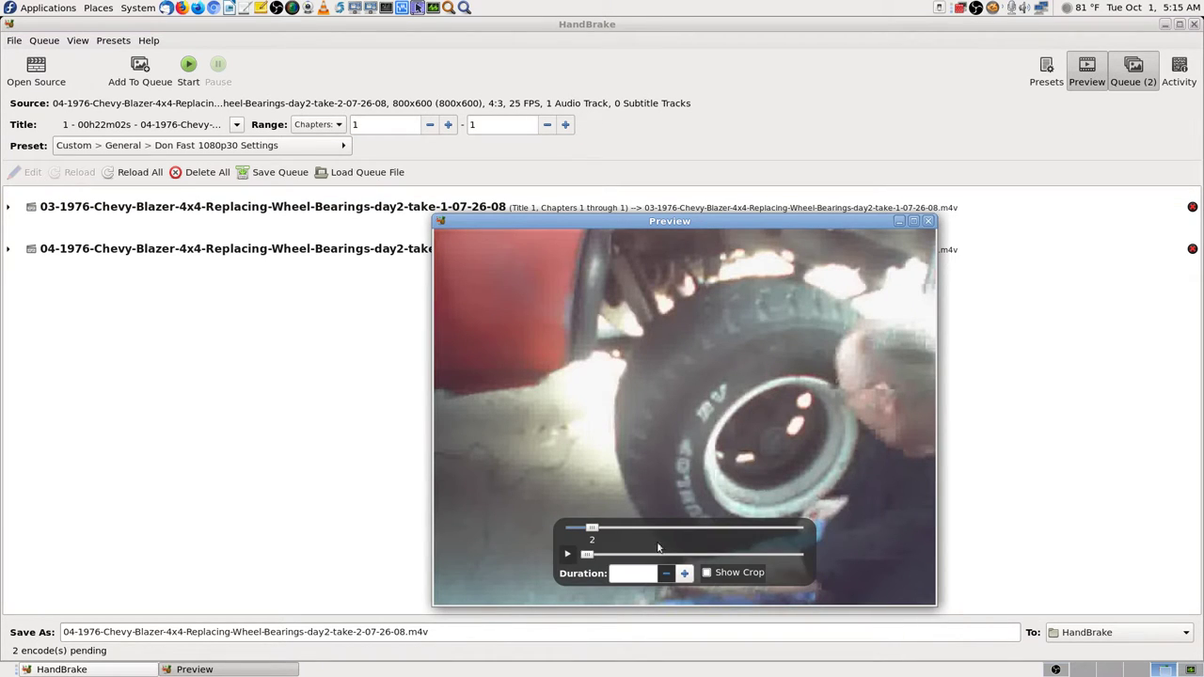
{"action": "left_click", "coordinate": [703, 557]}
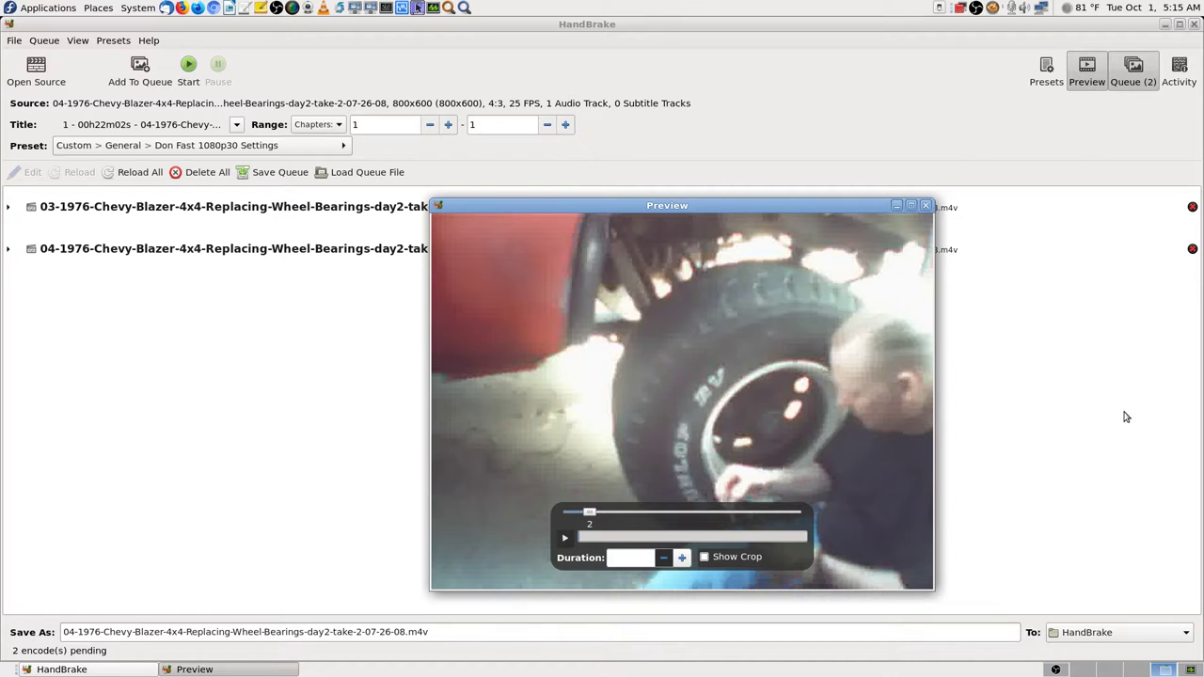
{"action": "left_click", "coordinate": [926, 205]}
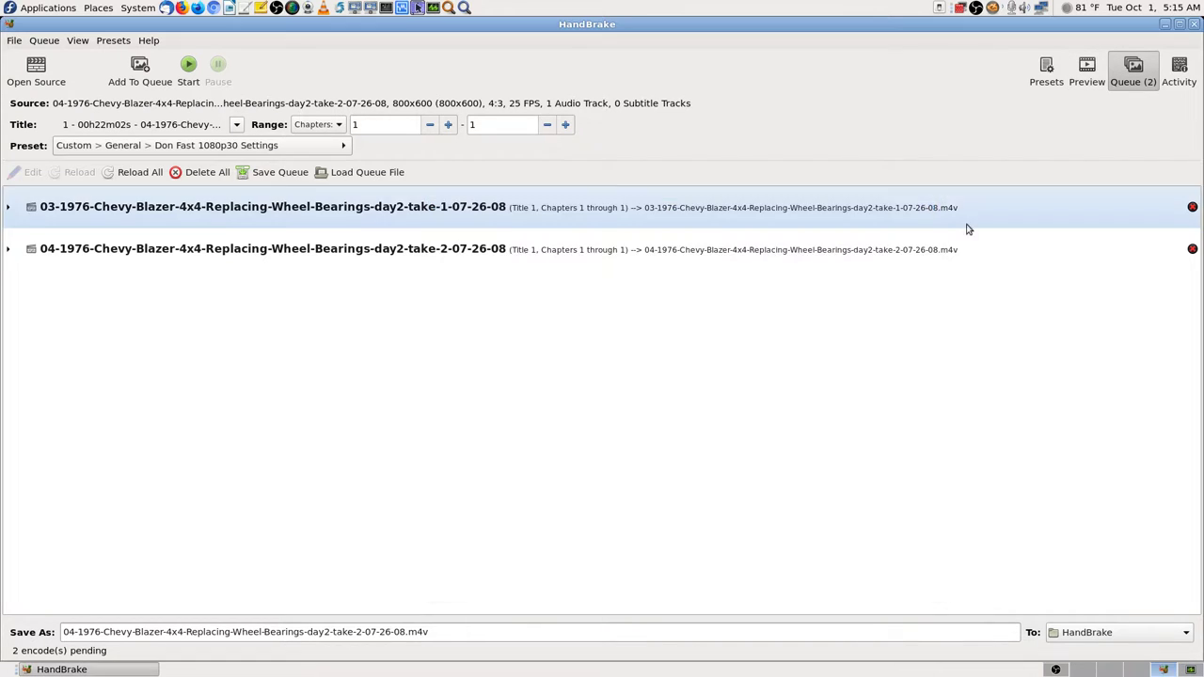
Leave the queue for the summary, look through the available destination folders and close HandBrake.
{"action": "left_click", "coordinate": [1116, 72]}
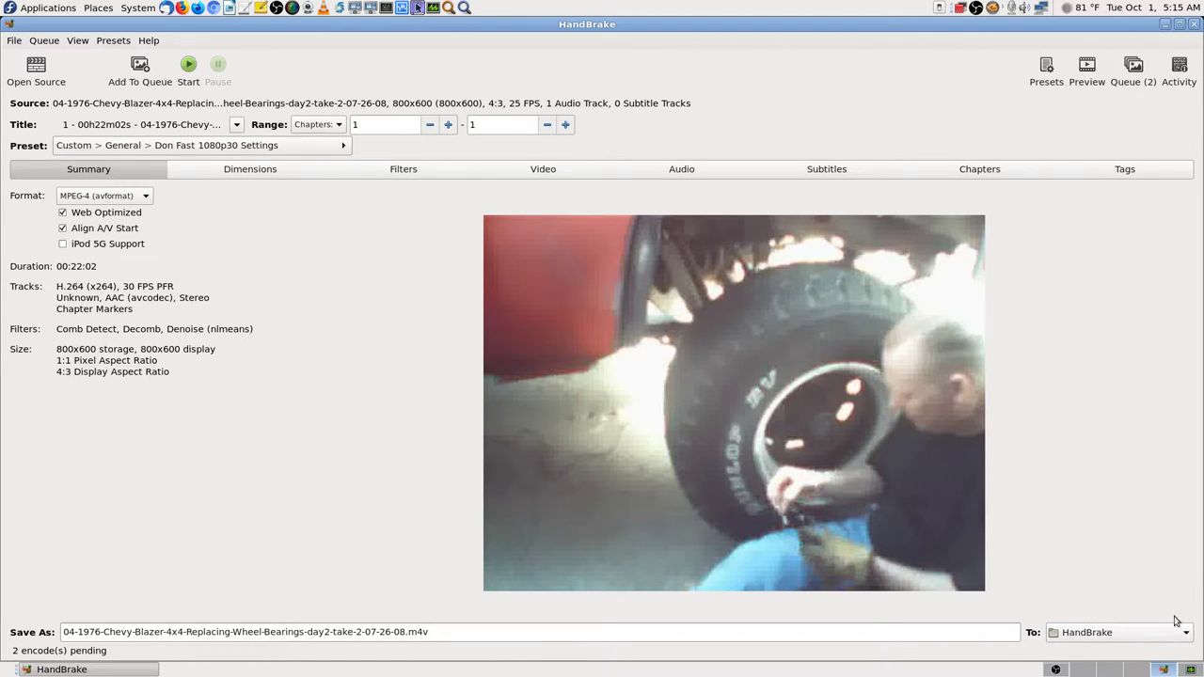
{"action": "left_click", "coordinate": [1186, 640]}
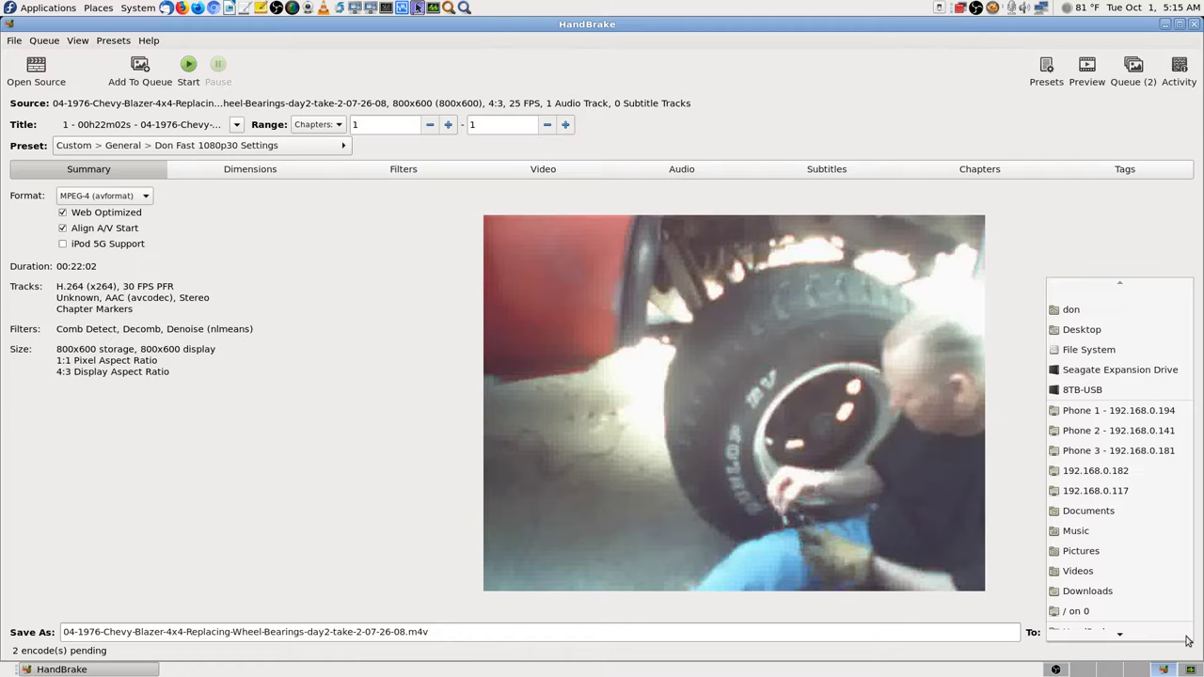
{"action": "left_click", "coordinate": [1186, 639]}
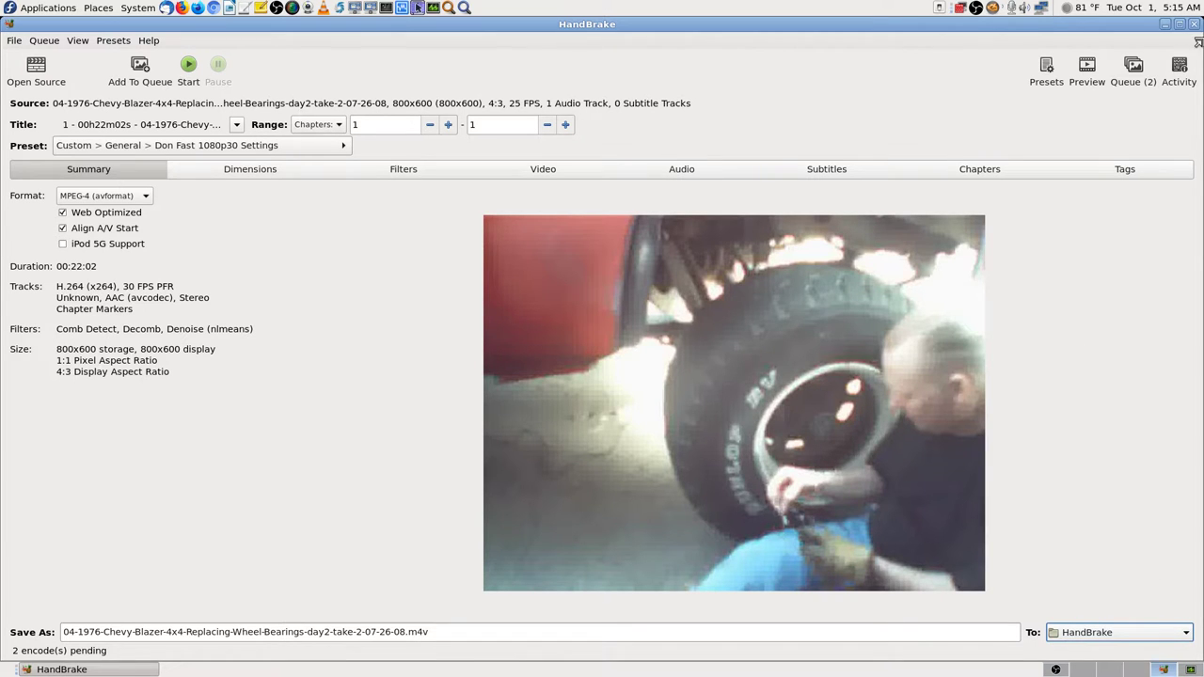
{"action": "left_click", "coordinate": [1194, 24]}
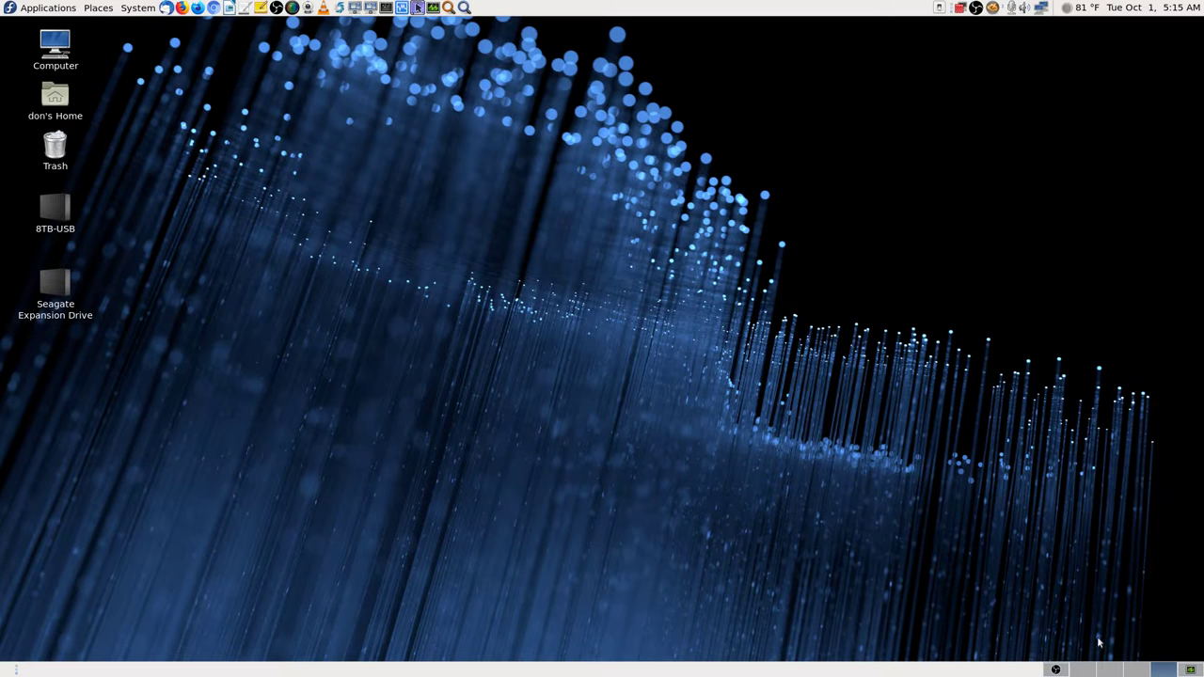
Open Firefox on the second workspace, close the uStart.org tab and show the Bookmarks Toolbar.
{"action": "left_click", "coordinate": [1081, 671]}
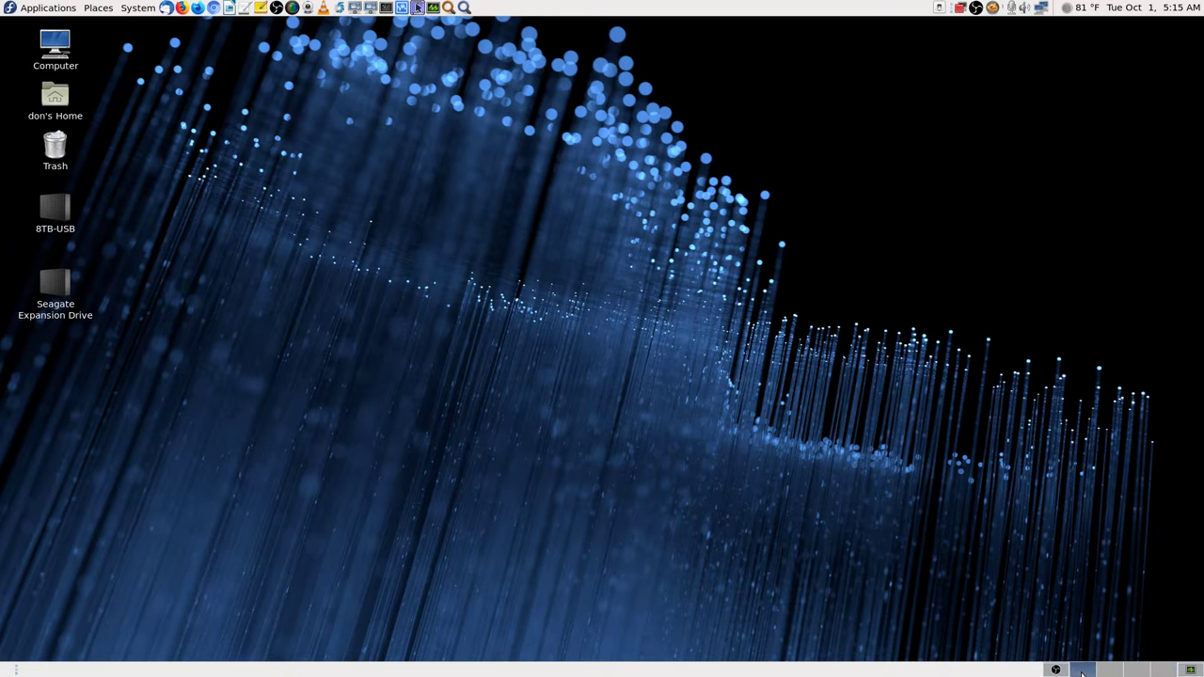
{"action": "left_click", "coordinate": [197, 9]}
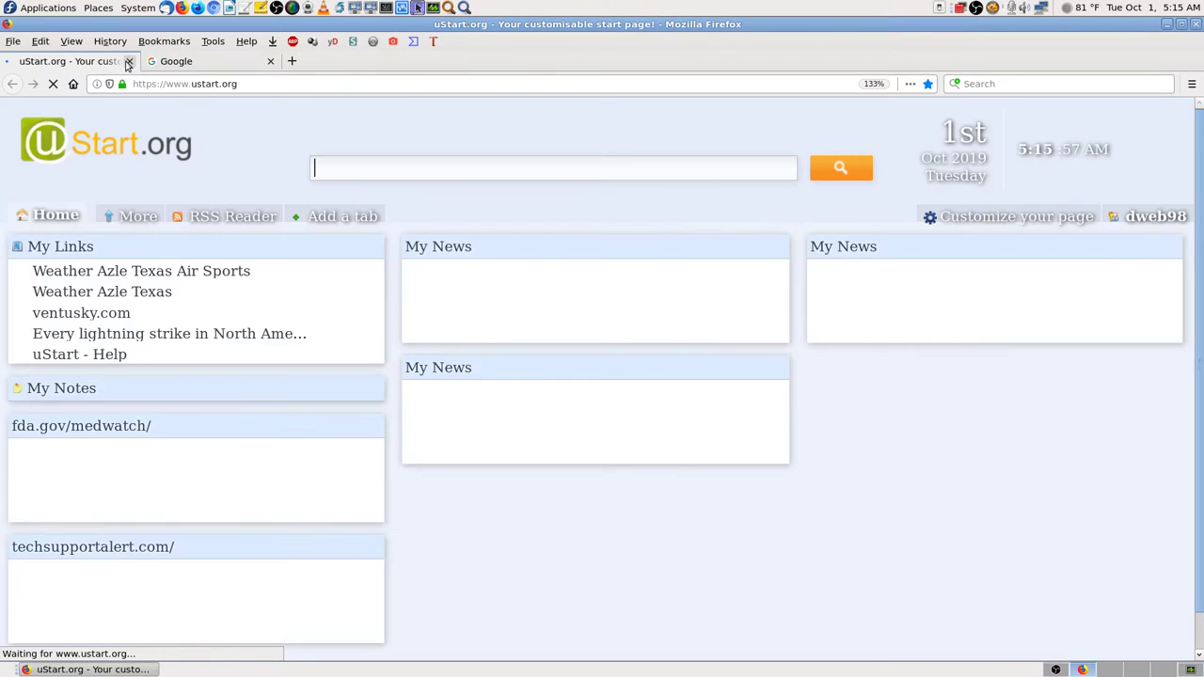
{"action": "left_click", "coordinate": [129, 61]}
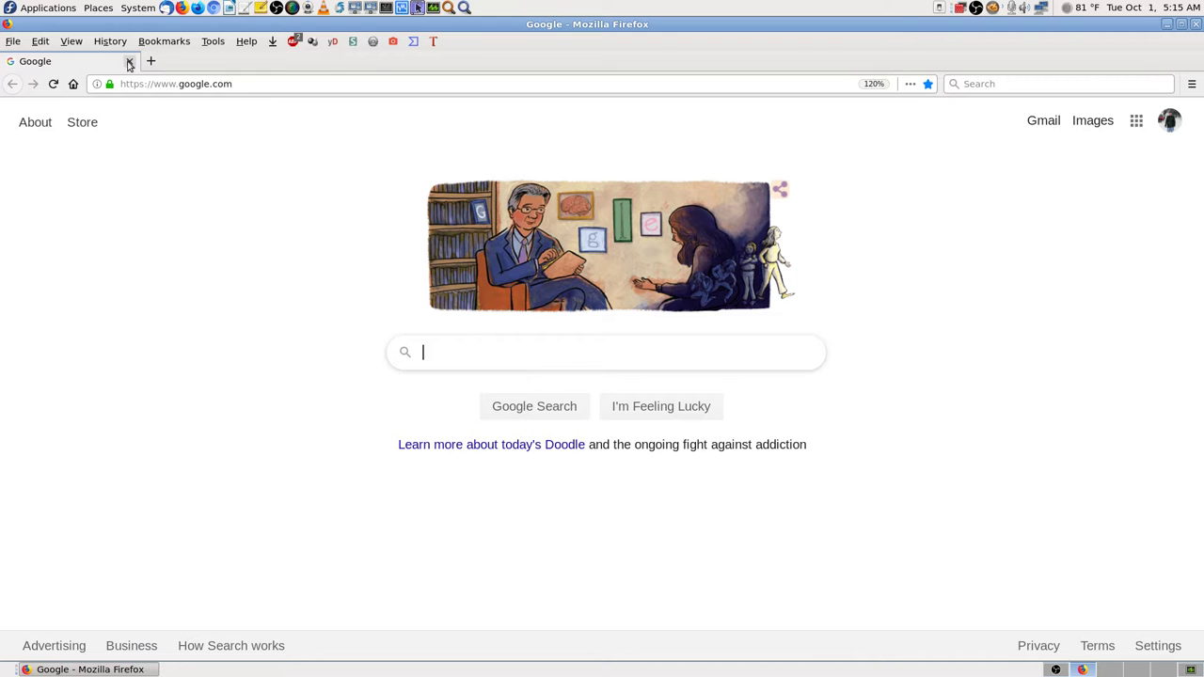
{"action": "right_click", "coordinate": [780, 61]}
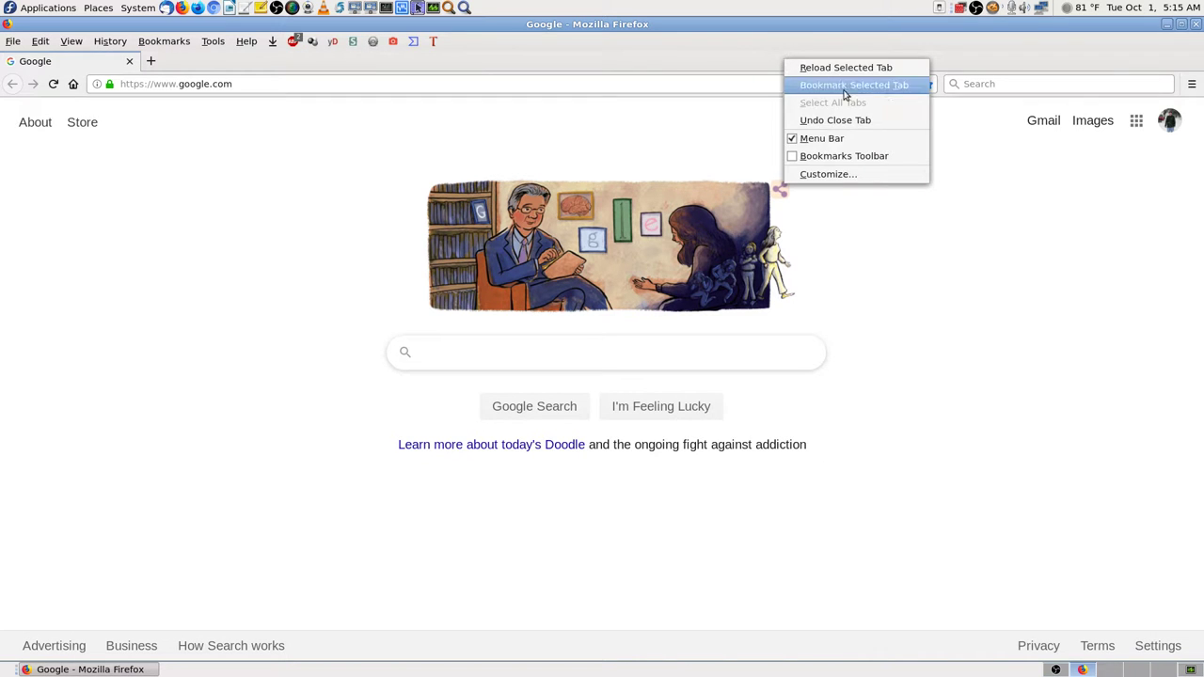
{"action": "left_click", "coordinate": [851, 157]}
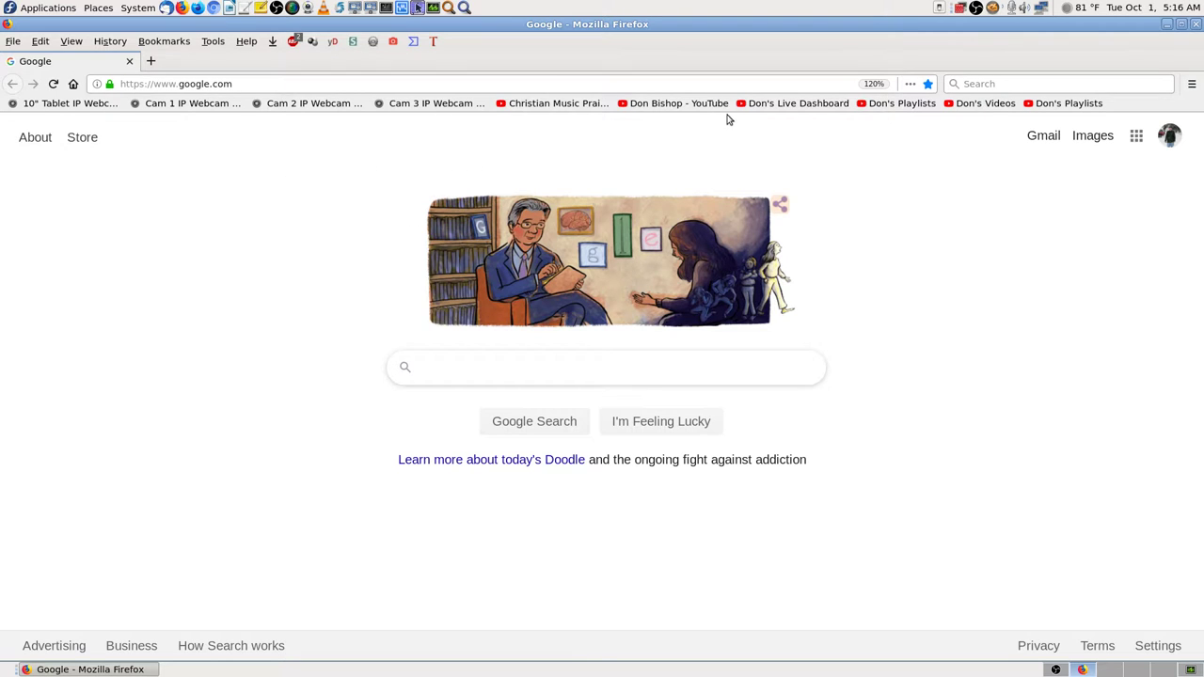
Open the bookmarked YouTube live dashboard and check the stream player's sound by unmuting and muting it again.
{"action": "left_click", "coordinate": [832, 106]}
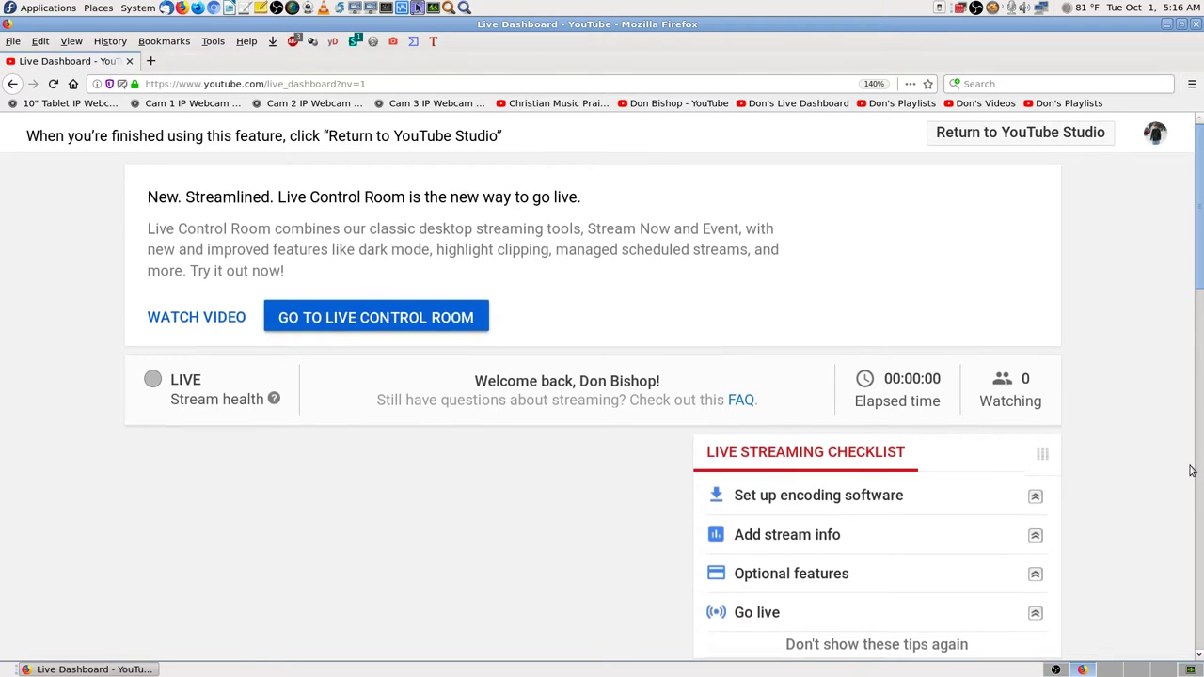
{"action": "scroll", "coordinate": [1177, 475], "scroll_direction": "down", "scroll_amount": 5}
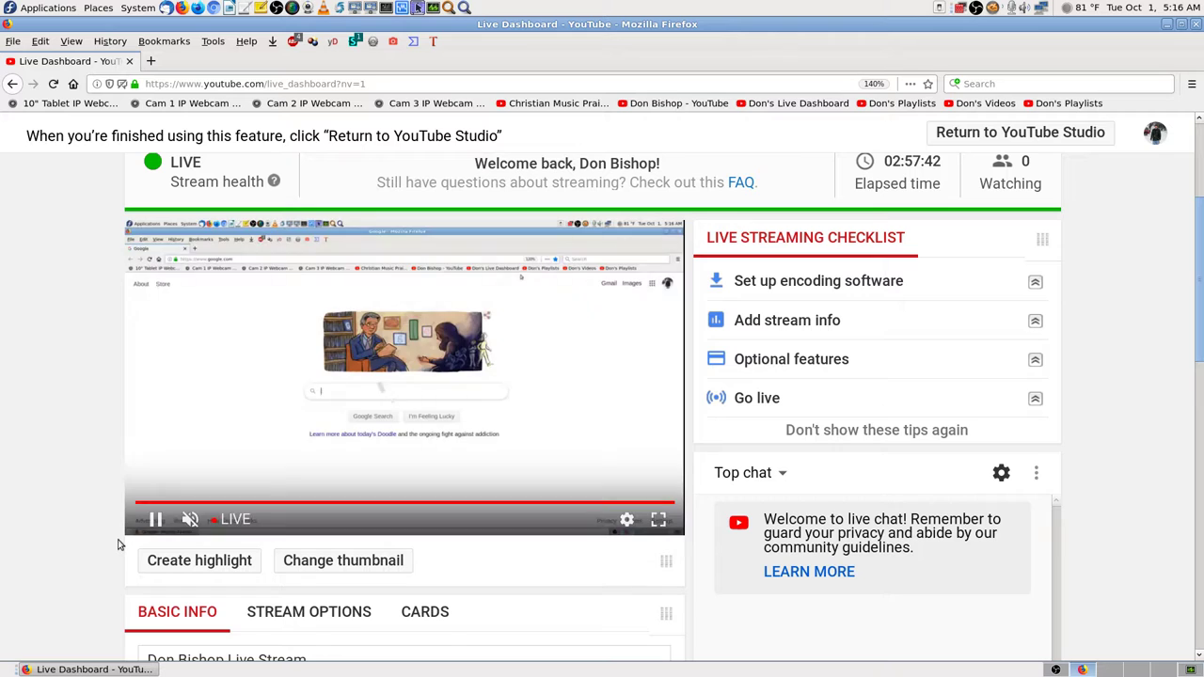
{"action": "left_click", "coordinate": [189, 519]}
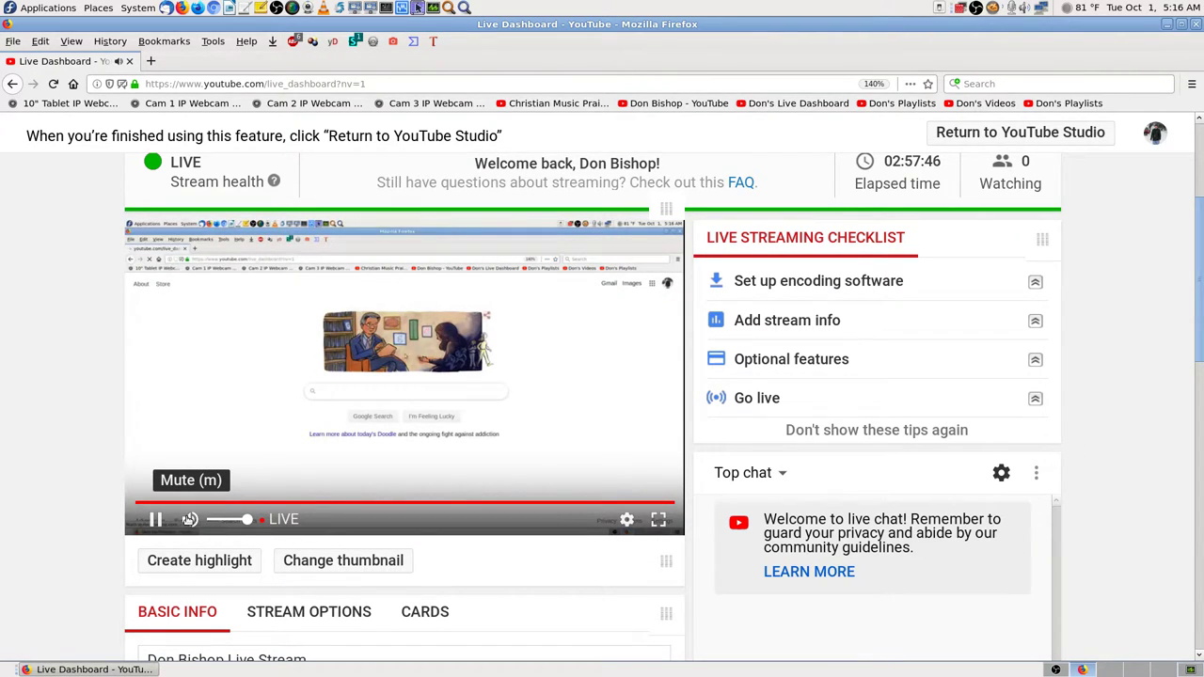
{"action": "left_click", "coordinate": [189, 519]}
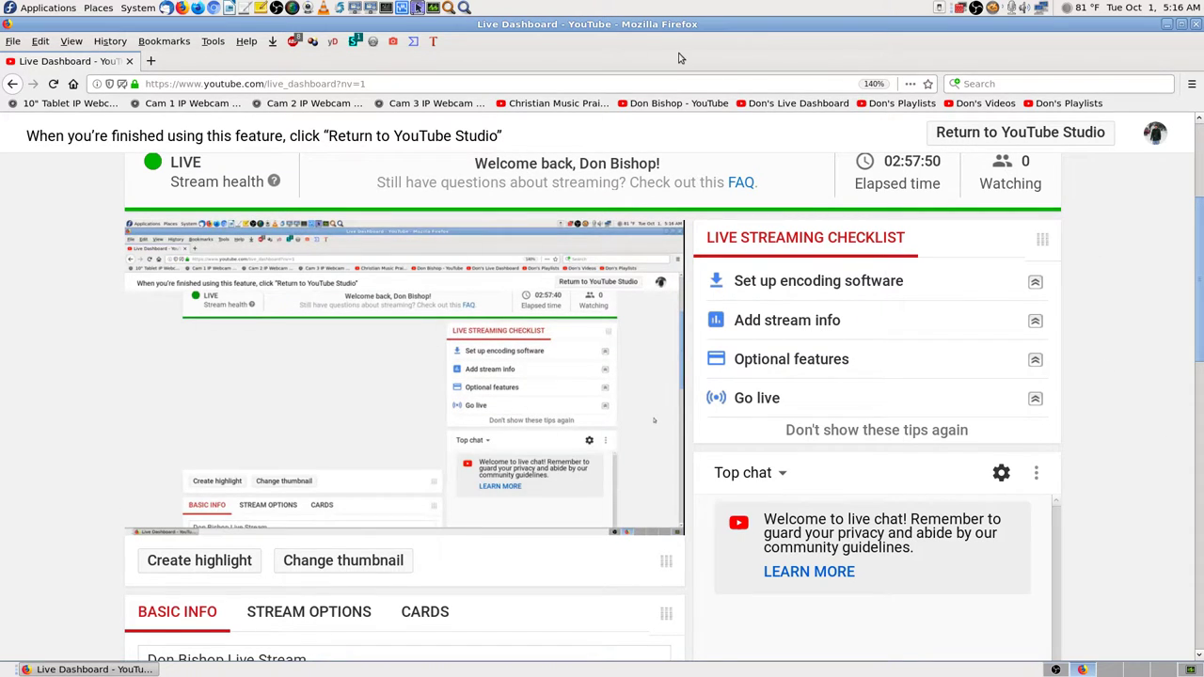
Open the bookmarked Cam 1 IP Webcam page, view its video with the Browser renderer and return to No video.
{"action": "left_click", "coordinate": [184, 105]}
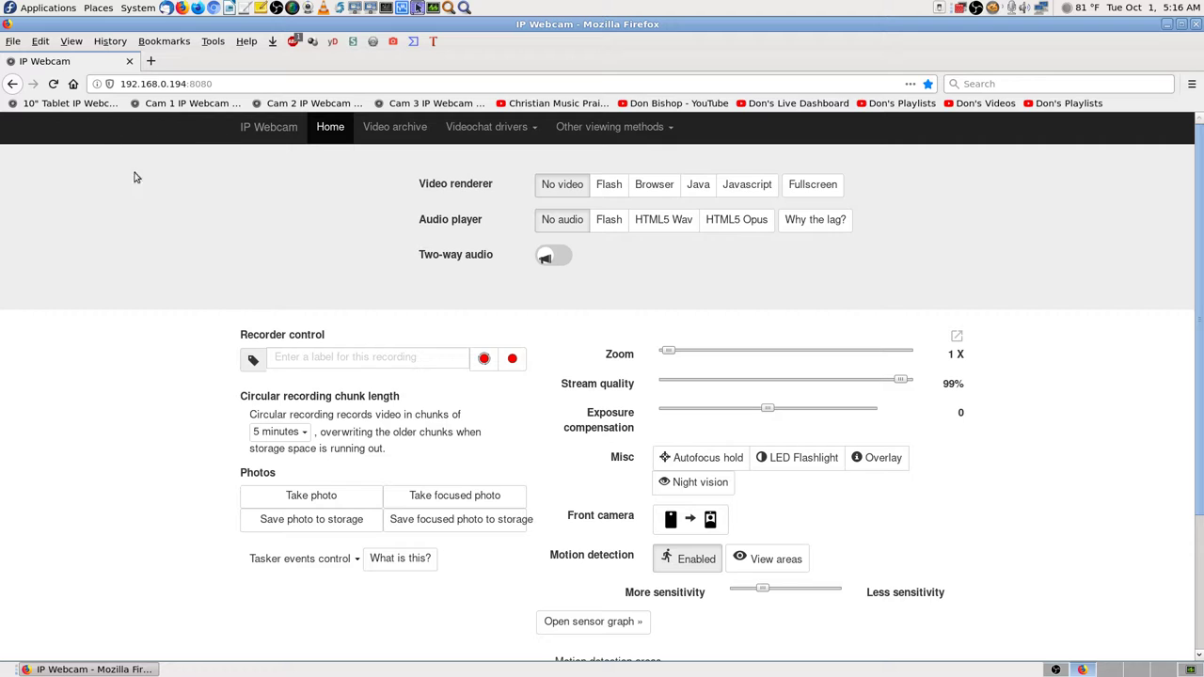
{"action": "left_click", "coordinate": [661, 186]}
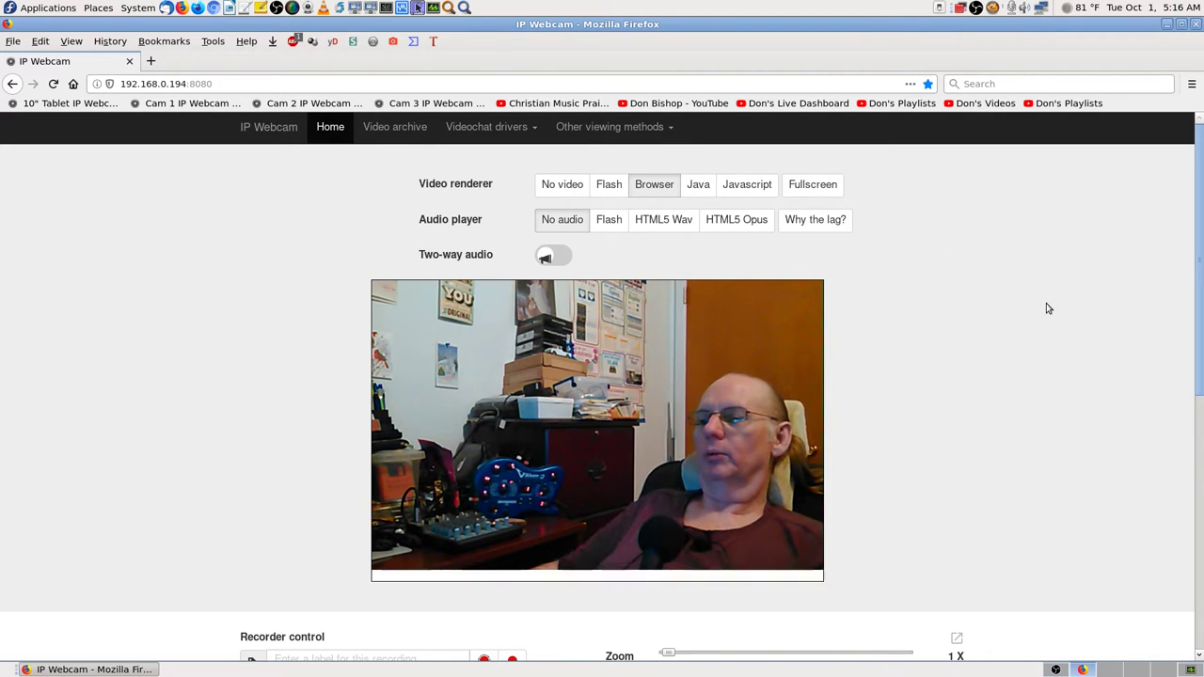
{"action": "left_click", "coordinate": [547, 186]}
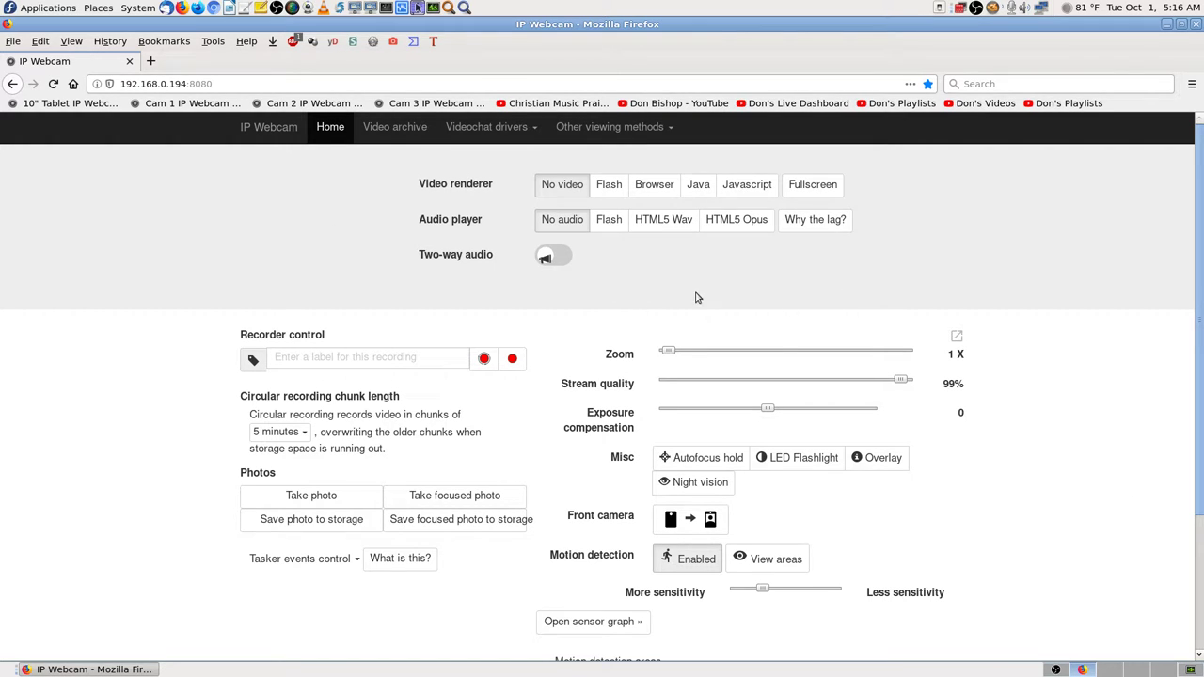
Open the bookmarked Cam 3 IP Webcam page, listen to its audio with HTML5 Wav and return to No audio.
{"action": "left_click", "coordinate": [438, 105]}
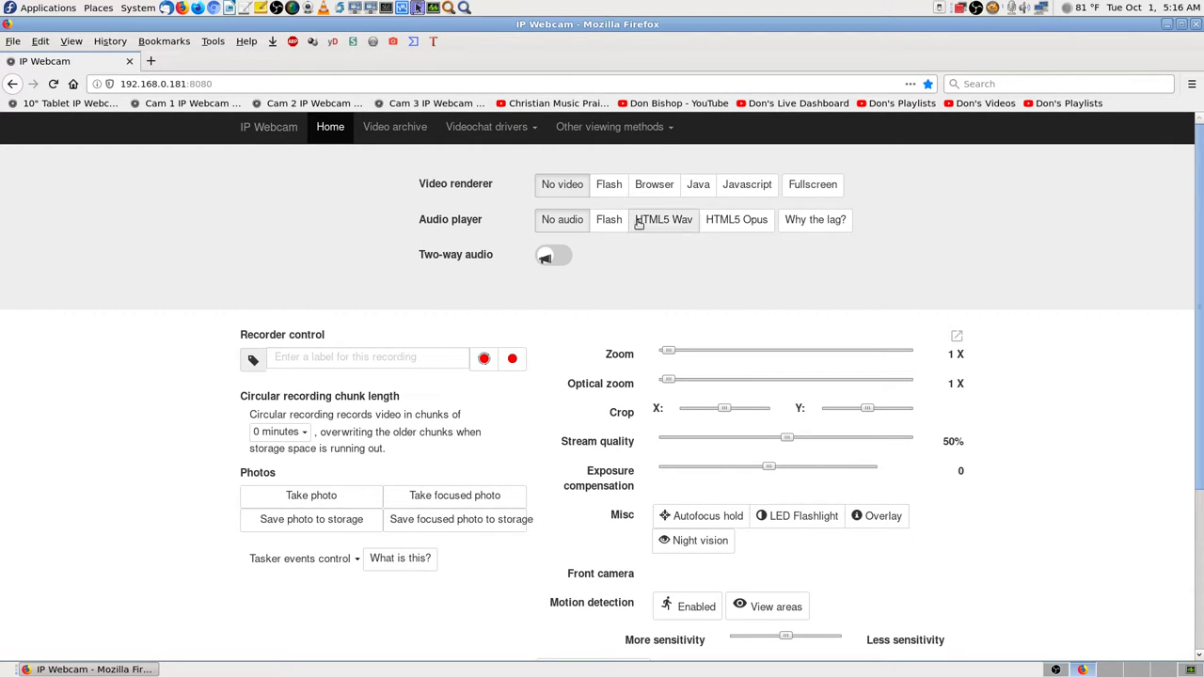
{"action": "left_click", "coordinate": [693, 222]}
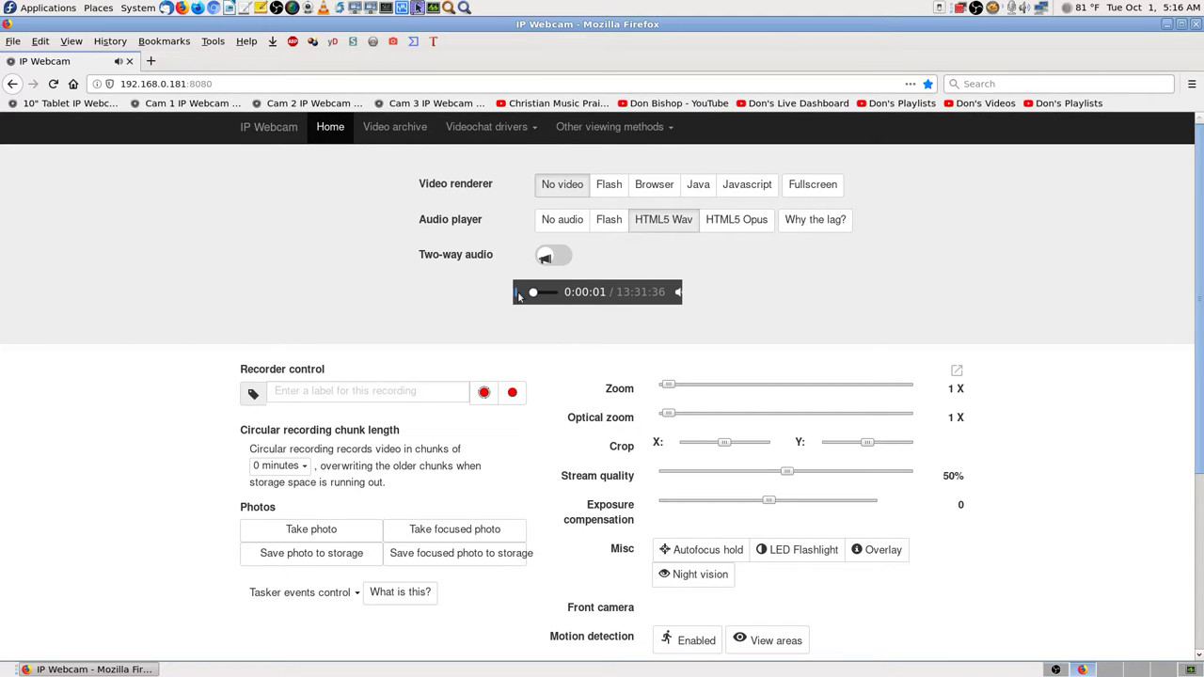
{"action": "left_click", "coordinate": [564, 220]}
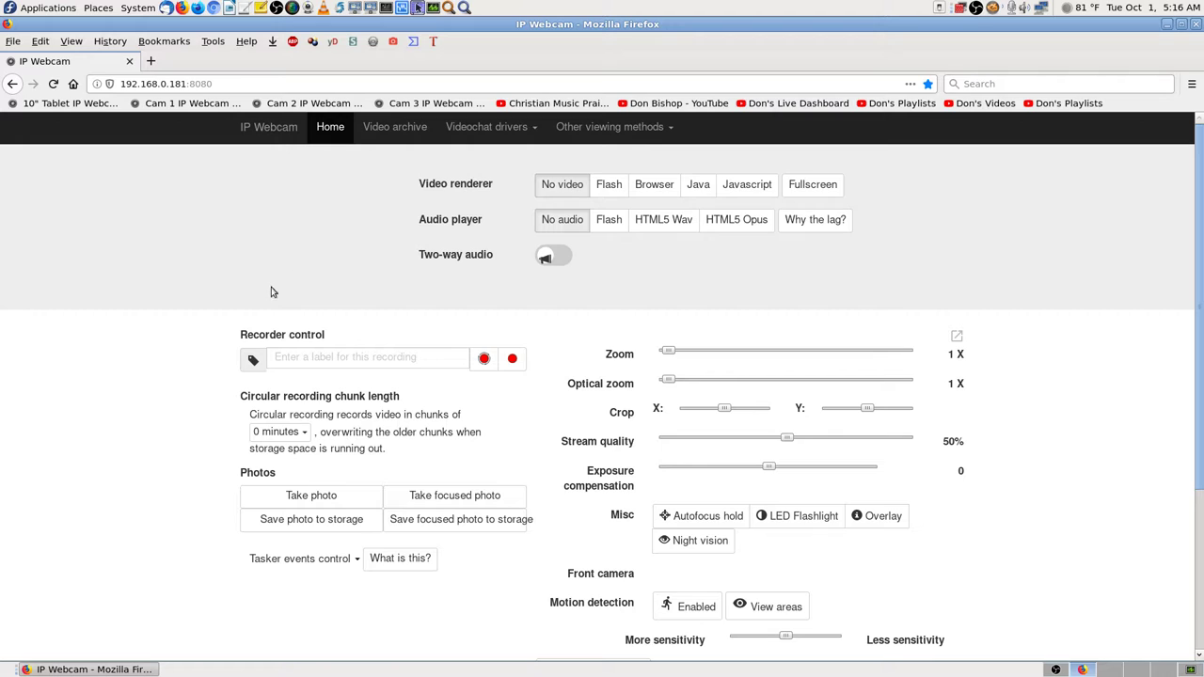
Close Firefox and switch to OBS, making Cam 1 Stream the active scene.
{"action": "right_click", "coordinate": [576, 60]}
{"action": "key", "text": "Escape"}
{"action": "left_click", "coordinate": [1196, 24]}
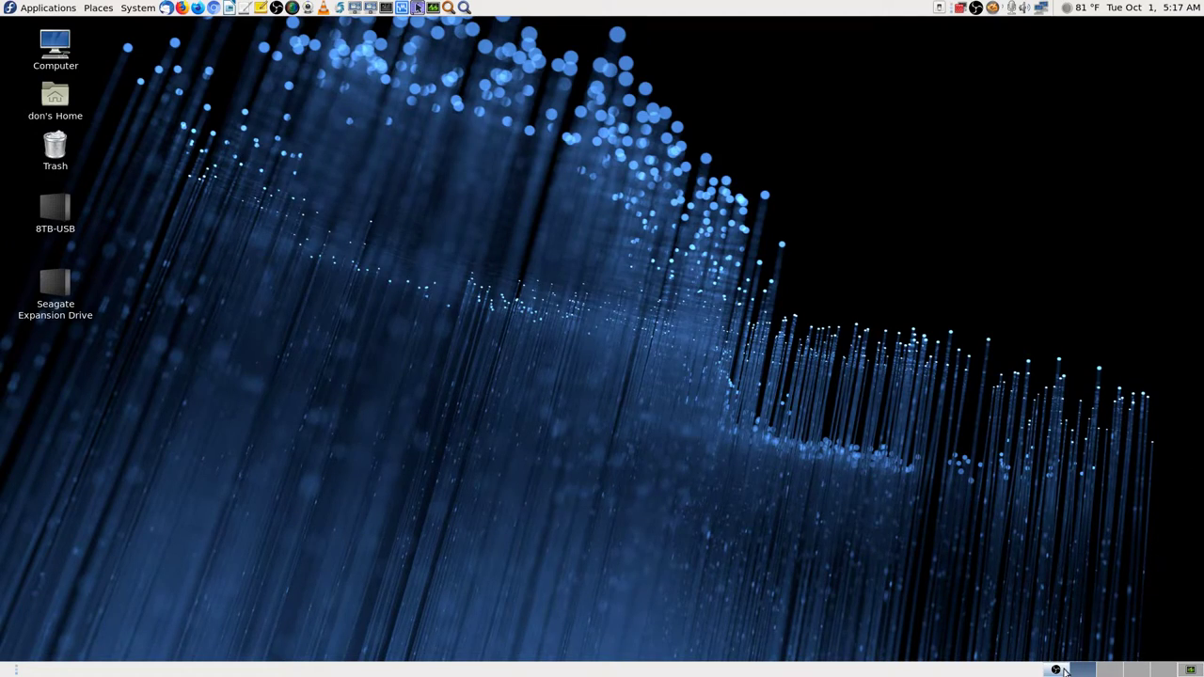
{"action": "left_click", "coordinate": [1059, 670]}
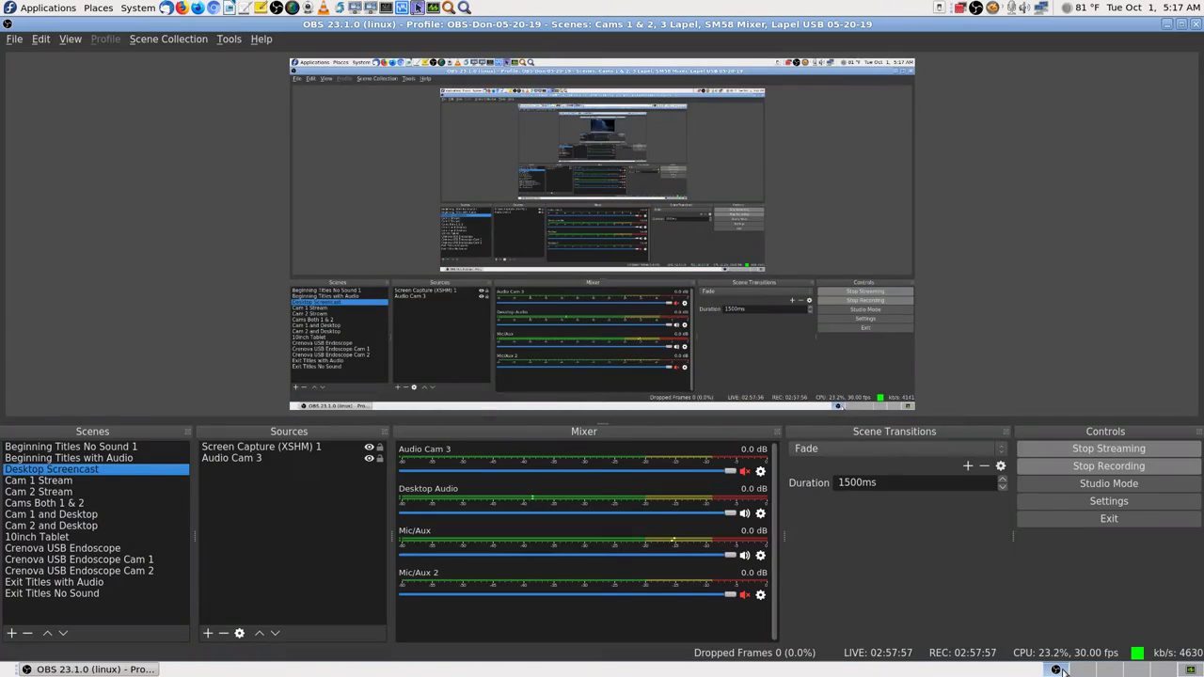
{"action": "left_click", "coordinate": [49, 487]}
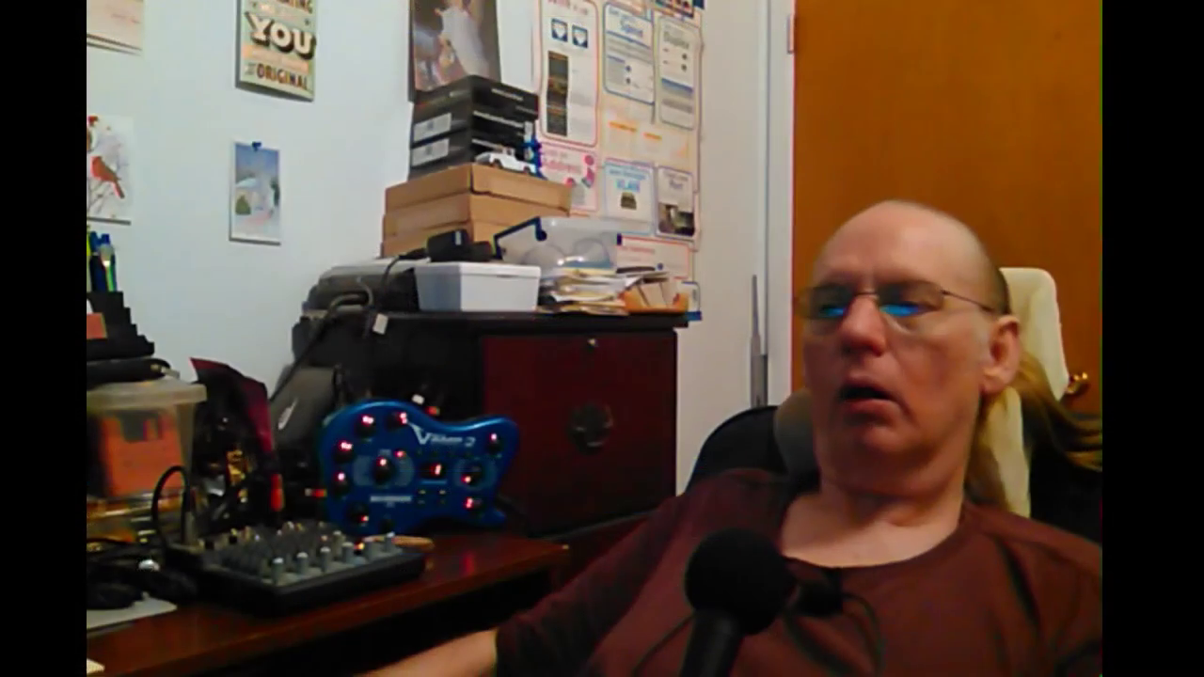
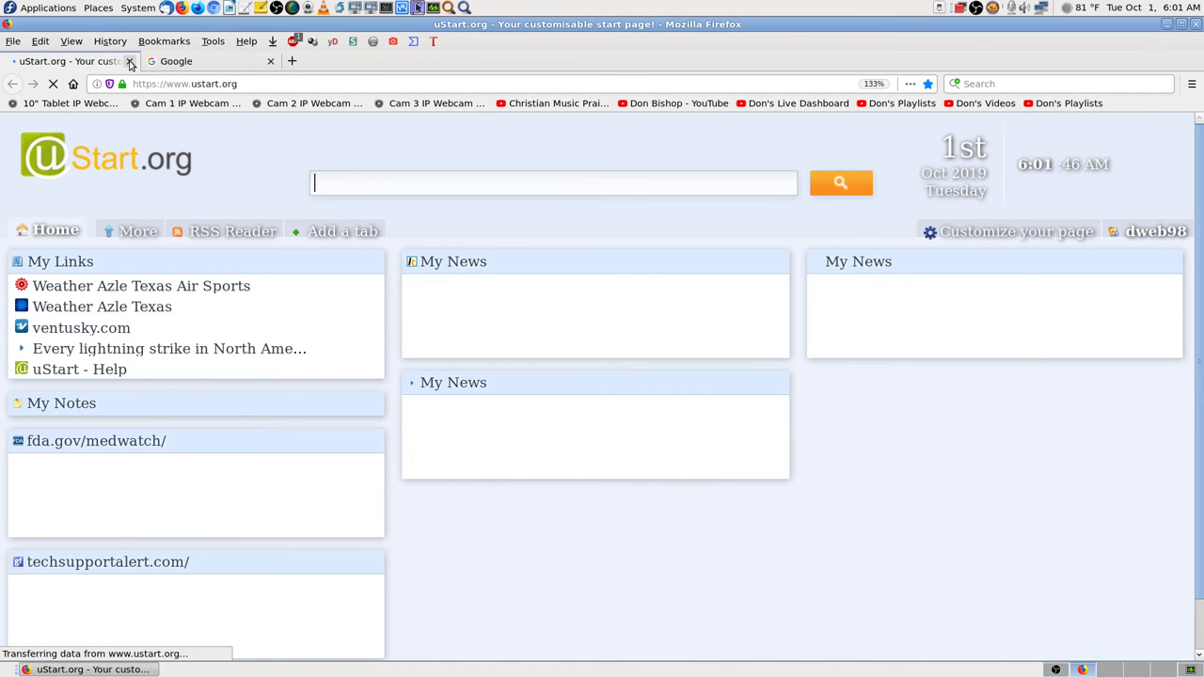
Close the uStart.org tab and open the bookmarked YouTube live dashboard to check the stream player.
{"action": "left_click", "coordinate": [130, 61]}
{"action": "left_click", "coordinate": [812, 106]}
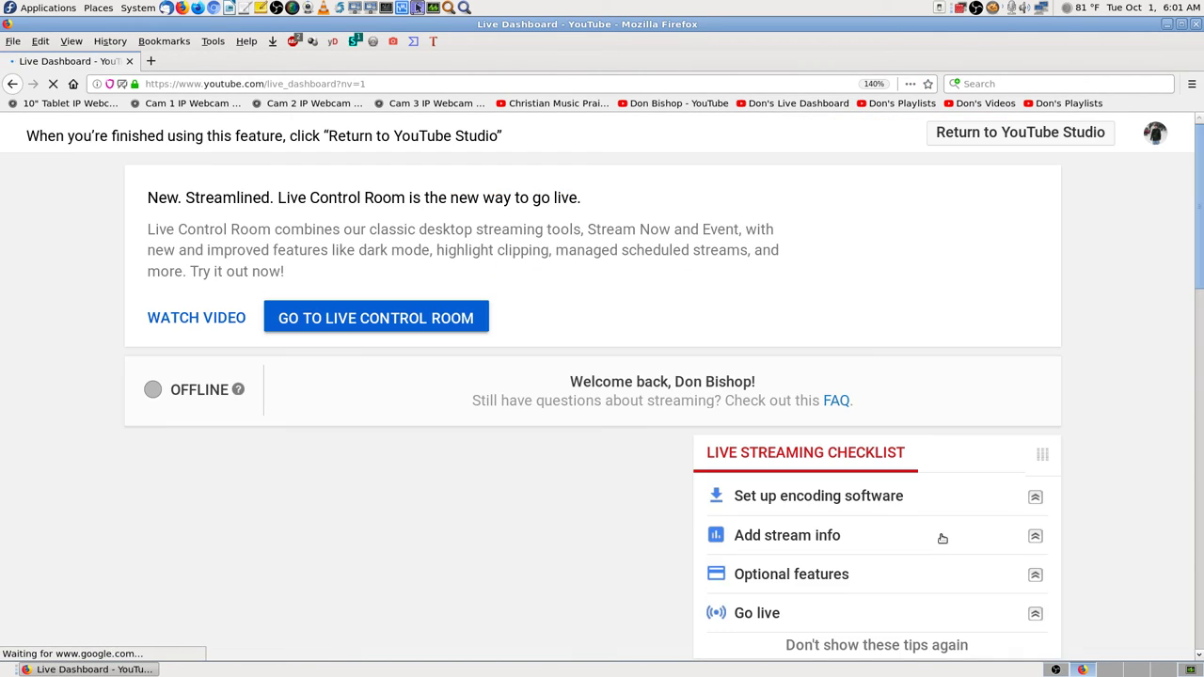
{"action": "scroll", "coordinate": [1100, 503], "scroll_direction": "down", "scroll_amount": 1}
{"action": "scroll", "coordinate": [1117, 503], "scroll_direction": "down", "scroll_amount": 3}
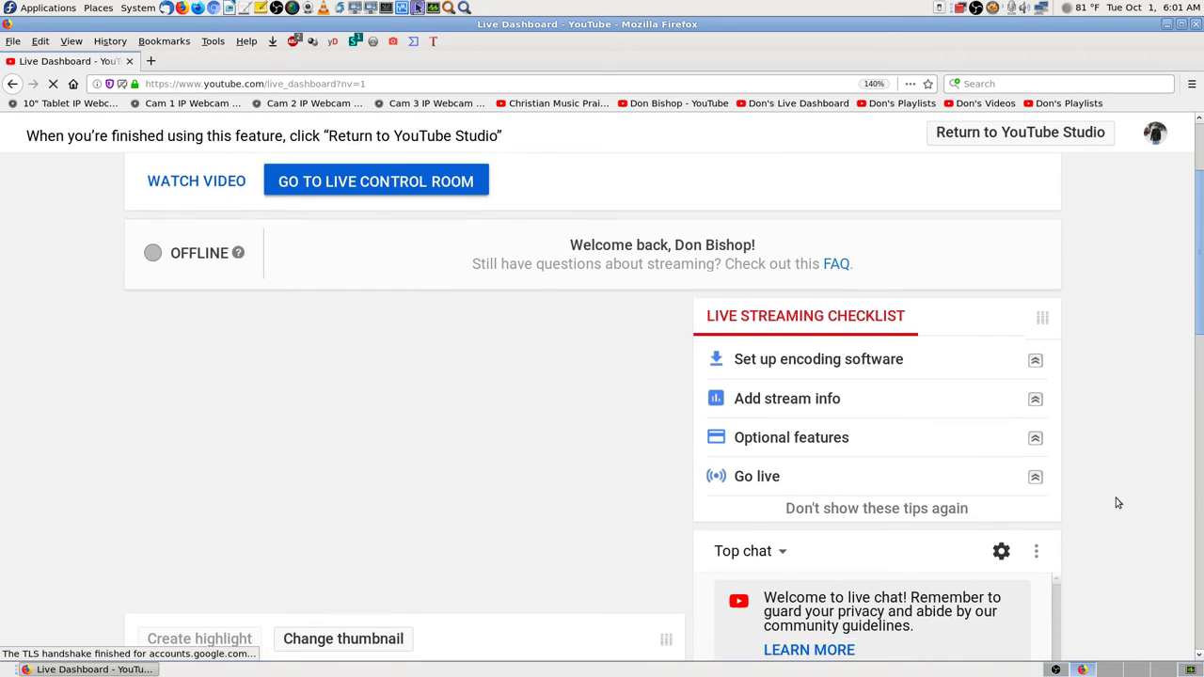
{"action": "scroll", "coordinate": [1117, 503], "scroll_direction": "up", "scroll_amount": 1}
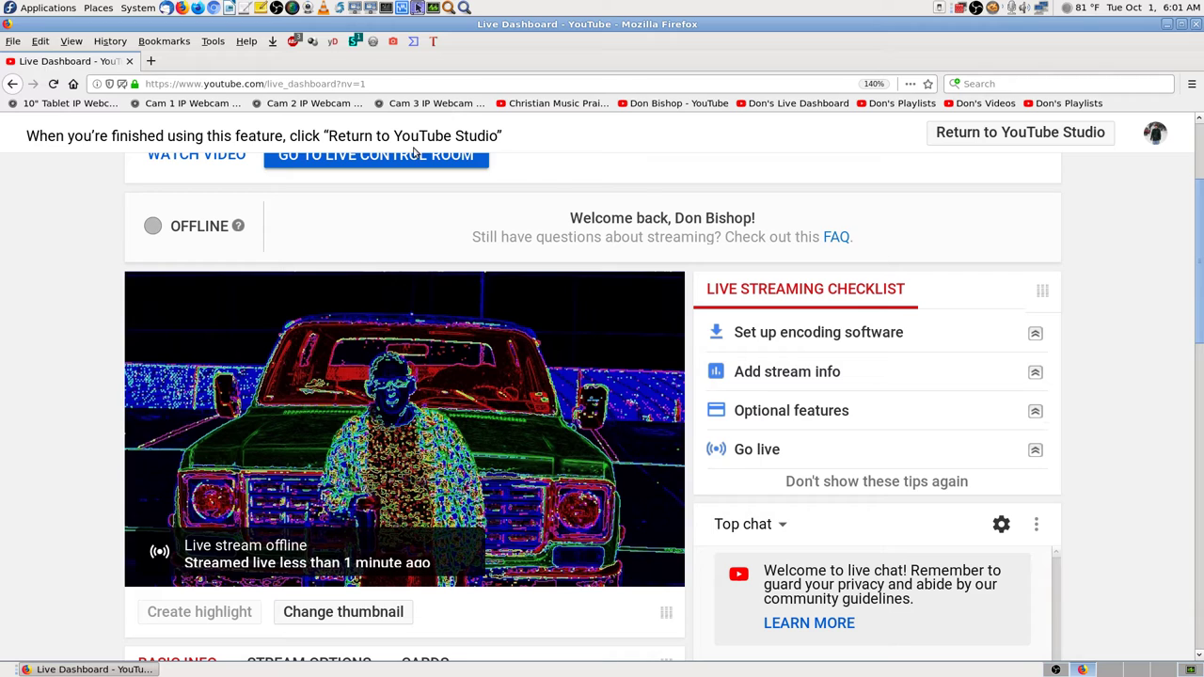
Hide the Firefox Bookmarks Toolbar and look over the stream status on the live dashboard.
{"action": "right_click", "coordinate": [629, 53]}
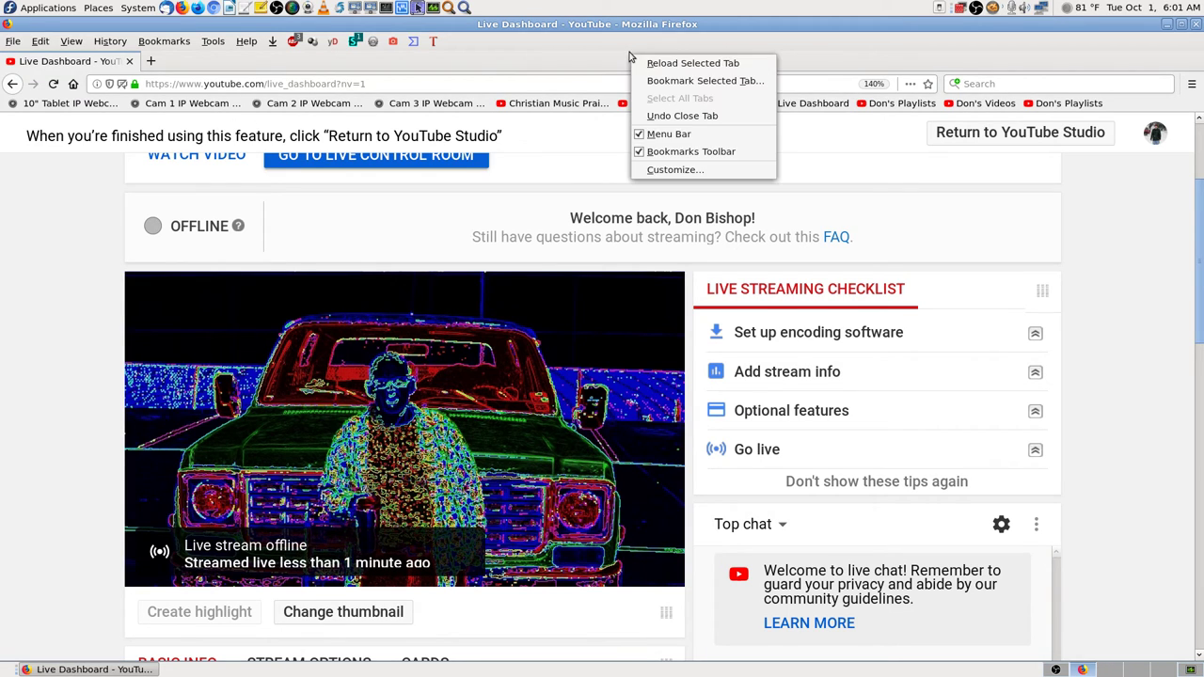
{"action": "left_click", "coordinate": [704, 152]}
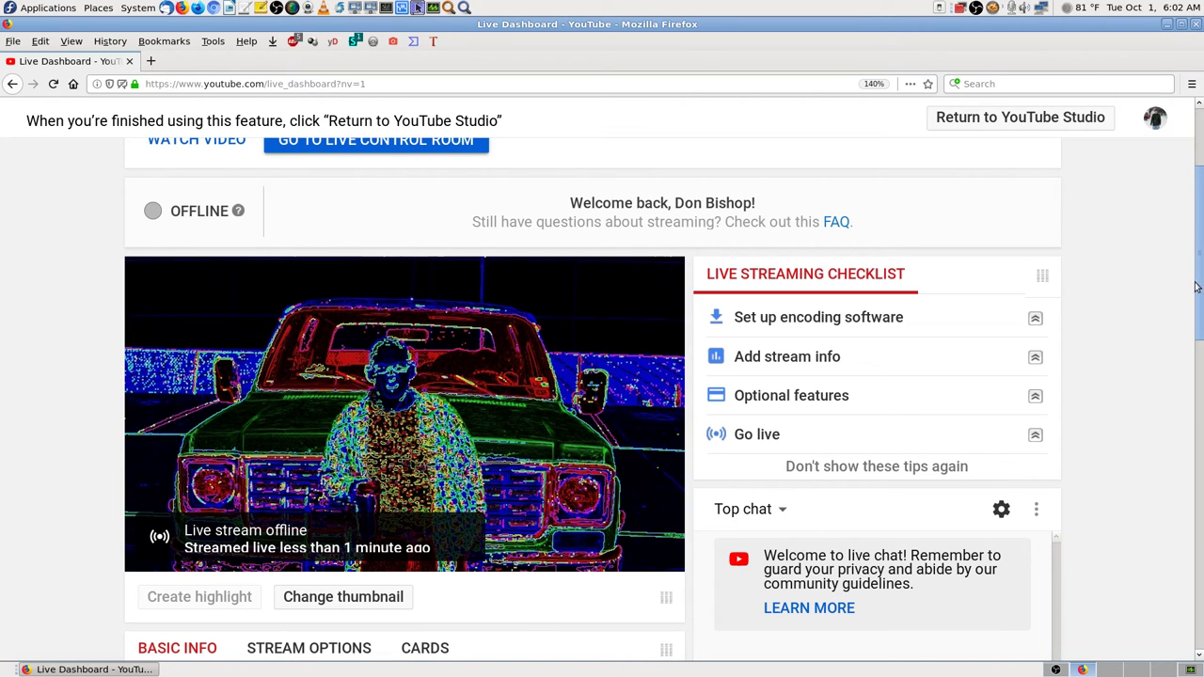
{"action": "scroll", "coordinate": [1200, 280], "scroll_direction": "down", "scroll_amount": 1}
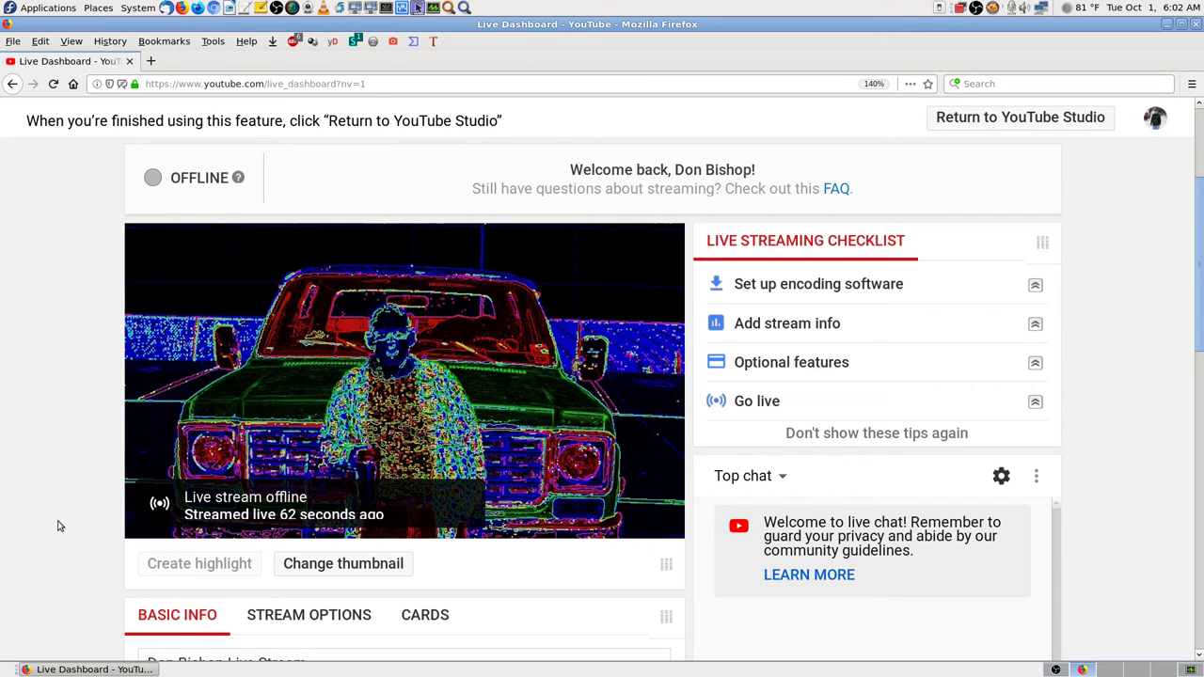
{"action": "mouse_move", "coordinate": [1198, 292]}
{"action": "left_mouse_down"}
{"action": "mouse_move", "coordinate": [1200, 307]}
{"action": "mouse_move", "coordinate": [1200, 287]}
{"action": "left_mouse_up"}
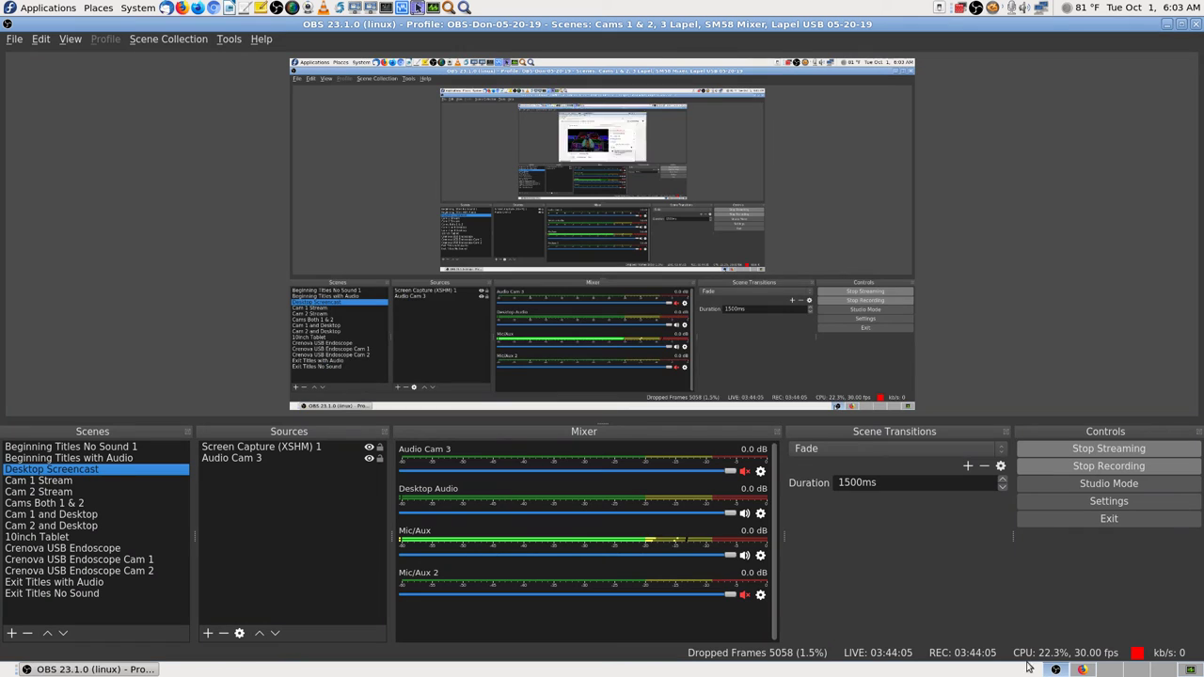
Switch to OBS and make Cam 2 Stream the active scene.
{"action": "left_click", "coordinate": [1055, 669]}
{"action": "left_click", "coordinate": [61, 491]}
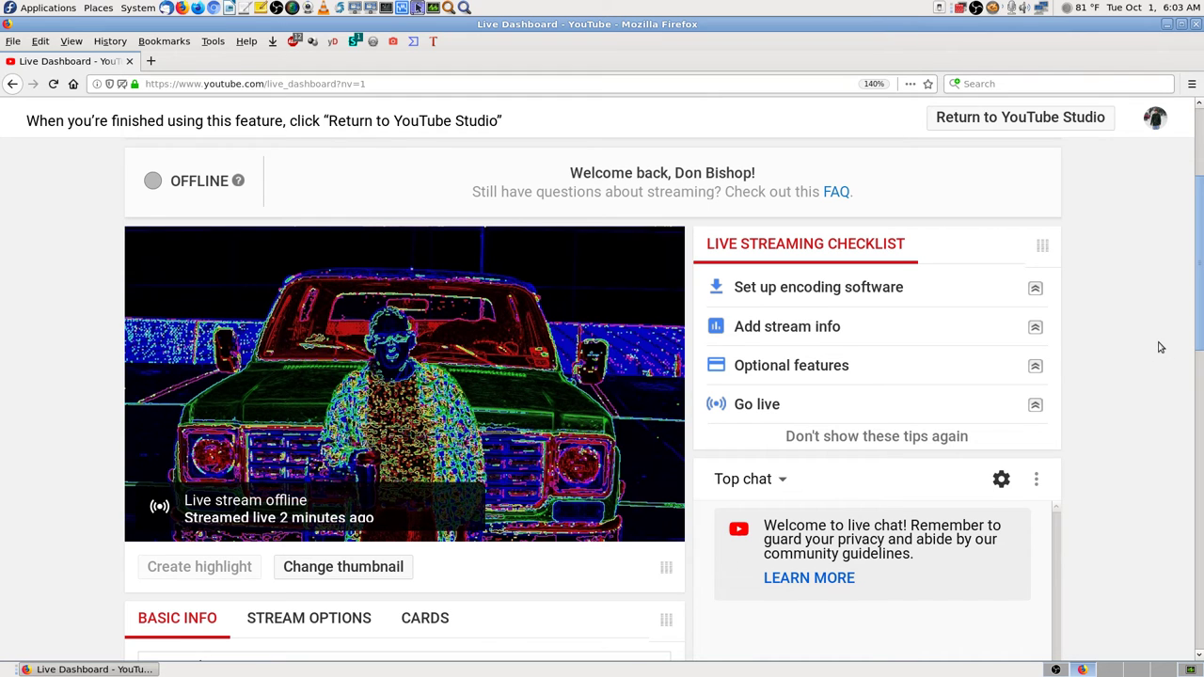
Recheck the stream status on the YouTube live dashboard in Firefox and look at the OBS window.
{"action": "mouse_move", "coordinate": [1199, 278]}
{"action": "left_mouse_down"}
{"action": "mouse_move", "coordinate": [1200, 475]}
{"action": "mouse_move", "coordinate": [1200, 231]}
{"action": "mouse_move", "coordinate": [1199, 280]}
{"action": "left_mouse_up"}
{"action": "mouse_move", "coordinate": [1199, 261]}
{"action": "left_mouse_down"}
{"action": "mouse_move", "coordinate": [1200, 513]}
{"action": "mouse_move", "coordinate": [1201, 265]}
{"action": "left_mouse_up"}
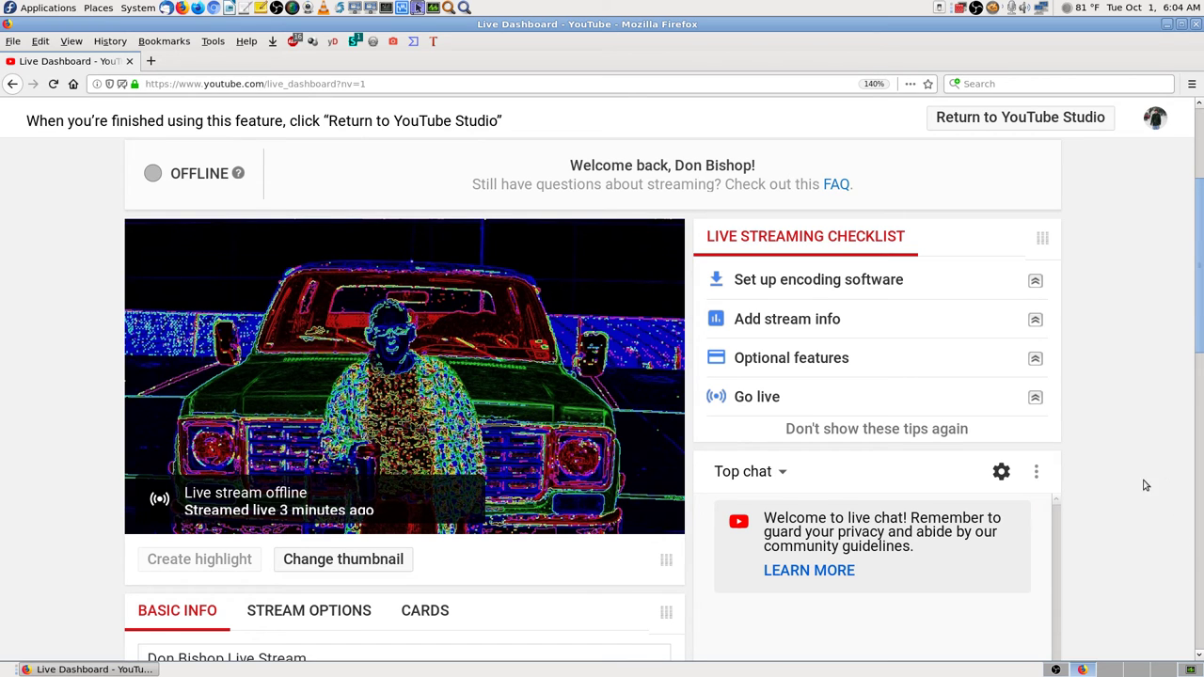
{"action": "left_click", "coordinate": [1056, 669]}
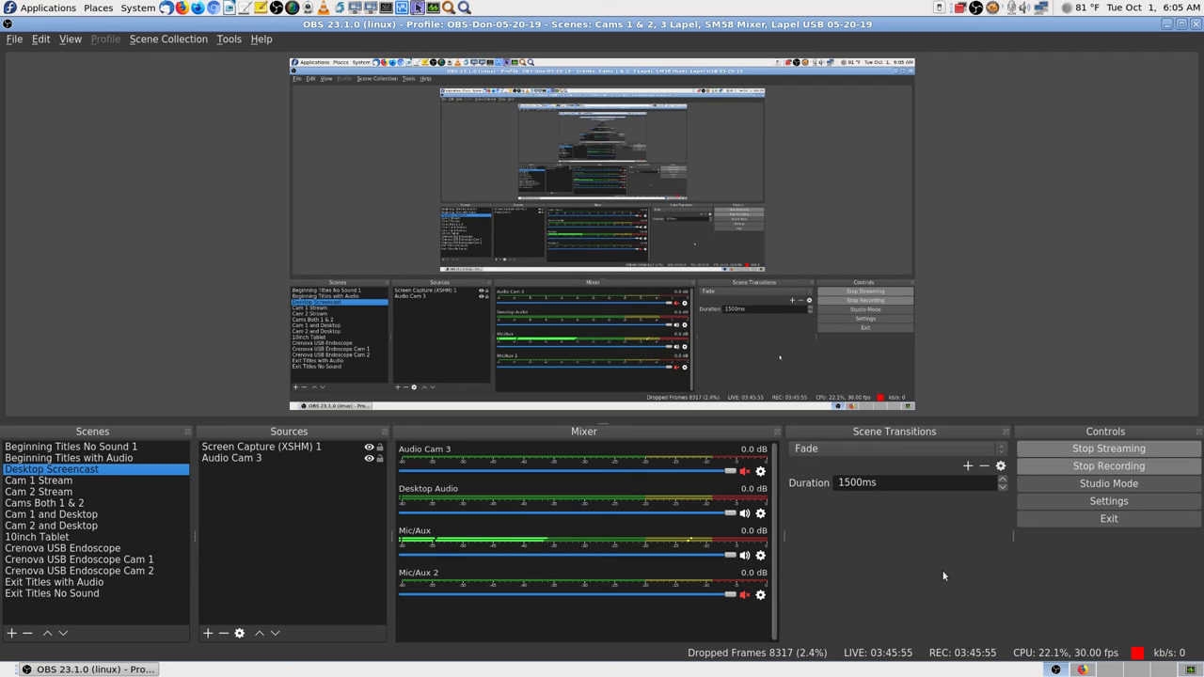
{"action": "left_click", "coordinate": [1085, 670]}
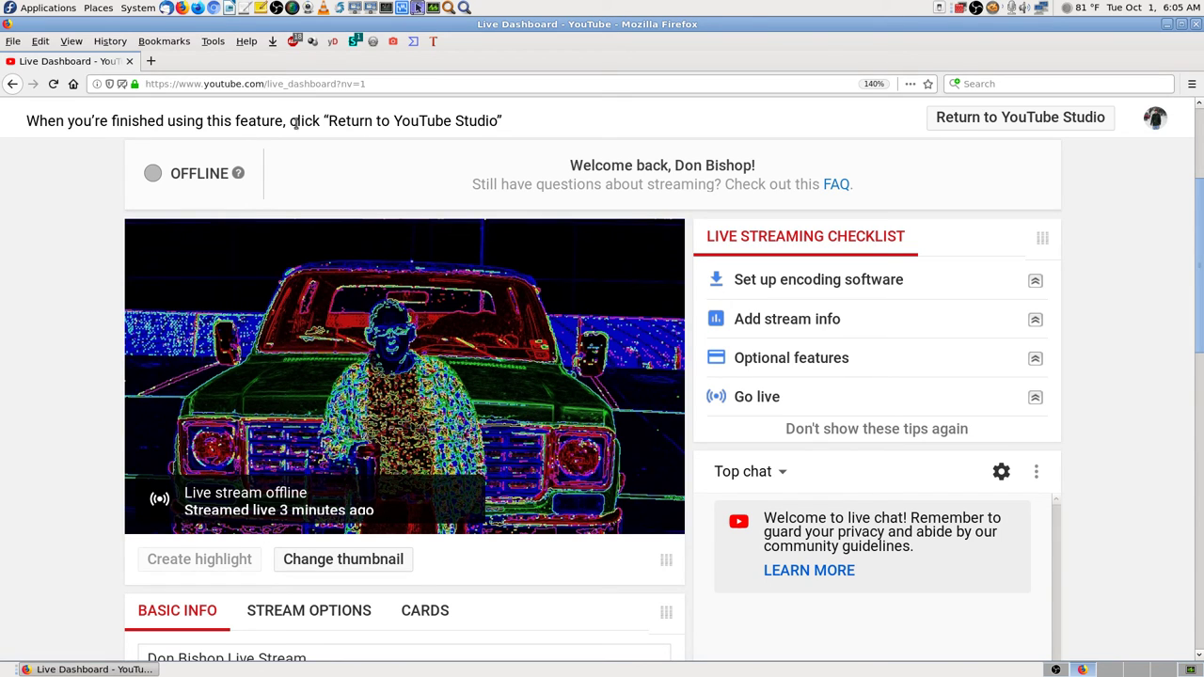
Show the Bookmarks Toolbar, open the bookmarked YouTube videos page, hide the toolbar again and list the channel's Live videos.
{"action": "right_click", "coordinate": [821, 54]}
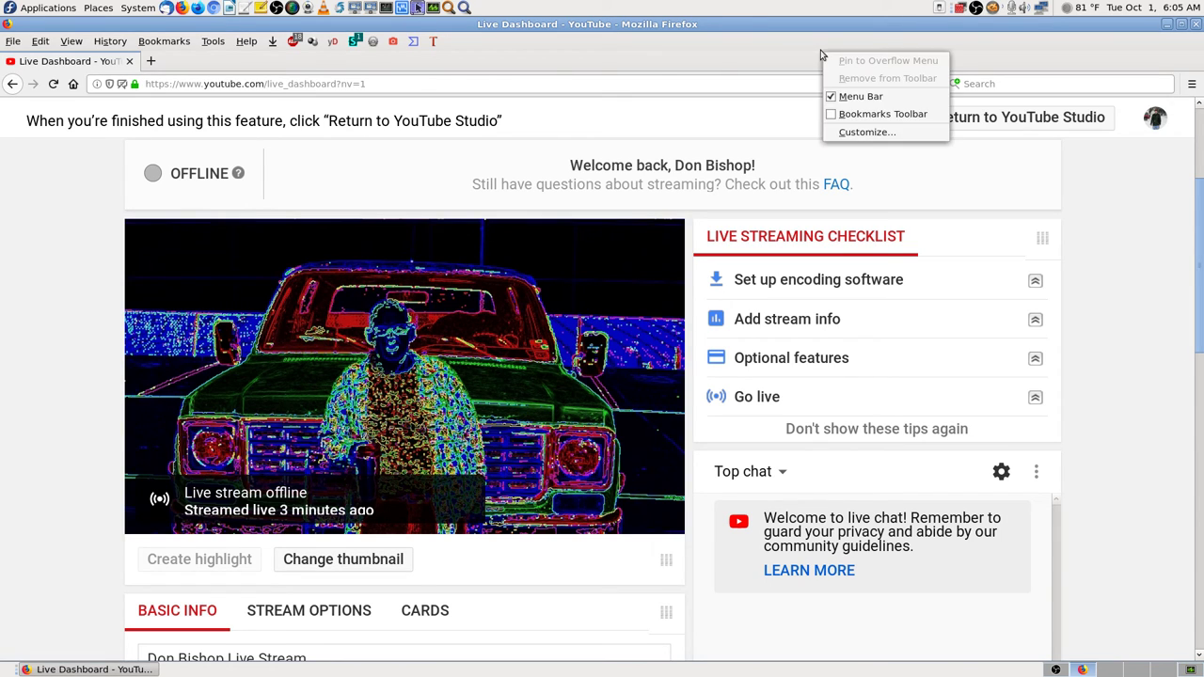
{"action": "left_click", "coordinate": [883, 114]}
{"action": "left_click", "coordinate": [986, 103]}
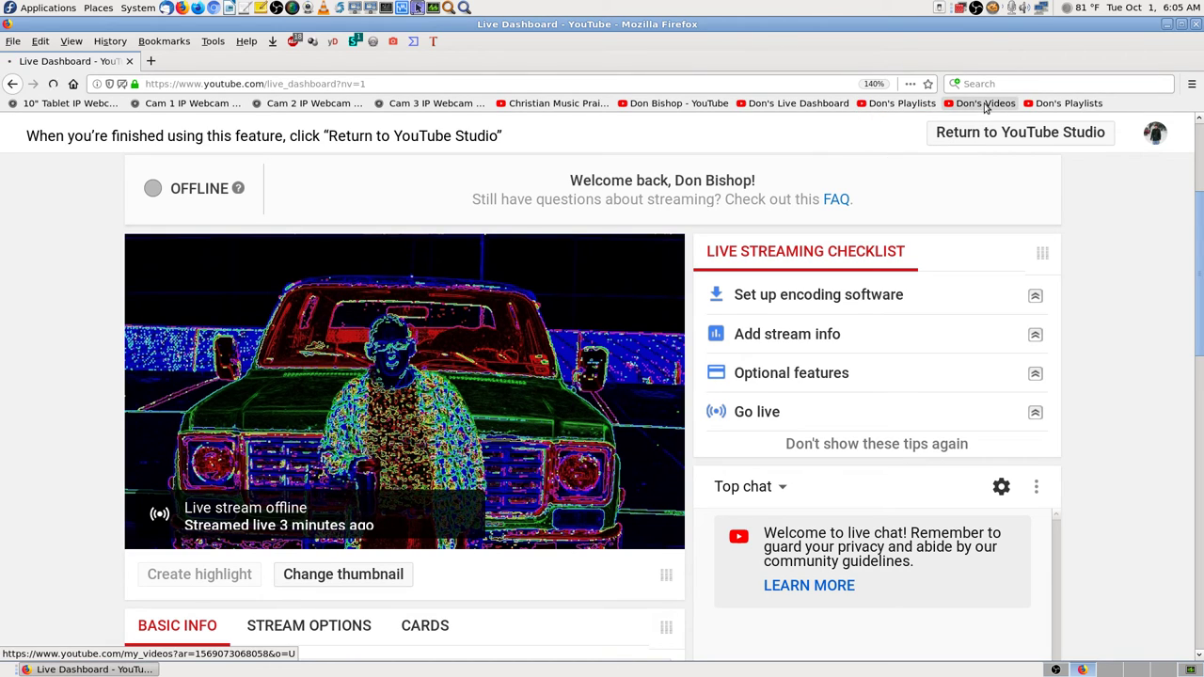
{"action": "right_click", "coordinate": [821, 62]}
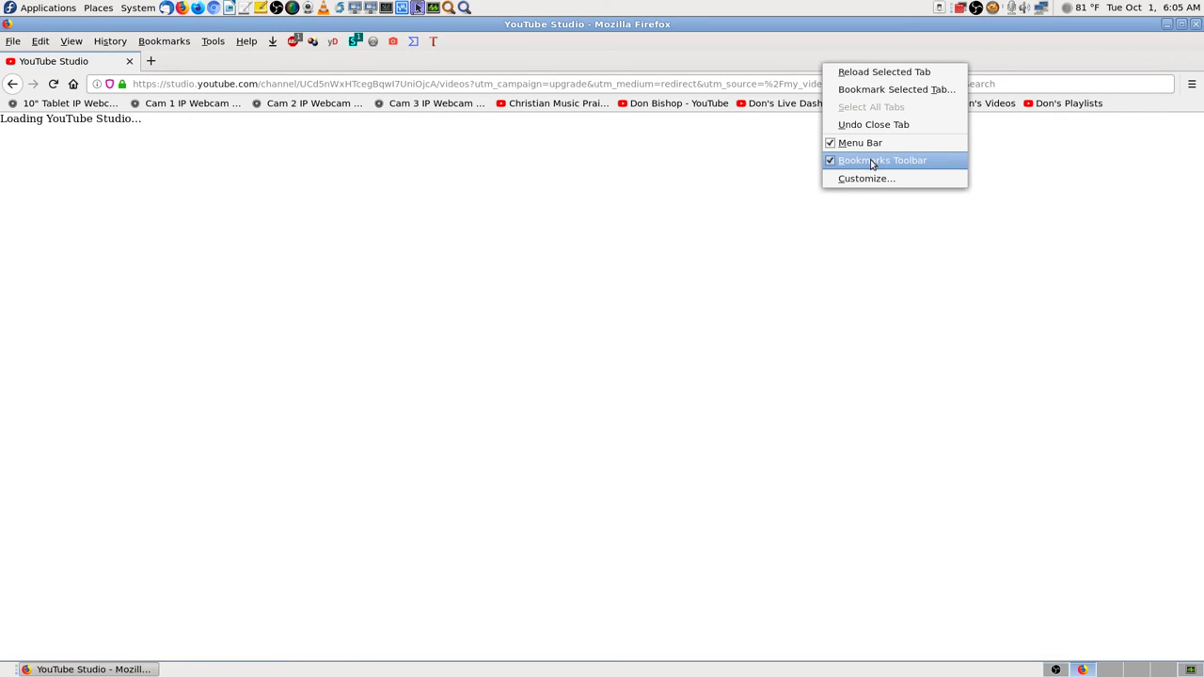
{"action": "left_click", "coordinate": [873, 161]}
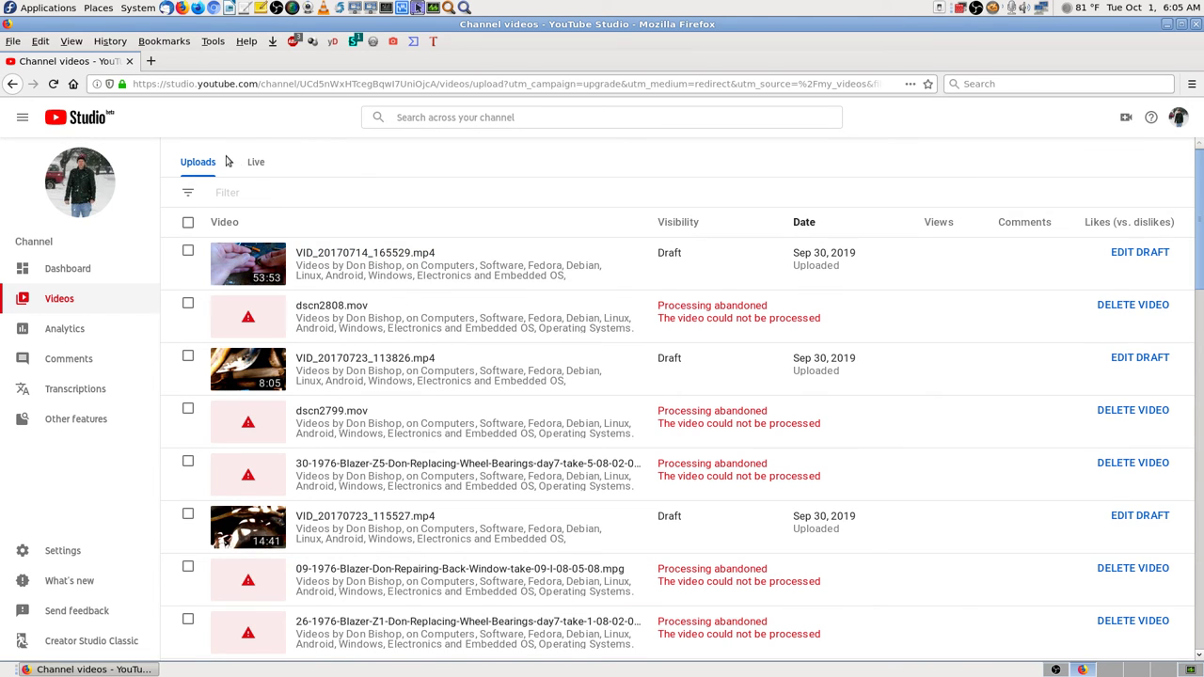
{"action": "left_click", "coordinate": [255, 161]}
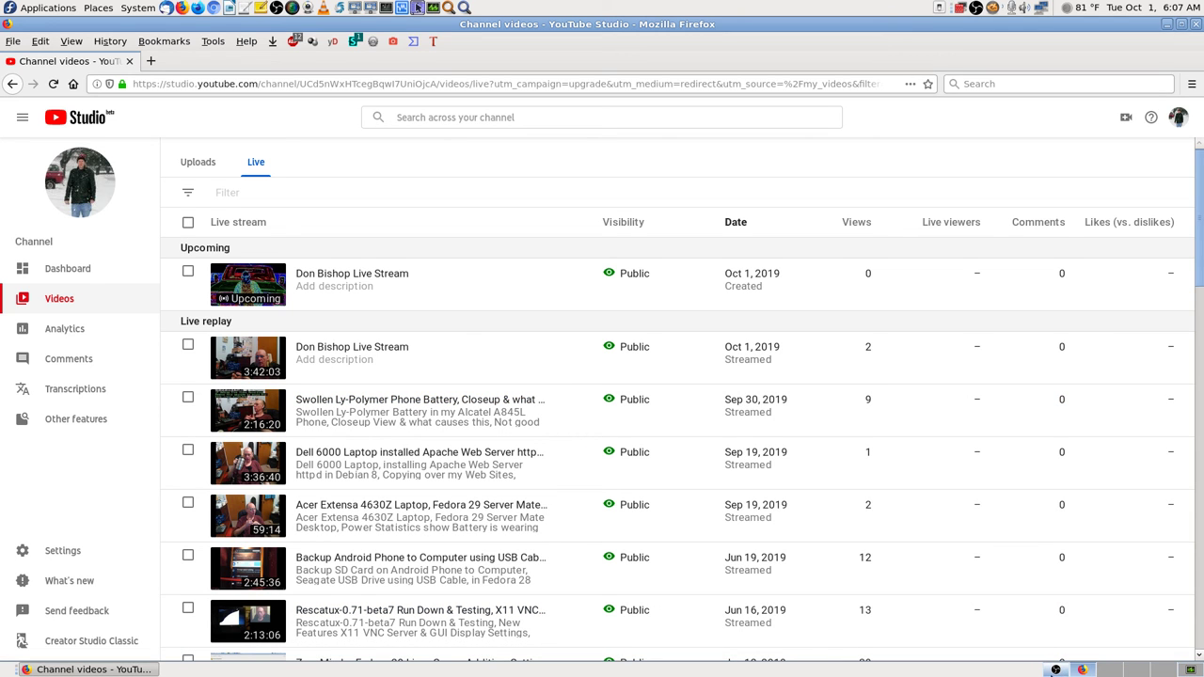
Switch to OBS and make Exit Titles with Audio the active scene.
{"action": "left_click", "coordinate": [1055, 669]}
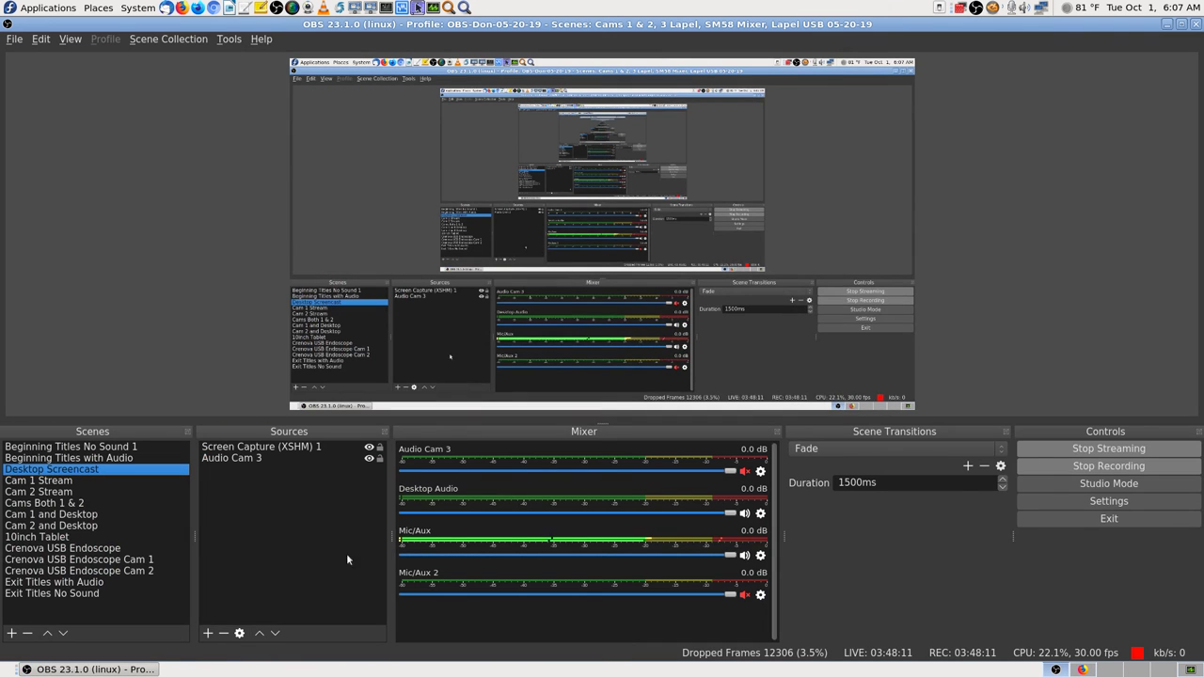
{"action": "left_click", "coordinate": [80, 585]}
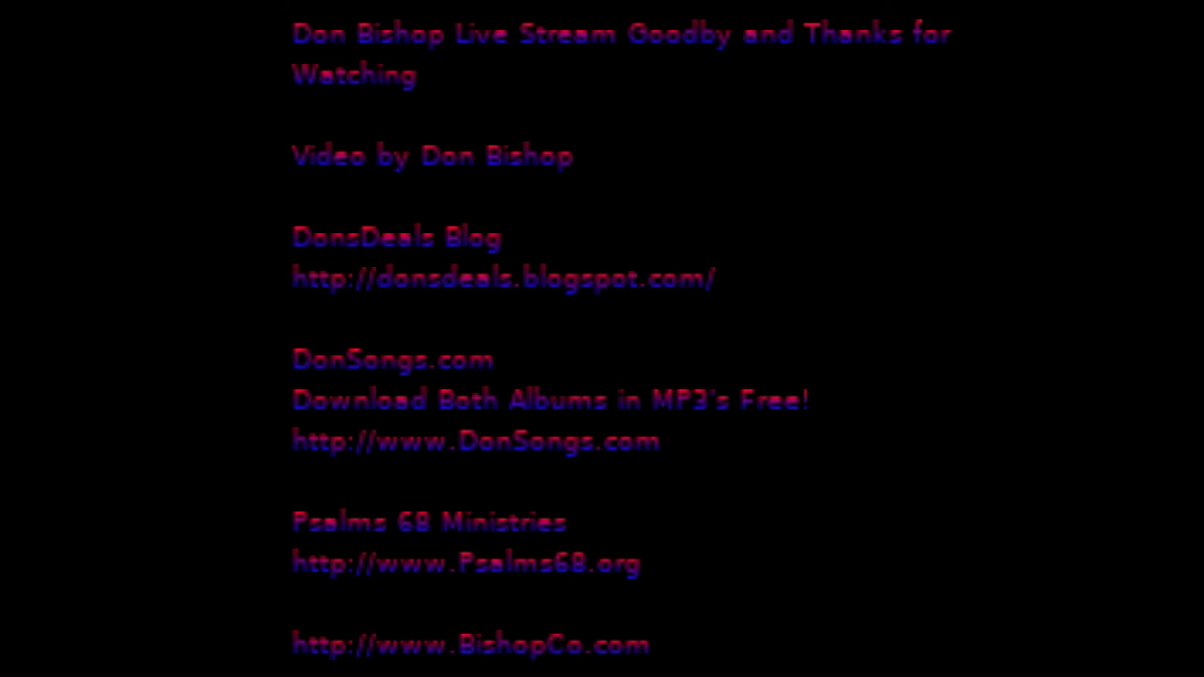